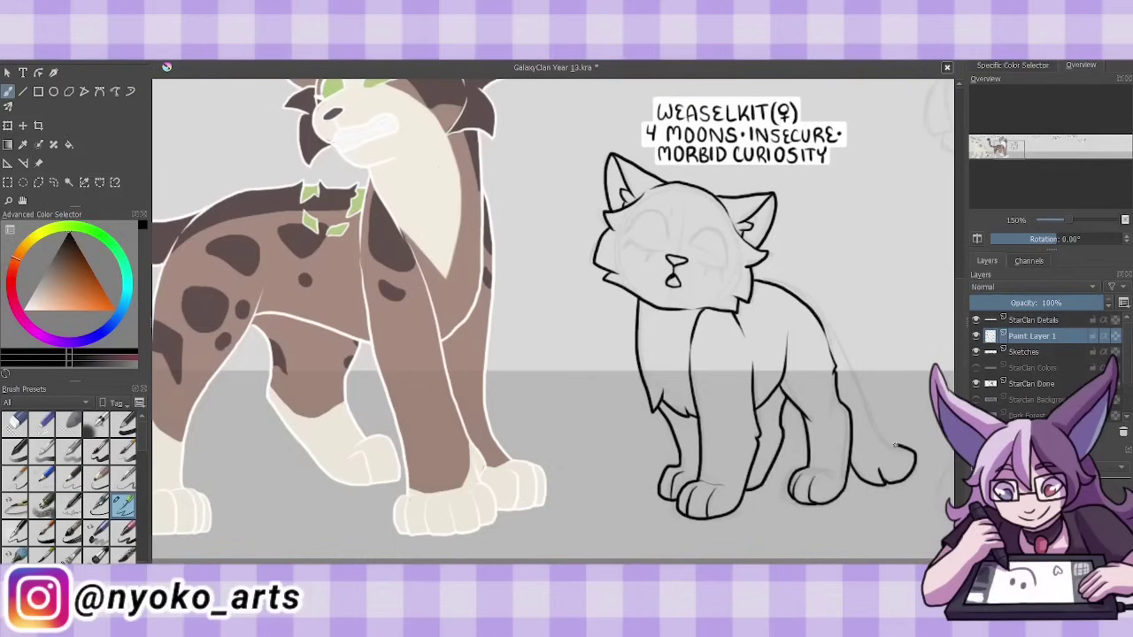
- Ink the remaining tail outline of Weaselkit and fill the cat's selected silhouette with the pale white base color
drag(896, 446, 803, 304)
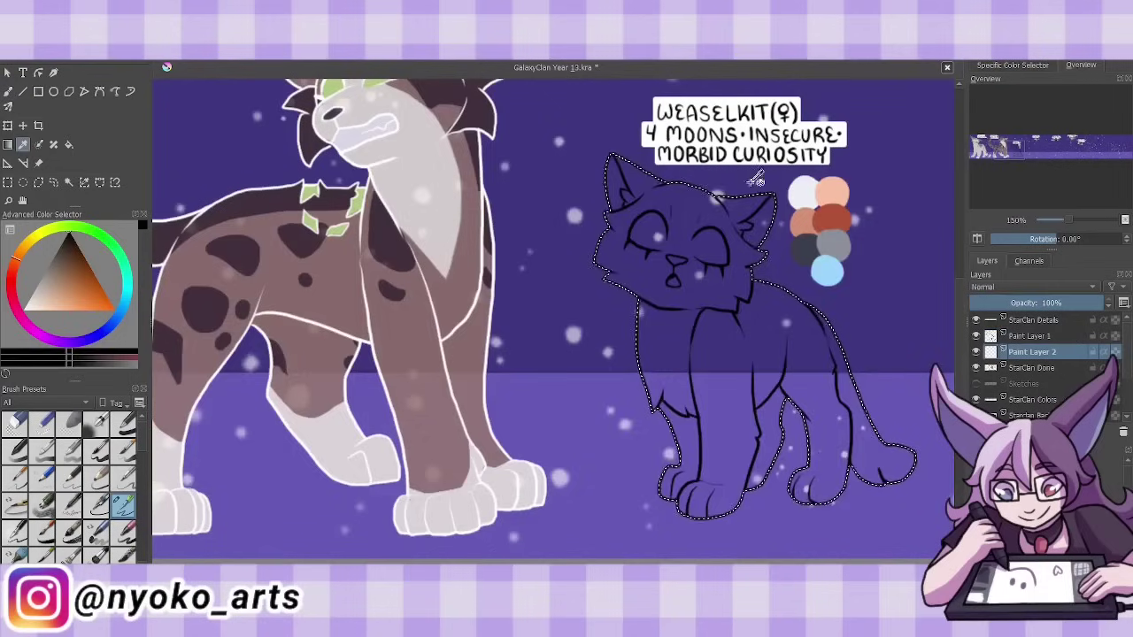
key(shift+BackSpace)
- On a new layer, paint tan-orange patches on Weaselkit's ear, face, back and tail tip
key(Insert)
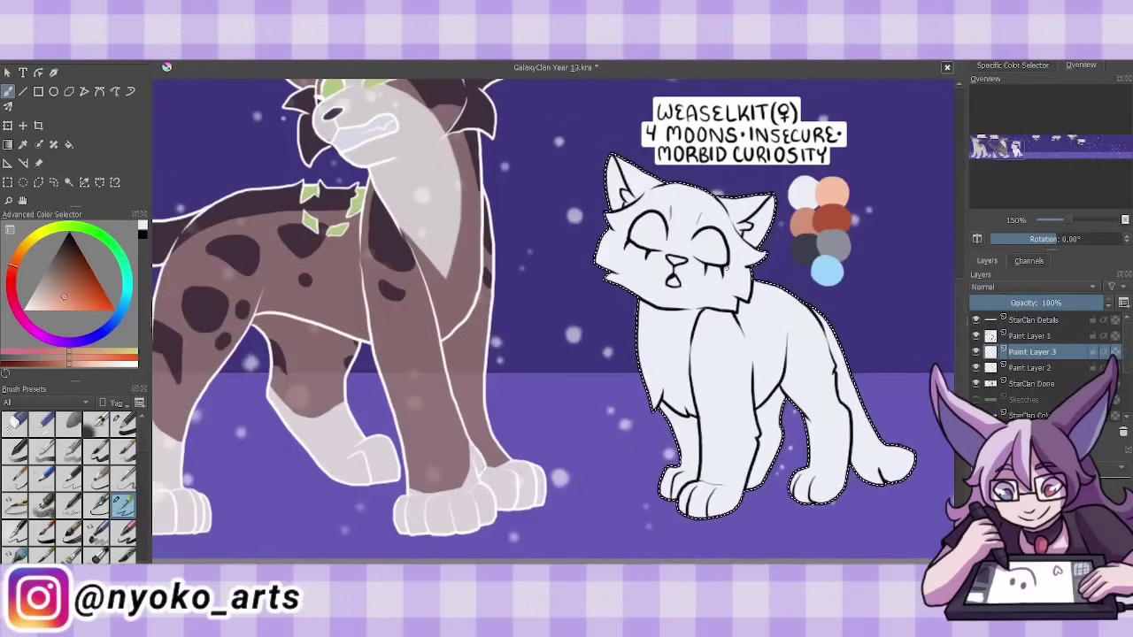
ctrl+click(832, 190)
drag(723, 263, 742, 300)
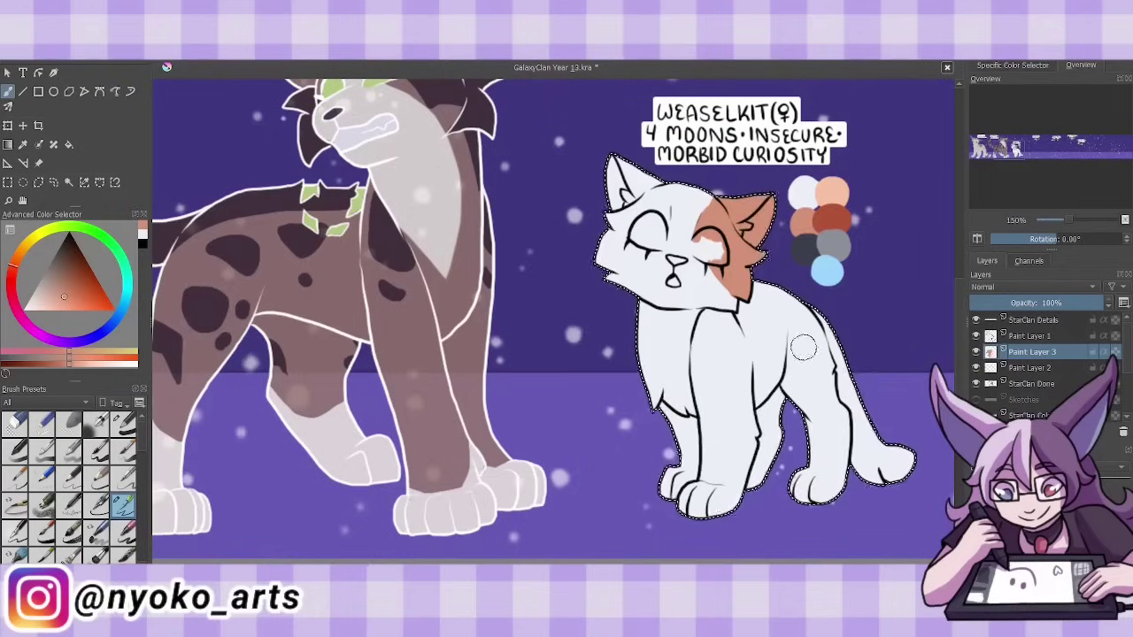
drag(898, 456, 905, 465)
- On another new layer, add dark rust markings over the orange patches using the rust palette swatch
key(Insert)
ctrl+click(832, 216)
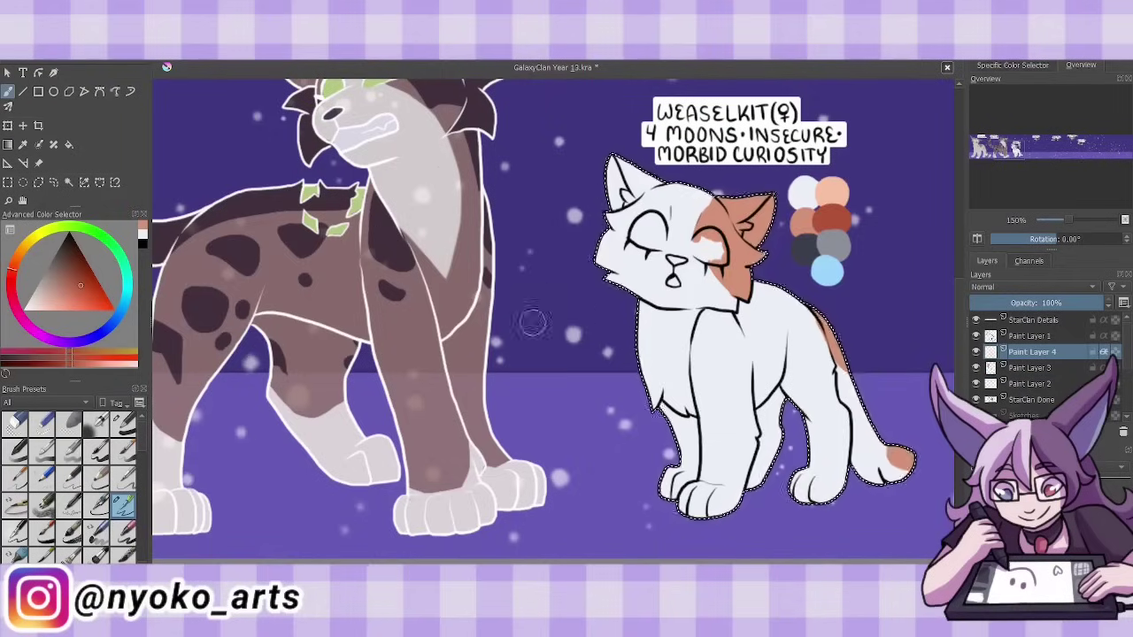
drag(695, 208, 716, 246)
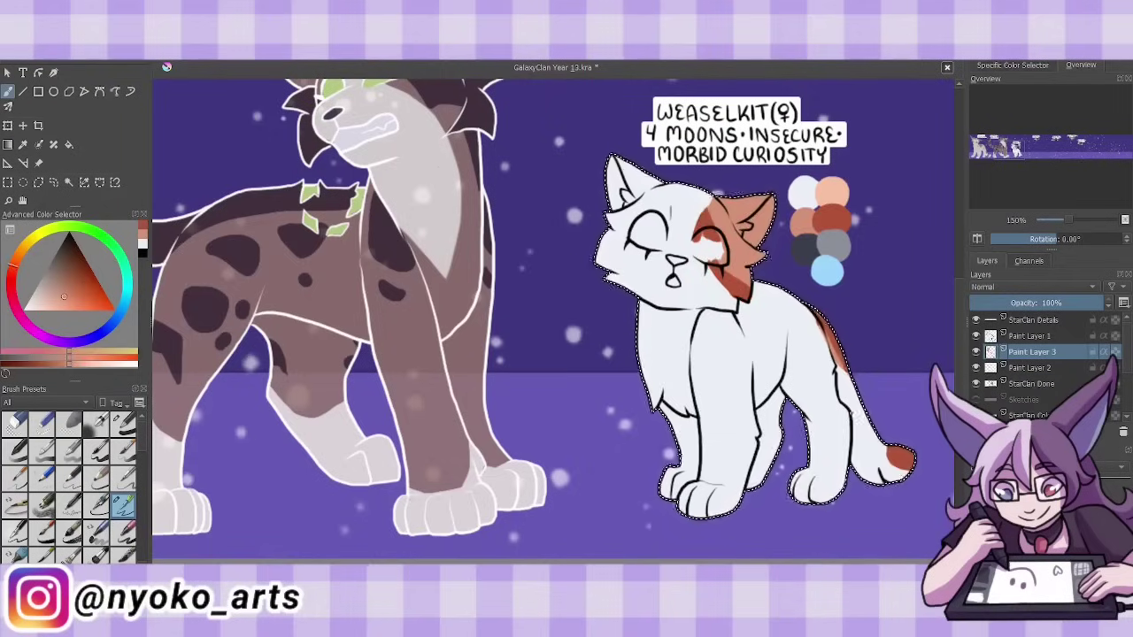
- Paint dark charcoal patches on Weaselkit's ear, face, shoulder and back on a layer below the orange markings
key(d)
key(ctrl+Page_Down)
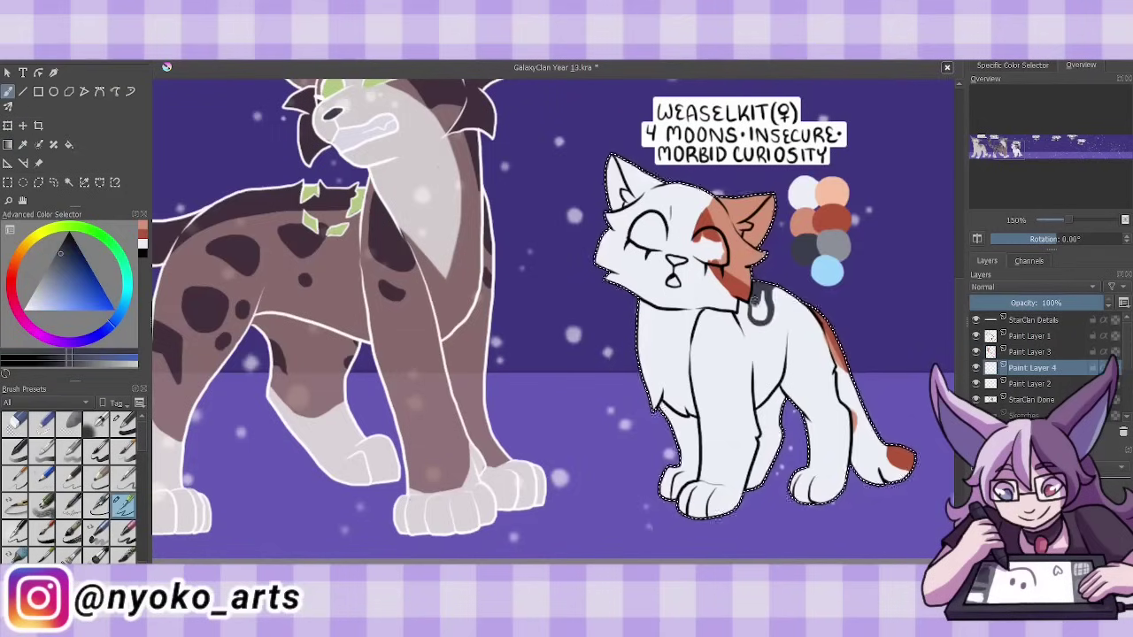
drag(754, 299, 763, 311)
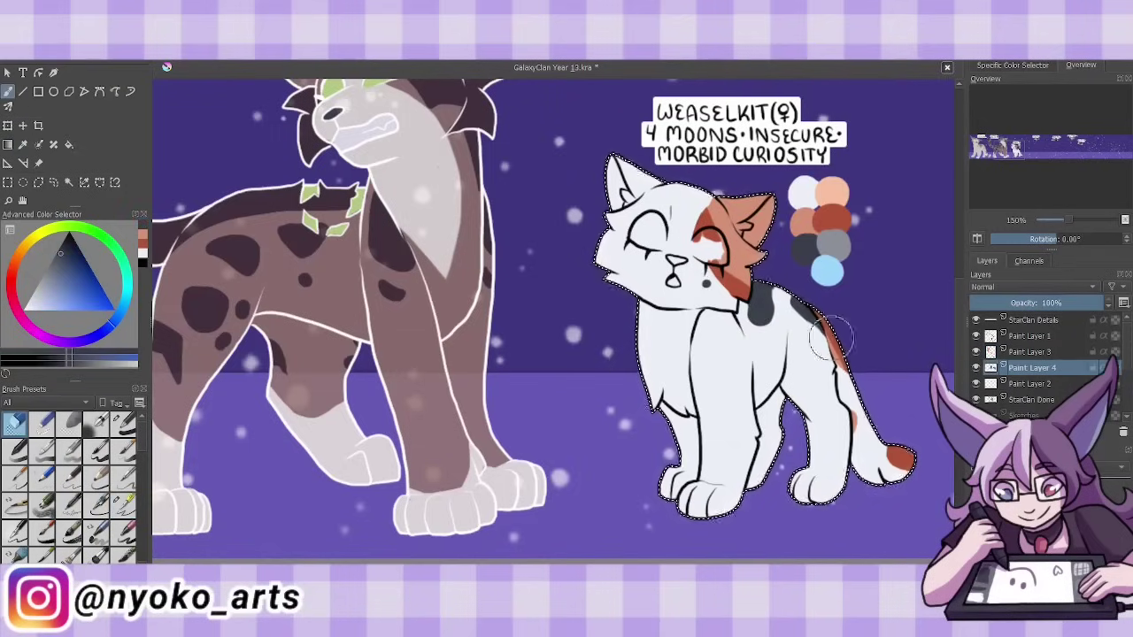
- Add medium gray markings over the charcoal areas on a new layer and merge it into the layer below
key(Insert)
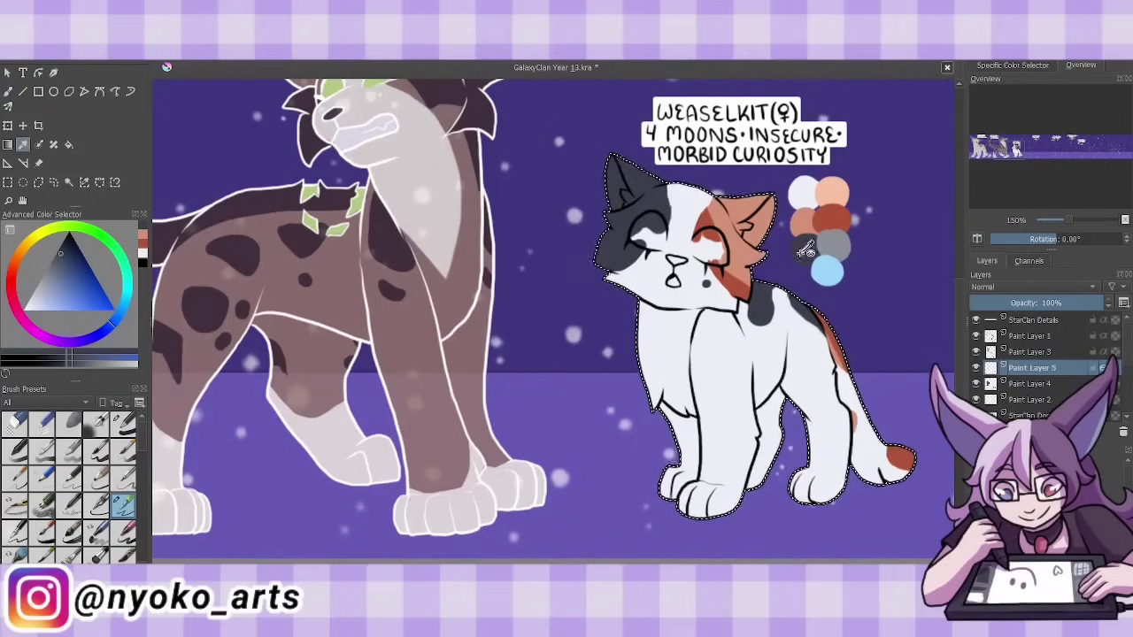
ctrl+click(830, 240)
drag(780, 301, 807, 323)
ctrl+click(677, 192)
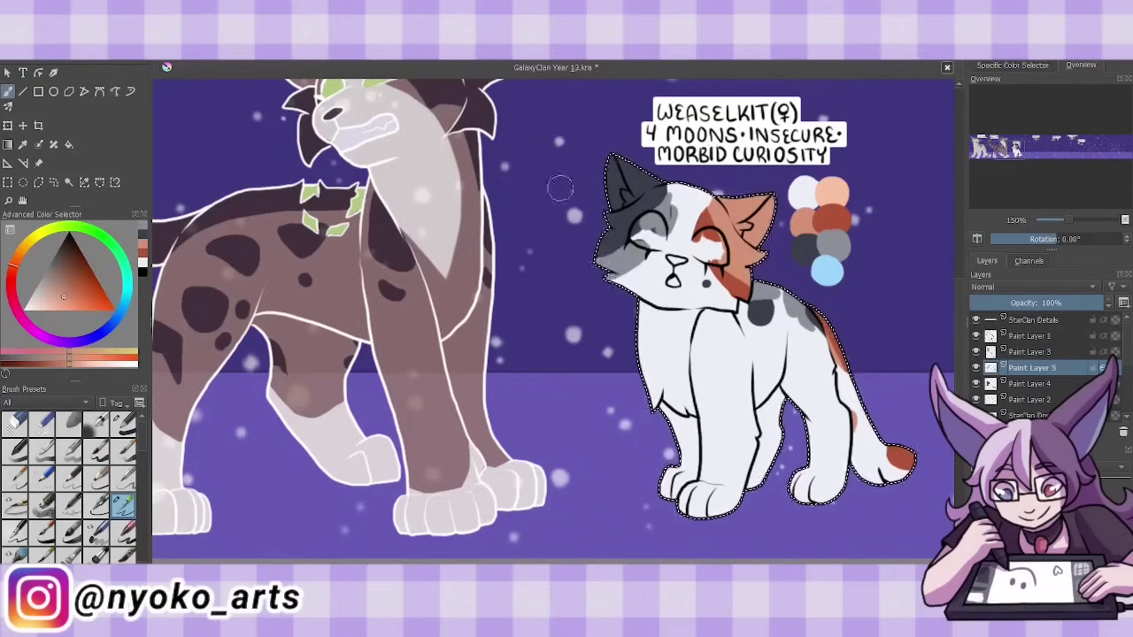
key(ctrl+e)
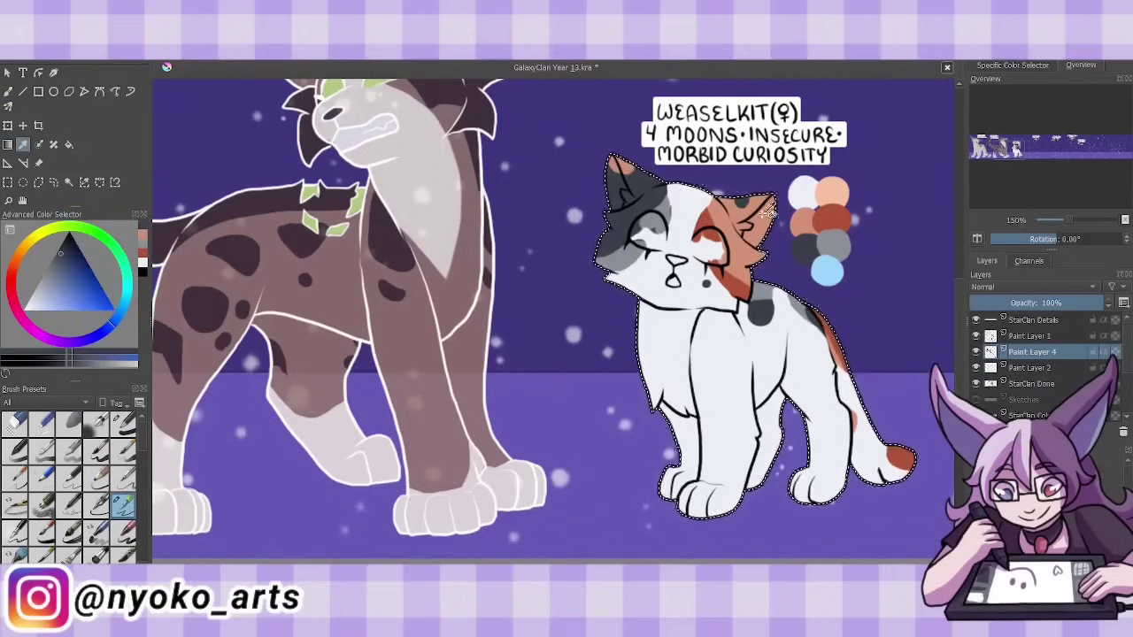
- Color Weaselkit's inner ears and nose peach, and paint both eyes light blue on a separate layer
ctrl+click(753, 228)
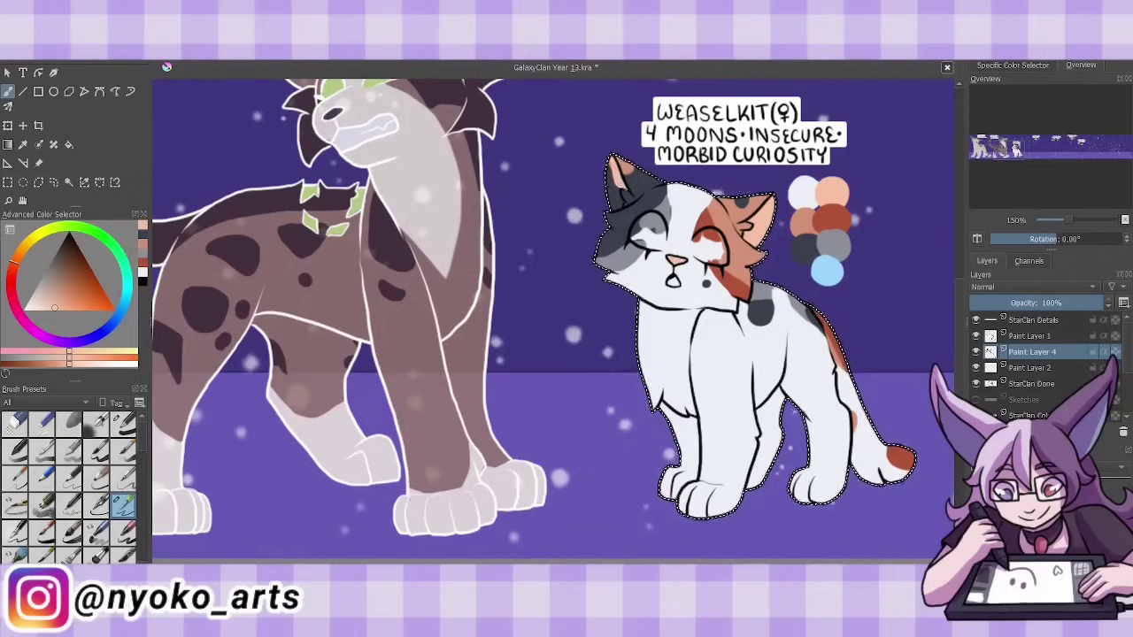
click(1031, 351)
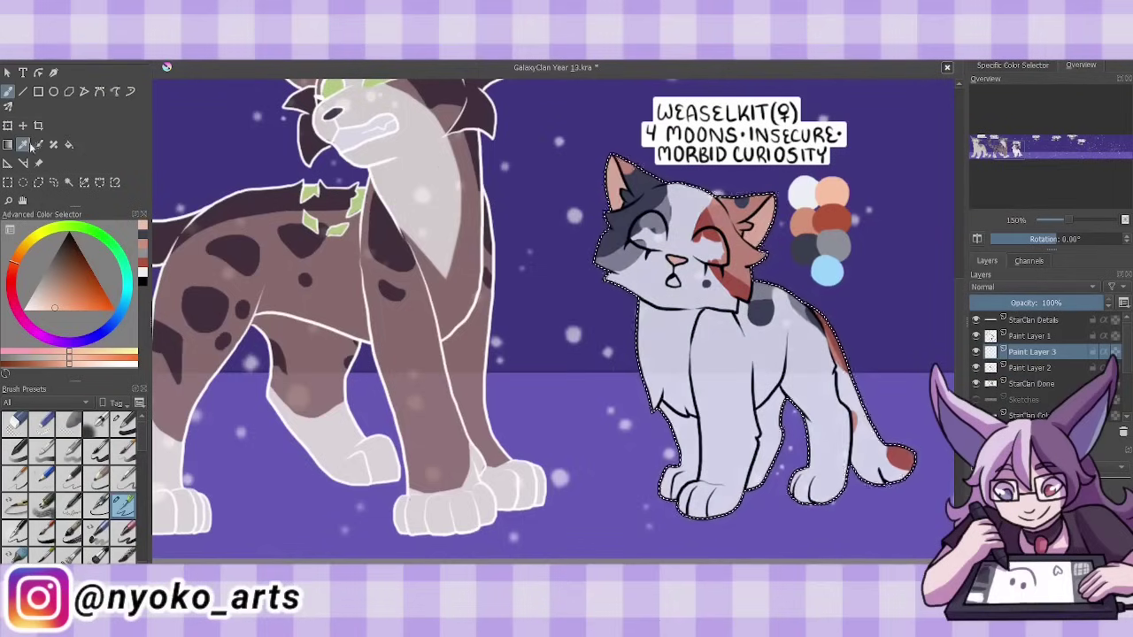
ctrl+click(639, 241)
drag(639, 239, 634, 237)
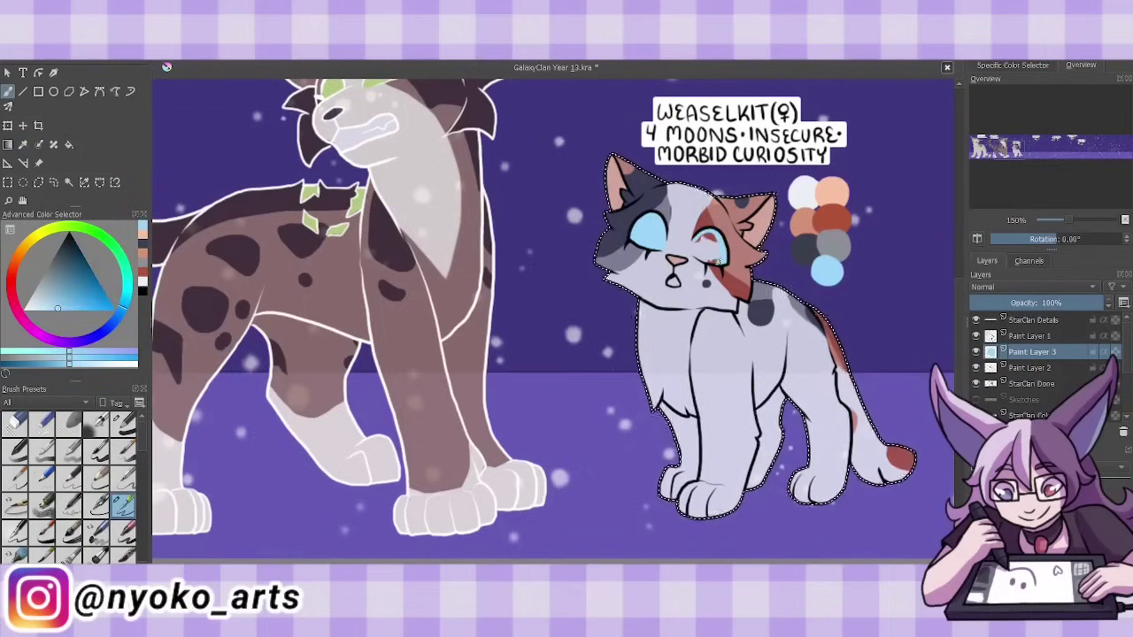
- Recolor Weaselkit's line art white, save the file and merge the cat's layers into the StarClan Done layer
click(1031, 336)
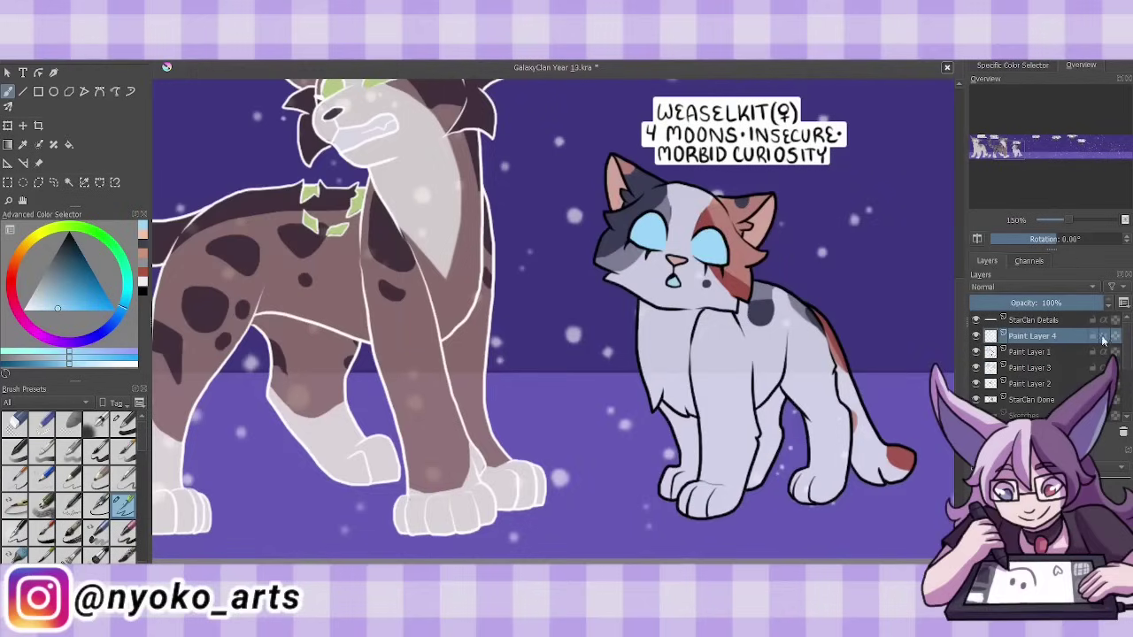
key(ctrl+s)
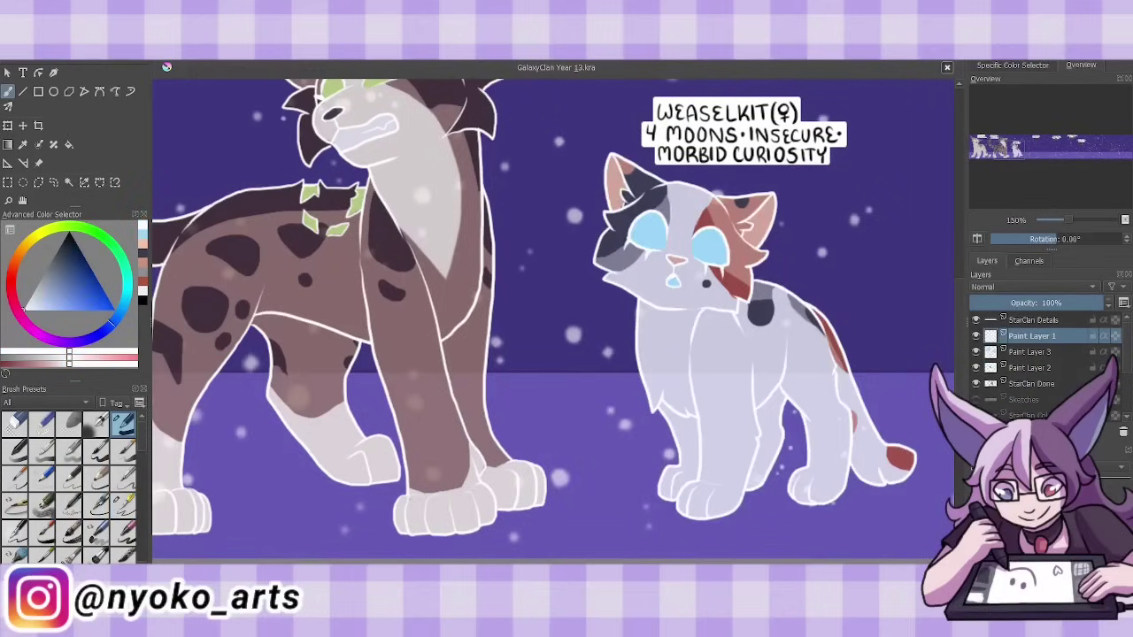
key(ctrl+e)
key(ctrl+e)
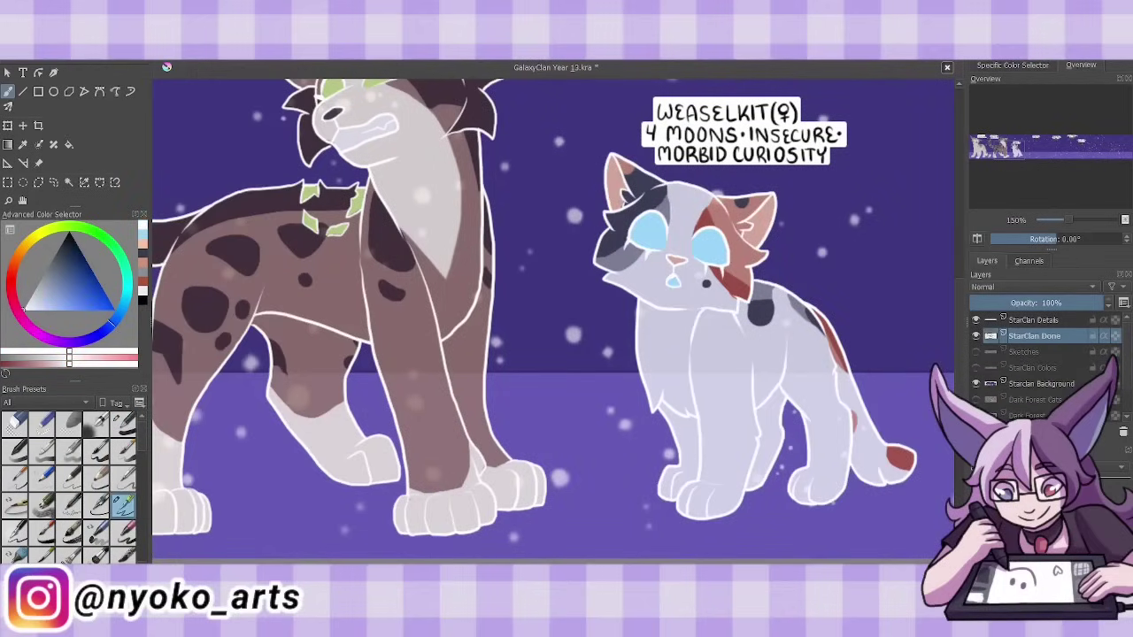
- Swap the StarClan background for the Sketches layer and start inking Bamboospark's fringe and head outline
click(982, 384)
click(976, 367)
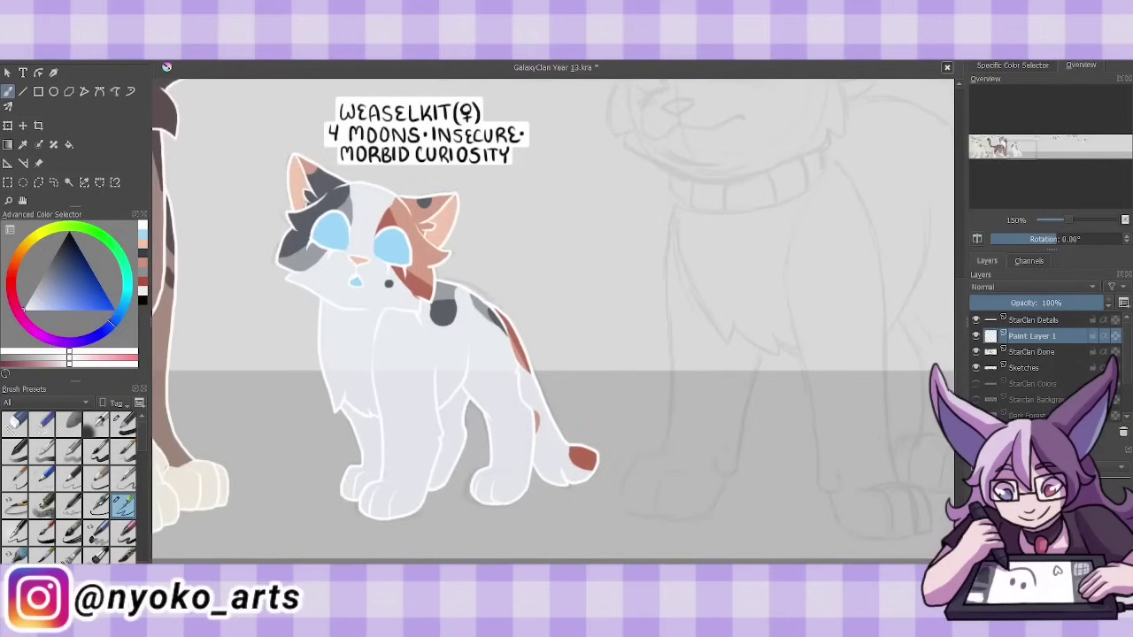
mouse_move(710, 164)
mouse_down()
mouse_move(740, 193)
mouse_move(701, 251)
mouse_up()
drag(581, 175, 697, 144)
mouse_move(580, 175)
mouse_down()
mouse_move(567, 191)
mouse_move(637, 264)
mouse_move(676, 269)
mouse_move(717, 250)
mouse_up()
key(ctrl+z)
- Ink Bamboospark's segmented collar and both ears over the sketch
mouse_move(609, 274)
mouse_down()
mouse_move(695, 271)
mouse_move(722, 255)
mouse_up()
drag(708, 254, 710, 271)
mouse_move(683, 261)
mouse_down()
mouse_move(685, 278)
mouse_move(646, 288)
mouse_up()
drag(620, 265, 621, 287)
drag(563, 153, 581, 177)
mouse_move(699, 147)
mouse_down()
mouse_move(763, 171)
mouse_move(745, 209)
mouse_up()
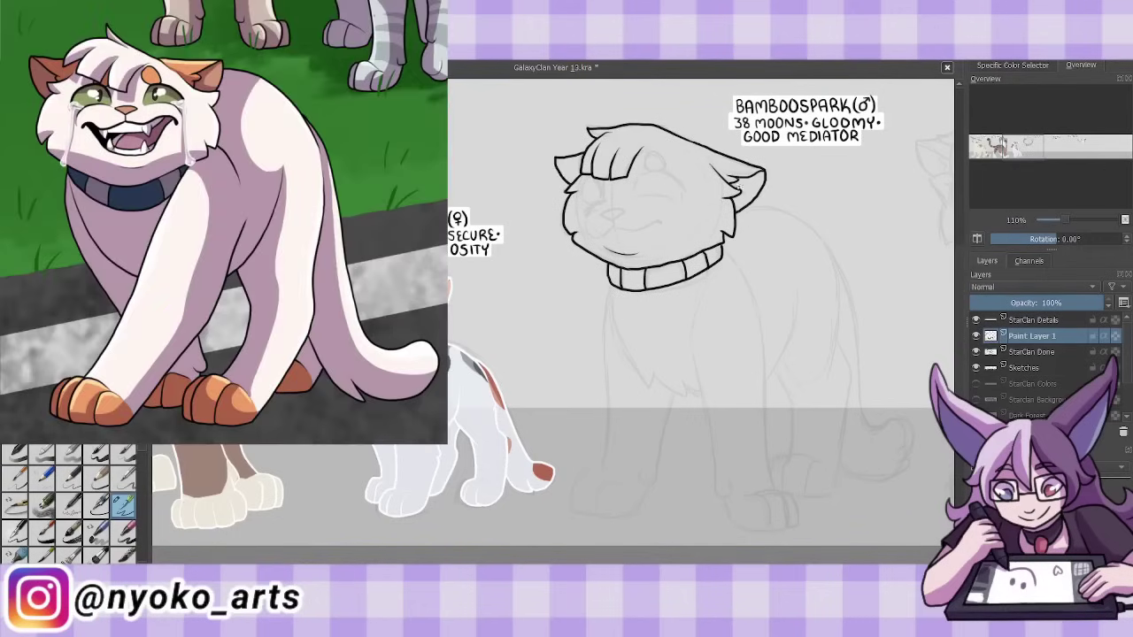
- Ink Bamboospark's facial features: the round brow spot, nose, mouth and both eyes
drag(655, 154, 657, 156)
drag(607, 210, 678, 200)
drag(586, 205, 607, 202)
drag(602, 219, 655, 228)
drag(651, 226, 669, 220)
drag(616, 226, 597, 235)
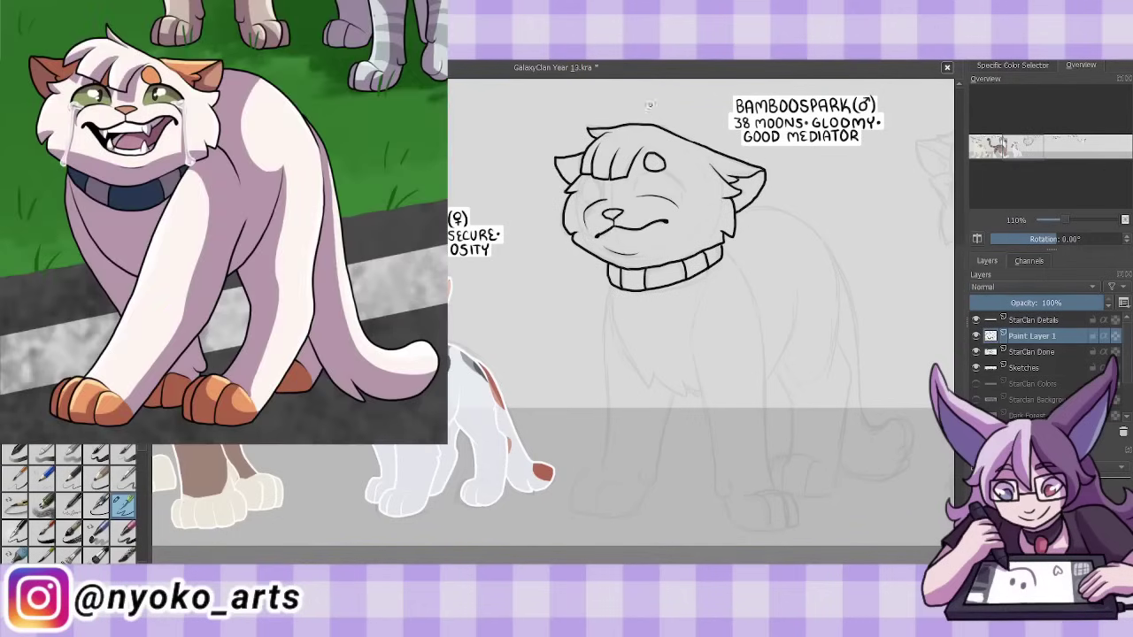
drag(655, 173, 682, 201)
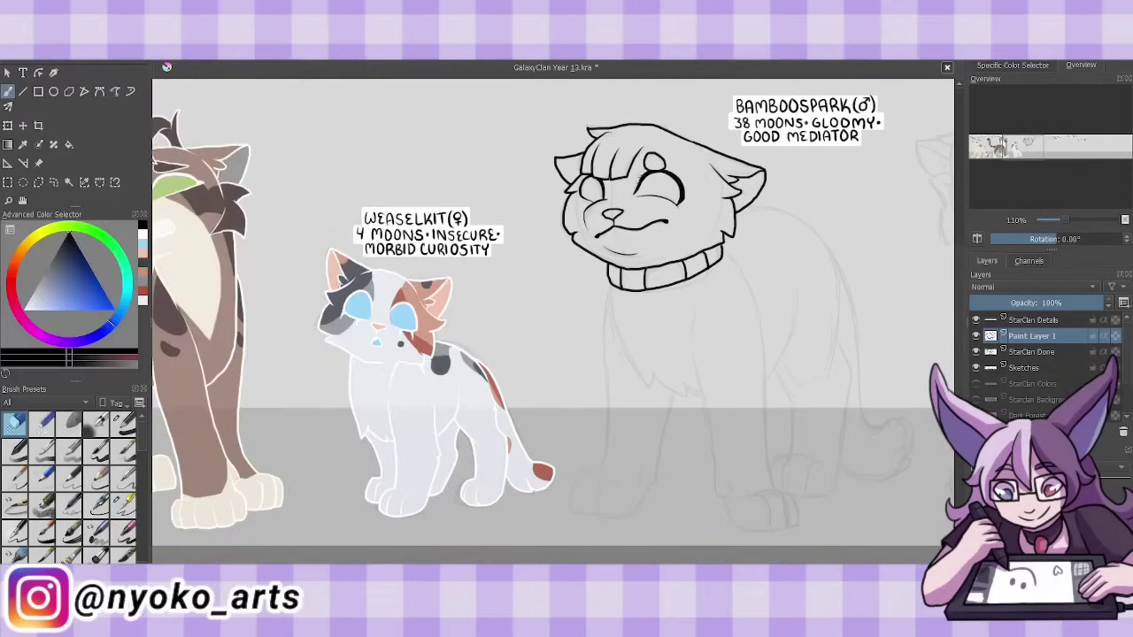
- Ink Bamboospark's chest fur, front legs and front paws following the sketch
drag(611, 285, 683, 397)
mouse_move(694, 317)
mouse_down()
mouse_move(722, 499)
mouse_move(790, 529)
mouse_move(721, 258)
mouse_up()
mouse_move(673, 398)
mouse_down()
mouse_move(656, 478)
mouse_move(597, 522)
mouse_move(586, 472)
mouse_up()
drag(605, 474, 611, 304)
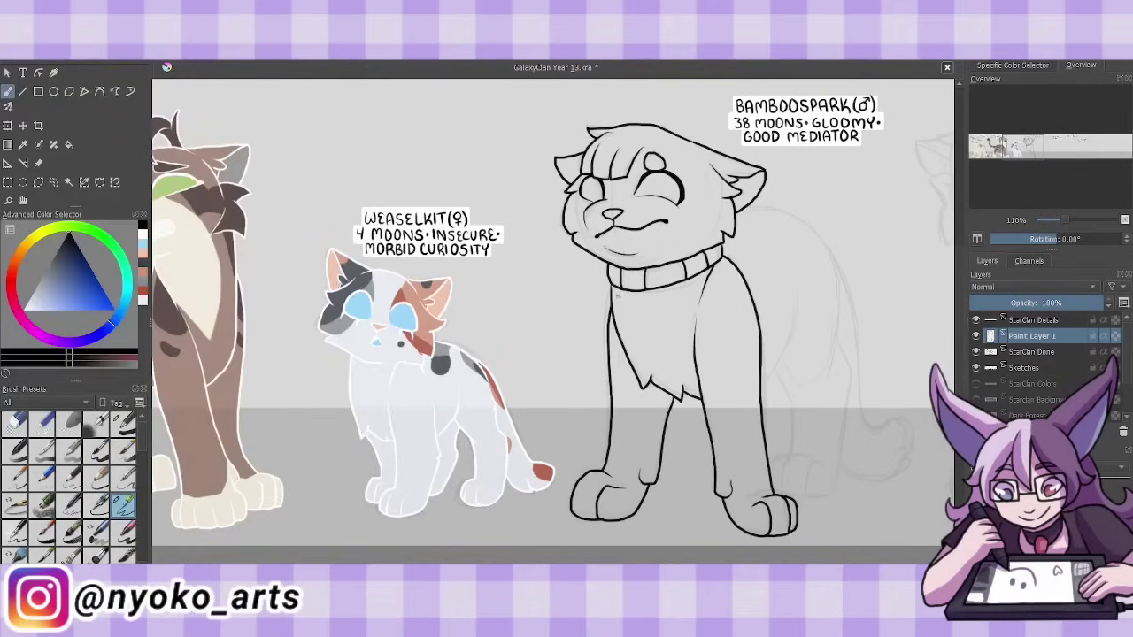
- Ink Bamboospark's back, belly, hind leg and curled tail, redrawing the hind paw
mouse_move(763, 384)
mouse_down()
mouse_move(800, 276)
mouse_move(751, 196)
mouse_up()
drag(837, 285, 834, 496)
drag(782, 457, 822, 497)
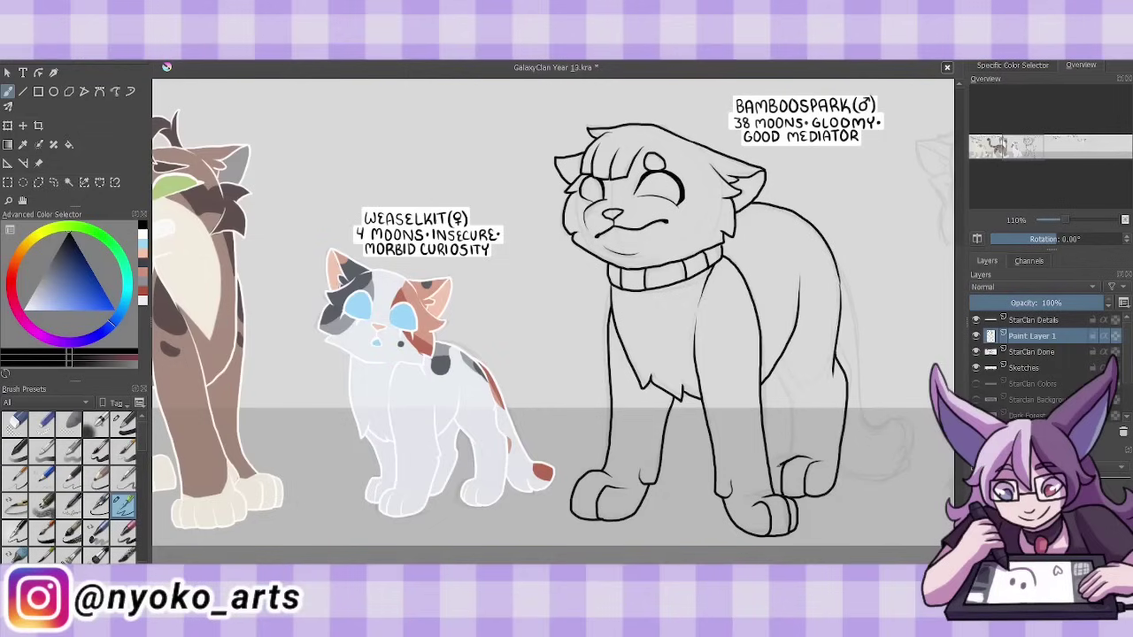
key(ctrl+z)
key(ctrl+z)
drag(782, 457, 823, 496)
drag(779, 370, 792, 451)
drag(841, 478, 911, 442)
mouse_move(912, 442)
mouse_down()
mouse_move(854, 345)
mouse_move(850, 285)
mouse_up()
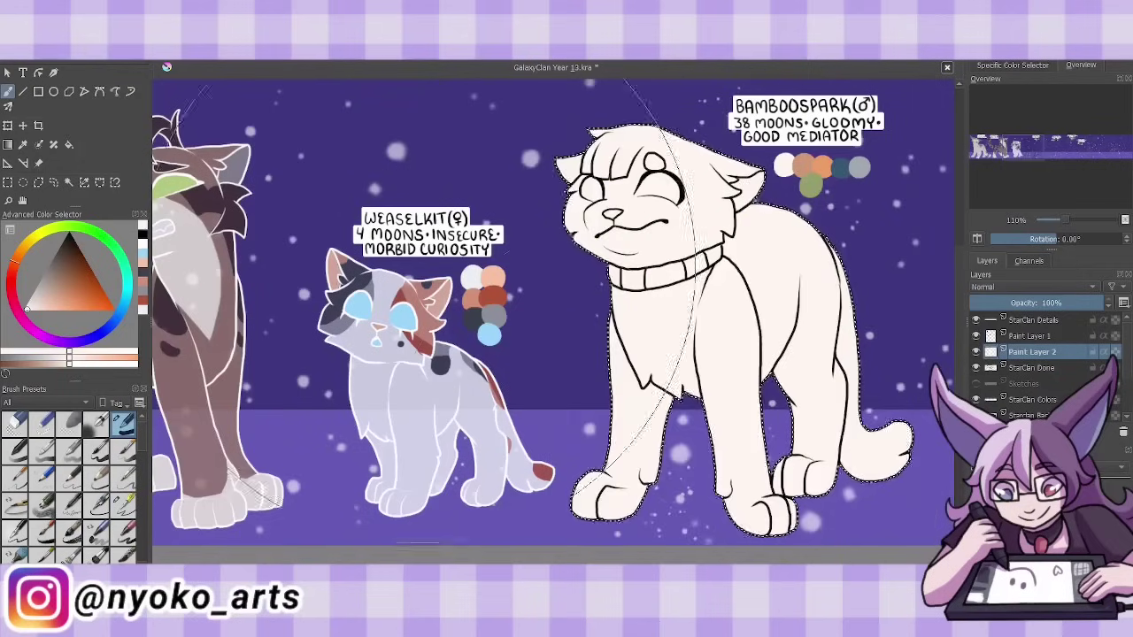
- Sample the orange palette swatch and paint Bamboospark's paws and ankle spots with it
ctrl+click(821, 166)
key(/)
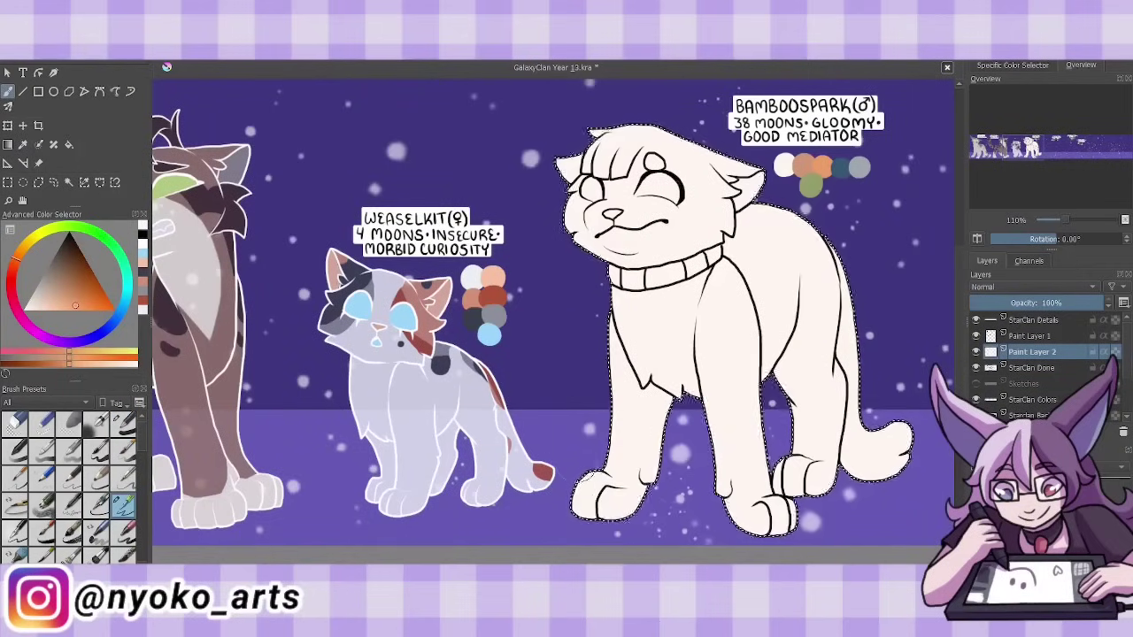
drag(584, 500, 643, 479)
drag(739, 500, 788, 527)
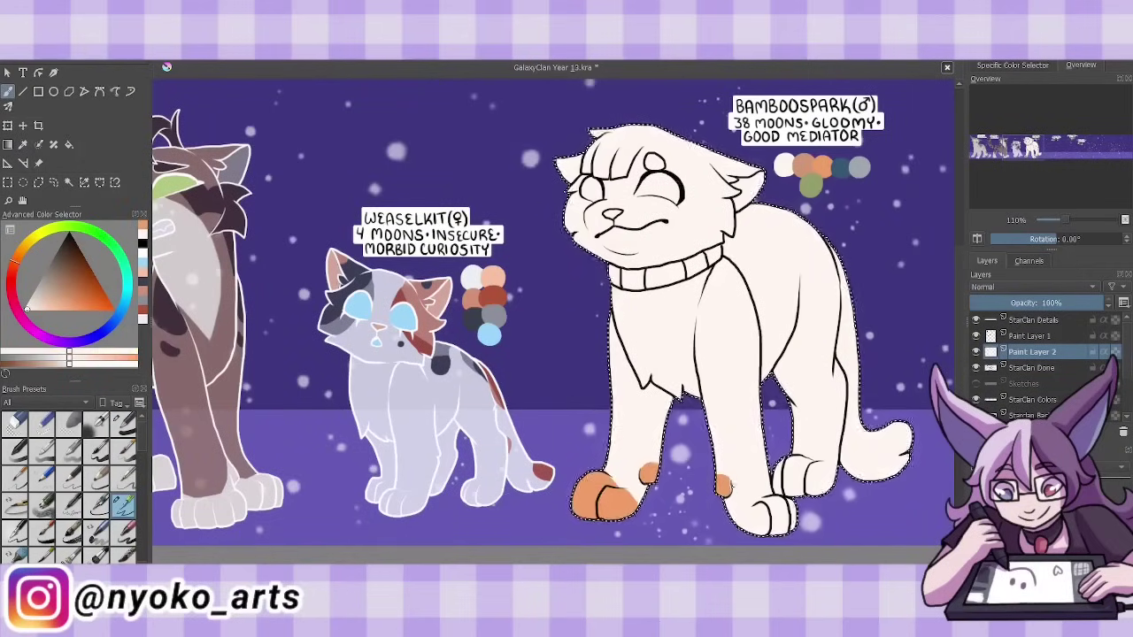
click(141, 241)
click(142, 242)
drag(827, 487, 804, 462)
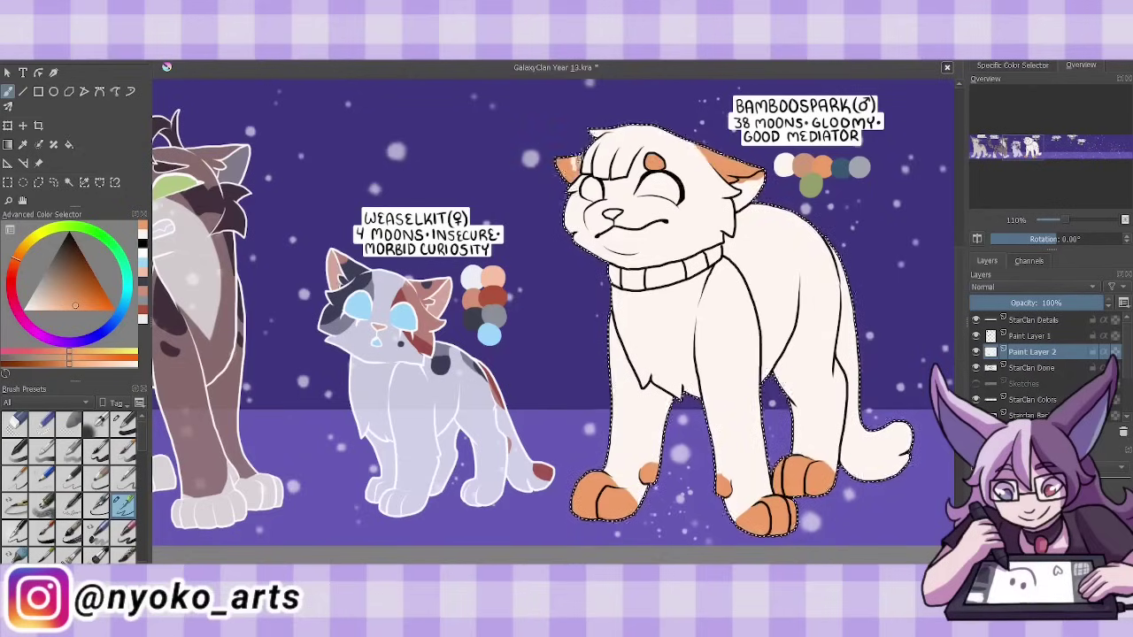
- Color Bamboospark's ears orange, and fill the nose and inner ear with the pinkish brown
drag(559, 161, 580, 177)
click(142, 234)
drag(743, 173, 757, 185)
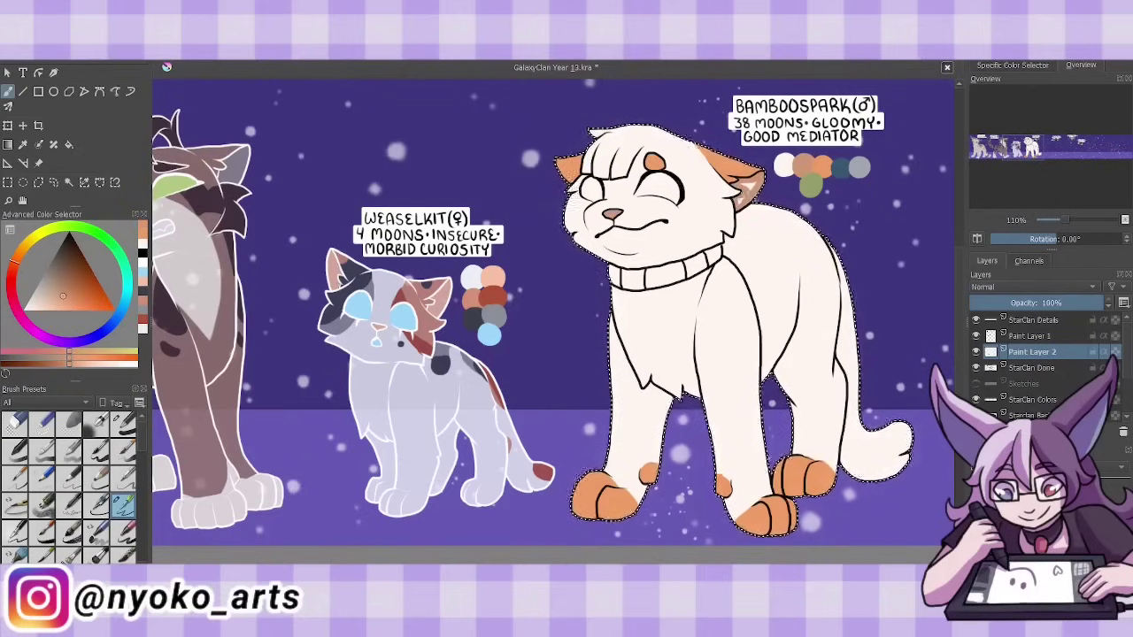
- Color Bamboospark's collar segments with the dark blue and gray palette colors
ctrl+click(858, 166)
mouse_move(609, 270)
mouse_down()
mouse_move(619, 283)
mouse_move(719, 258)
mouse_up()
ctrl+click(708, 296)
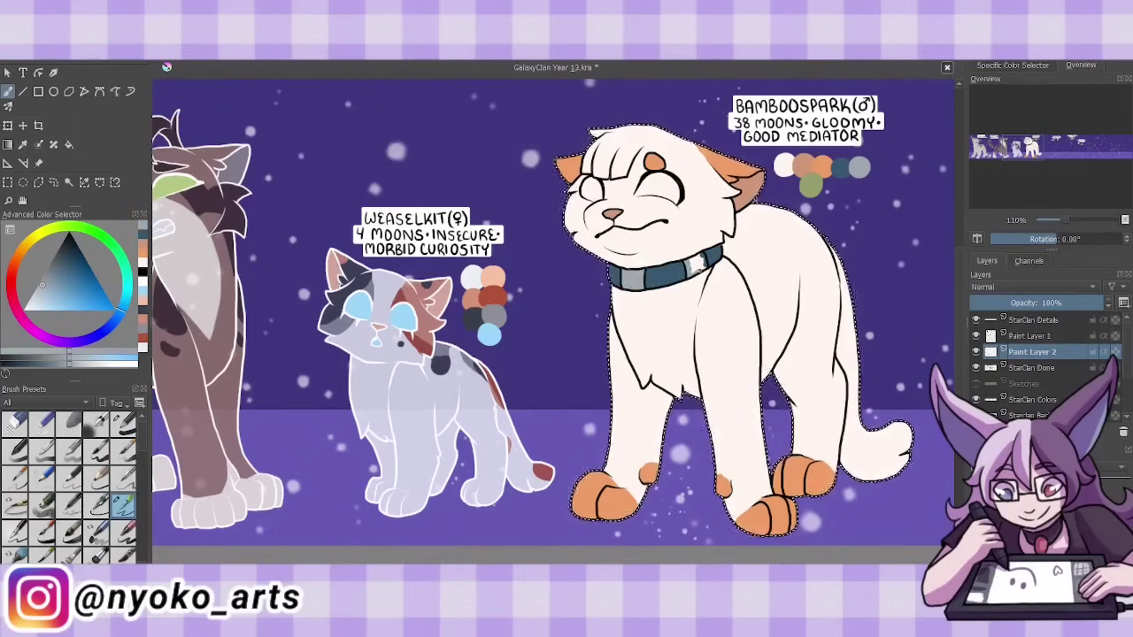
- Paint Bamboospark's eyes green on a new layer using the green palette swatch
key(Insert)
ctrl+click(810, 184)
drag(584, 181, 650, 186)
- Merge the white-lined Bamboospark layers into StarClan Done, clear the selection and save the file
key(ctrl+e)
key(ctrl+e)
key(ctrl+shift+a)
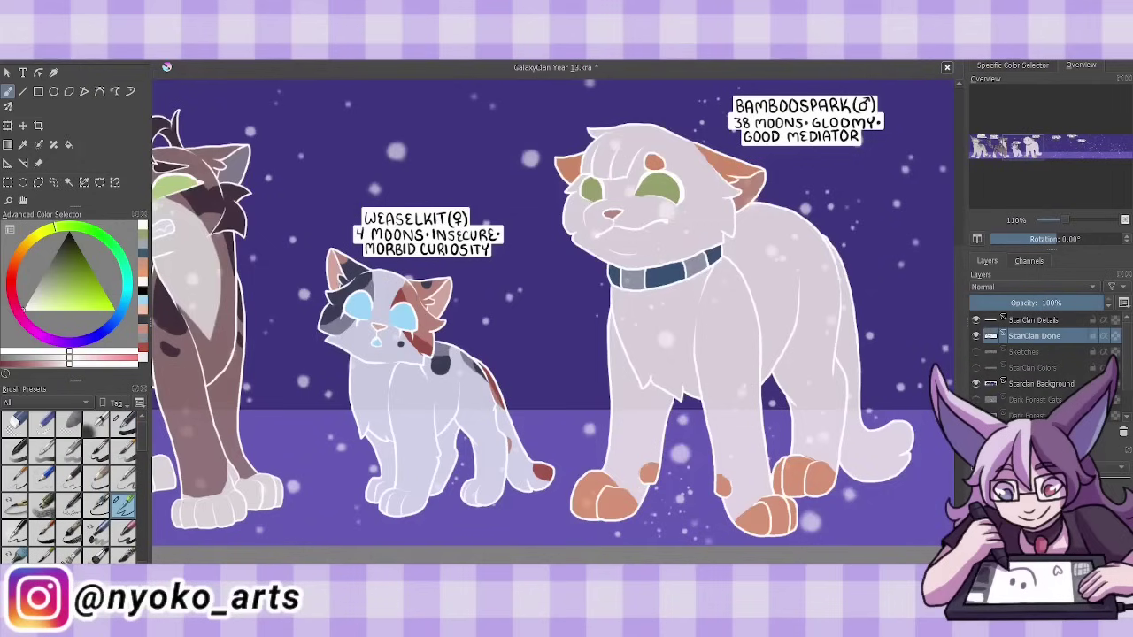
key(ctrl+s)
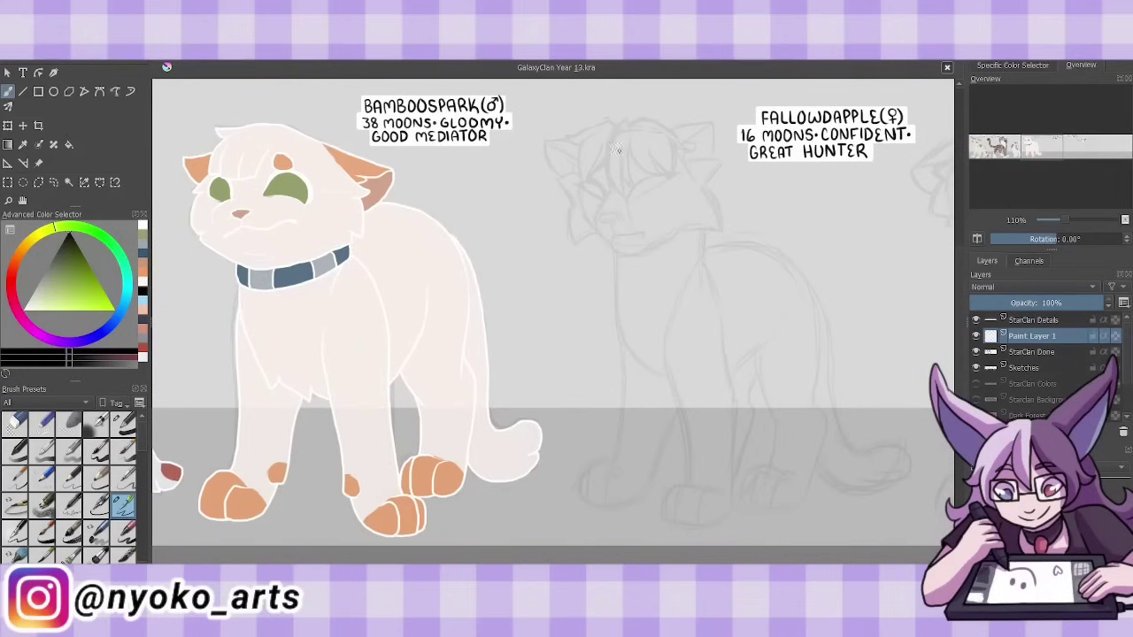
- Ink Fallowdapple's parted fringe and the near side of the face on a new layer over the sketch
mouse_move(622, 121)
mouse_down()
mouse_move(621, 183)
mouse_move(677, 177)
mouse_up()
mouse_move(624, 119)
mouse_down()
mouse_move(687, 147)
mouse_move(568, 133)
mouse_up()
mouse_move(575, 134)
mouse_down()
mouse_move(581, 182)
mouse_move(610, 239)
mouse_up()
- Undo the first muzzle strokes and redraw Fallowdapple's muzzle, mouth, chin and nose
drag(617, 231, 647, 234)
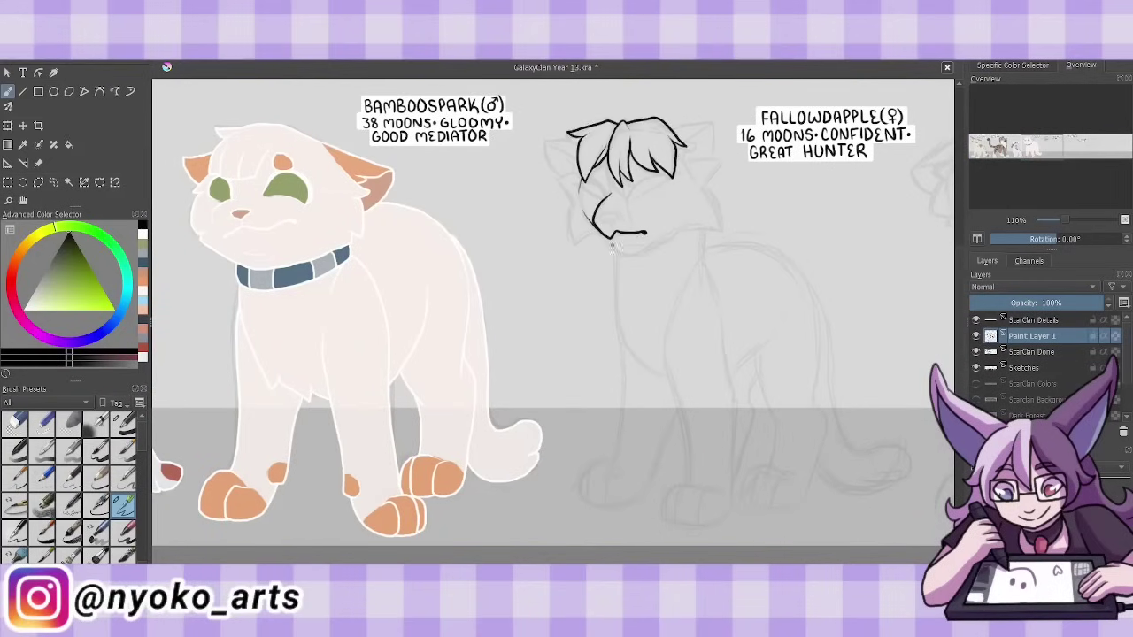
key(ctrl+z)
key(ctrl+z)
key(ctrl+z)
mouse_move(611, 194)
mouse_down()
mouse_move(611, 236)
mouse_move(647, 233)
mouse_up()
drag(604, 243, 657, 252)
drag(620, 216, 597, 222)
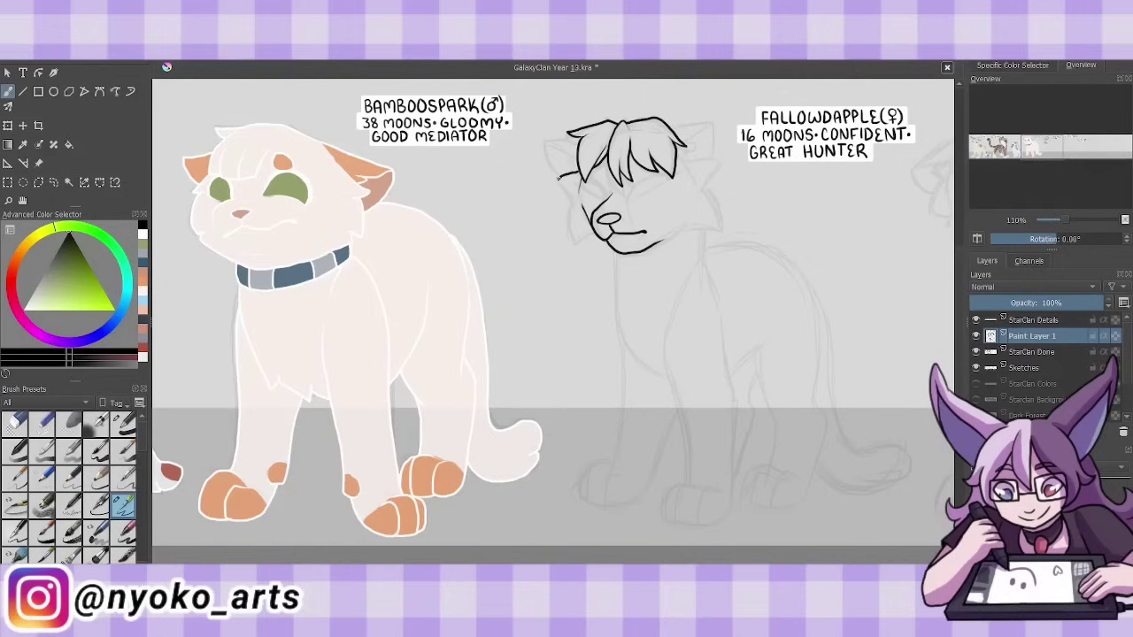
- Ink Fallowdapple's cheek fur, both ears and the narrowed eyes beneath the fringe
drag(559, 178, 573, 232)
mouse_move(579, 175)
mouse_down()
mouse_move(547, 140)
mouse_move(576, 165)
mouse_up()
mouse_move(588, 179)
mouse_down()
mouse_move(609, 200)
mouse_move(611, 166)
mouse_up()
drag(629, 180, 664, 191)
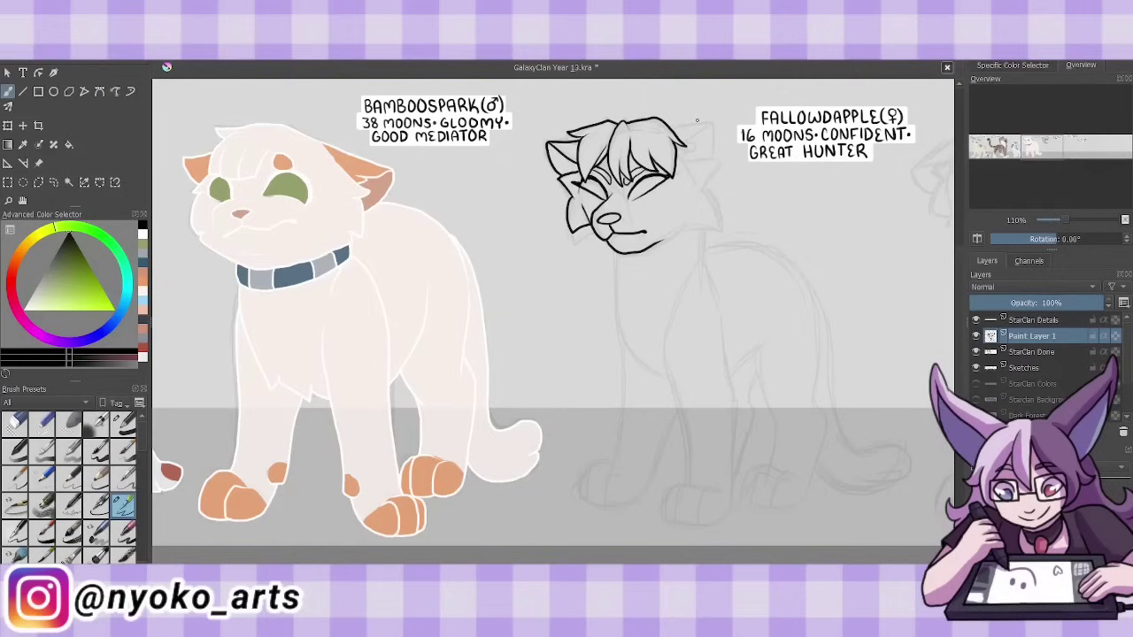
mouse_move(679, 150)
mouse_down()
mouse_move(718, 186)
mouse_move(678, 232)
mouse_move(717, 158)
mouse_up()
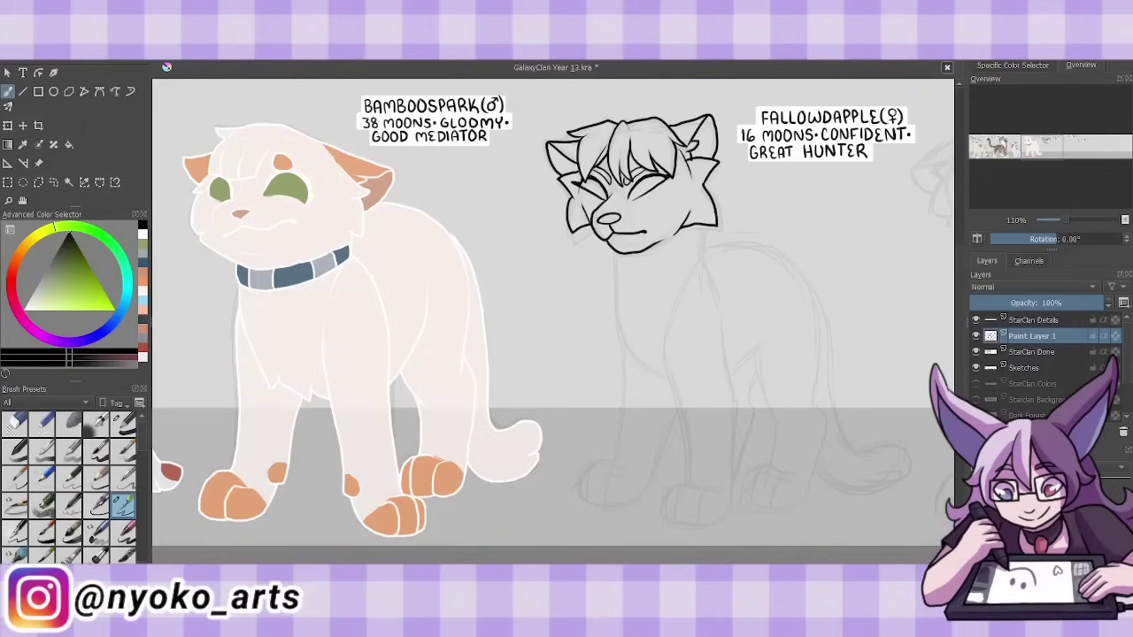
- Ink Fallowdapple's neck, chest, front legs and front paws, redrawing the near leg's outer line
mouse_move(705, 253)
mouse_down()
mouse_move(670, 317)
mouse_move(668, 485)
mouse_up()
drag(704, 227, 735, 513)
key(ctrl+z)
drag(724, 310, 732, 524)
mouse_move(674, 489)
mouse_down()
mouse_move(705, 513)
mouse_move(672, 522)
mouse_up()
drag(674, 522, 699, 526)
drag(617, 265, 625, 467)
drag(678, 410, 673, 517)
drag(619, 464, 584, 510)
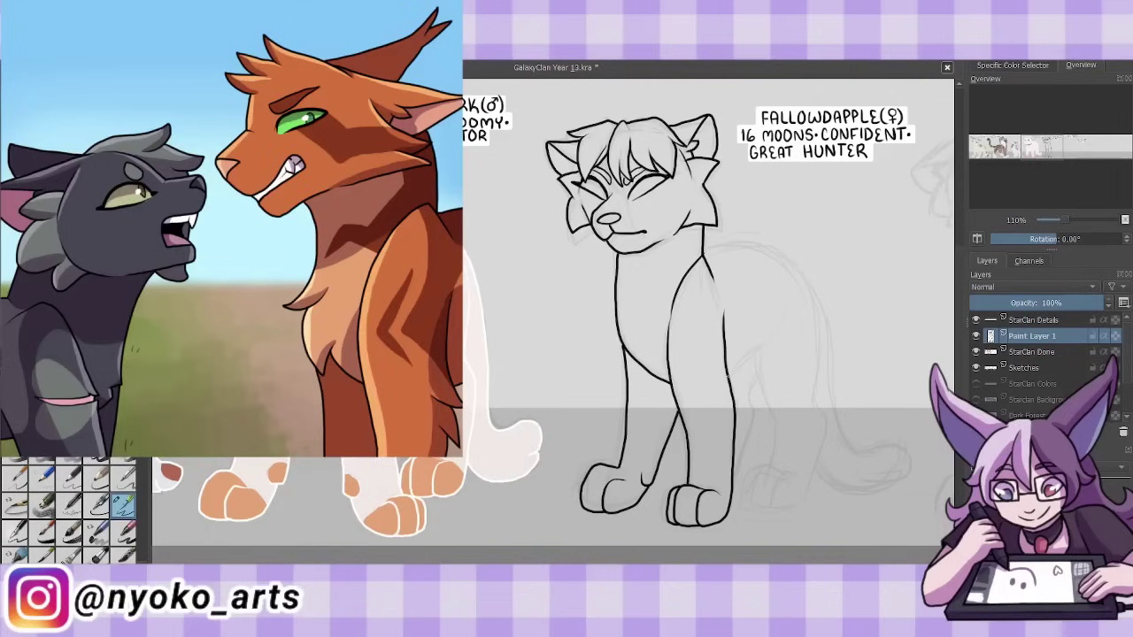
- Ink Fallowdapple's back, belly, hind leg, hind paw and tail over the sketch, redoing one hind-leg stroke
drag(775, 312, 728, 377)
mouse_move(705, 253)
mouse_down()
mouse_move(818, 319)
mouse_move(822, 478)
mouse_up()
mouse_move(775, 354)
mouse_down()
mouse_move(770, 469)
mouse_move(793, 512)
mouse_up()
key(ctrl+z)
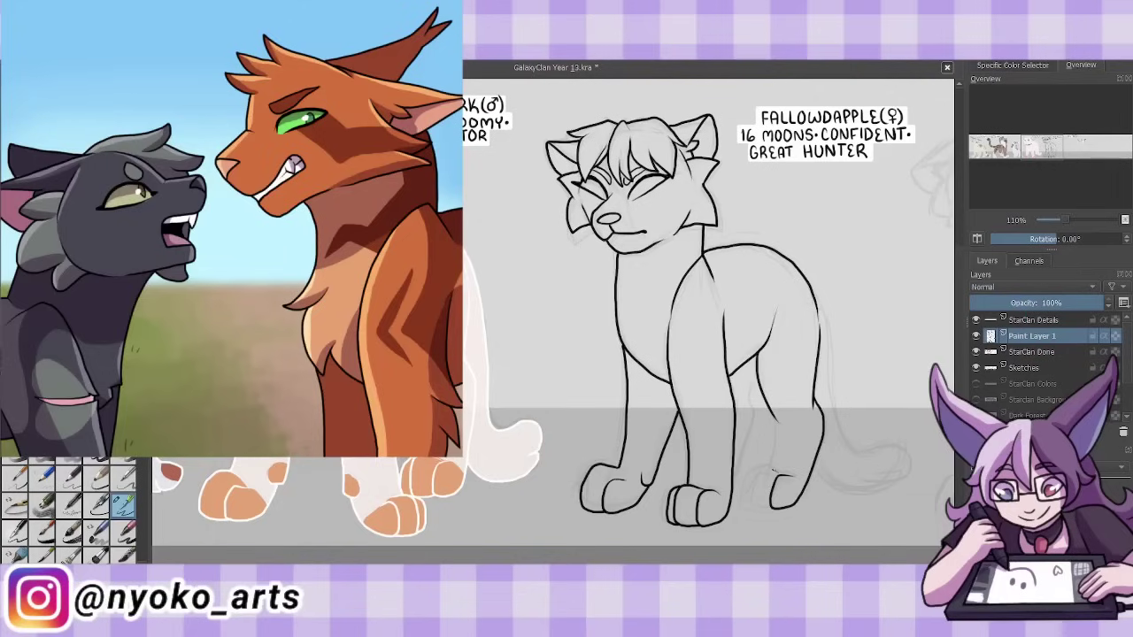
drag(749, 467, 795, 510)
drag(773, 435, 761, 508)
mouse_move(815, 468)
mouse_down()
mouse_move(896, 492)
mouse_move(834, 354)
mouse_up()
drag(823, 294, 837, 354)
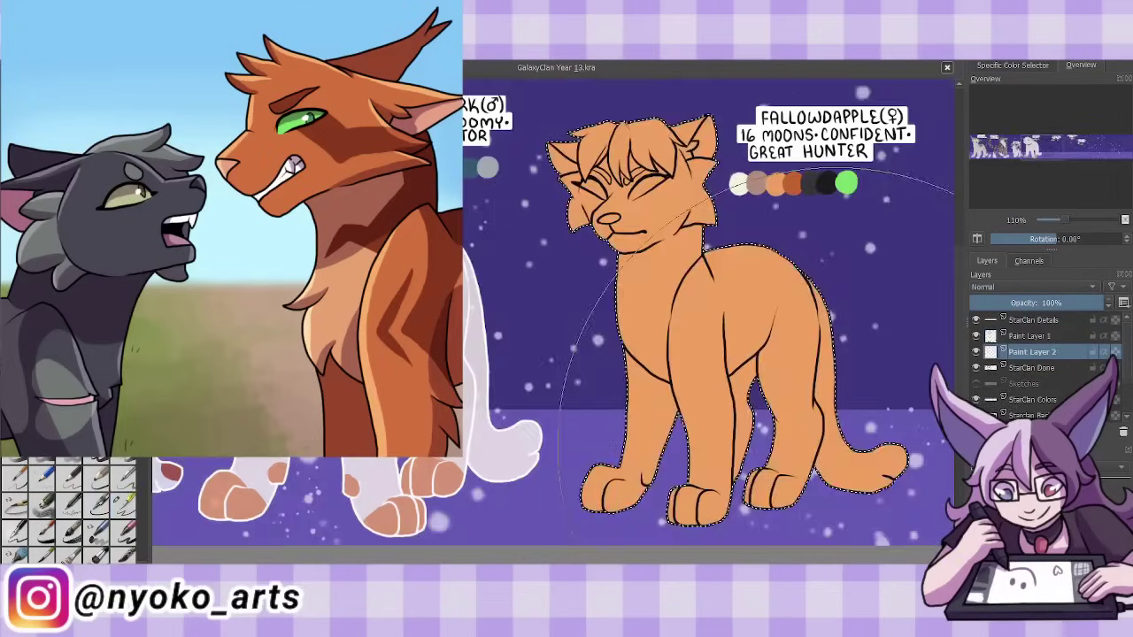
- Paint dark grey patches over one side of Fallowdapple's face and on the shoulder, back and hind leg
click(816, 181)
key(b)
drag(624, 189, 683, 230)
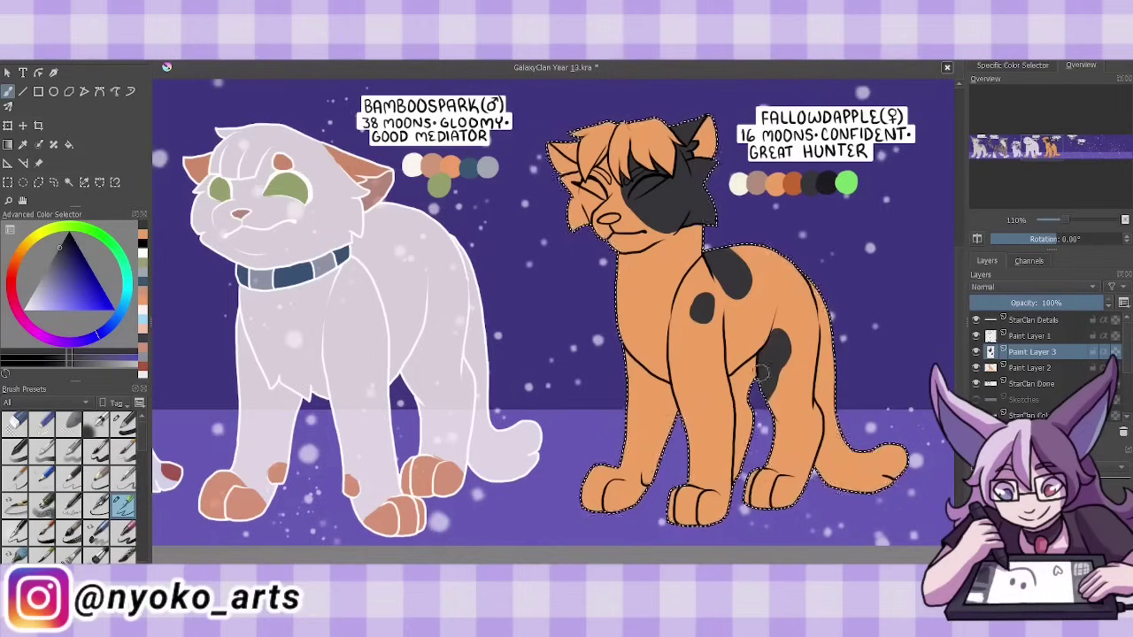
- Paint Fallowdapple's tail dark grey and add black markings over the grey patches, tail and half of the fringe
key(Insert)
drag(832, 447, 776, 373)
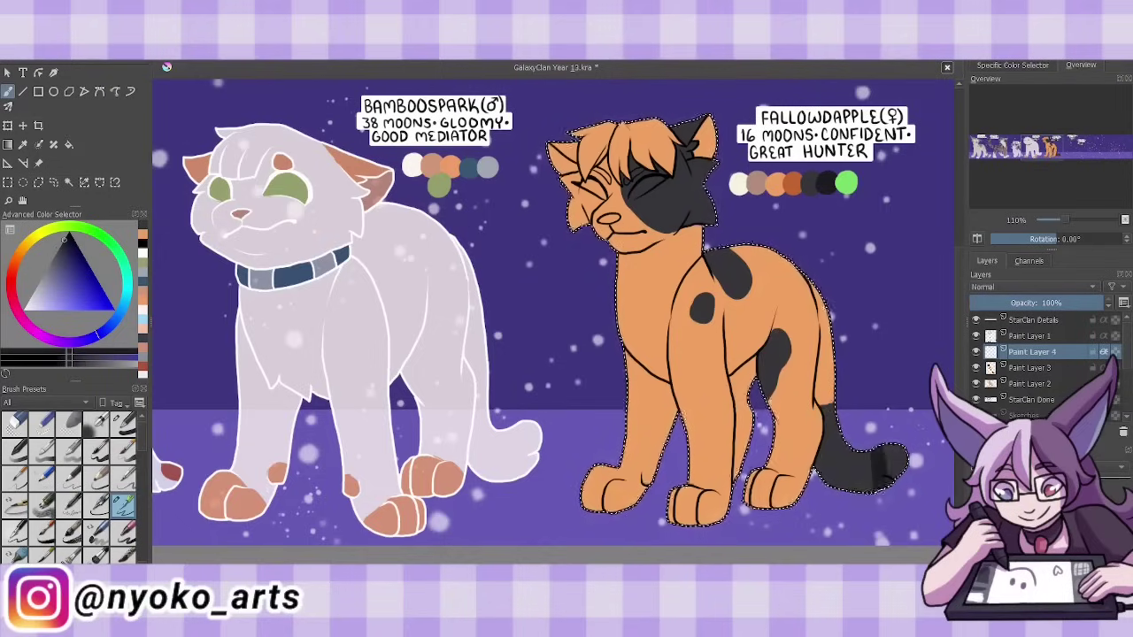
key(shift+Delete)
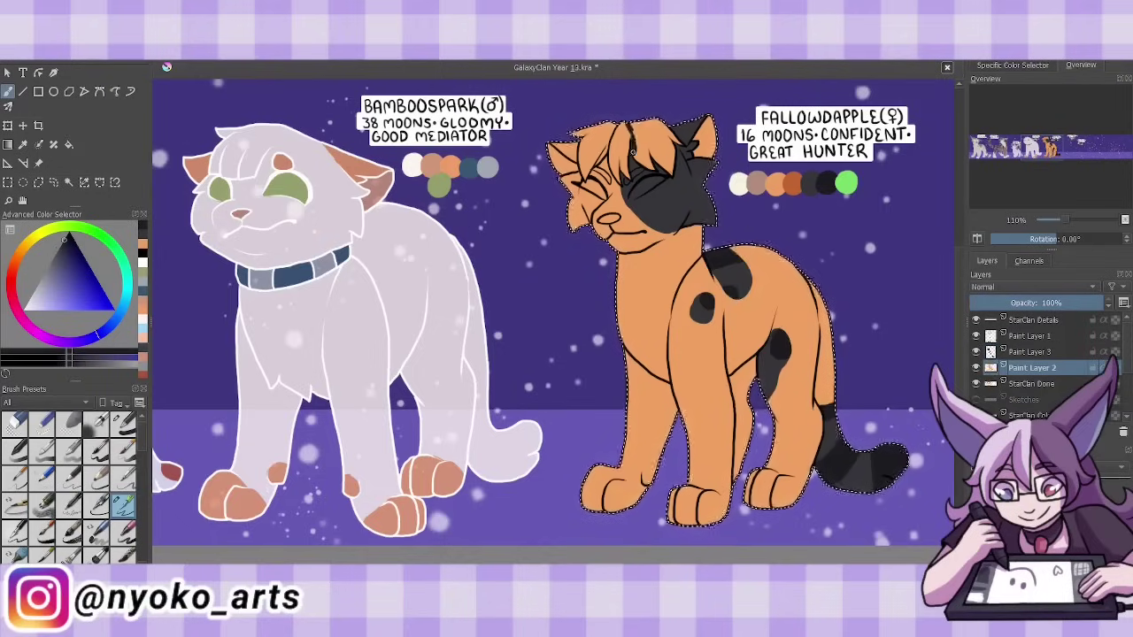
key(Page_Up)
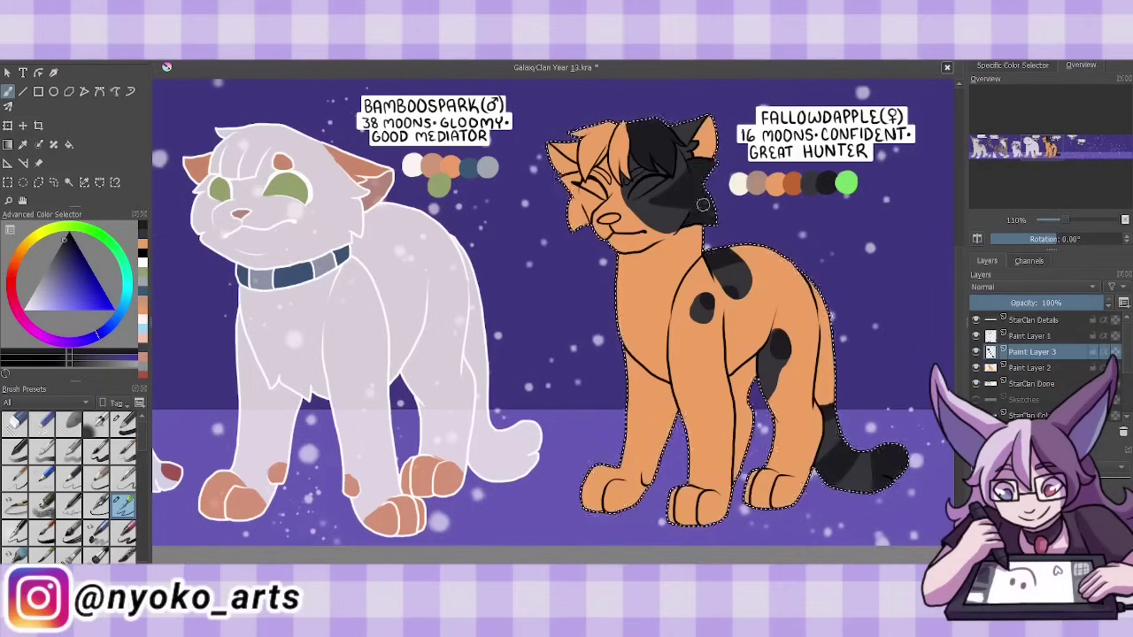
- Paint Fallowdapple's fringe streak, muzzle and chest cream on the base color layer
key(Page_Down)
ctrl+click(702, 205)
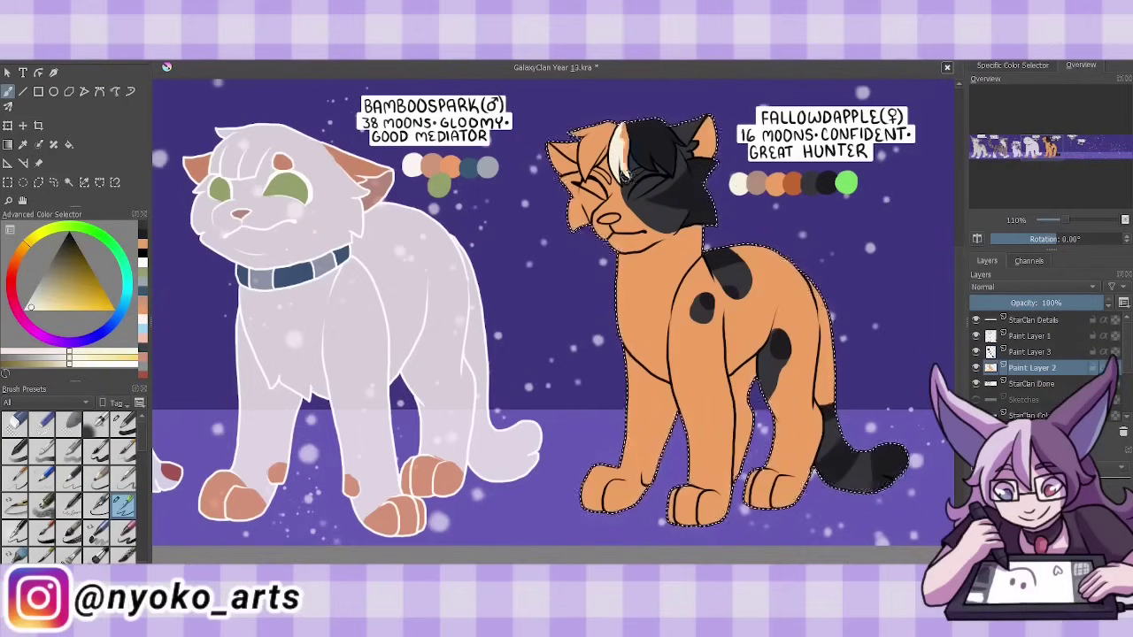
drag(622, 174, 603, 223)
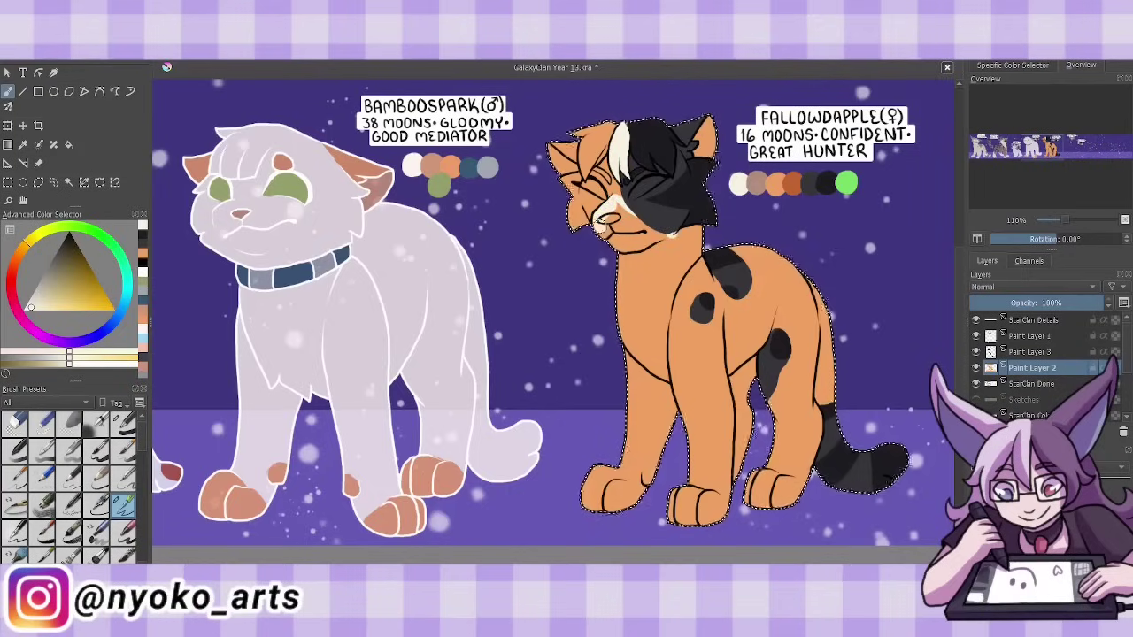
drag(673, 235, 633, 292)
- Color Fallowdapple's nose black and paint rust-orange markings on the fringe, cheek, back, flank and tail base
key(Page_Up)
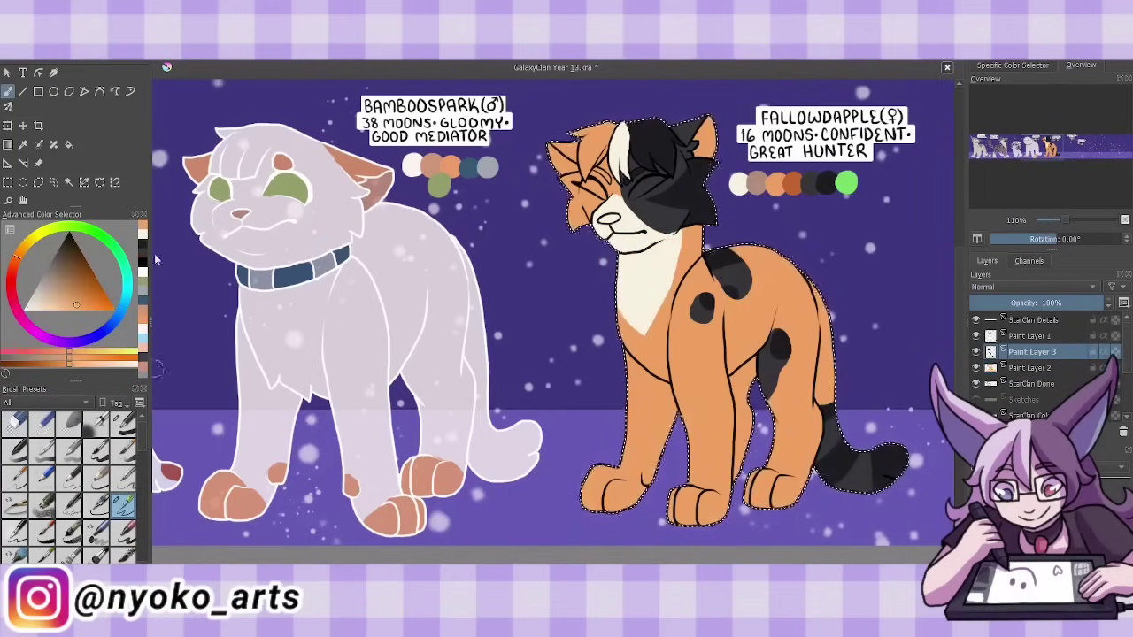
ctrl+click(613, 206)
key(Page_Down)
ctrl+click(584, 196)
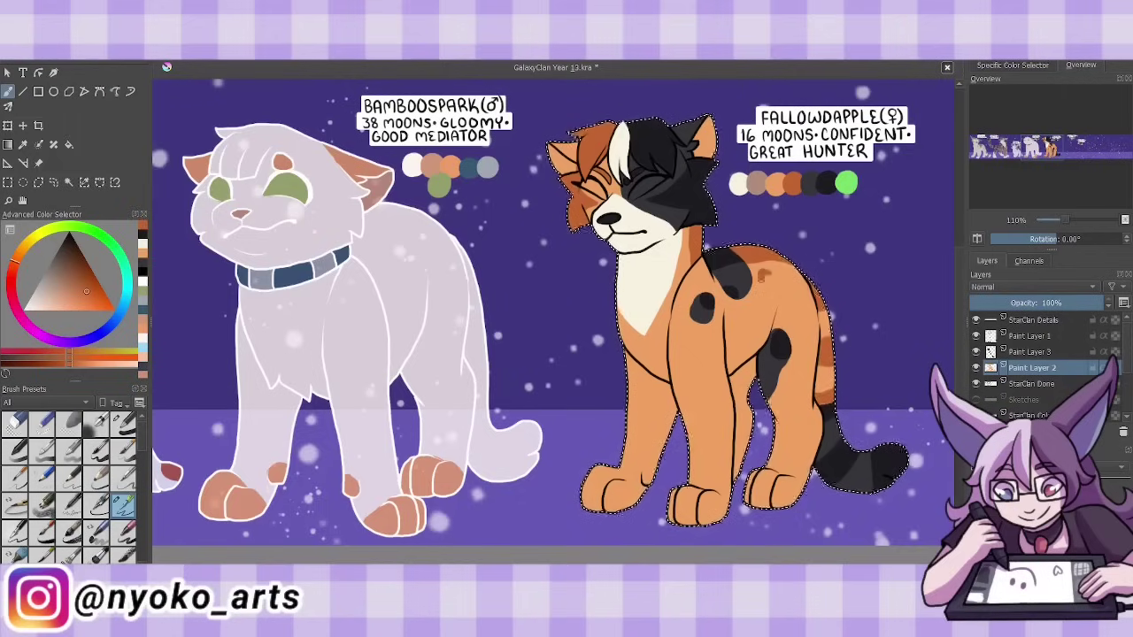
- Paint Fallowdapple's inner ears dusky pink-brown and give the near front paw and hind leg cream socks
click(54, 285)
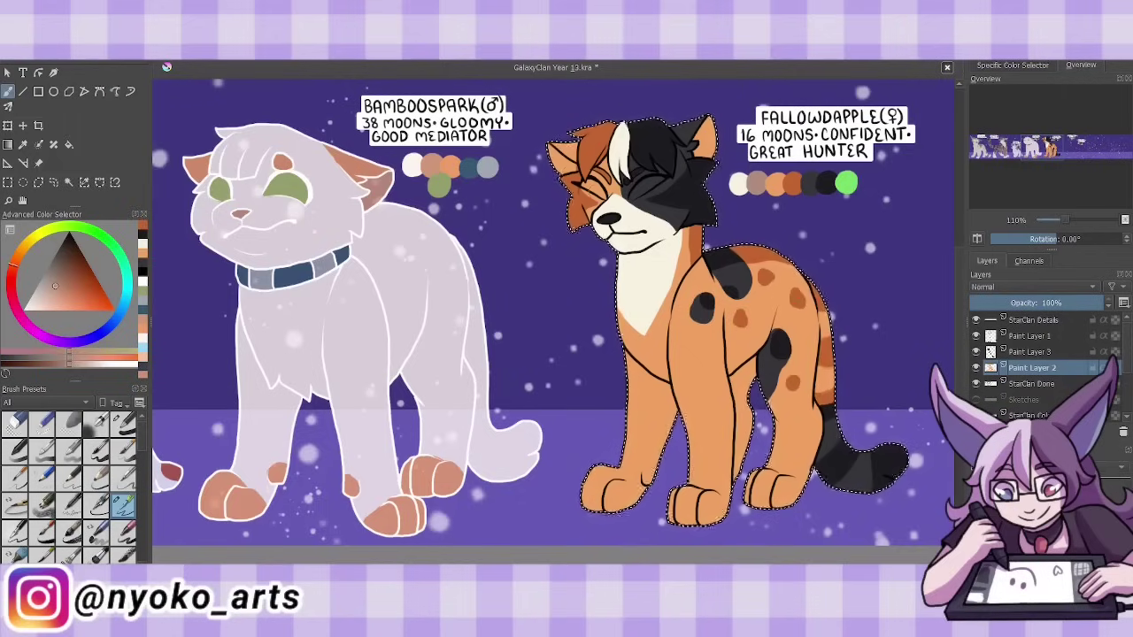
ctrl+click(646, 283)
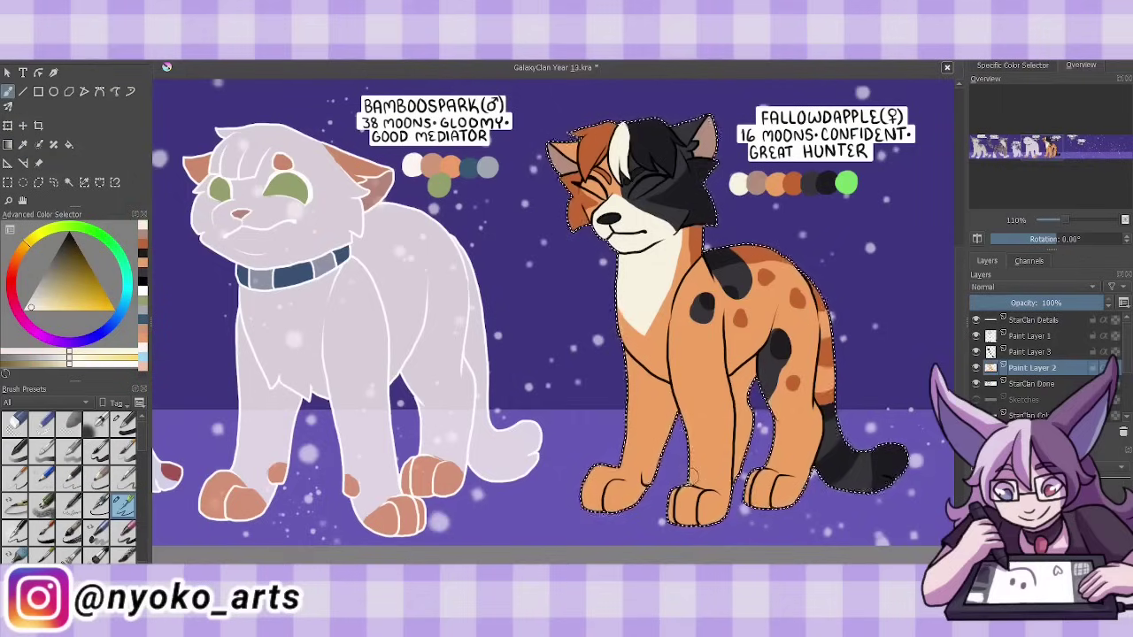
- Paint Fallowdapple's eyes bright green on a layer above the base color
click(1032, 351)
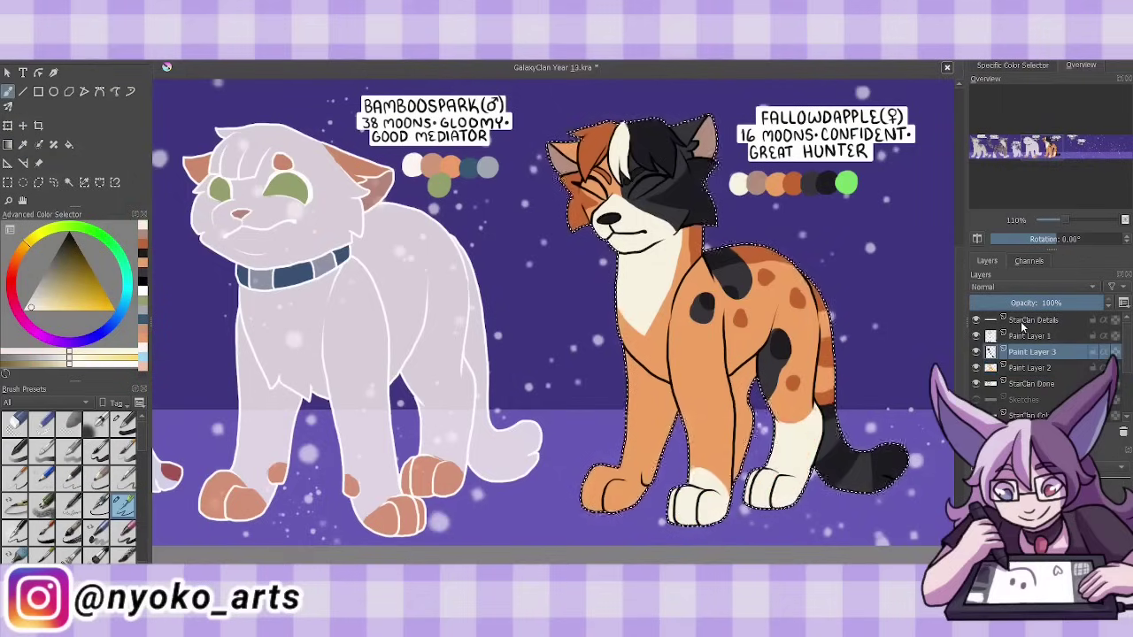
click(71, 299)
drag(637, 189, 656, 184)
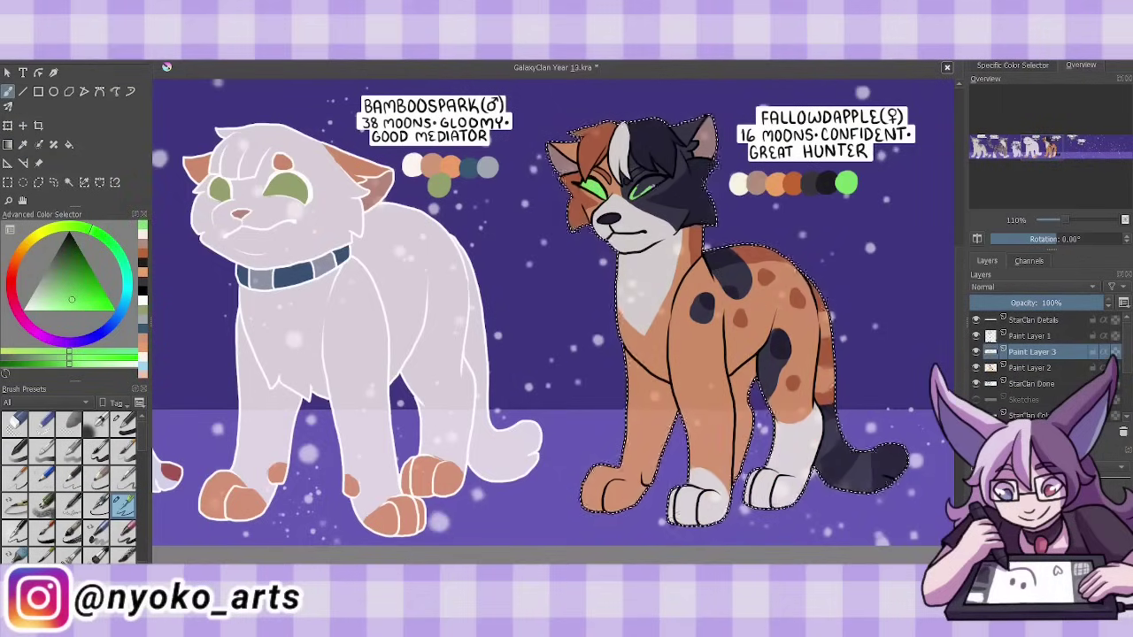
- Merge Fallowdapple's finished layers into StarClan Done and save the file
key(ctrl+e)
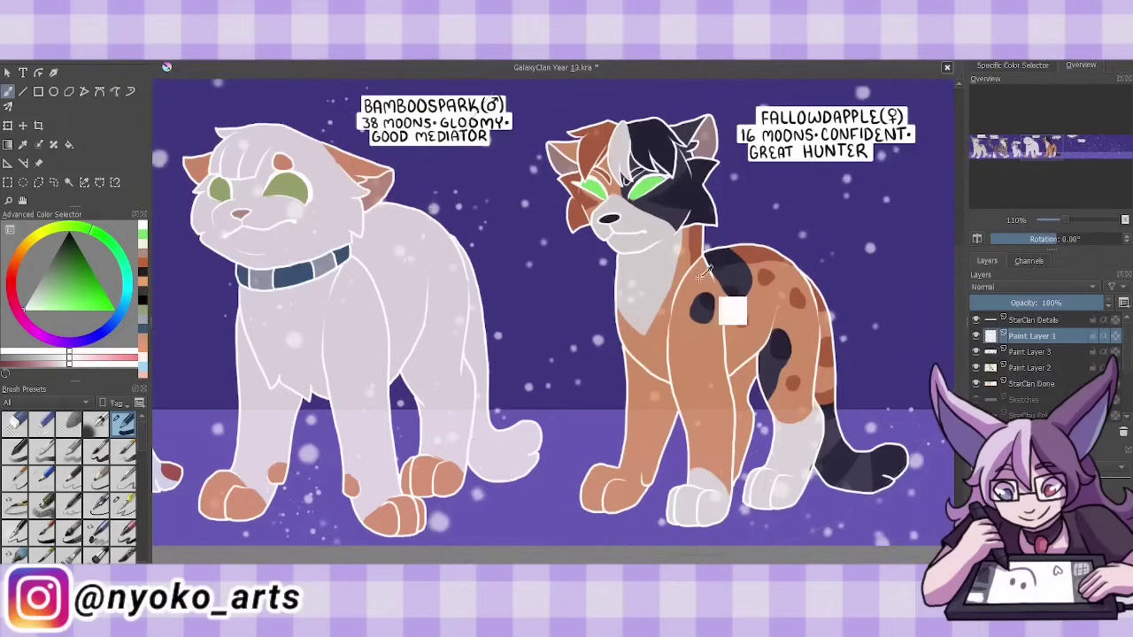
key(ctrl+s)
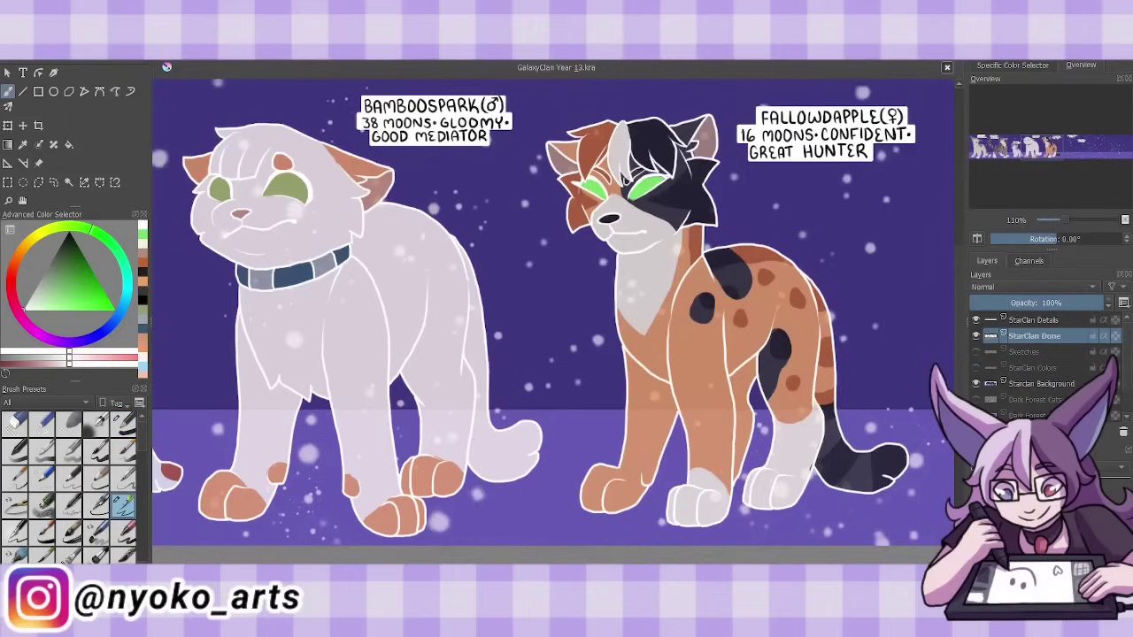
- Show the Sketches layer instead of the background and ink Cinnamonfeather's head outline, ears, forehead marks and eyes
click(976, 384)
click(976, 351)
drag(619, 309, 299, 309)
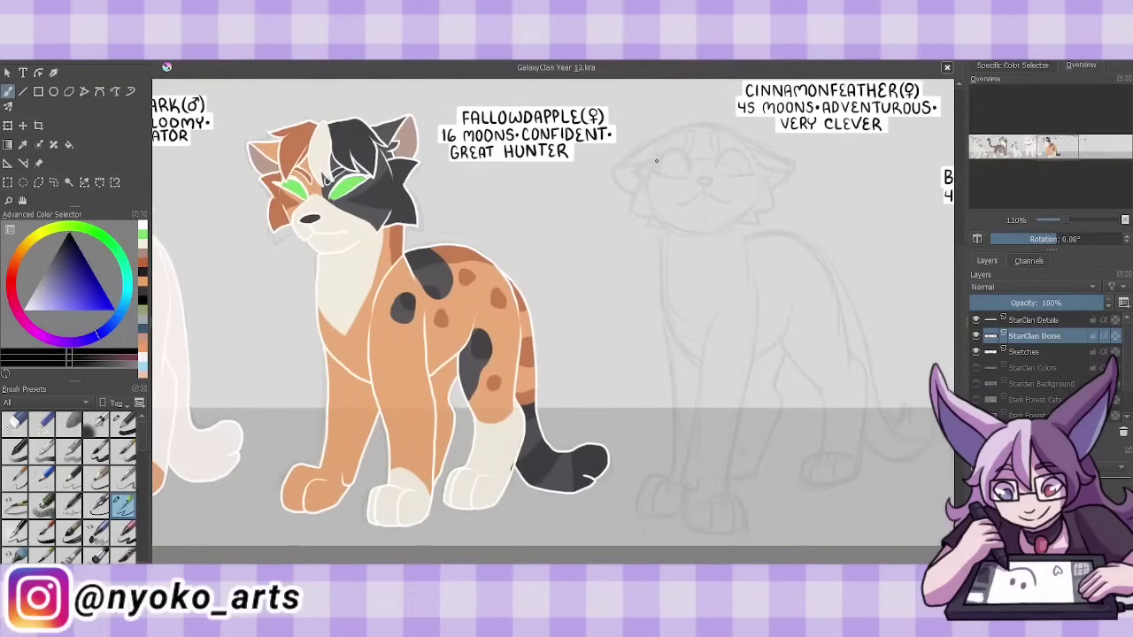
mouse_move(659, 151)
mouse_down()
mouse_move(632, 216)
mouse_move(761, 172)
mouse_move(665, 131)
mouse_move(634, 168)
mouse_up()
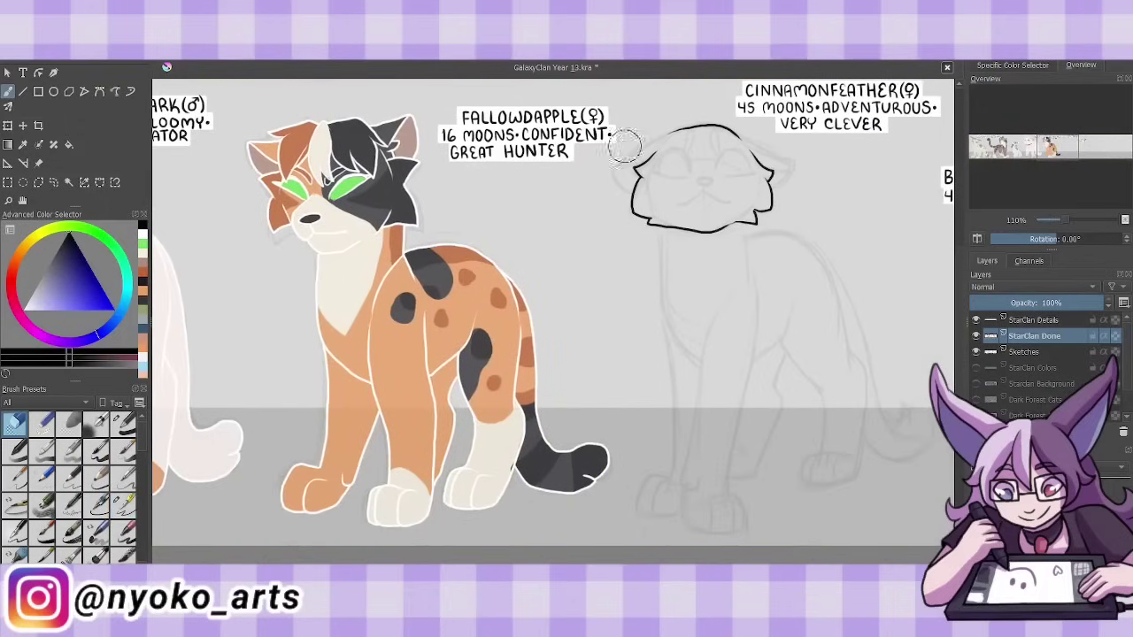
drag(763, 148, 773, 186)
drag(657, 141, 633, 188)
mouse_move(724, 132)
mouse_down()
mouse_move(729, 149)
mouse_move(710, 154)
mouse_up()
drag(694, 129, 686, 151)
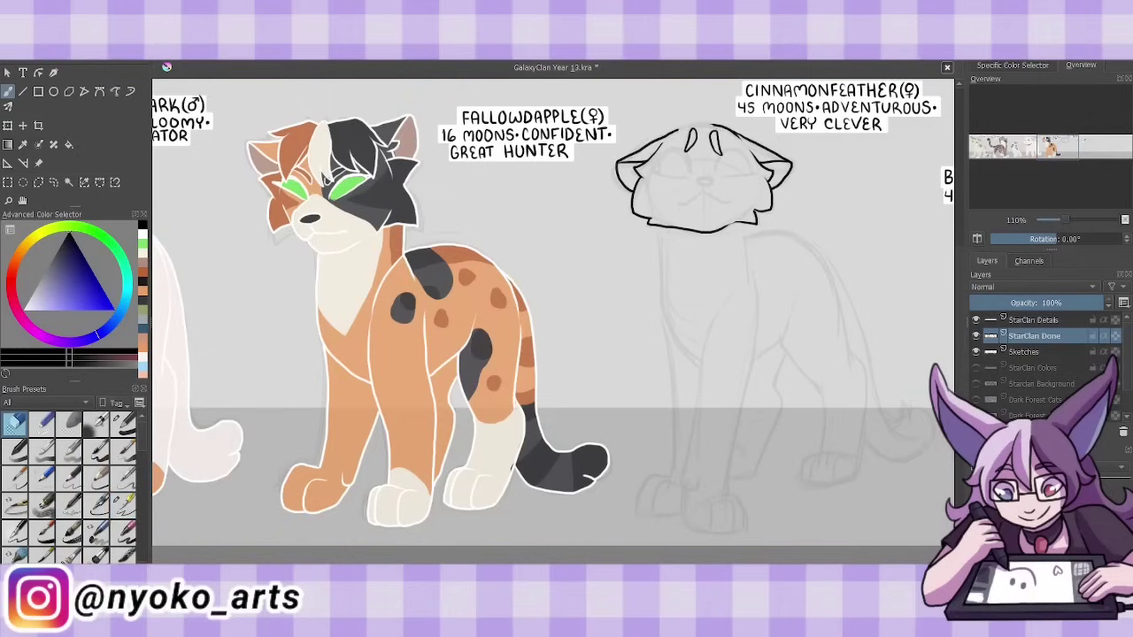
mouse_move(719, 172)
mouse_down()
mouse_move(746, 170)
mouse_move(658, 171)
mouse_up()
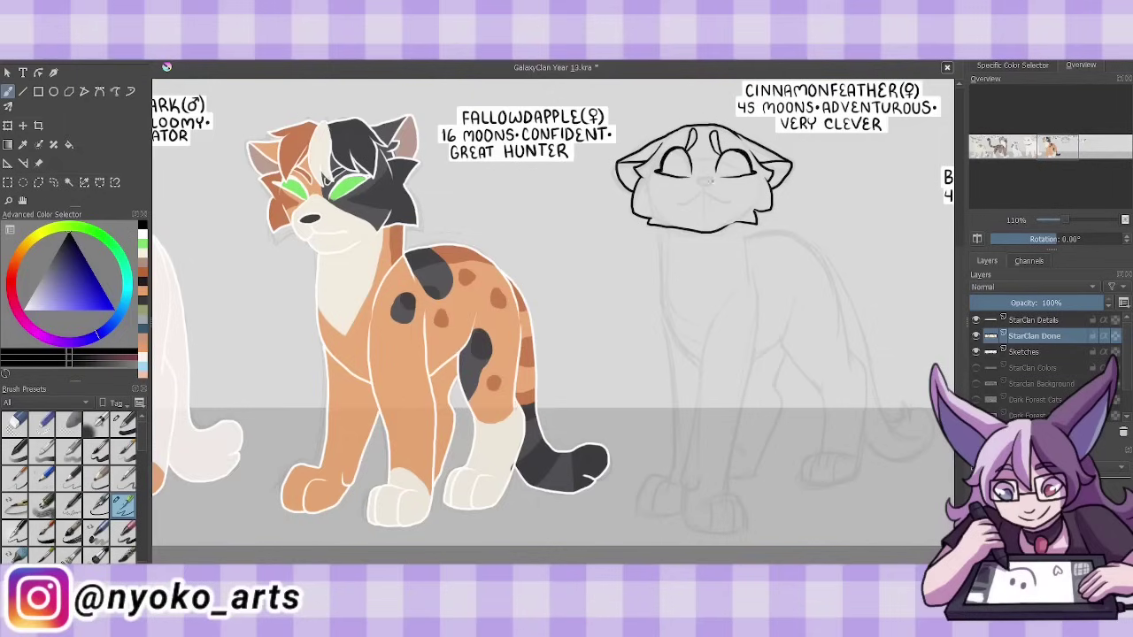
- Ink Cinnamonfeather's neck, chest, both front legs and front paws over the sketch
mouse_move(746, 267)
mouse_down()
mouse_move(687, 487)
mouse_move(735, 528)
mouse_move(750, 225)
mouse_up()
drag(662, 229, 671, 370)
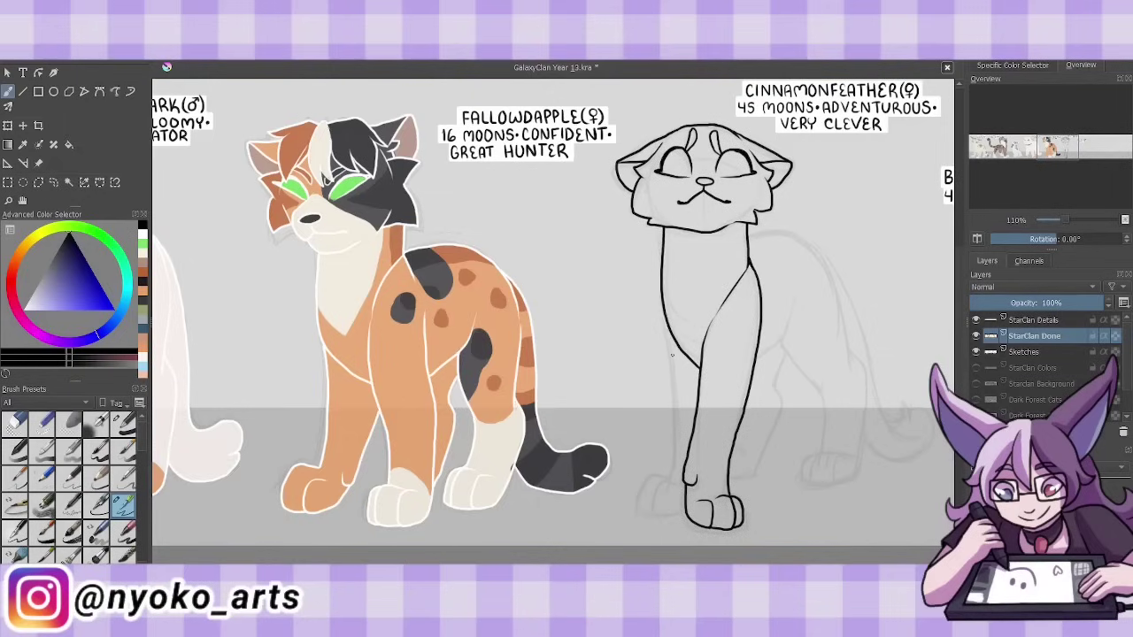
drag(673, 326, 680, 518)
drag(668, 476, 656, 521)
key(/)
key(/)
- Ink Cinnamonfeather's belly, back, both hind legs and the curled tail
drag(757, 300, 792, 363)
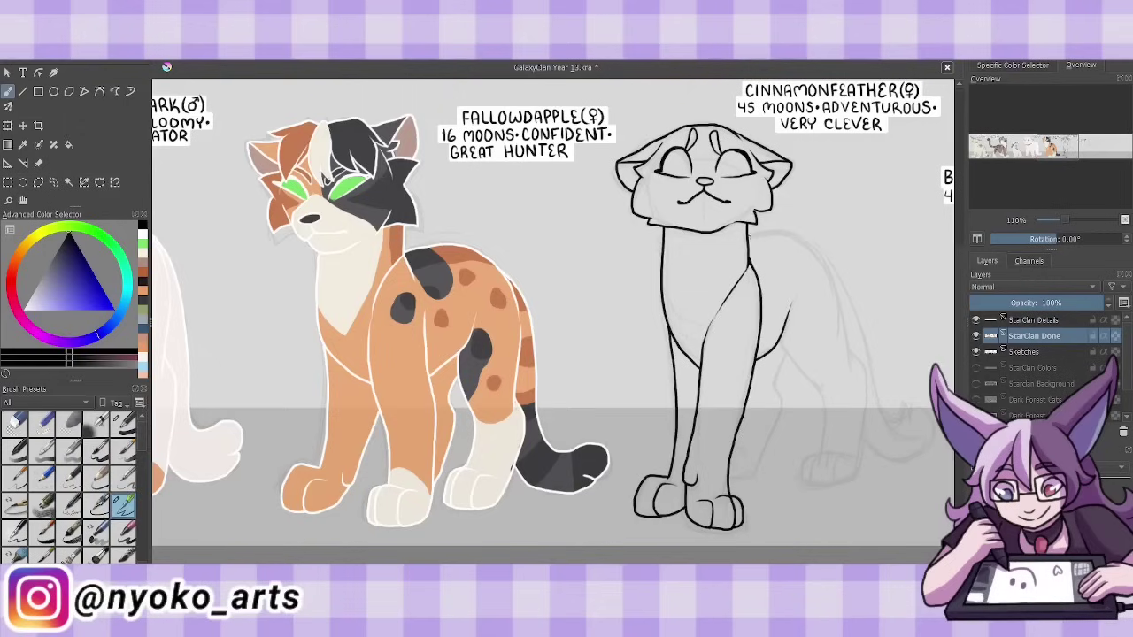
mouse_move(747, 232)
mouse_down()
mouse_move(851, 350)
mouse_move(847, 489)
mouse_move(812, 456)
mouse_move(806, 486)
mouse_up()
drag(826, 389, 813, 455)
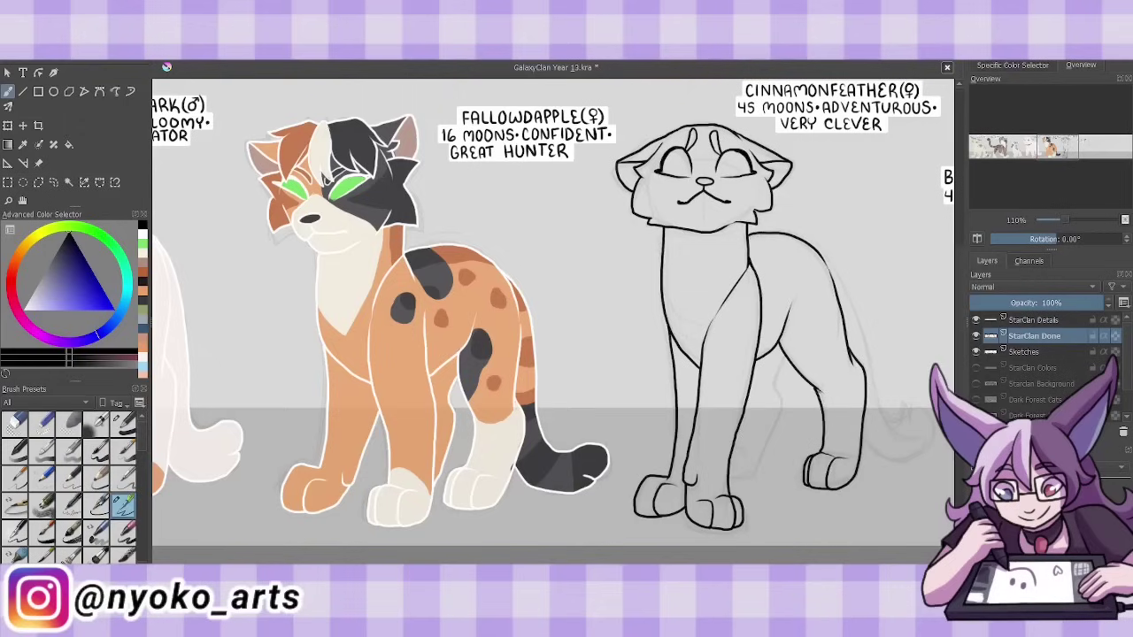
drag(785, 356, 759, 460)
drag(759, 459, 731, 476)
drag(897, 448, 925, 411)
drag(841, 282, 876, 403)
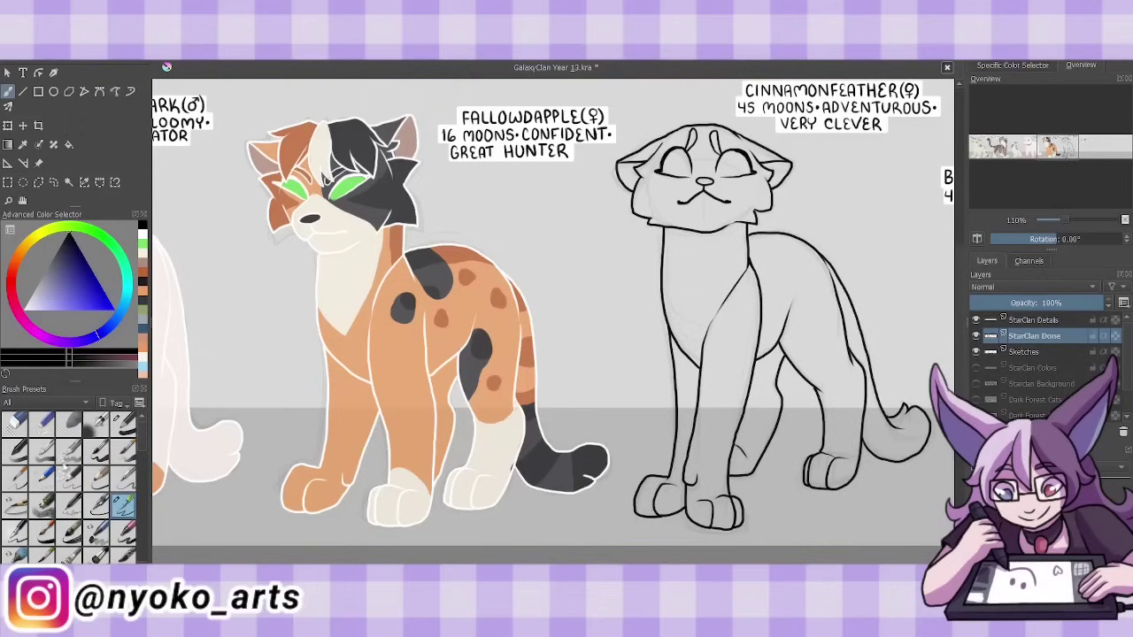
key(/)
key(/)
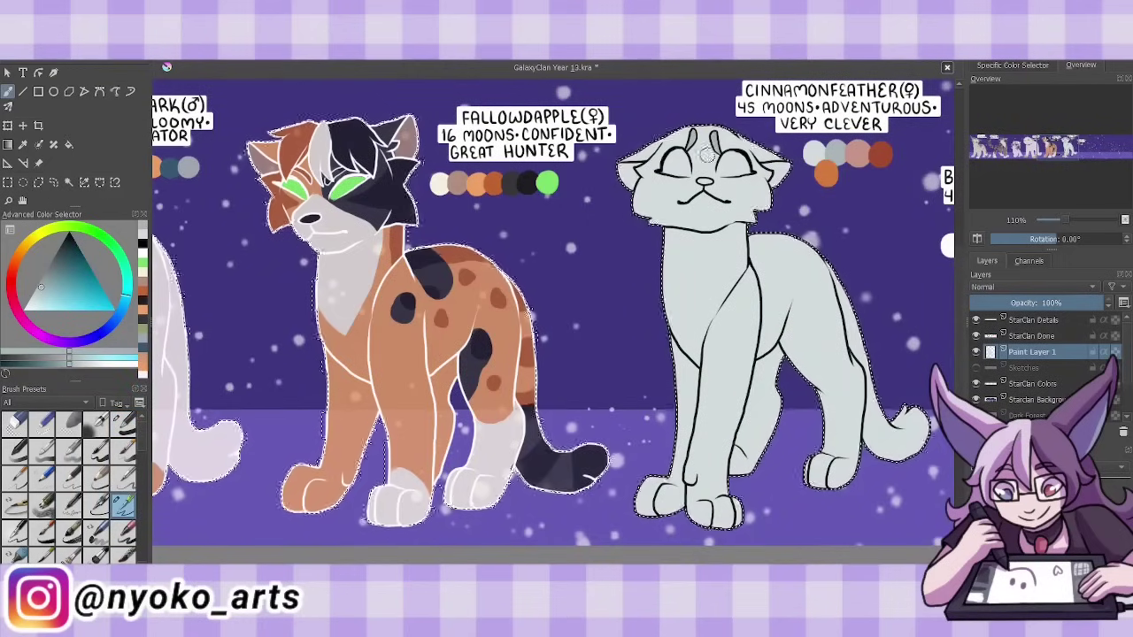
- Paint Cinnamonfeather's grey cheek markings, body spots and tail bands, and color the nose red-brown
mouse_move(639, 201)
mouse_down()
mouse_move(763, 211)
mouse_move(768, 191)
mouse_up()
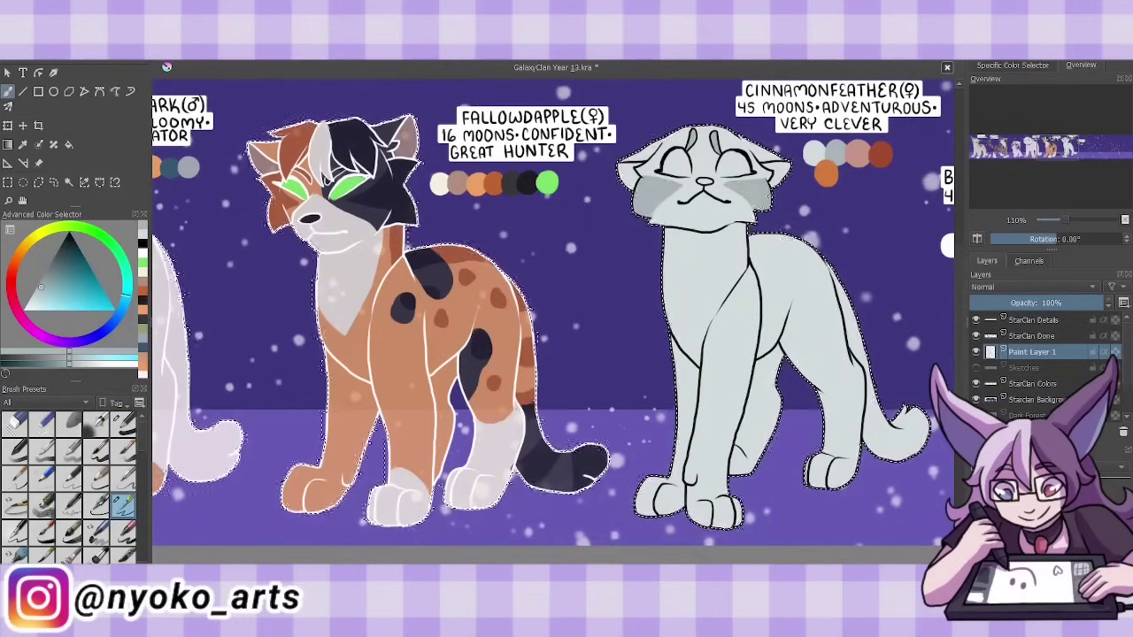
click(792, 256)
click(809, 308)
drag(845, 328, 912, 429)
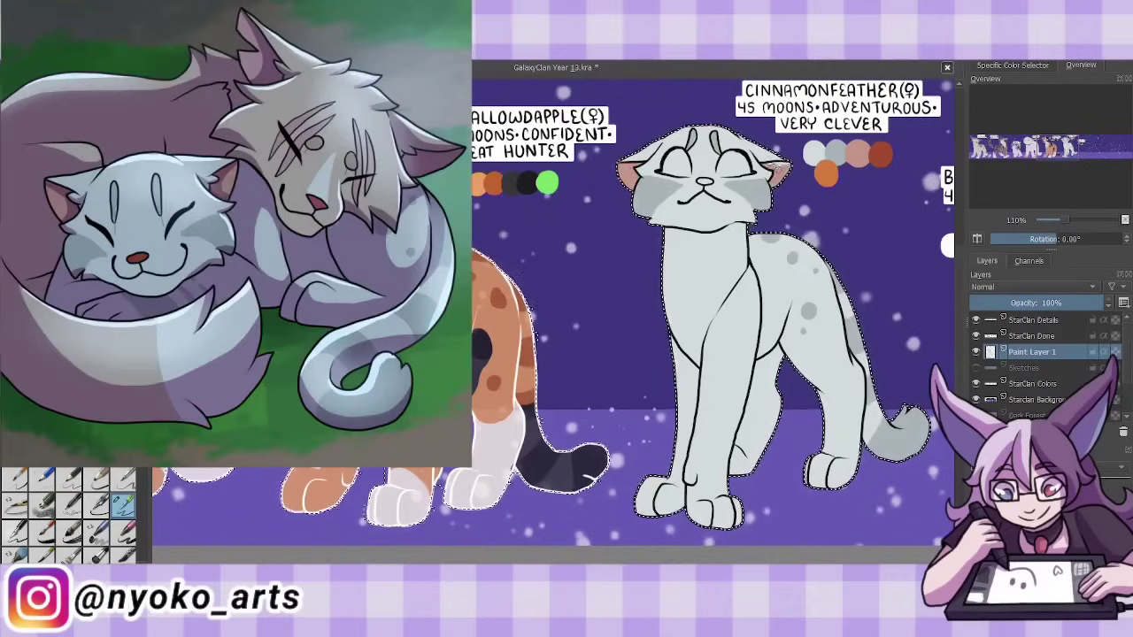
click(704, 181)
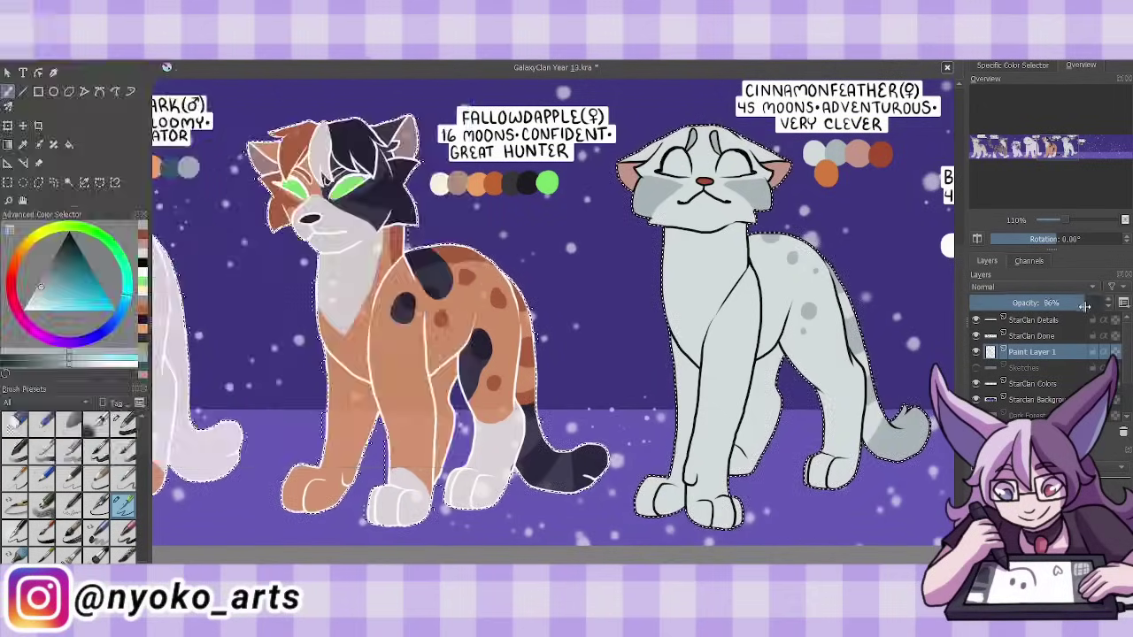
- Paint both of Cinnamonfeather's eyes orange on a new layer, clear the selection and hide the StarClan Colors layer
drag(721, 168, 748, 164)
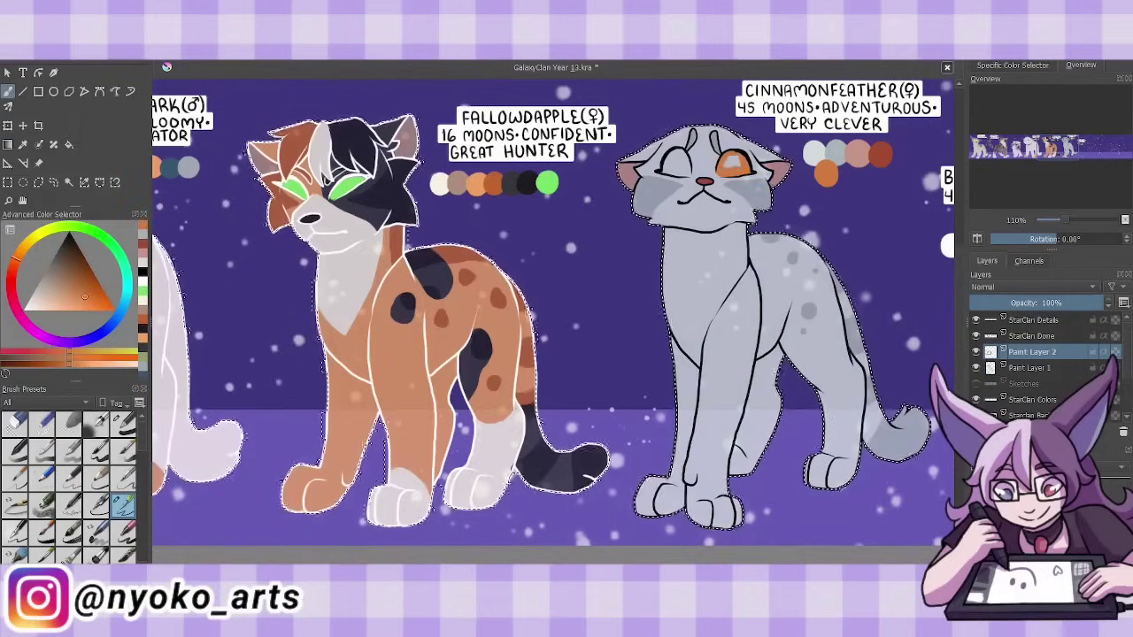
drag(665, 166, 695, 162)
key(ctrl+shift+a)
click(976, 400)
- Restore Fallowdapple's overpainted hindquarters, merge Cinnamonfeather's layers into StarClan Done and save the file
click(1031, 335)
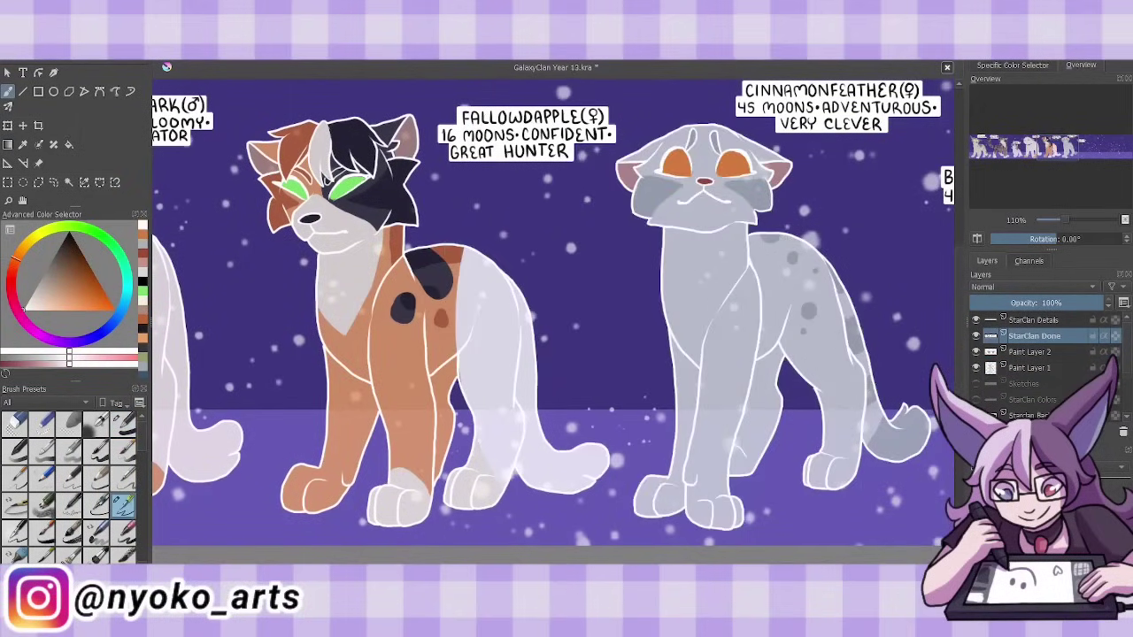
drag(478, 345, 575, 469)
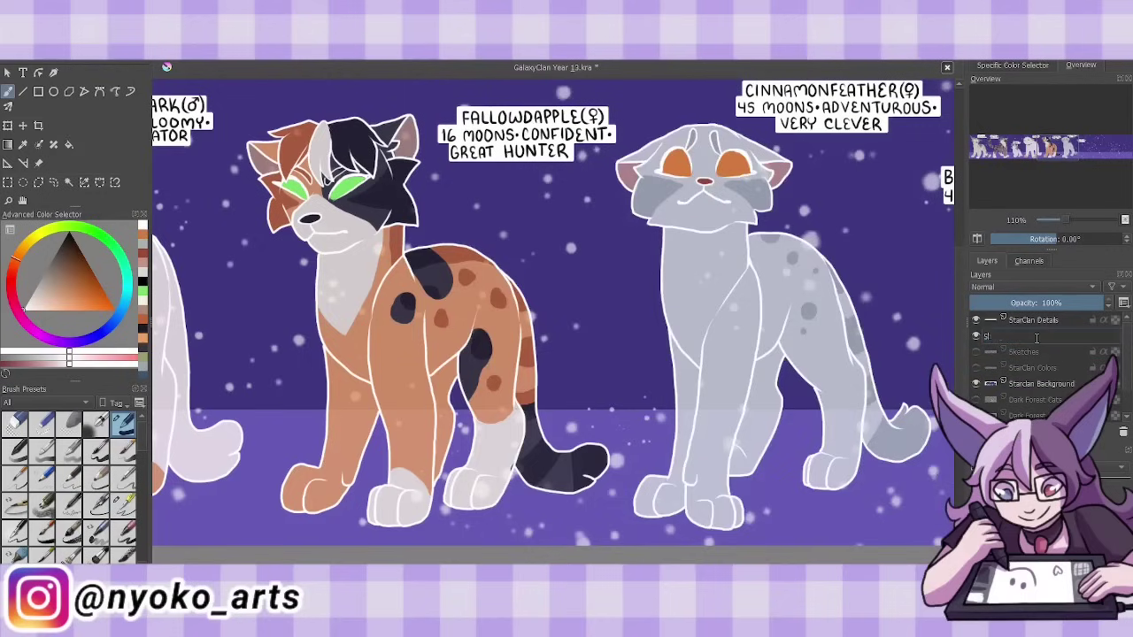
click(123, 507)
key(ctrl+s)
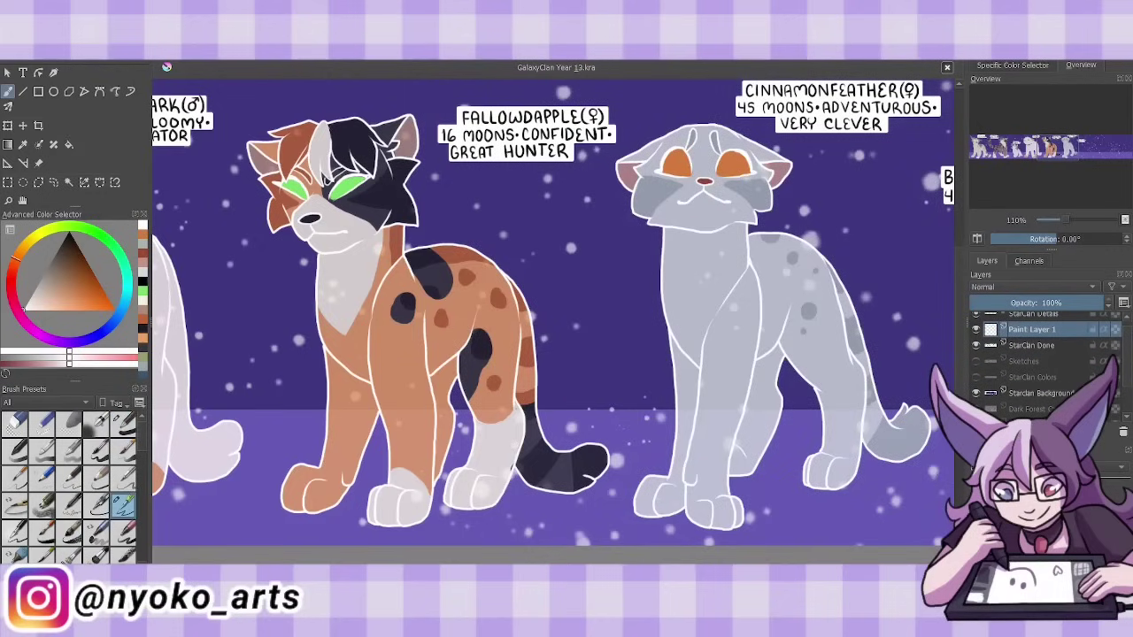
- Show the Sketches layer without the background and ink Burnetflicker's head outline, forehead tuft, muzzle and bared teeth on a new layer
click(976, 361)
click(976, 392)
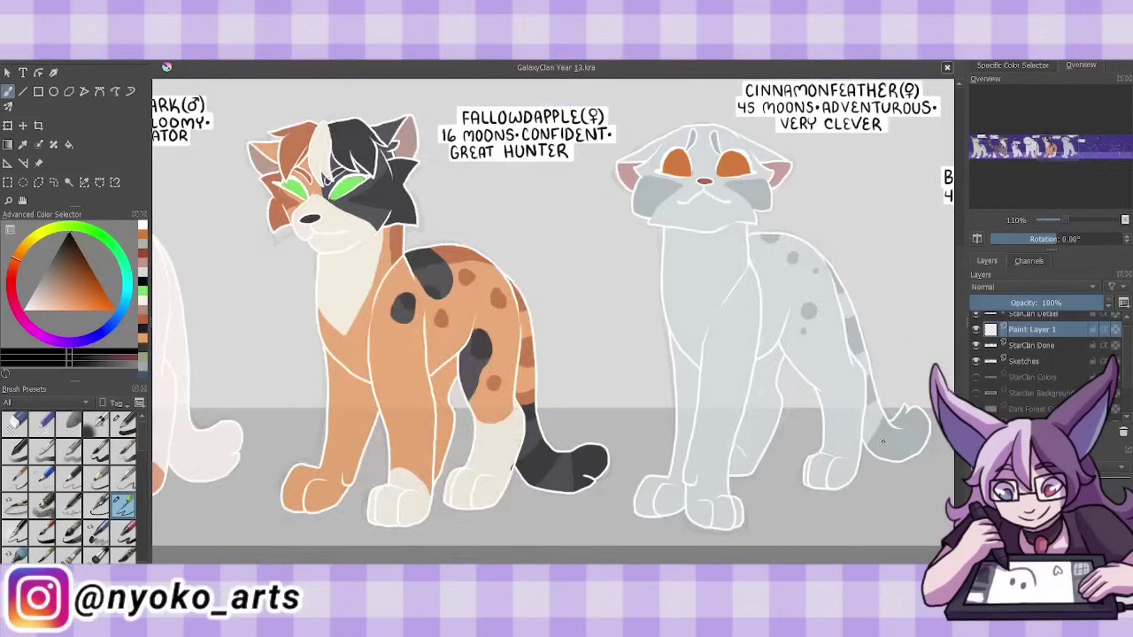
drag(619, 309, 243, 310)
mouse_move(841, 153)
mouse_down()
mouse_move(872, 165)
mouse_move(874, 156)
mouse_up()
mouse_move(816, 135)
mouse_down()
mouse_move(878, 253)
mouse_move(883, 241)
mouse_up()
drag(867, 196, 889, 228)
drag(814, 137, 848, 165)
drag(836, 214, 837, 230)
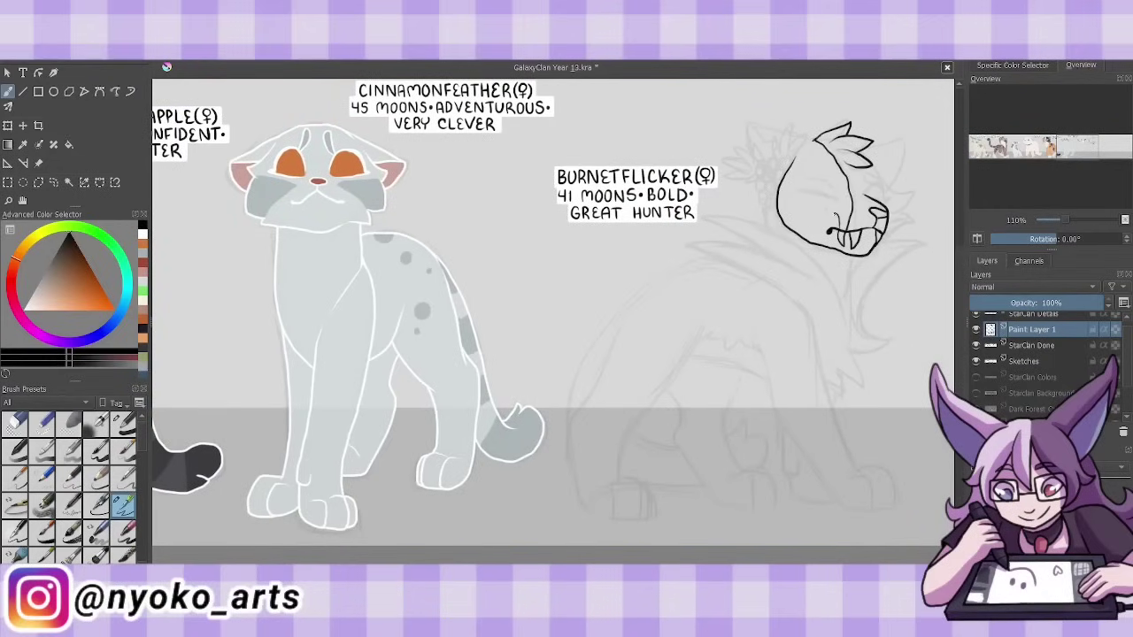
- Ink the berry cluster and leaves on Burnetflicker's head together with the ear behind them
drag(783, 160, 787, 173)
drag(772, 163, 761, 192)
drag(763, 188, 777, 195)
mouse_move(777, 157)
mouse_down()
mouse_move(806, 125)
mouse_move(769, 144)
mouse_up()
drag(792, 163, 805, 143)
drag(759, 180, 722, 151)
drag(751, 133, 754, 143)
drag(800, 131, 814, 145)
- Ink Burnetflicker's closed eye, the fur on the far cheek and the far ear
drag(802, 189, 835, 194)
drag(881, 168, 894, 228)
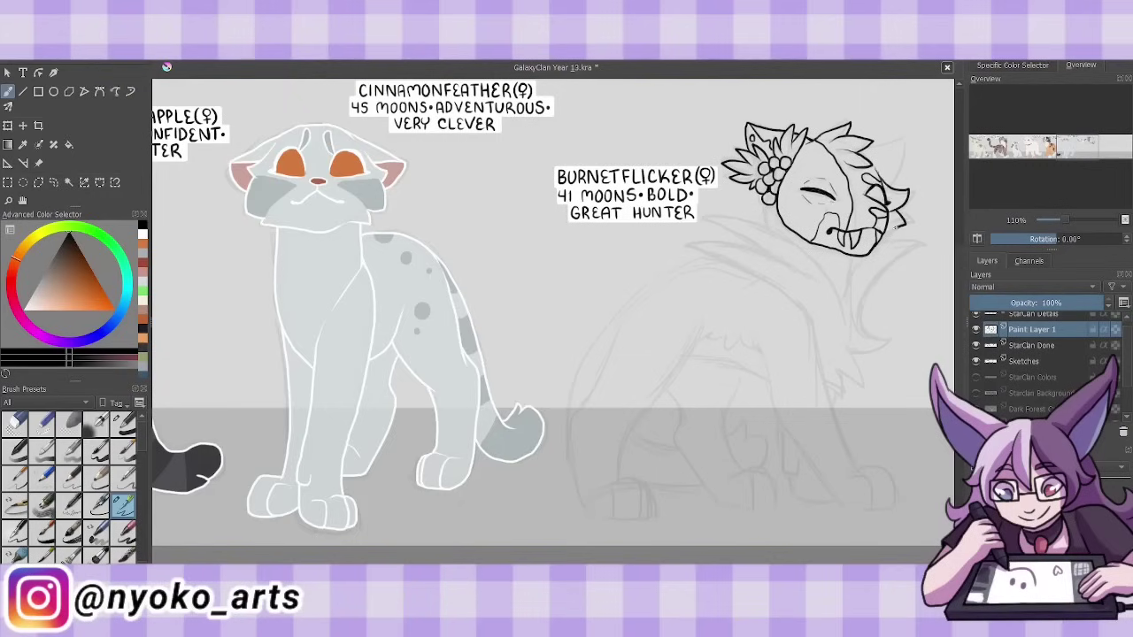
drag(865, 147, 906, 186)
- Ink Burnetflicker's neck and the pointed fur tufts of the ruff and chest, following the sketch
mouse_move(691, 243)
mouse_down()
mouse_move(812, 282)
mouse_move(821, 331)
mouse_up()
drag(708, 218, 842, 306)
drag(766, 206, 770, 225)
drag(847, 281, 831, 324)
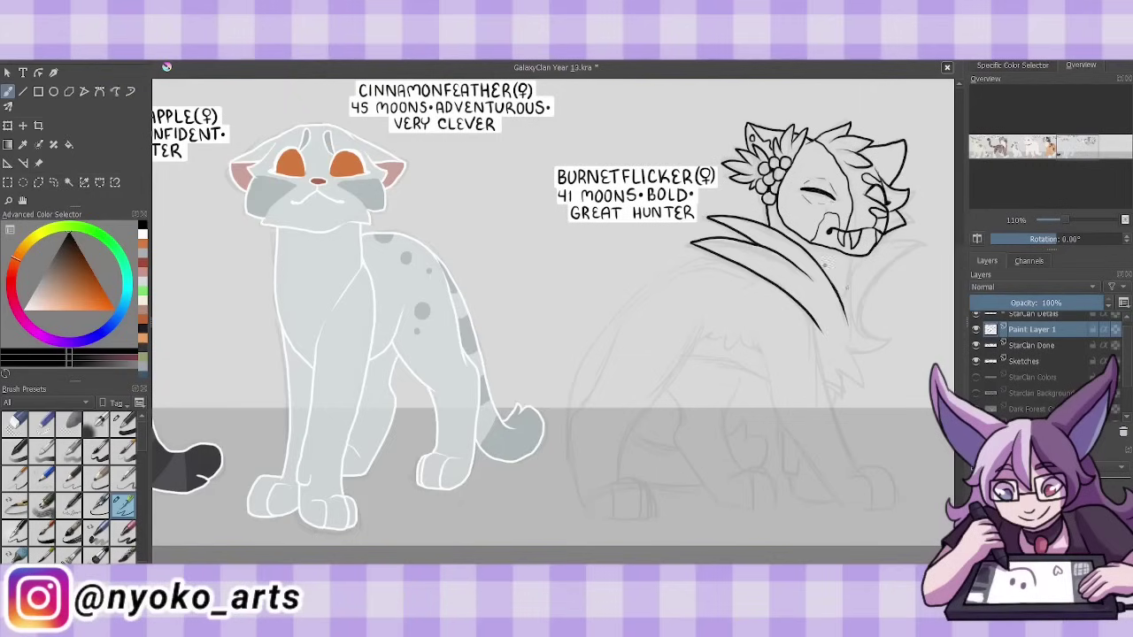
drag(859, 257, 841, 299)
drag(920, 237, 862, 340)
drag(910, 209, 887, 239)
key(ctrl+z)
drag(890, 341, 845, 356)
- Ink Burnetflicker's front legs, belly fur, back, hind legs, paws and tail
drag(812, 320, 823, 405)
mouse_move(754, 331)
mouse_down()
mouse_move(848, 507)
mouse_move(895, 510)
mouse_up()
drag(860, 427, 837, 467)
drag(864, 360, 851, 393)
mouse_move(759, 336)
mouse_down()
mouse_move(725, 350)
mouse_move(697, 340)
mouse_up()
mouse_move(650, 280)
mouse_down()
mouse_move(624, 306)
mouse_move(620, 517)
mouse_up()
drag(607, 489, 626, 478)
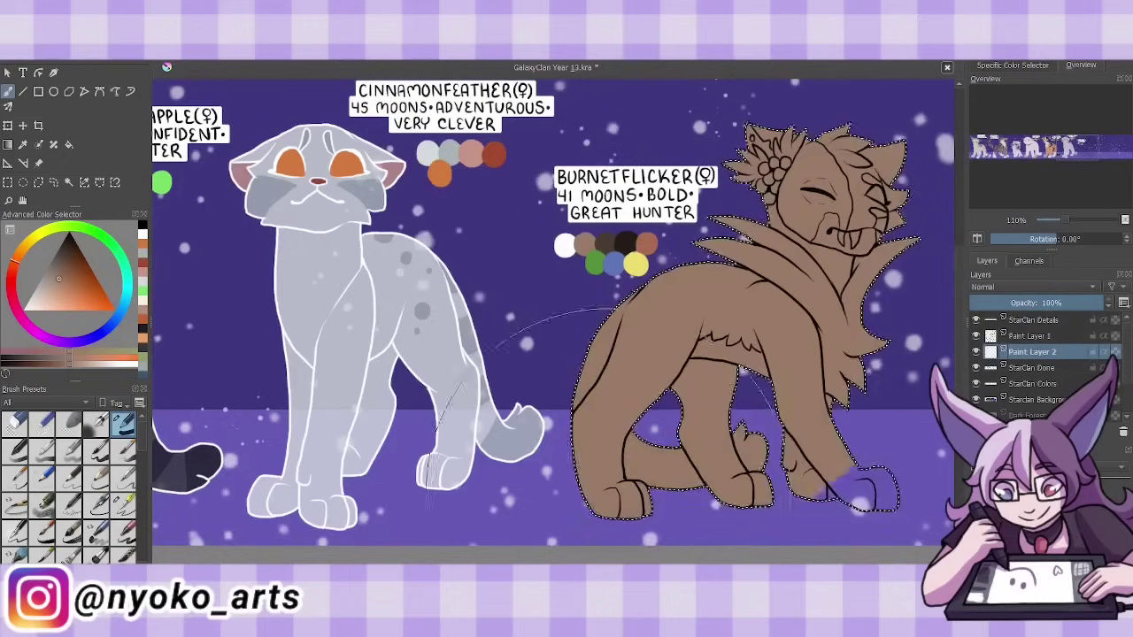
- Paint dark brown patches and stripes on Burnetflicker's face, shoulder, back, front leg and tail on a new layer above the brown base
drag(837, 190, 859, 162)
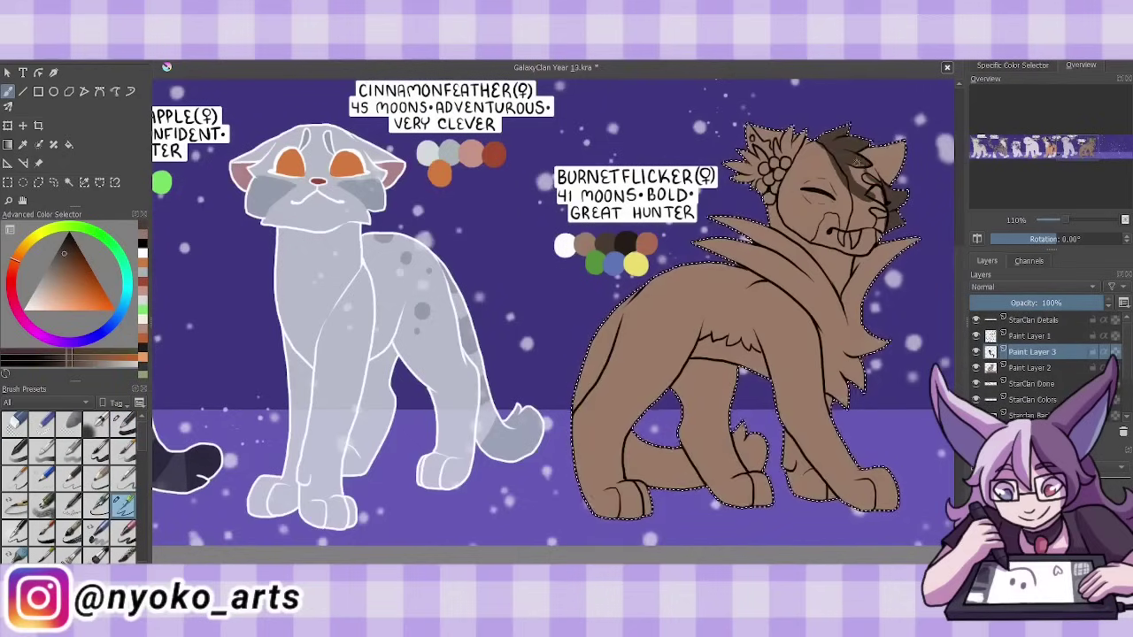
drag(796, 380, 842, 414)
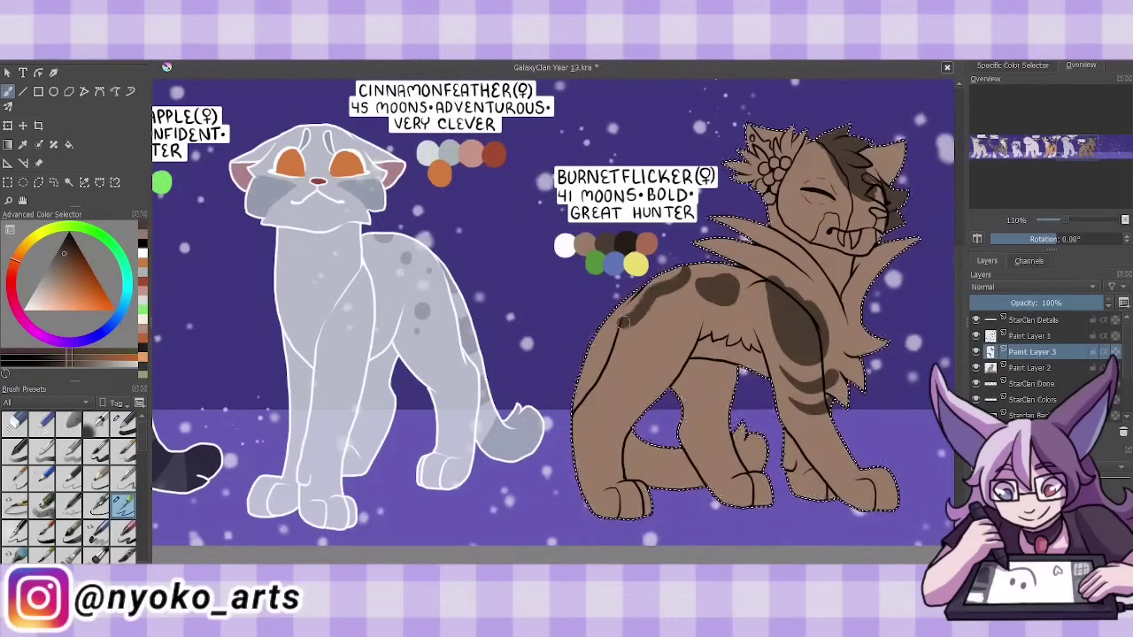
drag(624, 425, 761, 452)
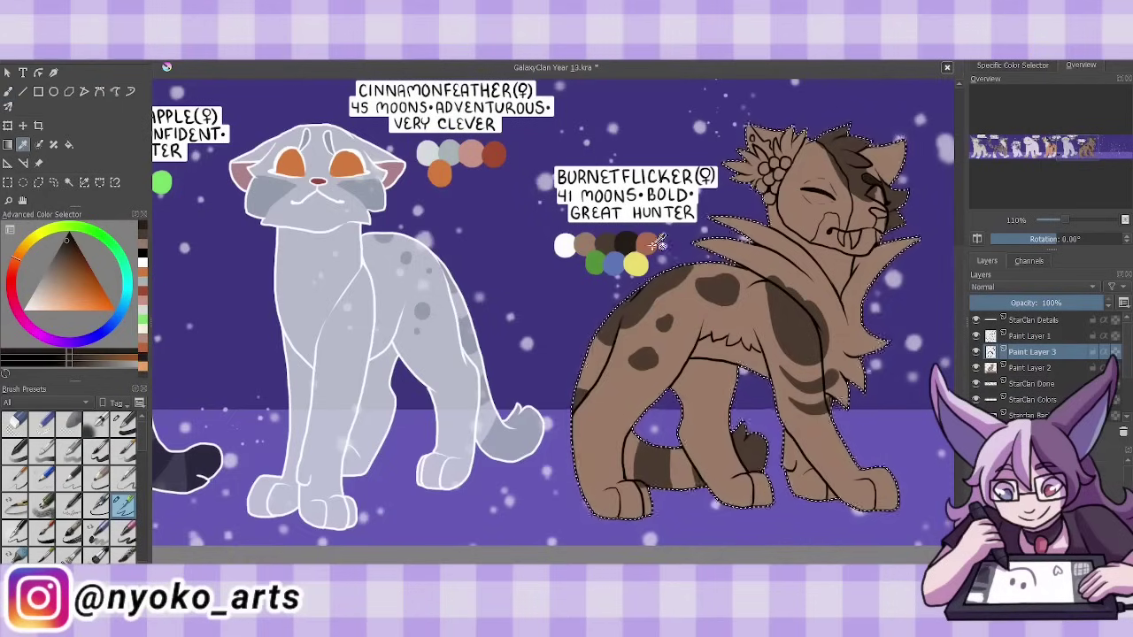
- Paint Burnetflicker's muzzle, ruff and lower legs white and merge the markings down into Paint Layer 2
drag(857, 182, 876, 222)
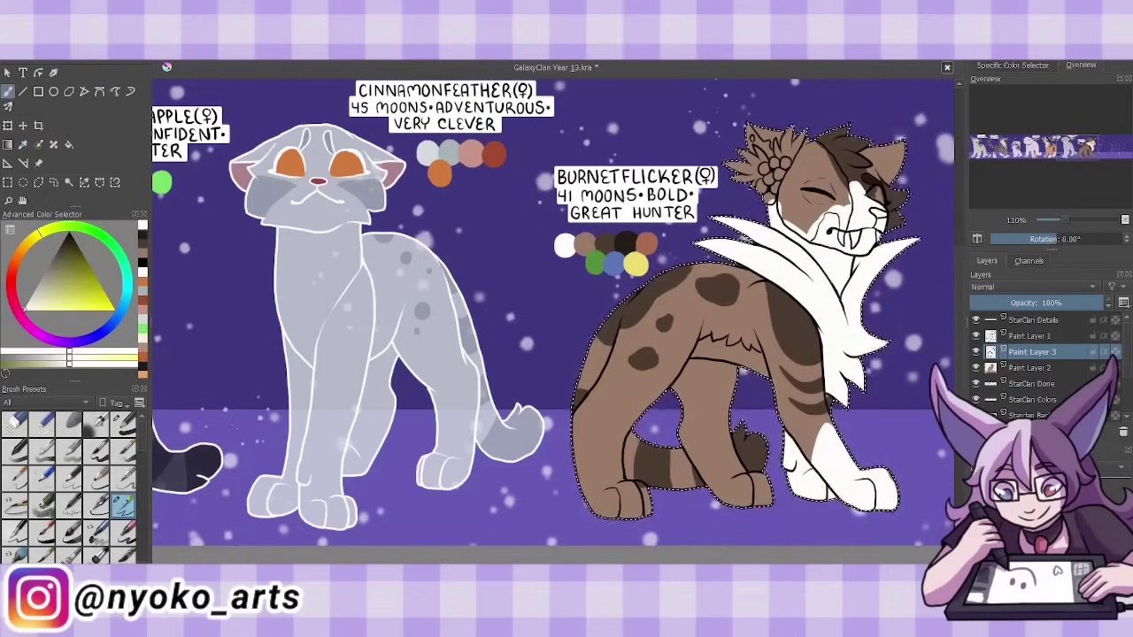
drag(611, 491, 591, 409)
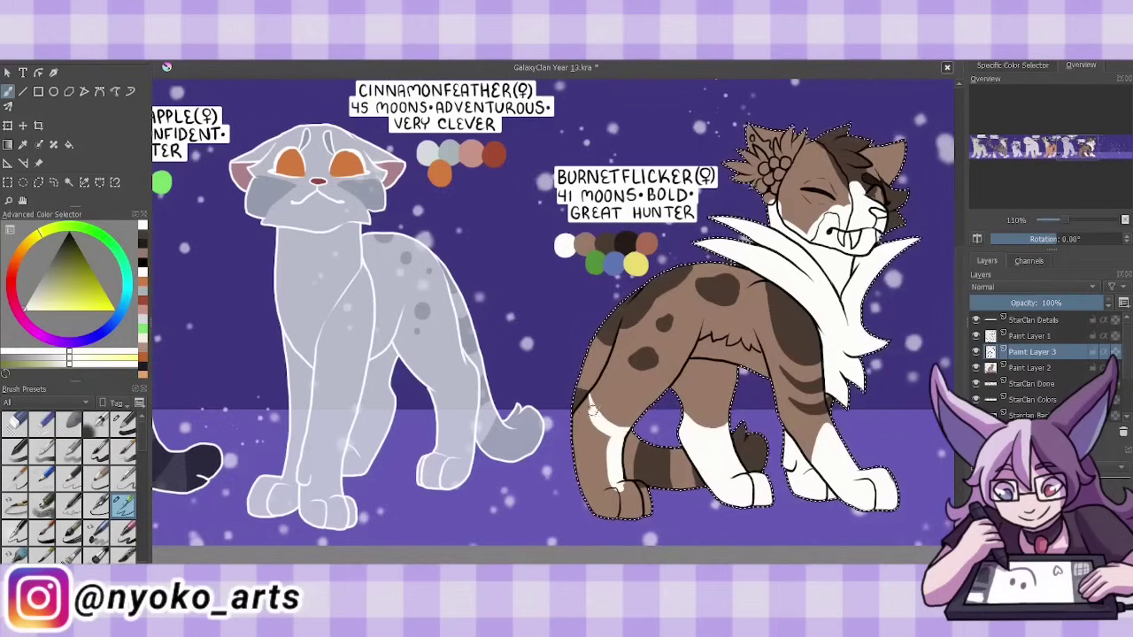
key(ctrl+e)
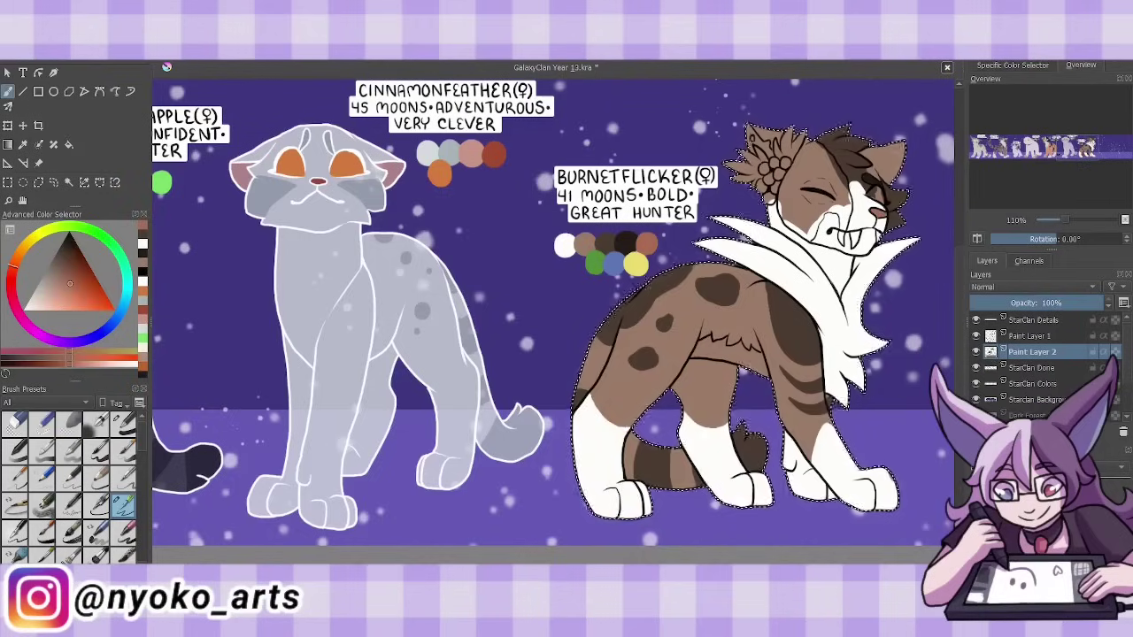
- Color Burnetflicker's nose reddish brown, the head leaves green and the berries blue
drag(872, 209, 881, 216)
ctrl+click(161, 182)
mouse_move(783, 147)
mouse_down()
mouse_move(739, 166)
mouse_move(782, 173)
mouse_up()
ctrl+click(613, 264)
- Set Burnetflicker's color layer to 80% opacity and paint the open eye, face side, near ear and belly yellow on a new layer
key(Insert)
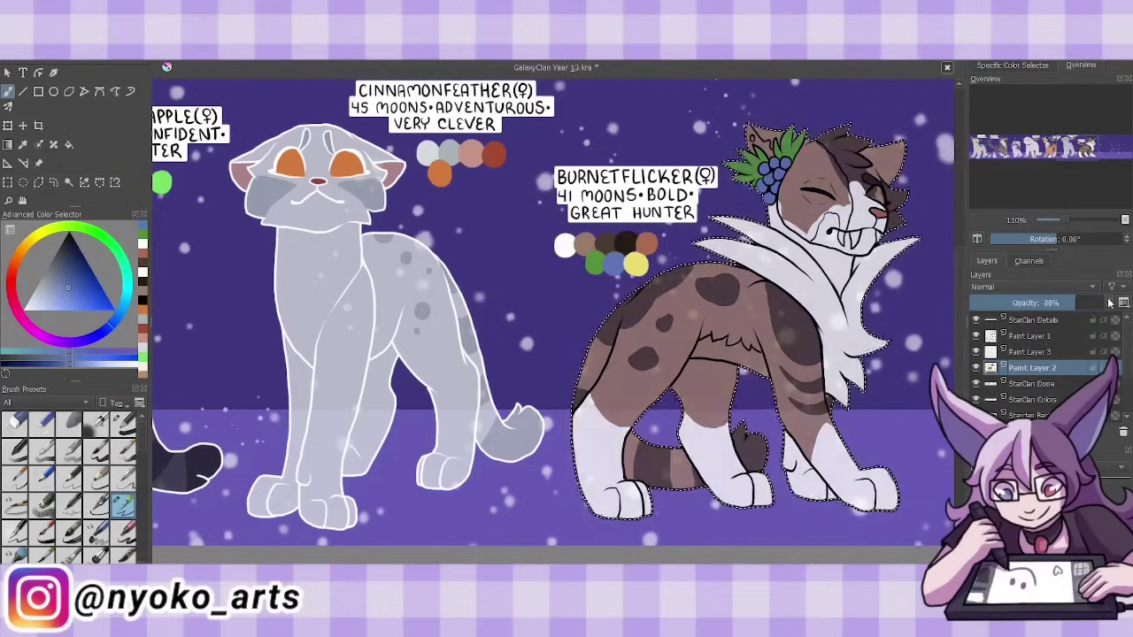
ctrl+click(636, 263)
drag(872, 188, 843, 237)
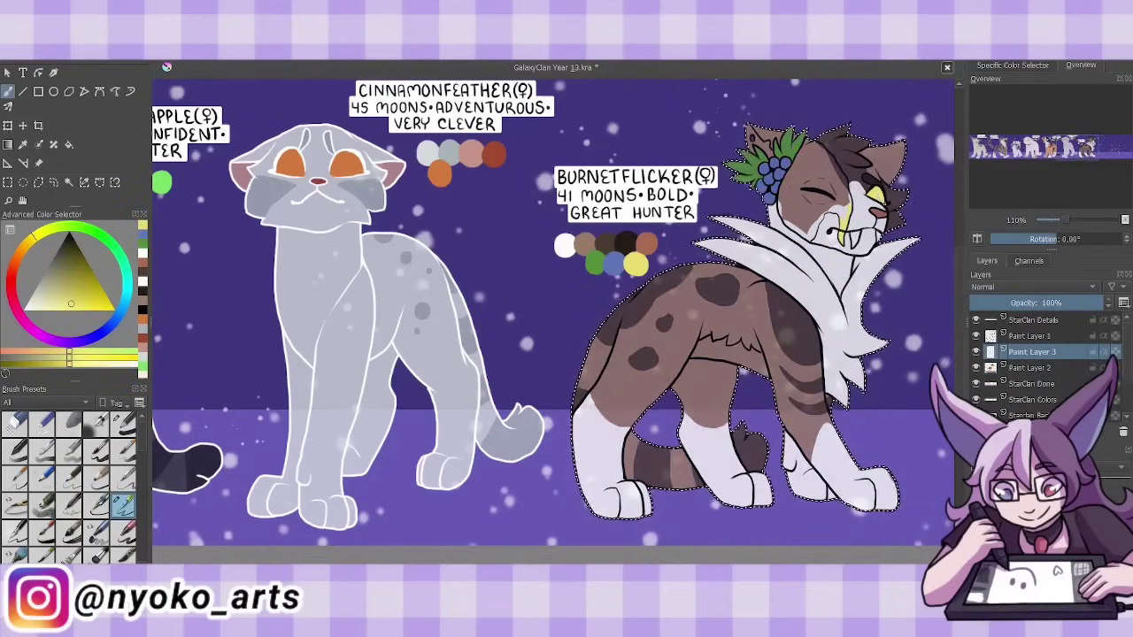
drag(832, 197, 814, 235)
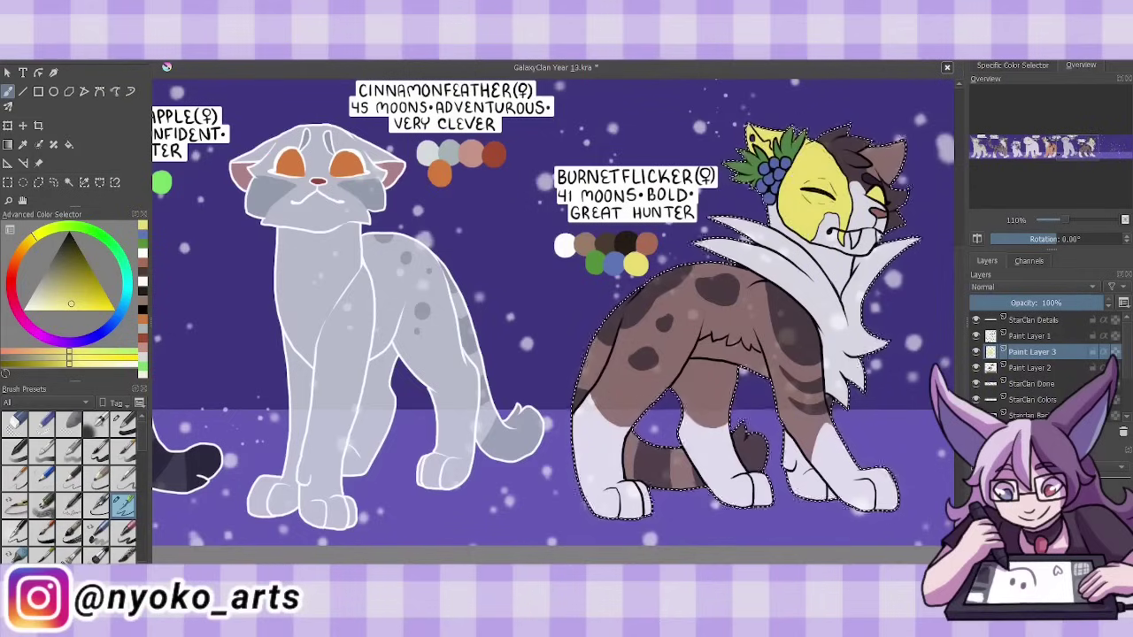
drag(745, 347, 751, 370)
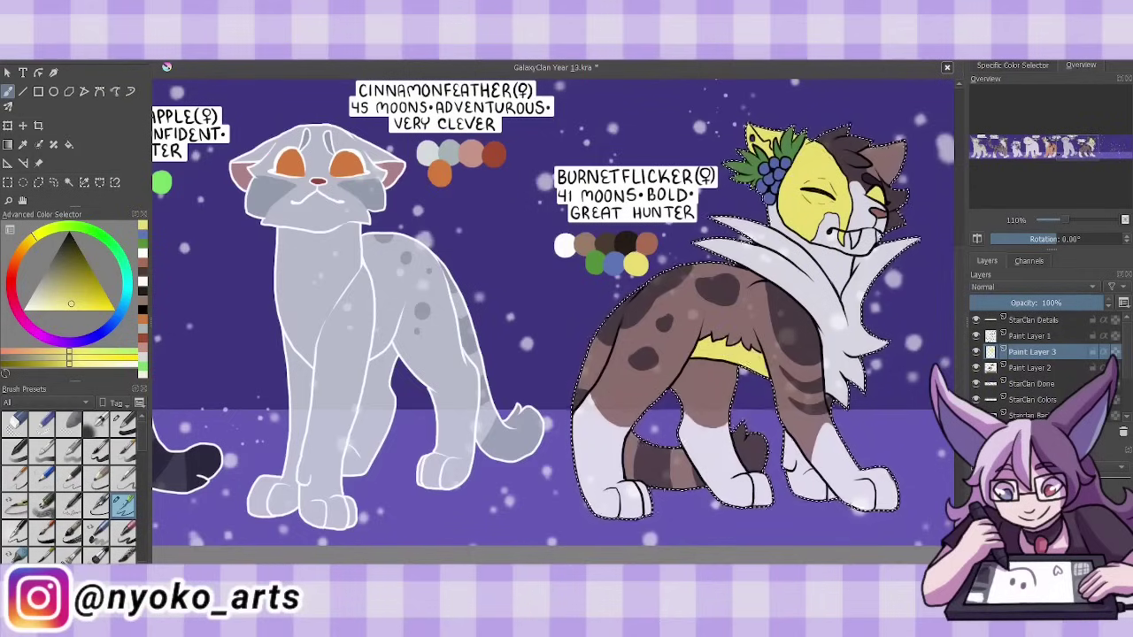
- Merge Burnetflicker's layers and StarClan Details into StarClan Done and save the file
key(ctrl+e)
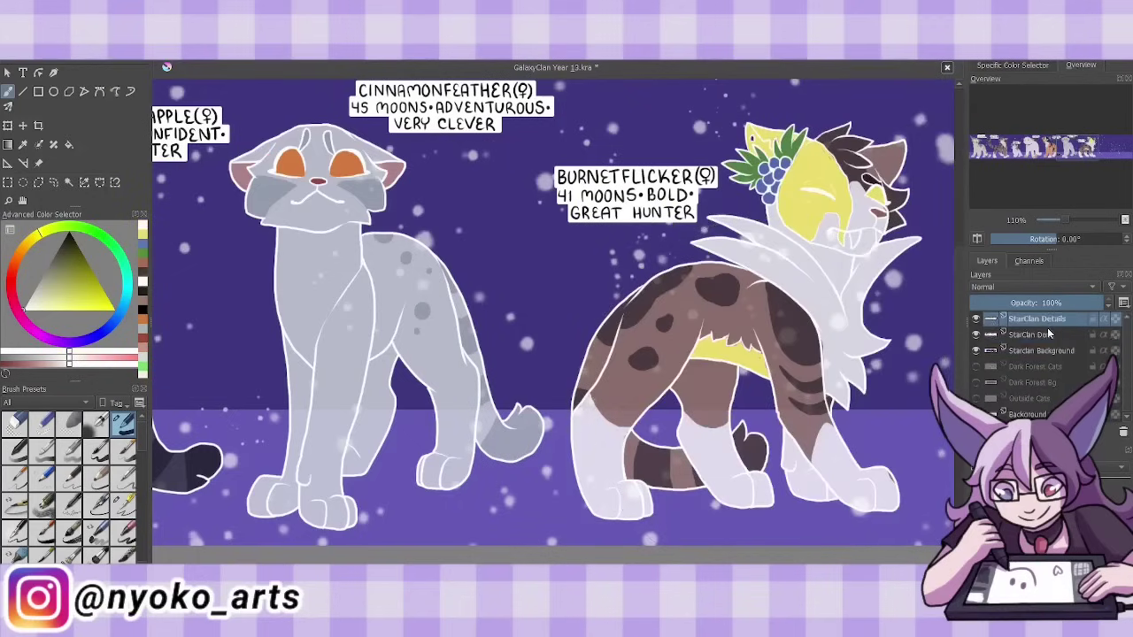
key(ctrl+e)
key(ctrl+s)
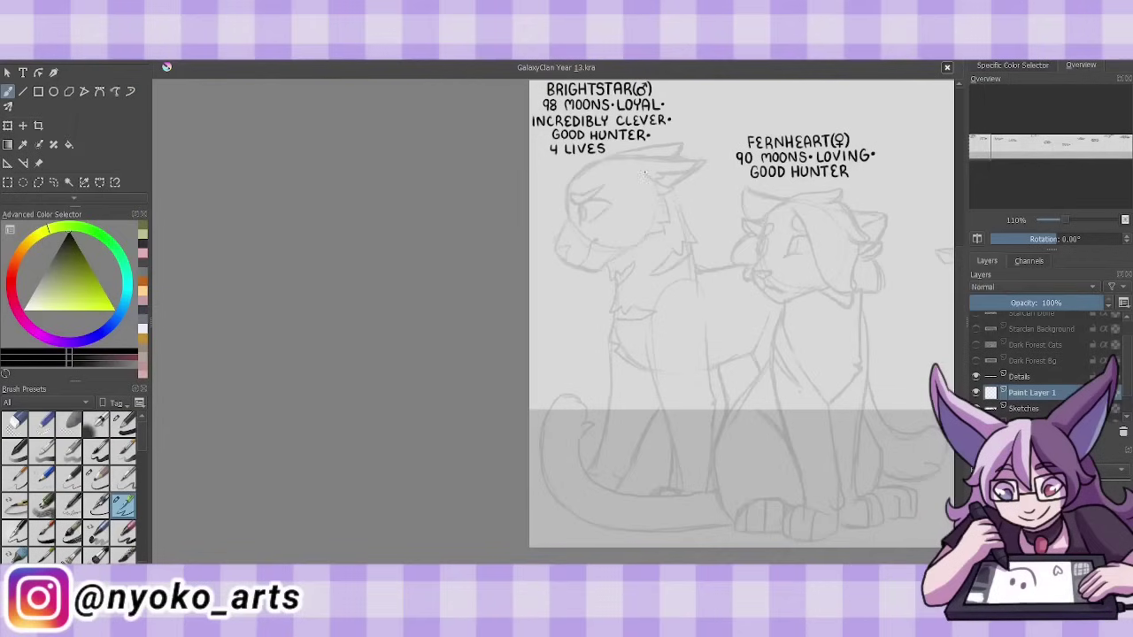
- Ink Brightstar's head outline, muzzle, cheek fur and both ears on a new layer above the sketches
mouse_move(647, 173)
mouse_down()
mouse_move(672, 190)
mouse_move(660, 223)
mouse_move(586, 269)
mouse_up()
drag(570, 216, 590, 266)
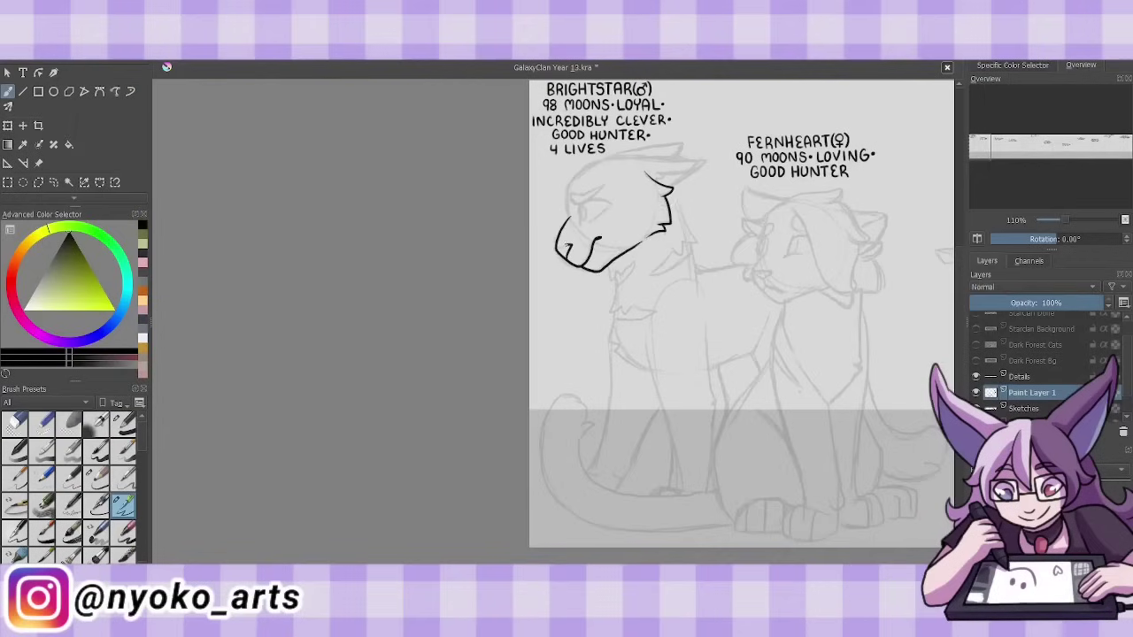
mouse_move(619, 195)
mouse_down()
mouse_move(697, 161)
mouse_move(669, 182)
mouse_up()
drag(587, 168, 566, 217)
drag(586, 165, 674, 142)
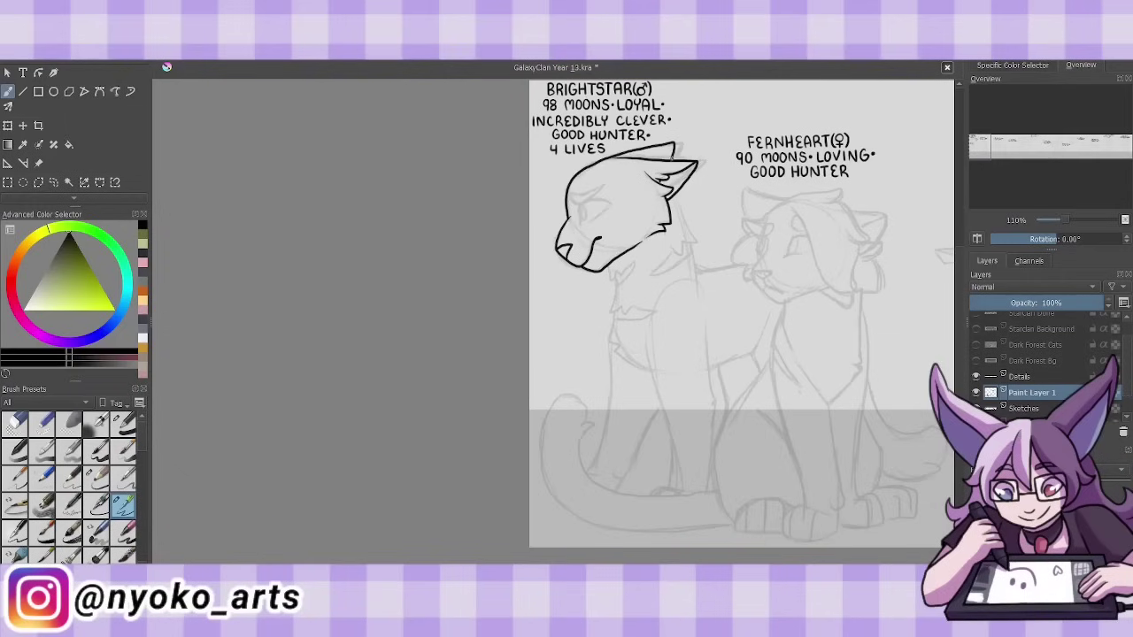
- Ink Brightstar's eye and brow, neck fur, chest and the front line of the shoulder
mouse_move(676, 193)
mouse_down()
mouse_move(694, 242)
mouse_move(654, 274)
mouse_move(694, 277)
mouse_move(609, 310)
mouse_move(655, 309)
mouse_move(651, 375)
mouse_up()
mouse_move(579, 207)
mouse_down()
mouse_move(611, 202)
mouse_move(591, 204)
mouse_move(606, 182)
mouse_up()
drag(653, 278, 704, 285)
drag(653, 297, 662, 406)
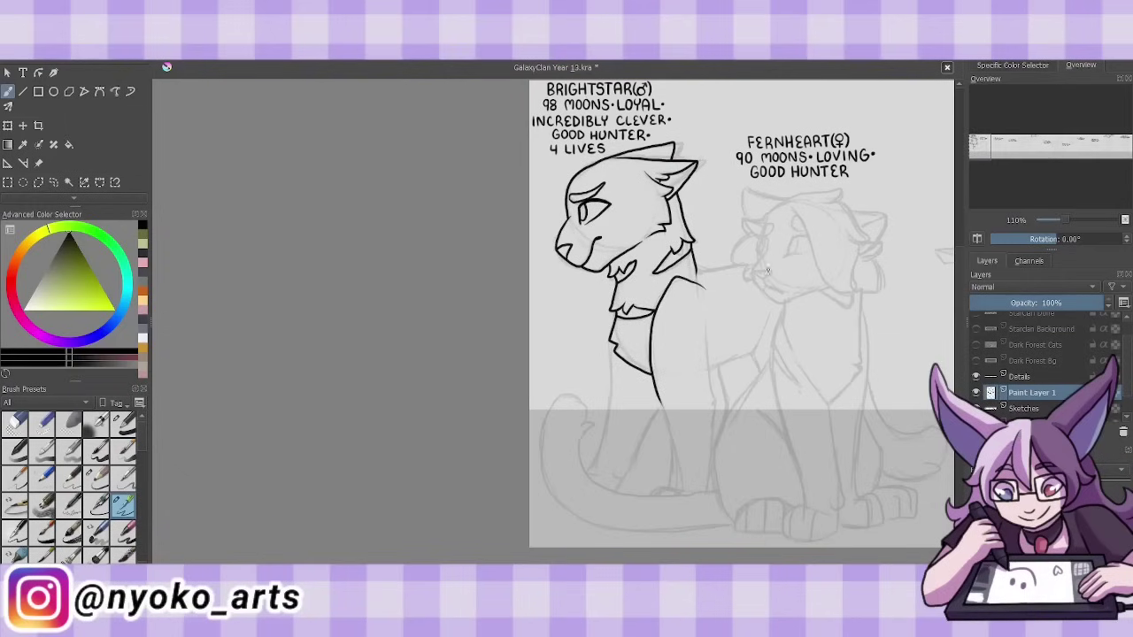
- Ink Fernheart's muzzle, long fringe, curled cheek fur and both eyes
mouse_move(754, 250)
mouse_down()
mouse_move(782, 295)
mouse_move(807, 306)
mouse_up()
drag(752, 271, 775, 290)
drag(790, 207, 859, 296)
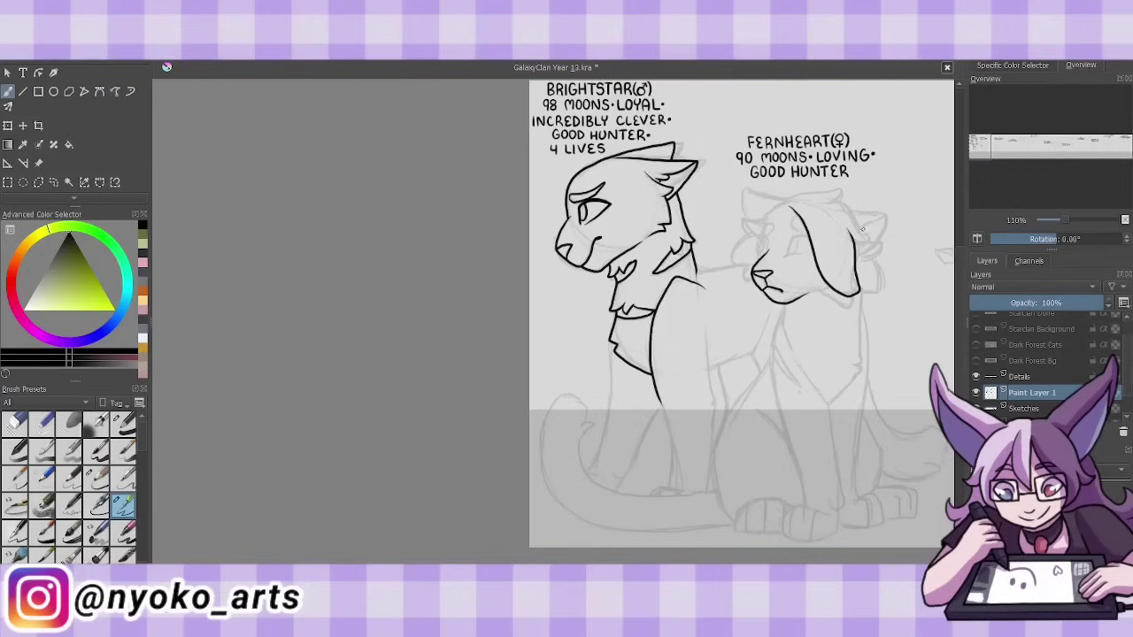
mouse_move(862, 229)
mouse_down()
mouse_move(832, 202)
mouse_move(792, 205)
mouse_up()
mouse_move(814, 289)
mouse_down()
mouse_move(862, 294)
mouse_move(882, 244)
mouse_up()
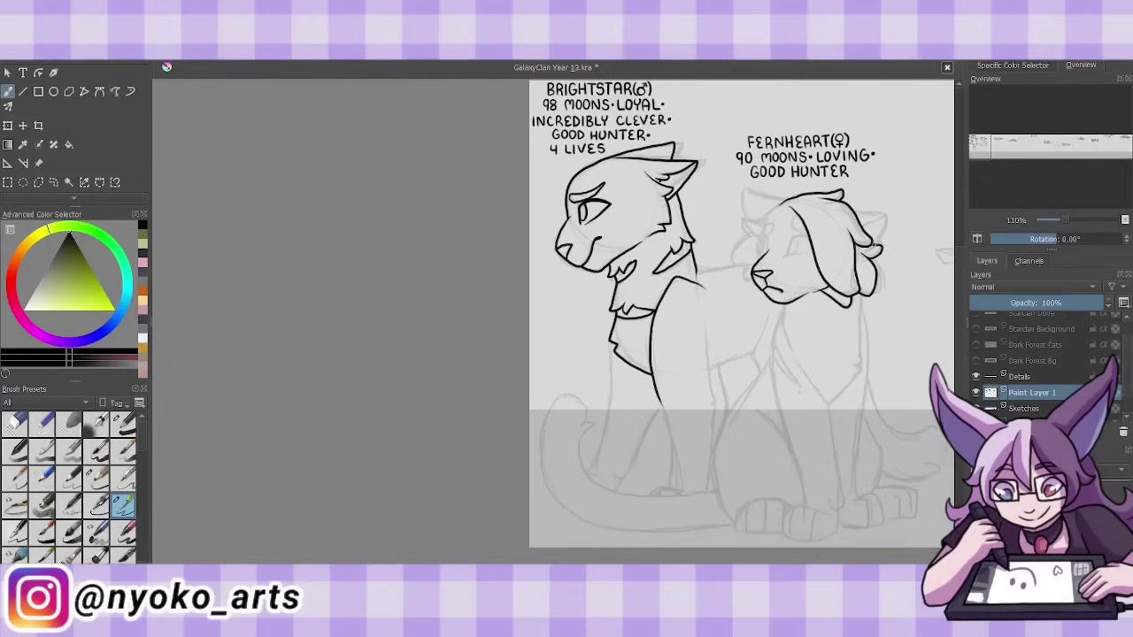
mouse_move(773, 213)
mouse_down()
mouse_move(747, 235)
mouse_move(753, 281)
mouse_up()
mouse_move(767, 235)
mouse_down()
mouse_move(761, 257)
mouse_move(812, 251)
mouse_up()
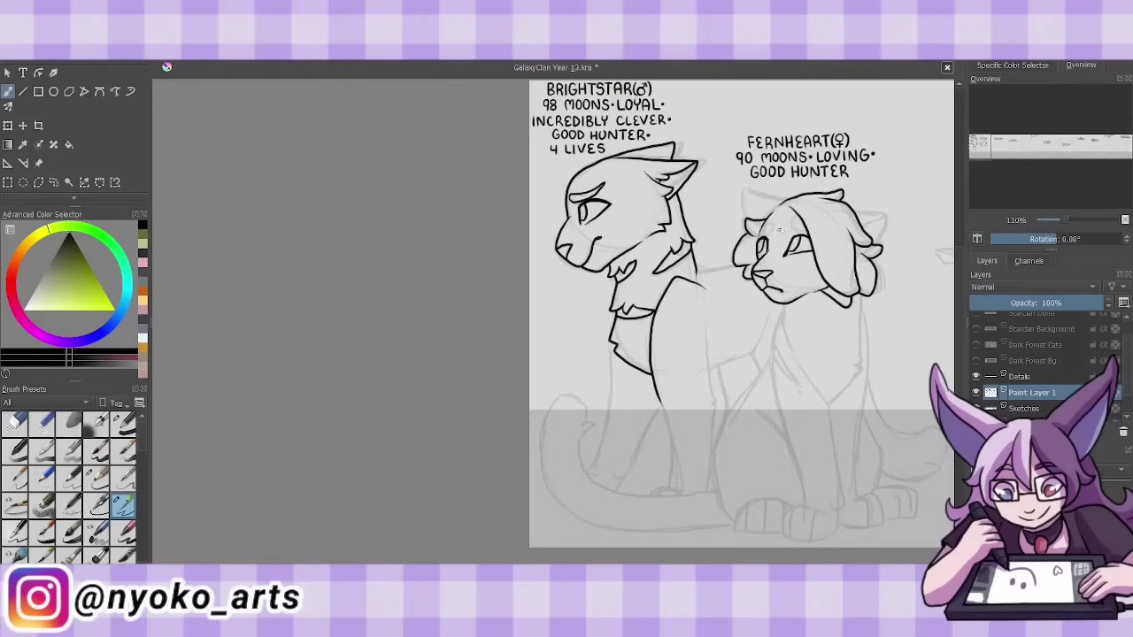
- Ink the two round brow marks above Fernheart's eyes and both ears
drag(770, 221, 768, 241)
drag(795, 222, 800, 240)
drag(752, 197, 793, 189)
drag(747, 219, 751, 187)
mouse_move(850, 207)
mouse_down()
mouse_move(885, 213)
mouse_move(876, 243)
mouse_up()
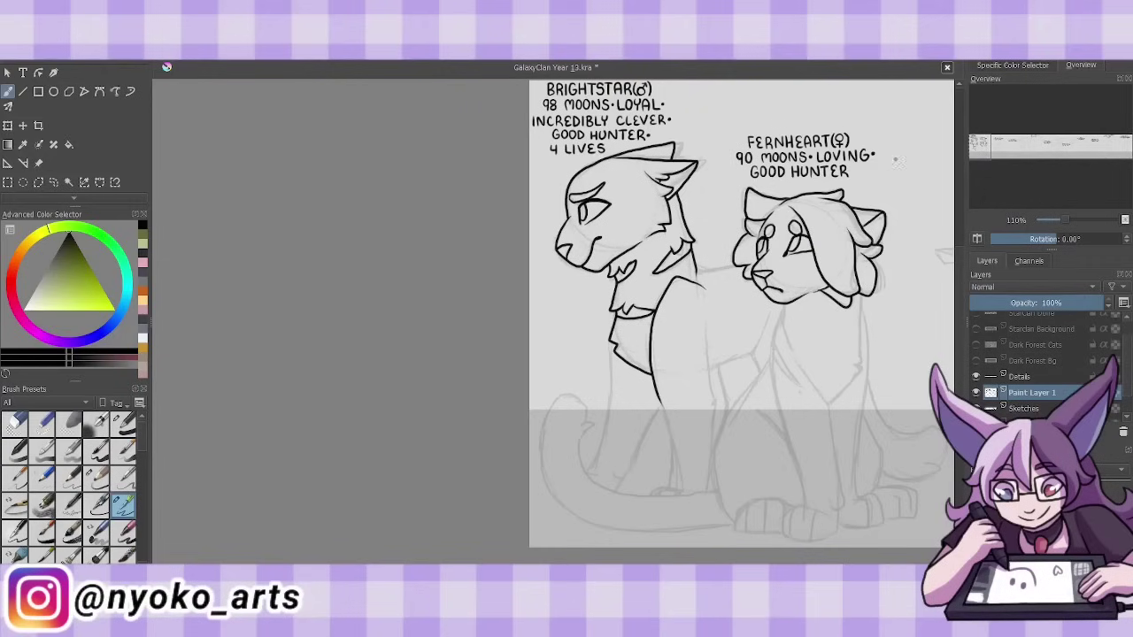
- Ink Fernheart's chest, near front leg, haunch and toed hind paw
mouse_move(788, 306)
mouse_down()
mouse_move(775, 347)
mouse_move(801, 386)
mouse_move(801, 510)
mouse_move(836, 504)
mouse_move(827, 403)
mouse_move(797, 356)
mouse_up()
mouse_move(817, 506)
mouse_down()
mouse_move(805, 540)
mouse_move(786, 509)
mouse_up()
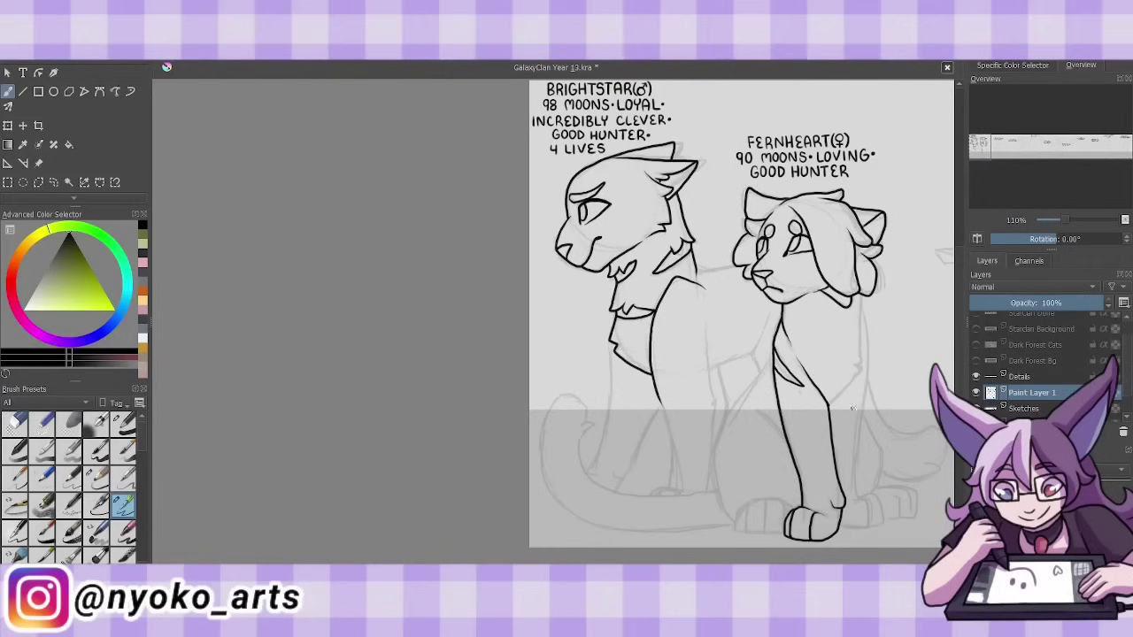
drag(831, 407, 860, 324)
drag(758, 409, 788, 444)
mouse_move(772, 352)
mouse_down()
mouse_move(735, 522)
mouse_move(778, 536)
mouse_up()
drag(766, 503, 763, 533)
drag(784, 503, 782, 522)
drag(743, 508, 786, 512)
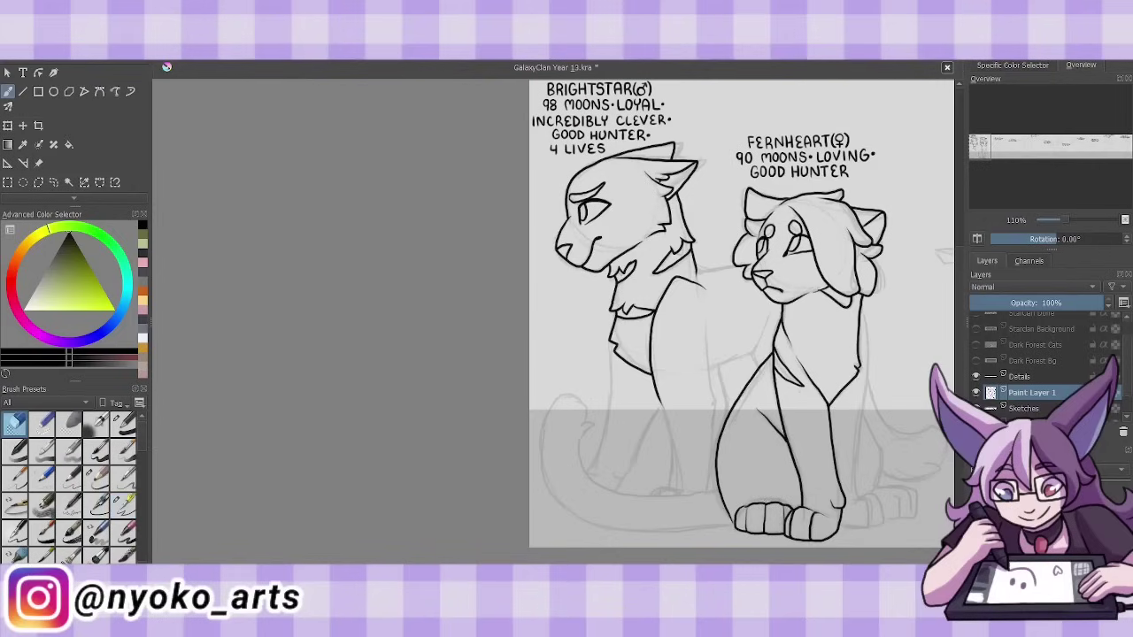
- Clean up the linework beside Fernheart's haunch, then ink Brightstar's back line and Fernheart's long curled tail
drag(710, 491, 715, 501)
drag(696, 271, 732, 261)
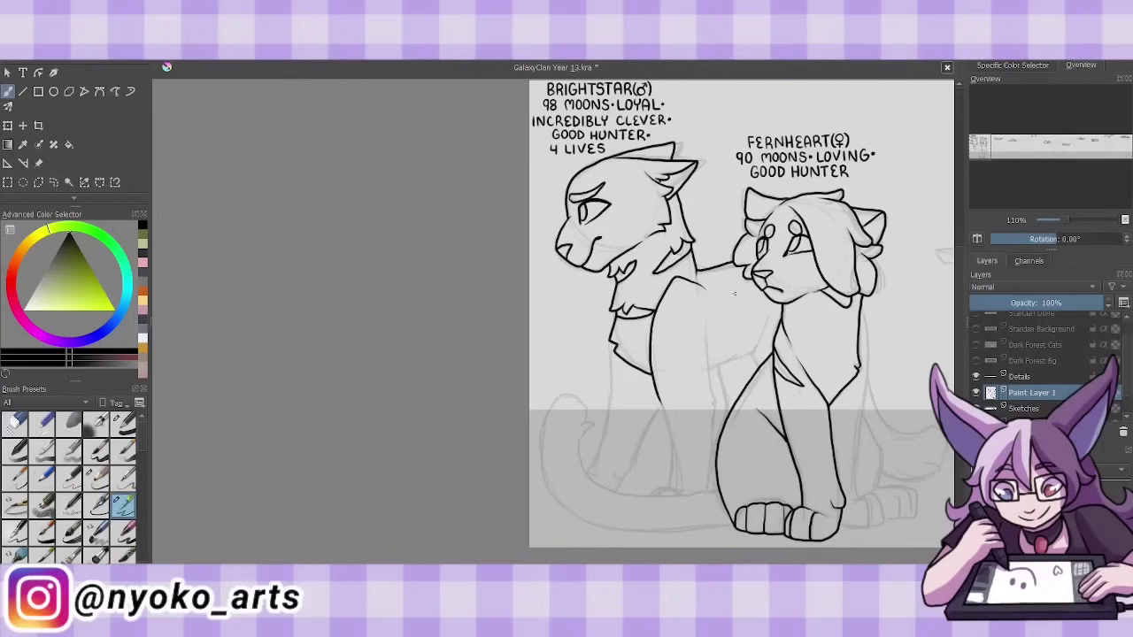
drag(596, 478, 719, 493)
drag(581, 414, 600, 478)
mouse_move(568, 396)
mouse_down()
mouse_move(659, 527)
mouse_move(731, 518)
mouse_up()
- Ink Fernheart's far front leg and paw together with the far haunch and hind paw
drag(838, 501, 851, 531)
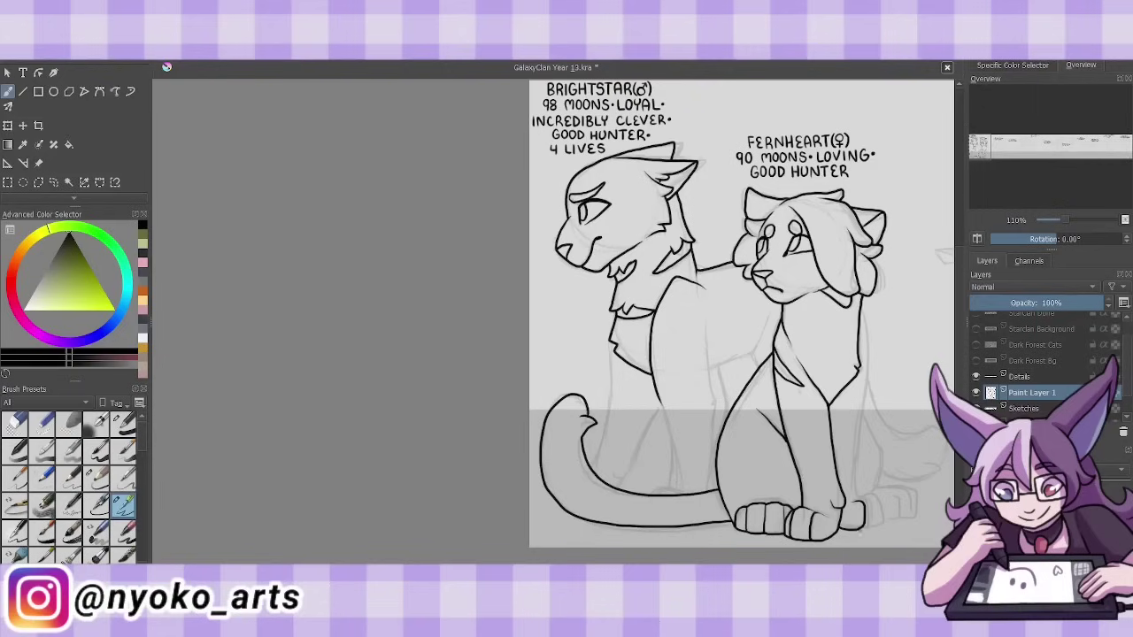
drag(869, 494, 884, 531)
mouse_move(855, 338)
mouse_down()
mouse_move(866, 497)
mouse_move(869, 340)
mouse_up()
mouse_move(864, 412)
mouse_down()
mouse_move(880, 497)
mouse_move(901, 520)
mouse_up()
drag(889, 518, 917, 515)
- Ink Brightstar's near front leg and paw, redrawing the inner leg line
drag(709, 318, 699, 492)
drag(688, 485, 653, 489)
drag(671, 396, 659, 487)
key(ctrl+z)
drag(669, 402, 674, 489)
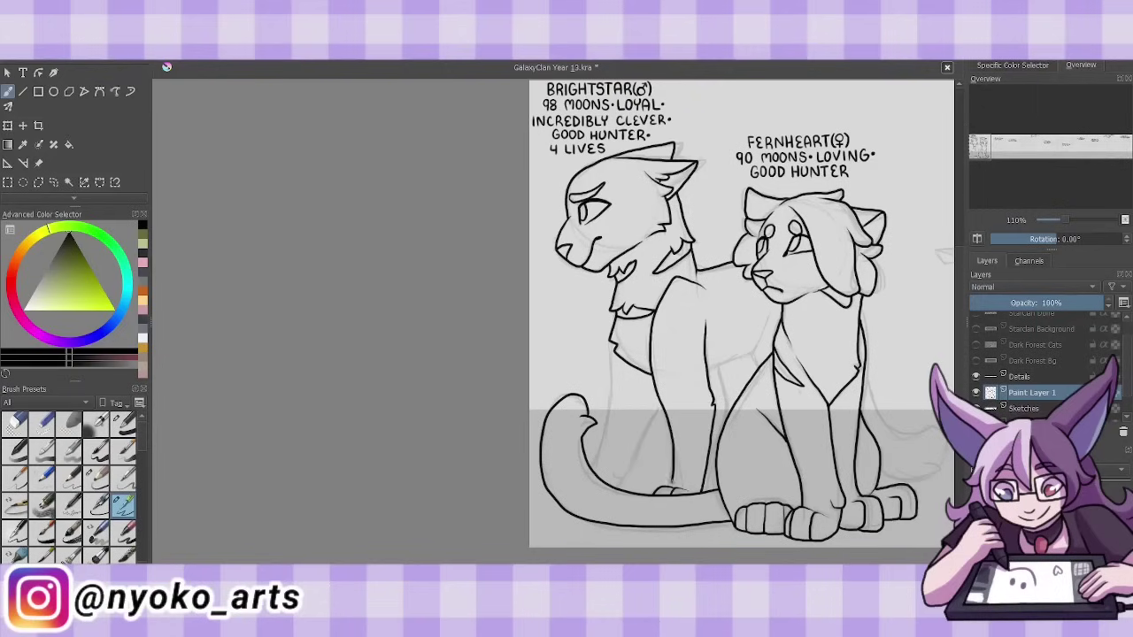
- Ink Brightstar's far front leg and the tail behind Fernheart, undoing the stray belly stroke
mouse_move(768, 310)
mouse_down()
mouse_move(702, 373)
mouse_move(728, 411)
mouse_up()
key(ctrl+z)
mouse_move(627, 404)
mouse_down()
mouse_move(619, 488)
mouse_move(591, 466)
mouse_up()
drag(611, 344, 608, 420)
drag(868, 372, 930, 465)
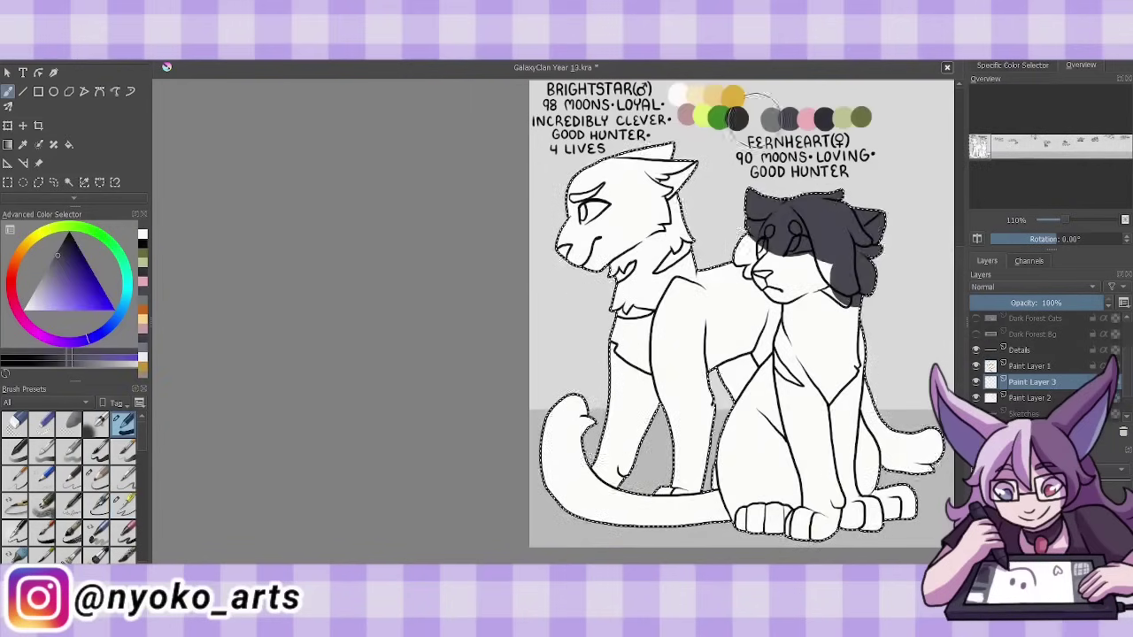
- Paint Fernheart's whole body, legs and tail dark purple-gray on Paint Layer 3 above the white base
mouse_move(797, 292)
mouse_down()
mouse_move(818, 442)
mouse_move(894, 509)
mouse_up()
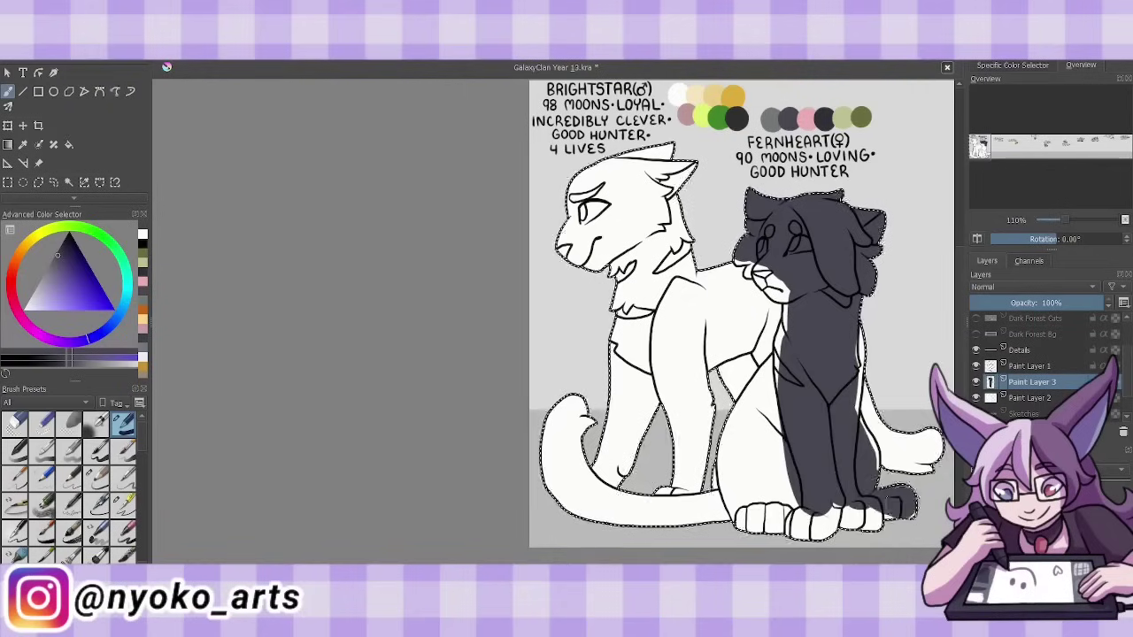
drag(566, 403, 630, 516)
drag(722, 504, 734, 452)
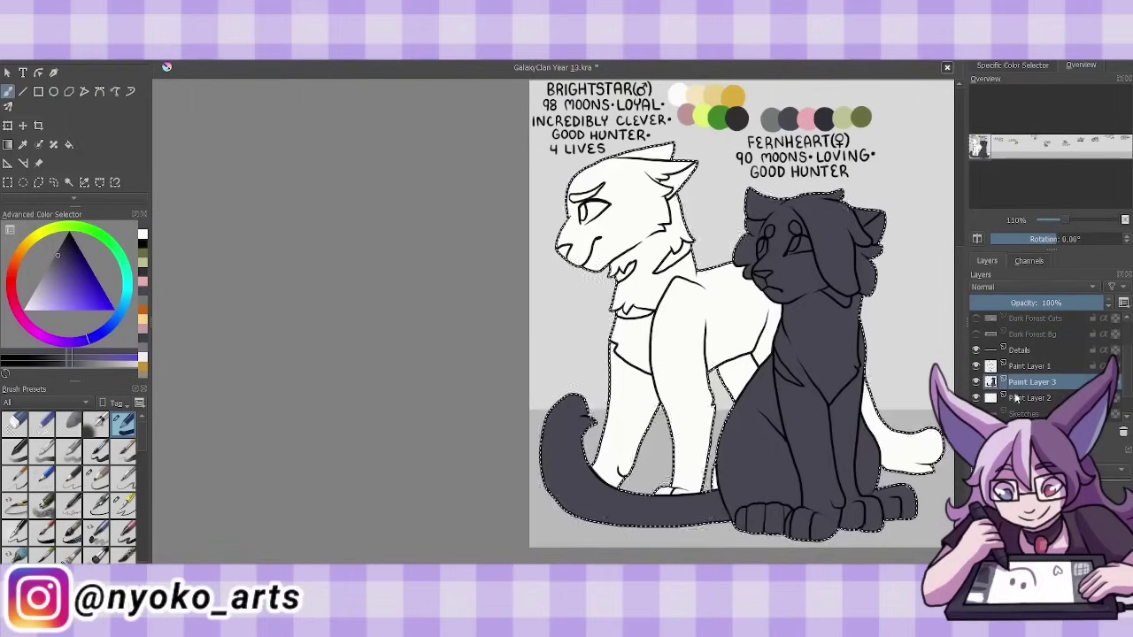
- Paint cream markings on Brightstar's nape, back, hind leg and tail on a new layer beneath Fernheart's color
key(Insert)
ctrl+click(712, 94)
drag(672, 268, 658, 311)
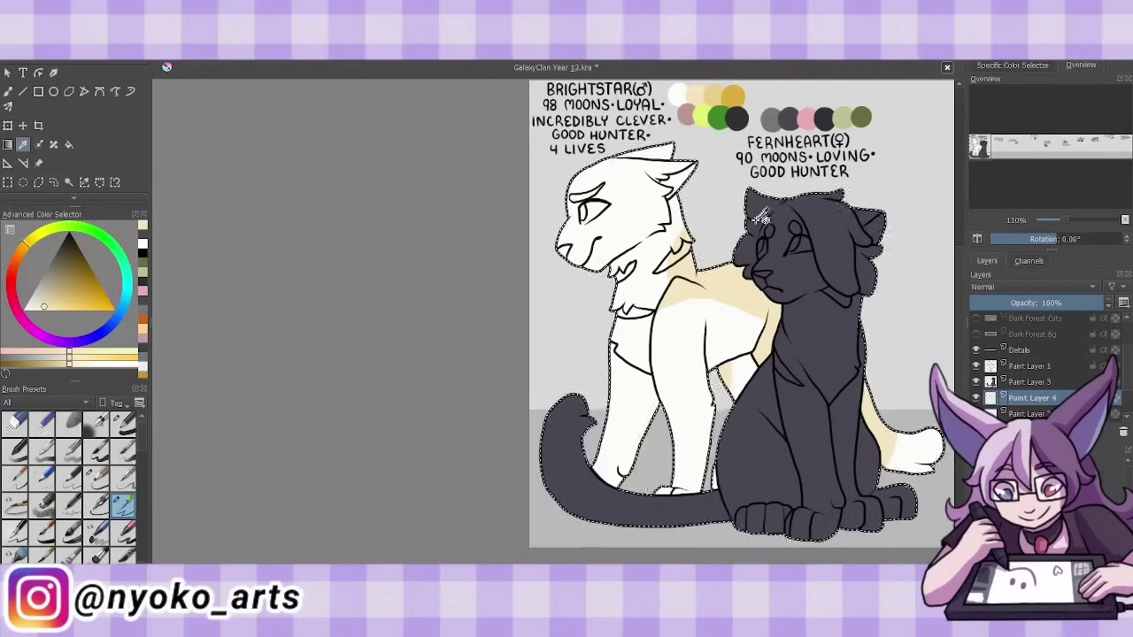
- Shade Brightstar's eye patch, brow, ears and back in tan and gold, undoing the tan fill on the tail
ctrl+click(733, 94)
drag(580, 211, 619, 223)
key(Insert)
key(/)
key(ctrl+z)
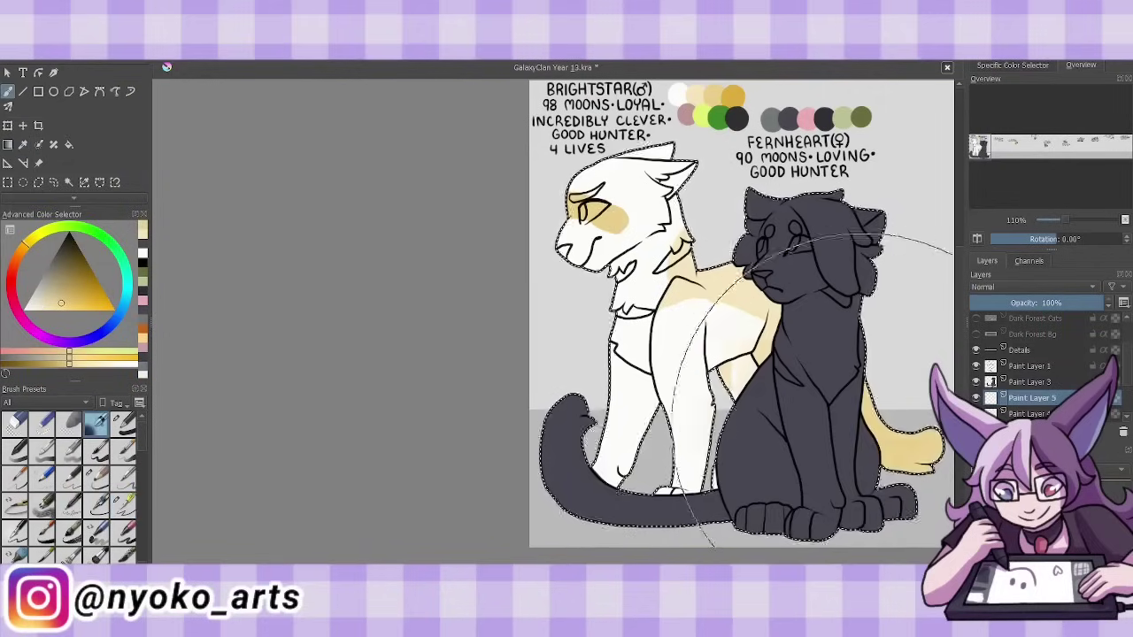
key(/)
drag(624, 167, 681, 158)
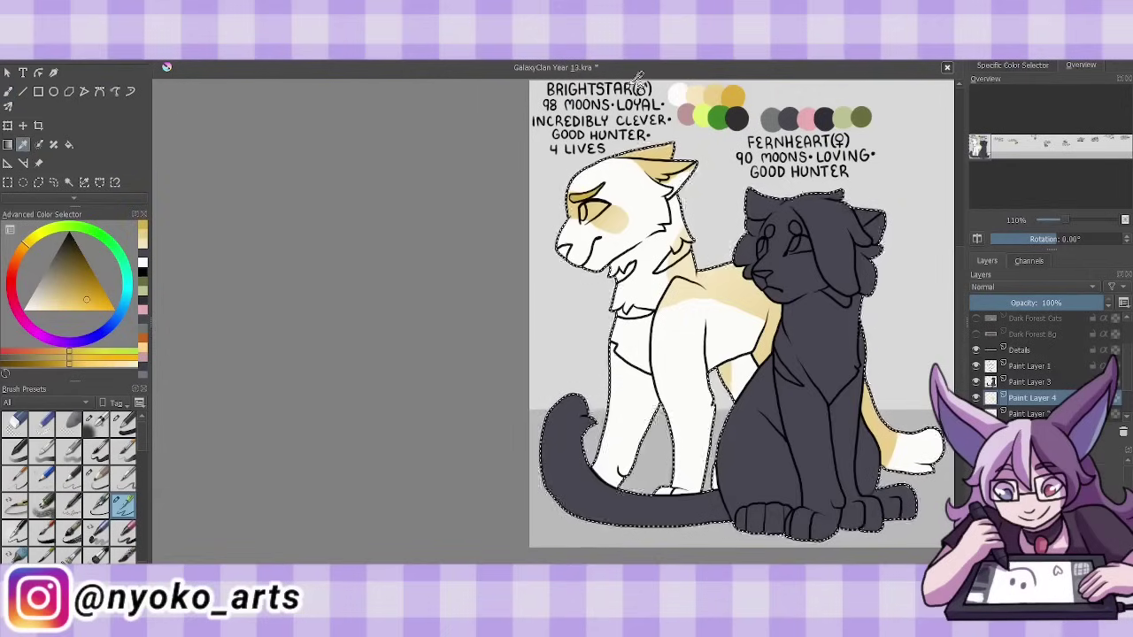
- Color Brightstar's inner ear and the pointed neck marks mauve
ctrl+click(807, 117)
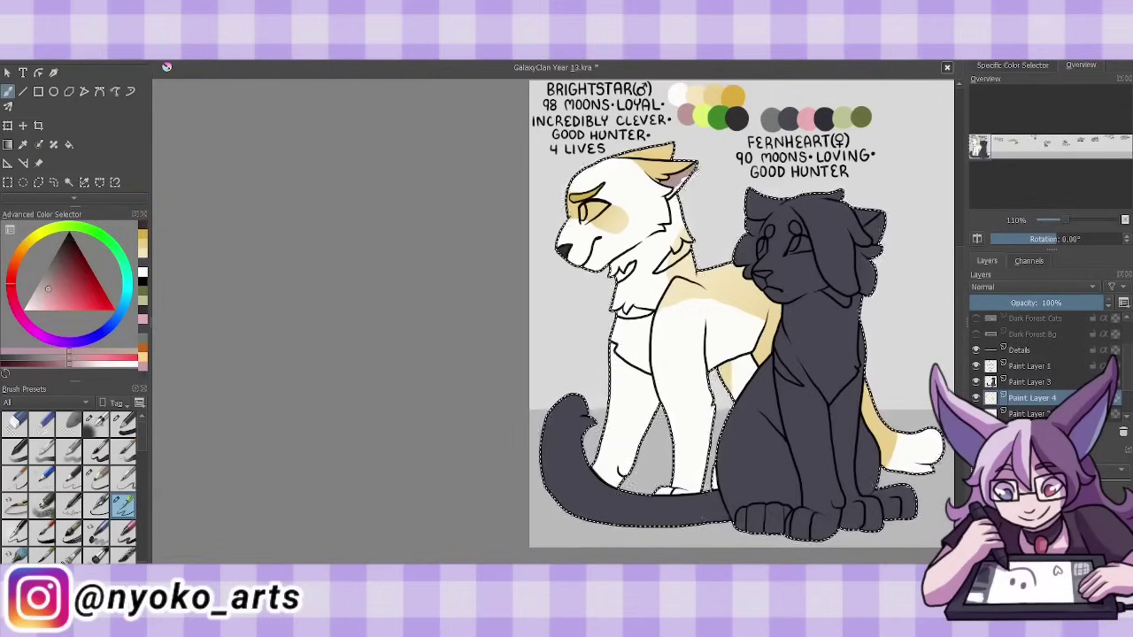
drag(674, 174, 681, 182)
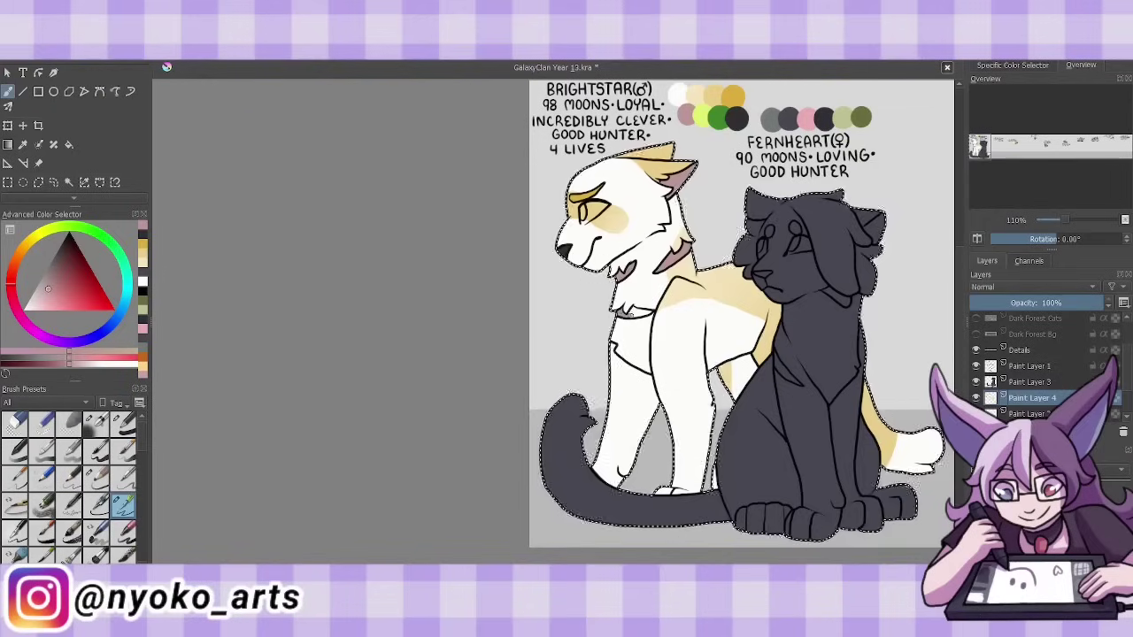
- Color Brightstar's eye yellow-green with a darker green iris, and merge the cream markings layer down
ctrl+click(699, 116)
ctrl+click(718, 116)
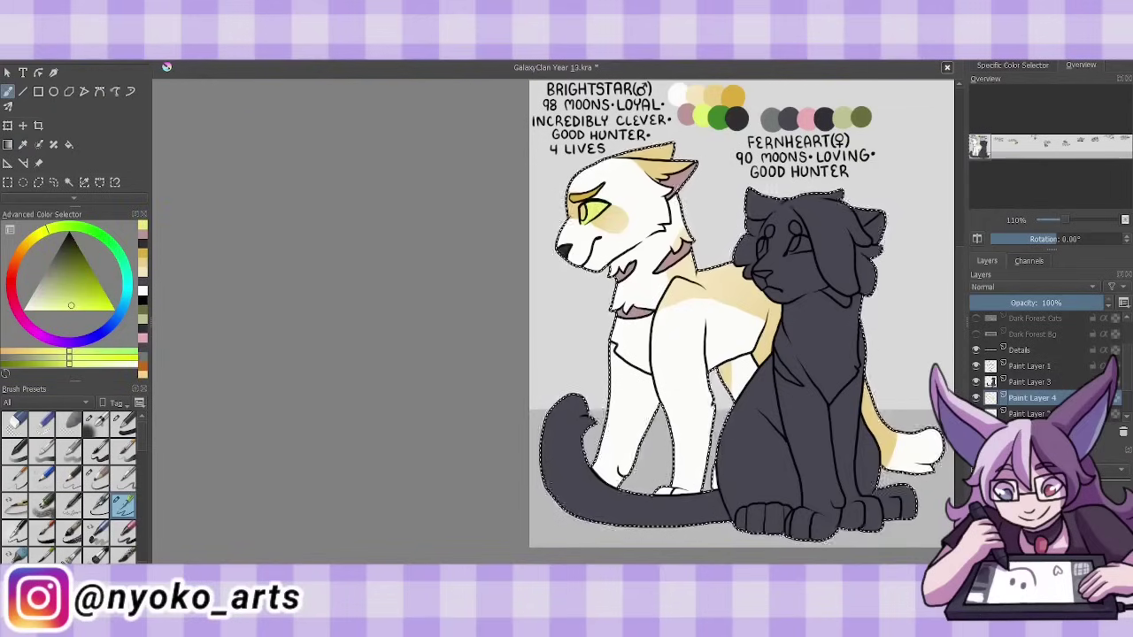
click(591, 211)
key(ctrl+e)
- Paint Fernheart's hair, brows, chest mark, leg patches and tail stripes gray on a new layer and merge it into Paint Layer 3
key(Insert)
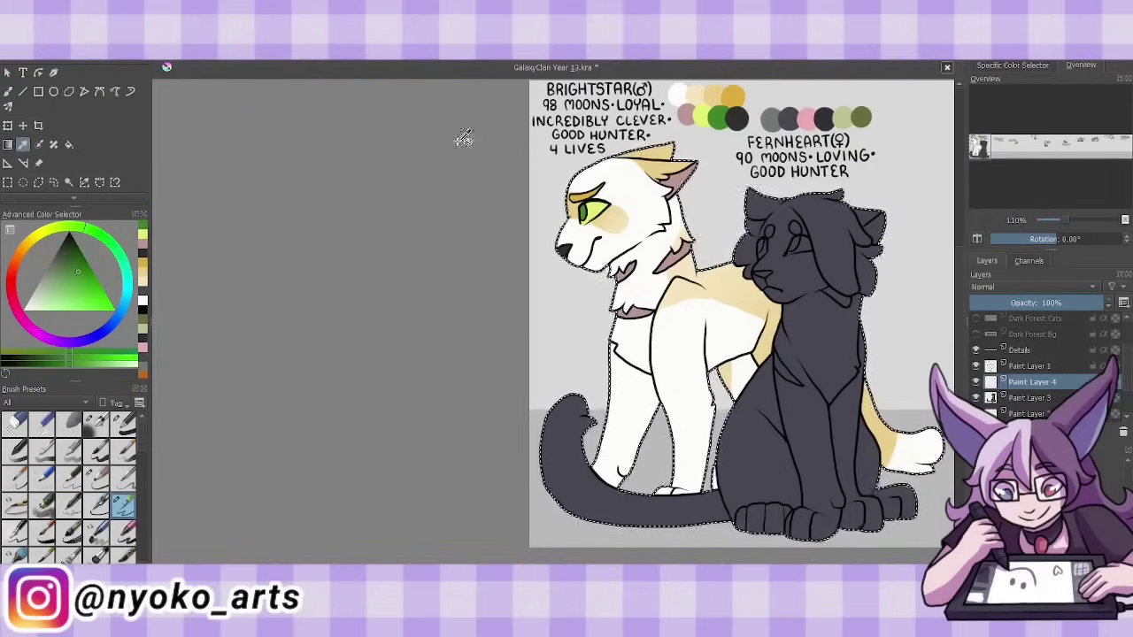
ctrl+click(770, 117)
mouse_move(801, 205)
mouse_down()
mouse_move(851, 283)
mouse_move(841, 293)
mouse_up()
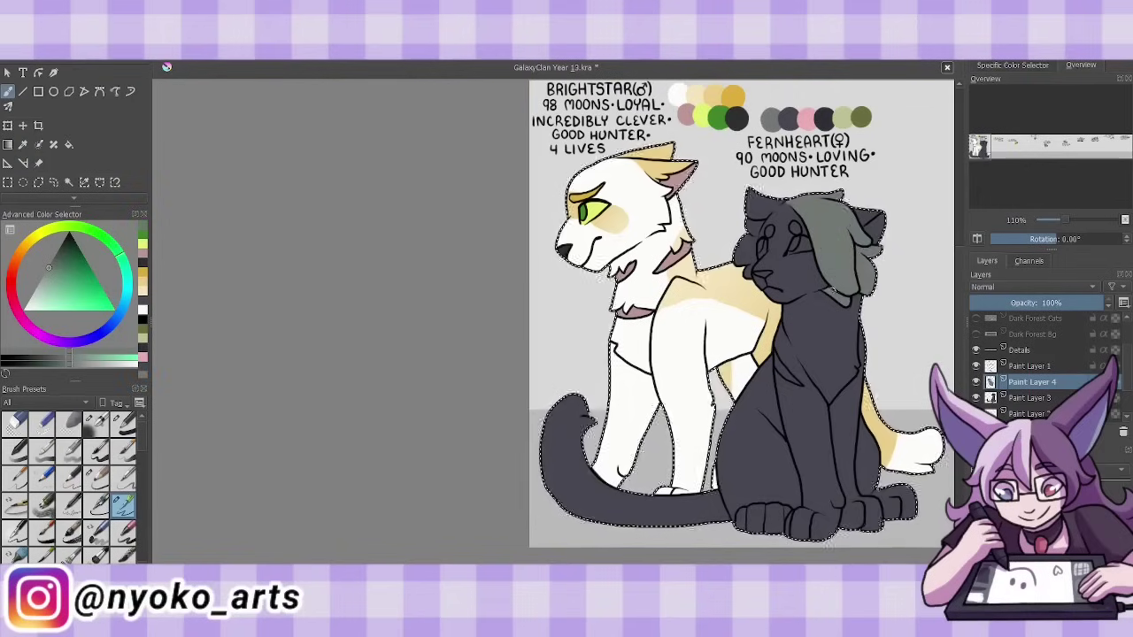
mouse_move(753, 232)
mouse_down()
mouse_move(746, 264)
mouse_move(783, 227)
mouse_up()
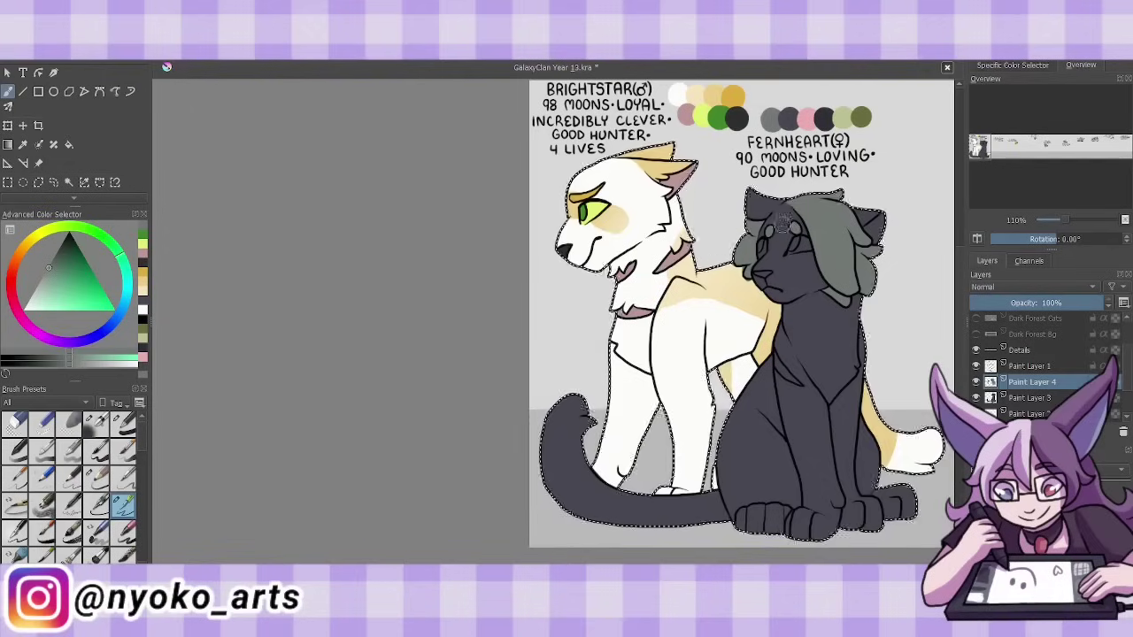
drag(780, 338, 776, 382)
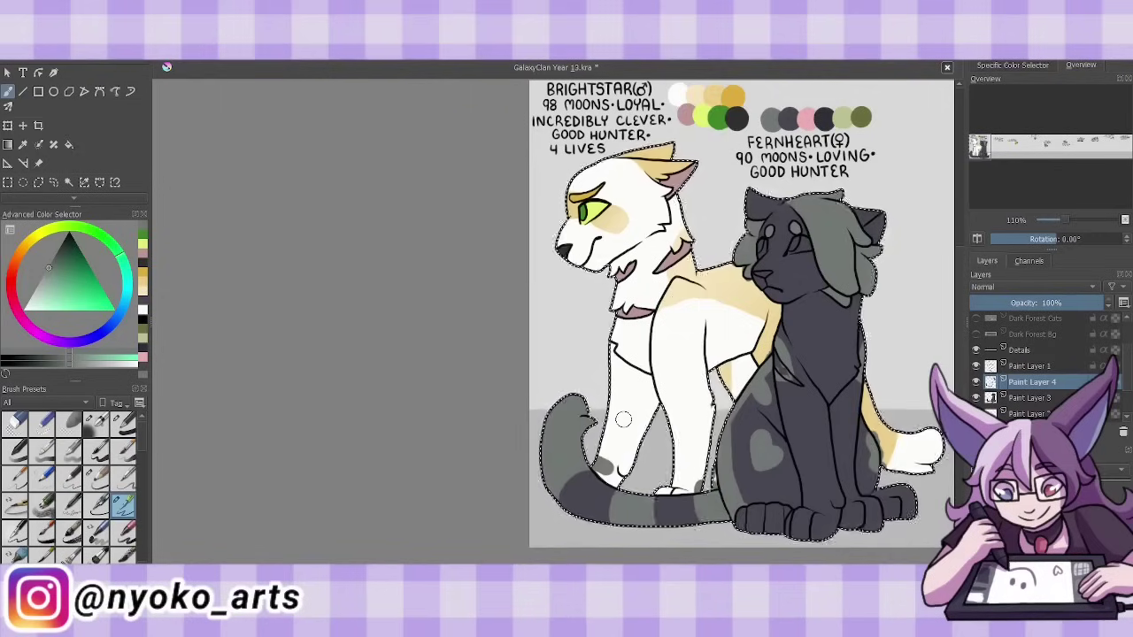
key(ctrl+e)
- Color Fernheart's inner ear and chest scar pink, and paint the eyes light and olive green
ctrl+click(686, 116)
drag(777, 354, 800, 383)
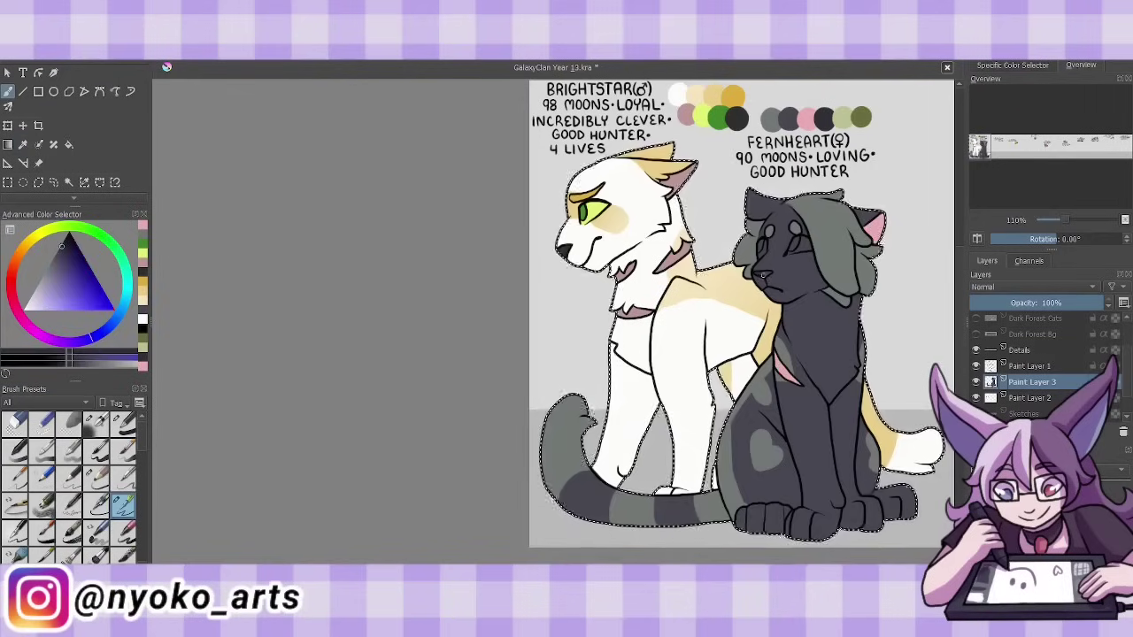
ctrl+click(797, 250)
drag(794, 237, 772, 239)
ctrl+click(778, 234)
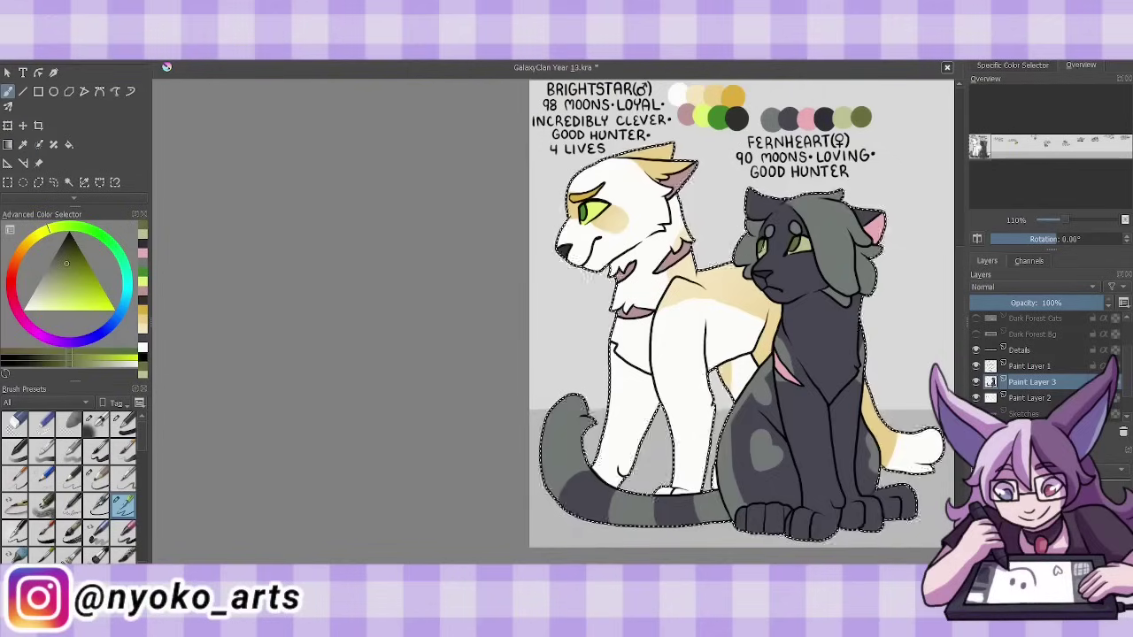
- Merge both cats' layers into one, name it Done Cats with the color palettes hidden, and save the file
key(ctrl+e)
key(shift+Delete)
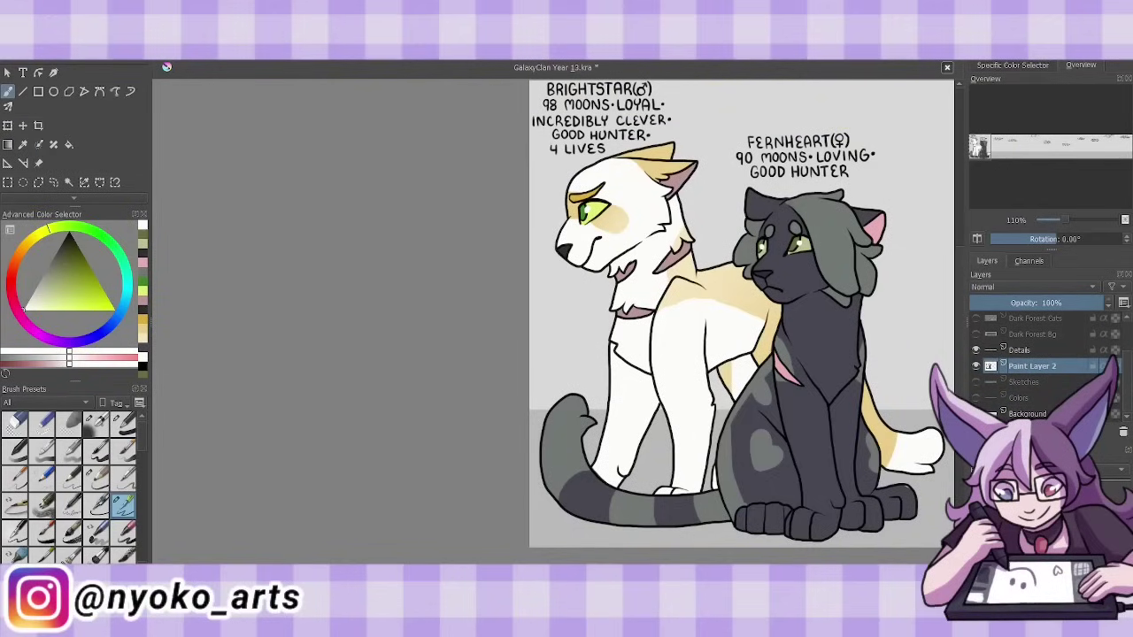
key(F3)
text(Done Cats)
key(Return)
key(ctrl+s)
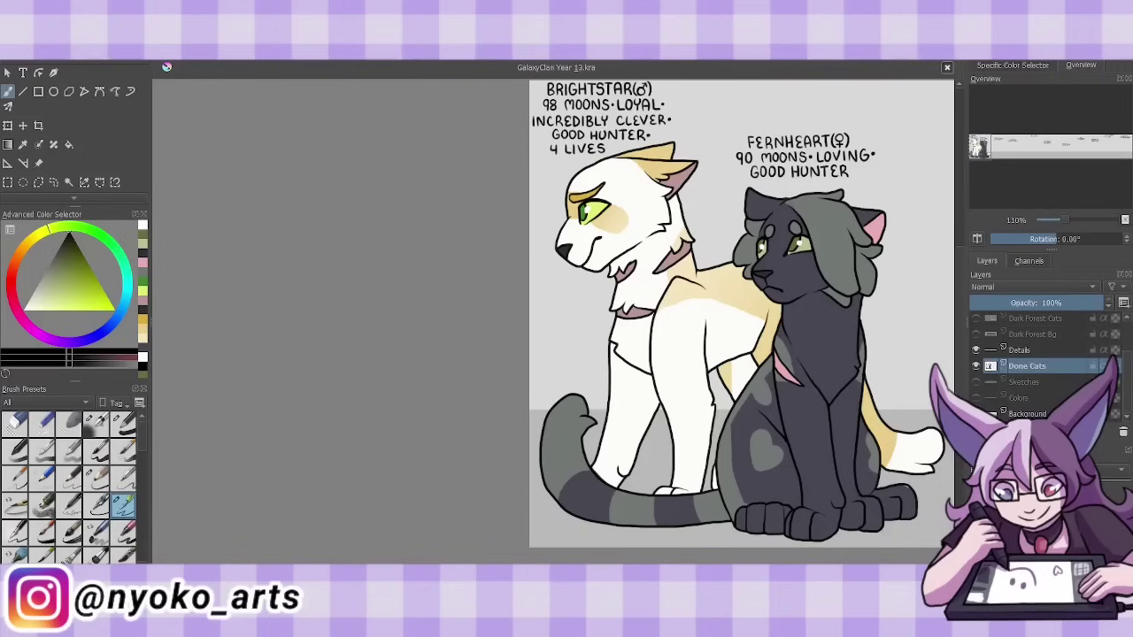
- Show the sketches and, on a new layer, ink Hollowpath's right cheek fur and muzzle
click(976, 381)
drag(929, 265, 575, 266)
key(Insert)
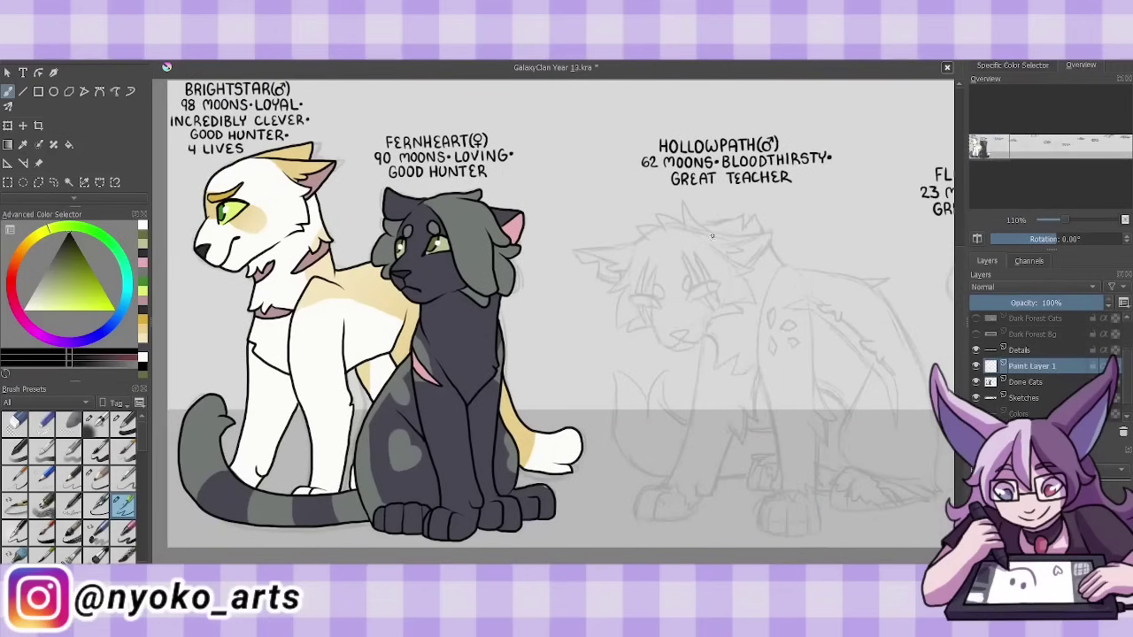
mouse_move(710, 244)
mouse_down()
mouse_move(754, 270)
mouse_move(759, 303)
mouse_up()
mouse_move(746, 304)
mouse_down()
mouse_move(706, 320)
mouse_move(743, 312)
mouse_up()
key(ctrl+z)
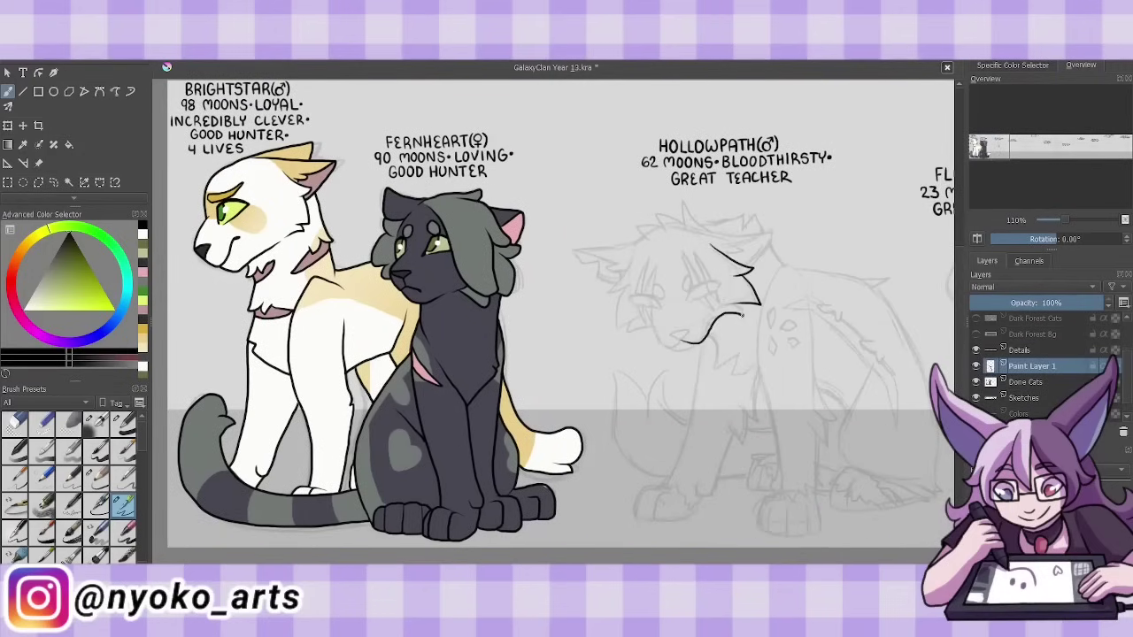
mouse_move(686, 342)
mouse_down()
mouse_move(662, 349)
mouse_move(699, 344)
mouse_up()
- Ink the left side of Hollowpath's face and both narrowed eyes, redoing unsatisfactory strokes
mouse_move(632, 259)
mouse_down()
mouse_move(618, 326)
mouse_move(654, 338)
mouse_up()
key(ctrl+z)
drag(688, 292, 720, 286)
mouse_move(628, 299)
mouse_down()
mouse_move(658, 294)
mouse_move(662, 306)
mouse_up()
key(ctrl+z)
drag(626, 300, 684, 296)
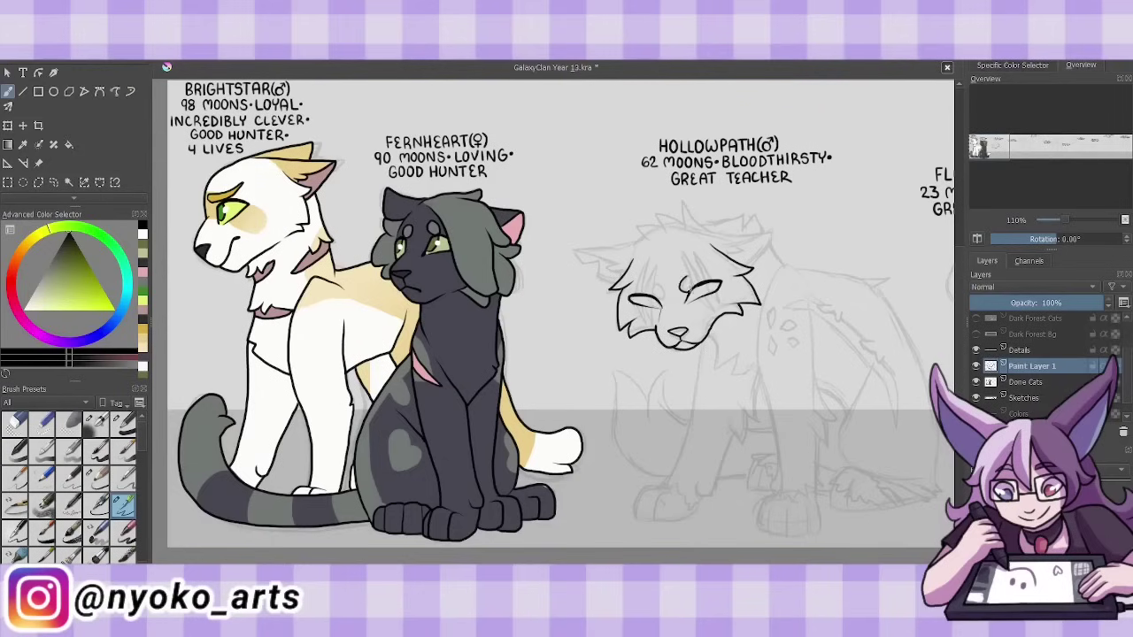
- Ink Hollowpath's facial scars, the spiky head fur and both ears
drag(683, 254, 720, 308)
mouse_move(647, 266)
mouse_down()
mouse_move(655, 292)
mouse_move(643, 324)
mouse_up()
drag(632, 276, 646, 298)
mouse_move(683, 239)
mouse_down()
mouse_move(709, 222)
mouse_move(655, 216)
mouse_up()
mouse_move(664, 237)
mouse_down()
mouse_move(639, 221)
mouse_move(573, 250)
mouse_up()
mouse_move(575, 253)
mouse_down()
mouse_move(616, 282)
mouse_move(621, 269)
mouse_up()
mouse_move(701, 228)
mouse_down()
mouse_move(757, 266)
mouse_move(753, 239)
mouse_up()
- Ink Hollowpath's shaggy chest fur and the nearer foreleg down to its paw
mouse_move(742, 337)
mouse_down()
mouse_move(709, 370)
mouse_move(763, 389)
mouse_up()
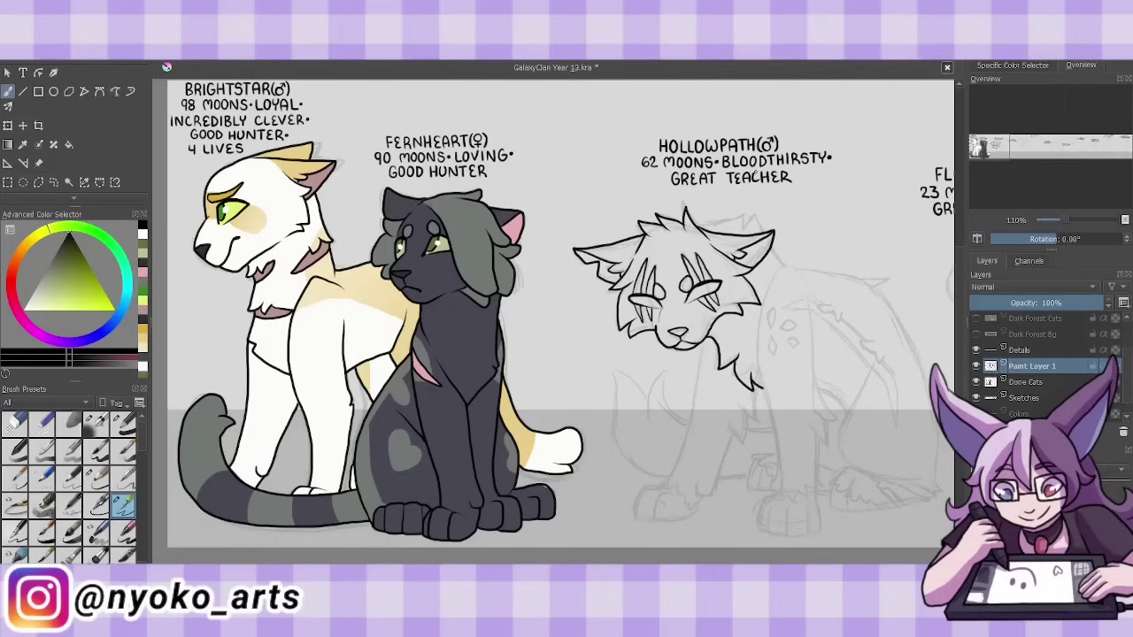
mouse_move(777, 257)
mouse_down()
mouse_move(805, 280)
mouse_move(761, 301)
mouse_move(775, 503)
mouse_move(822, 485)
mouse_move(827, 409)
mouse_move(838, 424)
mouse_up()
drag(812, 329, 835, 423)
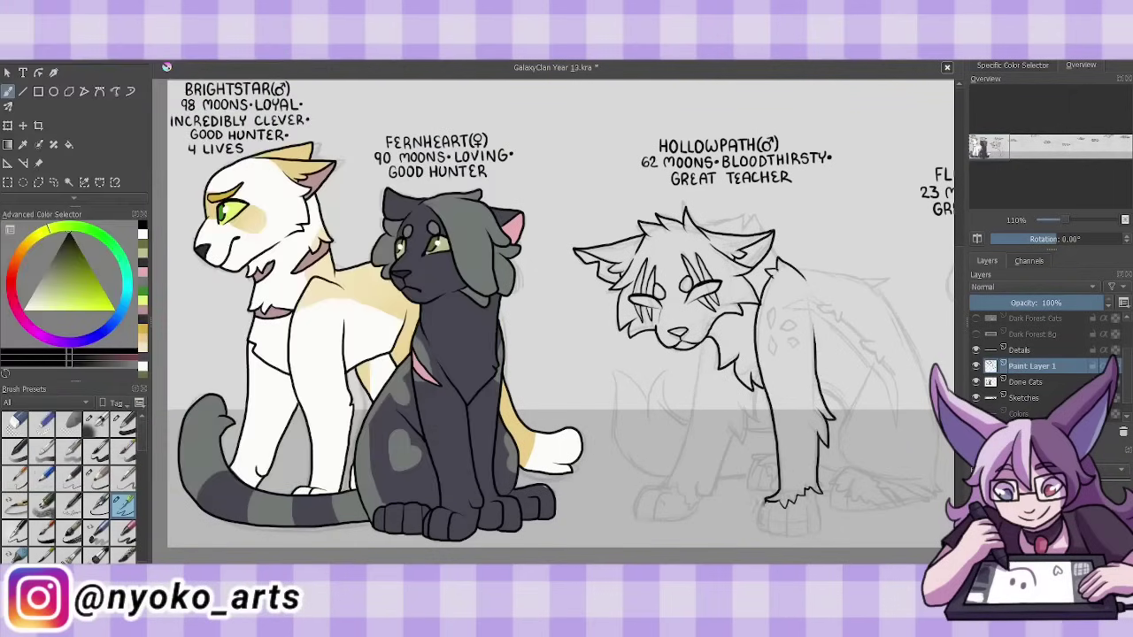
mouse_move(759, 502)
mouse_down()
mouse_move(787, 535)
mouse_move(821, 492)
mouse_up()
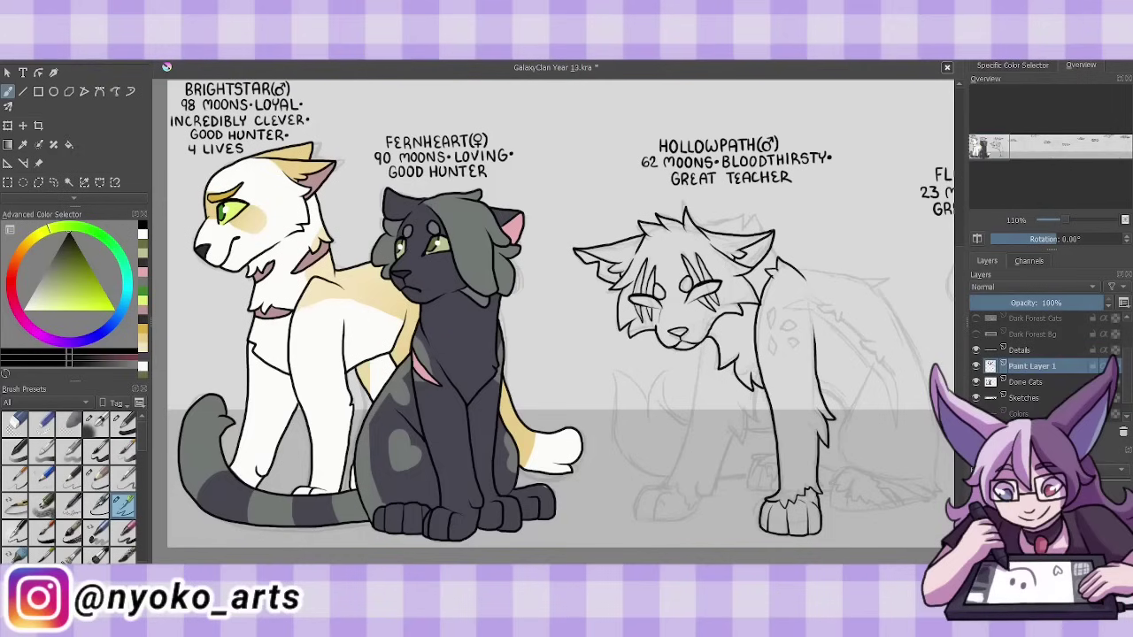
- Ink Hollowpath's other foreleg with its elbow fur and paw
drag(763, 385, 744, 421)
drag(726, 372, 701, 371)
mouse_move(726, 412)
mouse_down()
mouse_move(664, 513)
mouse_move(647, 508)
mouse_up()
drag(670, 413, 635, 487)
drag(680, 340, 669, 416)
drag(652, 492, 630, 519)
drag(630, 520, 669, 522)
drag(643, 485, 614, 519)
drag(614, 520, 635, 522)
- Ink Hollowpath's hind legs and paws, and the arched outline of the back
mouse_move(751, 454)
mouse_down()
mouse_move(727, 476)
mouse_move(731, 492)
mouse_move(752, 492)
mouse_up()
mouse_move(899, 479)
mouse_down()
mouse_move(822, 453)
mouse_move(844, 376)
mouse_up()
mouse_move(841, 466)
mouse_down()
mouse_move(802, 488)
mouse_move(834, 500)
mouse_up()
mouse_move(830, 497)
mouse_down()
mouse_move(865, 506)
mouse_move(812, 509)
mouse_up()
mouse_move(809, 497)
mouse_down()
mouse_move(828, 512)
mouse_move(912, 498)
mouse_move(904, 406)
mouse_up()
drag(768, 267, 863, 291)
drag(855, 289, 915, 409)
click(129, 500)
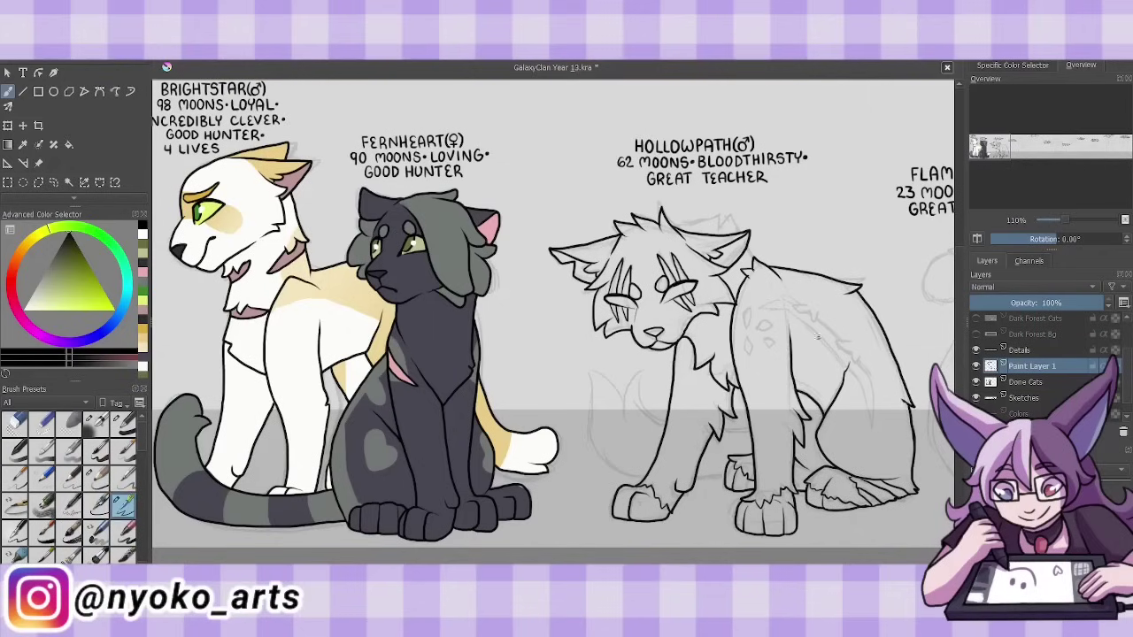
- Ink the long scar along Hollowpath's side and the four diamond marks on the shoulder
mouse_move(823, 320)
mouse_down()
mouse_move(792, 307)
mouse_move(871, 421)
mouse_up()
drag(871, 363, 857, 421)
mouse_move(855, 345)
mouse_down()
mouse_move(844, 366)
mouse_move(823, 320)
mouse_up()
drag(749, 306, 743, 329)
drag(763, 324, 774, 333)
drag(748, 335, 745, 354)
drag(760, 340, 775, 349)
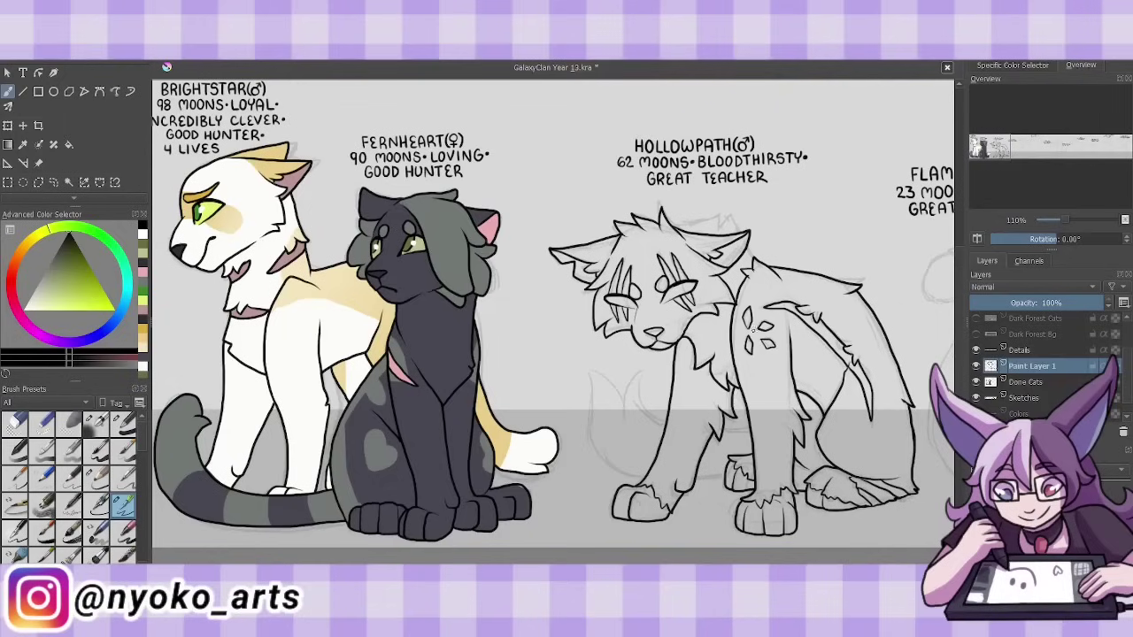
- Ink Hollowpath's forked tail and the fur tuft behind the head
drag(619, 379, 671, 426)
drag(590, 374, 628, 478)
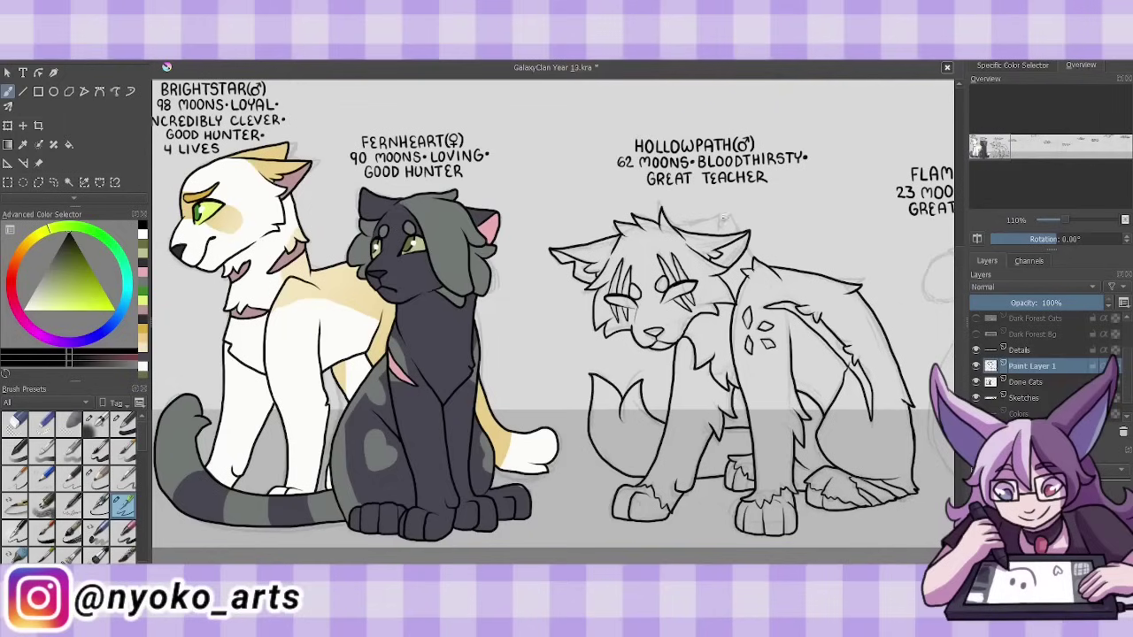
mouse_move(671, 229)
mouse_down()
mouse_move(722, 216)
mouse_move(739, 236)
mouse_up()
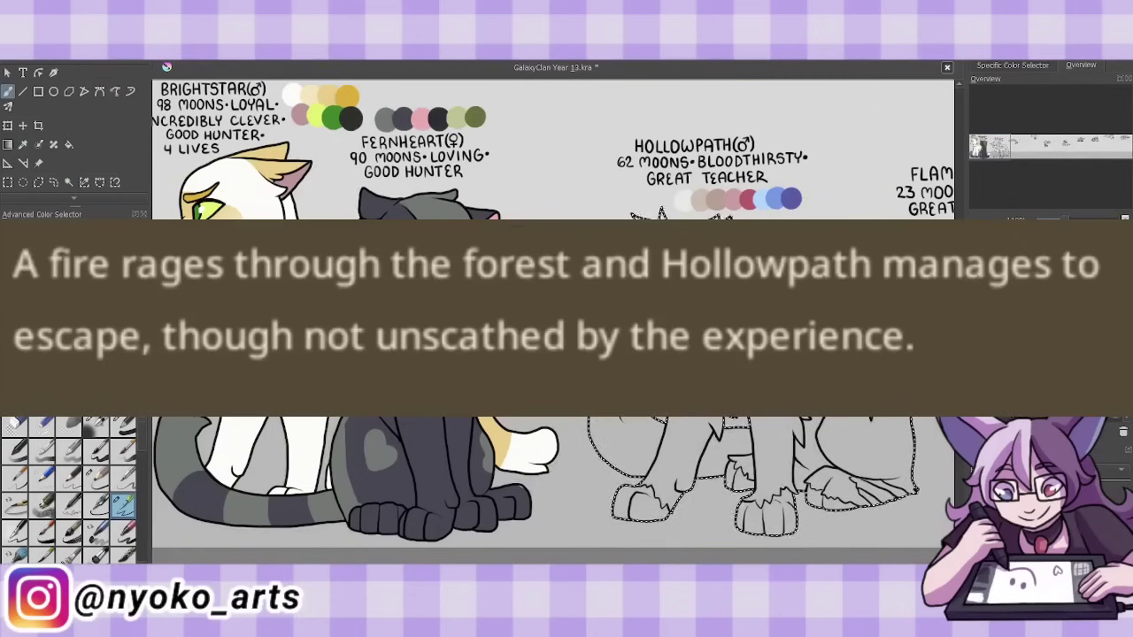
- Fill Hollowpath's body beige on Paint Layer 3 and paint white markings on the muzzle, chest, tail and hind paw
click(1027, 382)
click(702, 199)
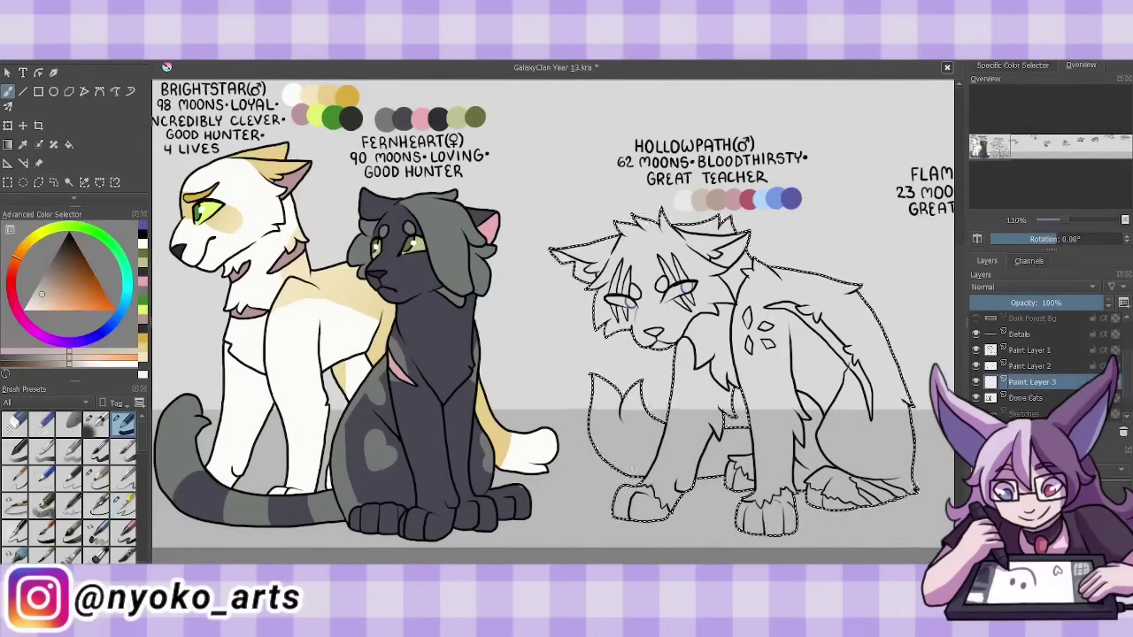
key(shift+BackSpace)
key(b)
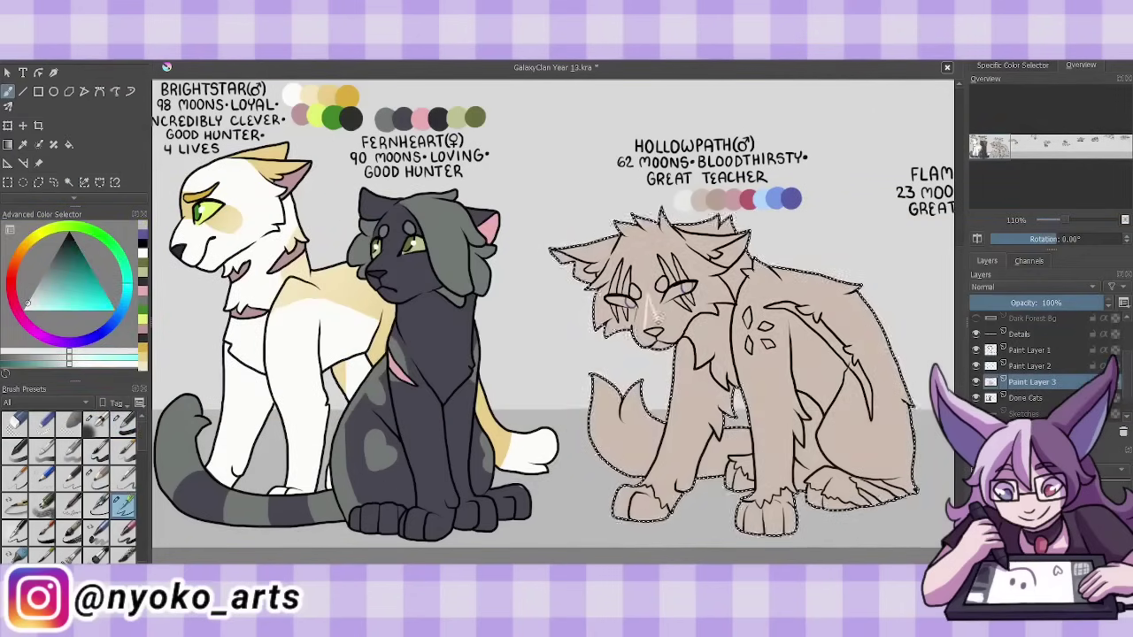
drag(653, 301, 647, 326)
drag(717, 352, 715, 378)
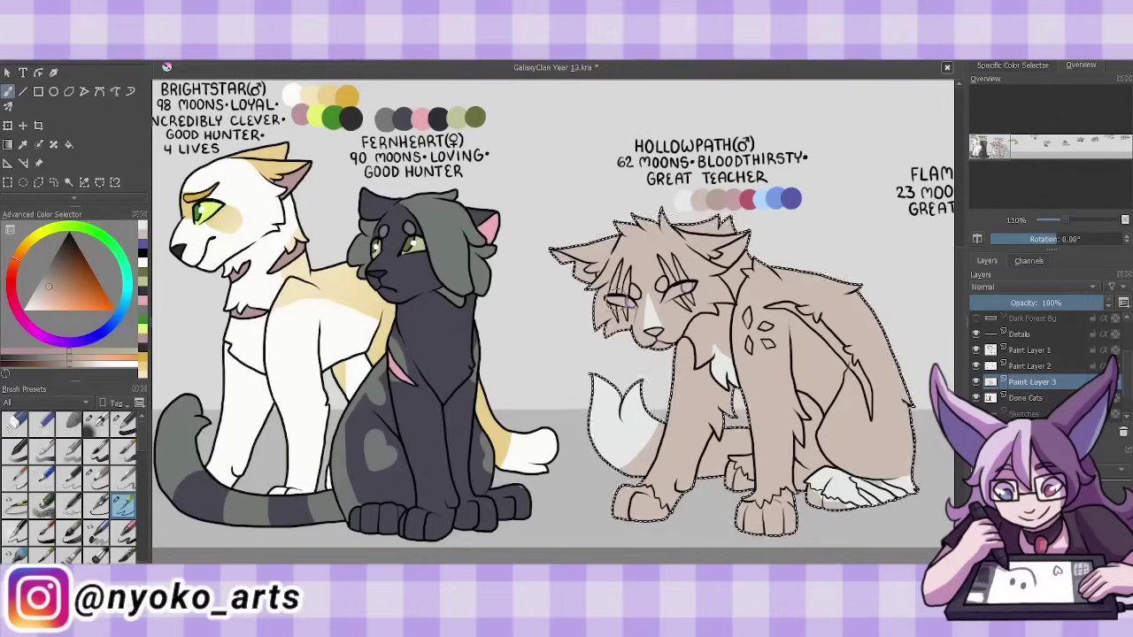
- Color both of Hollowpath's eyes blue with a light blue accent
click(773, 198)
key(b)
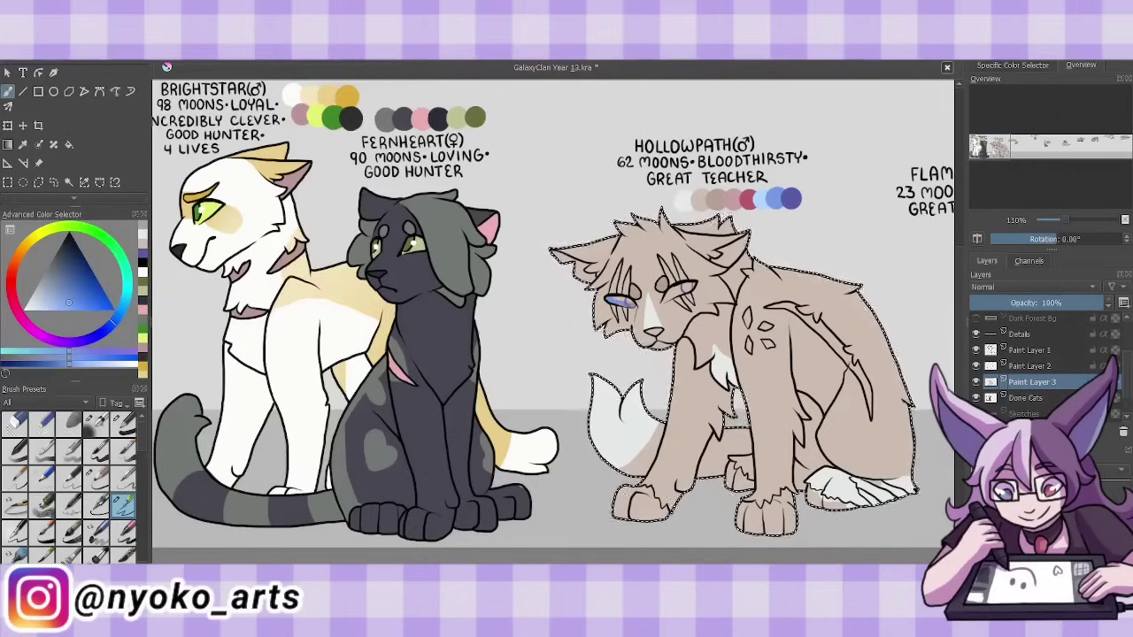
drag(609, 300, 631, 304)
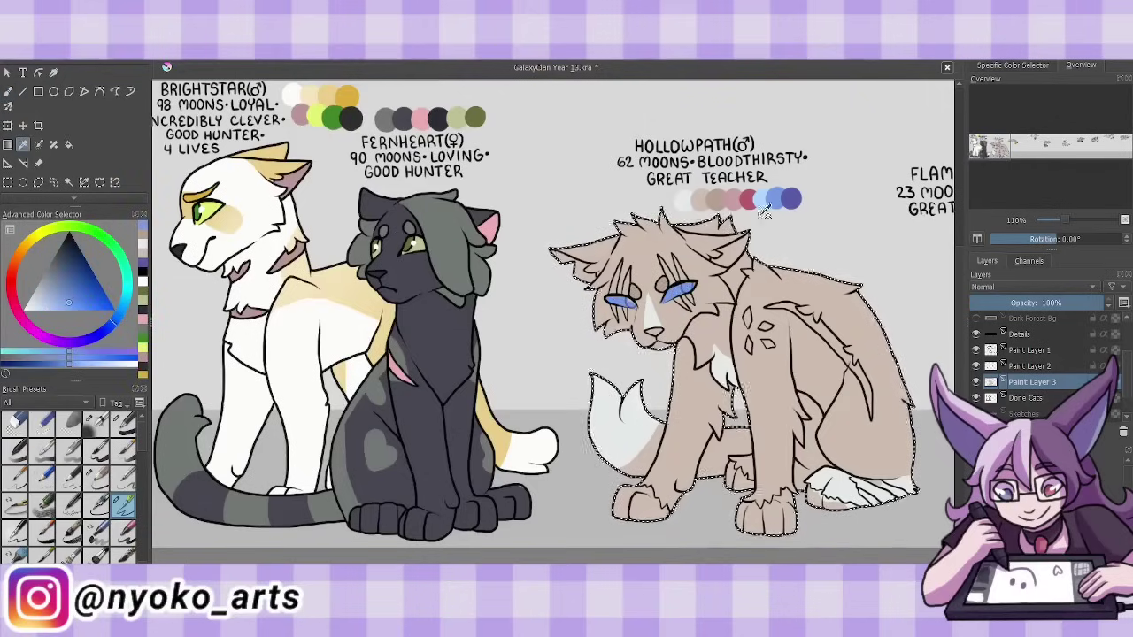
ctrl+click(684, 198)
- Color Hollowpath's nose crimson, and the inner ears, facial scars, side scar and shoulder marks dusty pink
ctrl+click(741, 197)
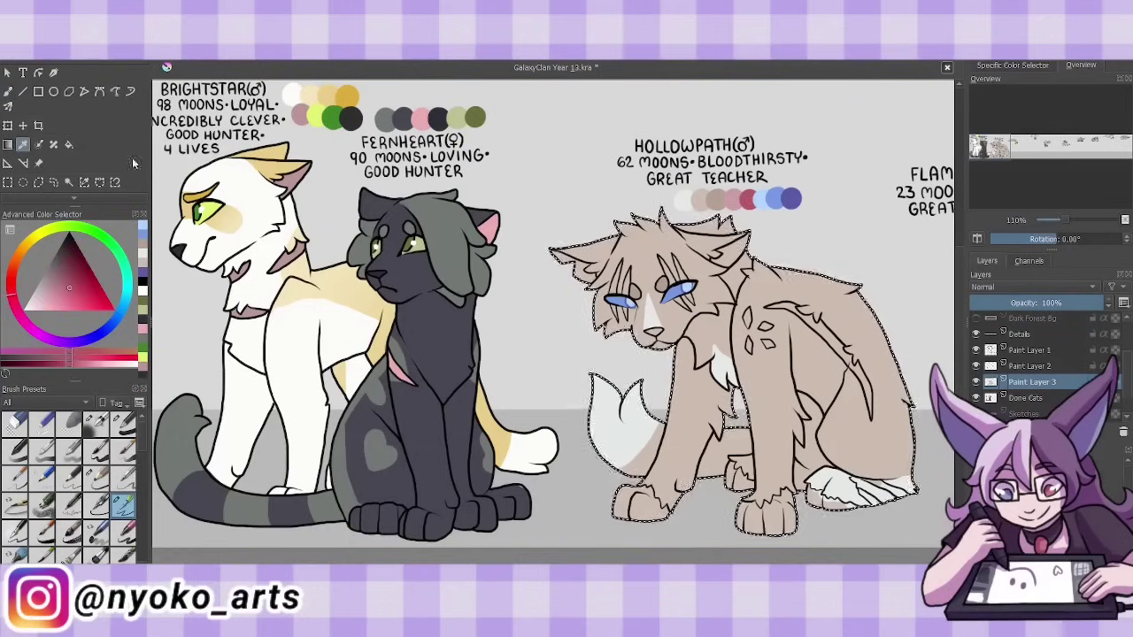
ctrl+click(731, 198)
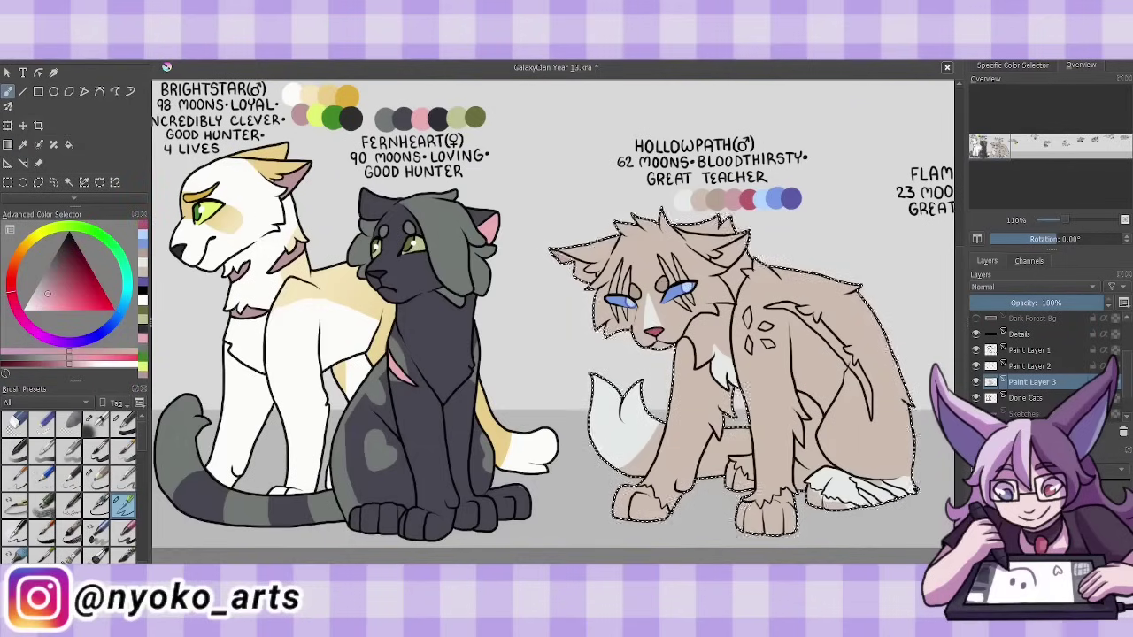
key(b)
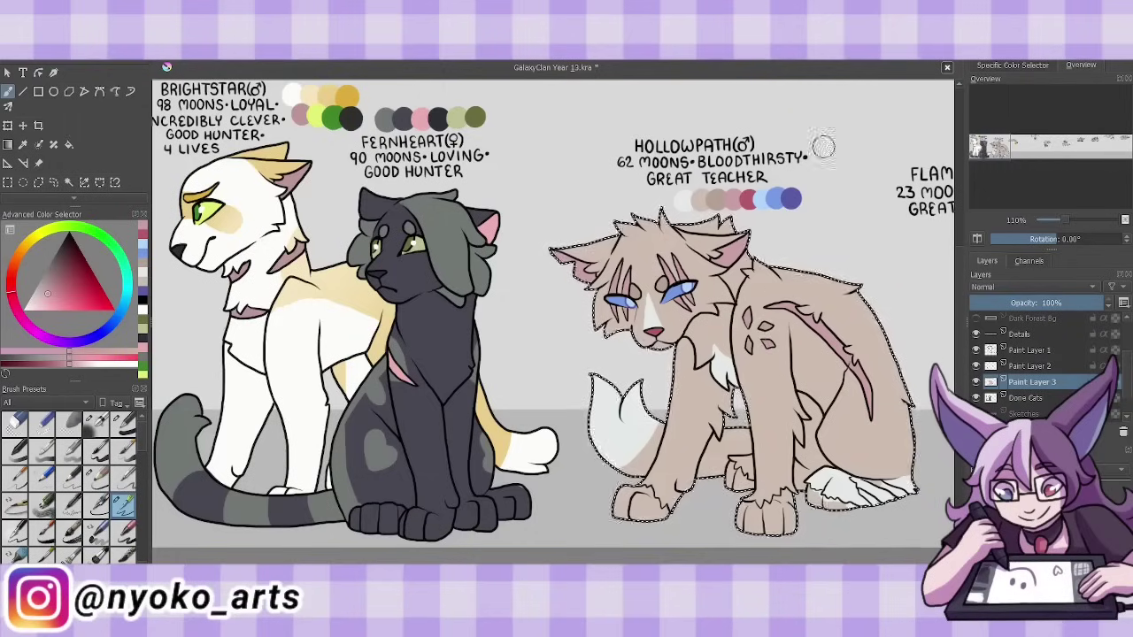
- Paint Hollowpath's burned paws and hind-foot streaks dusty pink on a new layer above the base color
key(Insert)
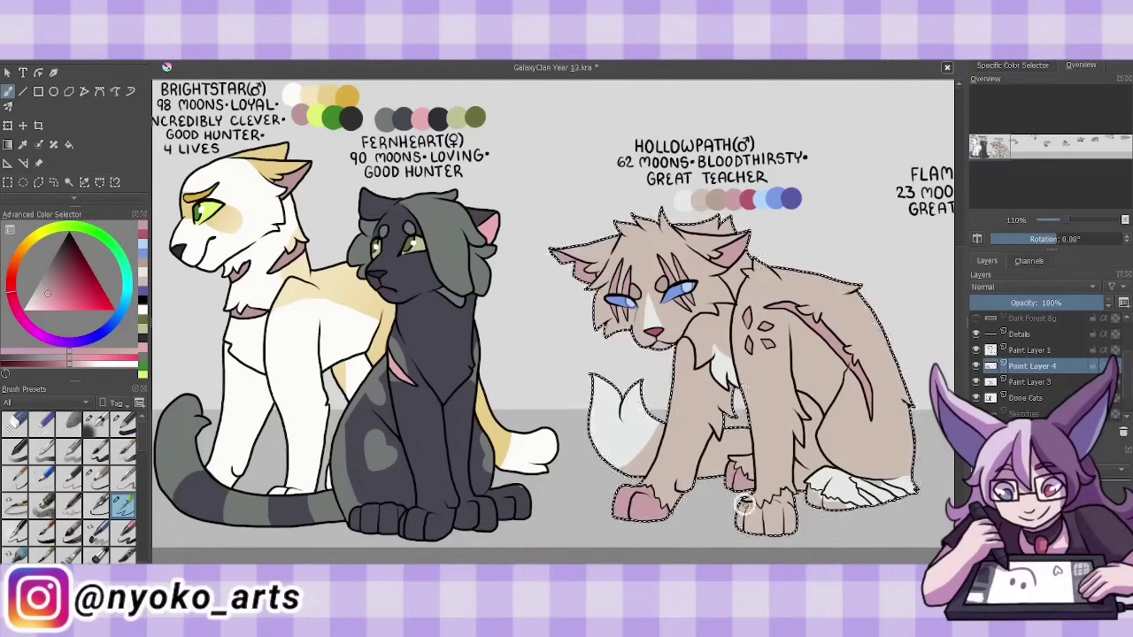
drag(763, 506, 750, 522)
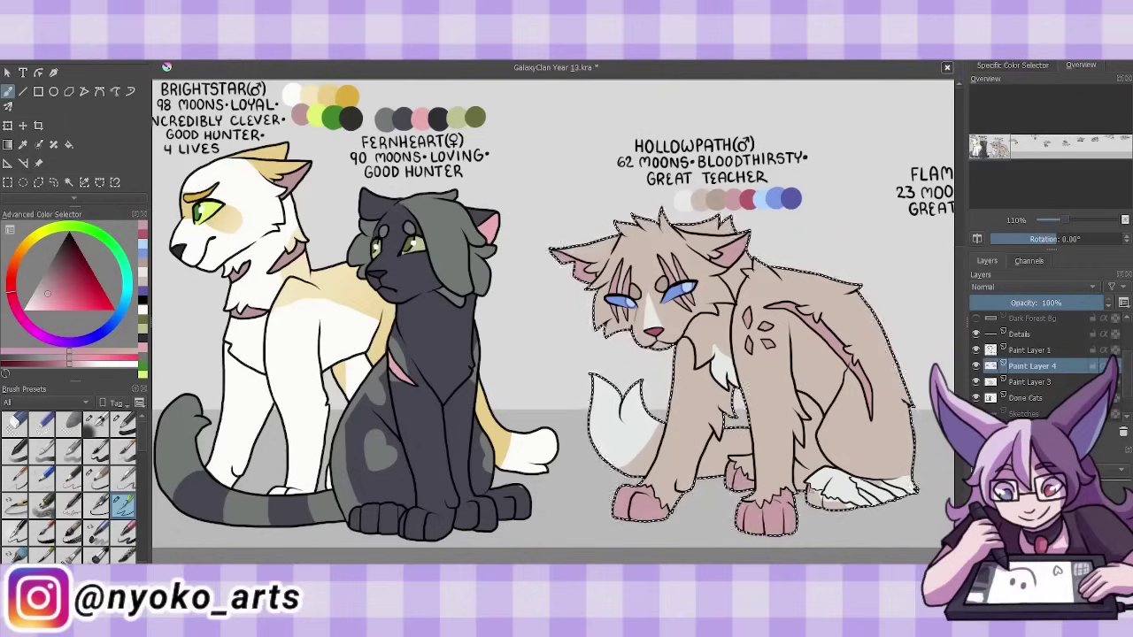
key(Page_Down)
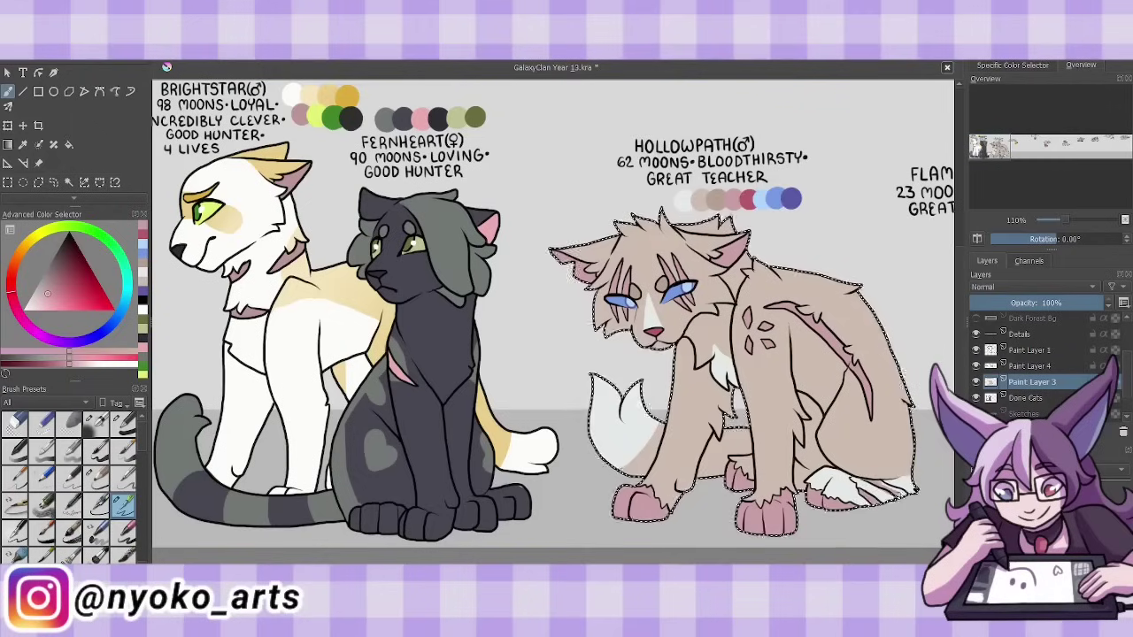
- Shade Hollowpath's pink paws with darker patches on a new Multiply layer and merge it down
key(Insert)
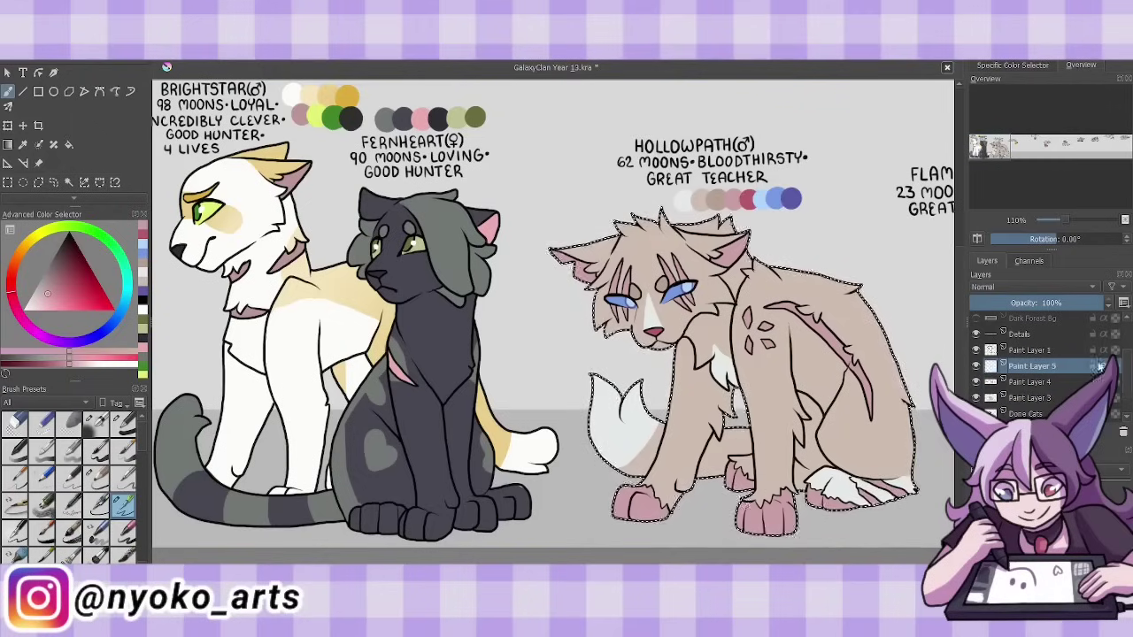
key(alt+shift+m)
mouse_move(768, 520)
mouse_down()
mouse_move(785, 506)
mouse_move(724, 484)
mouse_up()
drag(657, 493, 658, 498)
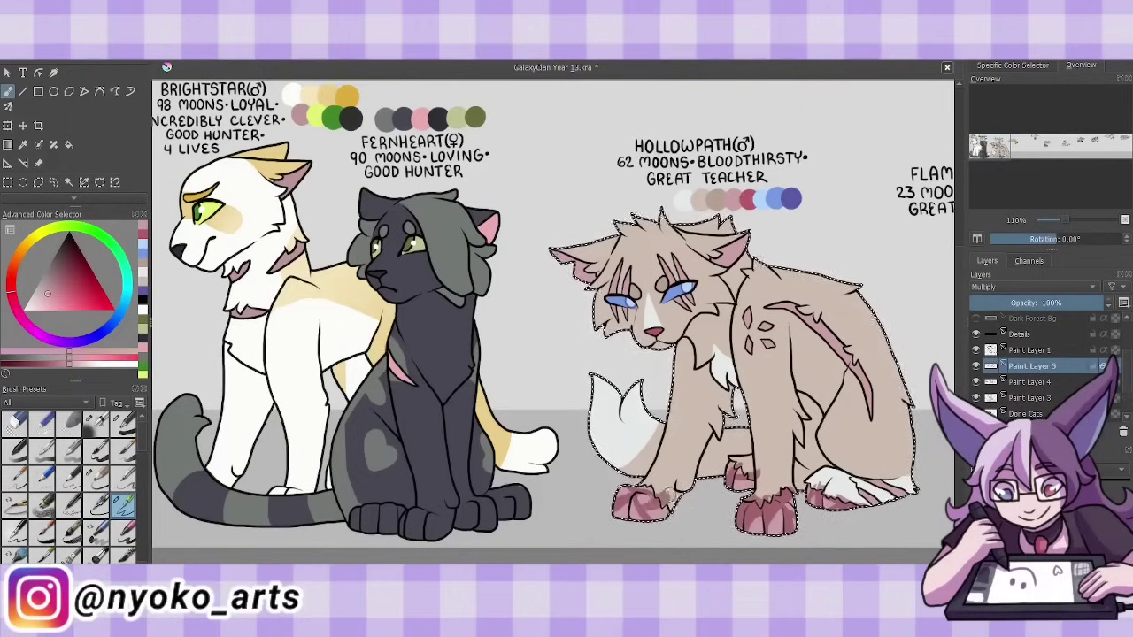
key(ctrl+e)
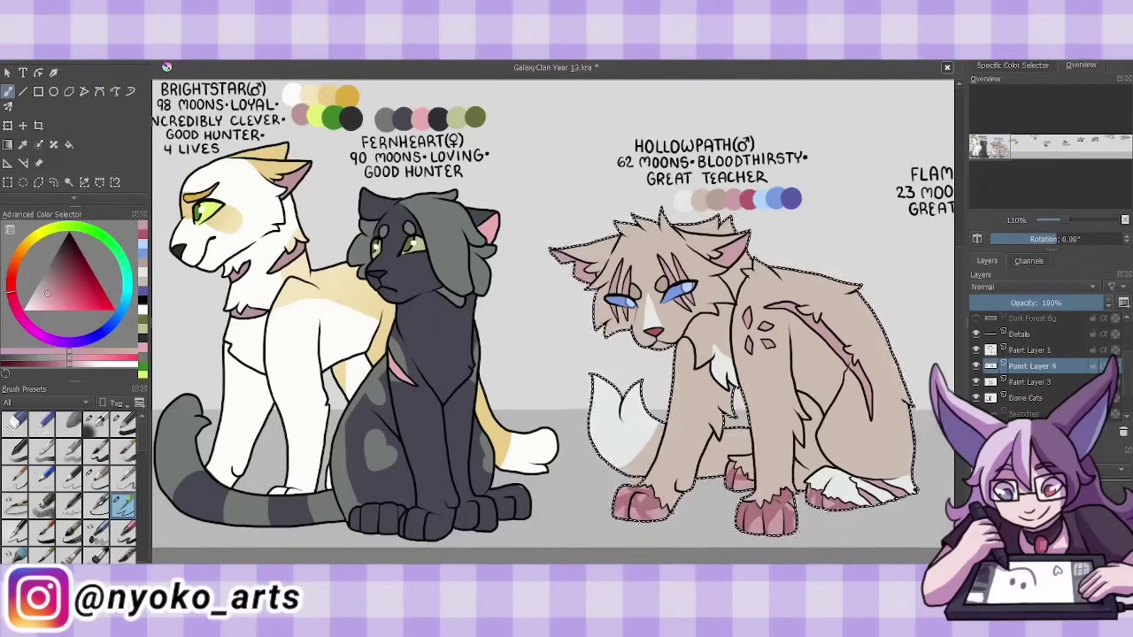
- Hide the color palettes, clear the selection and merge Hollowpath's layers into Done Cats
key(shift+Delete)
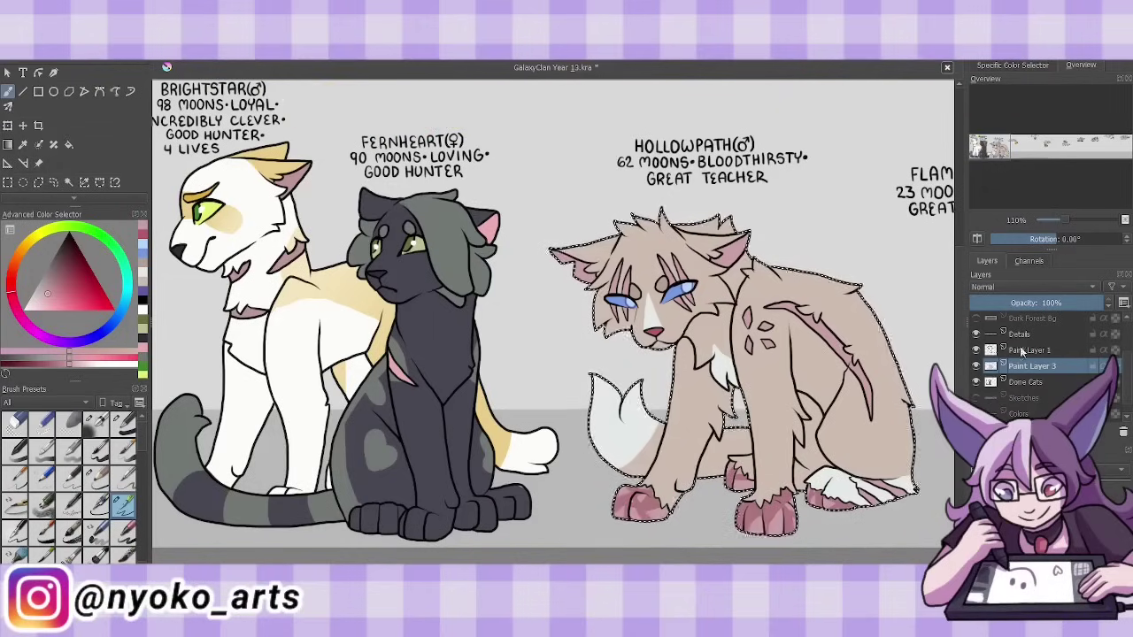
key(alt+r)
key(Escape)
key(ctrl+shift+a)
key(ctrl+e)
key(ctrl+e)
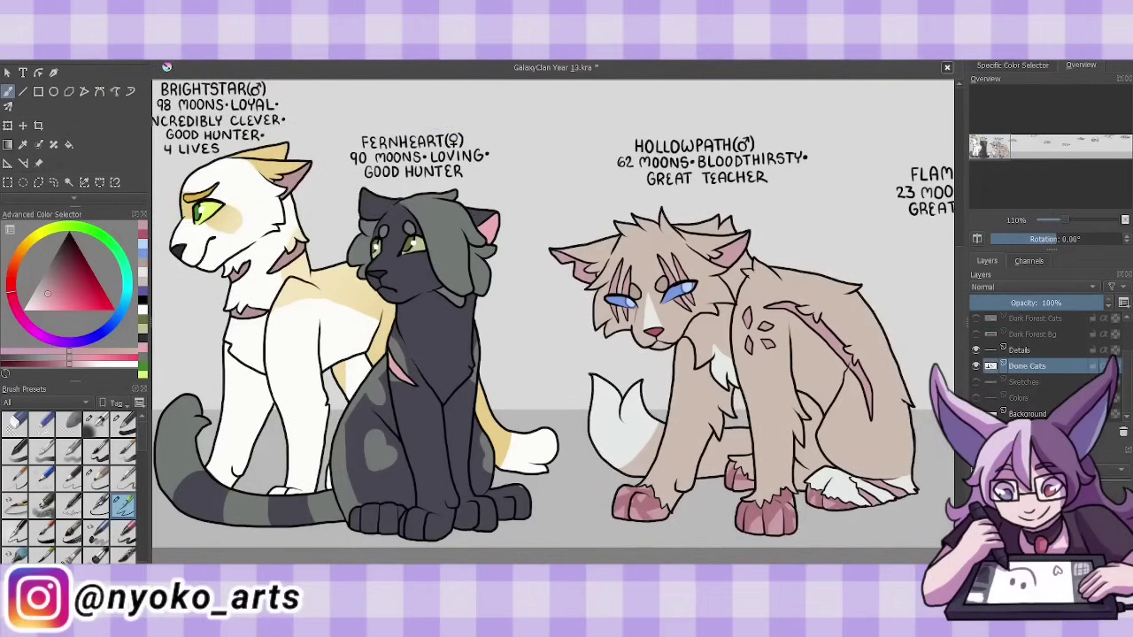
- Save the file, and ink Flamebear's jaw, mouth, eyes and cheek fur over the visible sketch on a new layer
key(ctrl+s)
key(d)
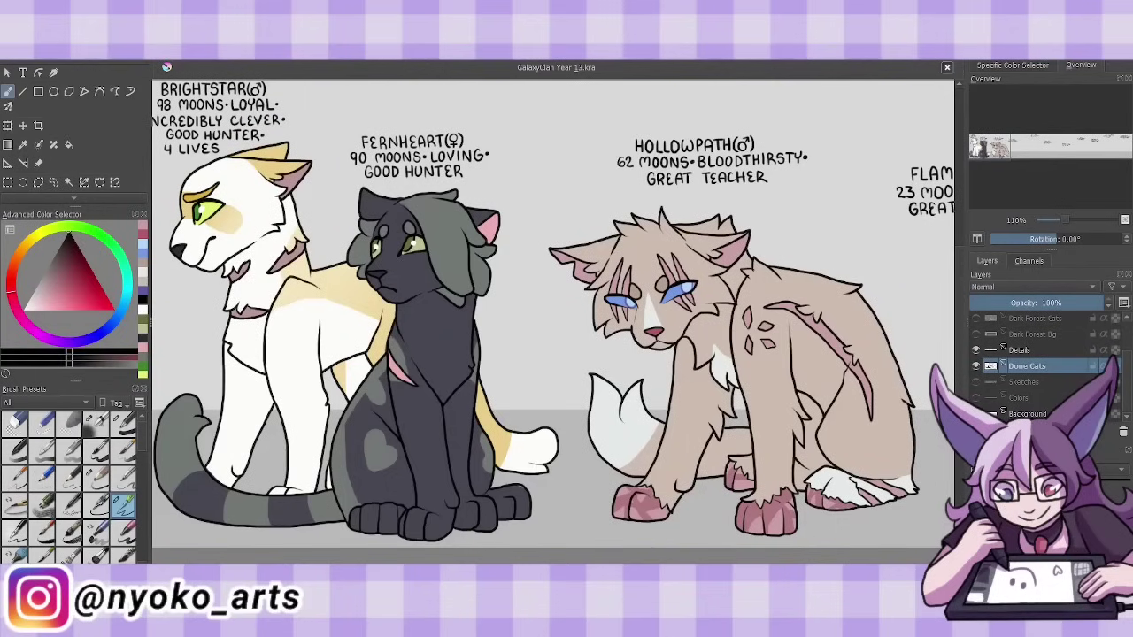
key(Insert)
click(976, 381)
drag(885, 265, 566, 265)
drag(803, 216, 807, 265)
mouse_move(811, 258)
mouse_down()
mouse_move(856, 244)
mouse_move(812, 253)
mouse_move(868, 257)
mouse_up()
mouse_move(807, 197)
mouse_down()
mouse_move(797, 225)
mouse_move(779, 214)
mouse_move(789, 234)
mouse_up()
mouse_move(834, 200)
mouse_down()
mouse_move(830, 218)
mouse_move(869, 197)
mouse_move(830, 217)
mouse_up()
drag(846, 198, 834, 218)
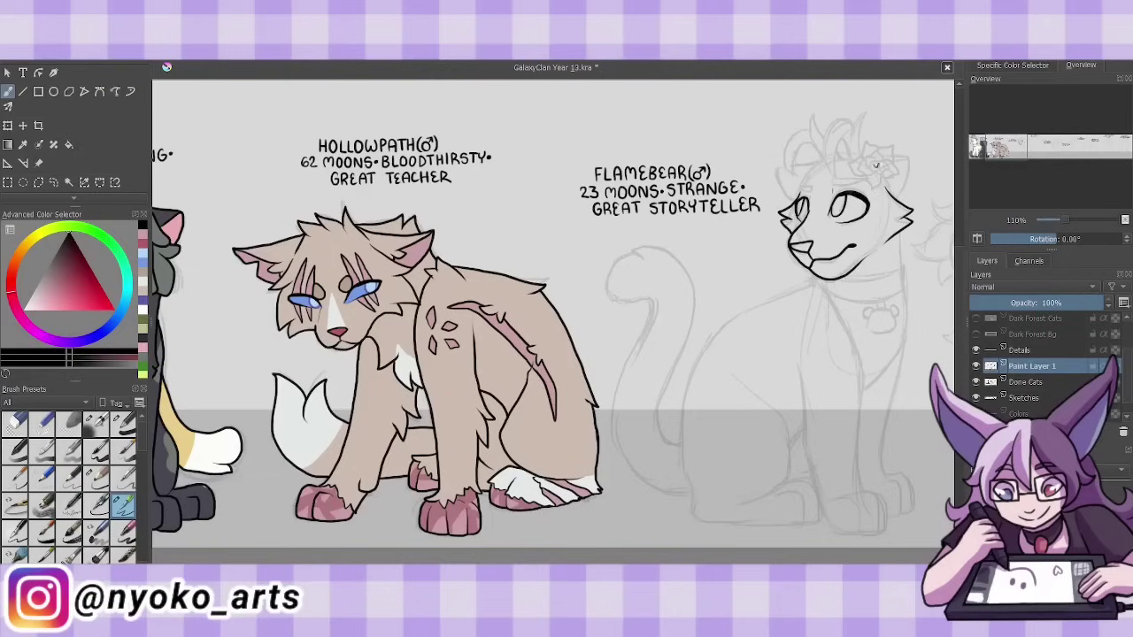
- Ink Flamebear's head flower, curled hair tufts, ears, neck and collar with its paw-shaped charm
mouse_move(877, 165)
mouse_down()
mouse_move(869, 152)
mouse_move(889, 182)
mouse_move(869, 144)
mouse_move(852, 174)
mouse_move(908, 196)
mouse_move(832, 188)
mouse_move(823, 164)
mouse_move(853, 146)
mouse_move(812, 176)
mouse_move(823, 124)
mouse_move(824, 163)
mouse_move(796, 161)
mouse_up()
drag(783, 165, 795, 199)
mouse_move(844, 280)
mouse_down()
mouse_move(905, 269)
mouse_move(813, 289)
mouse_move(863, 487)
mouse_up()
mouse_move(832, 301)
mouse_down()
mouse_move(904, 285)
mouse_move(885, 333)
mouse_move(903, 317)
mouse_move(906, 329)
mouse_up()
key(ctrl+z)
key(ctrl+shift+z)
- Ink Flamebear's chest, front legs and paws, and the curved outline of the back
drag(904, 336, 885, 483)
drag(797, 359, 860, 531)
mouse_move(853, 492)
mouse_down()
mouse_move(888, 526)
mouse_move(905, 495)
mouse_up()
drag(917, 478, 917, 517)
drag(699, 357, 687, 468)
drag(812, 277, 699, 357)
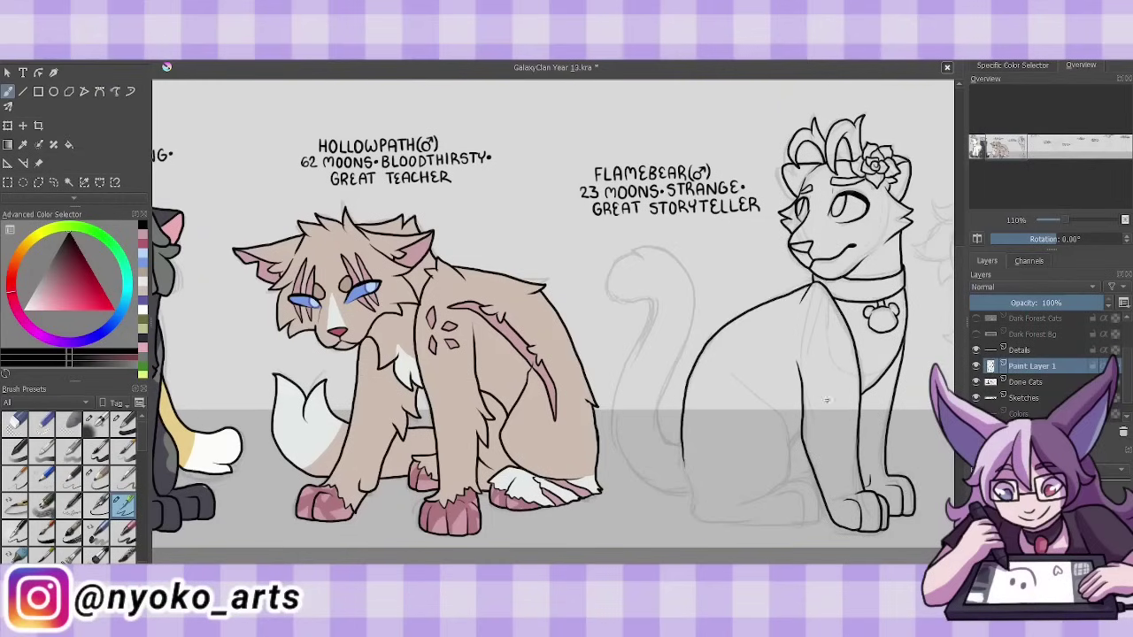
- Ink Flamebear's haunch, hind paw and curled tail to complete the lineart
drag(690, 473, 823, 524)
mouse_move(817, 483)
mouse_down()
mouse_move(783, 521)
mouse_move(729, 511)
mouse_up()
drag(737, 377, 797, 476)
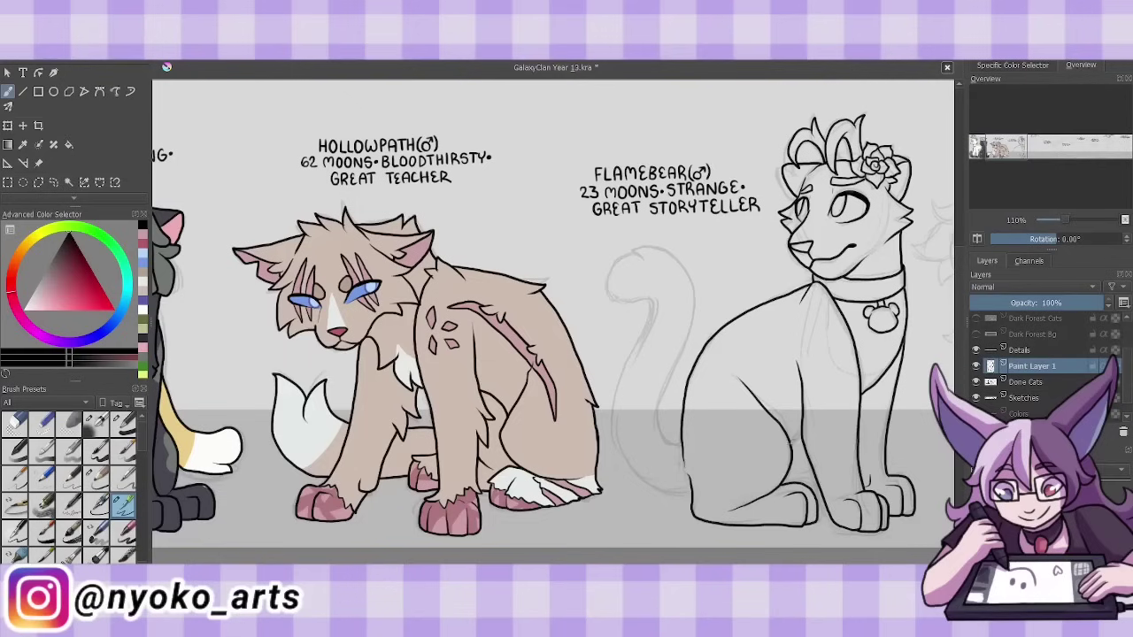
drag(786, 430, 812, 478)
drag(694, 297, 657, 442)
drag(617, 259, 694, 298)
drag(620, 292, 678, 488)
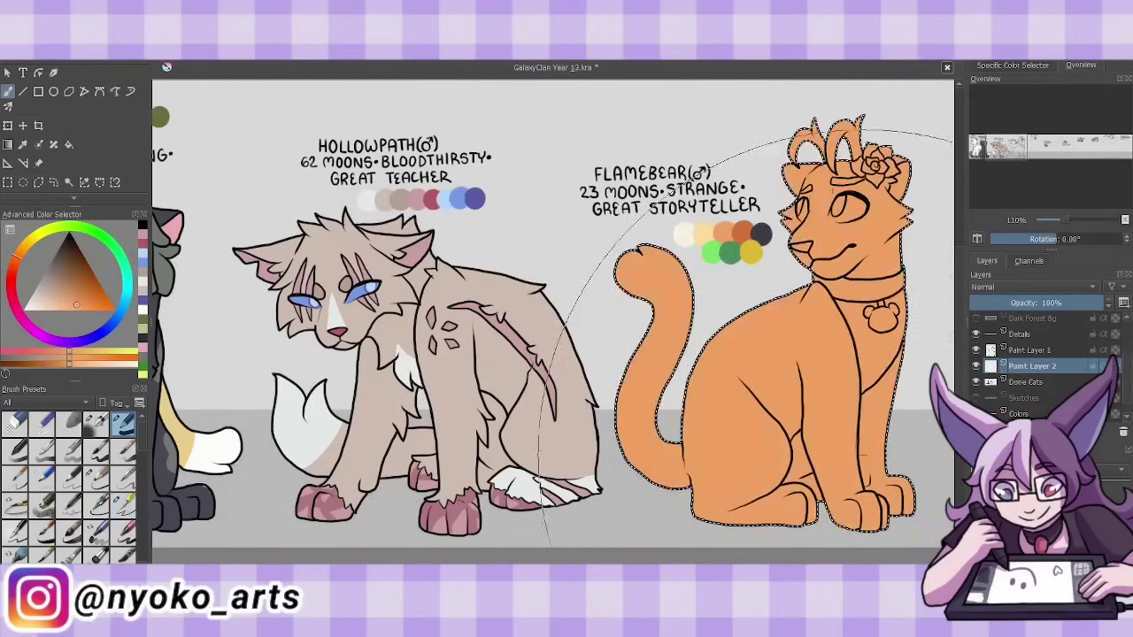
- Paint cream markings on Flamebear's face, muzzle, neck and chest over the orange base
ctrl+click(683, 231)
click(124, 505)
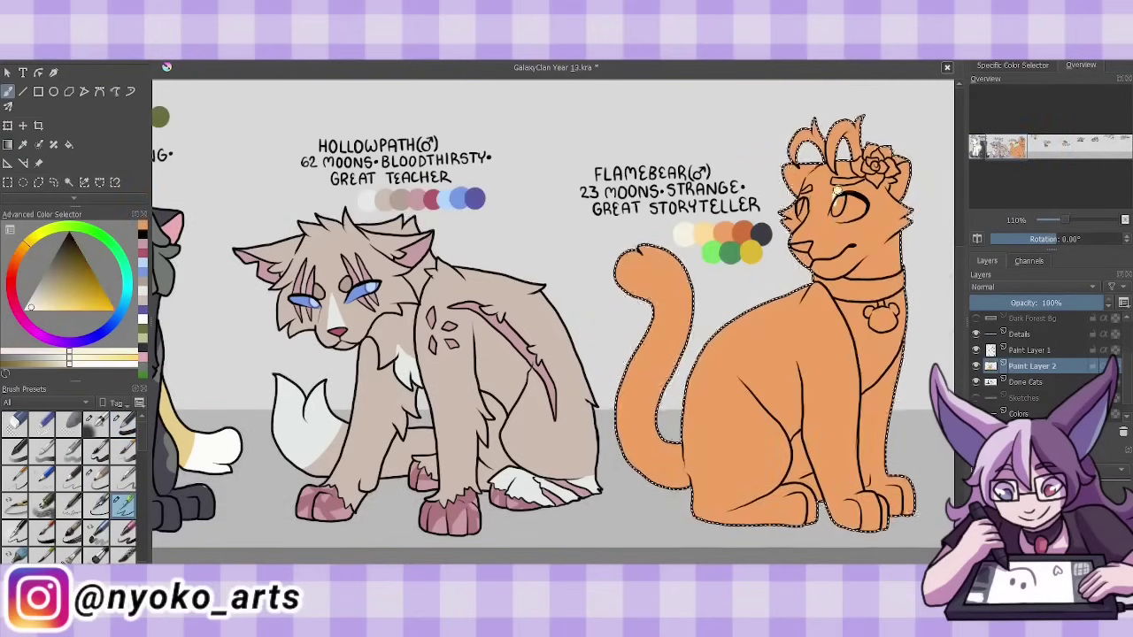
drag(839, 203, 860, 208)
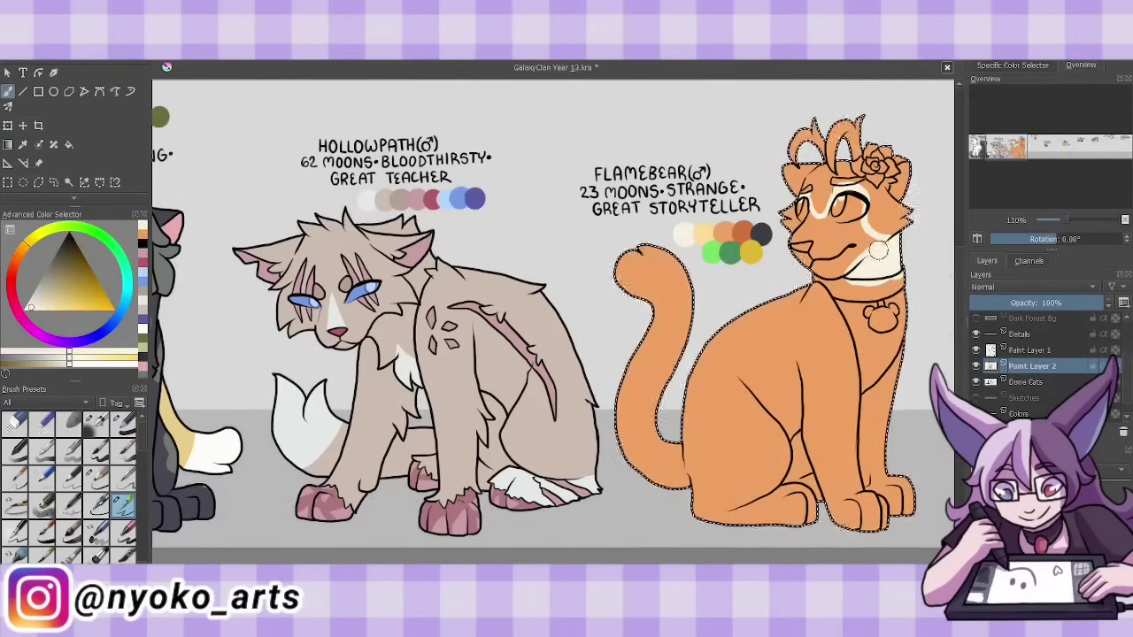
drag(878, 251, 808, 220)
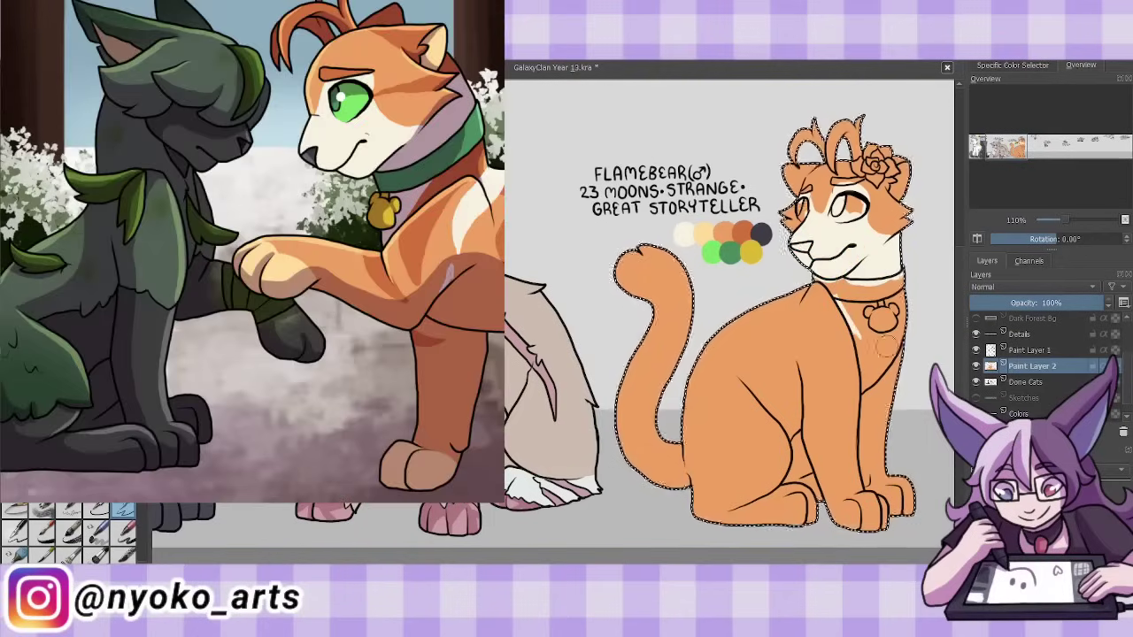
- Paint dark orange patches and stripes on Flamebear's head, shoulder, back and haunch on a new layer
key(Insert)
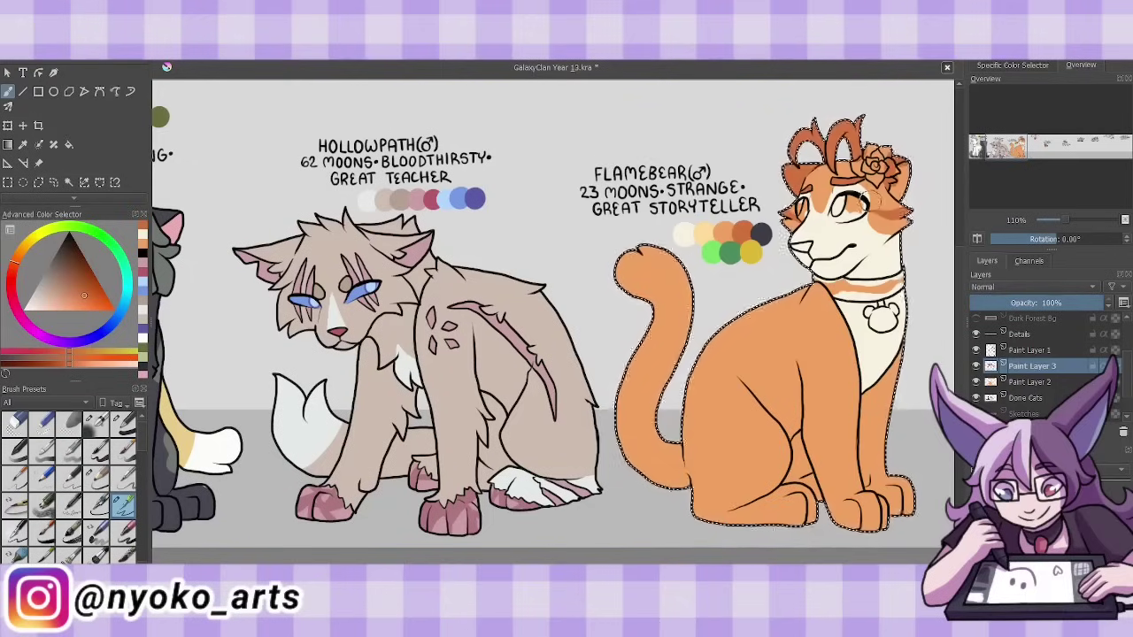
mouse_move(840, 382)
mouse_down()
mouse_move(815, 279)
mouse_move(826, 413)
mouse_move(854, 407)
mouse_up()
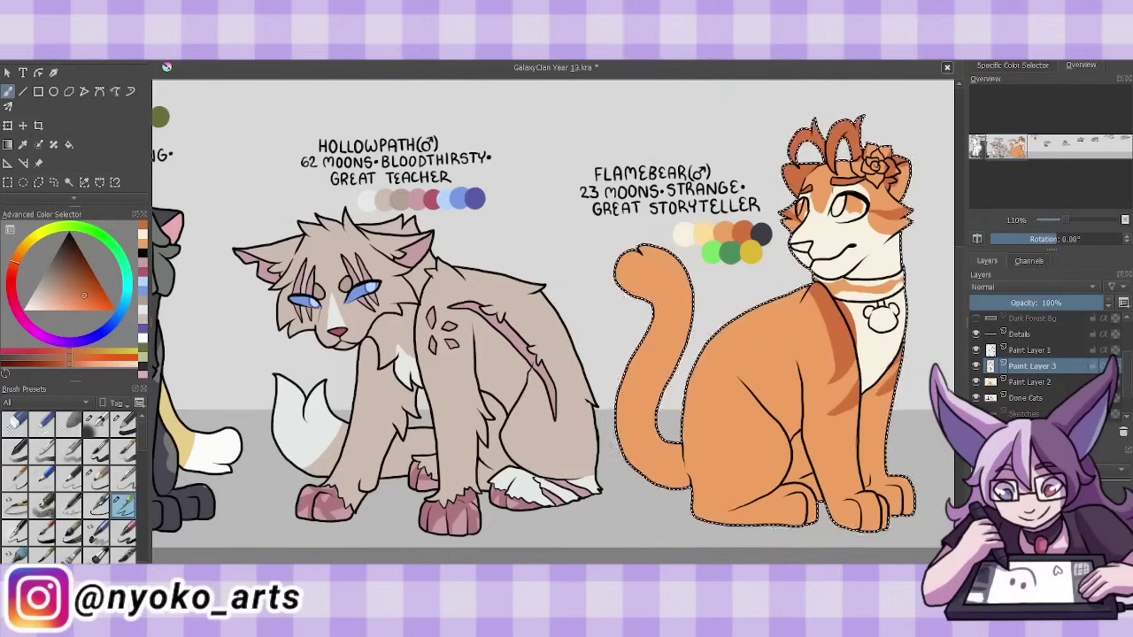
drag(683, 469, 781, 297)
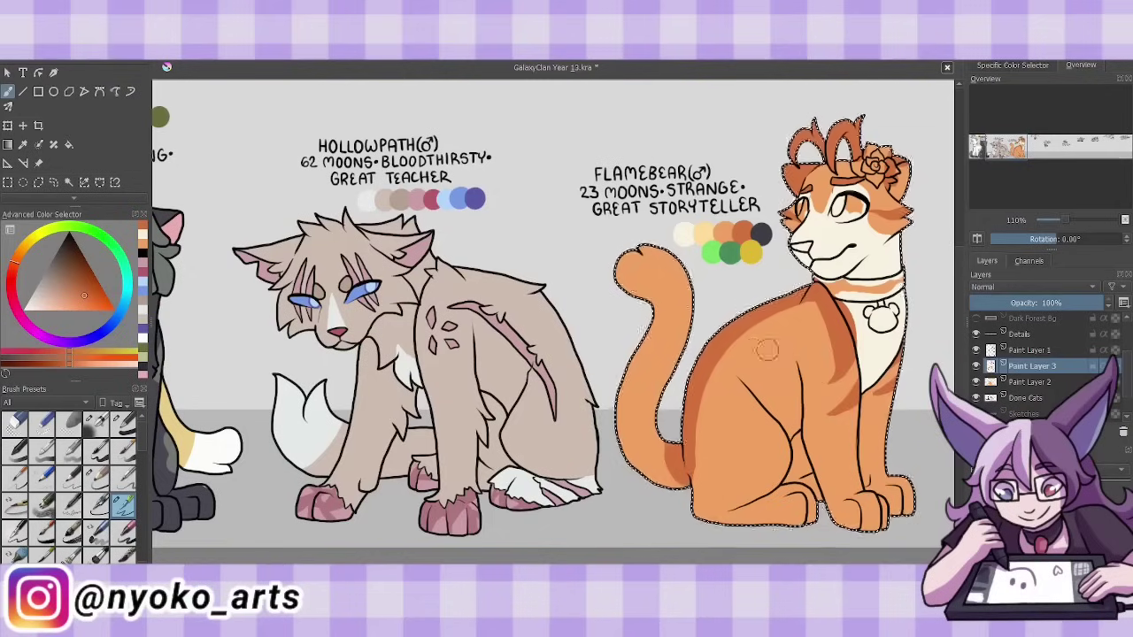
drag(736, 392, 718, 452)
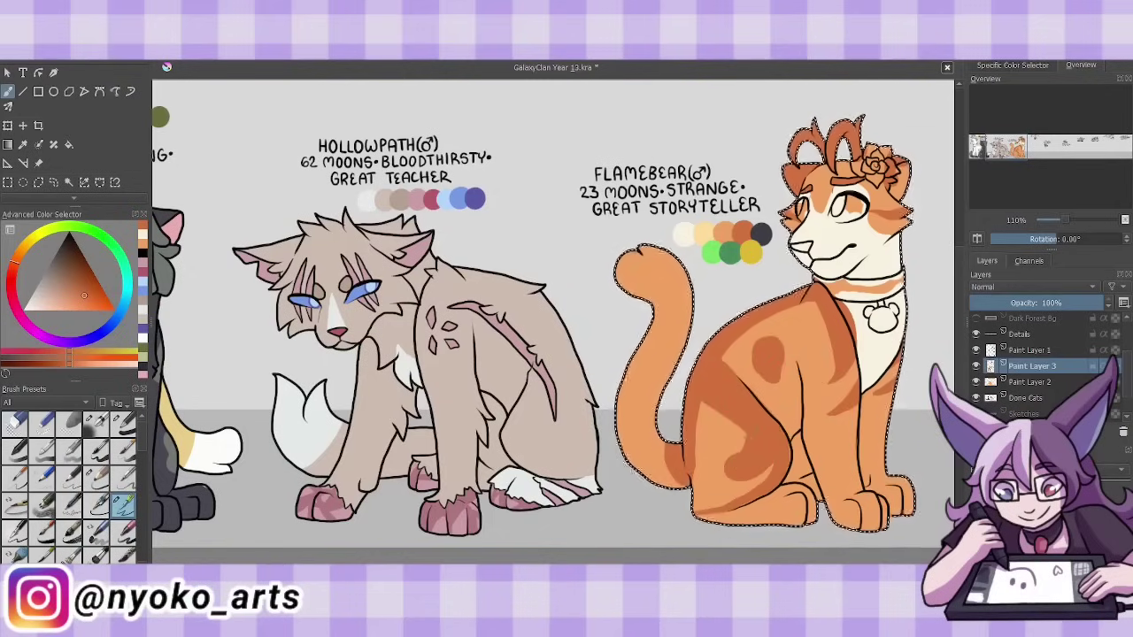
- Add cream streaks to Flamebear's shoulder, back and thigh, touching up their edges with the surrounding orange tones
ctrl+click(683, 233)
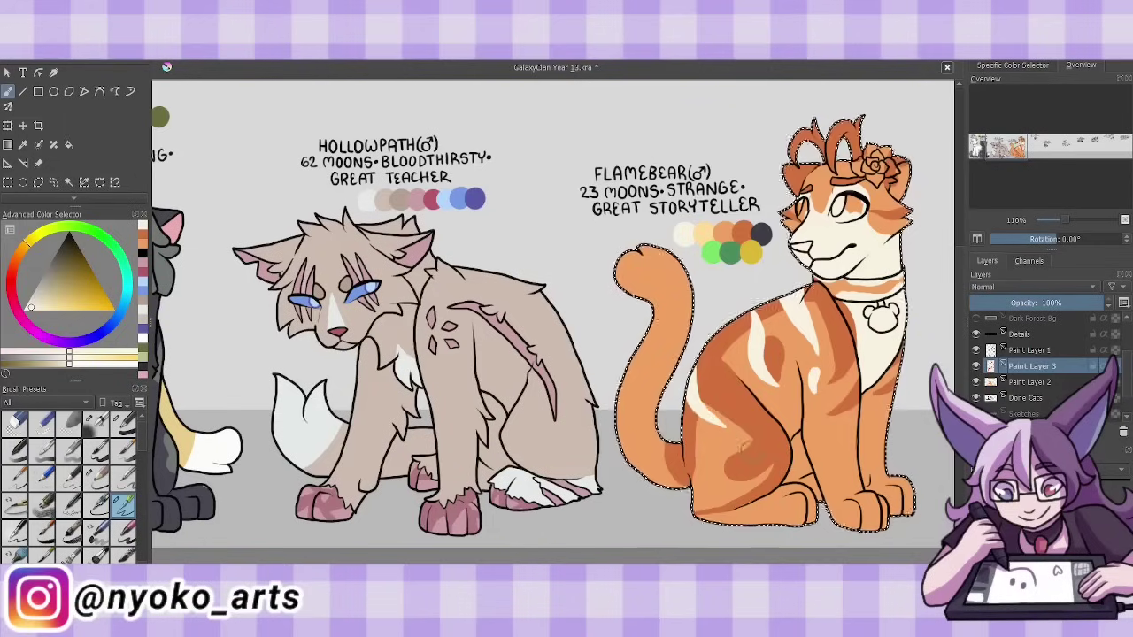
ctrl+click(731, 443)
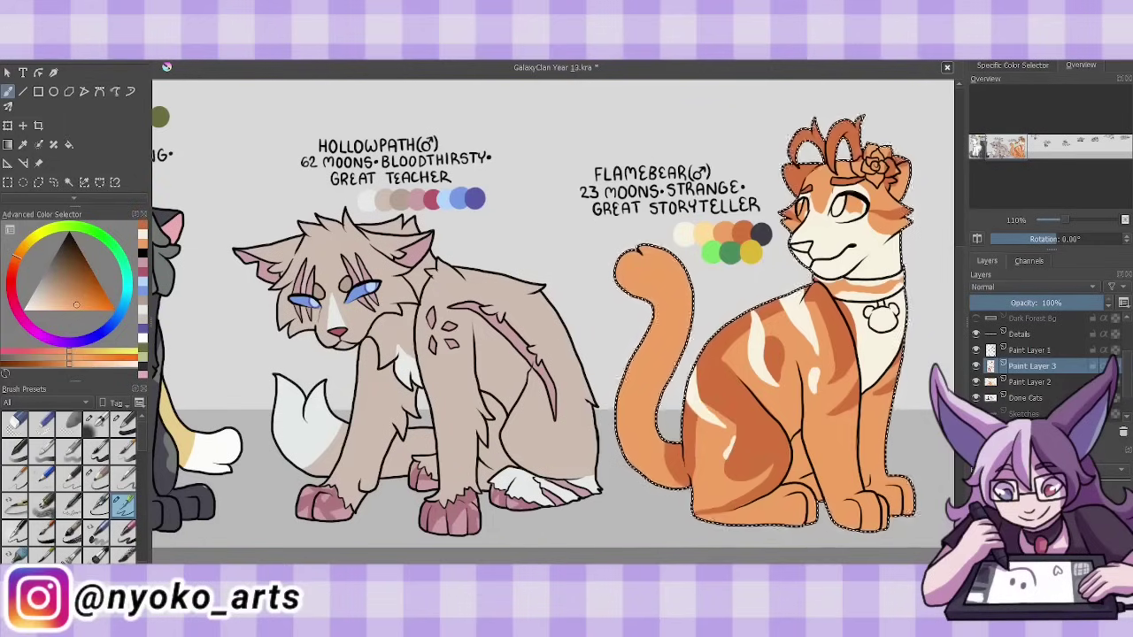
ctrl+click(703, 416)
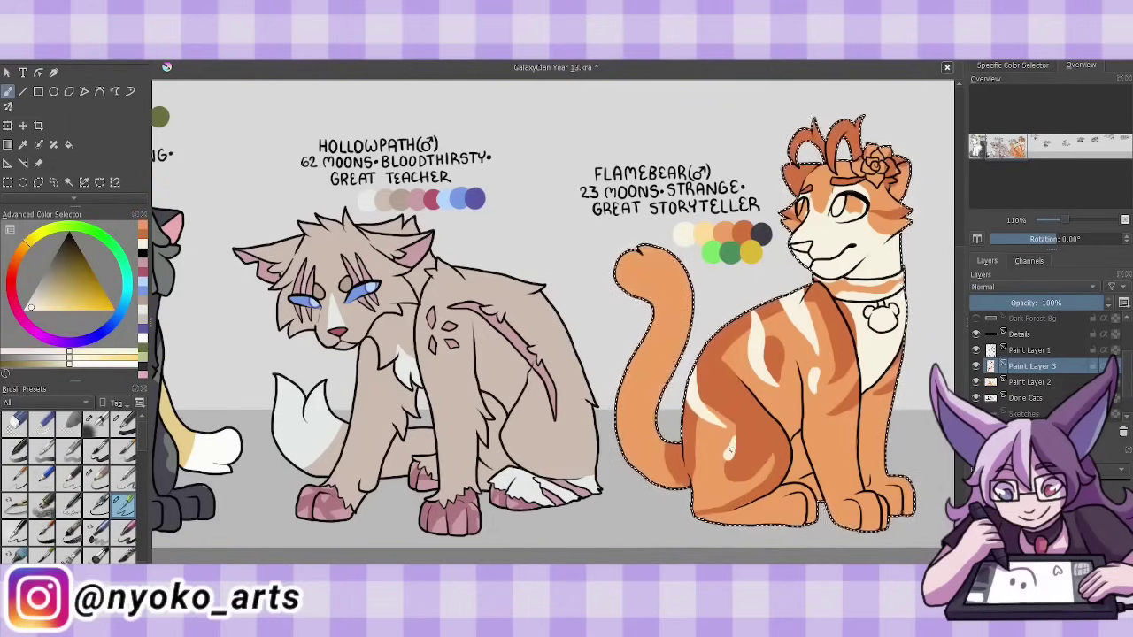
ctrl+click(688, 376)
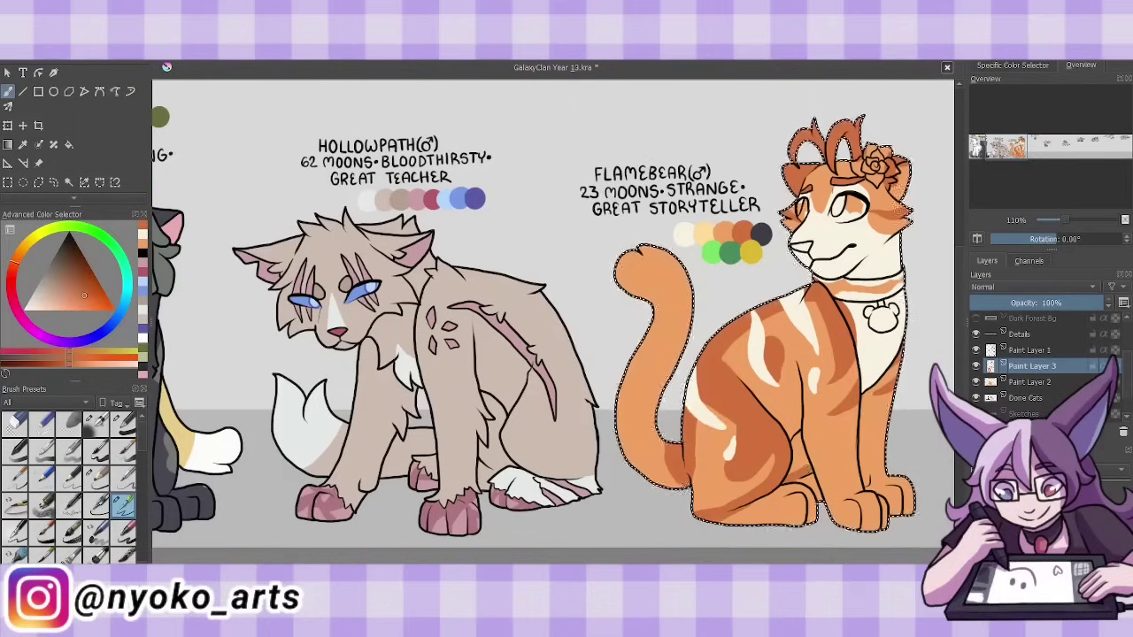
- Stripe Flamebear's tail in dark orange, and paint pale yellow tail bands and paws on the base color layer
drag(677, 403, 624, 447)
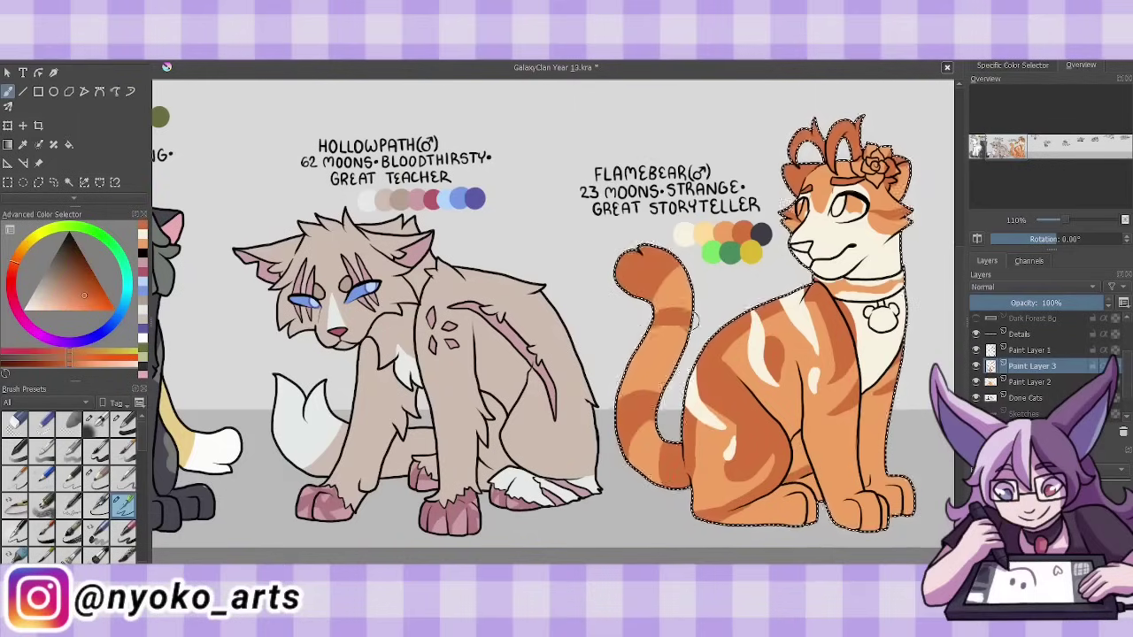
ctrl+click(659, 354)
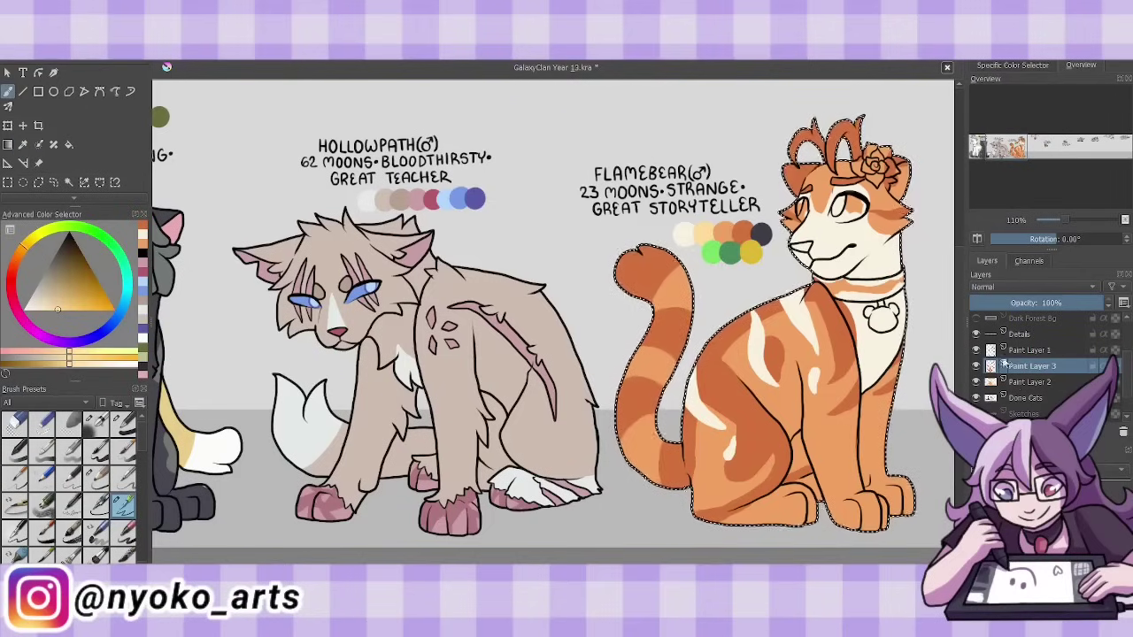
key(Page_Down)
drag(659, 354, 690, 283)
mouse_move(816, 515)
mouse_down()
mouse_move(809, 463)
mouse_move(874, 517)
mouse_up()
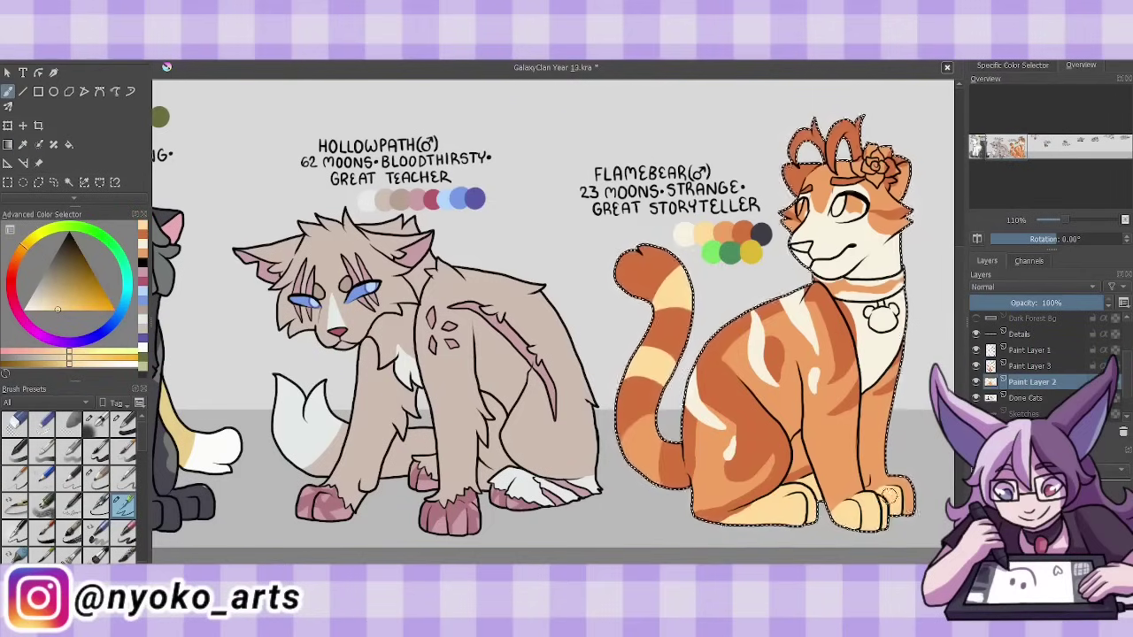
- Color Flamebear's head flower cream on the markings layer and merge that layer into the base color layer
key(Page_Up)
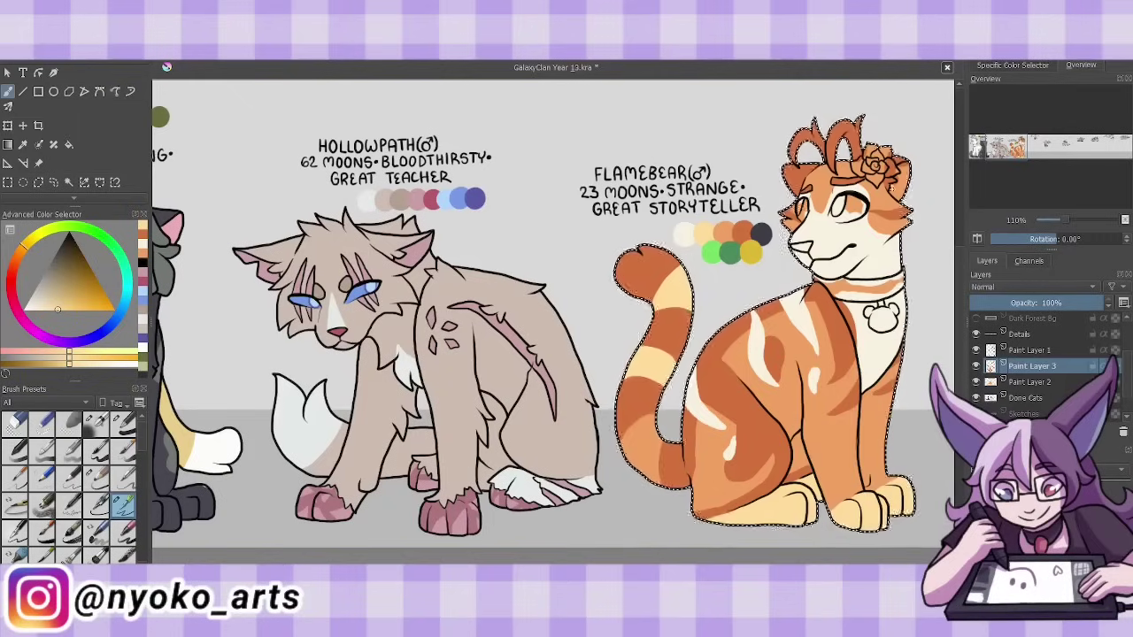
click(31, 307)
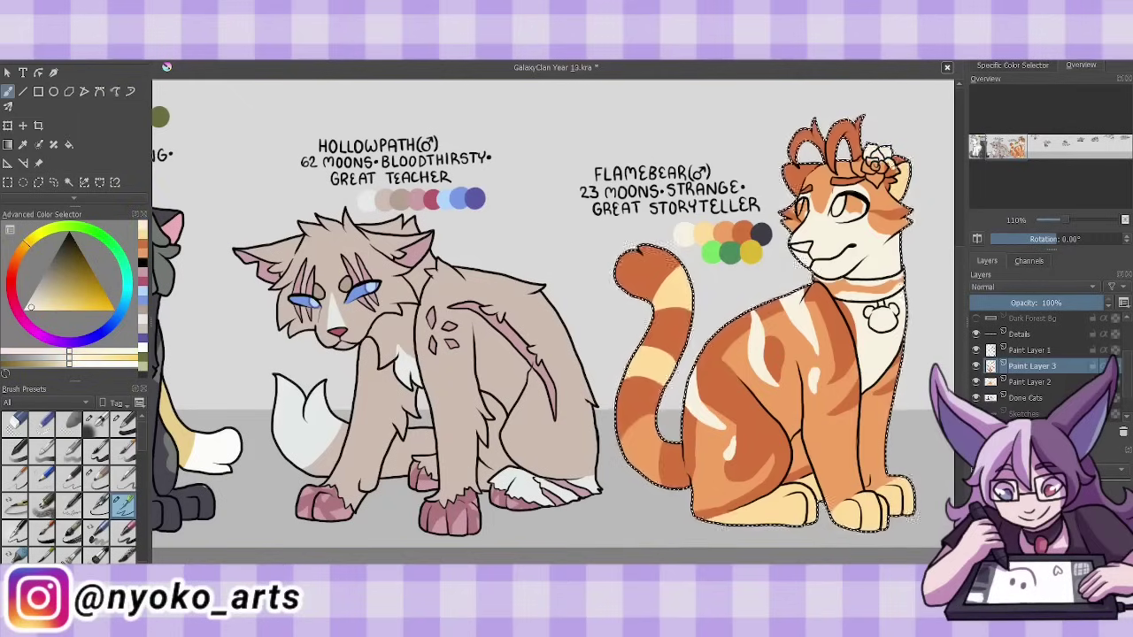
key(ctrl+e)
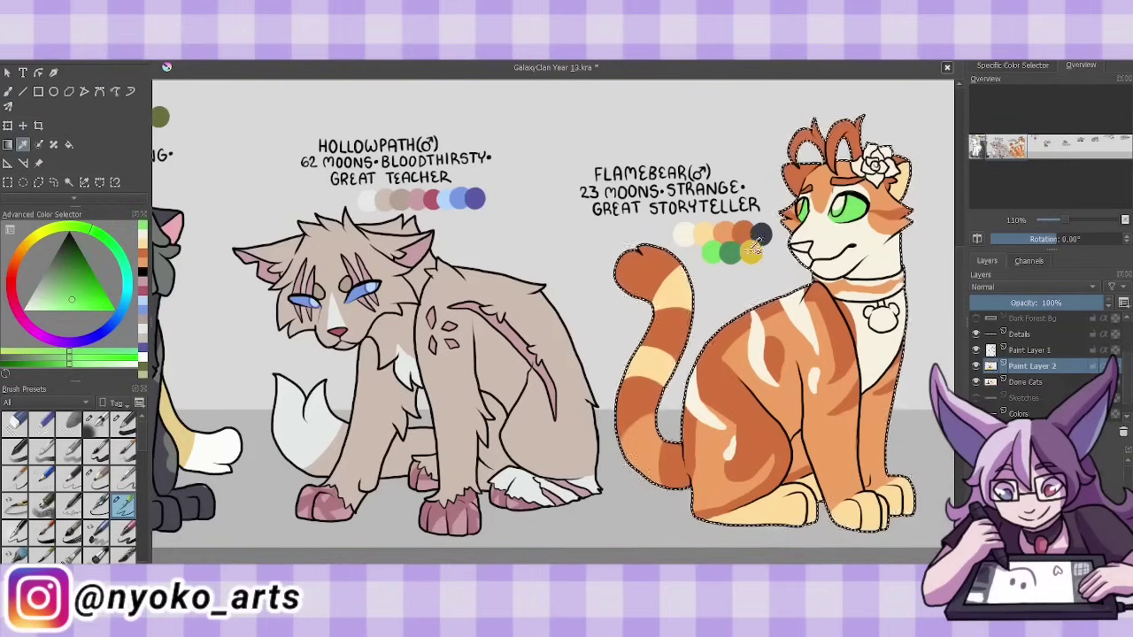
- Color Flamebear's pupils and collar dark green, the nose dark and the charm gold, and save the finished cat
ctrl+click(839, 206)
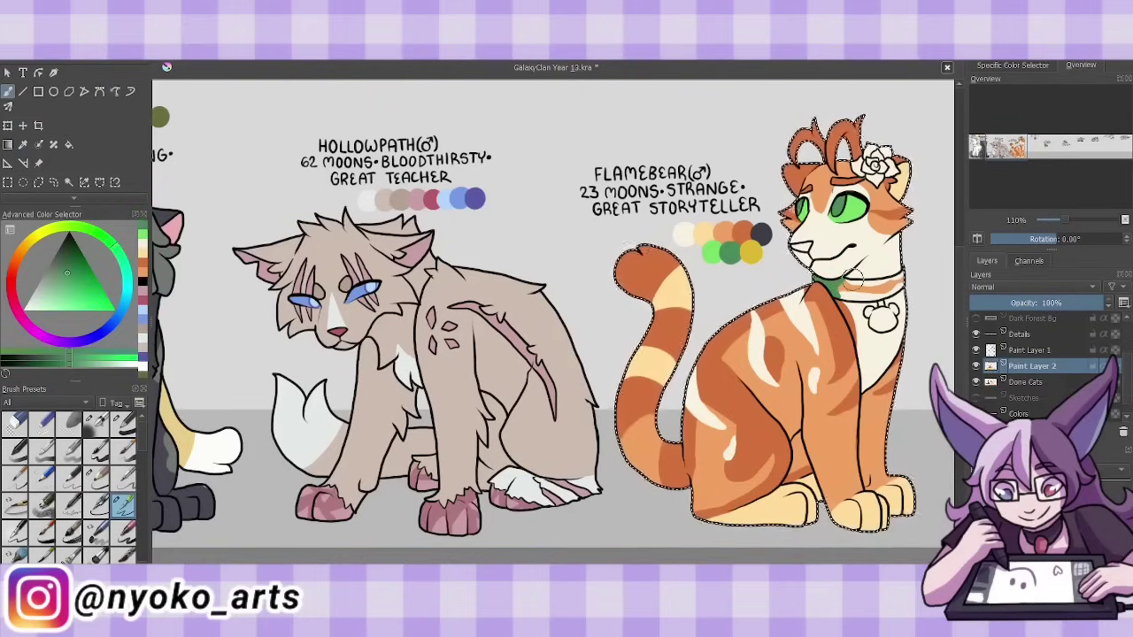
ctrl+click(801, 249)
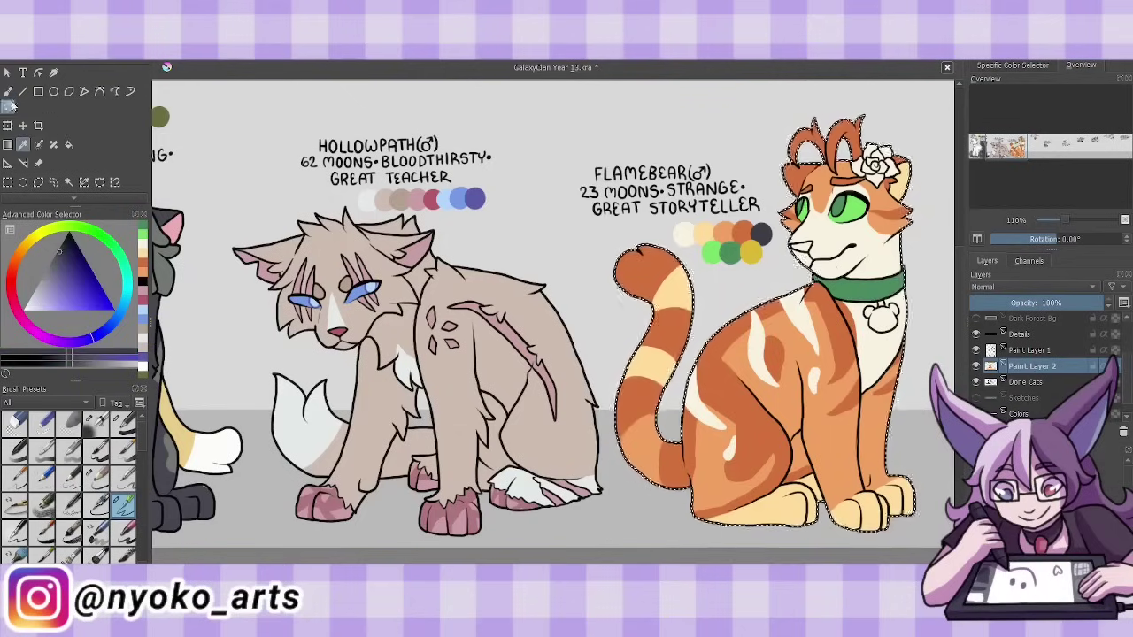
ctrl+click(872, 311)
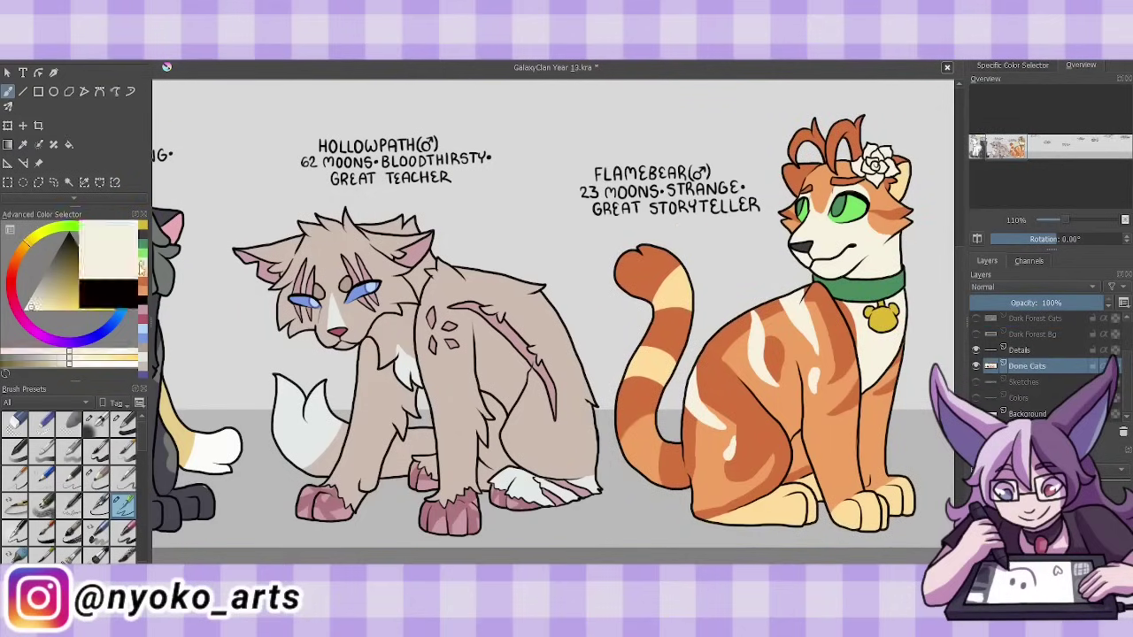
key(ctrl+s)
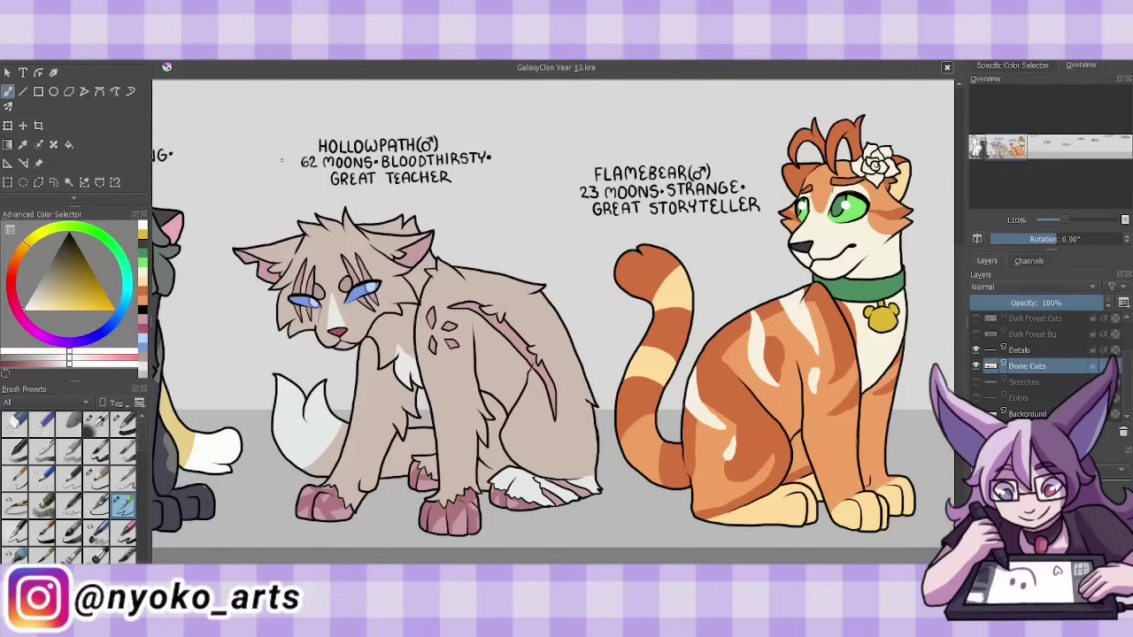
- Ink Beetlepaw's muzzle, fanged mouth, chin and cheek fur over the sketch on a new layer in black
key(d)
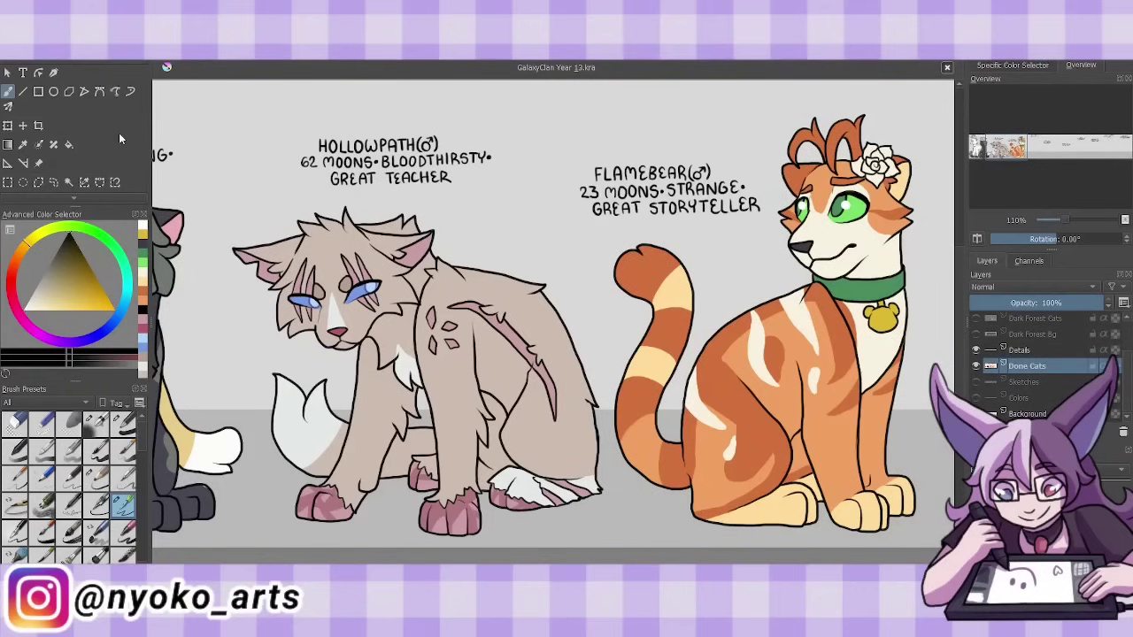
key(Insert)
drag(673, 354, 345, 354)
mouse_move(707, 191)
mouse_down()
mouse_move(747, 229)
mouse_move(706, 283)
mouse_up()
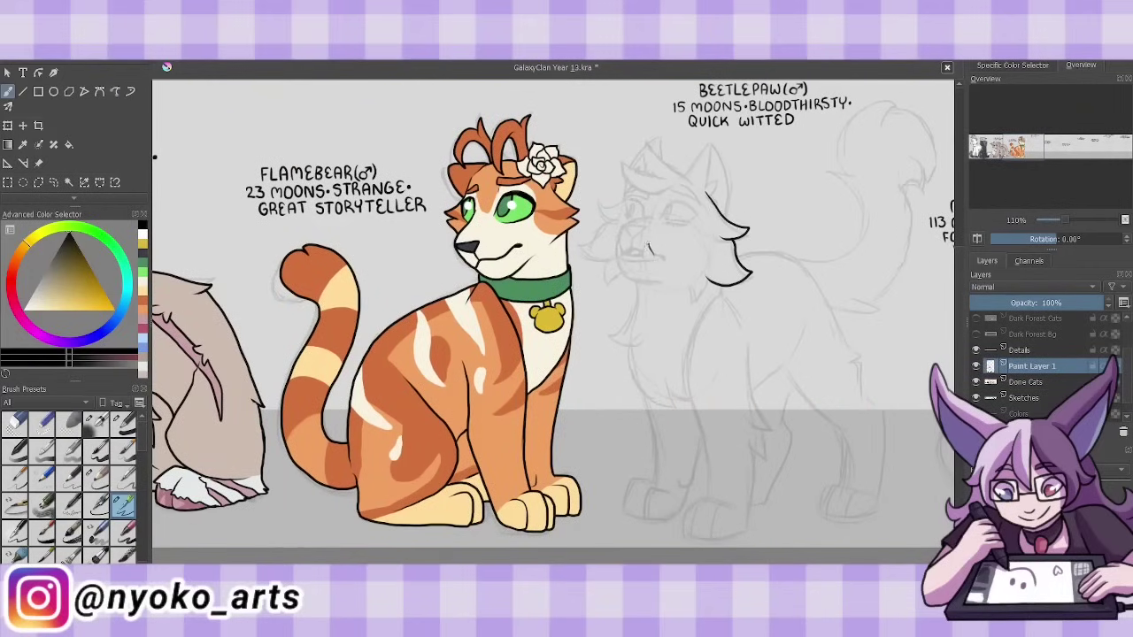
mouse_move(644, 241)
mouse_down()
mouse_move(673, 258)
mouse_move(618, 259)
mouse_move(630, 254)
mouse_up()
mouse_move(618, 243)
mouse_down()
mouse_move(618, 256)
mouse_move(641, 258)
mouse_move(694, 302)
mouse_up()
mouse_move(644, 221)
mouse_down()
mouse_move(619, 241)
mouse_move(645, 235)
mouse_move(644, 252)
mouse_move(632, 253)
mouse_up()
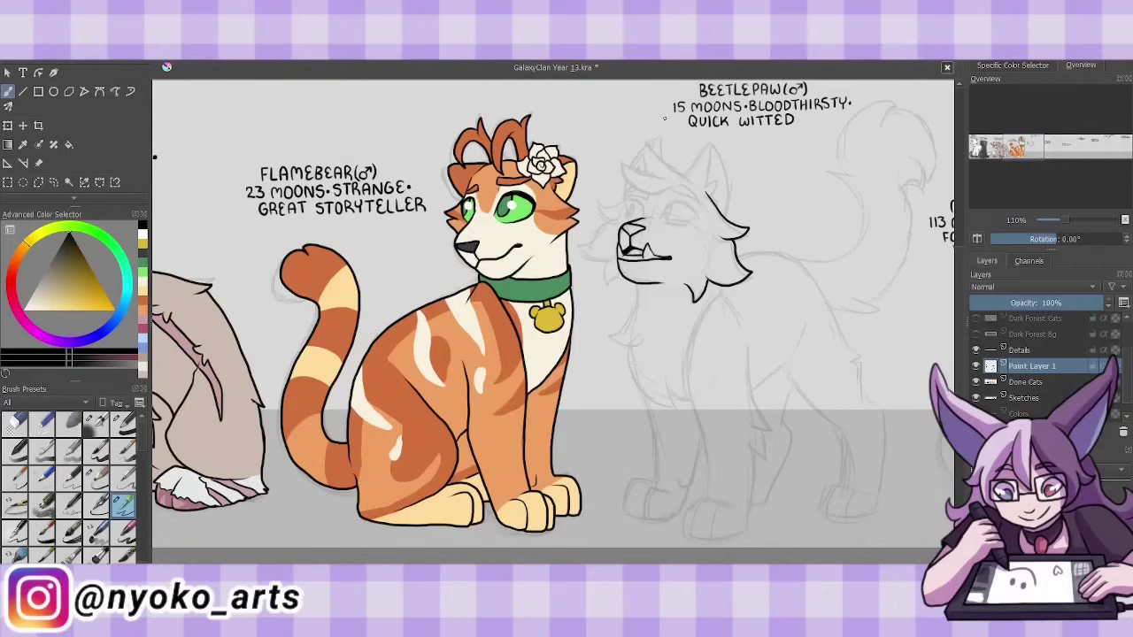
mouse_move(633, 189)
mouse_down()
mouse_move(614, 206)
mouse_move(609, 258)
mouse_move(623, 283)
mouse_up()
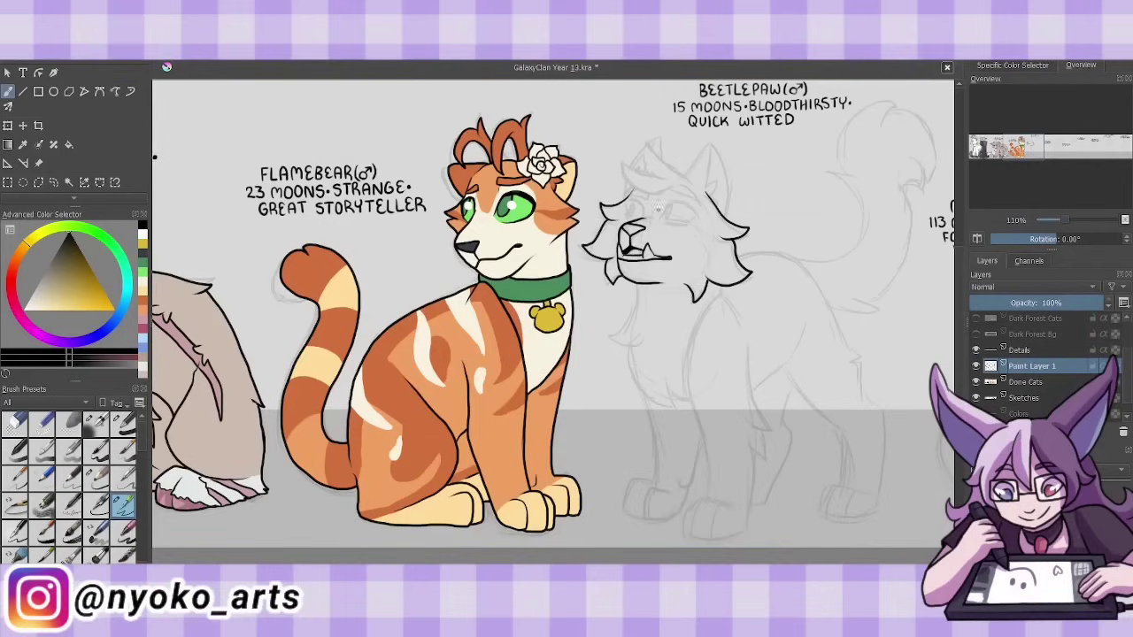
- Ink Beetlepaw's eyes, brows, forehead tuft and both pointed ears
mouse_move(623, 211)
mouse_down()
mouse_move(642, 198)
mouse_move(625, 223)
mouse_move(647, 195)
mouse_move(698, 190)
mouse_move(683, 188)
mouse_up()
mouse_move(671, 202)
mouse_down()
mouse_move(662, 219)
mouse_move(700, 209)
mouse_move(701, 219)
mouse_move(666, 216)
mouse_up()
drag(649, 141, 696, 184)
mouse_move(652, 154)
mouse_down()
mouse_move(623, 177)
mouse_move(667, 196)
mouse_up()
drag(632, 190, 683, 225)
drag(623, 218, 637, 226)
drag(687, 187, 729, 220)
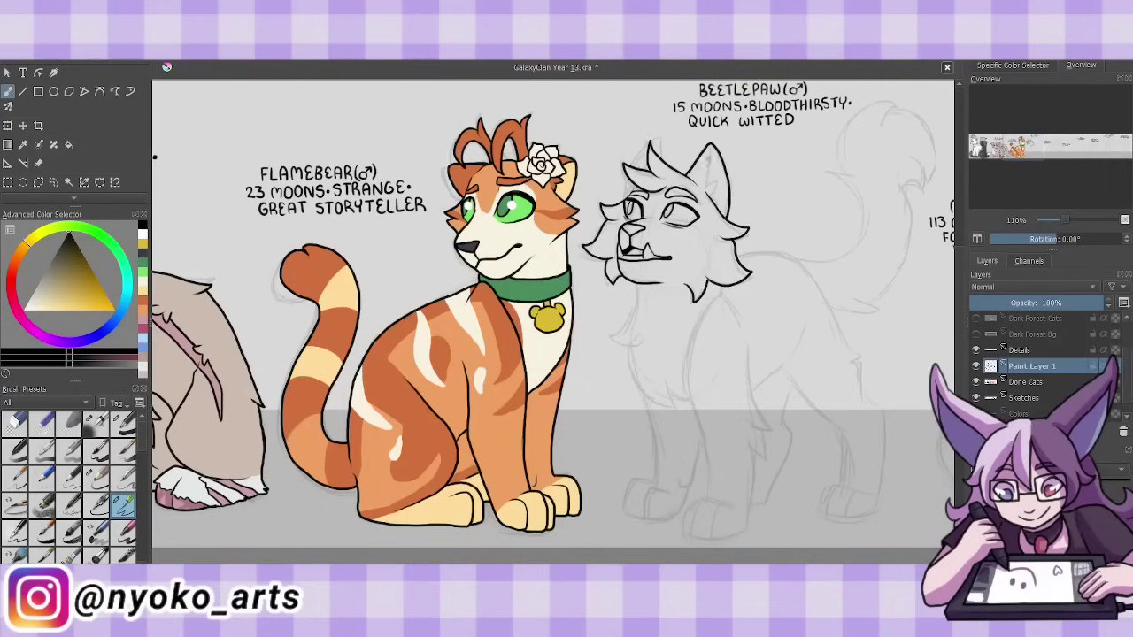
drag(708, 145, 719, 203)
drag(625, 175, 617, 199)
drag(655, 139, 628, 167)
- Ink Beetlepaw's furry chest, front legs and front paws
drag(613, 285, 673, 409)
drag(673, 409, 694, 378)
mouse_move(739, 294)
mouse_down()
mouse_move(697, 437)
mouse_move(736, 520)
mouse_move(762, 453)
mouse_move(746, 348)
mouse_up()
drag(715, 498, 705, 507)
drag(699, 497, 688, 536)
drag(701, 437, 688, 489)
drag(691, 477, 644, 519)
mouse_move(661, 478)
mouse_down()
mouse_move(625, 489)
mouse_move(635, 519)
mouse_move(625, 509)
mouse_up()
key(ctrl+z)
drag(625, 508, 642, 520)
- Ink Beetlepaw's belly, back, hind legs and hind paw
drag(659, 482, 645, 392)
drag(755, 391, 792, 344)
mouse_move(740, 262)
mouse_down()
mouse_move(832, 320)
mouse_move(857, 359)
mouse_move(875, 512)
mouse_up()
mouse_move(776, 365)
mouse_down()
mouse_move(839, 483)
mouse_move(873, 517)
mouse_move(843, 520)
mouse_move(872, 521)
mouse_up()
key(ctrl+z)
mouse_move(848, 483)
mouse_down()
mouse_move(823, 495)
mouse_move(821, 519)
mouse_up()
drag(825, 485, 814, 515)
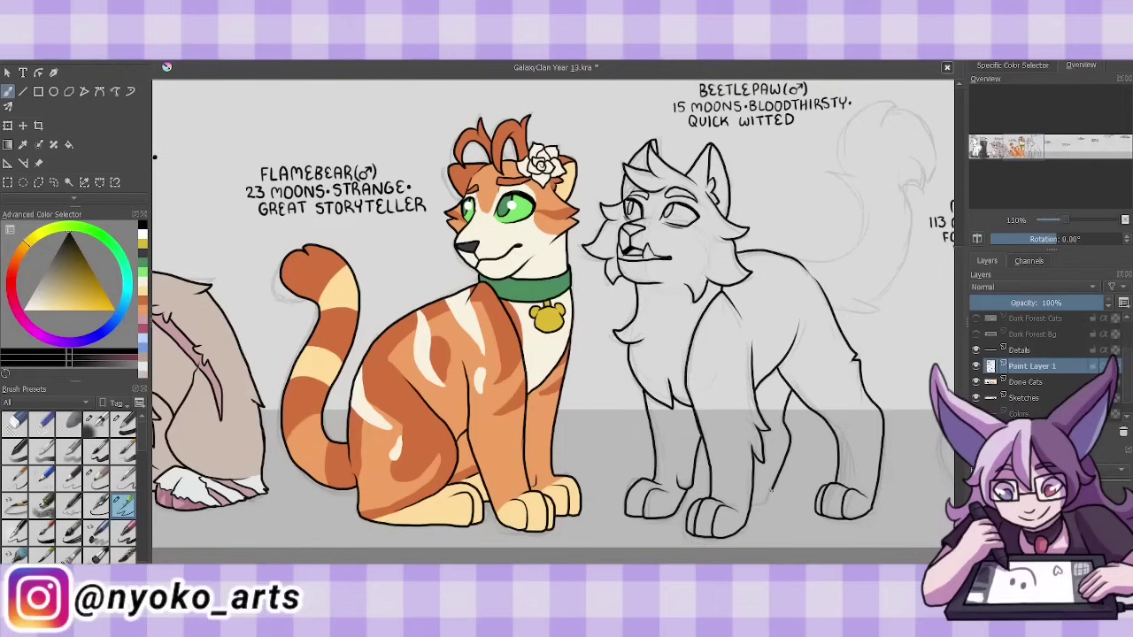
- Ink Beetlepaw's raised bushy tail and save the file
mouse_move(798, 265)
mouse_down()
mouse_move(818, 261)
mouse_move(839, 140)
mouse_move(933, 179)
mouse_move(912, 235)
mouse_move(835, 309)
mouse_up()
drag(906, 185, 926, 177)
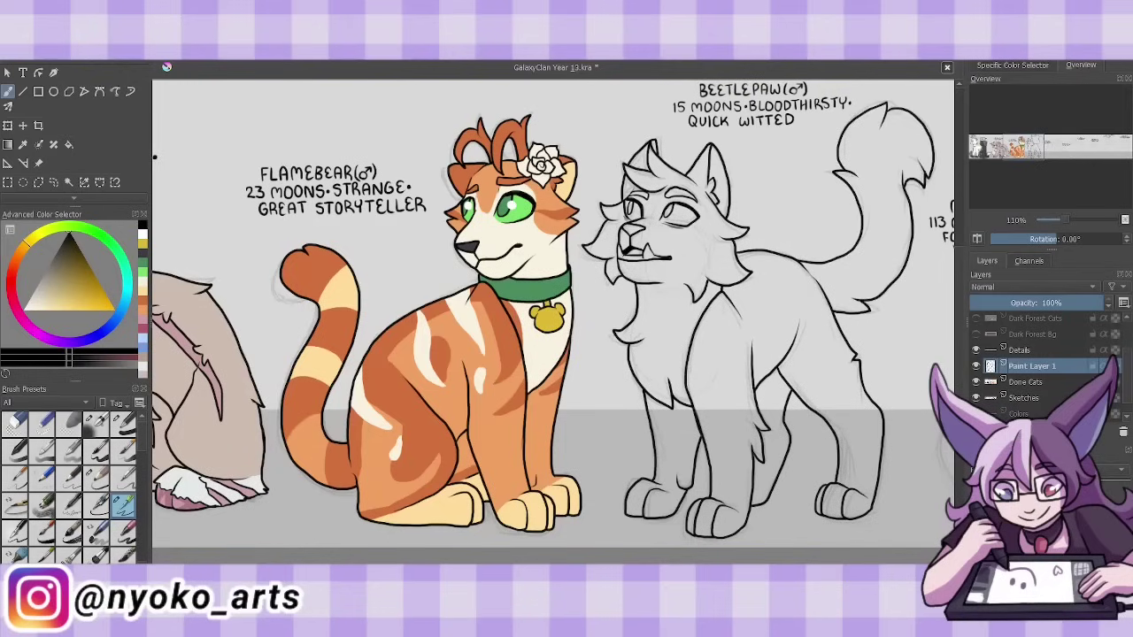
key(ctrl+s)
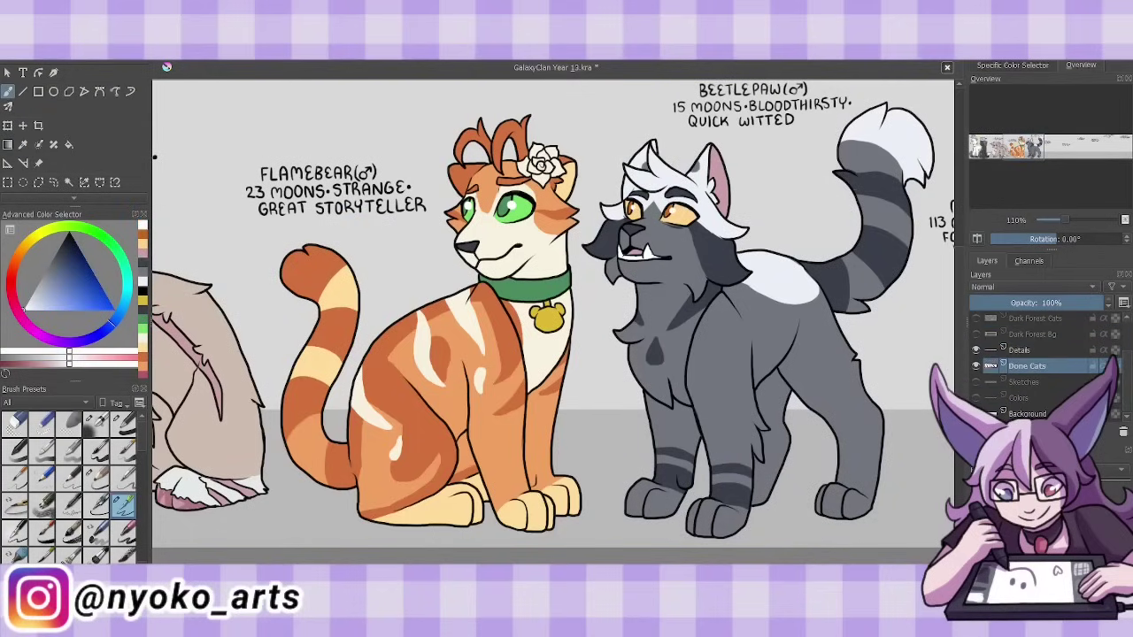
key(ctrl+s)
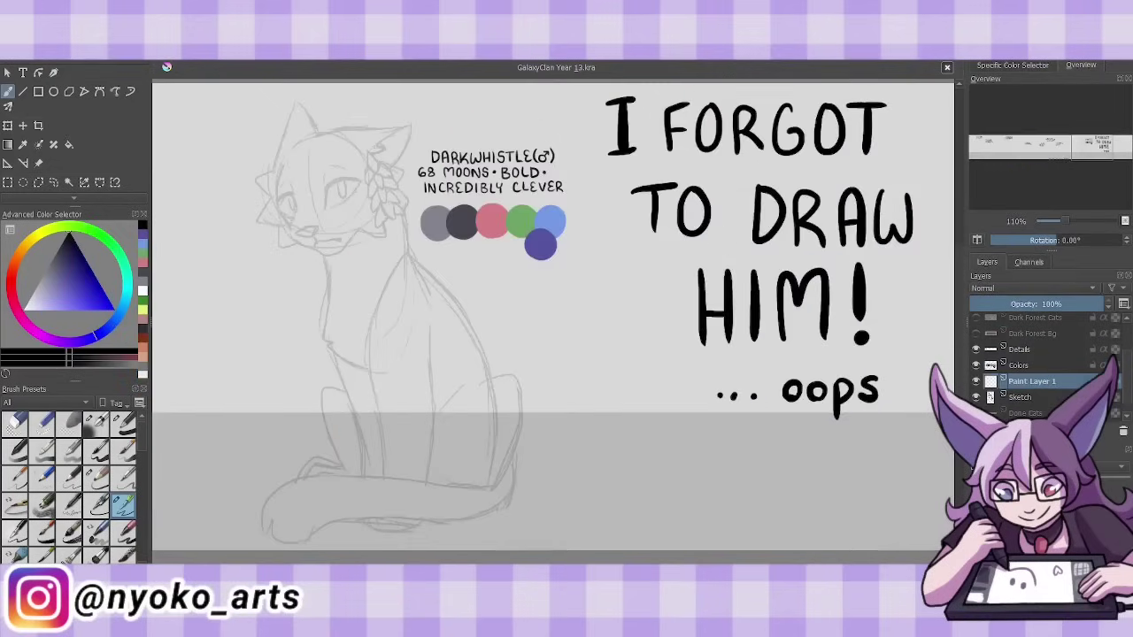
- Ink Darkwhistle's leaf ornament, head outline, ears, muzzle and eyes over the sketch
mouse_move(368, 156)
mouse_down()
mouse_move(397, 199)
mouse_move(383, 223)
mouse_up()
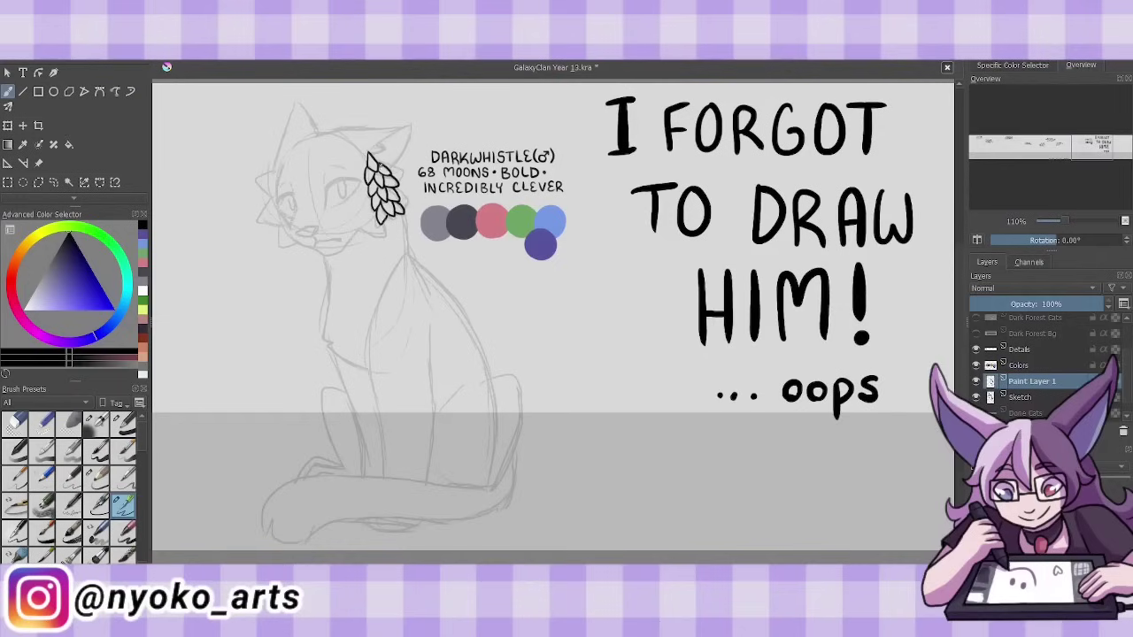
mouse_move(367, 155)
mouse_down()
mouse_move(403, 208)
mouse_move(359, 233)
mouse_move(288, 228)
mouse_move(330, 239)
mouse_move(305, 229)
mouse_move(280, 170)
mouse_move(299, 246)
mouse_move(353, 133)
mouse_move(414, 140)
mouse_up()
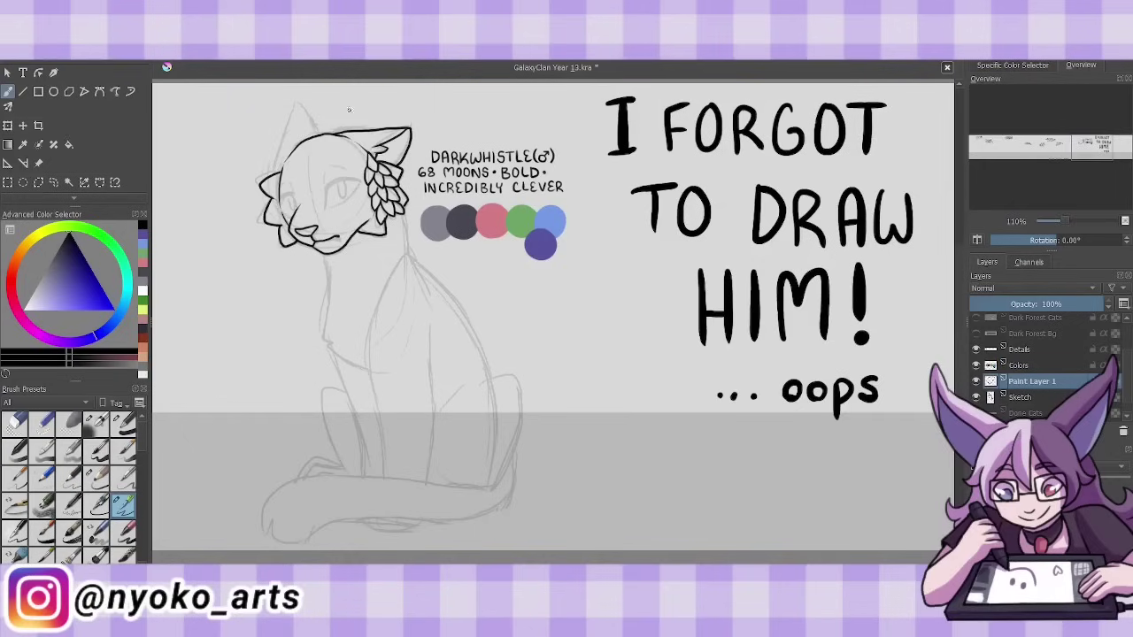
mouse_move(276, 174)
mouse_down()
mouse_move(323, 134)
mouse_move(327, 189)
mouse_up()
mouse_move(332, 168)
mouse_down()
mouse_move(358, 181)
mouse_move(354, 205)
mouse_move(347, 197)
mouse_up()
drag(285, 205, 296, 195)
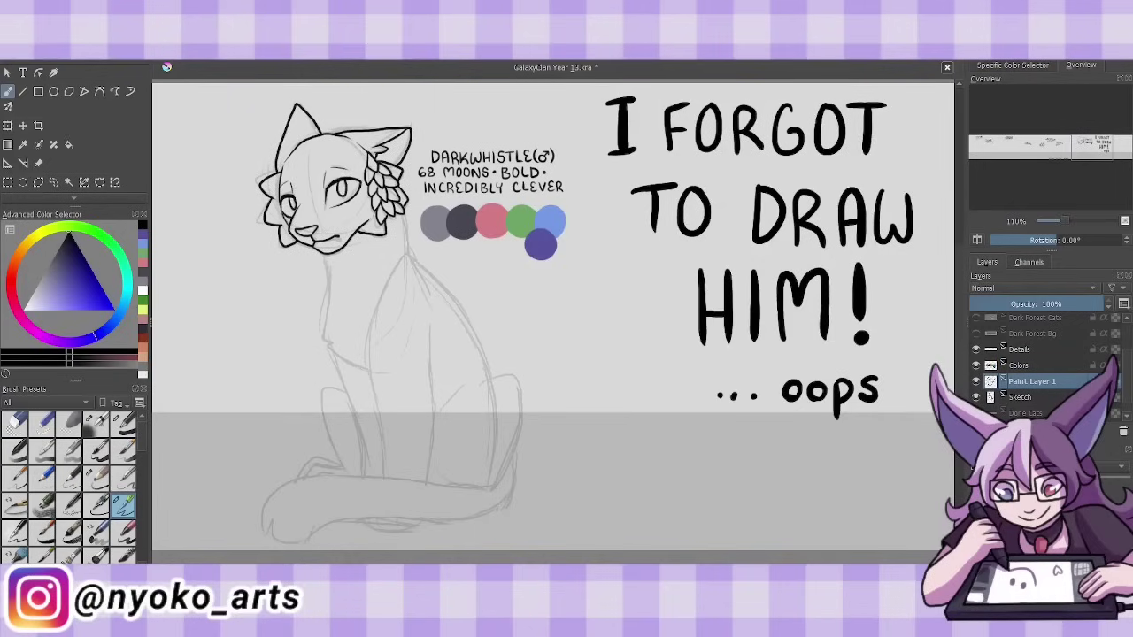
- Ink Darkwhistle's chest, wrapped tail, haunch and near front leg
mouse_move(324, 253)
mouse_down()
mouse_move(334, 345)
mouse_move(370, 372)
mouse_up()
mouse_move(511, 464)
mouse_down()
mouse_move(276, 520)
mouse_move(429, 516)
mouse_move(512, 460)
mouse_move(467, 386)
mouse_up()
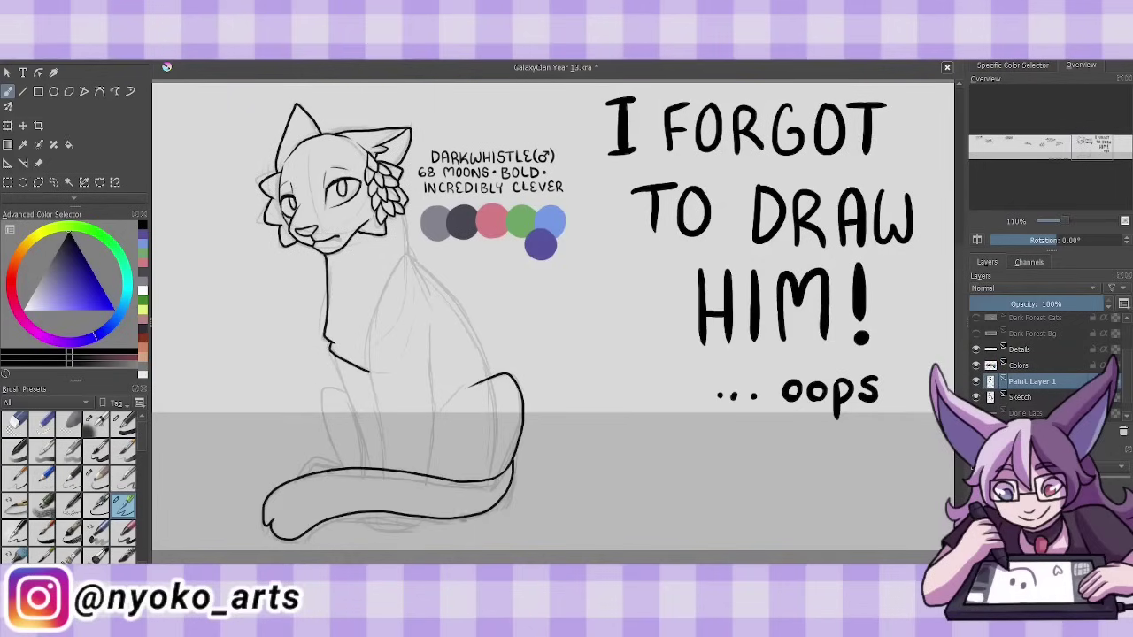
drag(429, 473, 430, 323)
drag(362, 354, 382, 469)
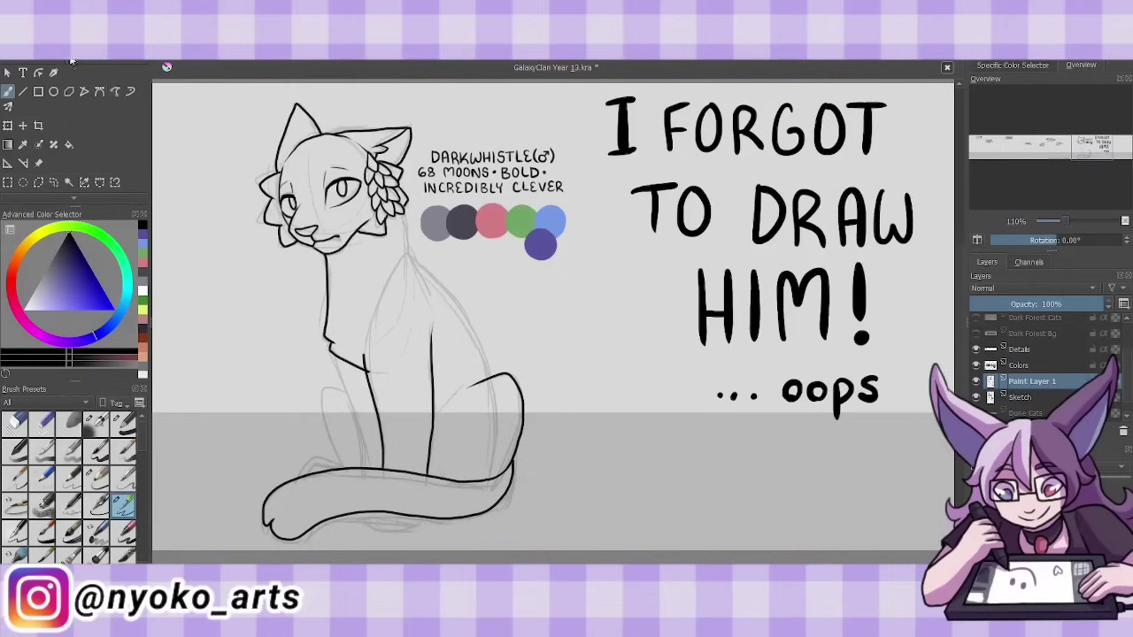
- Ink Darkwhistle's shoulder, neck, back and far front leg, redoing the last unsatisfactory stroke
key(ctrl+z)
mouse_move(405, 259)
mouse_down()
mouse_move(379, 469)
mouse_move(431, 301)
mouse_up()
drag(365, 368, 377, 383)
mouse_move(404, 213)
mouse_down()
mouse_move(409, 260)
mouse_move(496, 378)
mouse_up()
drag(335, 356, 366, 467)
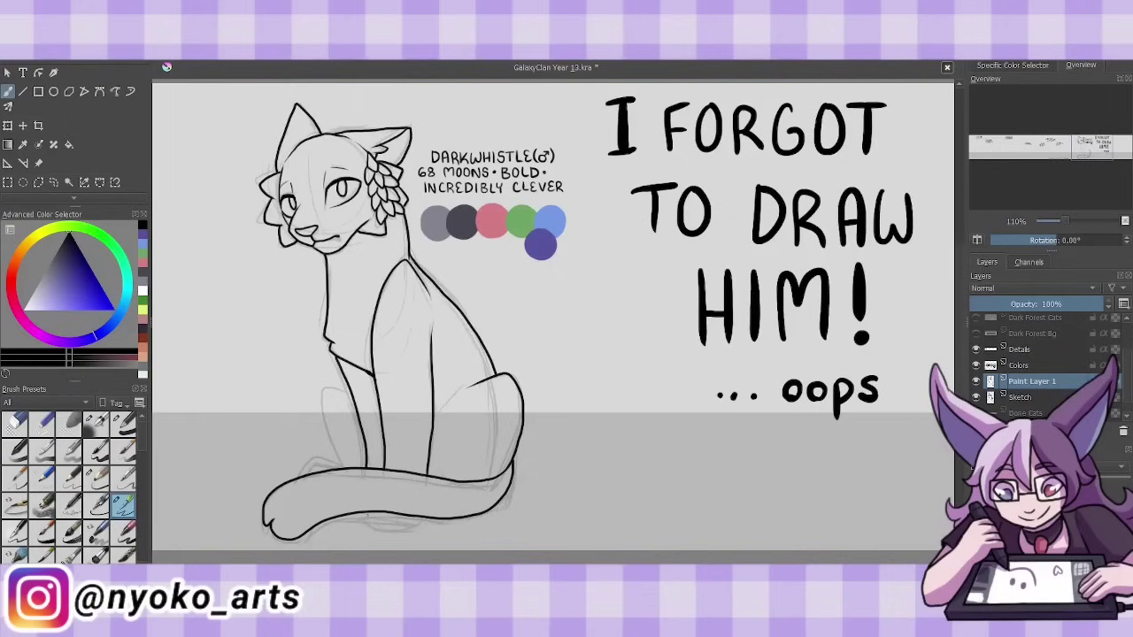
- Ink Darkwhistle's paws below and behind the tail and the far hind leg
drag(364, 511, 401, 533)
key(ctrl+z)
drag(398, 521, 430, 531)
drag(340, 523, 363, 518)
mouse_move(347, 391)
mouse_down()
mouse_move(326, 413)
mouse_move(329, 466)
mouse_up()
drag(298, 472, 339, 460)
key(ctrl+z)
- Remove the handwritten "I forgot to draw him" note and fill Darkwhistle's silhouette with dark grey on a layer below the lines
mouse_move(885, 390)
mouse_down()
mouse_move(804, 374)
mouse_move(663, 151)
mouse_move(796, 310)
mouse_up()
click(123, 423)
key(shift+BackSpace)
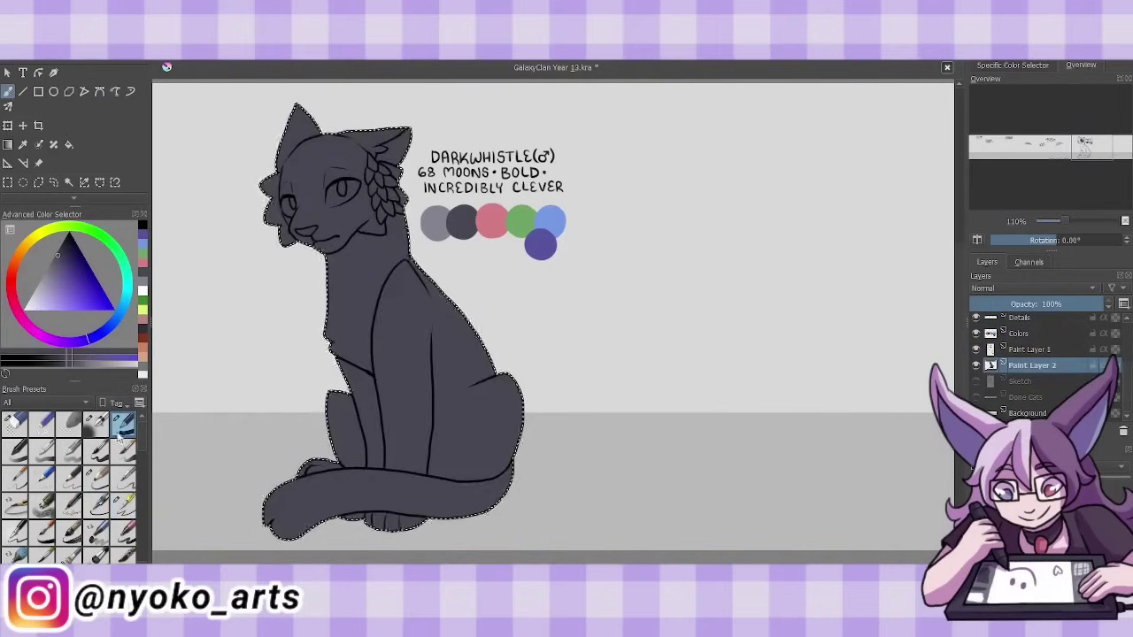
- Paint Darkwhistle's lighter grey markings on the face, ears, neck, body, leg bands and tail bands
click(123, 505)
drag(400, 232, 431, 289)
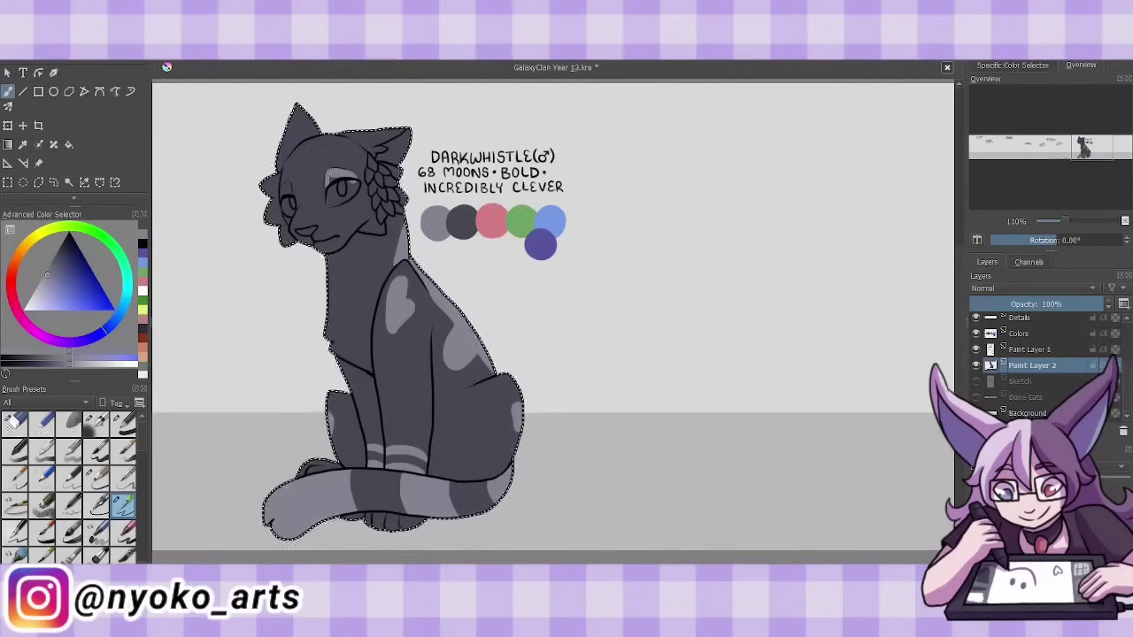
drag(329, 182, 384, 196)
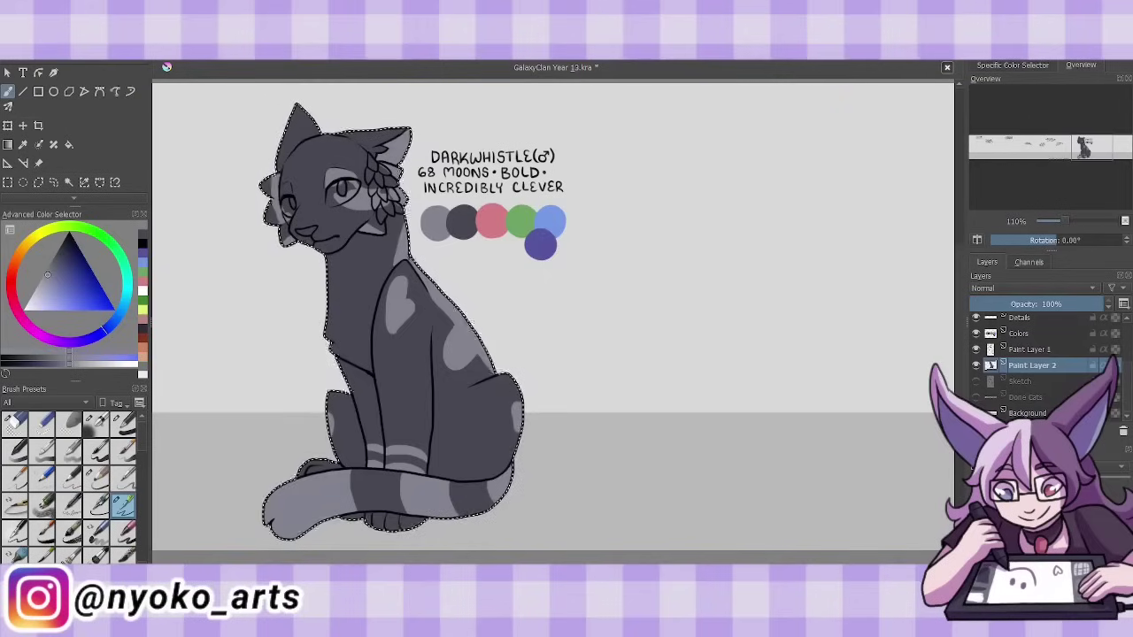
- Color Darkwhistle's nose pink and the leaf ornament green using the swatch colors
ctrl+click(491, 220)
drag(301, 230, 310, 233)
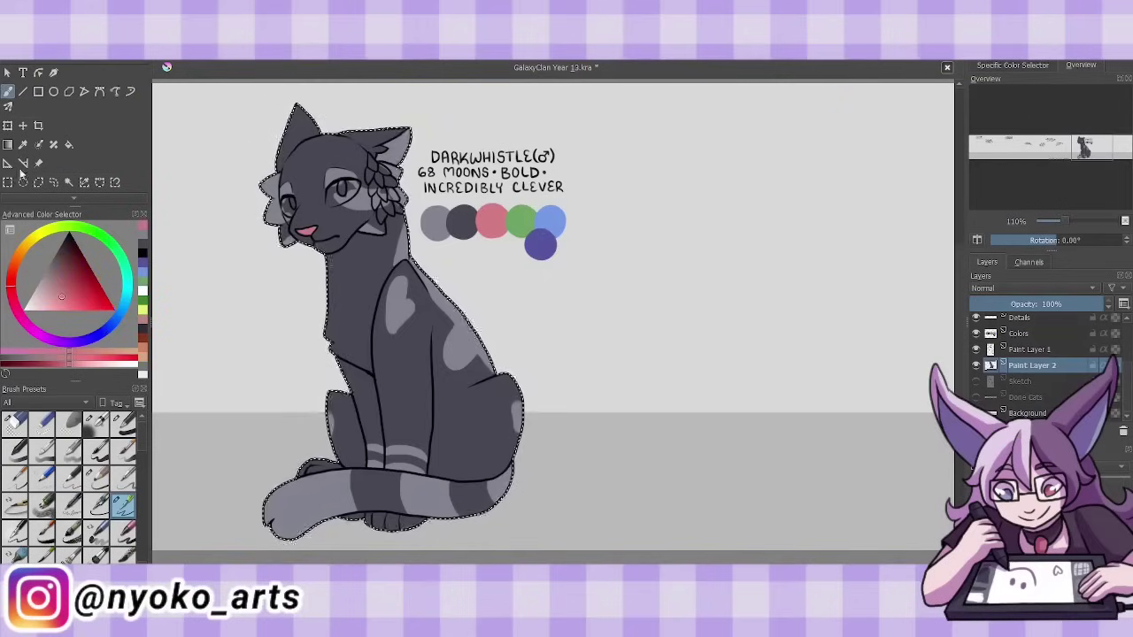
ctrl+click(520, 220)
drag(370, 162, 386, 185)
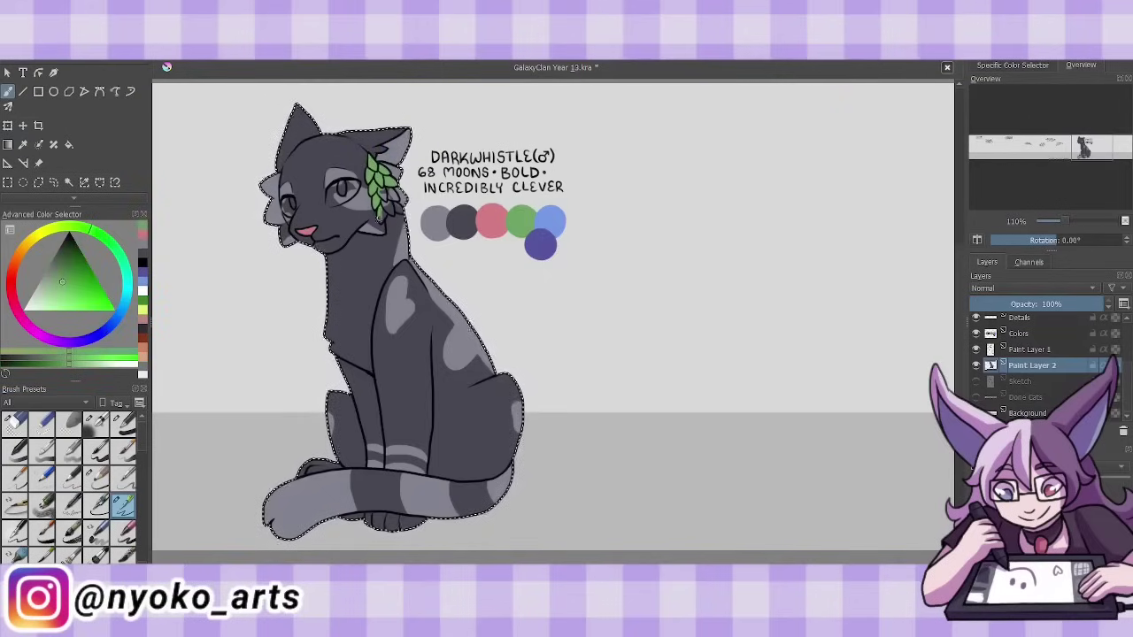
- Color Darkwhistle's eyes blue with purple pupils
ctrl+click(340, 207)
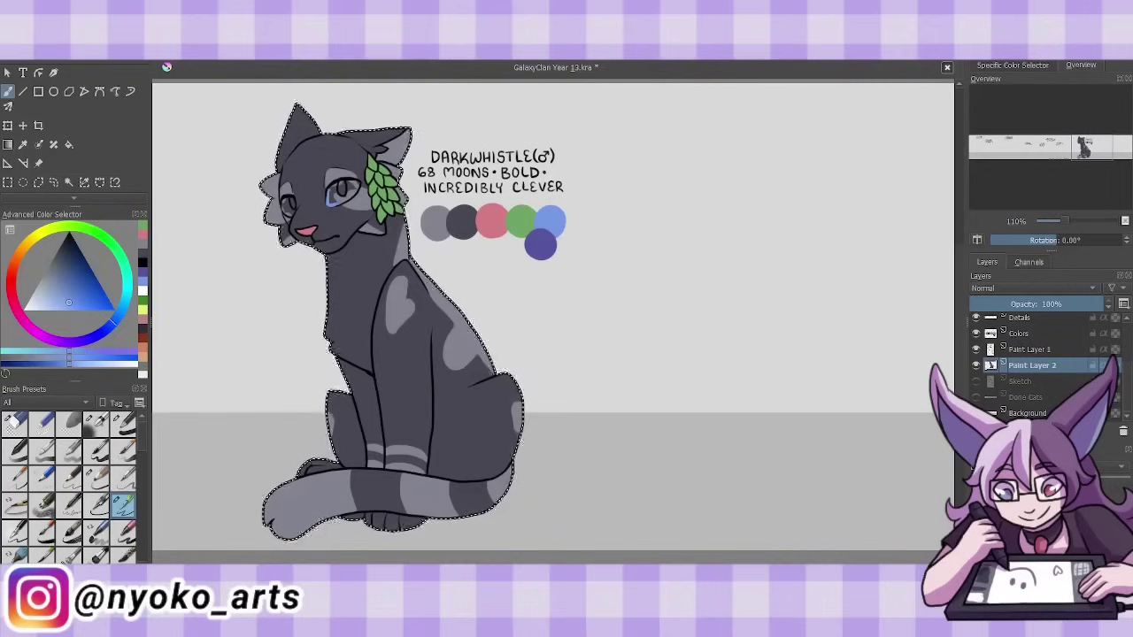
ctrl+click(342, 189)
drag(285, 202, 293, 207)
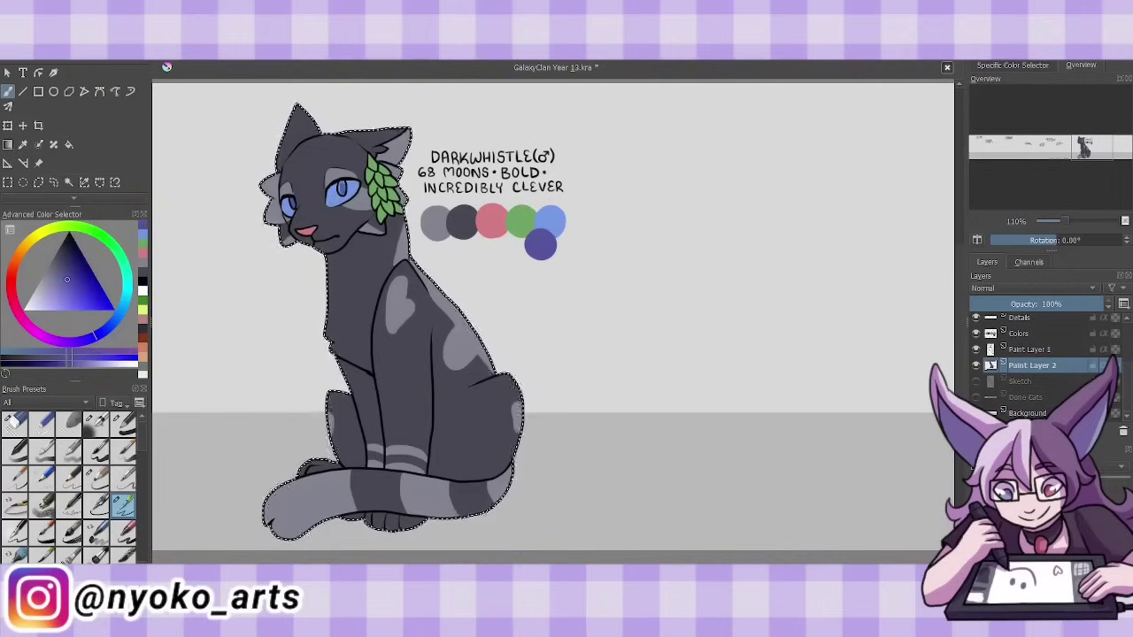
- Remove the color swatches beside Darkwhistle and combine the finished cat's lines, colors and caption on one layer
key(Page_Up)
key(shift+Delete)
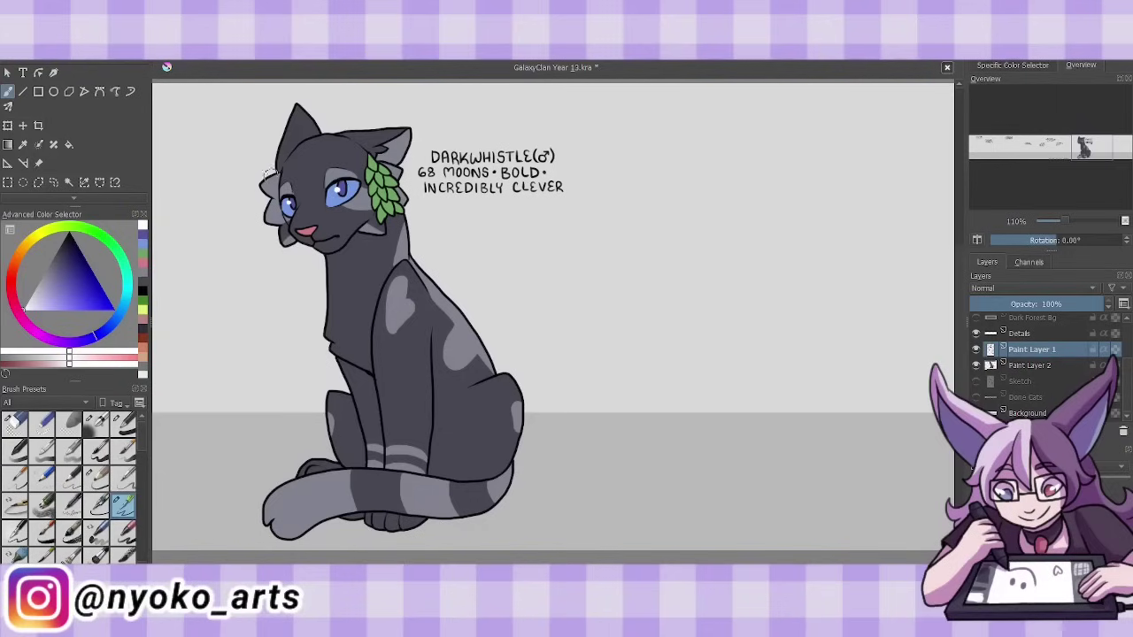
key(shift+Delete)
key(shift+Delete)
- Handwrite a black note starting with "SORRY" in the empty area beside Darkwhistle
key(d)
mouse_move(660, 157)
mouse_down()
mouse_move(640, 179)
mouse_move(740, 155)
mouse_up()
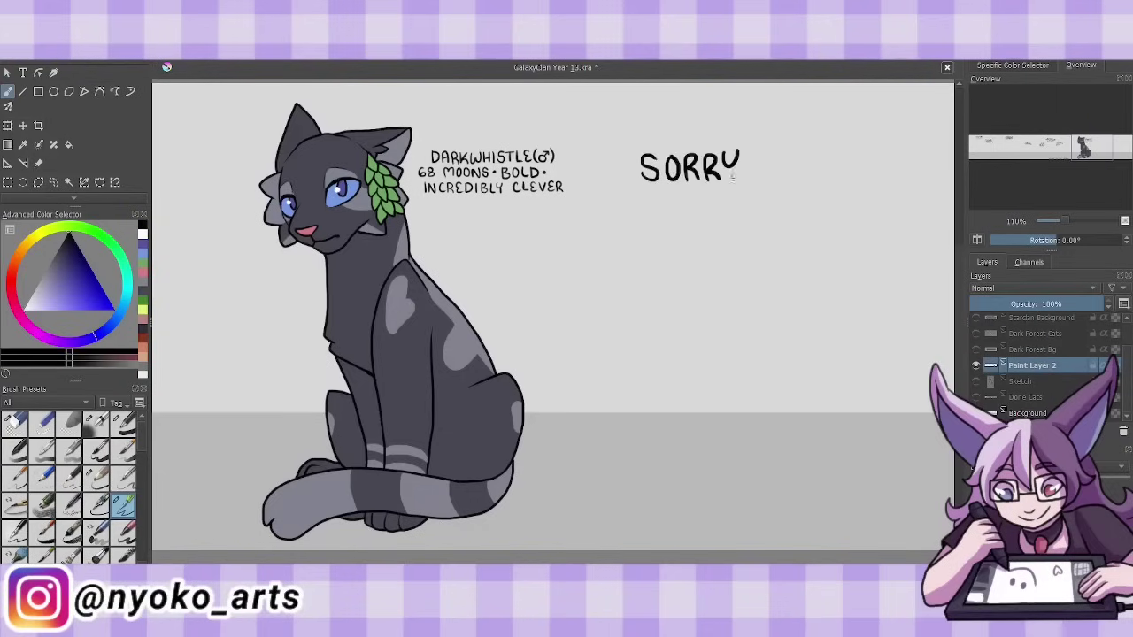
drag(612, 211, 692, 238)
drag(698, 224, 718, 224)
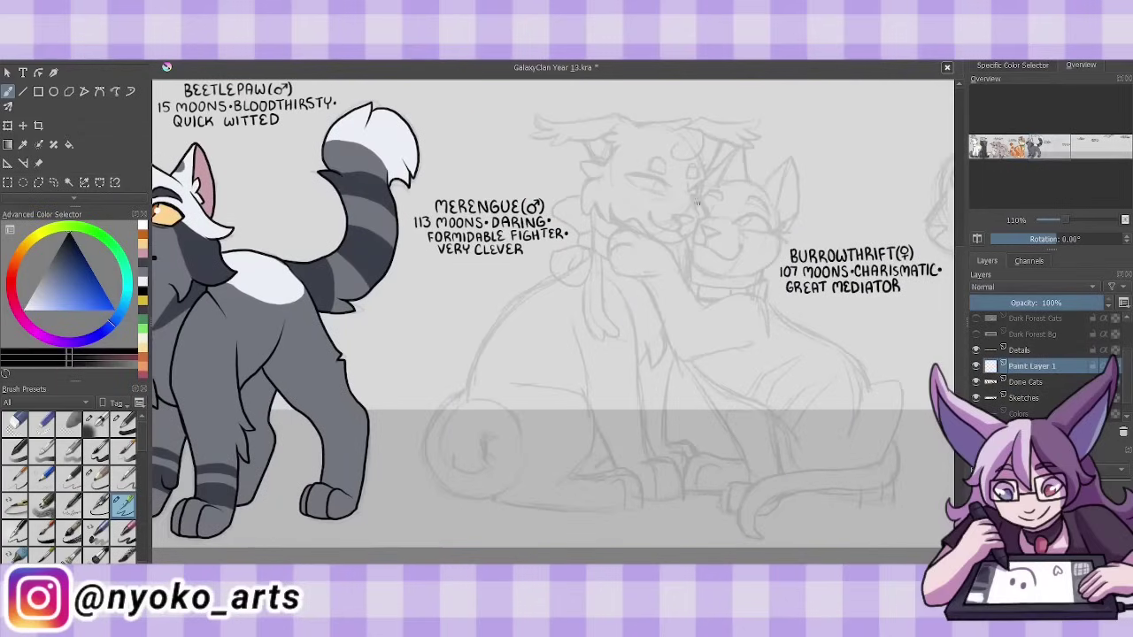
- Ink Burrowthrift's hugging foreleg and paw, Merengue's muzzle and the outline of Burrowthrift's face
mouse_move(650, 214)
mouse_down()
mouse_move(698, 223)
mouse_move(625, 276)
mouse_move(734, 351)
mouse_up()
drag(671, 244, 705, 306)
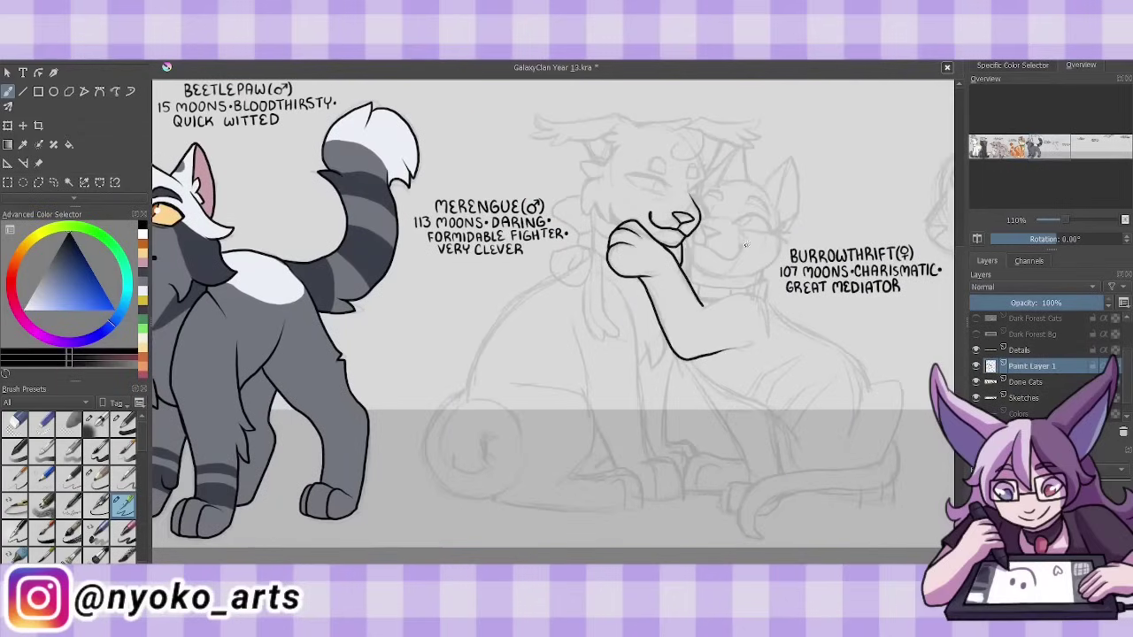
mouse_move(687, 234)
mouse_down()
mouse_move(721, 265)
mouse_move(746, 258)
mouse_move(777, 272)
mouse_up()
mouse_move(713, 175)
mouse_down()
mouse_move(746, 181)
mouse_move(706, 177)
mouse_move(700, 159)
mouse_move(694, 189)
mouse_up()
- Ink Merengue's eyes, brows, cheek fur and the side of the head
mouse_move(625, 175)
mouse_down()
mouse_move(666, 193)
mouse_move(670, 184)
mouse_up()
drag(650, 178, 667, 157)
drag(623, 205, 609, 223)
drag(614, 175, 583, 213)
drag(625, 140, 584, 177)
- Ink Merengue's folded, tufted ears and the top of the head
drag(669, 159, 721, 128)
mouse_move(717, 147)
mouse_down()
mouse_move(759, 134)
mouse_move(758, 122)
mouse_up()
mouse_move(719, 143)
mouse_down()
mouse_move(715, 165)
mouse_move(695, 161)
mouse_up()
drag(693, 121, 536, 121)
mouse_move(533, 134)
mouse_down()
mouse_move(627, 144)
mouse_move(605, 149)
mouse_up()
drag(593, 142, 584, 161)
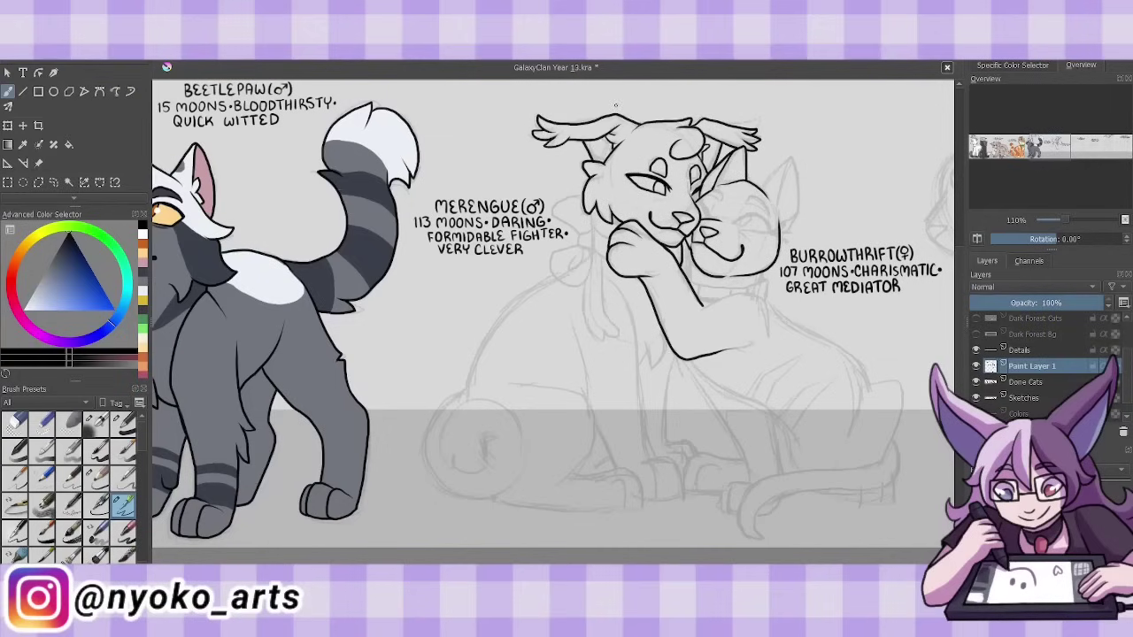
- Ink the bow and trailing ribbon at Merengue's neck and the front edge of the near foreleg
mouse_move(577, 229)
mouse_down()
mouse_move(607, 246)
mouse_move(591, 259)
mouse_up()
mouse_move(595, 255)
mouse_down()
mouse_move(571, 282)
mouse_move(584, 280)
mouse_up()
mouse_move(580, 195)
mouse_down()
mouse_move(565, 230)
mouse_move(579, 232)
mouse_up()
drag(588, 265, 598, 337)
drag(605, 266, 655, 457)
- Ink Burrowthrift's brows, eyes, lashes and facial details
drag(724, 190, 707, 202)
drag(708, 200, 700, 219)
drag(733, 216, 770, 212)
drag(701, 189, 694, 202)
drag(735, 241, 777, 229)
mouse_move(768, 225)
mouse_down()
mouse_move(784, 234)
mouse_move(752, 225)
mouse_up()
drag(773, 232, 786, 239)
drag(745, 214, 770, 194)
drag(734, 228, 747, 237)
- Ink Burrowthrift's near pointed ear and the collar around the neck
drag(761, 189, 792, 161)
mouse_move(792, 163)
mouse_down()
mouse_move(799, 220)
mouse_move(784, 228)
mouse_up()
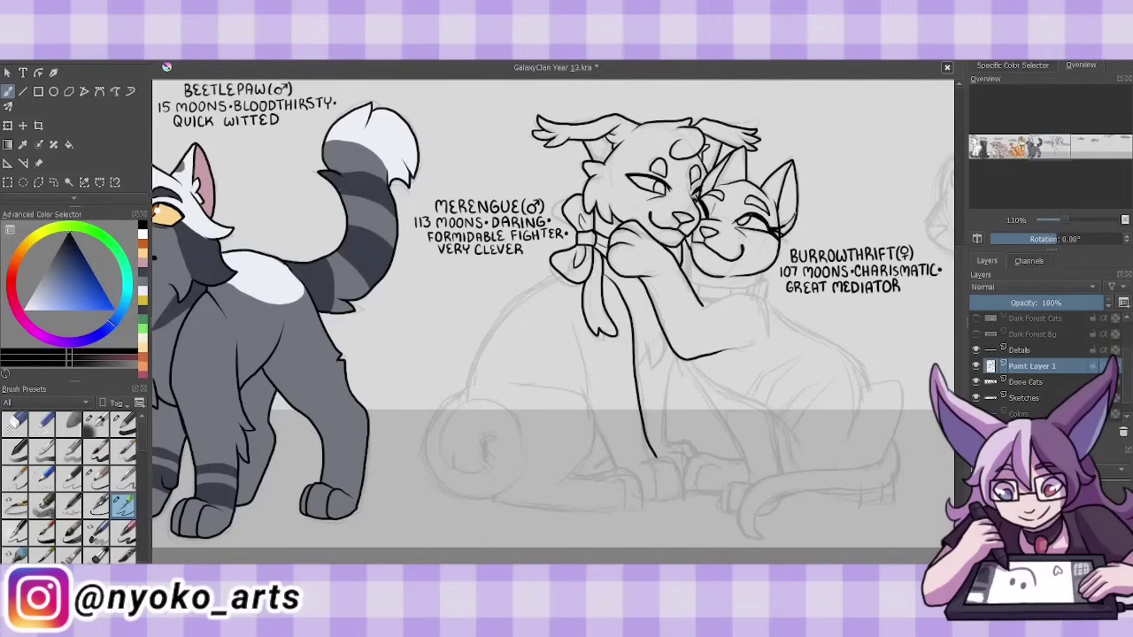
mouse_move(687, 277)
mouse_down()
mouse_move(770, 281)
mouse_move(766, 297)
mouse_up()
drag(704, 305, 699, 329)
drag(698, 285, 715, 303)
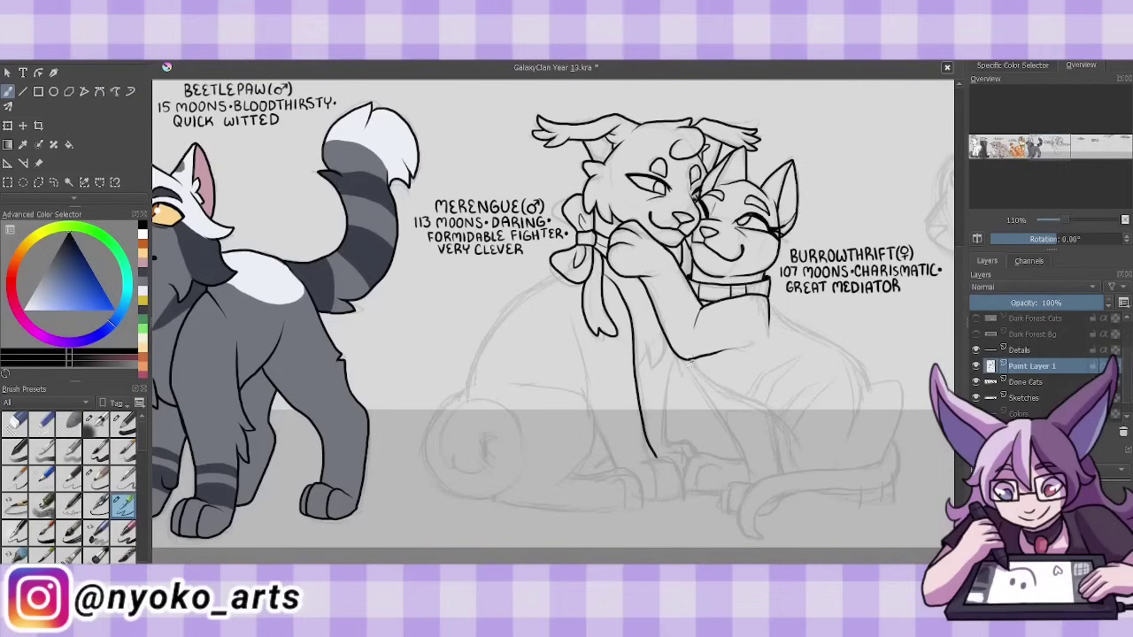
- Ink Burrowthrift's underside and the two long scars on the flank
drag(689, 357, 756, 402)
drag(754, 400, 803, 354)
mouse_move(778, 371)
mouse_down()
mouse_move(770, 409)
mouse_move(835, 381)
mouse_up()
drag(777, 416, 792, 452)
- Ink Merengue's chest fur, near front leg, elbow and thigh lines
mouse_move(570, 325)
mouse_down()
mouse_move(592, 431)
mouse_move(616, 469)
mouse_up()
mouse_move(635, 345)
mouse_down()
mouse_move(646, 372)
mouse_move(665, 368)
mouse_up()
drag(524, 375, 584, 403)
drag(592, 432, 554, 479)
- Ink Merengue's paws, underside, back, curled tail and far front leg
drag(492, 503, 623, 509)
drag(574, 469, 642, 506)
drag(646, 458, 680, 499)
mouse_move(495, 453)
mouse_down()
mouse_move(453, 471)
mouse_move(522, 442)
mouse_move(483, 461)
mouse_up()
mouse_move(563, 276)
mouse_down()
mouse_move(462, 402)
mouse_move(478, 499)
mouse_move(526, 429)
mouse_up()
drag(594, 459, 611, 469)
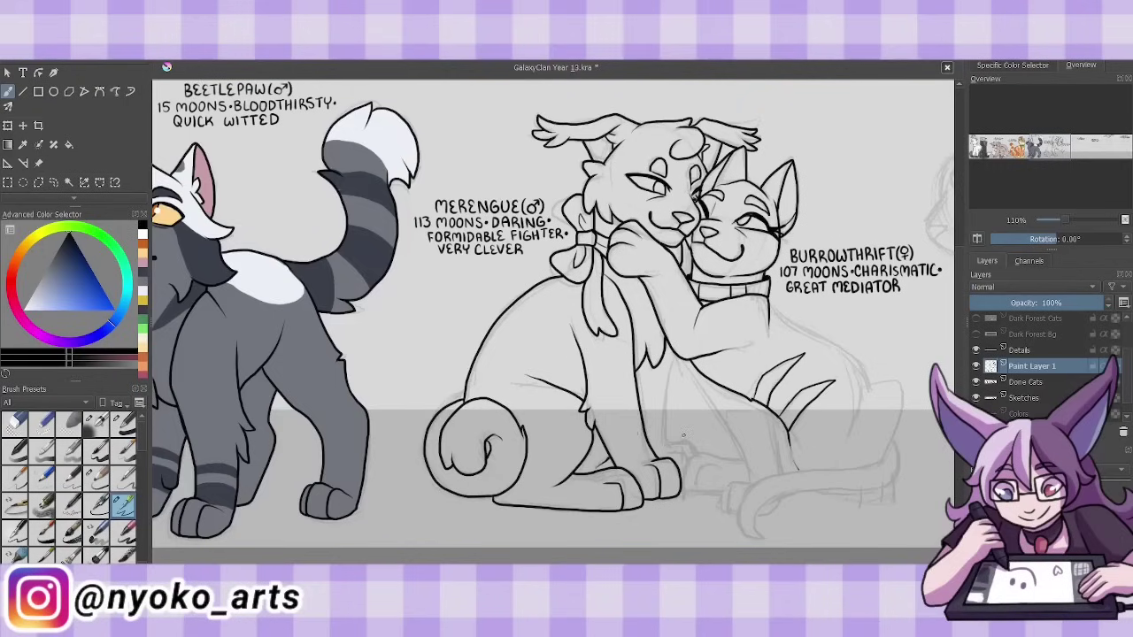
drag(669, 352, 675, 446)
- Ink Burrowthrift's long tail, back and rump
mouse_move(860, 466)
mouse_down()
mouse_move(892, 453)
mouse_move(754, 536)
mouse_up()
drag(900, 462, 770, 501)
drag(770, 303, 826, 346)
drag(851, 386, 871, 433)
drag(823, 344, 902, 460)
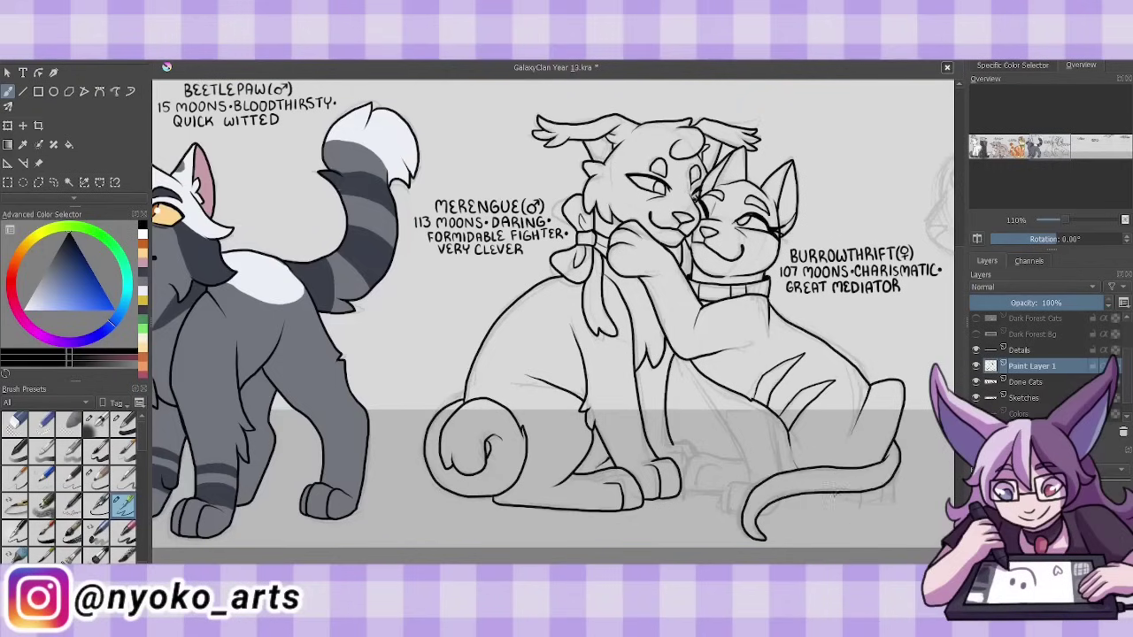
- Ink Burrowthrift's hind paw, front legs and front paws
drag(832, 504, 890, 485)
mouse_move(752, 361)
mouse_down()
mouse_move(687, 489)
mouse_move(749, 517)
mouse_up()
drag(759, 501, 778, 518)
drag(770, 412, 787, 478)
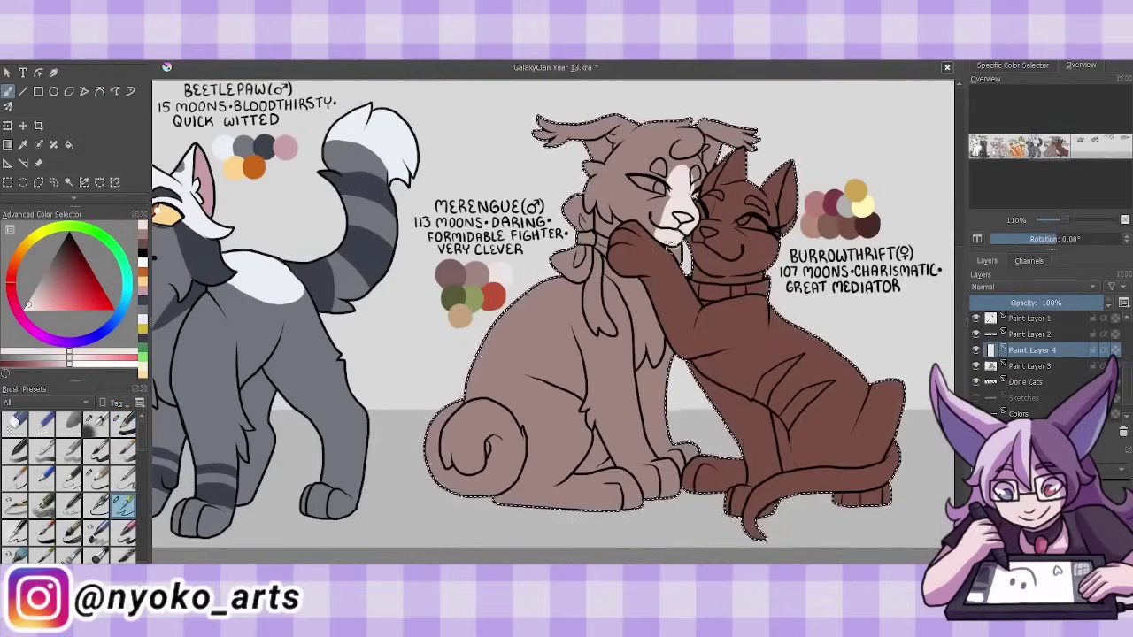
- Paint Merengue's off-white face, chest, back, paw and tail patches and the darker brown spots on the coat
drag(602, 205, 658, 212)
drag(644, 358, 631, 280)
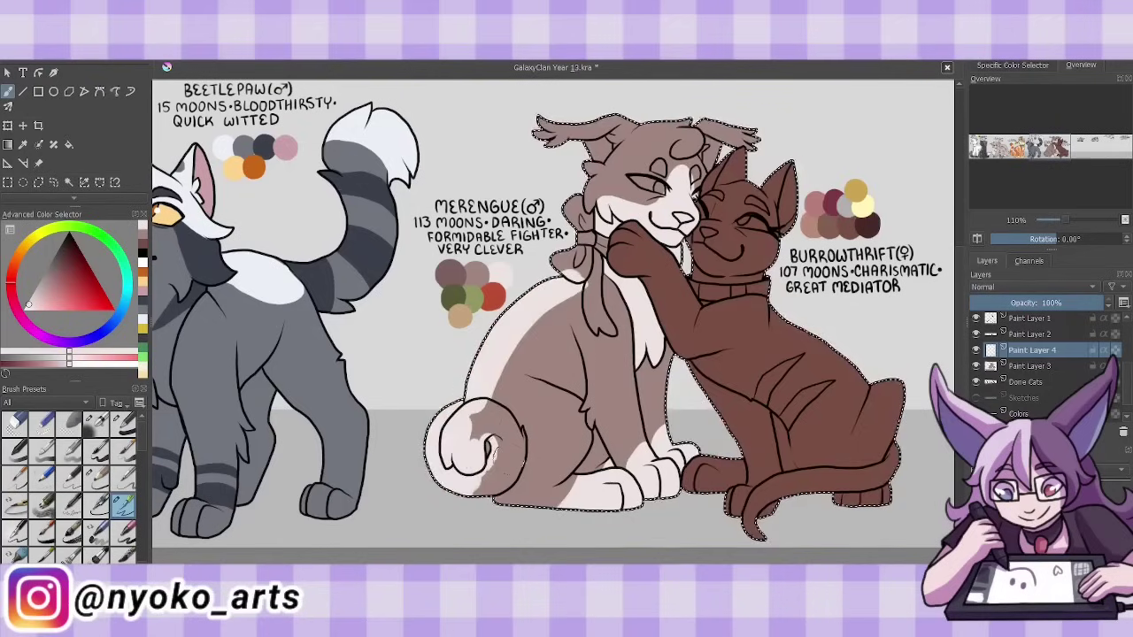
key(Page_Down)
ctrl+click(610, 201)
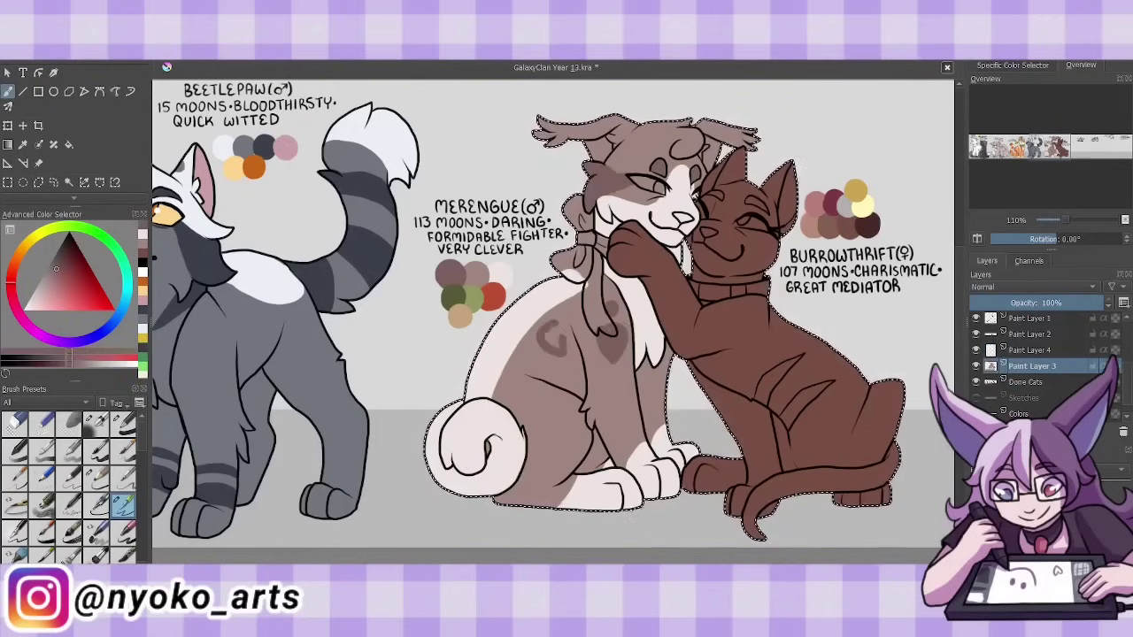
- Merge Merengue's patches into the base layer and color the bow red, the eyes green and the inner ears off-white
key(ctrl+e)
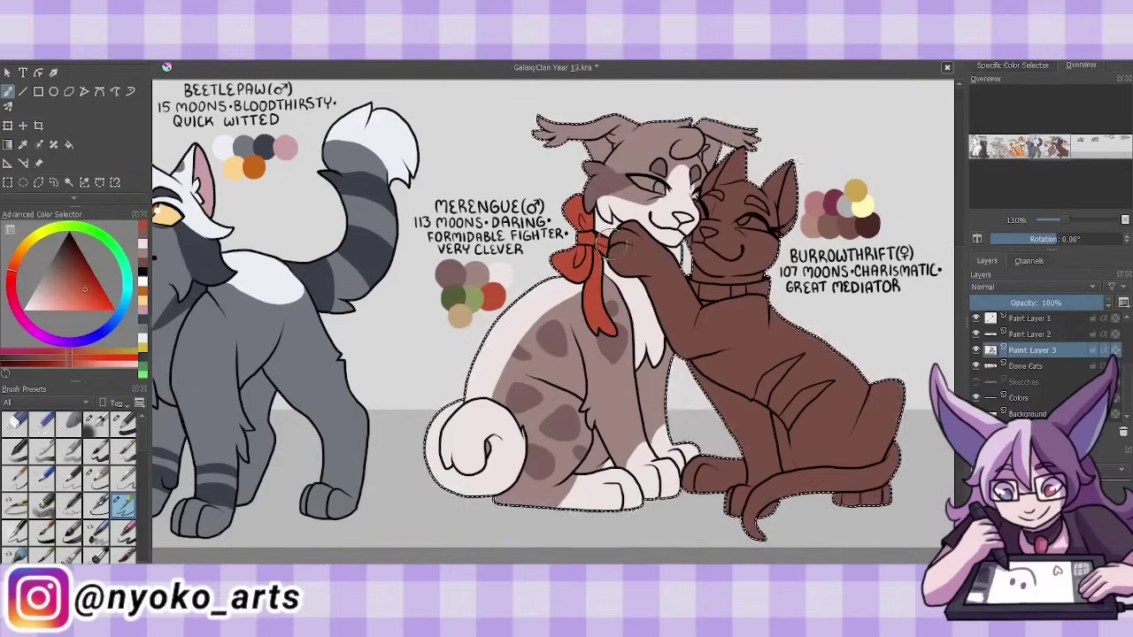
ctrl+click(478, 301)
drag(641, 182, 662, 186)
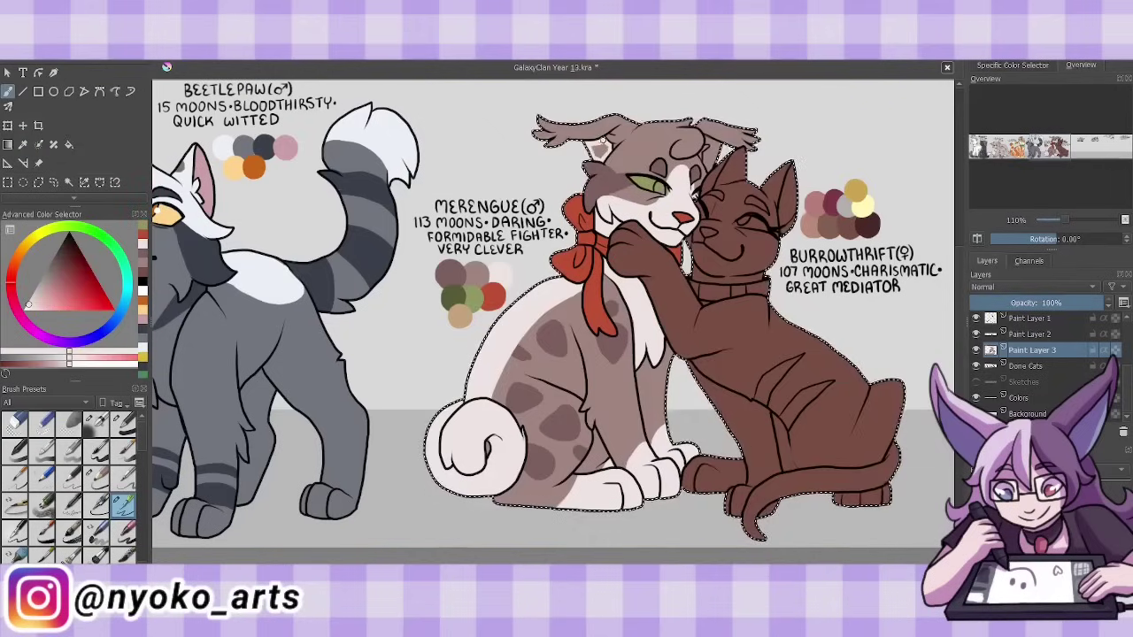
ctrl+click(566, 416)
- Paint Burrowthrift's tail light brown with darker brown stripes on a new layer
key(Insert)
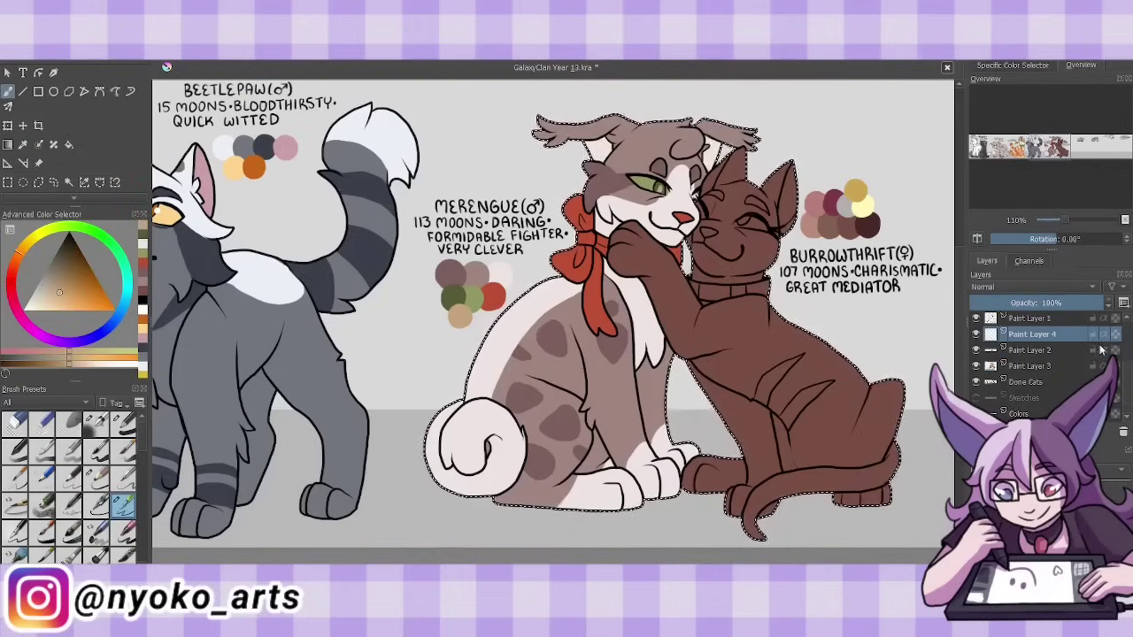
drag(752, 482, 761, 526)
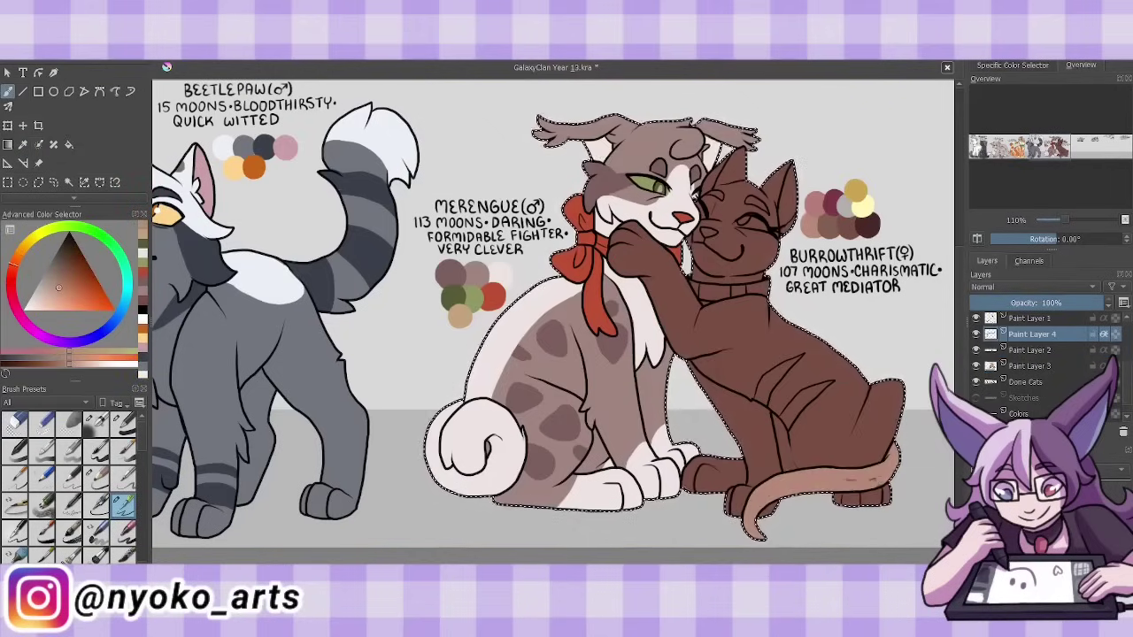
ctrl+click(797, 424)
- Paint dark brown tabby stripes on Burrowthrift's face, shoulder, back and haunch on a layer below the tail, and merge the two layers
key(Insert)
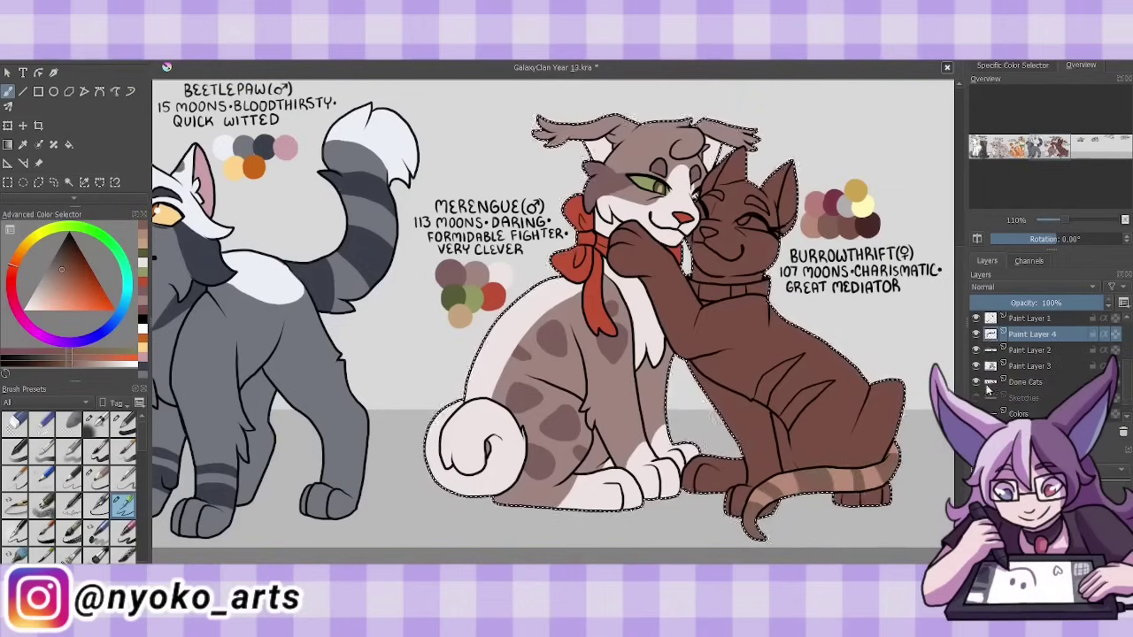
key(ctrl+Page_Down)
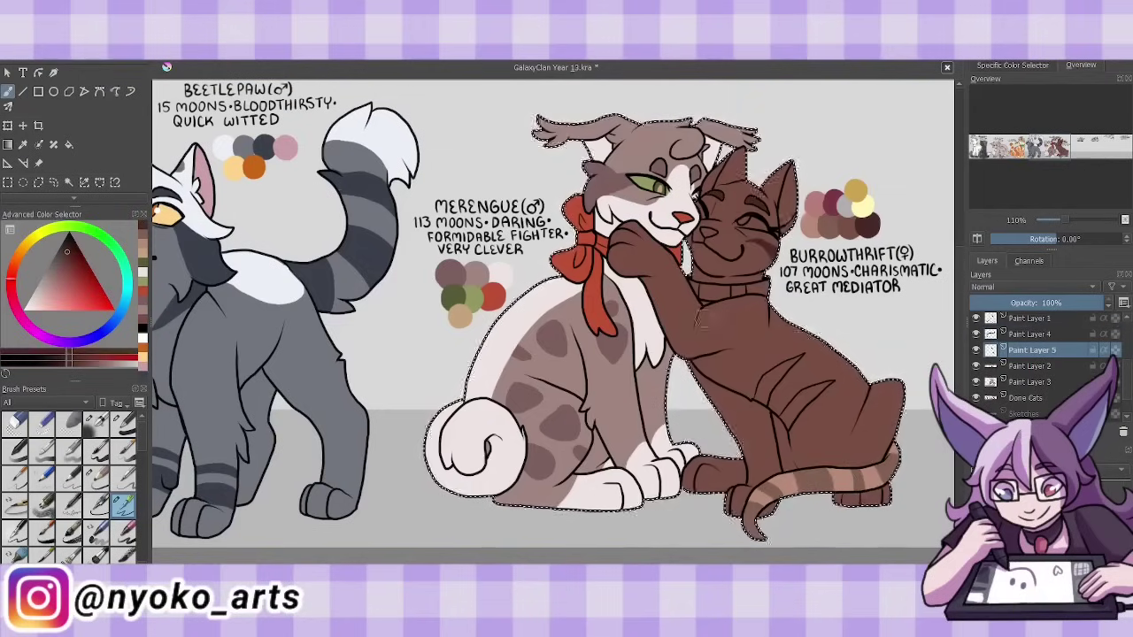
drag(699, 317, 759, 305)
drag(868, 373, 898, 440)
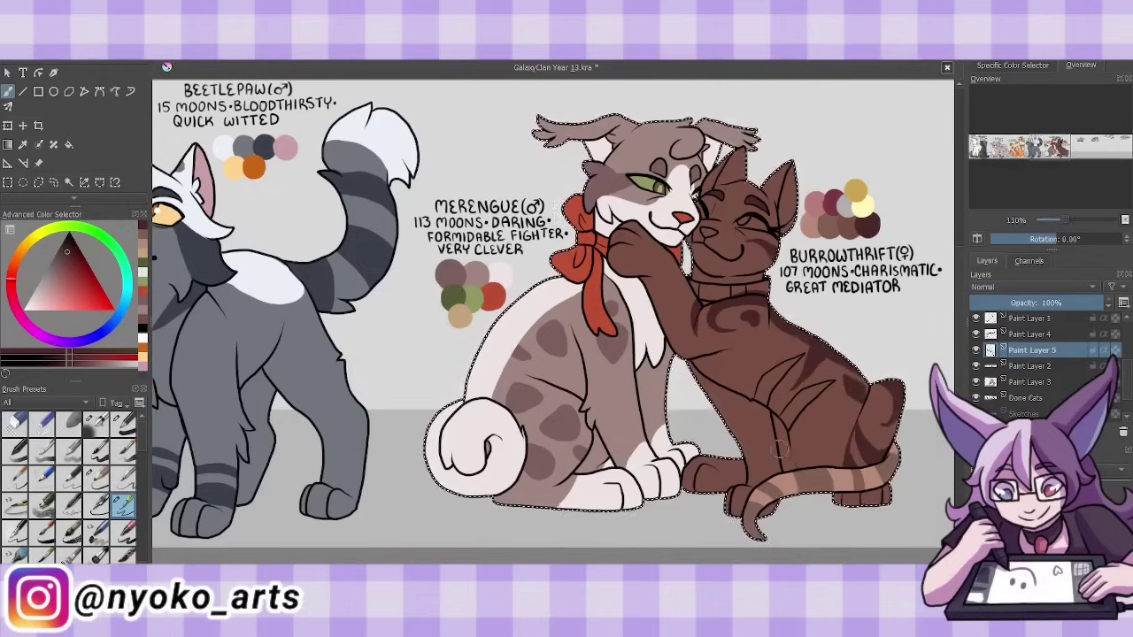
key(ctrl+e)
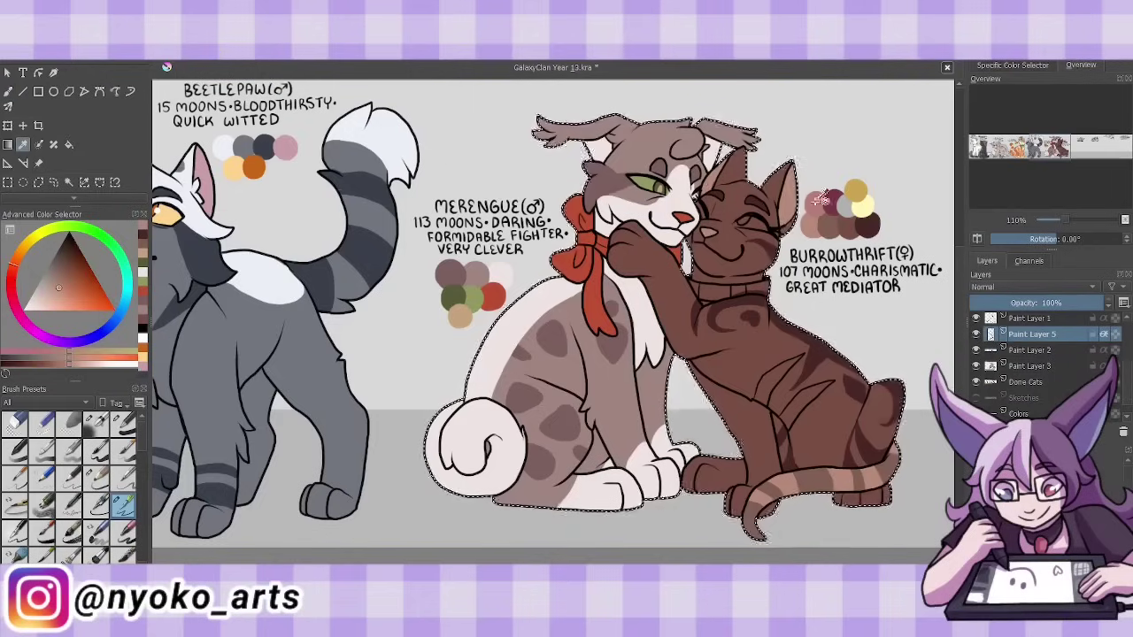
- Color Burrowthrift's flank scars salmon pink, the collar maroon and the eyes yellow
ctrl+click(761, 382)
ctrl+click(708, 295)
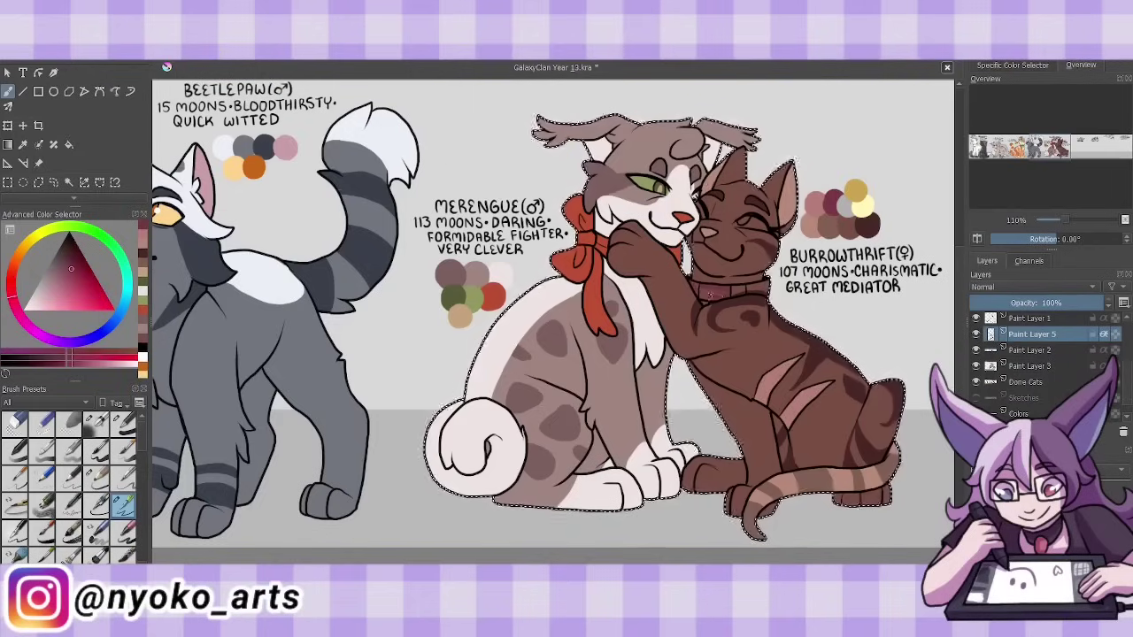
ctrl+click(863, 205)
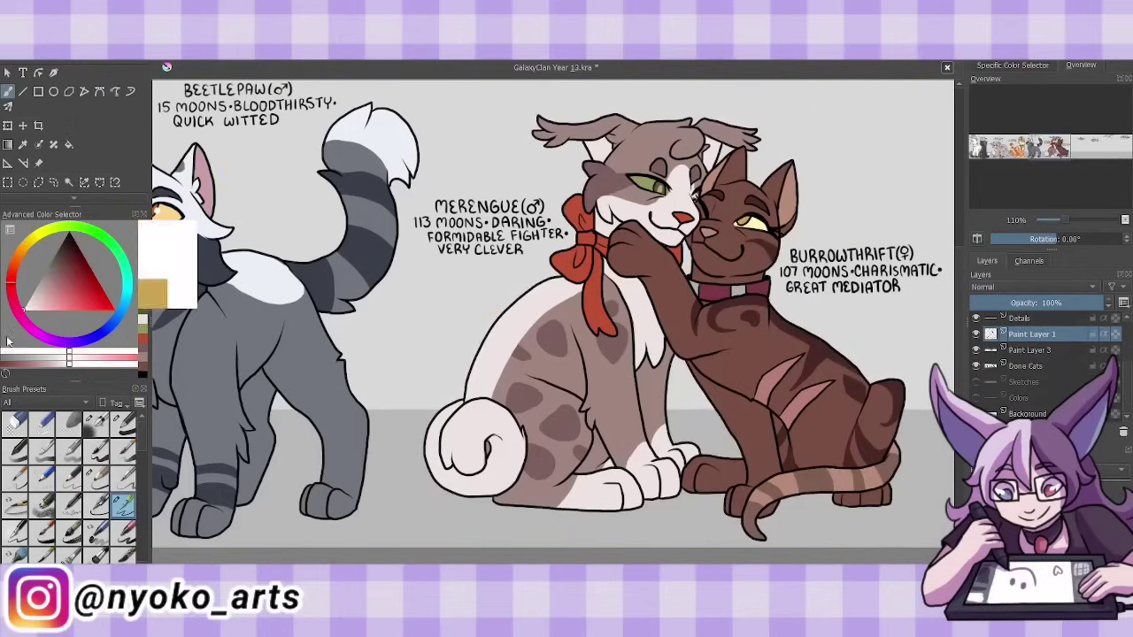
- Merge the hugging pair's layers into the Done Cats layer and save the file
key(ctrl+e)
key(ctrl+e)
key(ctrl+s)
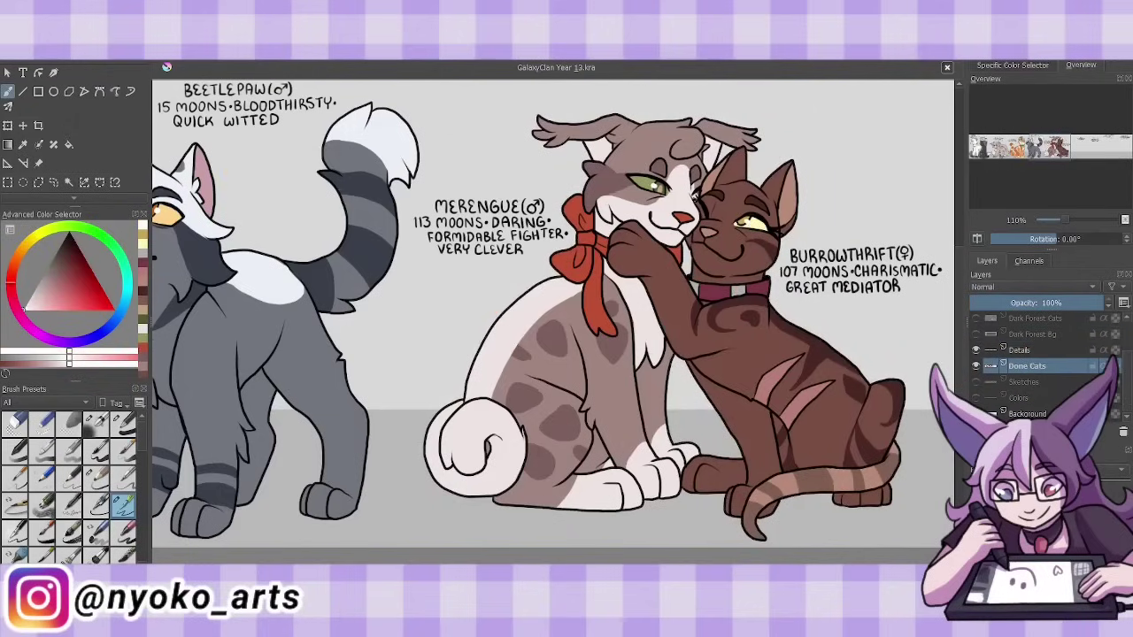
- Ink Sherb's head in black over the sketch on a new layer, including muzzle, ears, cheek fur, eye and brow
key(Insert)
key(d)
drag(659, 158, 675, 183)
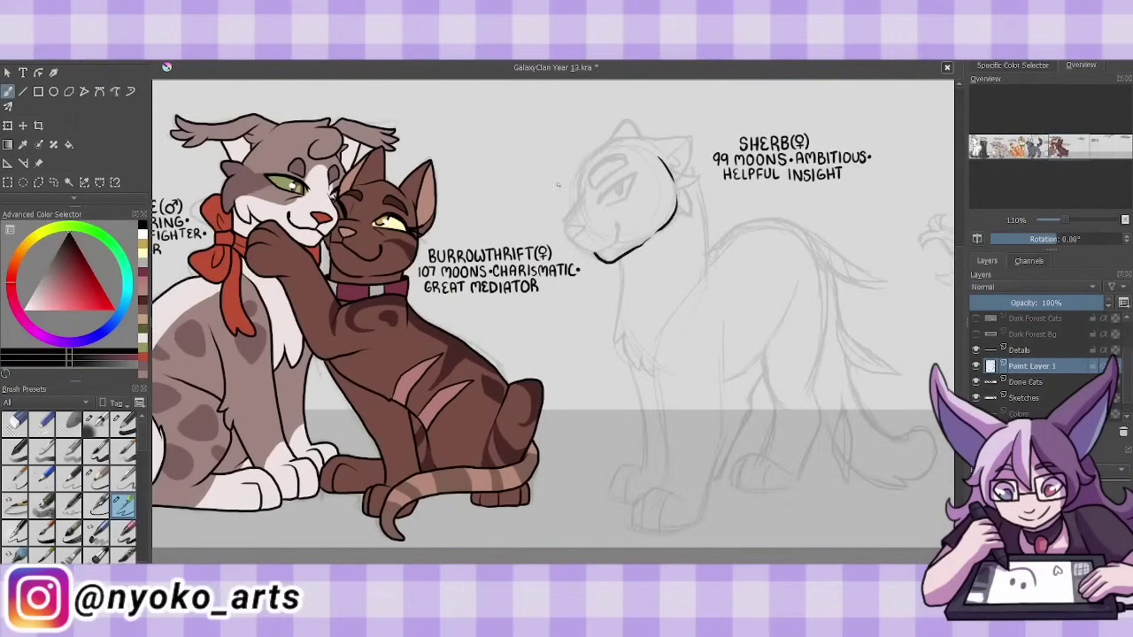
mouse_move(584, 196)
mouse_down()
mouse_move(563, 232)
mouse_move(682, 150)
mouse_move(691, 212)
mouse_up()
drag(673, 146, 686, 175)
drag(609, 143, 642, 132)
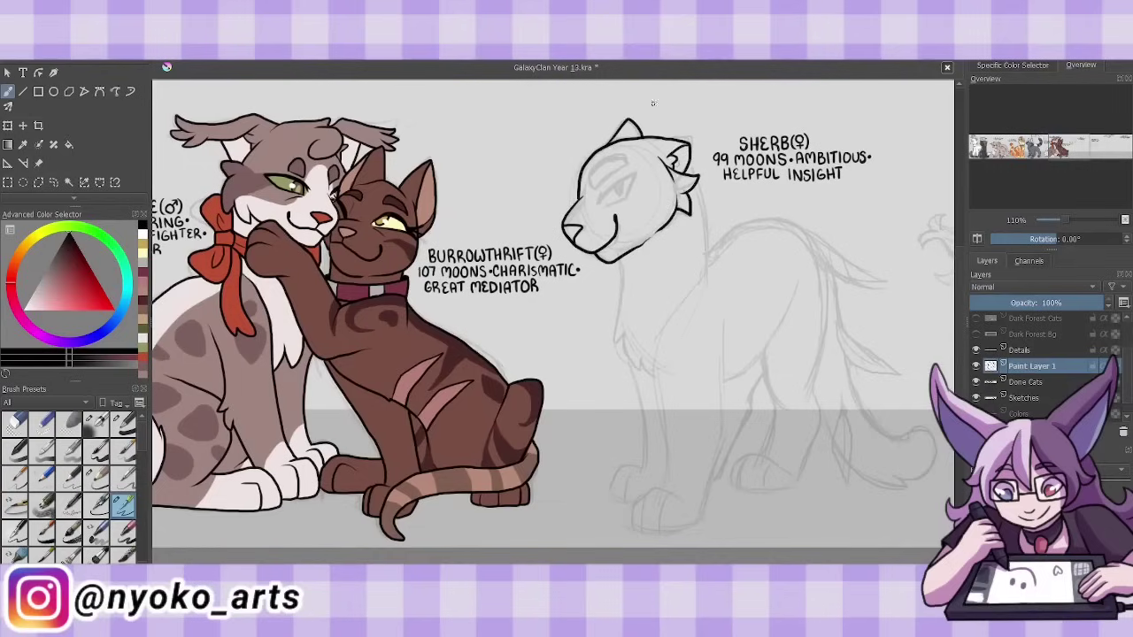
mouse_move(589, 188)
mouse_down()
mouse_move(624, 161)
mouse_move(635, 173)
mouse_up()
drag(616, 190, 627, 181)
- Ink Sherb's neck, fluffy chest and both front legs with their paws
drag(727, 398, 704, 531)
drag(724, 315, 727, 403)
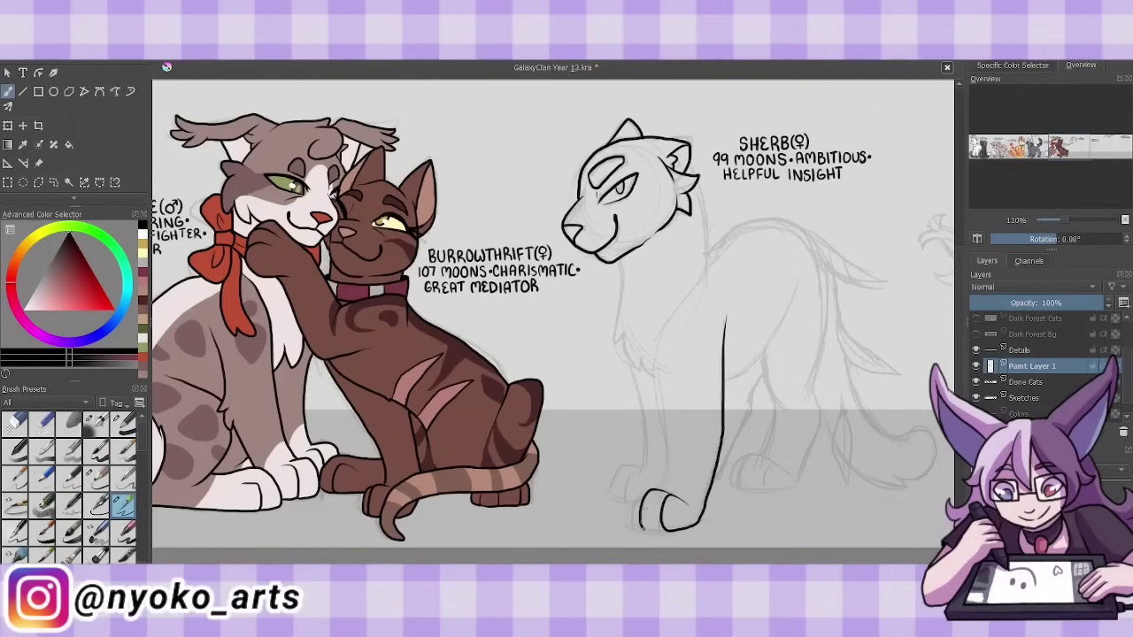
drag(666, 492, 634, 529)
drag(678, 306, 659, 492)
drag(699, 193, 723, 309)
drag(625, 258, 620, 340)
drag(615, 336, 657, 379)
drag(650, 473, 620, 509)
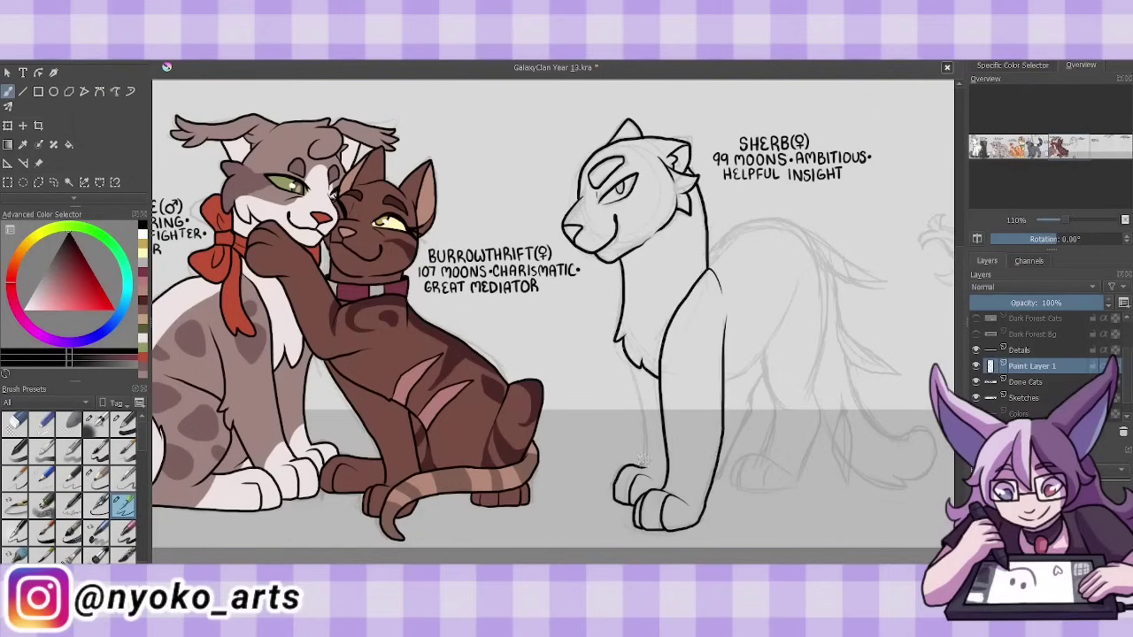
drag(650, 363, 630, 467)
- Ink Sherb's back, belly, hind legs and the long tail with its feathers
drag(770, 335, 724, 384)
drag(709, 255, 820, 242)
drag(767, 283, 791, 347)
drag(814, 265, 827, 402)
drag(821, 407, 770, 492)
drag(773, 367, 757, 455)
drag(744, 354, 722, 478)
mouse_move(802, 228)
mouse_down()
mouse_move(876, 281)
mouse_move(822, 256)
mouse_up()
mouse_move(842, 266)
mouse_down()
mouse_move(835, 328)
mouse_move(894, 373)
mouse_move(903, 480)
mouse_move(848, 462)
mouse_up()
drag(844, 405, 847, 483)
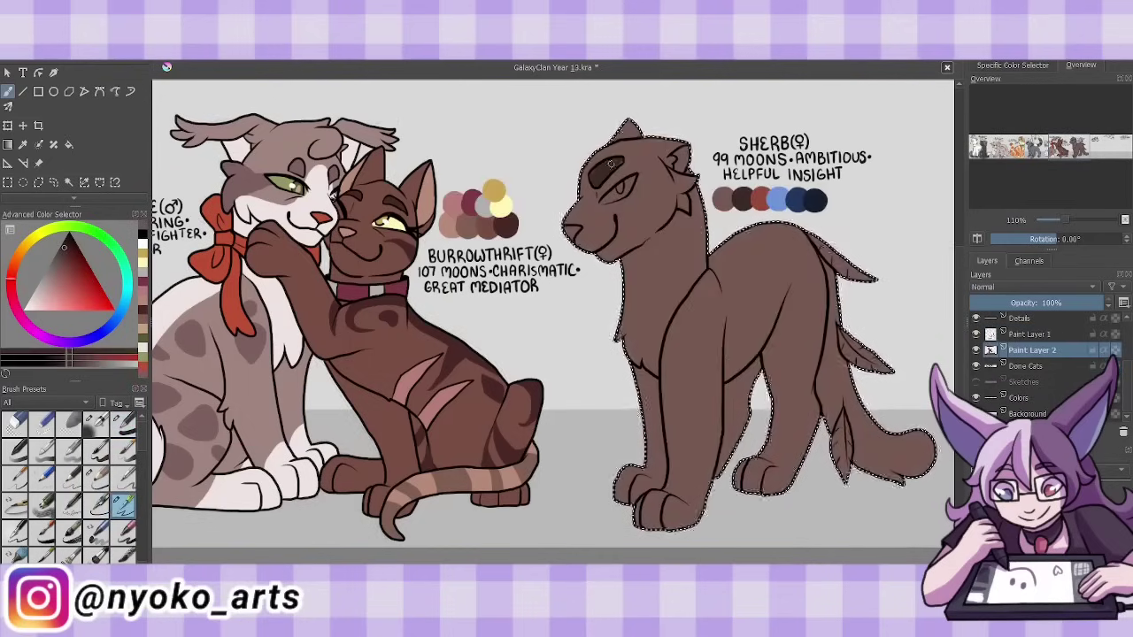
- Color Sherb's brow and tabby stripes dark brown, the tail feathers navy and the eye blue
drag(611, 163, 591, 177)
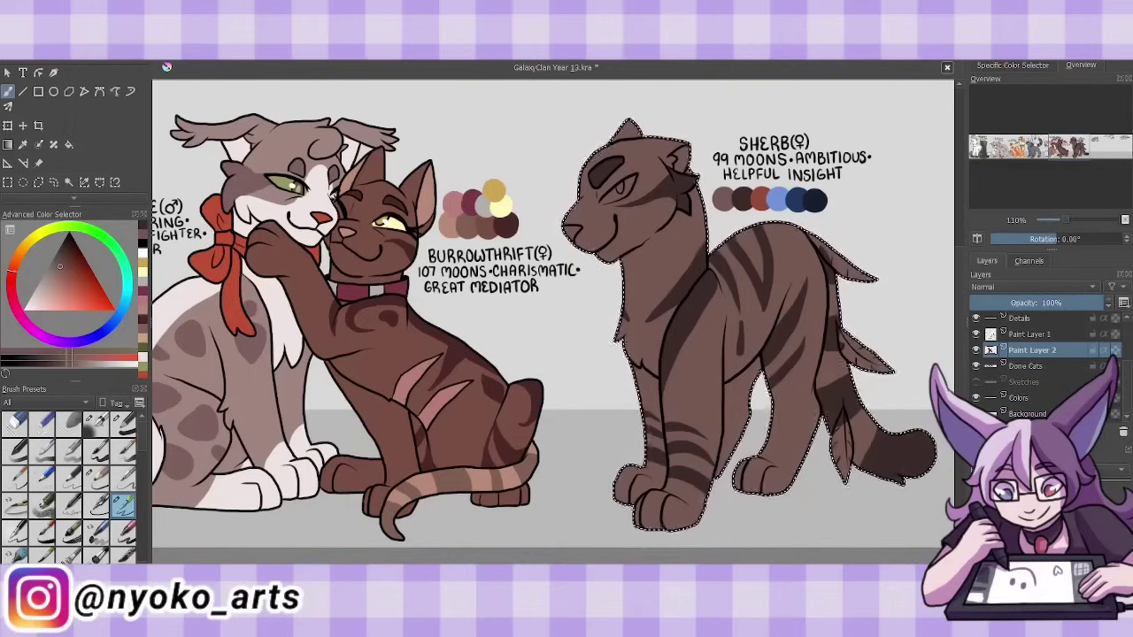
ctrl+click(811, 233)
drag(813, 236, 874, 280)
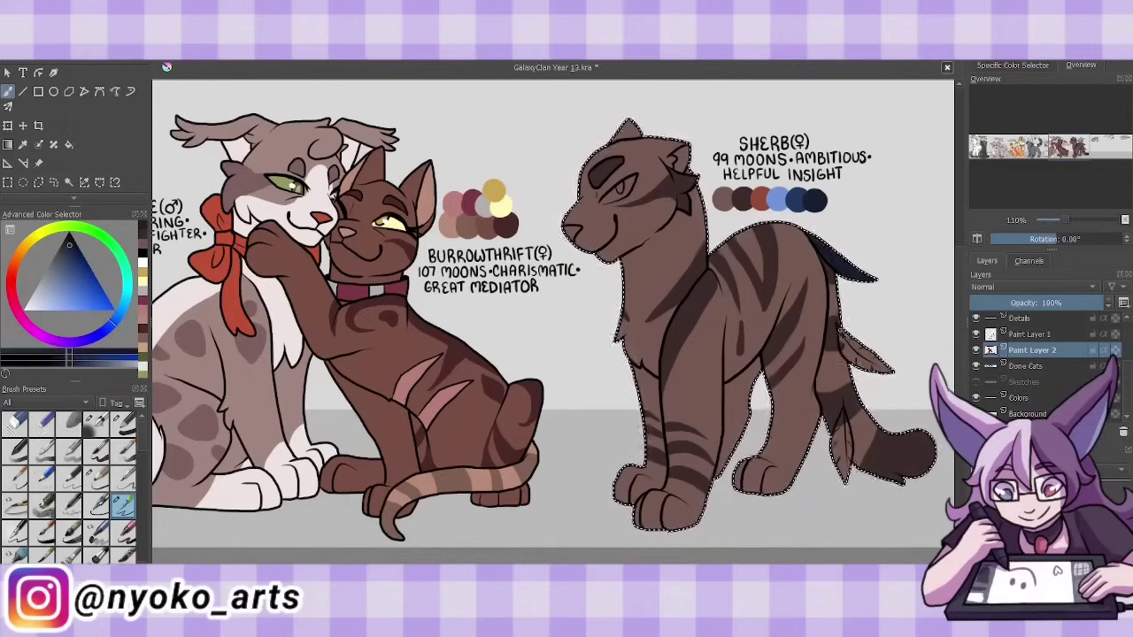
ctrl+click(802, 203)
drag(611, 188, 630, 184)
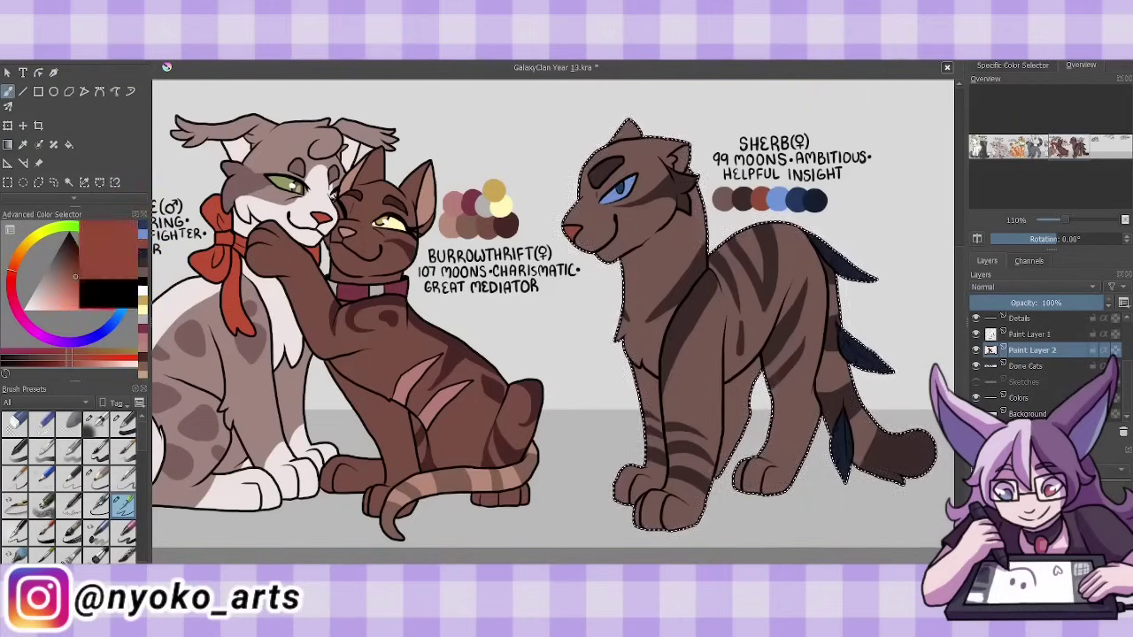
- Clear the selection and merge Sherb's line and color layers into the Done Cats layer
right_click(159, 71)
click(168, 74)
key(shift+Delete)
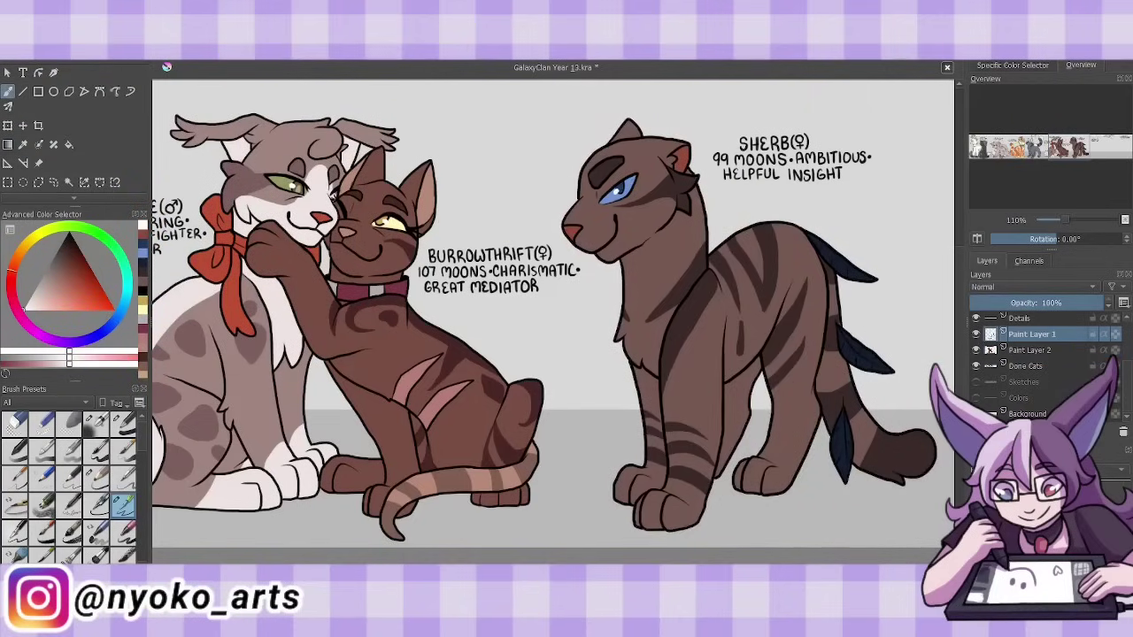
key(shift+Delete)
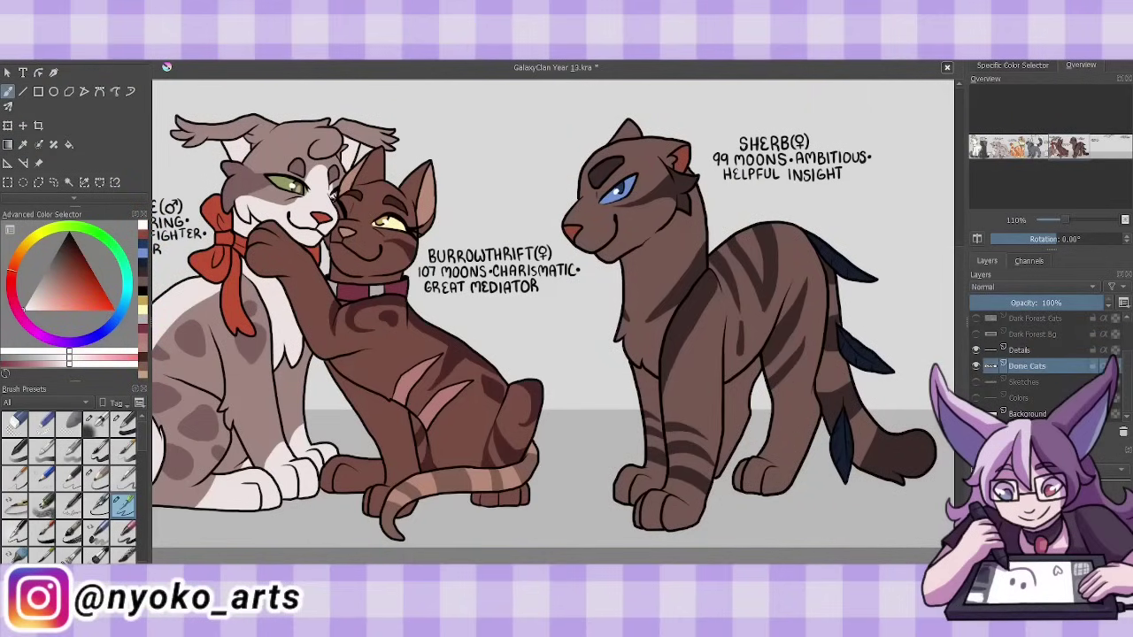
- Start inking Wispbreeze on a new layer with the muzzle, jaw, cheek fur, long earring and chest fur edge
key(d)
scroll(544, 327, right, 5)
key(Insert)
mouse_move(832, 285)
mouse_down()
mouse_move(823, 318)
mouse_move(753, 340)
mouse_up()
mouse_move(713, 269)
mouse_down()
mouse_move(720, 310)
mouse_move(689, 319)
mouse_up()
mouse_move(714, 322)
mouse_down()
mouse_move(742, 333)
mouse_move(715, 359)
mouse_up()
drag(724, 358, 696, 407)
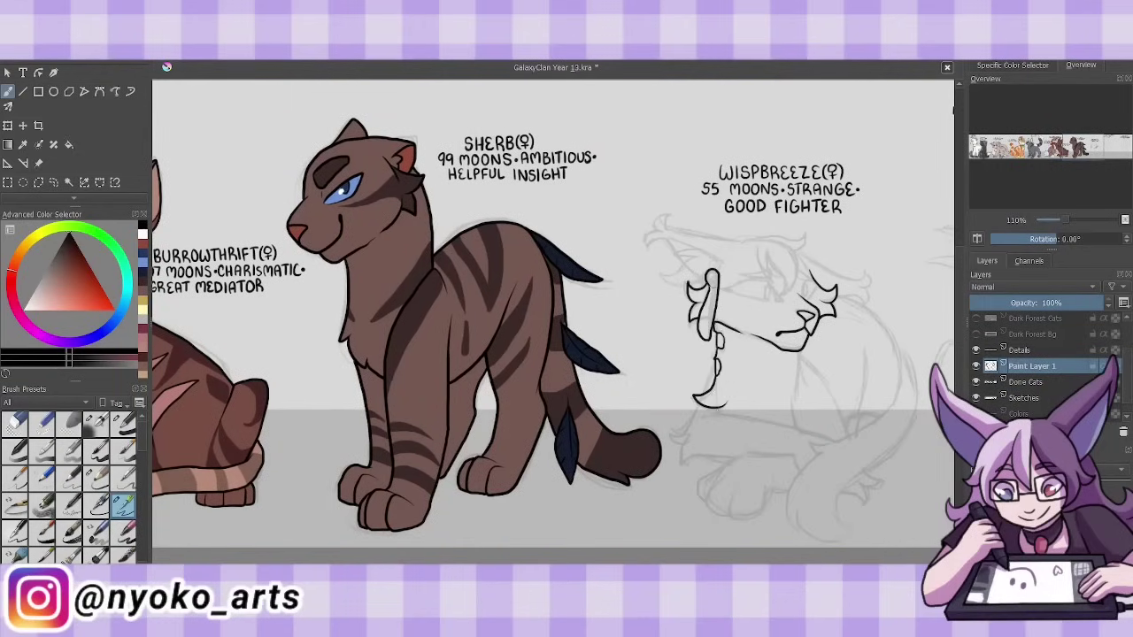
- Ink Wispbreeze's eyes, forelock, top of the head and tufted ear
drag(820, 280, 802, 303)
drag(770, 250, 760, 280)
drag(779, 242, 796, 298)
drag(745, 250, 803, 237)
drag(795, 253, 812, 280)
mouse_move(738, 271)
mouse_down()
mouse_move(779, 302)
mouse_move(651, 238)
mouse_move(743, 228)
mouse_up()
drag(733, 239, 752, 249)
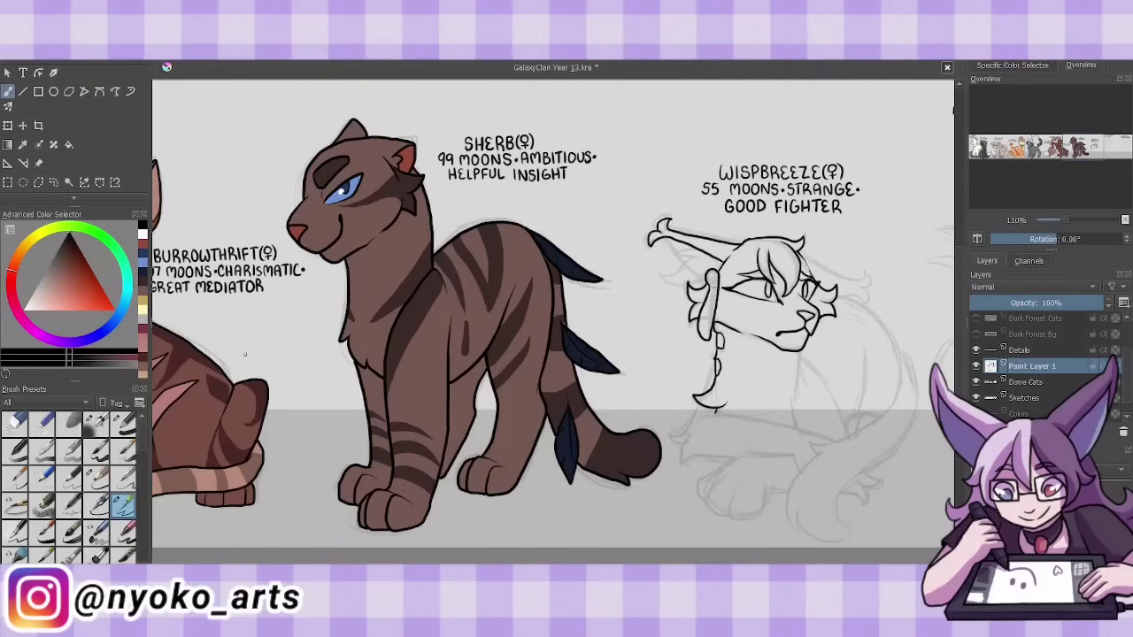
drag(699, 289, 662, 251)
drag(708, 290, 685, 278)
drag(668, 239, 687, 266)
- Ink Wispbreeze's far ear, curled body, fluffy tail, folded forelegs and paws
mouse_move(801, 255)
mouse_down()
mouse_move(868, 282)
mouse_move(867, 303)
mouse_up()
mouse_move(899, 363)
mouse_down()
mouse_move(812, 449)
mouse_move(814, 536)
mouse_up()
drag(912, 409, 818, 538)
drag(836, 297, 913, 412)
drag(795, 353, 789, 404)
mouse_move(834, 413)
mouse_down()
mouse_move(697, 442)
mouse_move(671, 463)
mouse_up()
drag(671, 437, 722, 377)
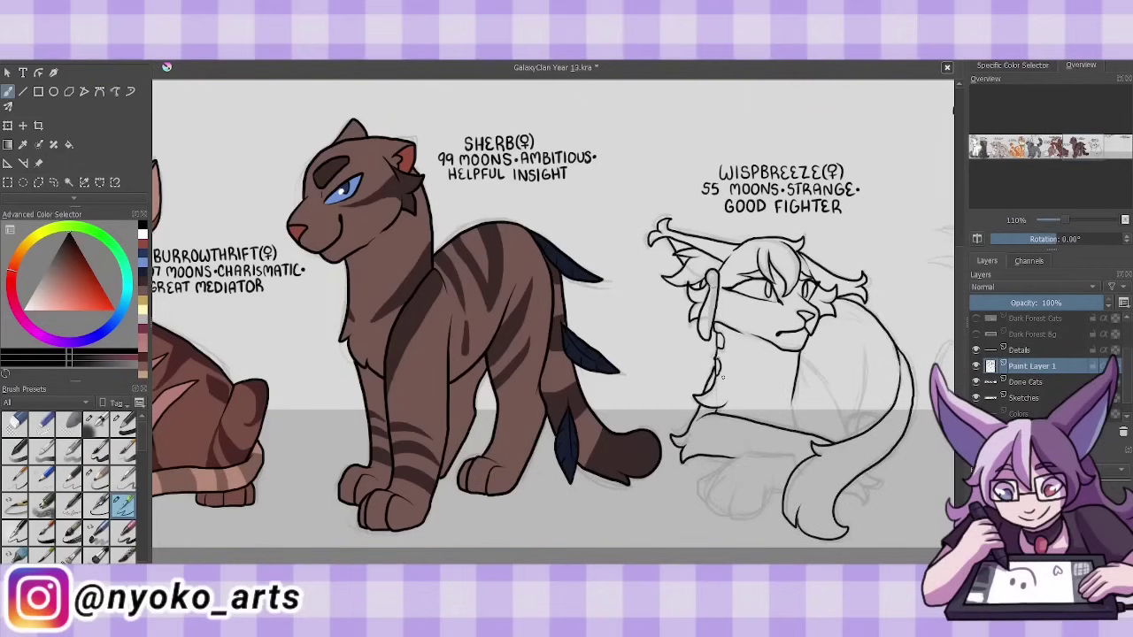
drag(726, 455, 799, 467)
drag(791, 405, 799, 432)
drag(800, 354, 878, 502)
drag(777, 485, 727, 513)
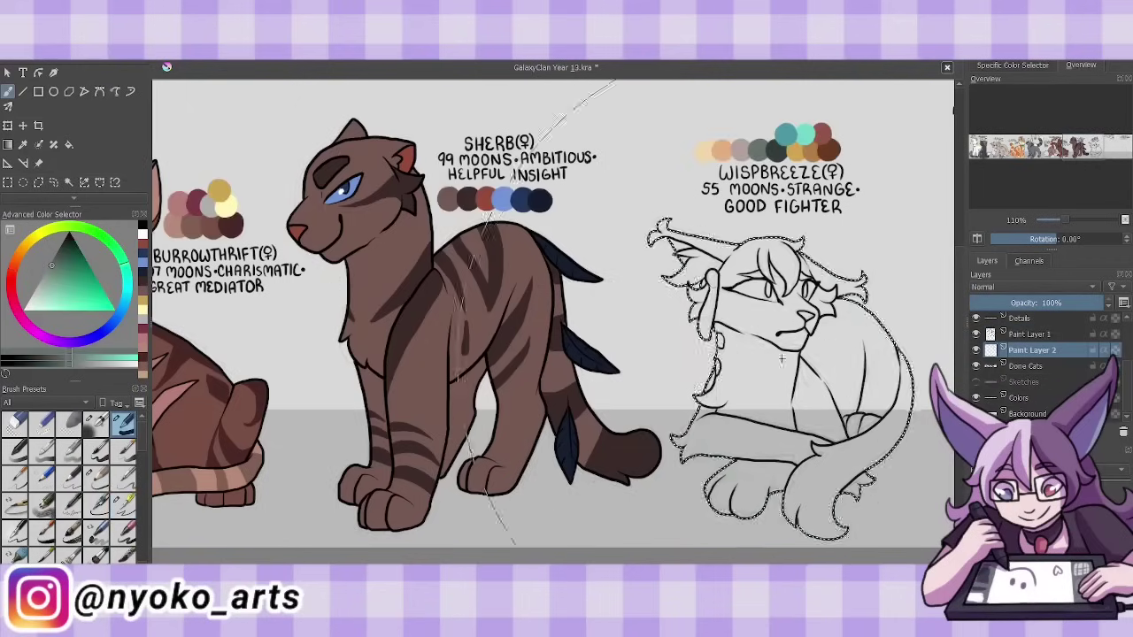
- Fill Wispbreeze with grey-green, and paint the tail and haunch patch cream and the earring gold on a new layer
key(BackSpace)
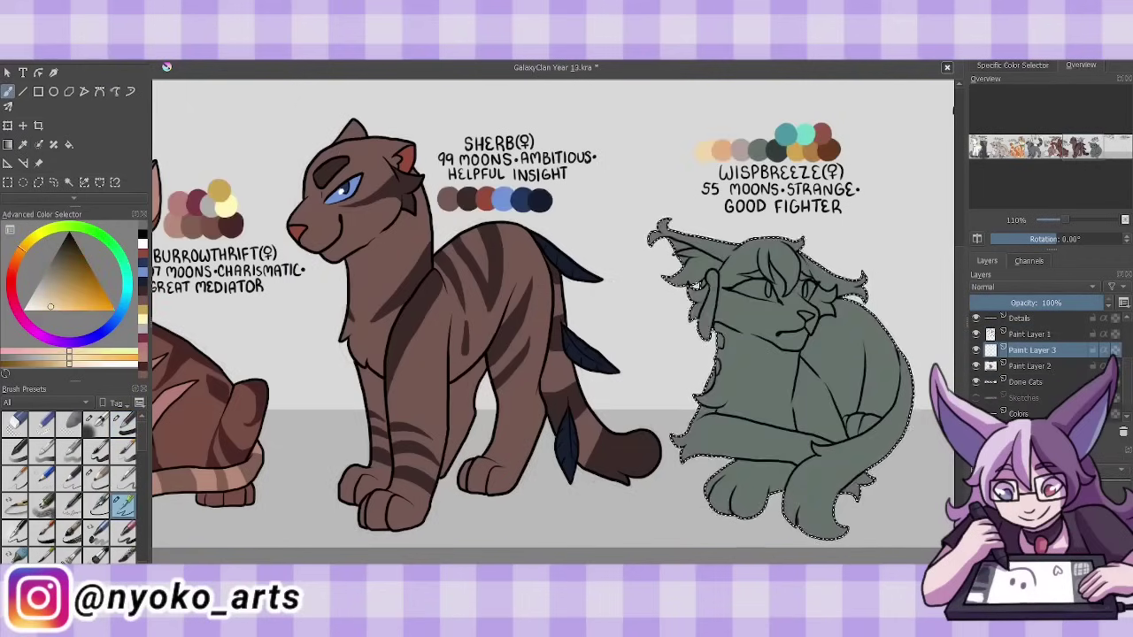
drag(885, 327, 903, 398)
key(Insert)
drag(708, 276, 704, 337)
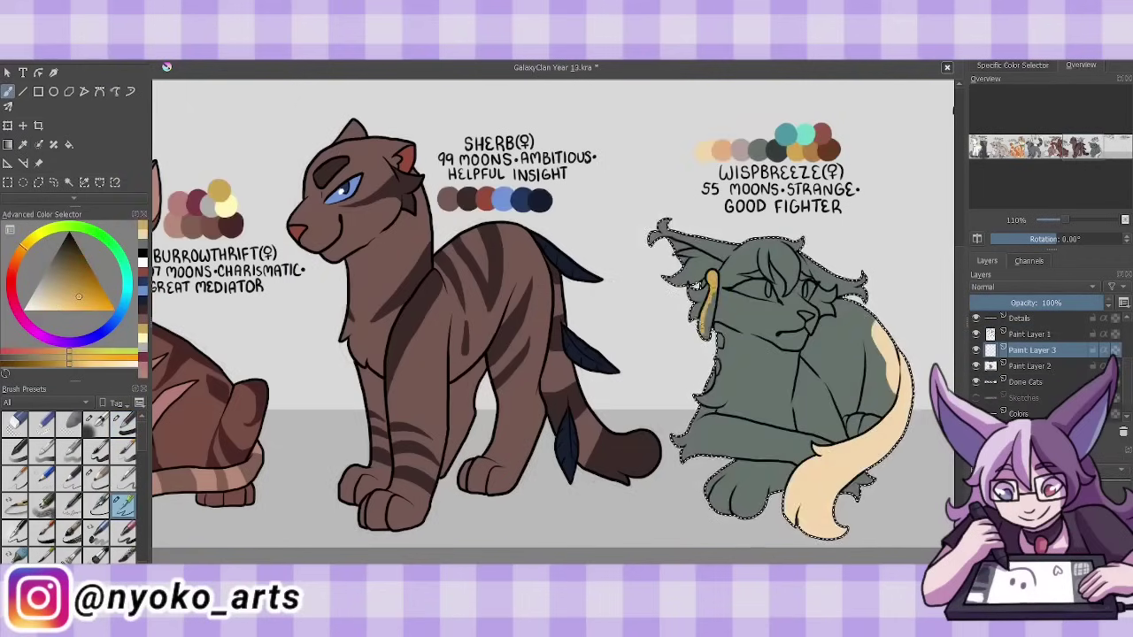
- Paint Wispbreeze's tail tip orange with dark green bands, and merge these markings into the patch layer
click(65, 301)
drag(797, 527, 820, 470)
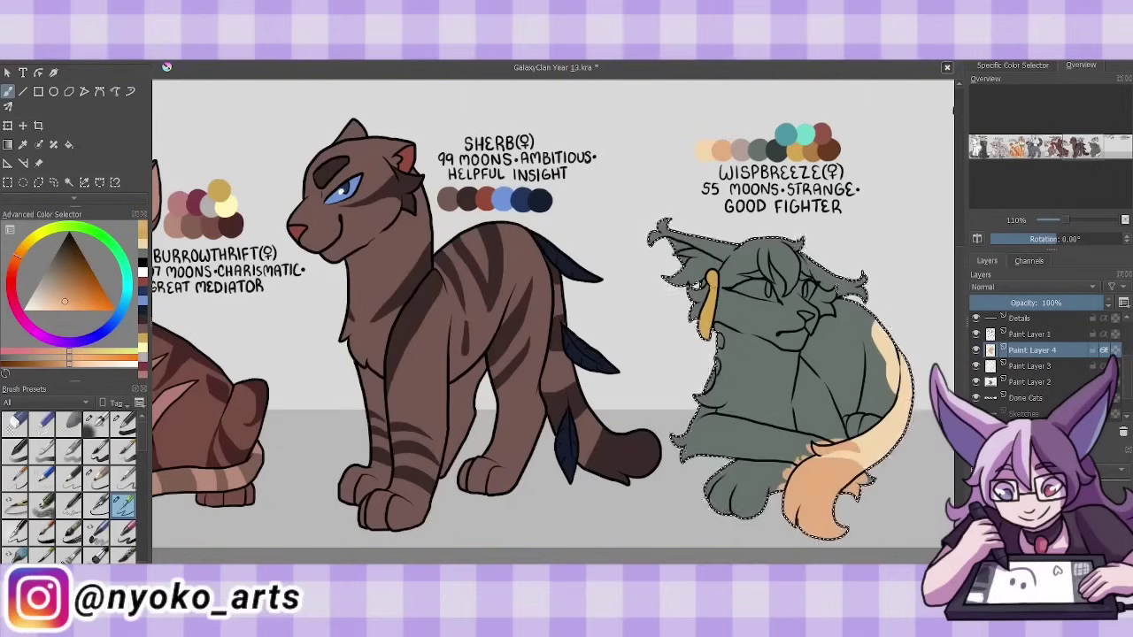
click(76, 261)
drag(872, 435, 903, 431)
drag(788, 476, 863, 478)
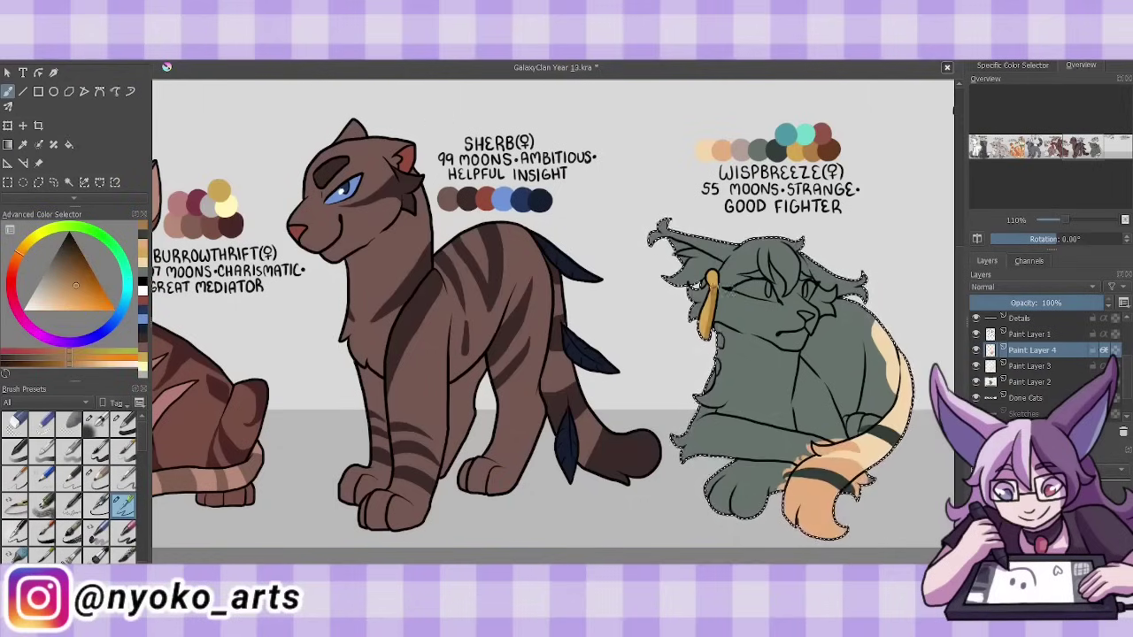
ctrl+click(788, 189)
key(ctrl+e)
- Paint cream patches on Wispbreeze's haunch, shoulder, chest, foreleg, paws and muzzle
click(850, 343)
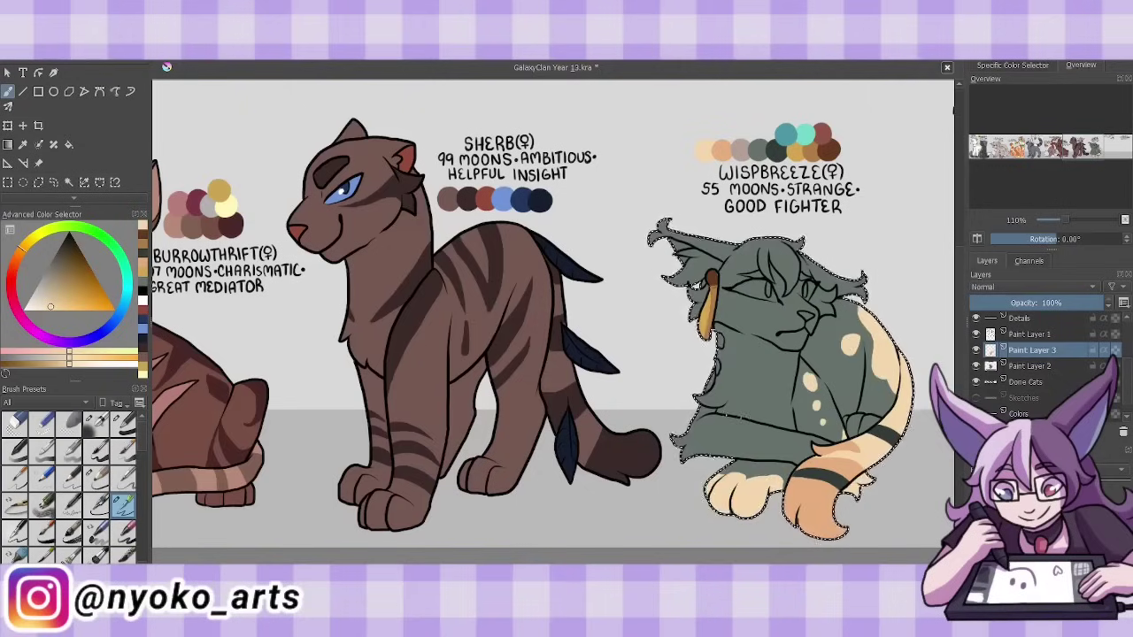
drag(761, 443, 841, 435)
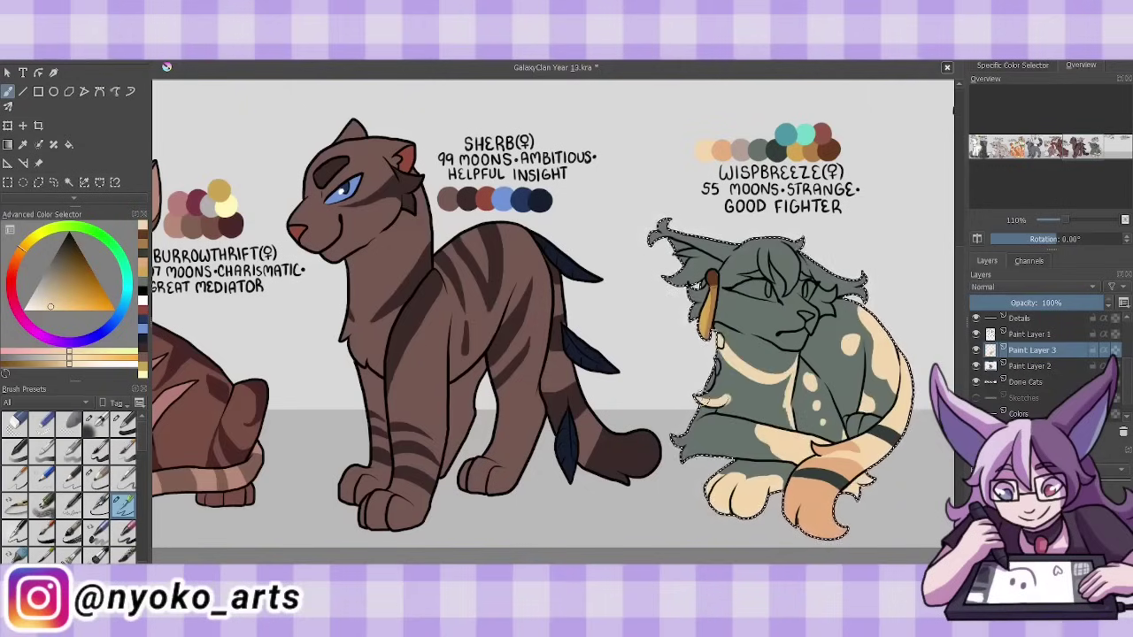
drag(771, 297, 792, 332)
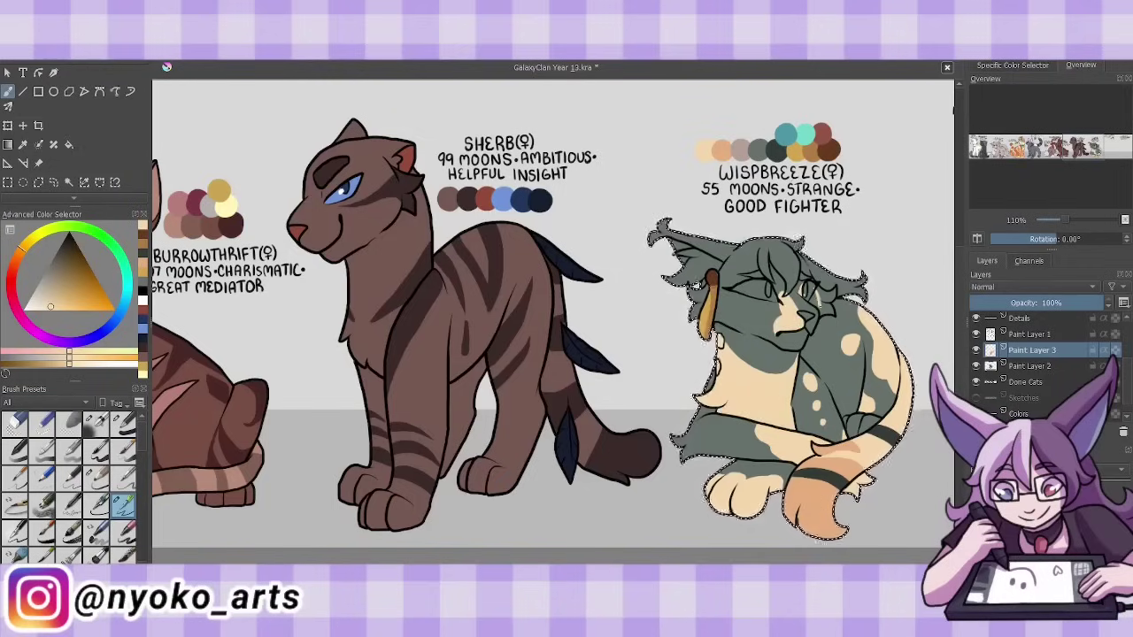
- Paint Wispbreeze's cheek patch orange, the forelock and inner ear dark green and the ear tip cream, and merge the color layers
ctrl+click(779, 292)
key(Page_Down)
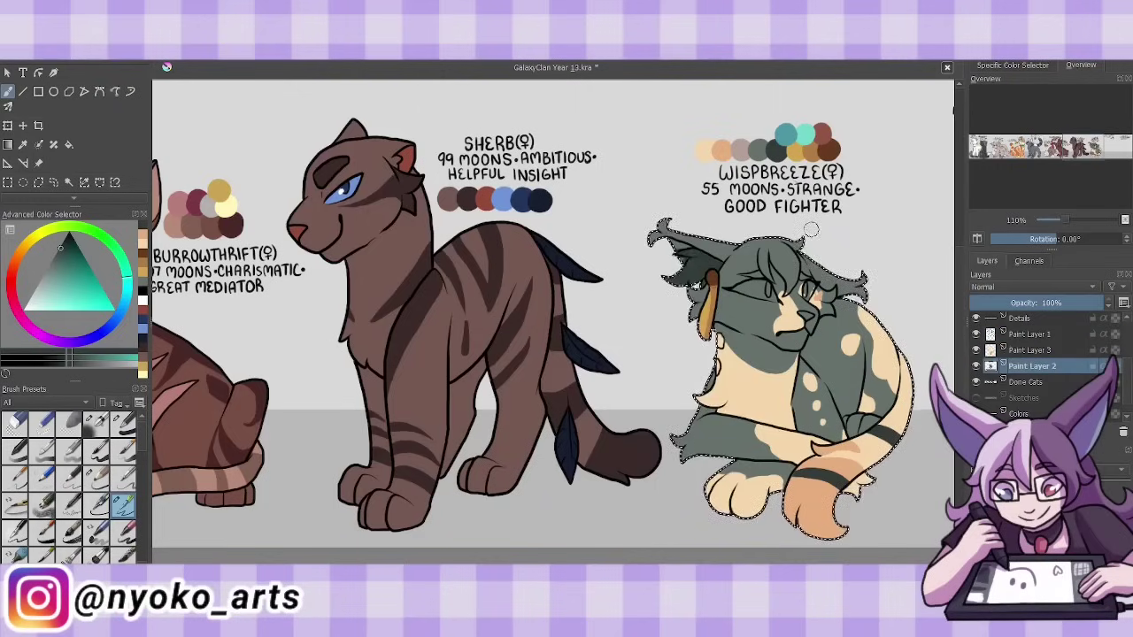
ctrl+click(743, 138)
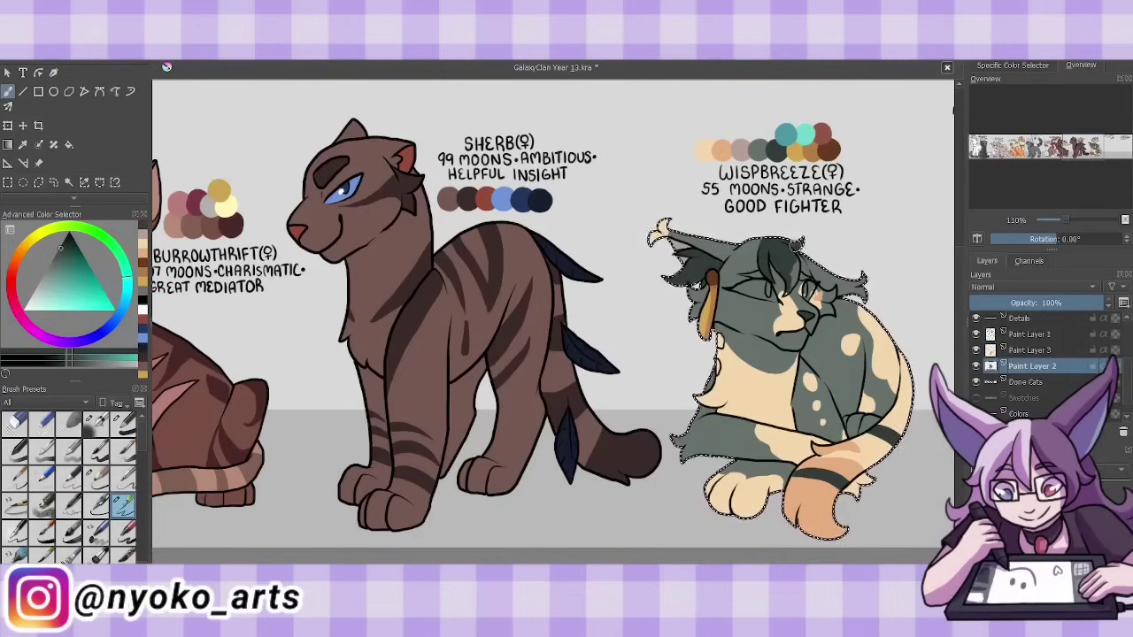
key(Page_Up)
ctrl+click(742, 274)
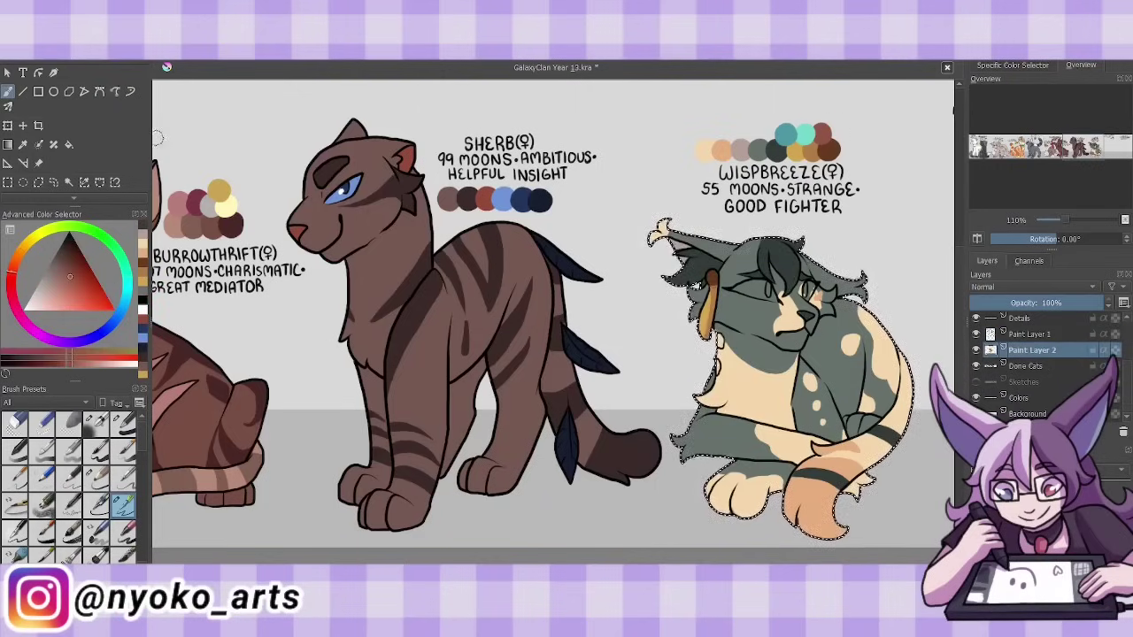
key(ctrl+e)
- Color Wispbreeze's eyes mint green with white highlights and the marks along the neck maroon
ctrl+click(752, 292)
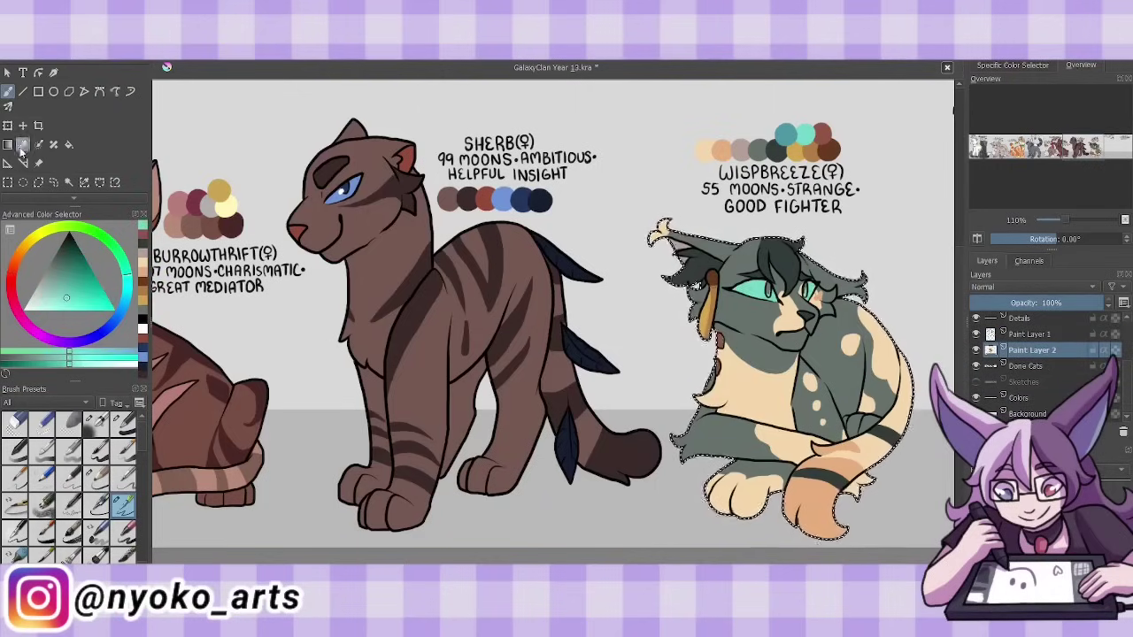
key(Page_Up)
click(142, 343)
- Clear the selection, merge Wispbreeze's layers into the Done Cats layer and save the file
key(ctrl+shift+a)
key(ctrl+e)
key(ctrl+e)
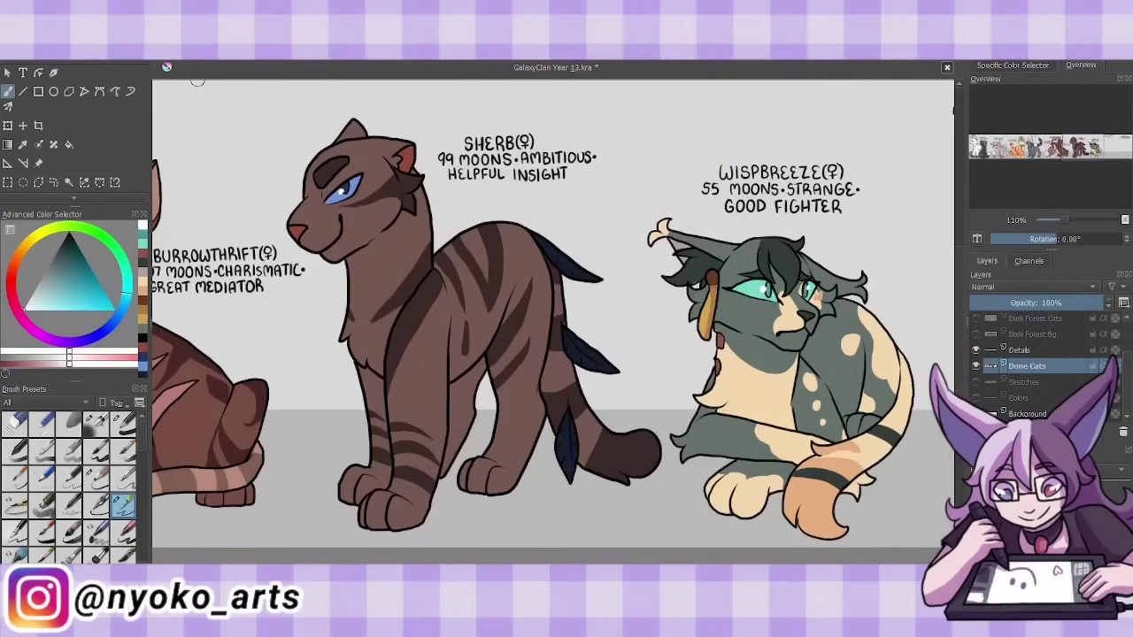
key(ctrl+s)
- Show the sketches and, on a new layer, ink Pouncesplinter's muzzle, fangs, eyes, cheek fur and the leaf over the ear
click(976, 381)
key(Insert)
key(d)
drag(708, 309, 450, 310)
mouse_move(752, 173)
mouse_down()
mouse_move(734, 212)
mouse_move(779, 263)
mouse_move(826, 232)
mouse_up()
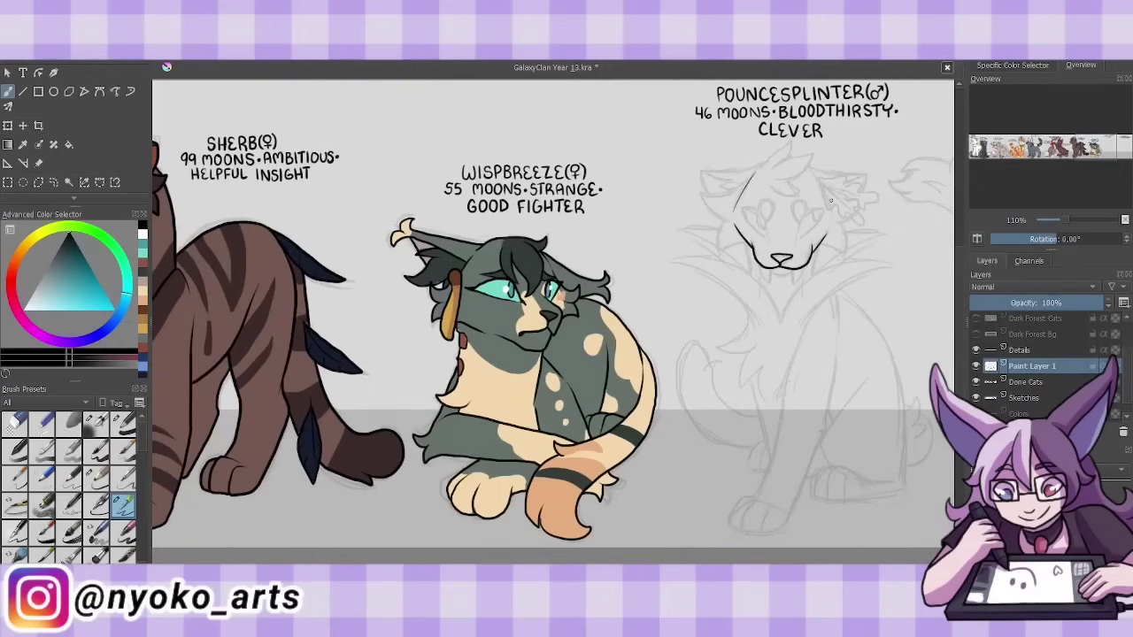
mouse_move(821, 186)
mouse_down()
mouse_move(838, 214)
mouse_move(857, 205)
mouse_move(831, 180)
mouse_move(841, 207)
mouse_move(822, 181)
mouse_move(858, 197)
mouse_up()
drag(817, 187, 824, 178)
drag(799, 237, 830, 200)
mouse_move(768, 232)
mouse_down()
mouse_move(742, 206)
mouse_move(766, 238)
mouse_move(807, 202)
mouse_move(765, 225)
mouse_up()
mouse_move(761, 264)
mouse_down()
mouse_move(772, 283)
mouse_move(796, 285)
mouse_move(791, 275)
mouse_move(851, 220)
mouse_up()
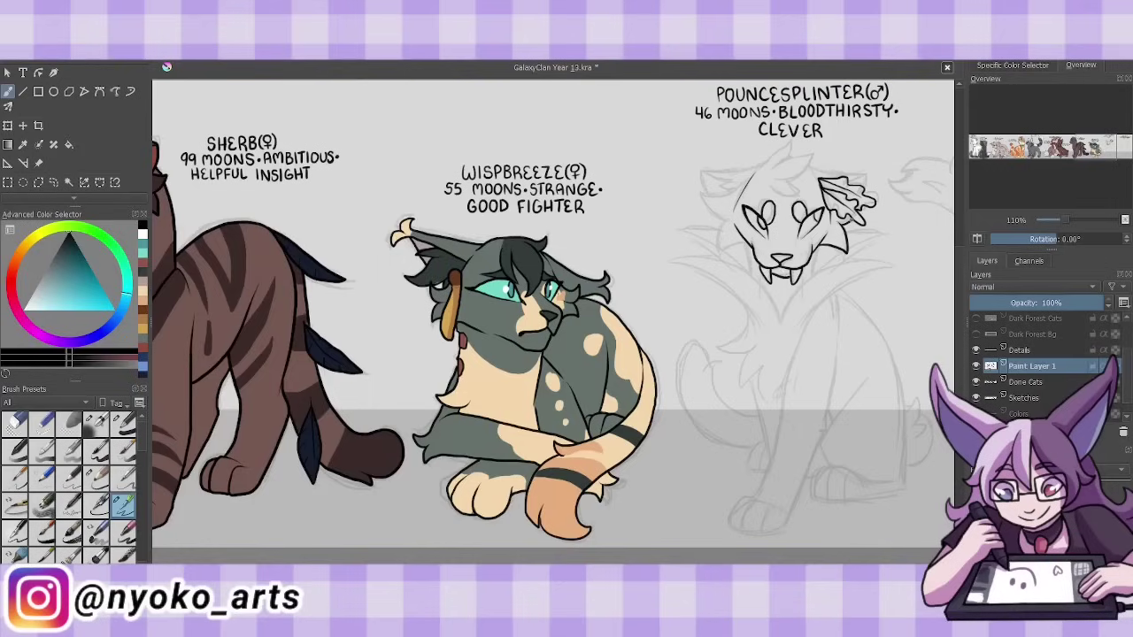
- Ink Pouncesplinter's head outline, forelock and ears
mouse_move(748, 179)
mouse_down()
mouse_move(717, 224)
mouse_move(745, 250)
mouse_up()
mouse_move(782, 171)
mouse_down()
mouse_move(775, 143)
mouse_move(803, 193)
mouse_move(834, 168)
mouse_move(864, 179)
mouse_move(708, 168)
mouse_move(714, 195)
mouse_up()
drag(708, 172, 738, 191)
- Ink the pointed fur ruff around Pouncesplinter's neck and the fluffy chest, redoing the first ruff stroke
drag(775, 327, 885, 260)
key(ctrl+z)
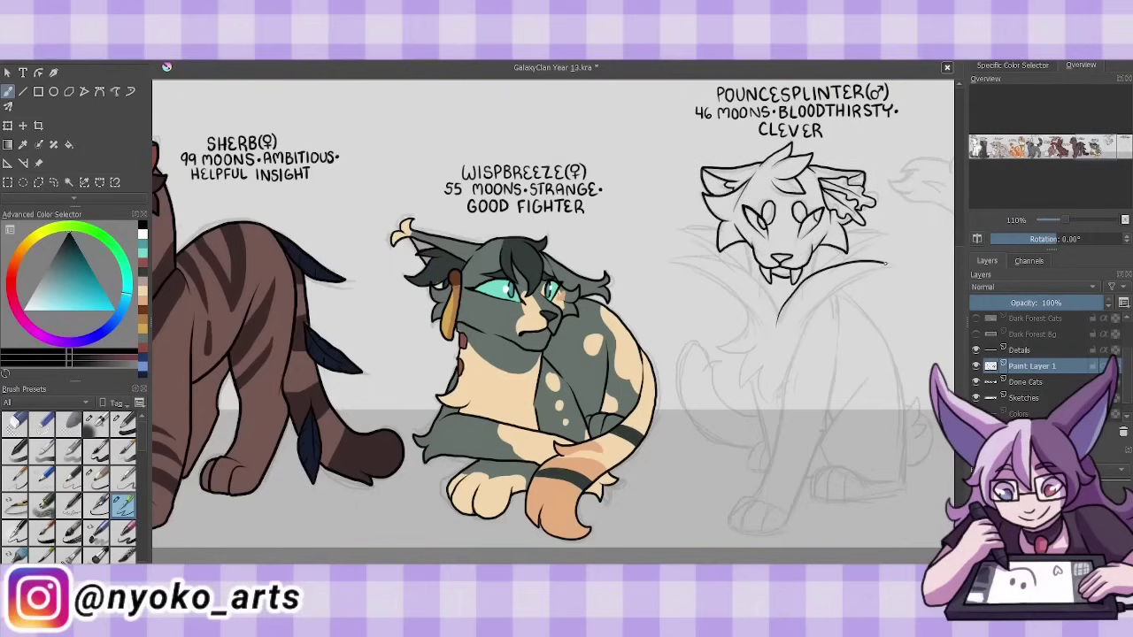
mouse_move(802, 354)
mouse_down()
mouse_move(898, 263)
mouse_move(842, 261)
mouse_move(823, 274)
mouse_up()
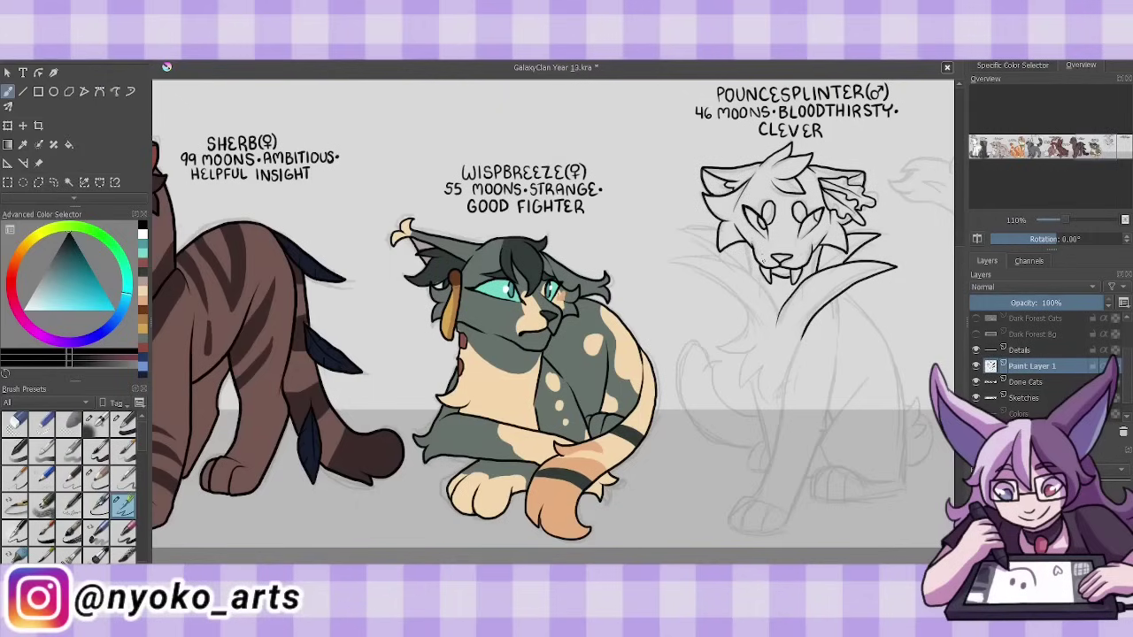
drag(748, 243, 749, 274)
mouse_move(669, 259)
mouse_down()
mouse_move(722, 262)
mouse_move(779, 312)
mouse_up()
mouse_move(730, 231)
mouse_down()
mouse_move(674, 227)
mouse_move(686, 267)
mouse_move(758, 350)
mouse_move(736, 396)
mouse_up()
- Ink Pouncesplinter's two front legs and the front paws
mouse_move(784, 366)
mouse_down()
mouse_move(757, 405)
mouse_move(761, 492)
mouse_up()
drag(802, 335, 787, 374)
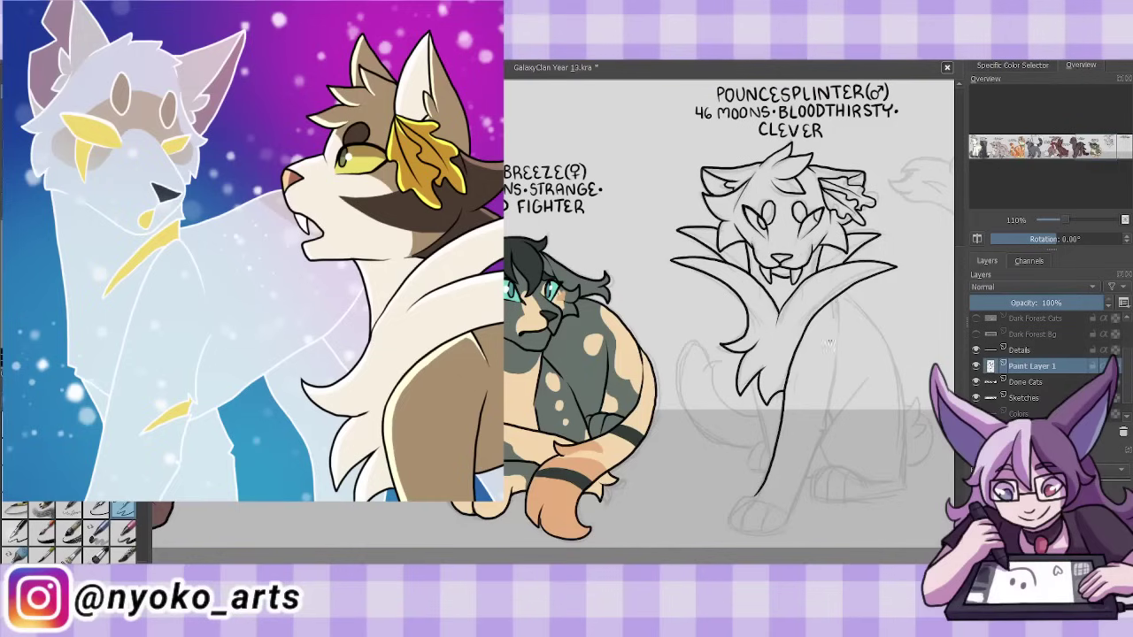
drag(841, 299, 836, 331)
drag(835, 351, 793, 513)
drag(791, 513, 742, 531)
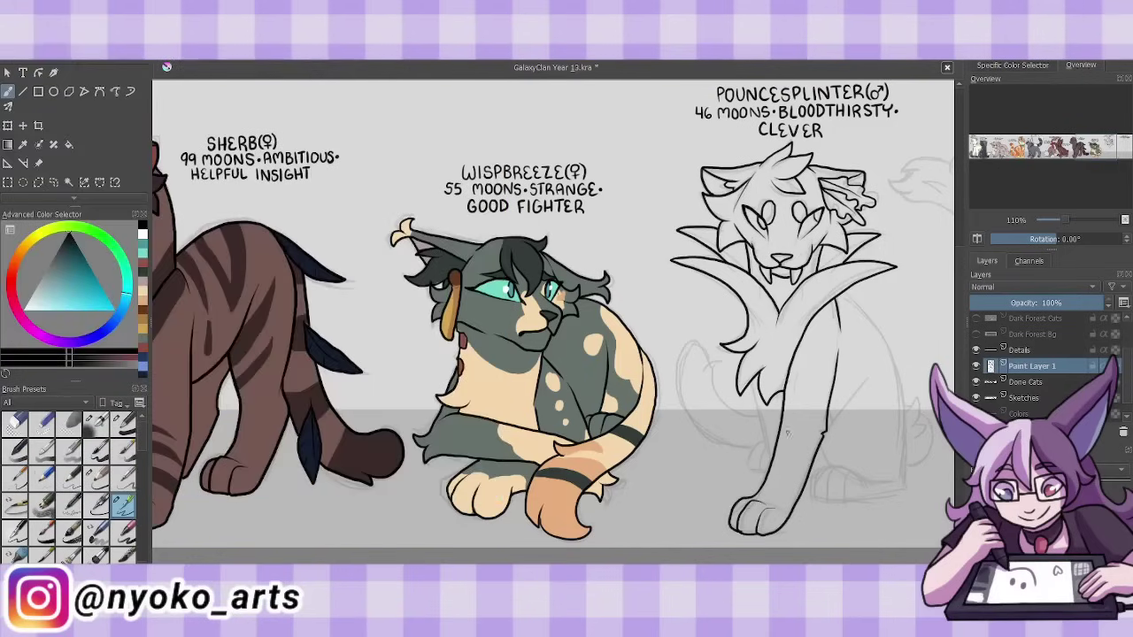
drag(770, 384, 750, 467)
drag(809, 495, 790, 522)
- Ink Pouncesplinter's hind paw, haunch, curved back and the fur tufts behind the rump
drag(811, 469, 806, 499)
mouse_move(851, 469)
mouse_down()
mouse_move(907, 499)
mouse_move(809, 499)
mouse_up()
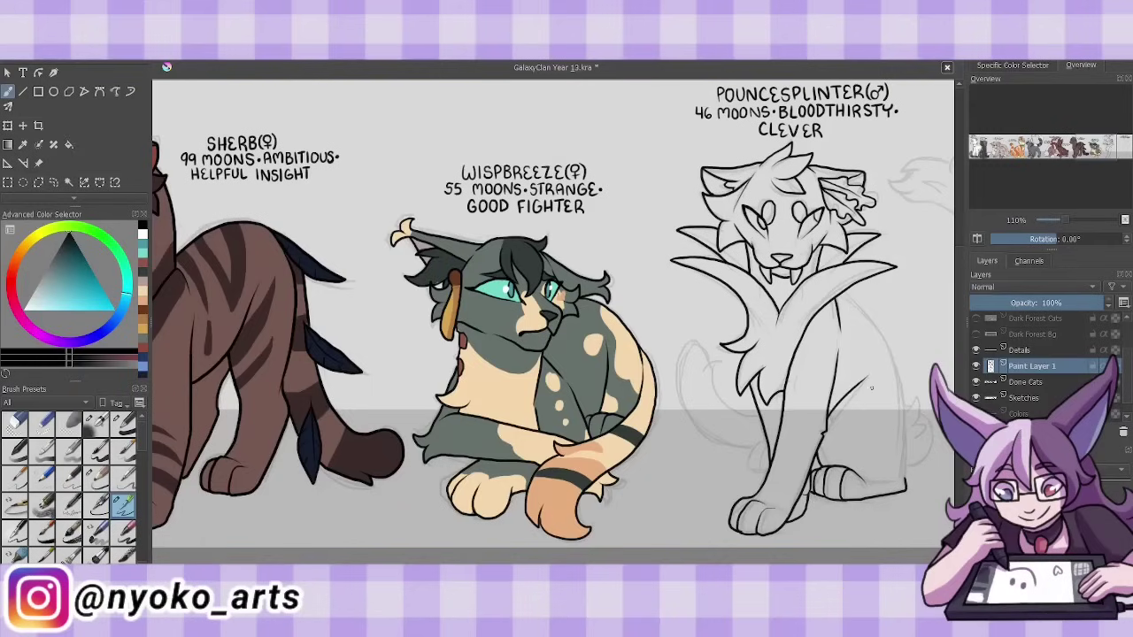
drag(867, 379, 828, 426)
mouse_move(893, 296)
mouse_down()
mouse_move(837, 357)
mouse_move(908, 478)
mouse_up()
drag(912, 400, 928, 441)
drag(933, 416, 911, 463)
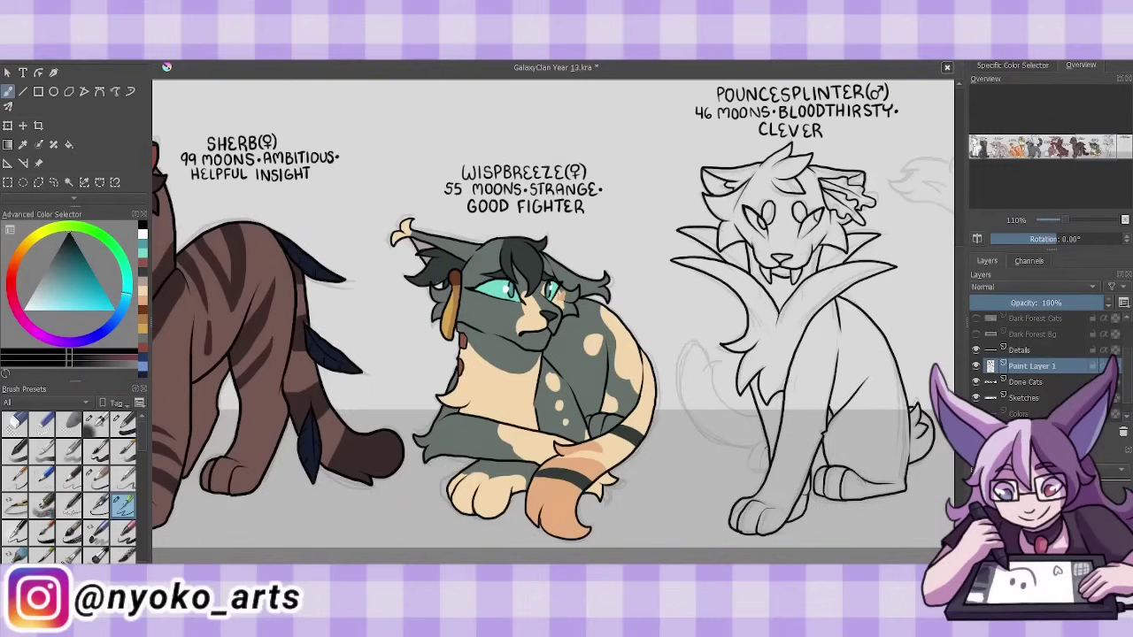
- Ink the remaining paw behind Pouncesplinter's front leg and the tail curling up beside the body
drag(766, 441, 752, 472)
drag(758, 361, 708, 420)
drag(708, 342, 690, 438)
drag(714, 439, 734, 448)
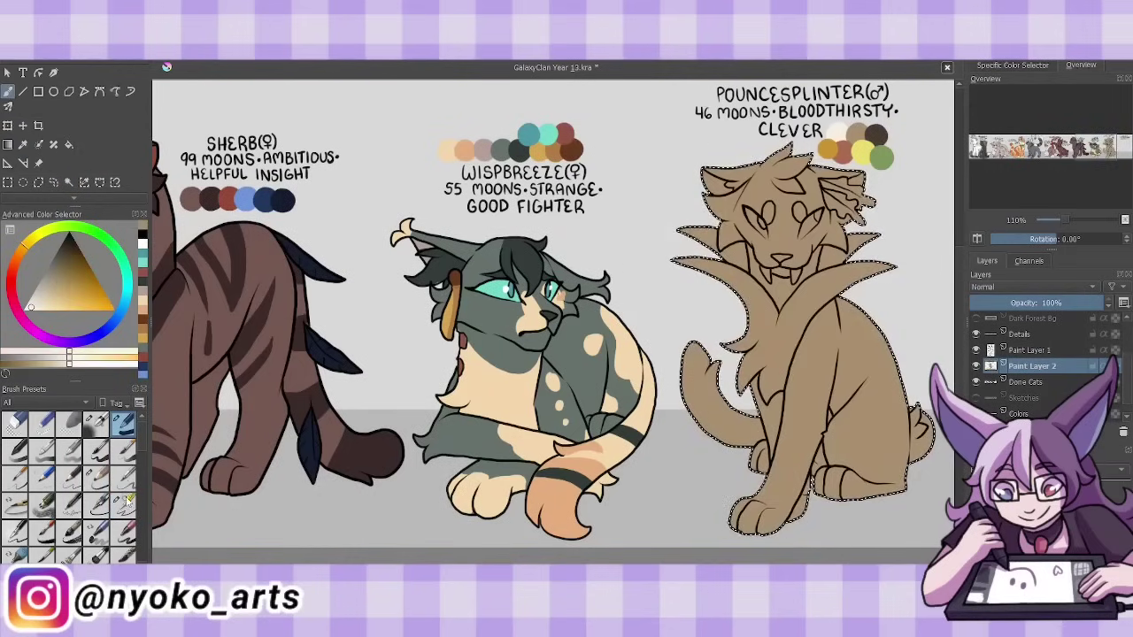
- Paint Pouncesplinter's cream and dark brown fur markings over the tan base and color the leaf at the ear golden
click(124, 503)
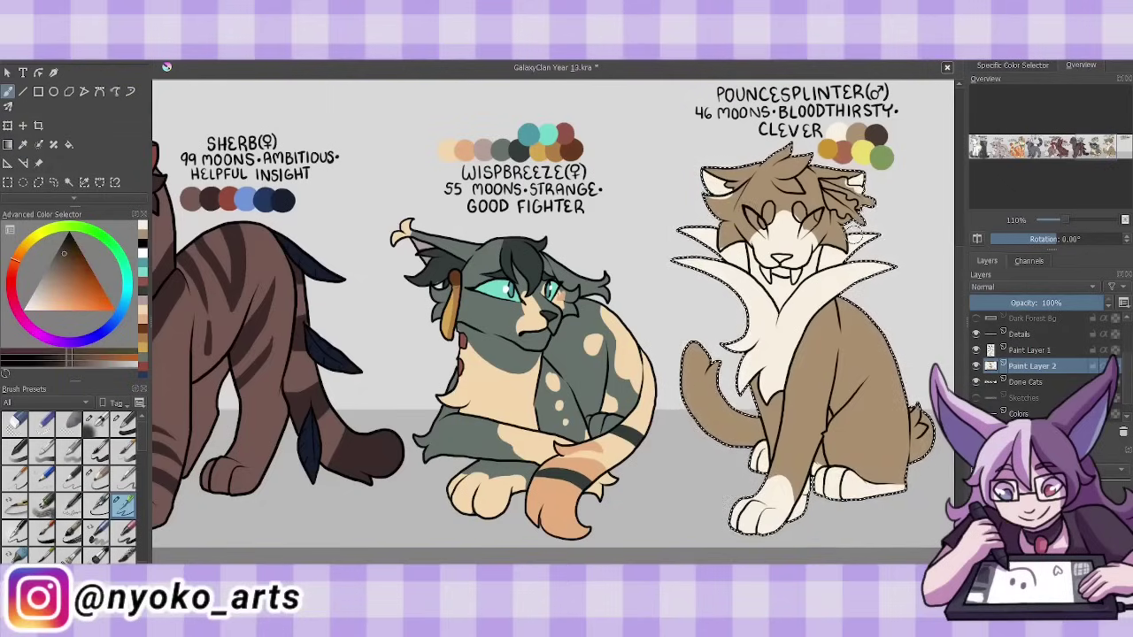
drag(823, 208, 854, 221)
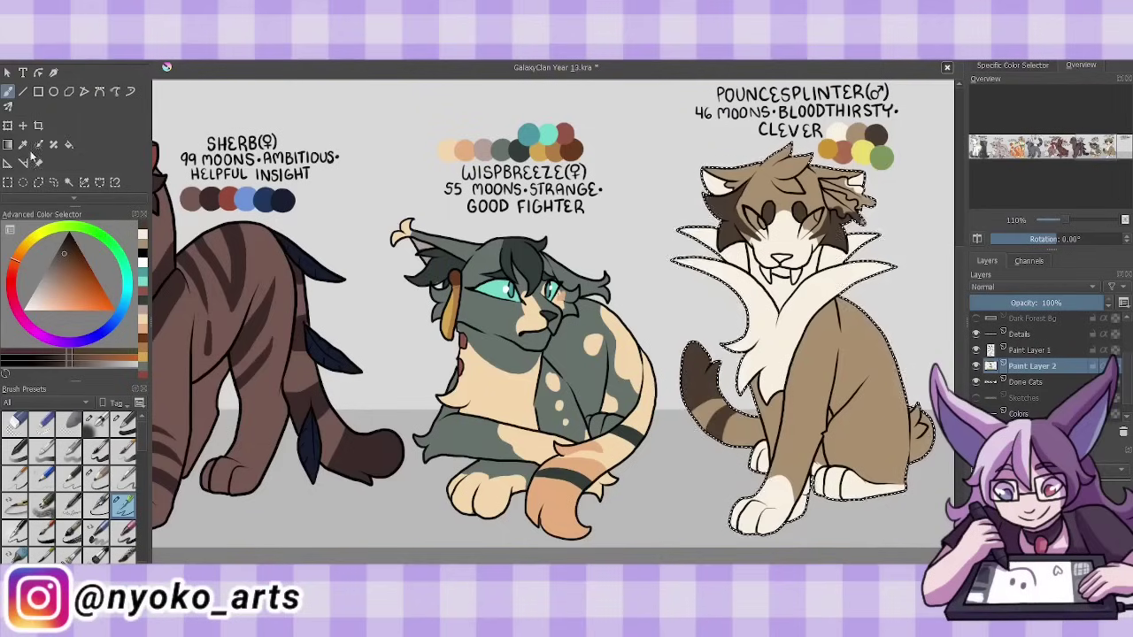
drag(828, 196, 839, 209)
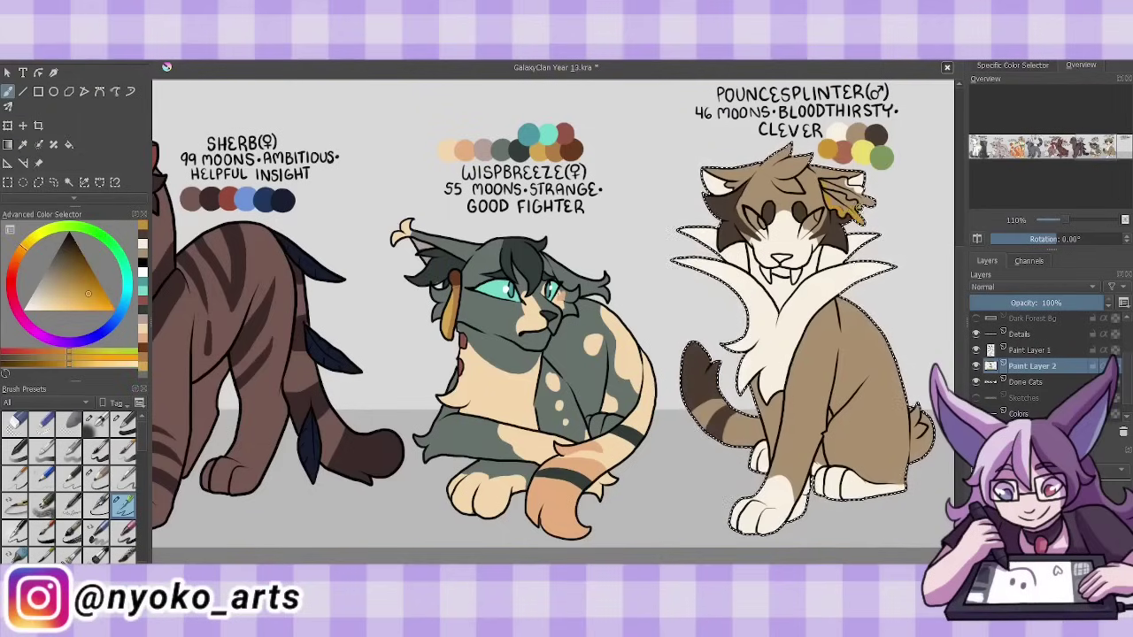
- Color Pouncesplinter's facial details with a reddish nose, white fangs and yellow eyes with green shading, using the reference swatches
ctrl+click(807, 282)
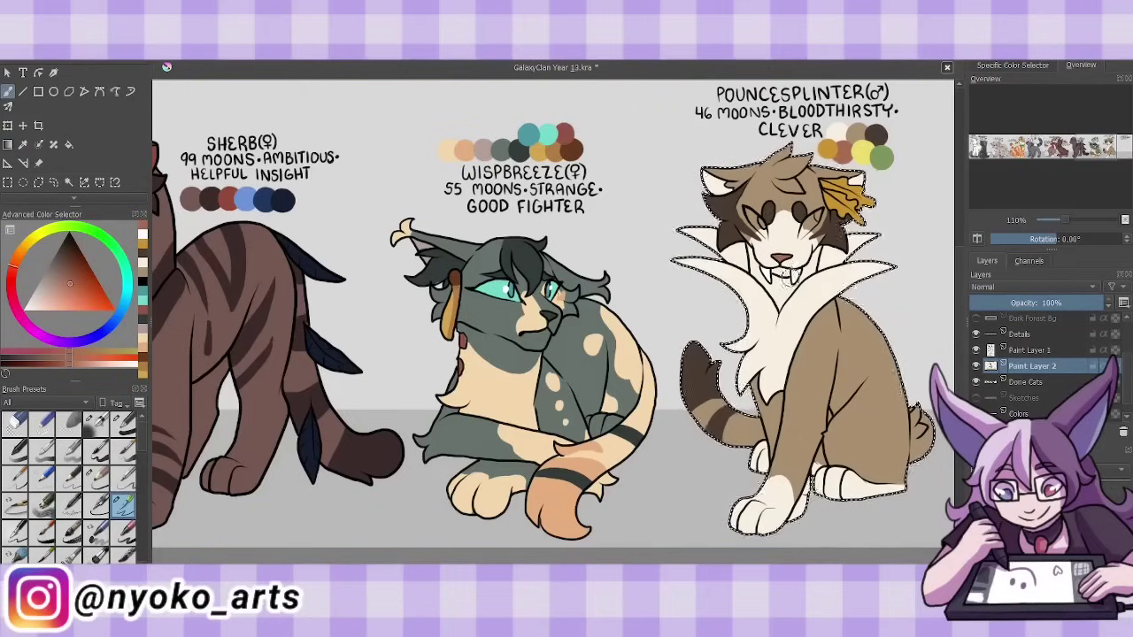
ctrl+click(861, 155)
click(753, 219)
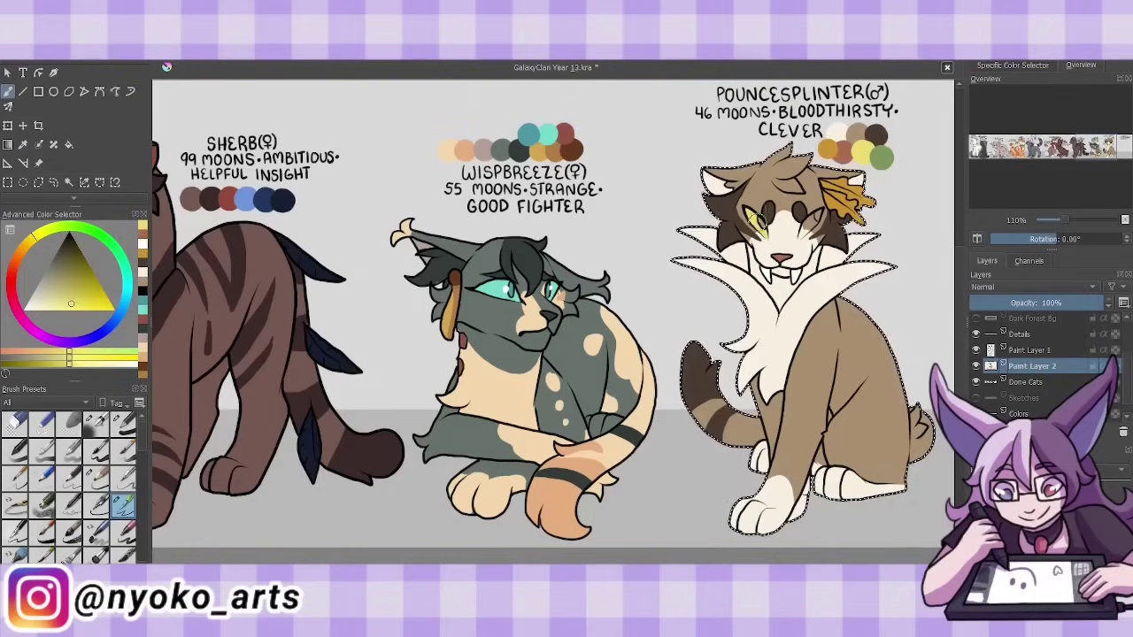
ctrl+click(881, 158)
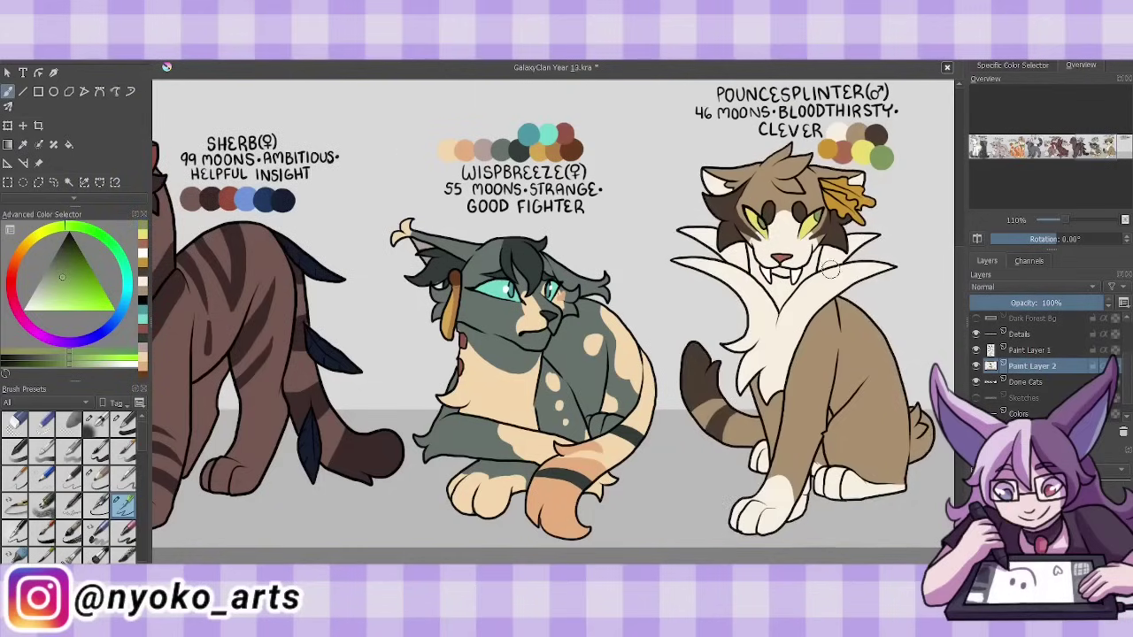
- Merge Pouncesplinter's line and color layers into the Done Cats layer and save the file
key(shift+Delete)
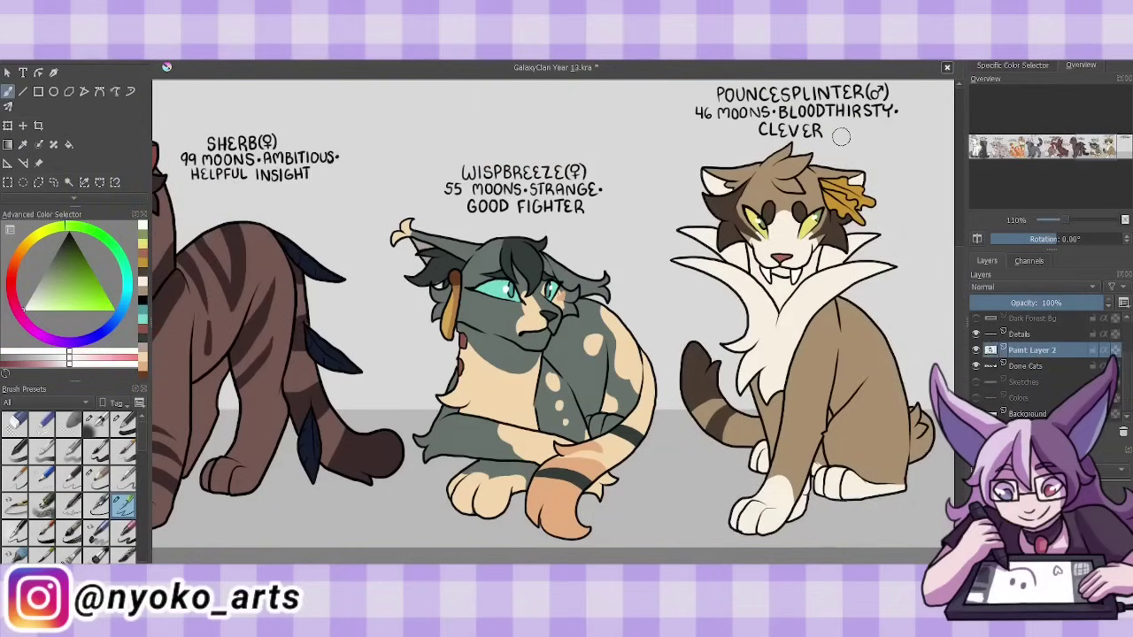
key(shift+Delete)
key(ctrl+s)
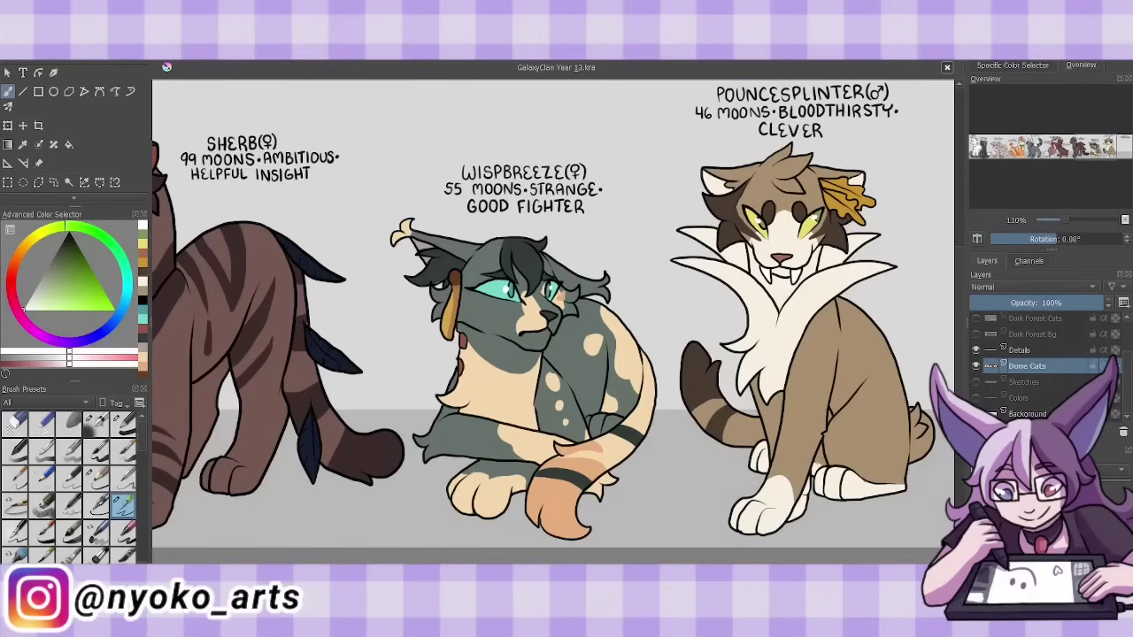
- Show the Sketches layer, add a new paint layer and ink Umbercurl's curly forelock, eyes and nose
click(975, 381)
key(Insert)
drag(797, 354, 474, 354)
mouse_move(835, 187)
mouse_down()
mouse_move(847, 218)
mouse_move(882, 213)
mouse_move(859, 170)
mouse_up()
drag(806, 223, 841, 215)
mouse_move(857, 228)
mouse_down()
mouse_move(872, 266)
mouse_move(859, 256)
mouse_up()
mouse_move(860, 254)
mouse_down()
mouse_move(877, 243)
mouse_move(861, 232)
mouse_up()
- Ink Umbercurl's fluffy cheeks, jaw, head outline and near ear, redoing one stroke
mouse_move(866, 217)
mouse_down()
mouse_move(891, 260)
mouse_move(858, 297)
mouse_up()
drag(860, 278, 837, 306)
mouse_move(841, 292)
mouse_down()
mouse_move(794, 311)
mouse_move(780, 257)
mouse_up()
mouse_move(796, 290)
mouse_down()
mouse_move(770, 235)
mouse_move(750, 244)
mouse_move(834, 177)
mouse_up()
key(ctrl+z)
drag(749, 212, 832, 177)
drag(757, 221, 781, 202)
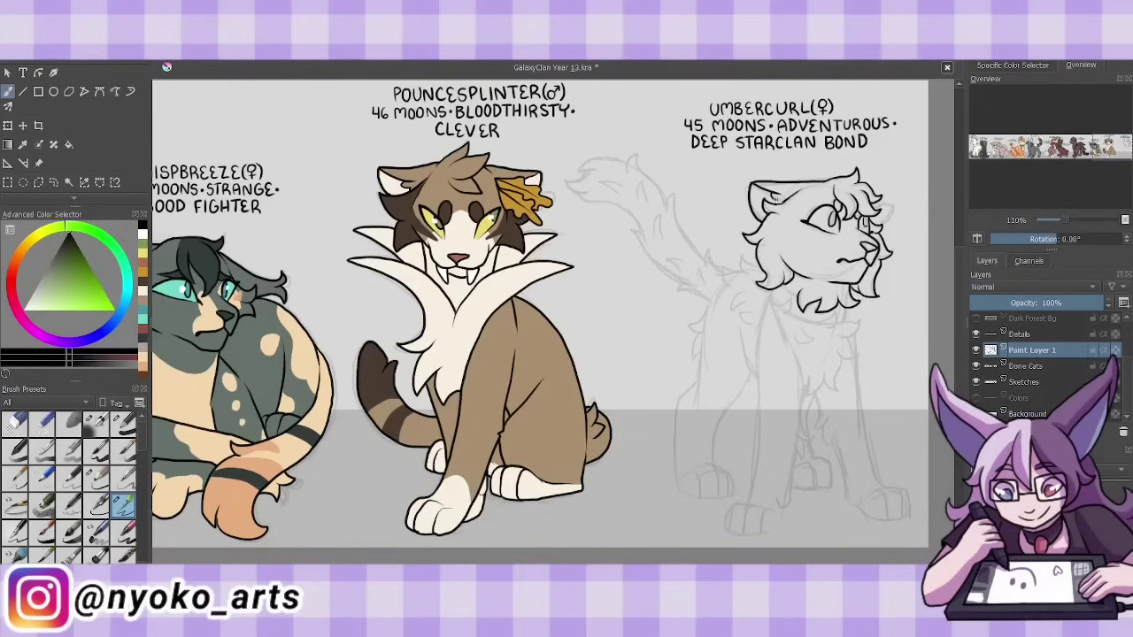
- Ink Umbercurl's far ear, the collar around the neck and the fluffy chest fur
drag(883, 200, 896, 227)
drag(798, 285, 782, 297)
mouse_move(795, 292)
mouse_down()
mouse_move(772, 315)
mouse_move(832, 325)
mouse_up()
mouse_move(828, 303)
mouse_down()
mouse_move(850, 329)
mouse_move(837, 393)
mouse_up()
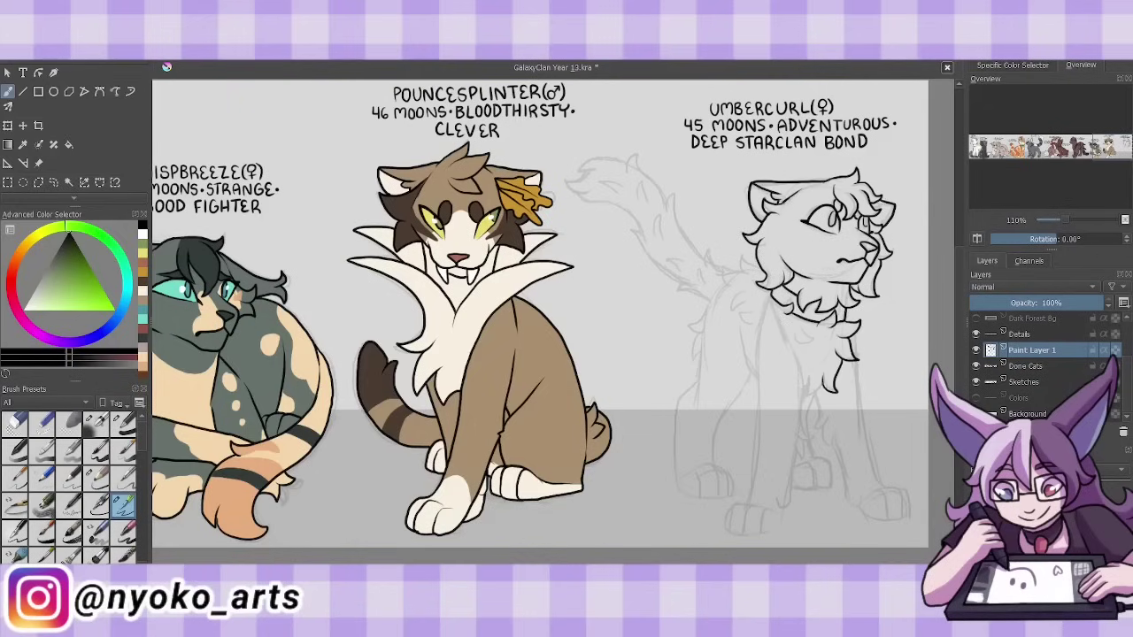
- Ink Umbercurl's shoulder line and both front legs with their paws
drag(786, 300, 774, 344)
mouse_move(808, 352)
mouse_down()
mouse_move(800, 451)
mouse_move(760, 529)
mouse_move(728, 531)
mouse_up()
drag(763, 328, 749, 502)
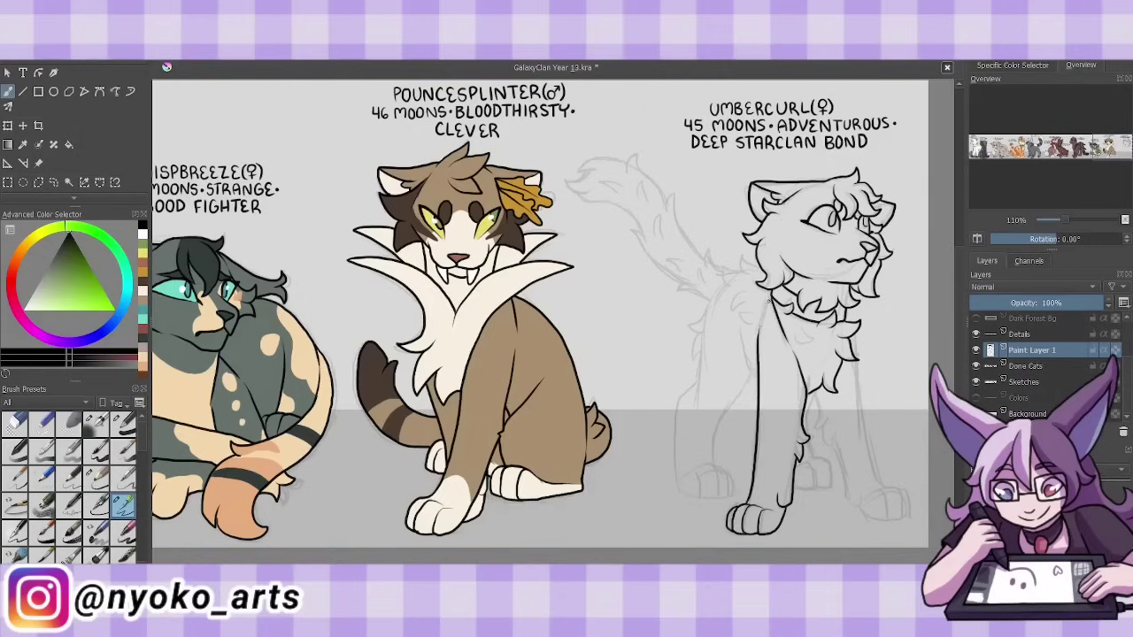
drag(770, 296, 760, 326)
mouse_move(797, 331)
mouse_down()
mouse_move(823, 370)
mouse_move(811, 435)
mouse_up()
mouse_move(820, 423)
mouse_down()
mouse_move(857, 501)
mouse_move(908, 518)
mouse_up()
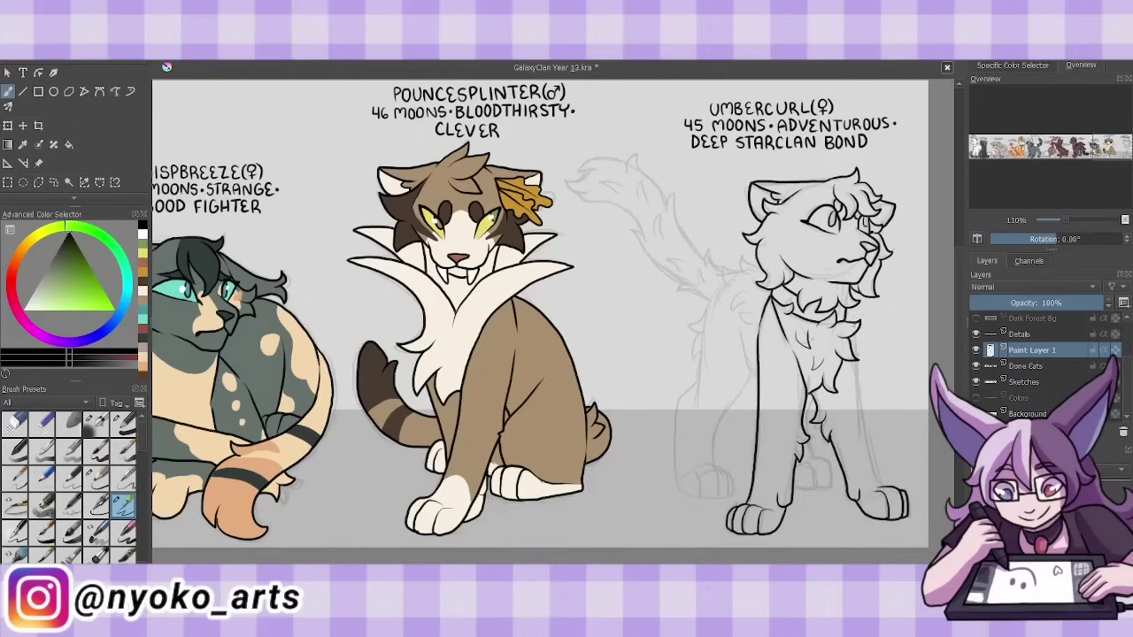
drag(854, 333, 853, 363)
drag(853, 355, 888, 489)
- Ink Umbercurl's hind legs and paws, the belly line and the tufted fur on the back and rump
mouse_move(809, 398)
mouse_down()
mouse_move(804, 466)
mouse_move(829, 491)
mouse_up()
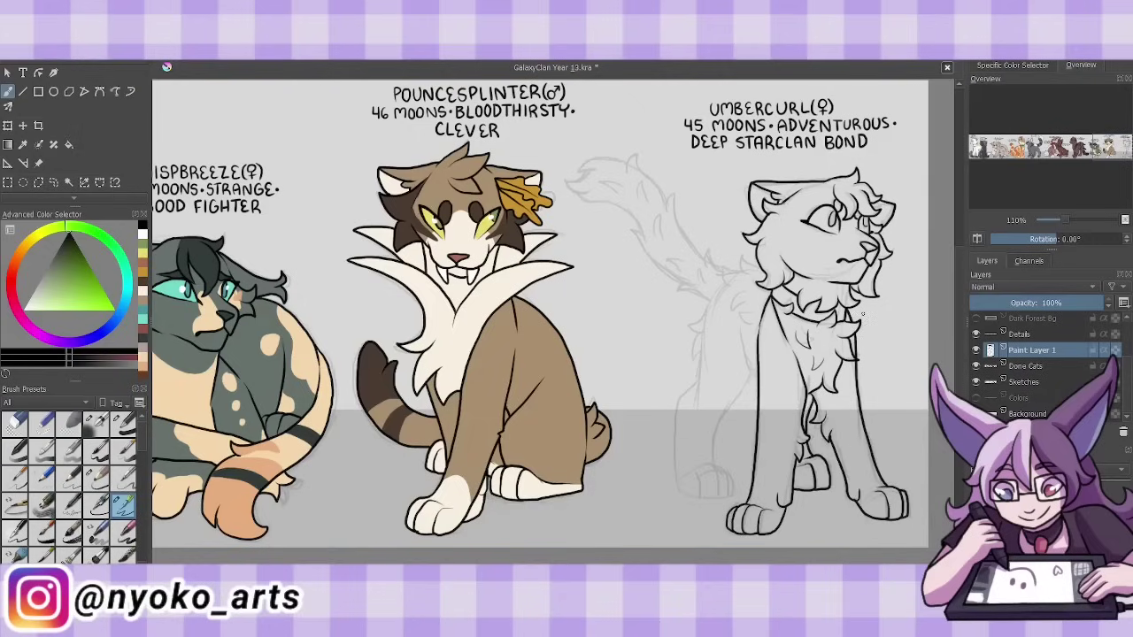
drag(754, 309, 738, 377)
drag(731, 257, 757, 274)
drag(735, 266, 694, 358)
drag(727, 306, 696, 386)
mouse_move(696, 376)
mouse_down()
mouse_move(681, 496)
mouse_move(731, 496)
mouse_up()
drag(752, 370, 715, 465)
- Ink Umbercurl's raised fluffy tail with its fur tufts
mouse_move(728, 250)
mouse_down()
mouse_move(708, 258)
mouse_move(665, 195)
mouse_up()
drag(682, 234, 630, 158)
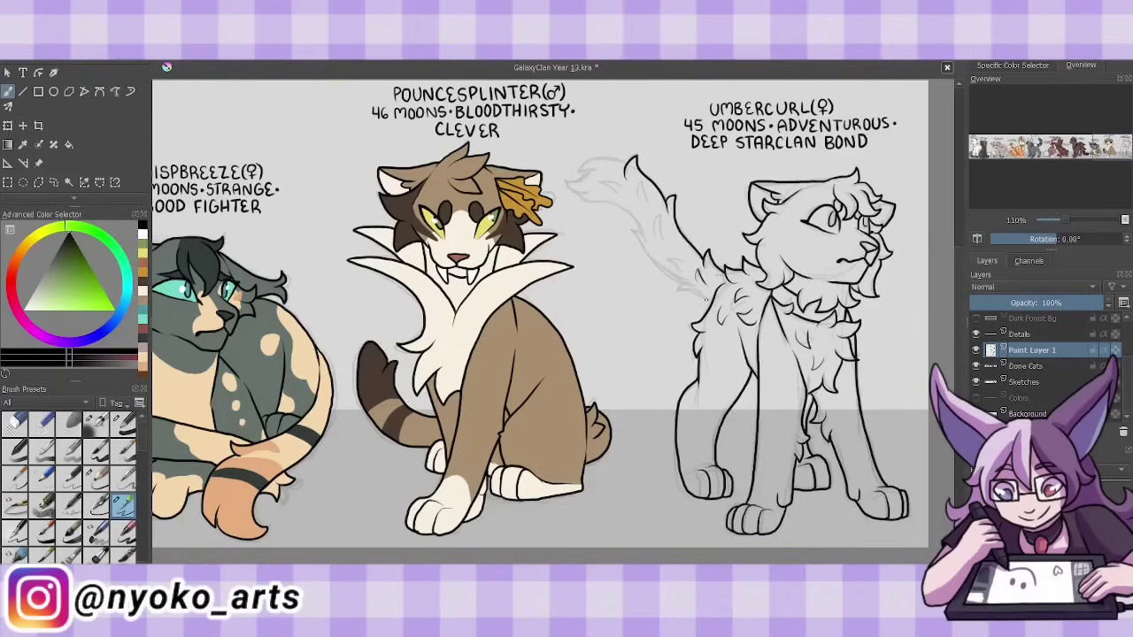
mouse_move(710, 301)
mouse_down()
mouse_move(566, 175)
mouse_move(646, 205)
mouse_move(680, 266)
mouse_up()
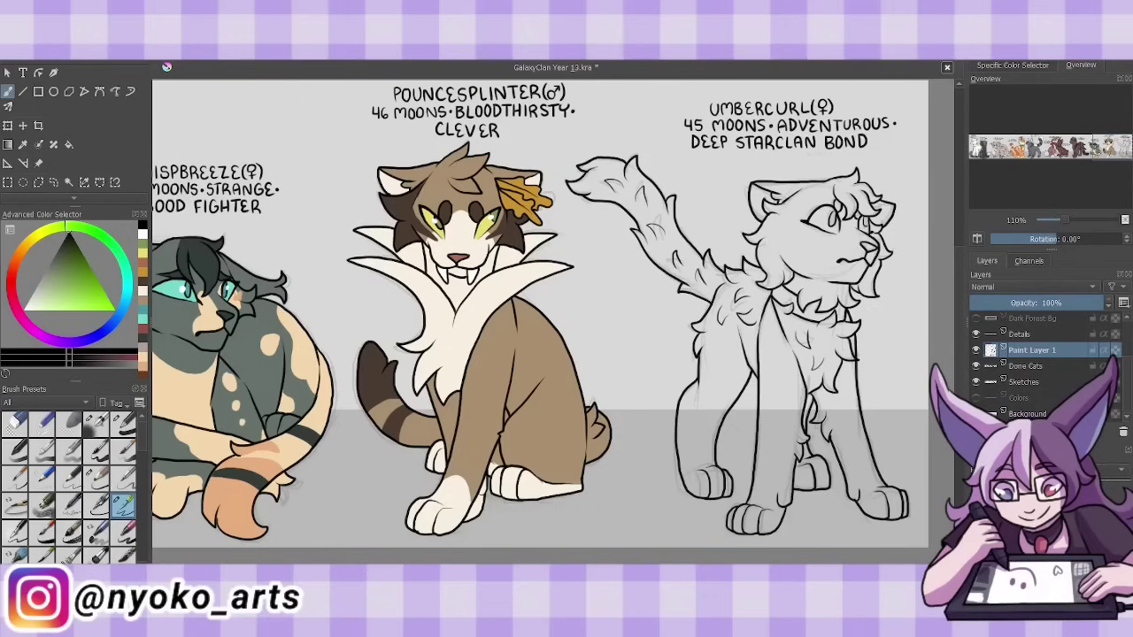
- Fill Umbercurl with a peach base, blend mauve softly along the tail, and merge the color layers
click(1031, 366)
click(779, 354)
click(14, 423)
drag(619, 177, 699, 284)
drag(672, 230, 867, 266)
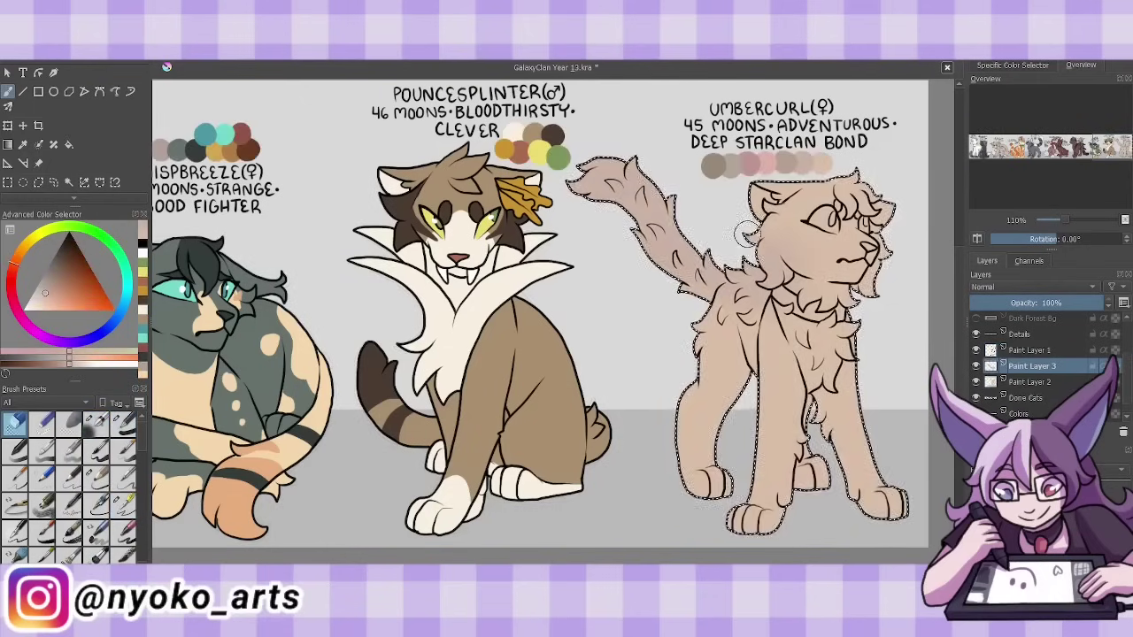
drag(708, 247, 841, 460)
drag(850, 195, 845, 266)
click(124, 504)
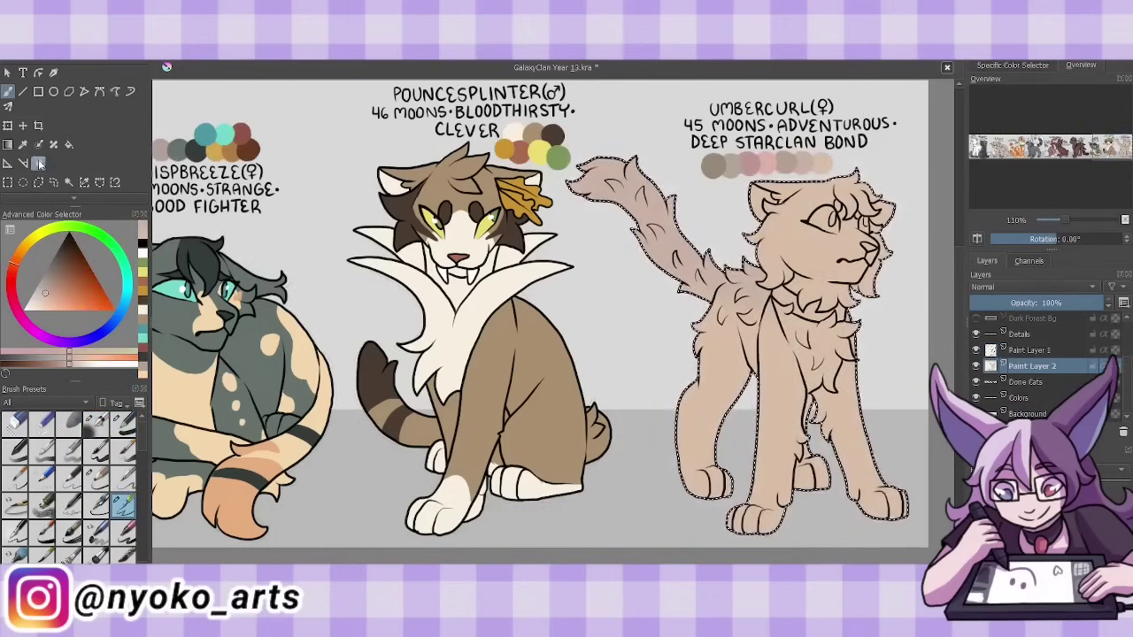
key(ctrl+e)
- Paint Umbercurl's inner ear pink and the eyes grey-brown
drag(779, 212, 849, 292)
drag(810, 402, 841, 504)
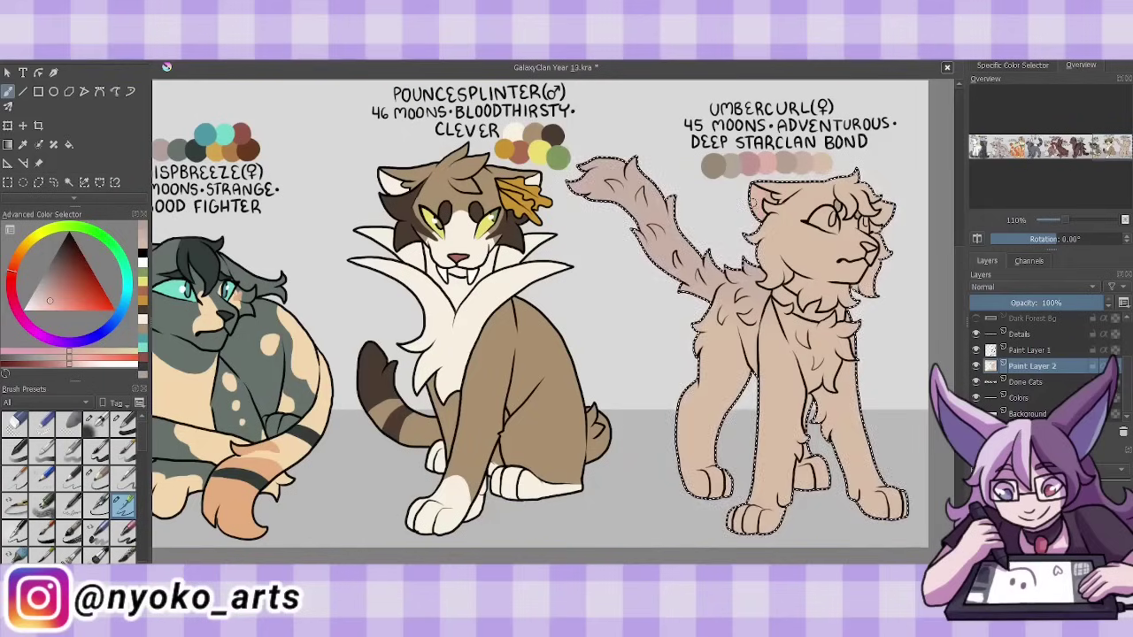
drag(872, 185, 885, 283)
drag(823, 407, 885, 513)
drag(867, 185, 890, 244)
drag(805, 403, 828, 443)
drag(872, 199, 889, 279)
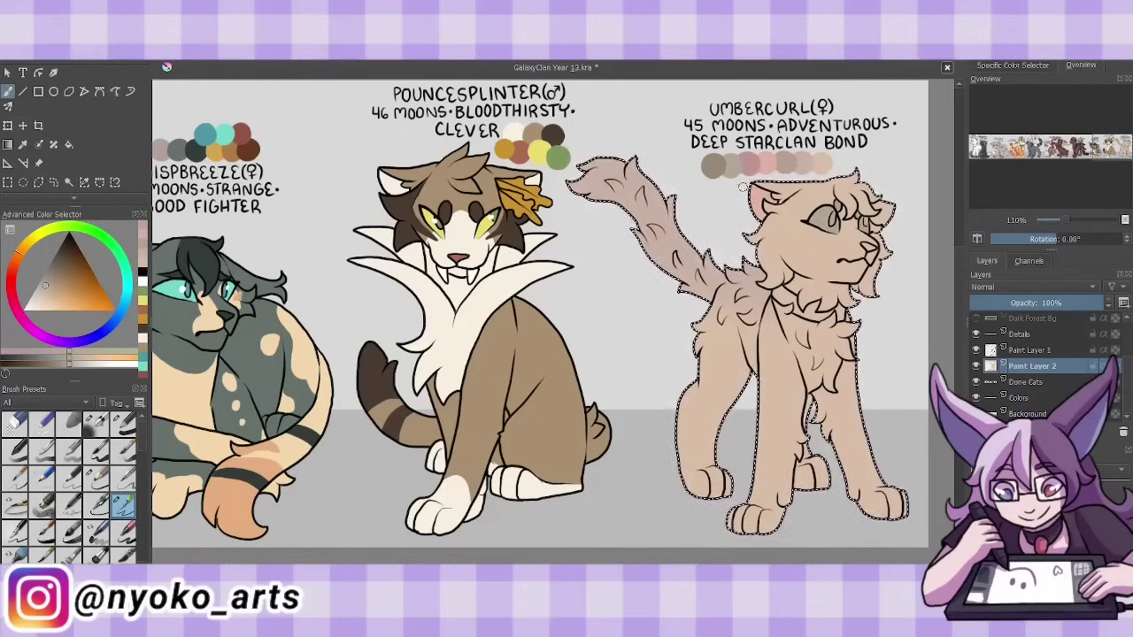
- Mix a very dark purple-grey and paint Umbercurl's collar with it
click(52, 277)
click(62, 342)
click(59, 246)
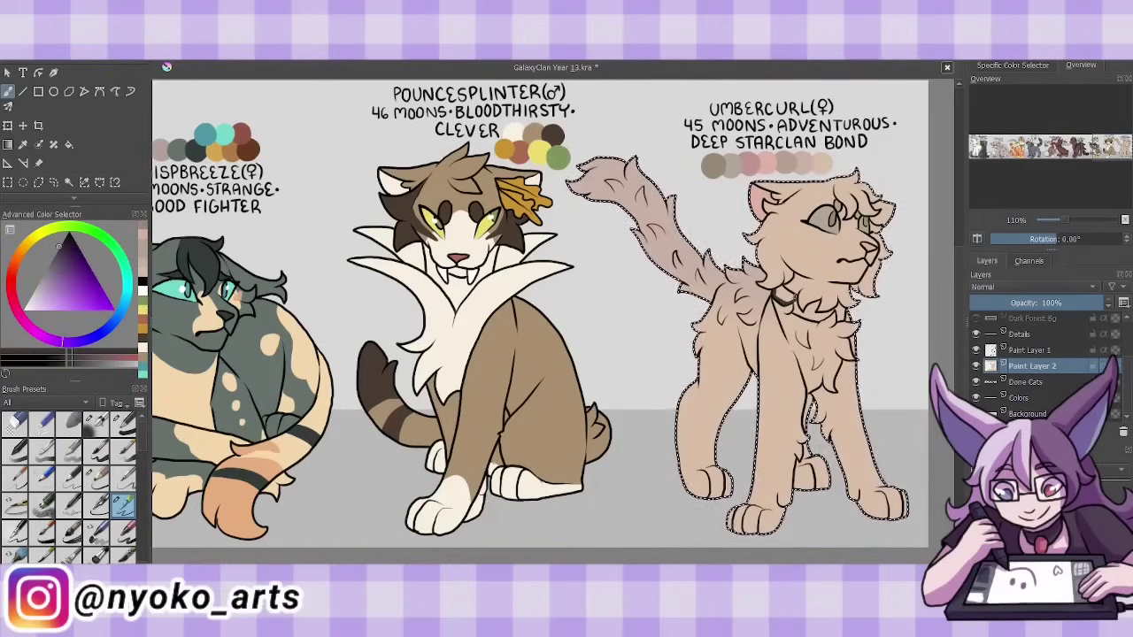
drag(779, 294, 798, 311)
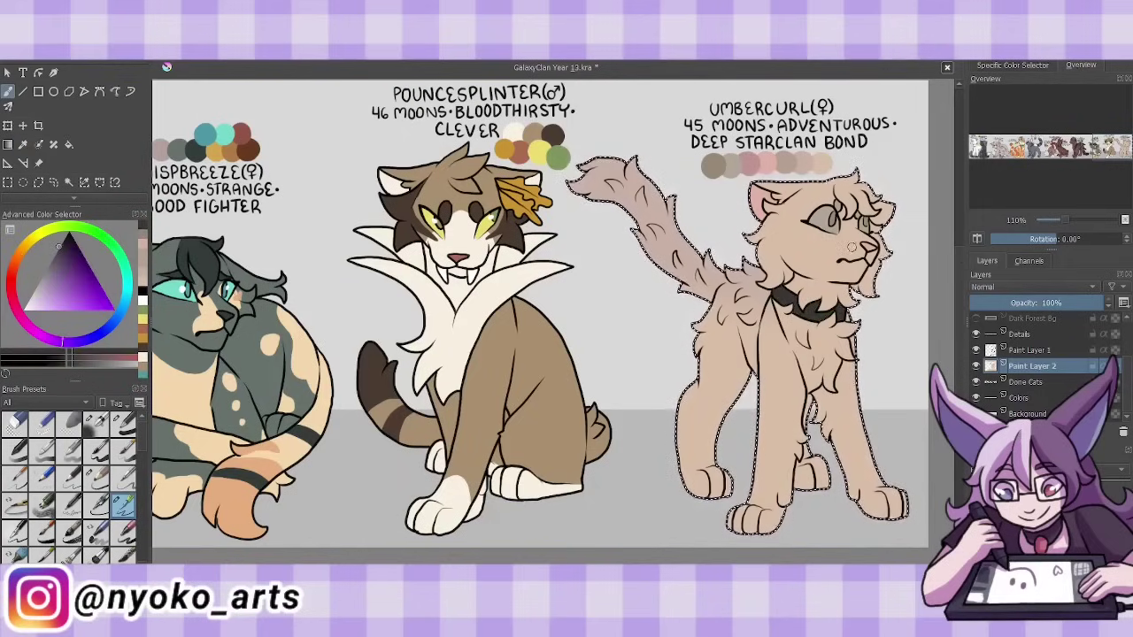
- Remove the Colors and Sketches reference layers and merge Umbercurl's layers into Done Cats
click(1018, 398)
key(Delete)
key(ctrl+e)
key(ctrl+e)
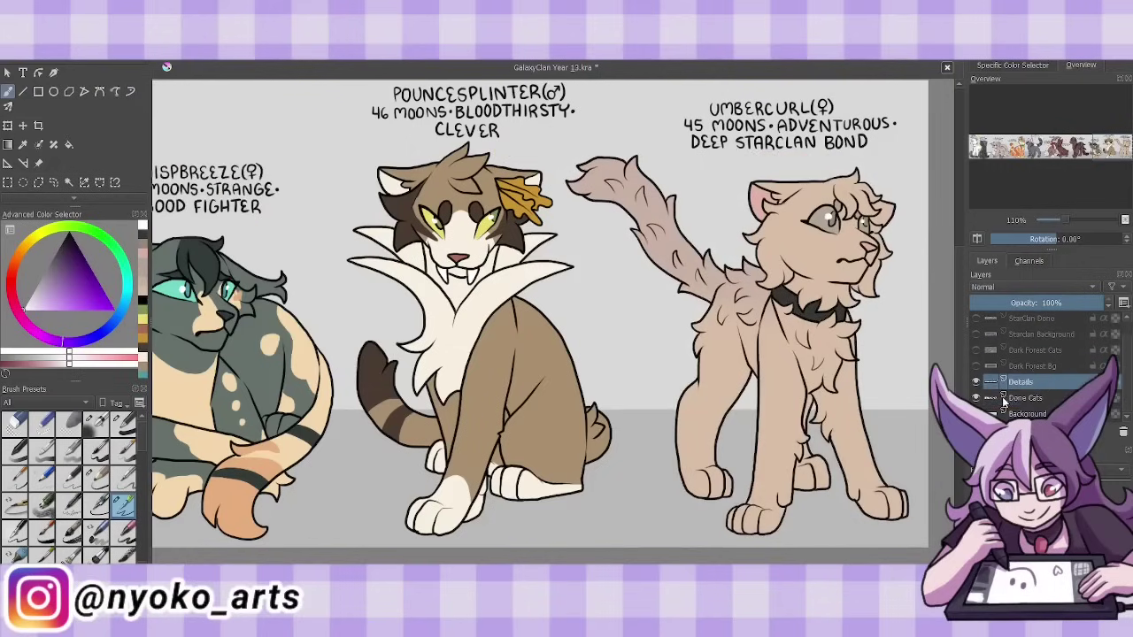
key(ctrl+e)
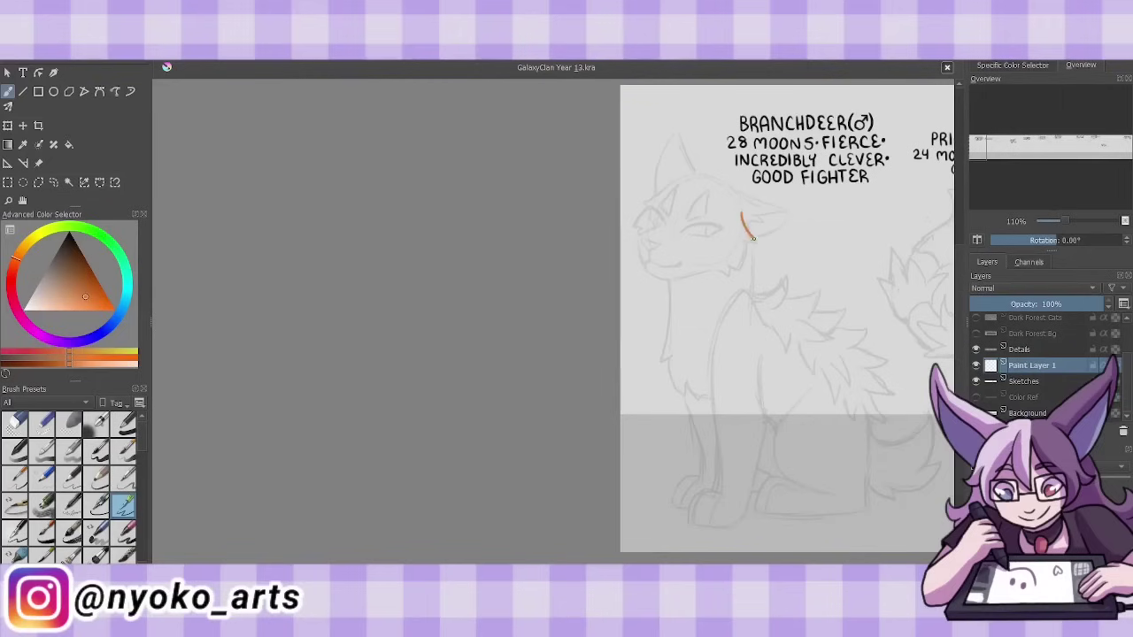
- Ink Branchdeer's head outline, muzzle, far eye and upright ear over the sketch
mouse_move(744, 216)
mouse_down()
mouse_move(750, 240)
mouse_move(724, 273)
mouse_move(642, 262)
mouse_up()
mouse_move(648, 204)
mouse_down()
mouse_move(673, 183)
mouse_move(635, 228)
mouse_move(646, 239)
mouse_move(675, 187)
mouse_move(740, 205)
mouse_up()
drag(655, 192, 707, 176)
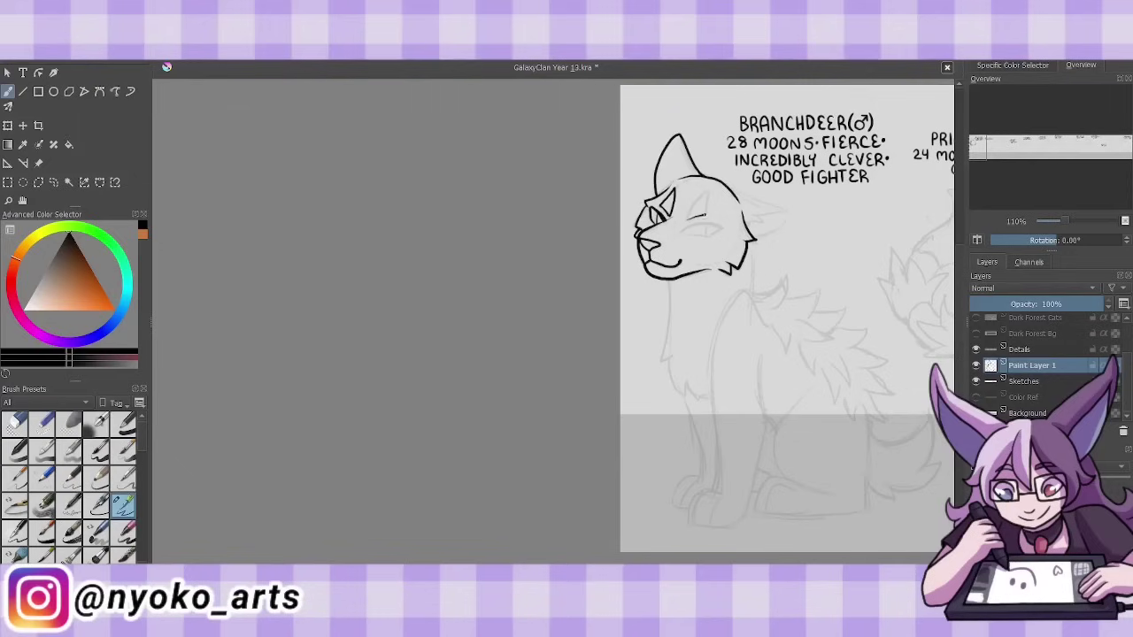
- Ink Branchdeer's near eye with its pupil and the near ear pointing sideways
mouse_move(688, 220)
mouse_down()
mouse_move(707, 193)
mouse_move(722, 229)
mouse_up()
key(e)
click(124, 504)
drag(705, 223, 705, 235)
drag(734, 200, 791, 208)
mouse_move(791, 209)
mouse_down()
mouse_move(754, 237)
mouse_move(787, 211)
mouse_up()
drag(747, 216, 762, 227)
- Ink Branchdeer's two front legs with their paws and the chest line, redoing the misdrawn leg strokes
mouse_move(750, 292)
mouse_down()
mouse_move(711, 359)
mouse_move(719, 492)
mouse_move(748, 500)
mouse_up()
key(ctrl+z)
mouse_move(763, 422)
mouse_down()
mouse_move(737, 501)
mouse_move(694, 528)
mouse_up()
key(ctrl+z)
drag(710, 490, 692, 524)
mouse_move(704, 496)
mouse_down()
mouse_move(722, 484)
mouse_move(690, 527)
mouse_up()
drag(719, 484, 720, 496)
drag(671, 278, 665, 363)
mouse_move(666, 356)
mouse_down()
mouse_move(708, 400)
mouse_move(683, 476)
mouse_move(699, 512)
mouse_up()
- Ink Branchdeer's neck line and the spiky fur mane running along the shoulders and back
drag(772, 328, 816, 377)
mouse_move(821, 367)
mouse_down()
mouse_move(833, 400)
mouse_move(867, 425)
mouse_up()
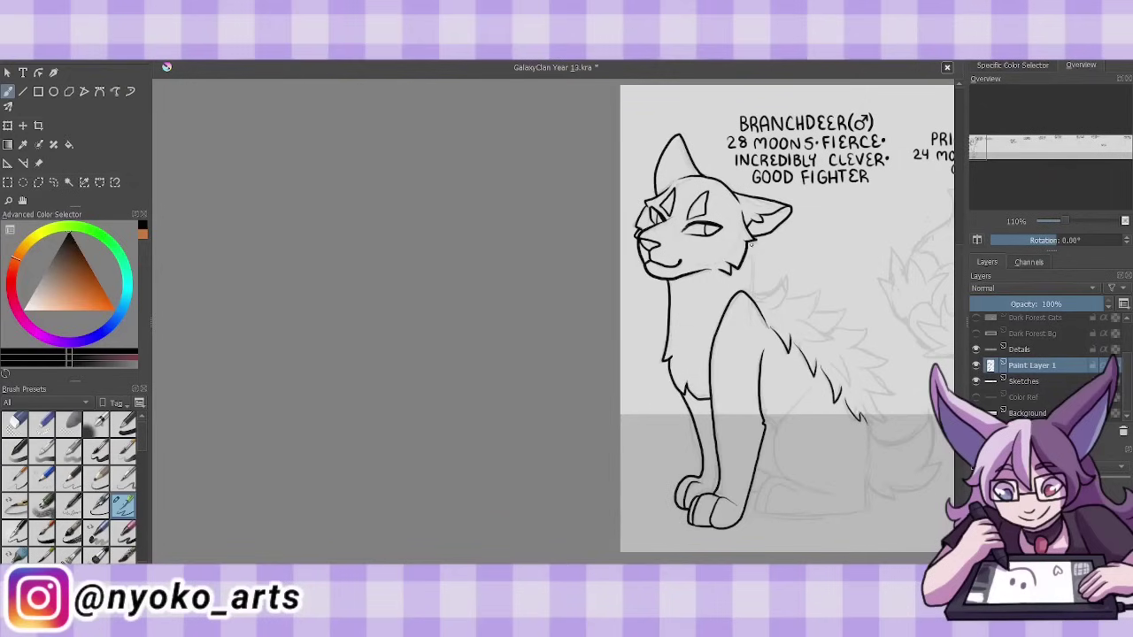
mouse_move(751, 243)
mouse_down()
mouse_move(786, 301)
mouse_move(858, 331)
mouse_move(896, 400)
mouse_move(873, 433)
mouse_up()
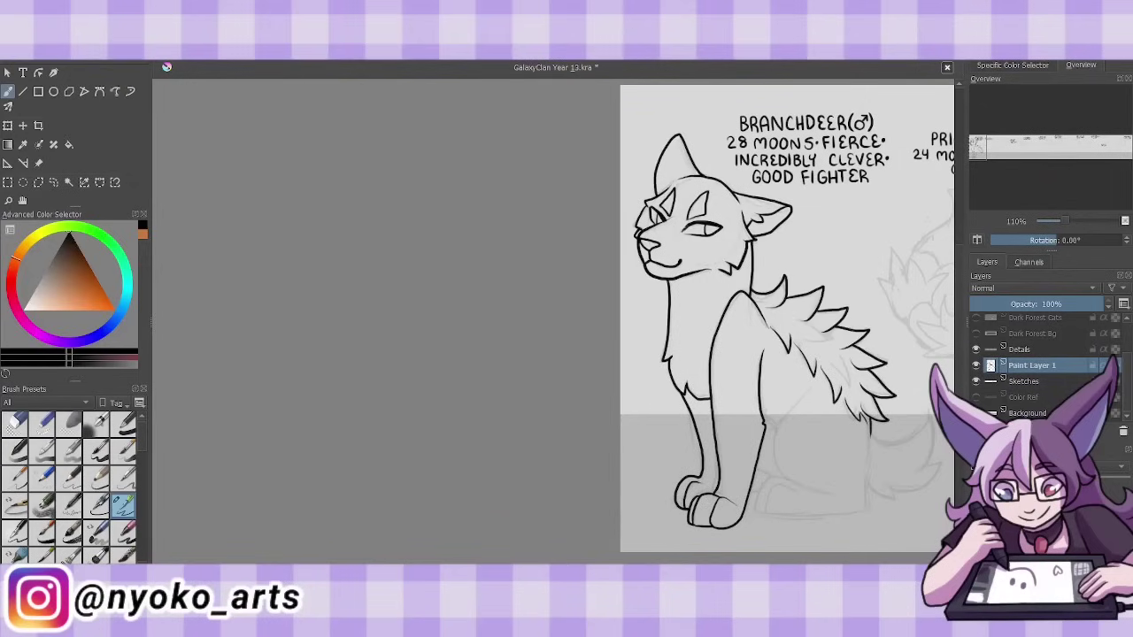
mouse_move(796, 320)
mouse_down()
mouse_move(832, 342)
mouse_move(847, 381)
mouse_up()
- Ink Branchdeer's rump, haunch, hind paws and tufted tail, redoing the first rump stroke
mouse_move(872, 455)
mouse_down()
mouse_move(769, 495)
mouse_move(847, 515)
mouse_move(873, 432)
mouse_up()
key(ctrl+z)
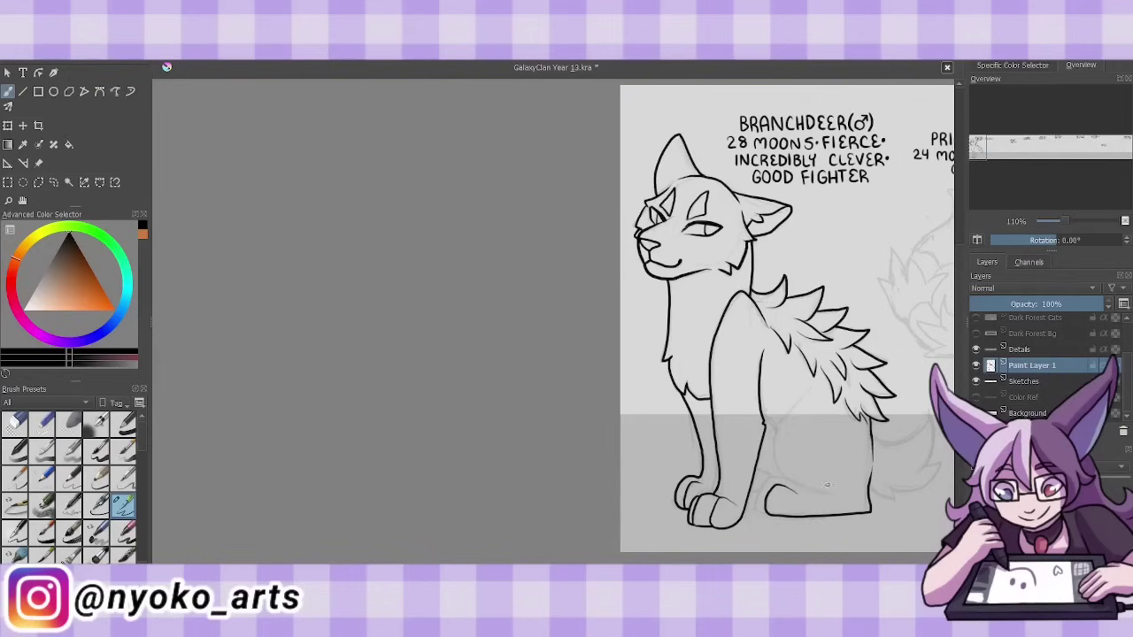
mouse_move(835, 498)
mouse_down()
mouse_move(763, 393)
mouse_move(754, 514)
mouse_up()
drag(770, 466, 740, 503)
mouse_move(873, 443)
mouse_down()
mouse_move(935, 482)
mouse_move(870, 501)
mouse_up()
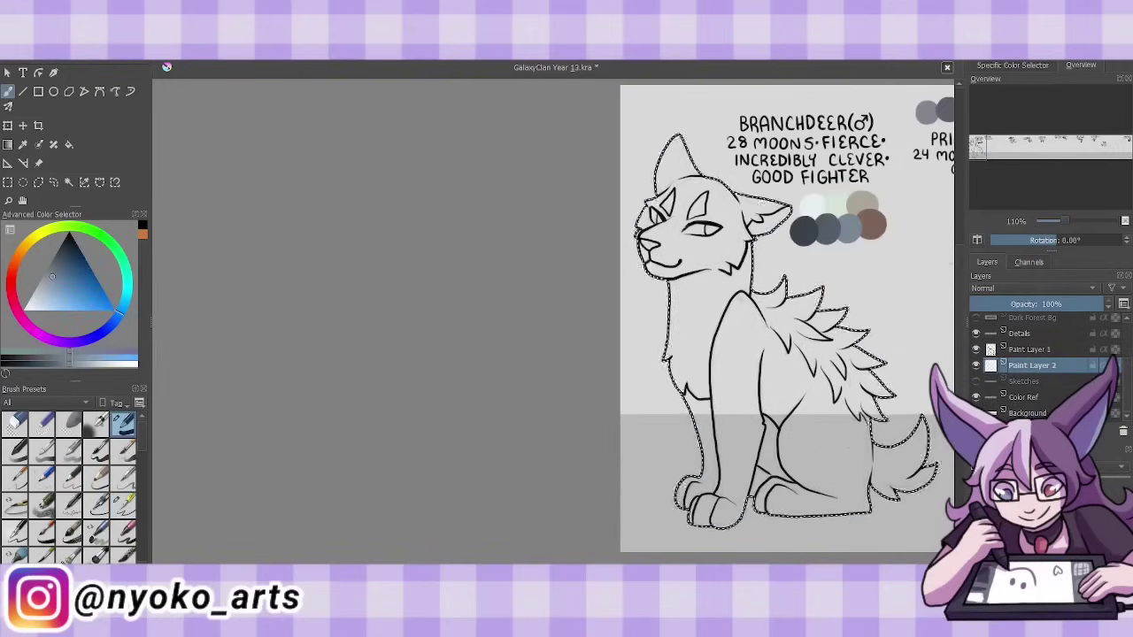
- Fill Branchdeer with a blue-grey base and paint dark slate ears and pale eye markings from the swatches
key(shift+BackSpace)
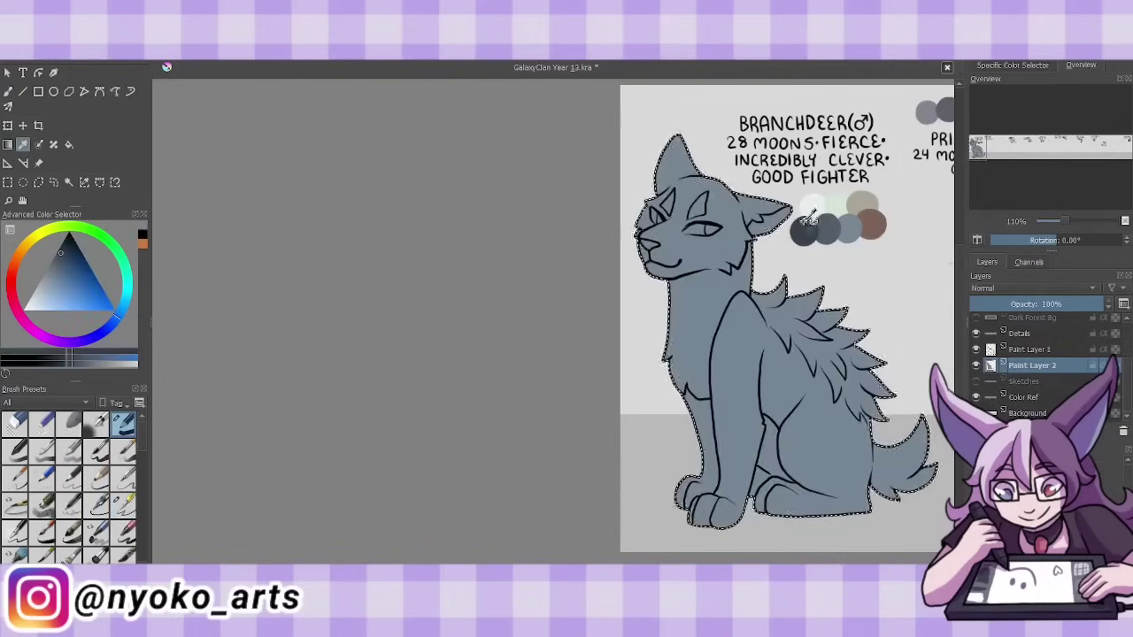
click(124, 504)
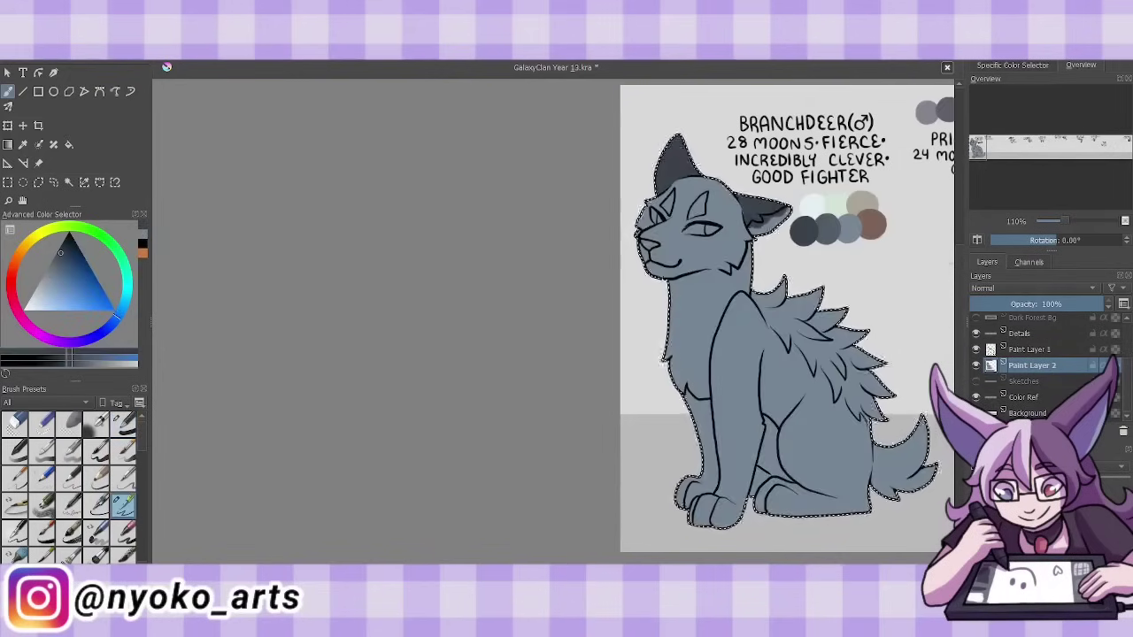
ctrl+click(809, 205)
drag(693, 220, 715, 216)
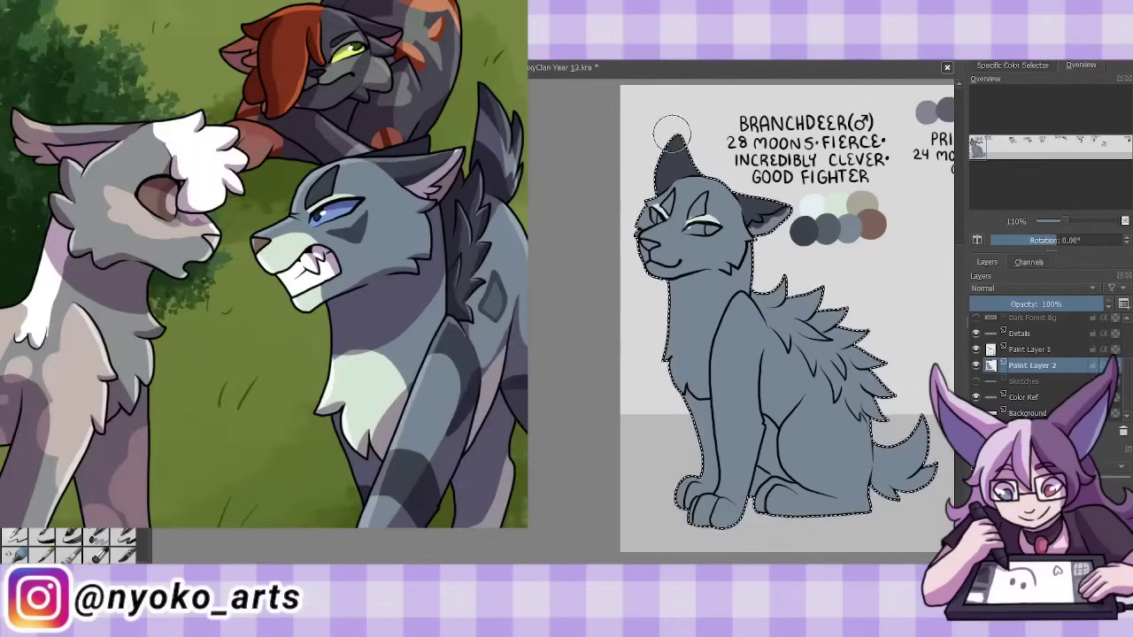
- Paint Branchdeer's paws pale mint green on a new layer and add another paint layer above it
key(Insert)
drag(717, 490, 748, 476)
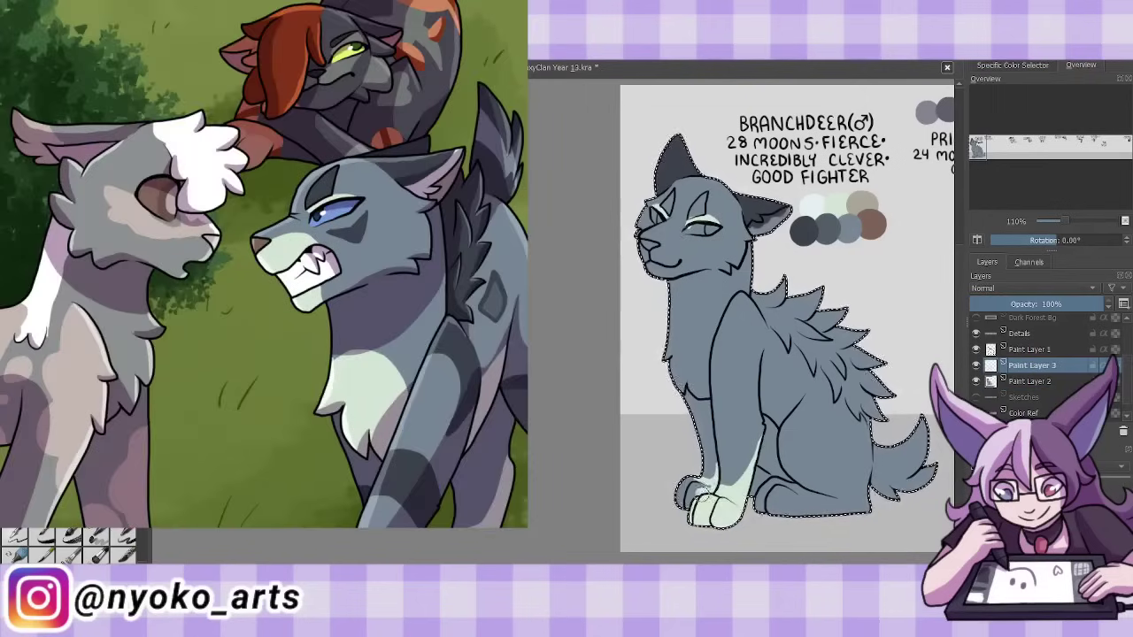
drag(798, 506, 868, 510)
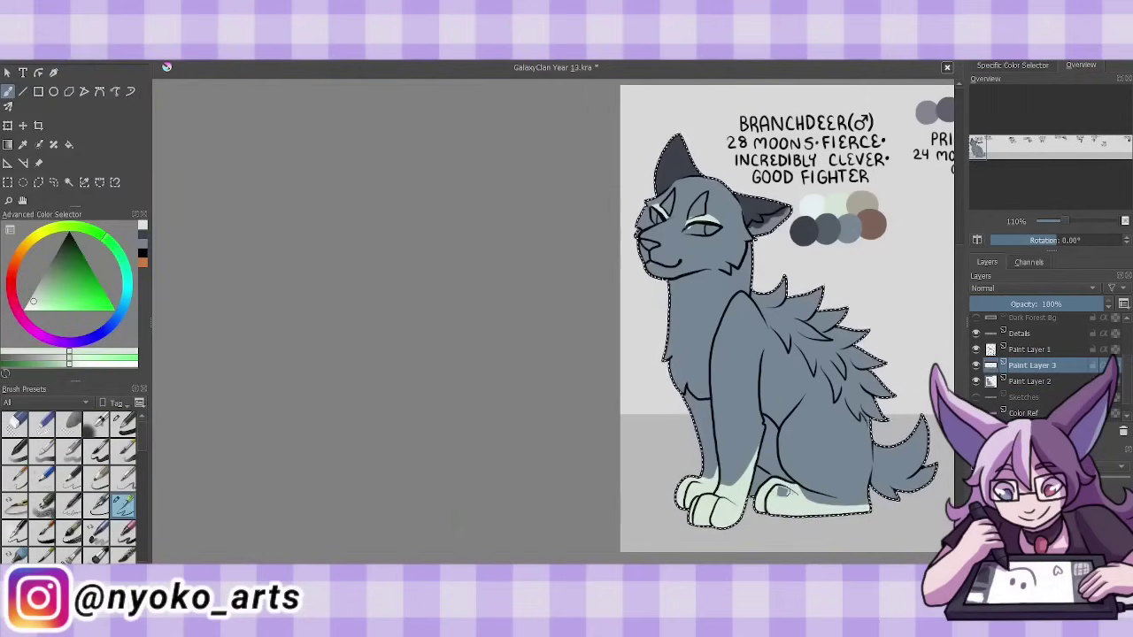
key(Insert)
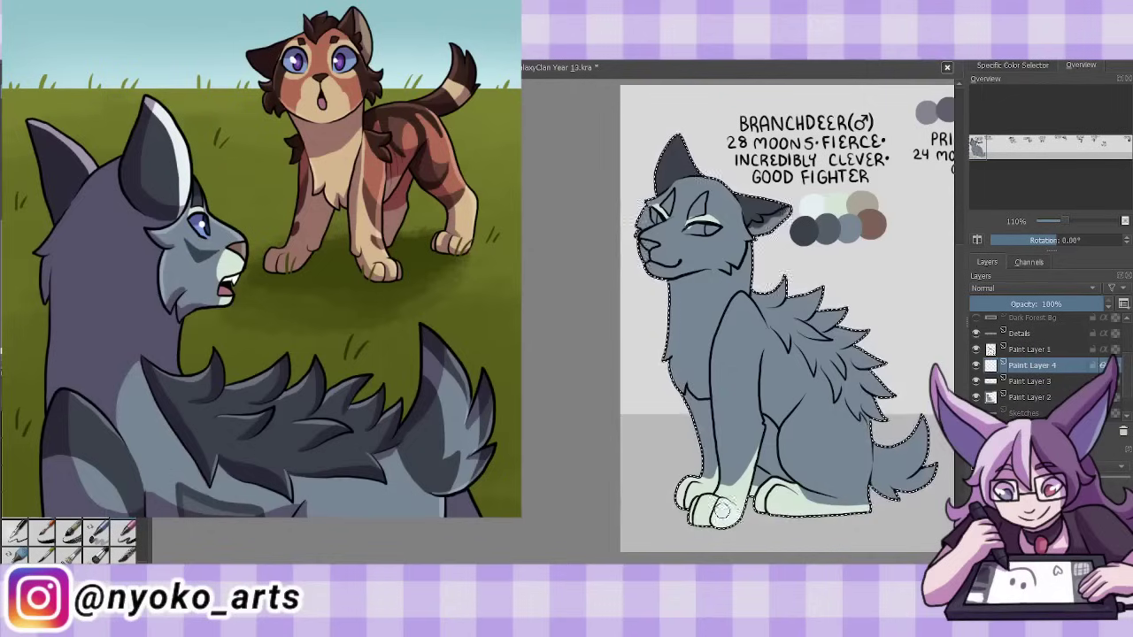
- Remove the extra paint layer and paint Branchdeer's front toes white and the chest patch pale mint green
key(shift+Delete)
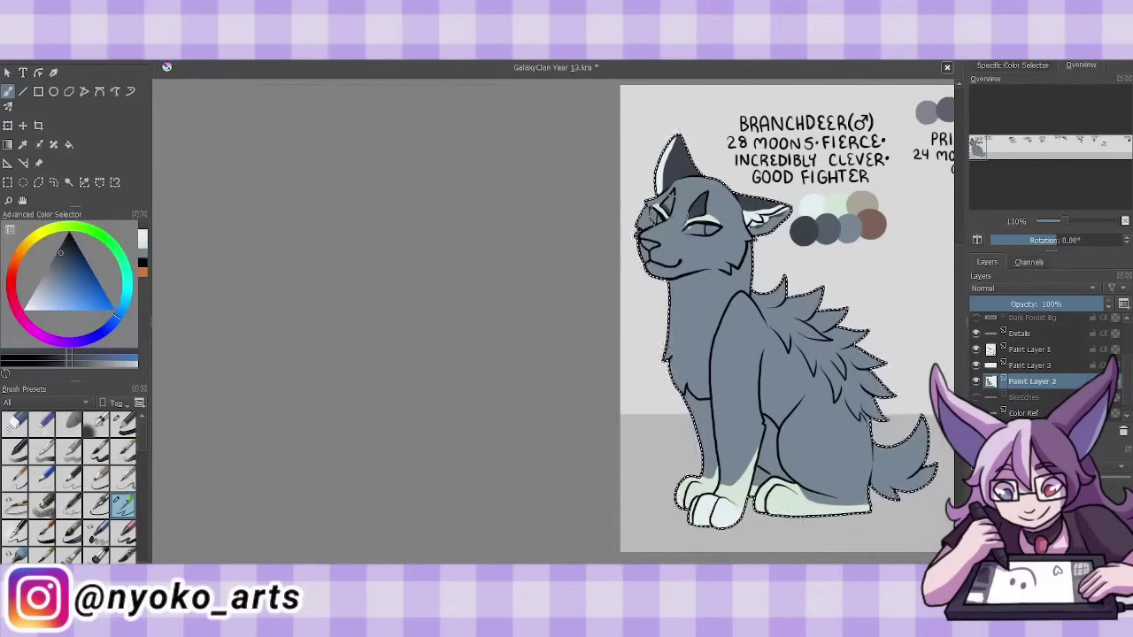
ctrl+click(717, 496)
drag(670, 320, 708, 348)
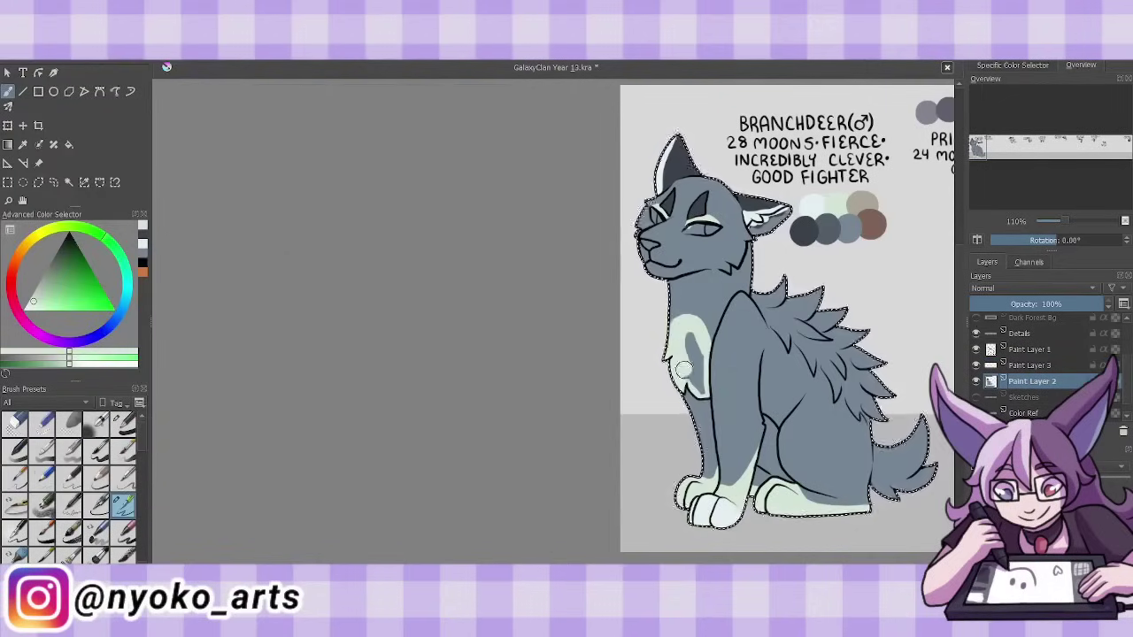
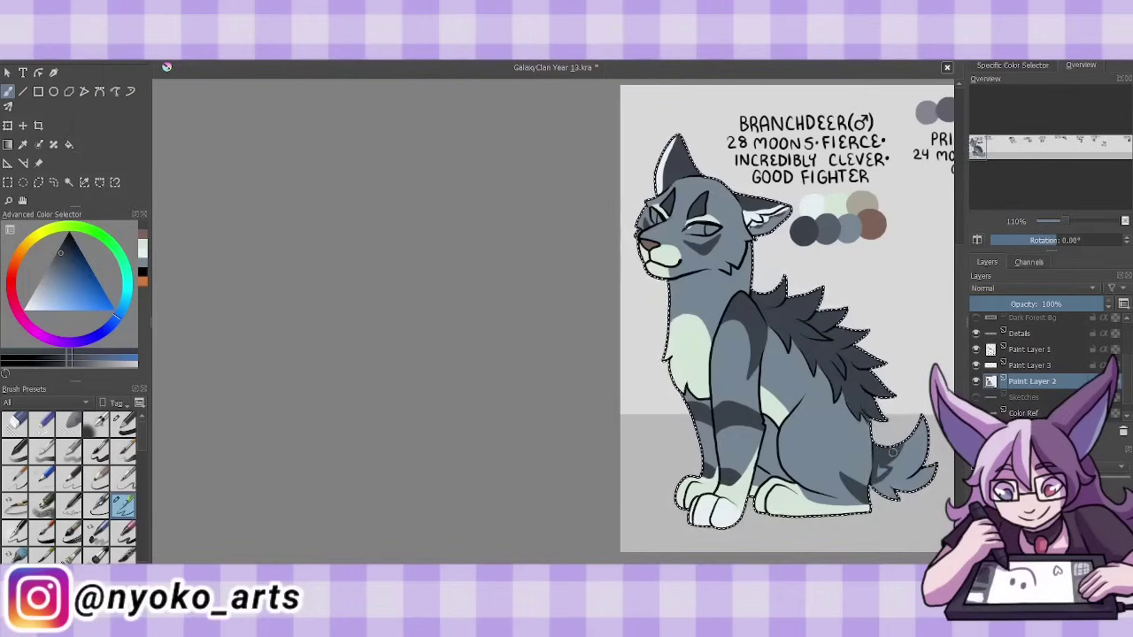
- Paint dark slate flank and haunch markings with softer grey centres on Branchdeer, and merge the markings into the base layer
key(Page_Up)
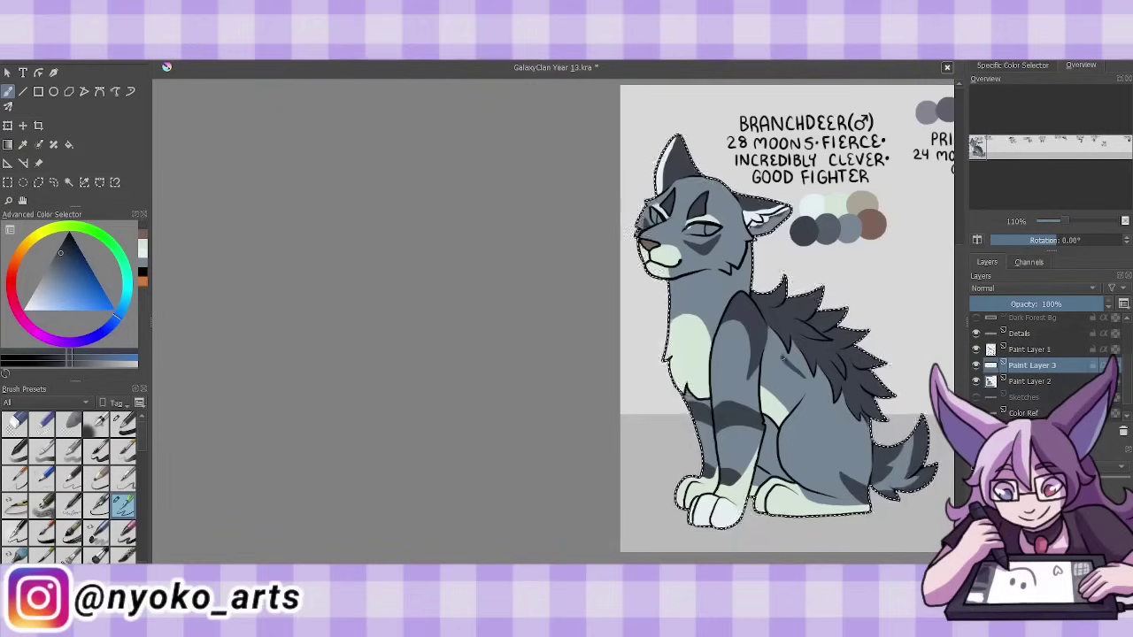
key(Page_Down)
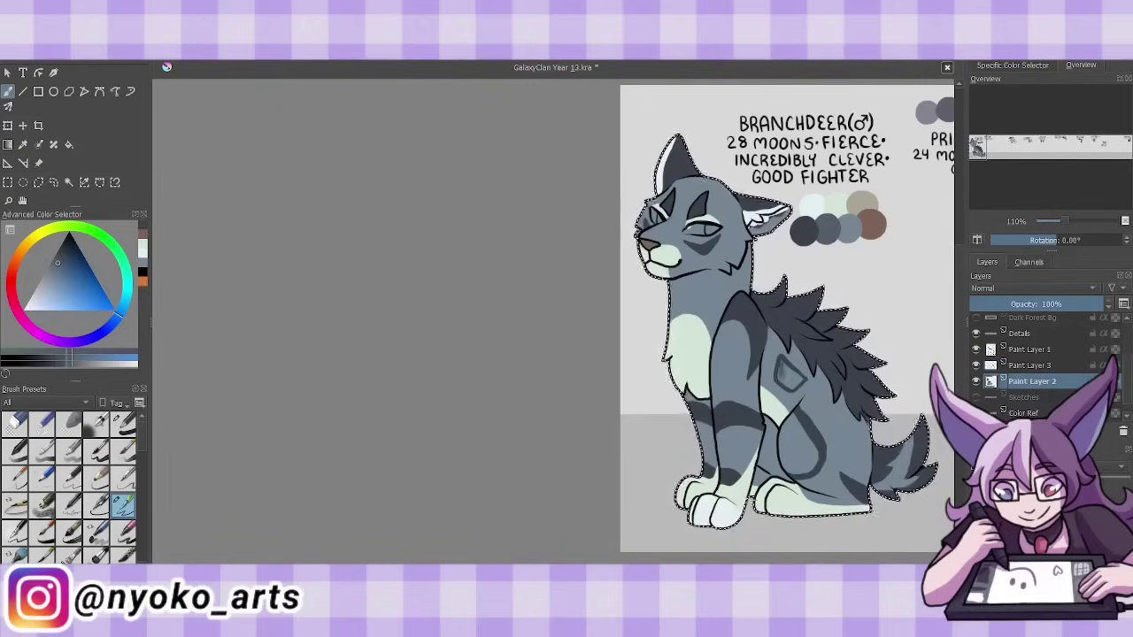
key(Page_Up)
key(ctrl+e)
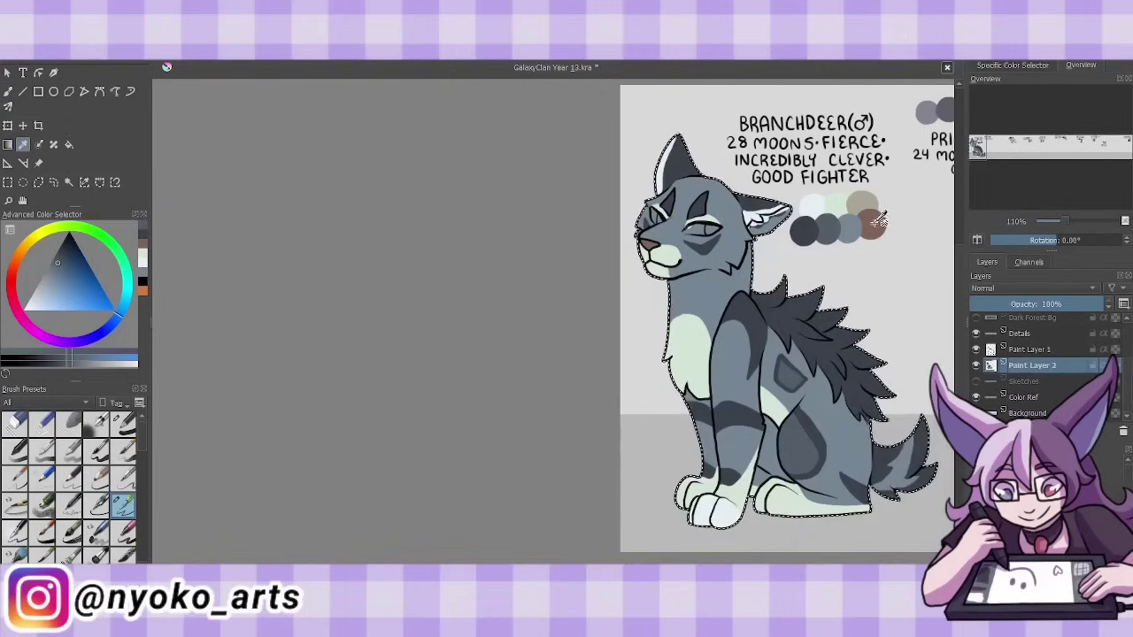
- Color Branchdeer's inner ear beige and the eyes blue with a darker blue shade
ctrl+click(876, 221)
click(142, 227)
drag(685, 227, 717, 229)
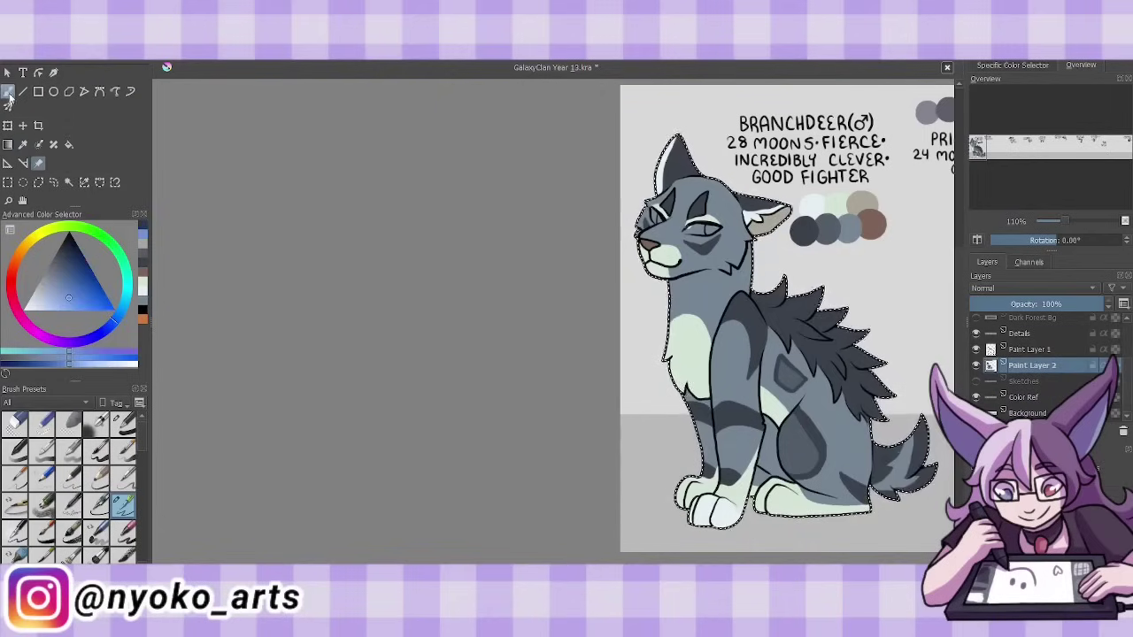
click(146, 241)
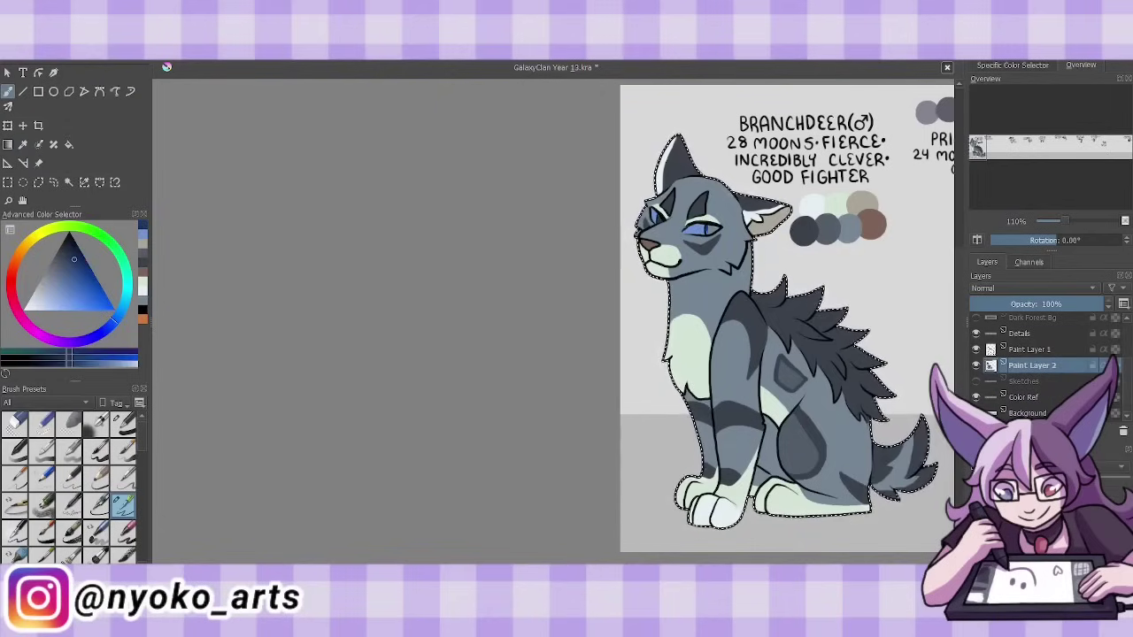
- Clear the selection and dot white highlights into both of Branchdeer's eyes on the line layer
key(ctrl+shift+a)
key(Page_Up)
click(704, 230)
click(657, 219)
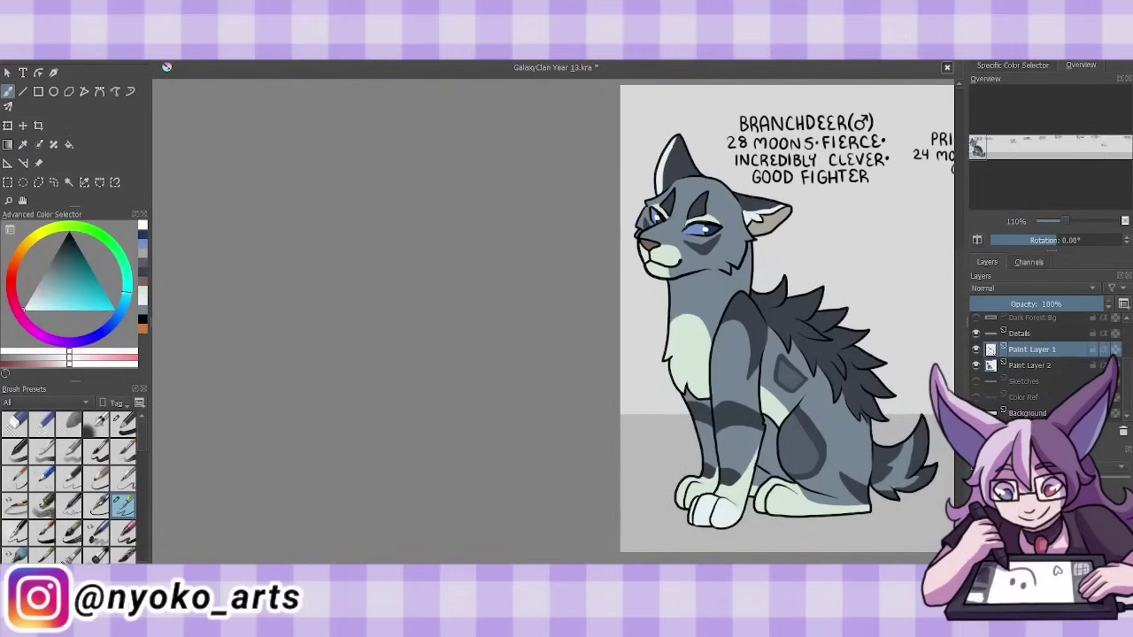
- Merge Branchdeer's line and color layers into one layer named Done Cats, and save the file
key(Page_Down)
key(ctrl+e)
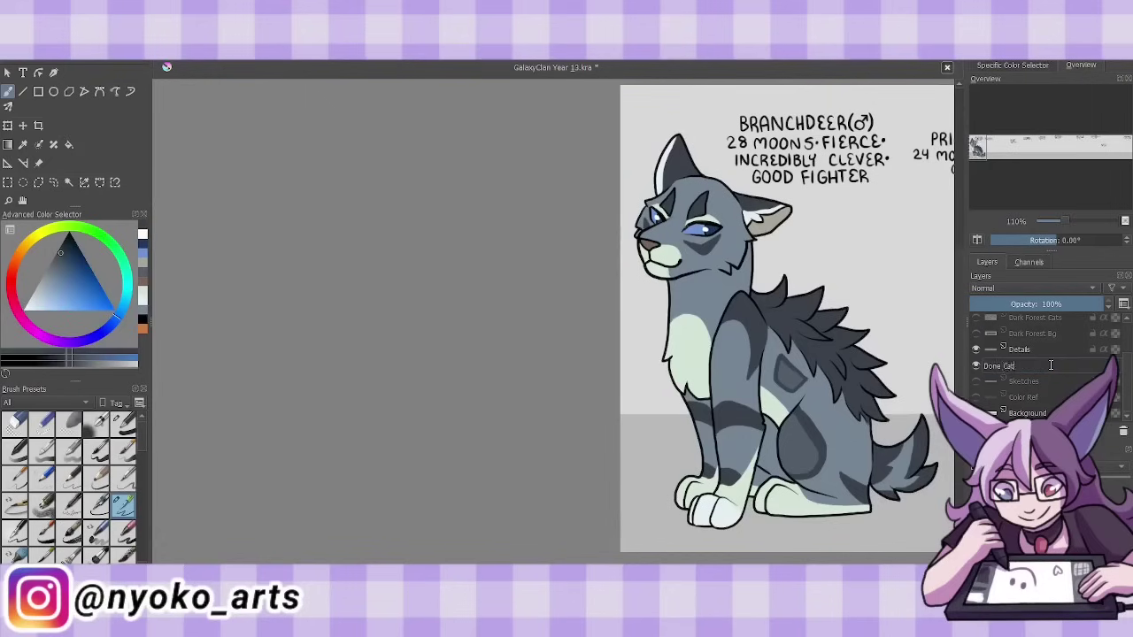
key(ctrl+s)
- Show the sketches and ink Pricklefleck's head tuft, cheek fur, eyes, nose and smile on a new layer
click(976, 380)
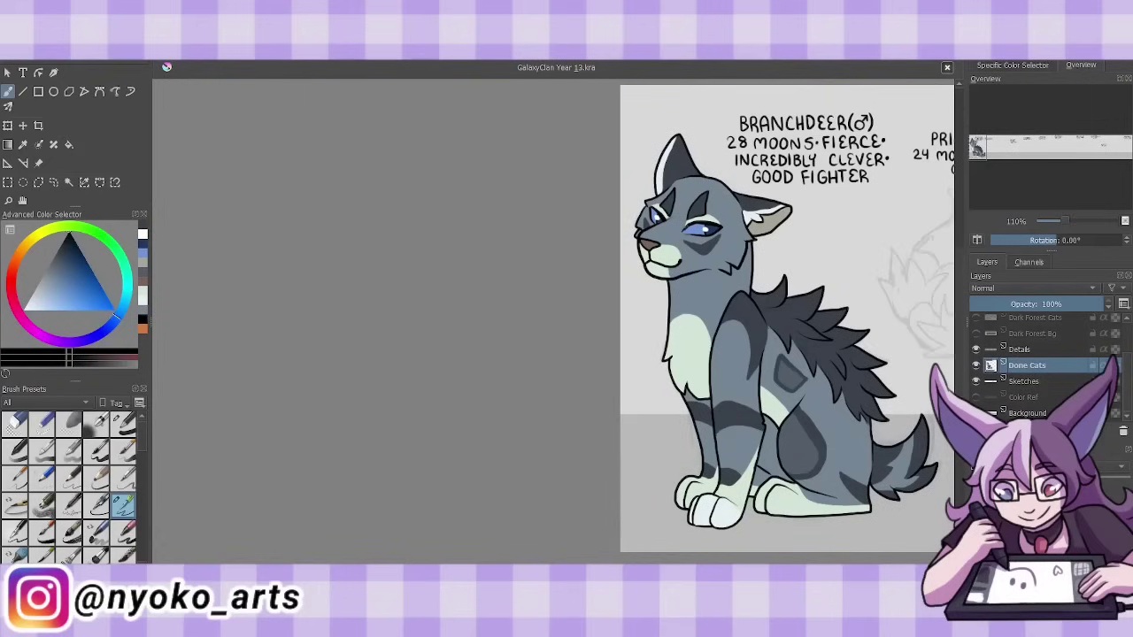
drag(797, 354, 481, 354)
key(Insert)
mouse_move(851, 172)
mouse_down()
mouse_move(814, 140)
mouse_move(782, 177)
mouse_move(819, 207)
mouse_move(779, 225)
mouse_up()
drag(793, 267, 872, 244)
mouse_move(779, 220)
mouse_down()
mouse_move(734, 235)
mouse_move(761, 278)
mouse_up()
drag(780, 263, 807, 269)
mouse_move(782, 215)
mouse_down()
mouse_move(809, 210)
mouse_move(783, 227)
mouse_move(812, 207)
mouse_move(797, 192)
mouse_move(867, 209)
mouse_up()
mouse_move(832, 194)
mouse_down()
mouse_move(865, 193)
mouse_move(871, 205)
mouse_move(816, 233)
mouse_up()
drag(816, 233, 804, 243)
drag(817, 237, 838, 236)
click(861, 232)
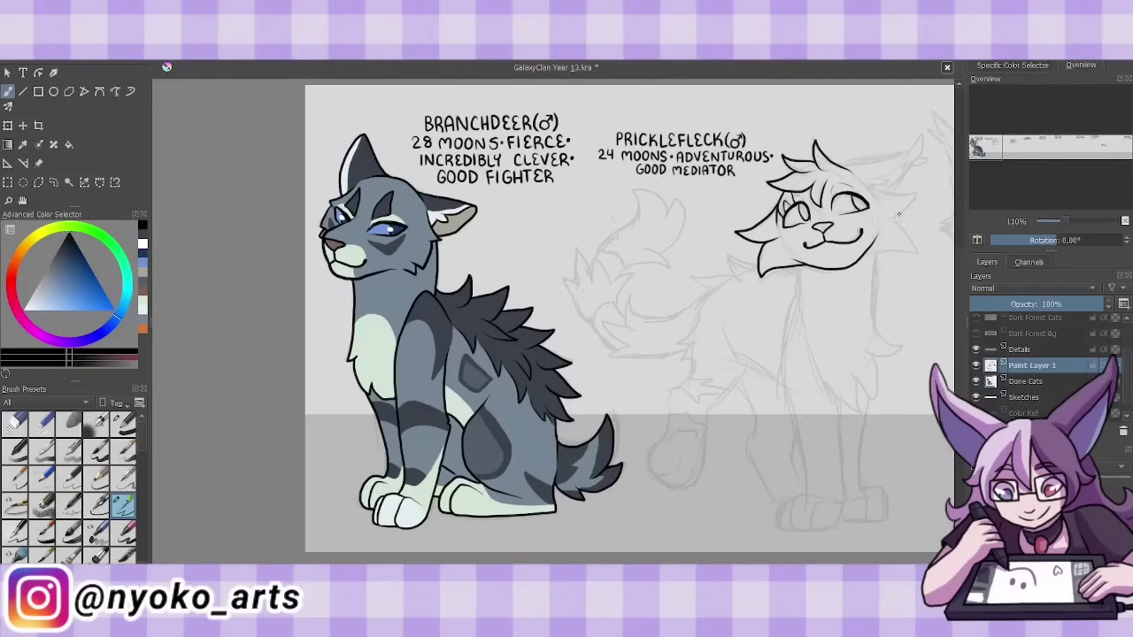
- Ink Pricklefleck's tufted ear and the spiky cheek fur beside the face over the sketch
drag(860, 181, 915, 193)
mouse_move(915, 193)
mouse_down()
mouse_move(901, 212)
mouse_move(912, 249)
mouse_up()
drag(912, 252, 866, 253)
drag(839, 168, 920, 137)
mouse_move(920, 136)
mouse_down()
mouse_move(926, 160)
mouse_move(908, 170)
mouse_up()
mouse_move(911, 165)
mouse_down()
mouse_move(889, 191)
mouse_move(911, 162)
mouse_up()
drag(886, 177, 876, 190)
- Ink Pricklefleck's neck, pointed chest fur and both front legs with paws, redoing the first chest strokes
mouse_move(865, 254)
mouse_down()
mouse_move(898, 356)
mouse_move(832, 388)
mouse_up()
key(ctrl+z)
drag(810, 343, 835, 393)
key(ctrl+z)
drag(802, 266, 810, 340)
mouse_move(839, 395)
mouse_down()
mouse_move(835, 524)
mouse_move(814, 529)
mouse_up()
mouse_move(821, 495)
mouse_down()
mouse_move(793, 511)
mouse_move(814, 531)
mouse_move(788, 529)
mouse_up()
mouse_move(787, 285)
mouse_down()
mouse_move(807, 495)
mouse_move(885, 499)
mouse_move(866, 498)
mouse_up()
drag(861, 395, 867, 492)
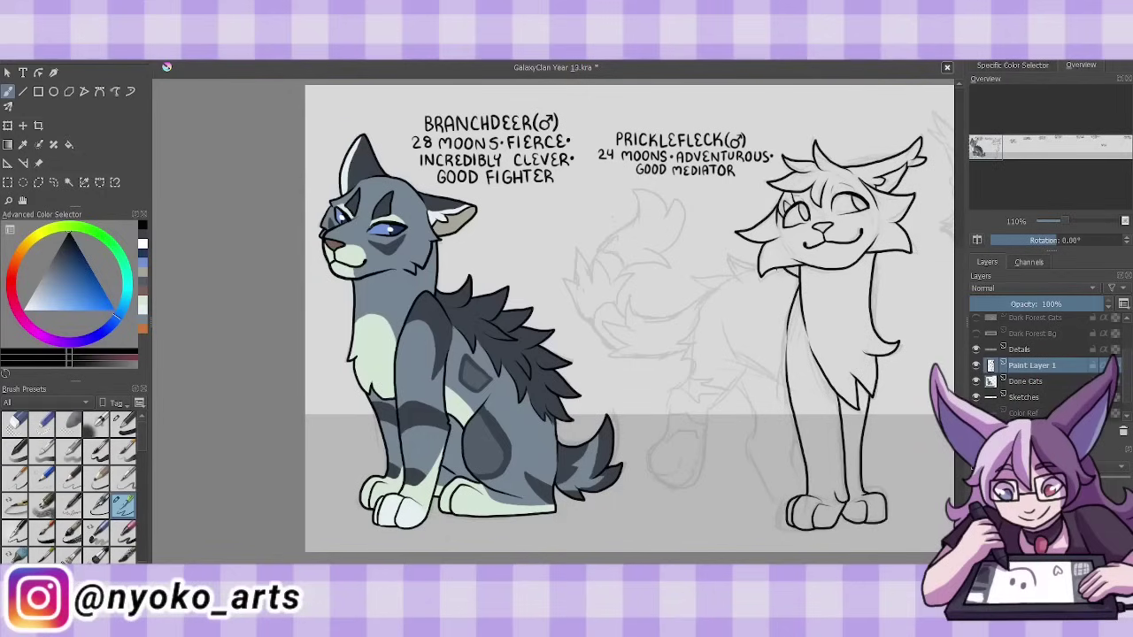
- Ink Pricklefleck's spiky back, belly line and both hind legs, including the raised hind paw
mouse_move(741, 257)
mouse_down()
mouse_move(699, 310)
mouse_move(666, 476)
mouse_move(702, 450)
mouse_move(742, 380)
mouse_up()
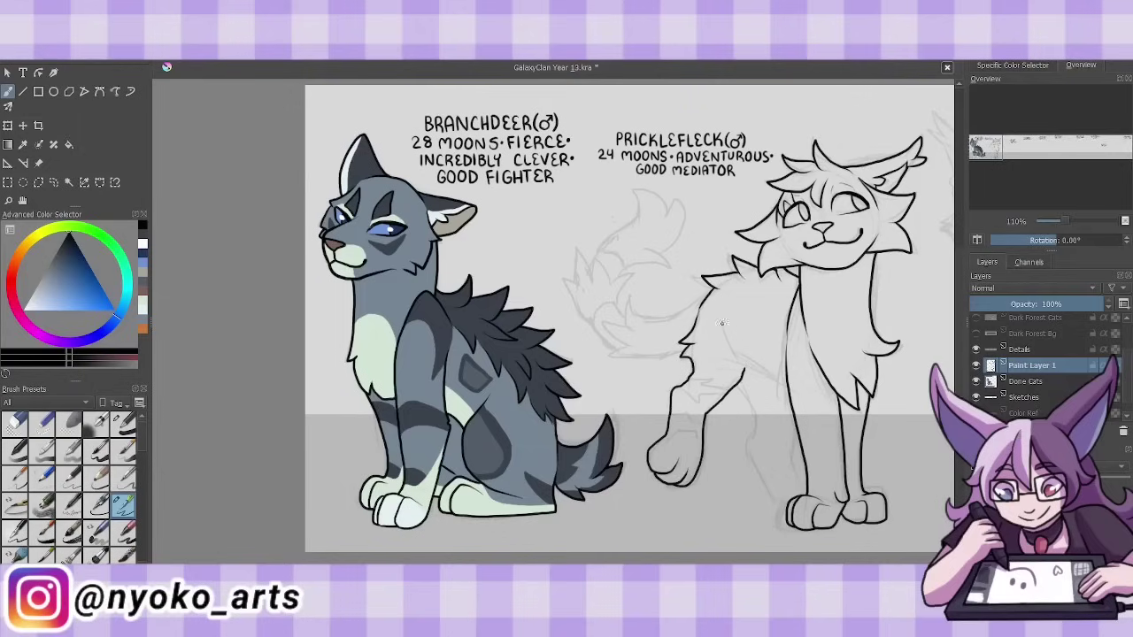
drag(721, 322, 744, 366)
mouse_move(787, 386)
mouse_down()
mouse_move(745, 364)
mouse_move(727, 389)
mouse_move(678, 415)
mouse_move(701, 439)
mouse_up()
key(ctrl+z)
key(ctrl+z)
key(ctrl+shift+z)
key(ctrl+shift+z)
mouse_move(742, 383)
mouse_down()
mouse_move(786, 498)
mouse_move(804, 492)
mouse_up()
drag(797, 430, 795, 473)
- Ink Pricklefleck's long, curling tail with its fluffy tufts over the sketch
mouse_move(715, 283)
mouse_down()
mouse_move(617, 311)
mouse_move(683, 358)
mouse_up()
drag(623, 303, 592, 345)
mouse_move(632, 274)
mouse_down()
mouse_move(609, 306)
mouse_move(574, 252)
mouse_move(563, 310)
mouse_move(619, 251)
mouse_move(666, 248)
mouse_up()
mouse_move(683, 255)
mouse_down()
mouse_move(660, 198)
mouse_move(641, 219)
mouse_up()
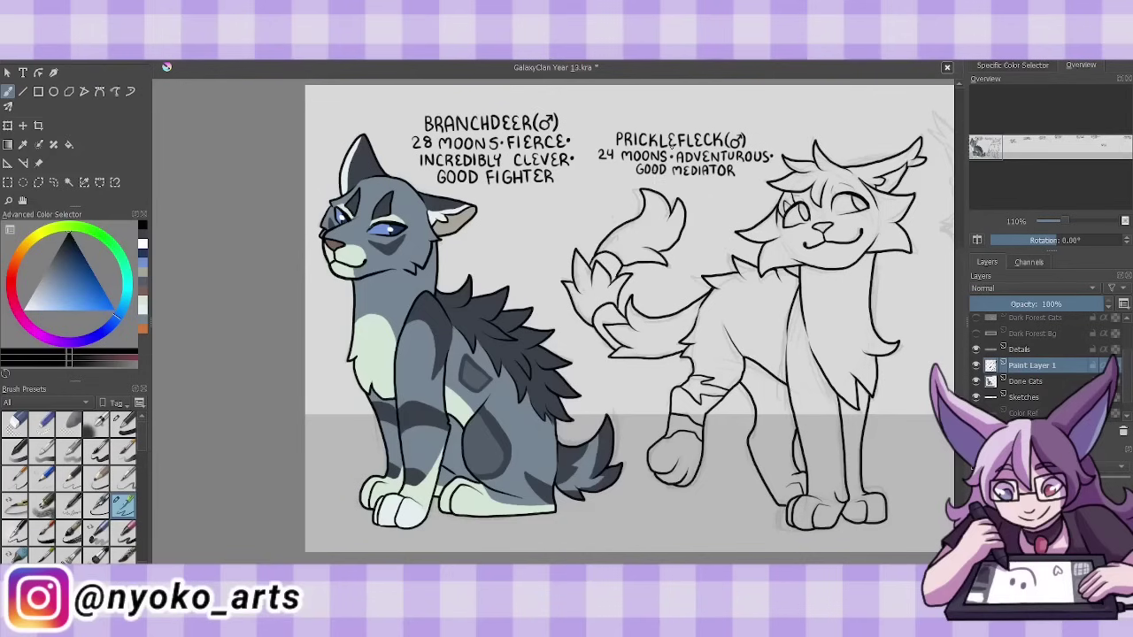
- Fill Pricklefleck's silhouette with the grey-purple base color from the swatches, and add a paint layer above it
click(522, 221)
click(659, 112)
click(708, 354)
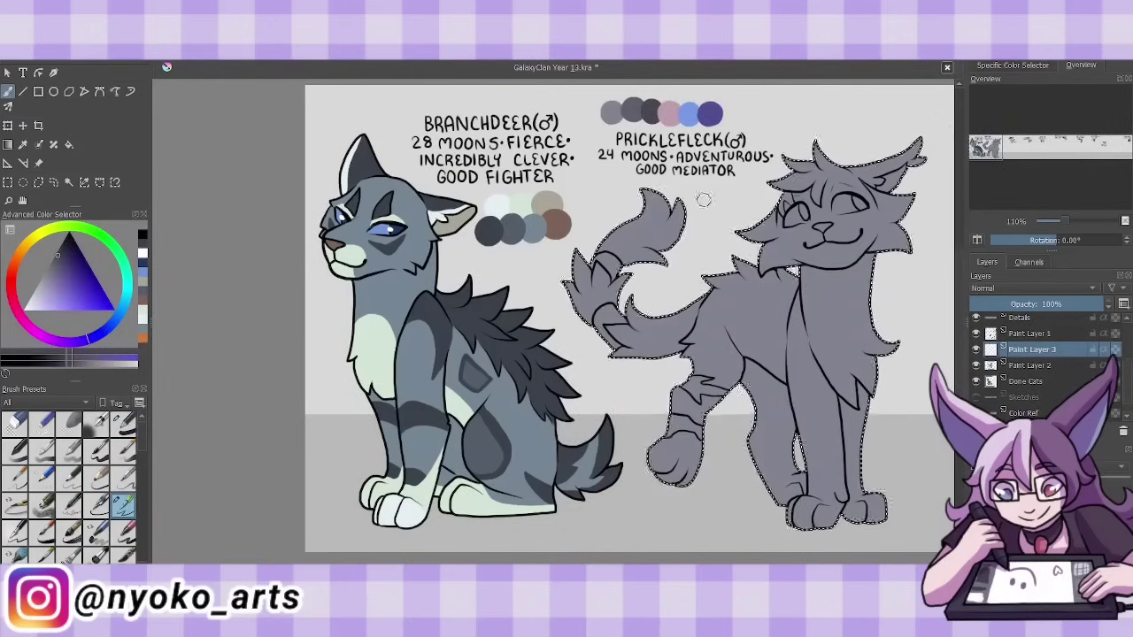
- Paint darker grey ring markings on Pricklefleck's back, haunch and shoulder, and dark bands along the tail
mouse_move(734, 276)
mouse_down()
mouse_move(778, 297)
mouse_move(797, 367)
mouse_up()
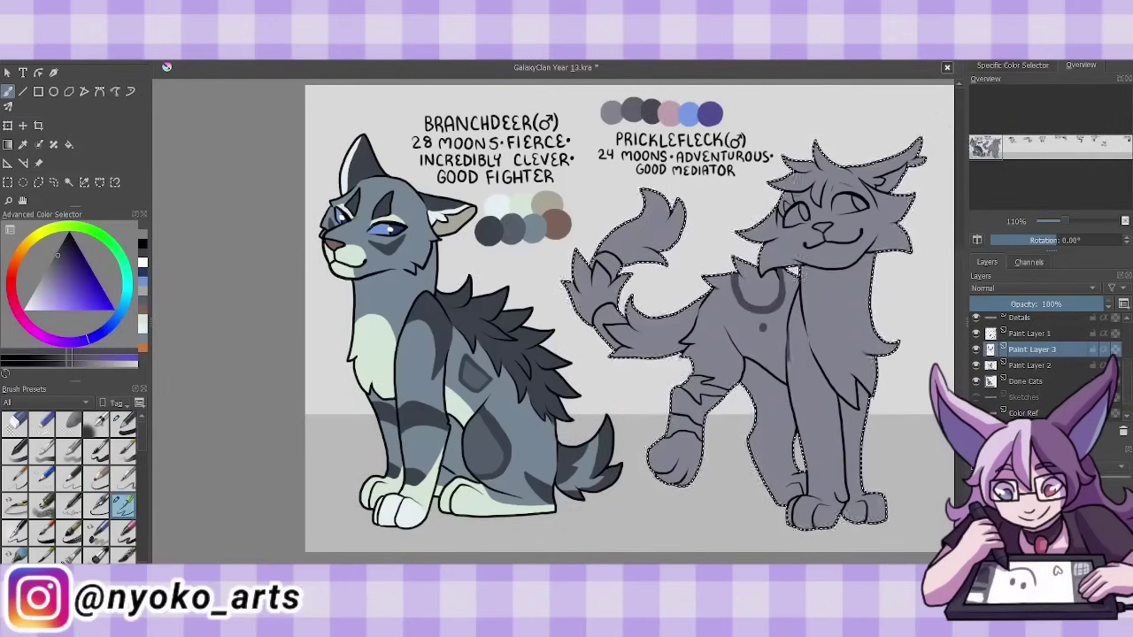
drag(719, 323, 735, 349)
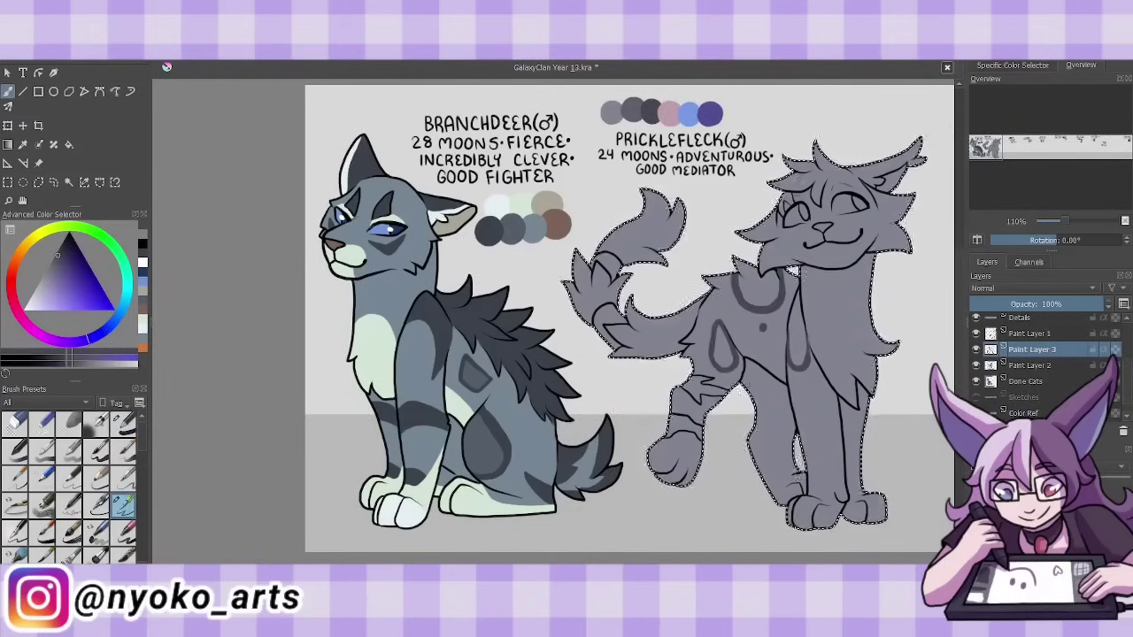
drag(609, 303, 630, 324)
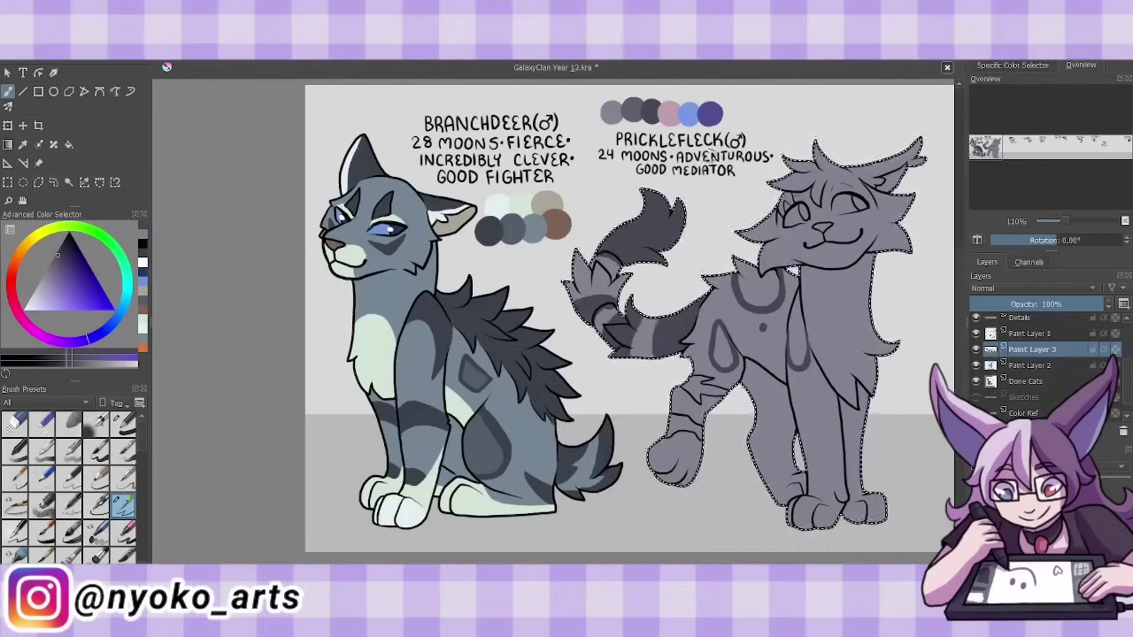
- Fill Pricklefleck's ring markings with a softer grey, merge them into the base layer and paint the dark cheek markings
key(Page_Down)
drag(797, 341, 799, 368)
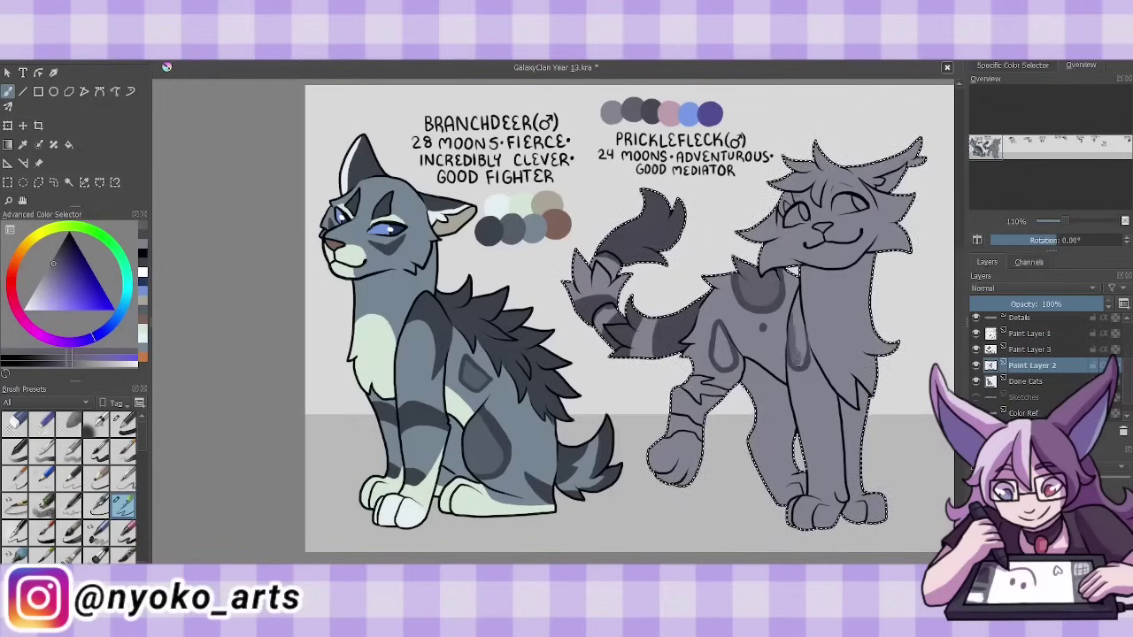
key(Page_Up)
key(ctrl+e)
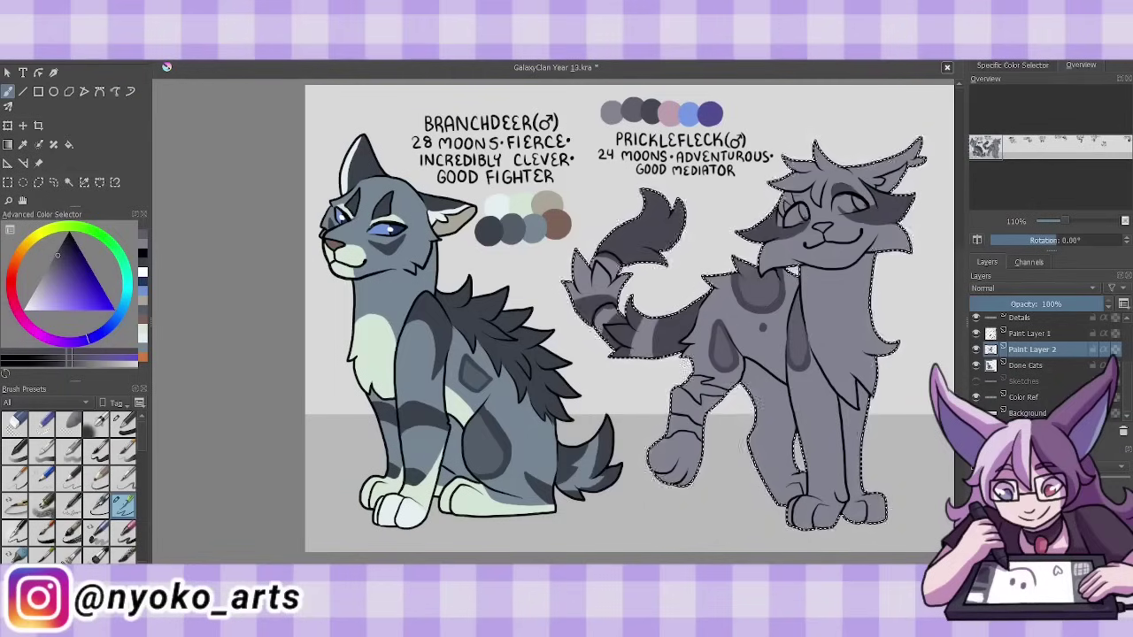
- Paint the insides of Pricklefleck's ears pink
ctrl+click(785, 205)
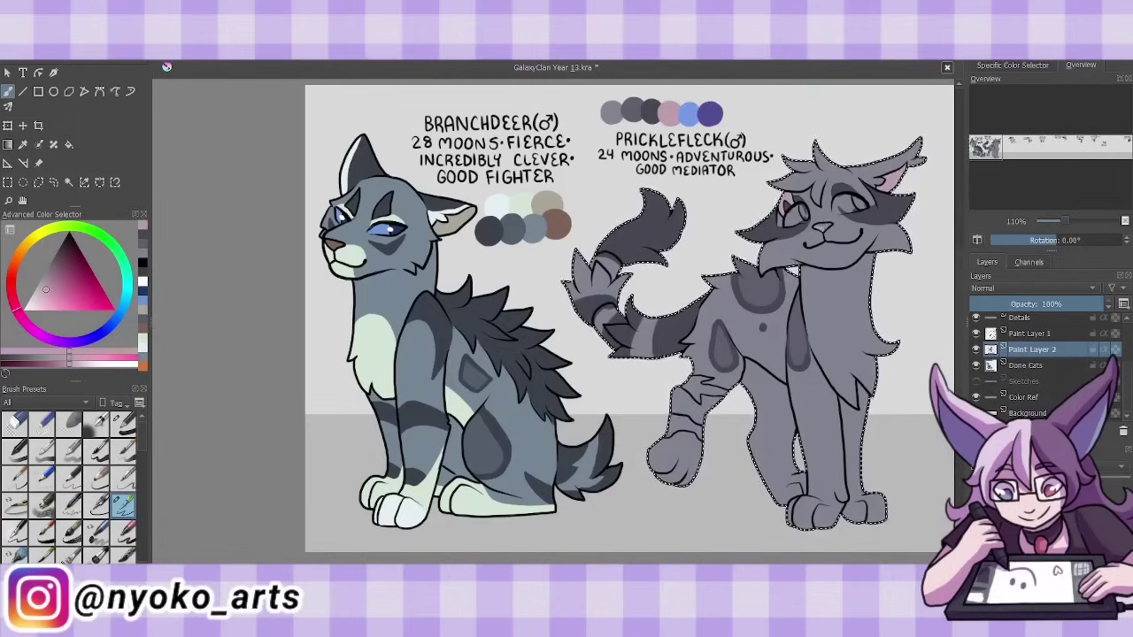
key(x)
key(x)
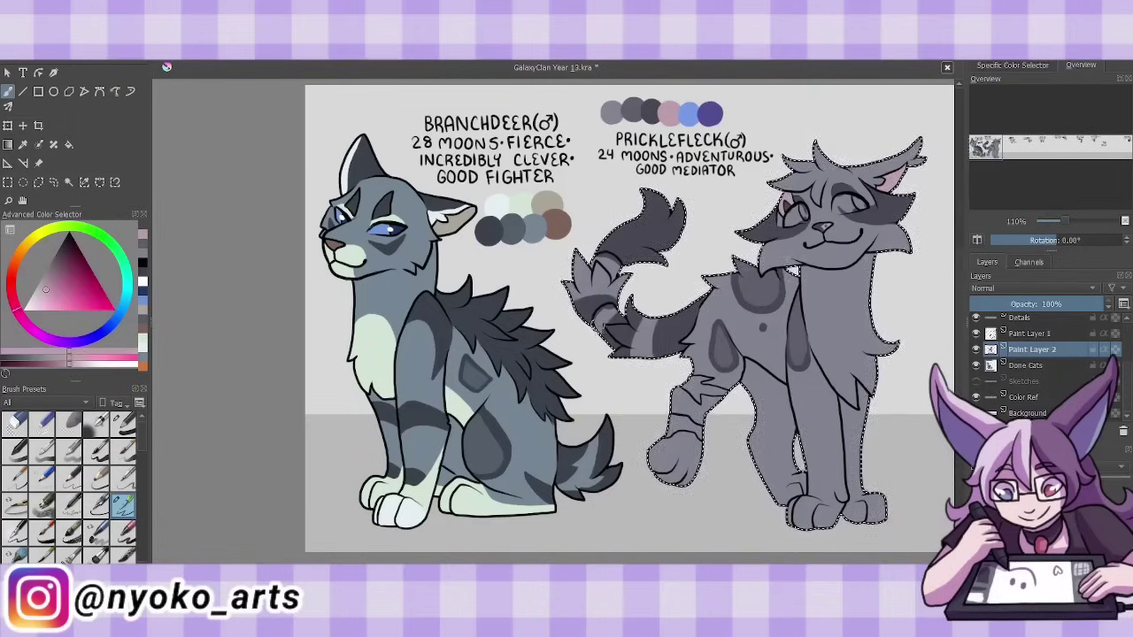
- Paint pink bands on Pricklefleck's tail and hind leg, and colour the eyes blue
drag(600, 312, 613, 318)
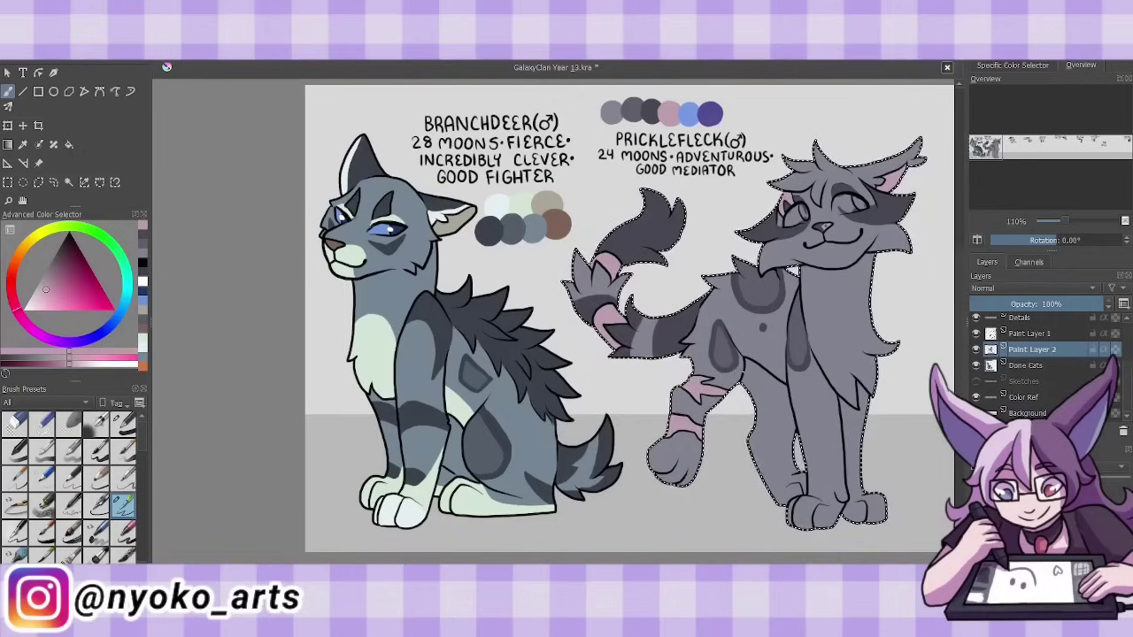
key(x)
drag(837, 204, 860, 208)
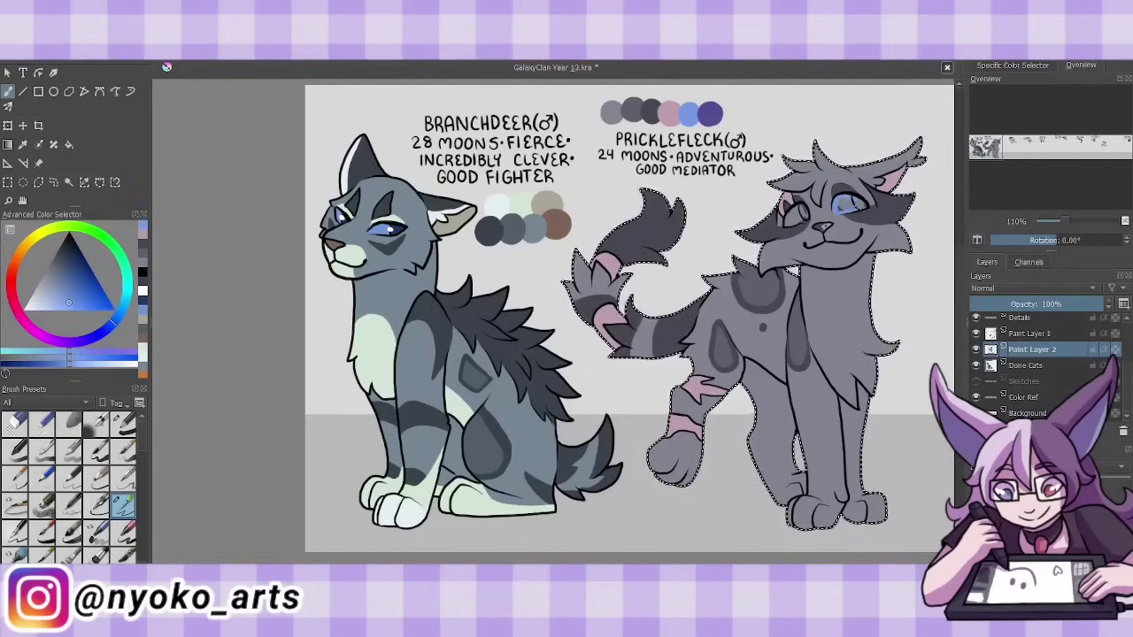
ctrl+click(864, 210)
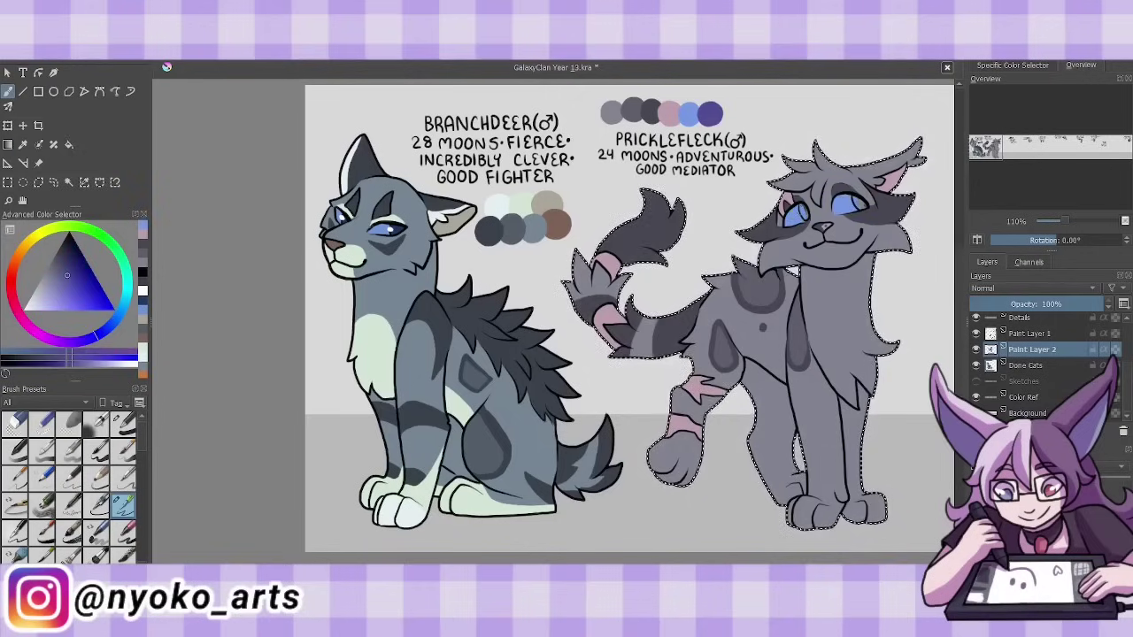
- Merge Pricklefleck's line and colour layers into the Done Cats layer and save the document
key(ctrl+e)
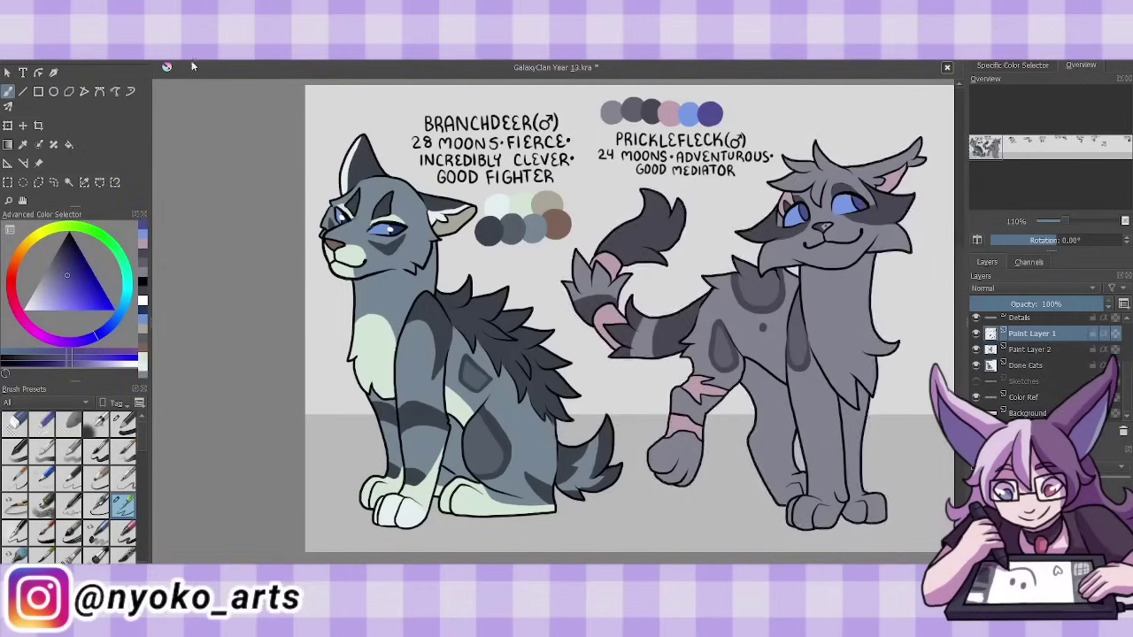
key(ctrl+shift+a)
key(shift+Delete)
key(ctrl+s)
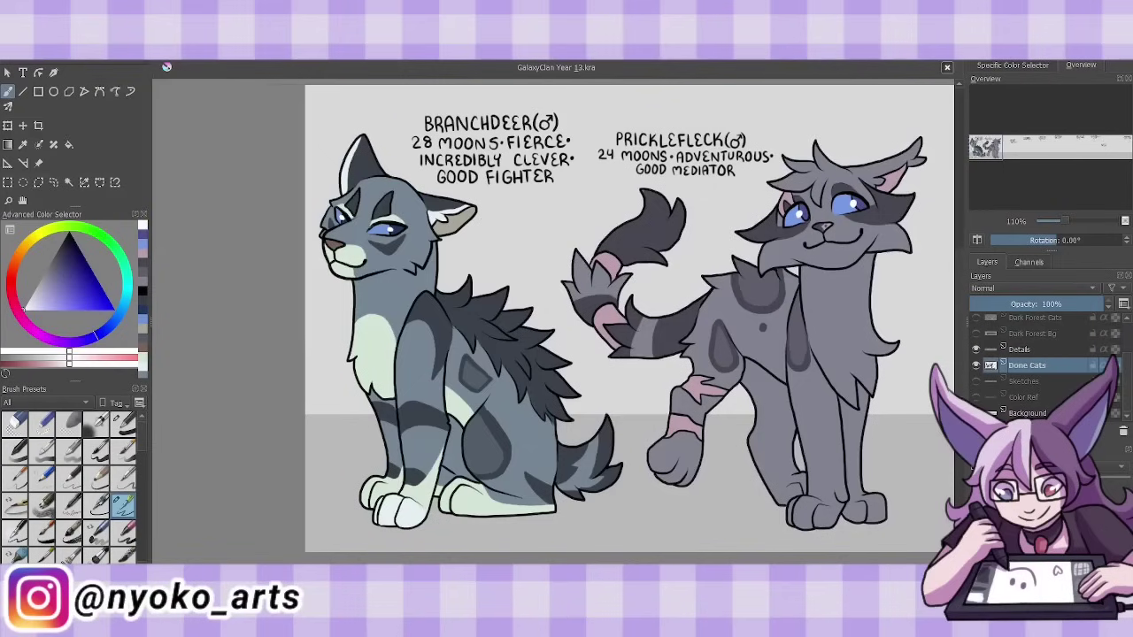
- Show the Sketches layer, then ink Lightningflight's cheek and jaw in black on a new paint layer
click(143, 292)
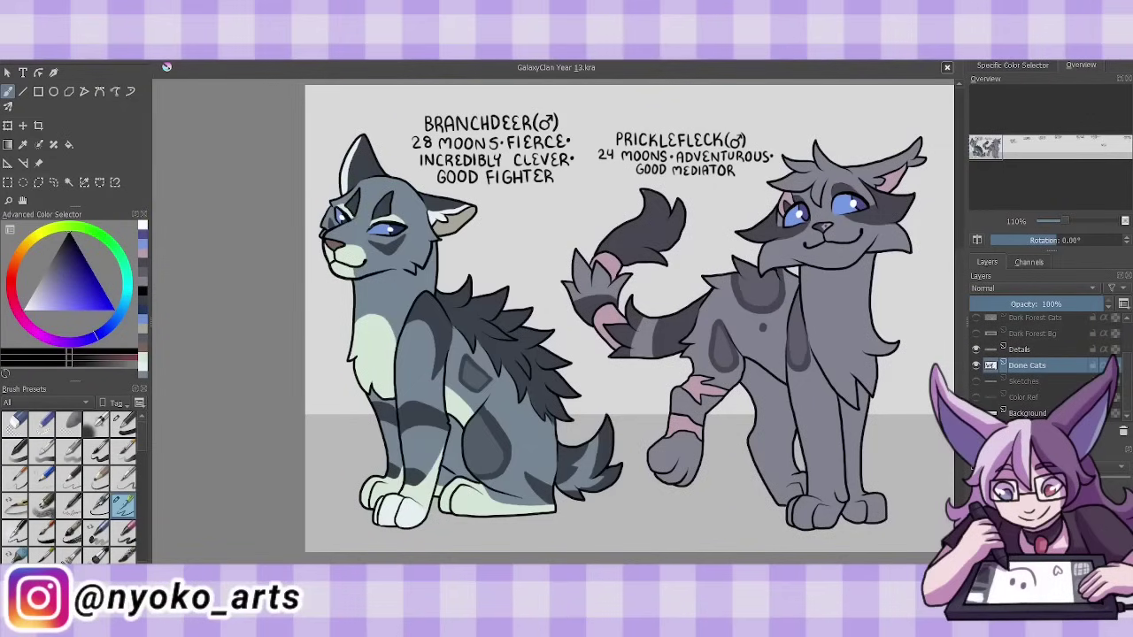
click(977, 380)
key(Insert)
drag(619, 310, 268, 310)
drag(694, 198, 721, 236)
drag(719, 241, 646, 258)
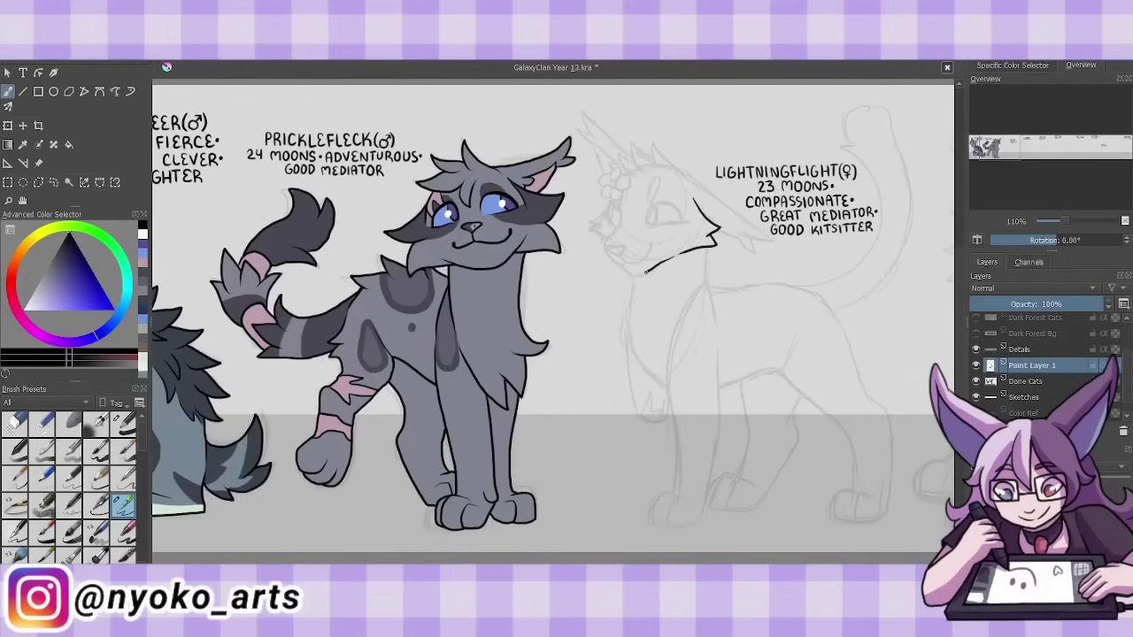
- Ink the rest of Lightningflight's head over the sketch: muzzle, eyes, flower, forehead fur and both ears
mouse_move(619, 223)
mouse_down()
mouse_move(646, 272)
mouse_move(622, 262)
mouse_up()
drag(606, 246, 628, 255)
mouse_move(611, 179)
mouse_down()
mouse_move(630, 189)
mouse_move(602, 197)
mouse_move(621, 197)
mouse_move(593, 228)
mouse_move(632, 183)
mouse_move(689, 224)
mouse_move(662, 227)
mouse_up()
key(ctrl+z)
drag(662, 156, 695, 181)
mouse_move(628, 170)
mouse_down()
mouse_move(664, 145)
mouse_move(639, 155)
mouse_up()
mouse_move(681, 172)
mouse_down()
mouse_move(772, 241)
mouse_move(758, 251)
mouse_up()
mouse_move(634, 158)
mouse_down()
mouse_move(577, 113)
mouse_move(606, 174)
mouse_up()
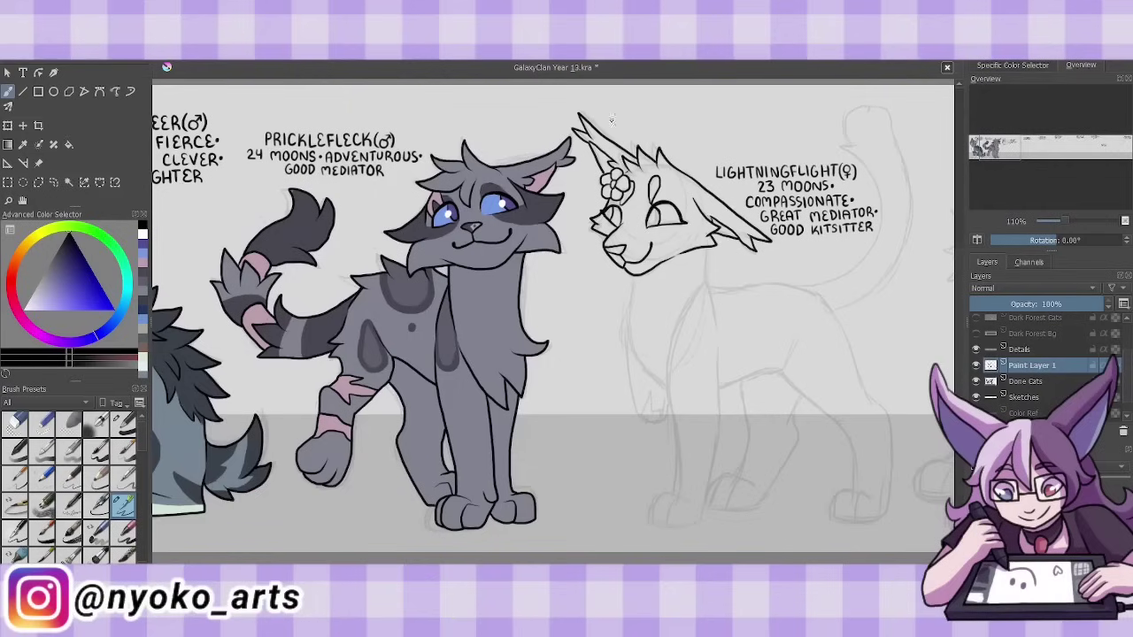
- Ink Lightningflight's neck, chest, standing front leg and raised front leg over the sketch
mouse_move(693, 502)
mouse_down()
mouse_move(716, 379)
mouse_move(654, 526)
mouse_move(706, 287)
mouse_up()
drag(706, 269, 715, 324)
drag(708, 248, 706, 276)
drag(658, 276, 653, 390)
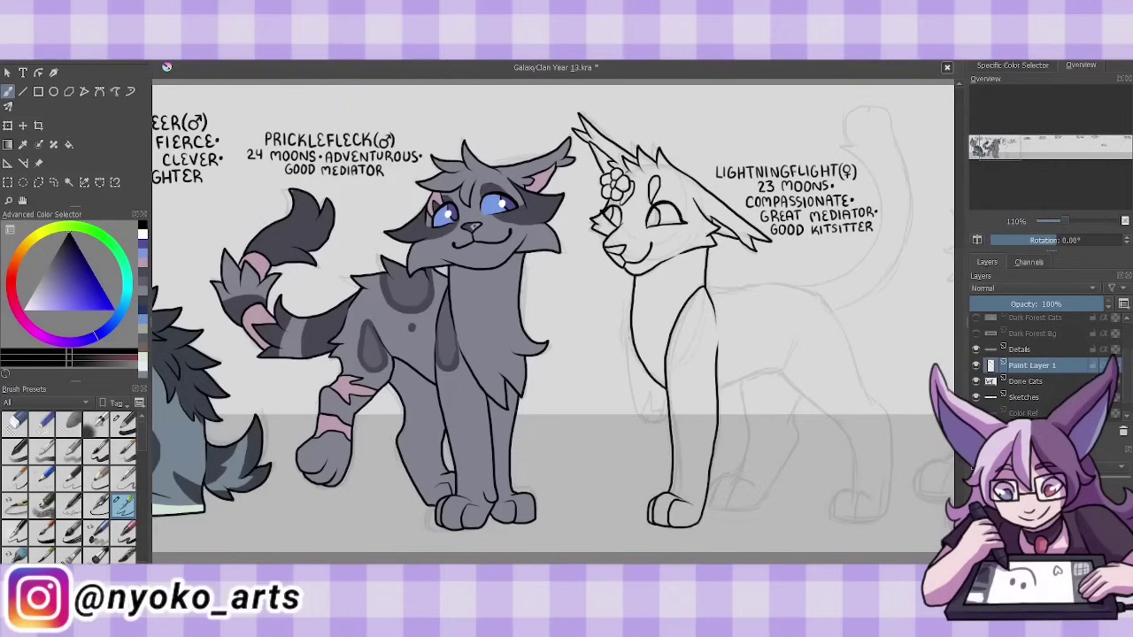
drag(628, 301, 655, 416)
drag(665, 393, 676, 375)
- Ink Lightningflight's back, belly and both hind legs with their paws over the sketch
mouse_move(705, 286)
mouse_down()
mouse_move(814, 292)
mouse_move(874, 404)
mouse_up()
mouse_move(719, 380)
mouse_down()
mouse_move(761, 373)
mouse_move(829, 416)
mouse_up()
drag(823, 412, 856, 492)
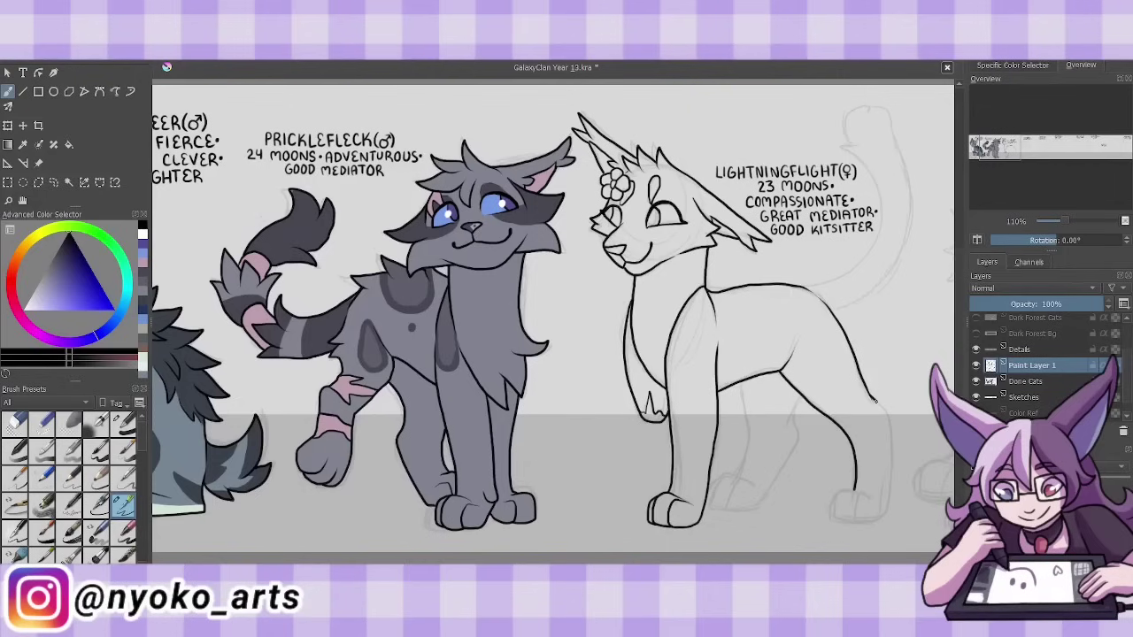
drag(875, 403, 892, 513)
drag(890, 517, 836, 522)
key(ctrl+z)
mouse_move(802, 394)
mouse_down()
mouse_move(791, 433)
mouse_move(731, 510)
mouse_up()
mouse_move(745, 485)
mouse_down()
mouse_move(714, 512)
mouse_move(745, 515)
mouse_up()
drag(742, 477, 745, 456)
- Ink both edges of Lightningflight's long upright tail up to its tufted tip
drag(795, 290, 881, 197)
key(ctrl+z)
mouse_move(843, 276)
mouse_down()
mouse_move(849, 140)
mouse_move(885, 109)
mouse_up()
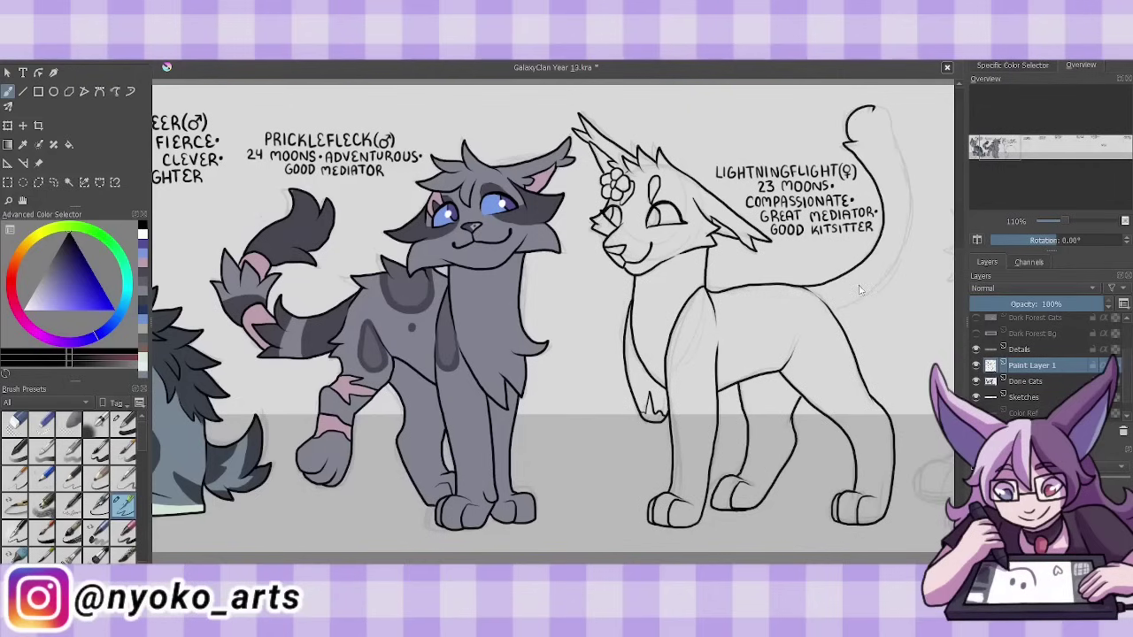
drag(835, 311, 881, 107)
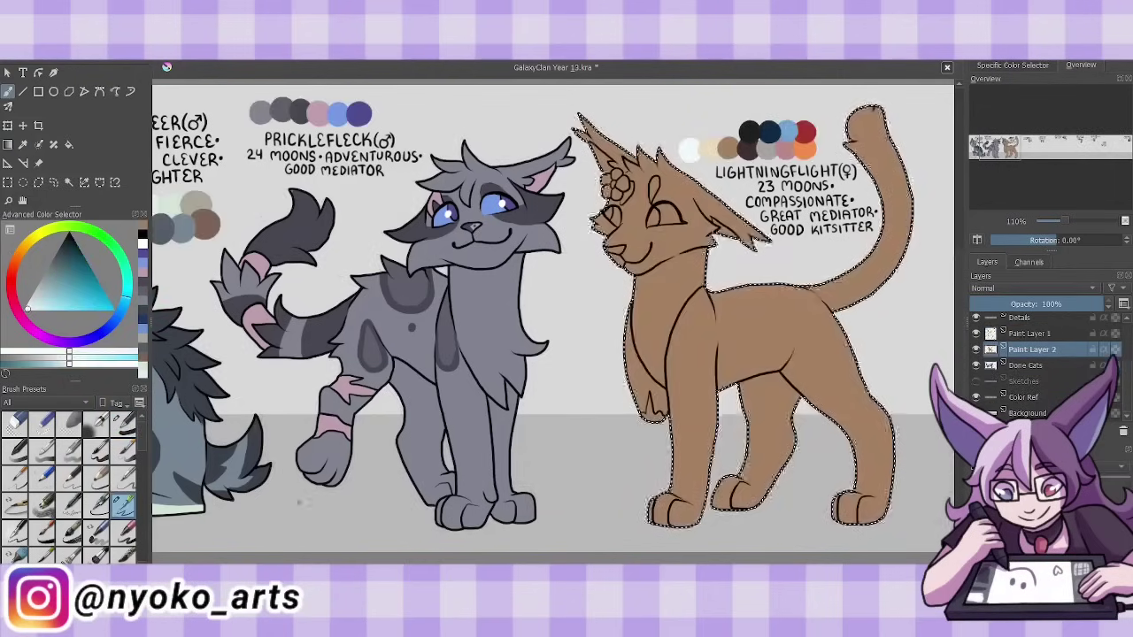
- Draw dark brown stripes and curled markings on Lightningflight's front legs, back and hip on a separate layer
mouse_move(683, 301)
mouse_down()
mouse_move(708, 349)
mouse_move(704, 370)
mouse_up()
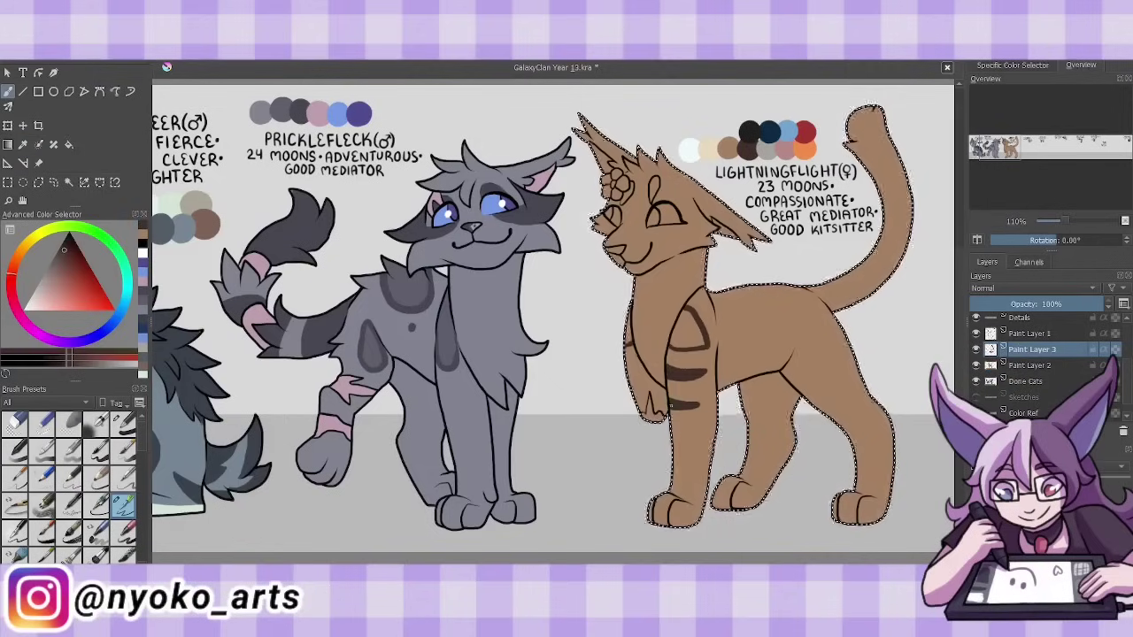
drag(773, 303, 828, 311)
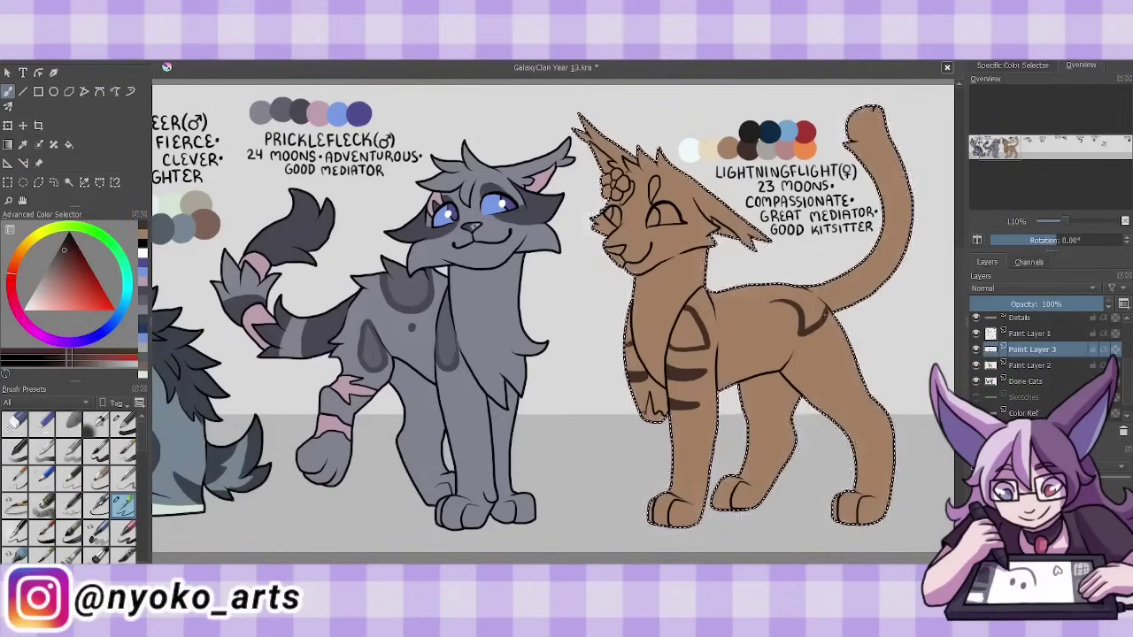
drag(719, 311, 786, 331)
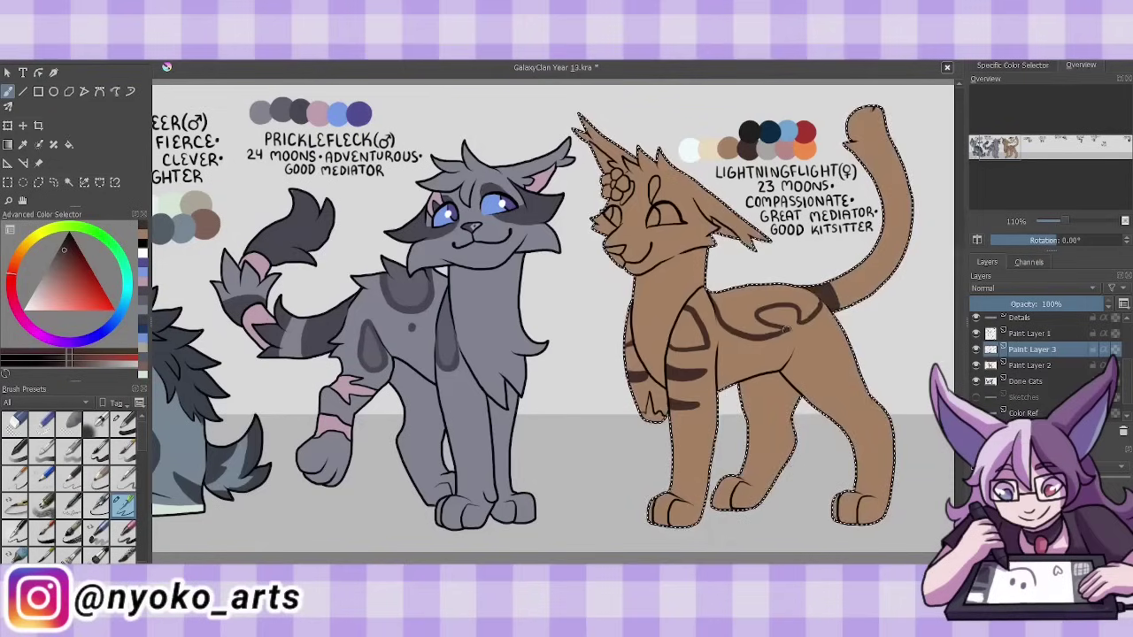
- Paint alternating bands of dark brown, cream and grey along Lightningflight's tail
drag(854, 119, 881, 142)
drag(872, 182, 907, 190)
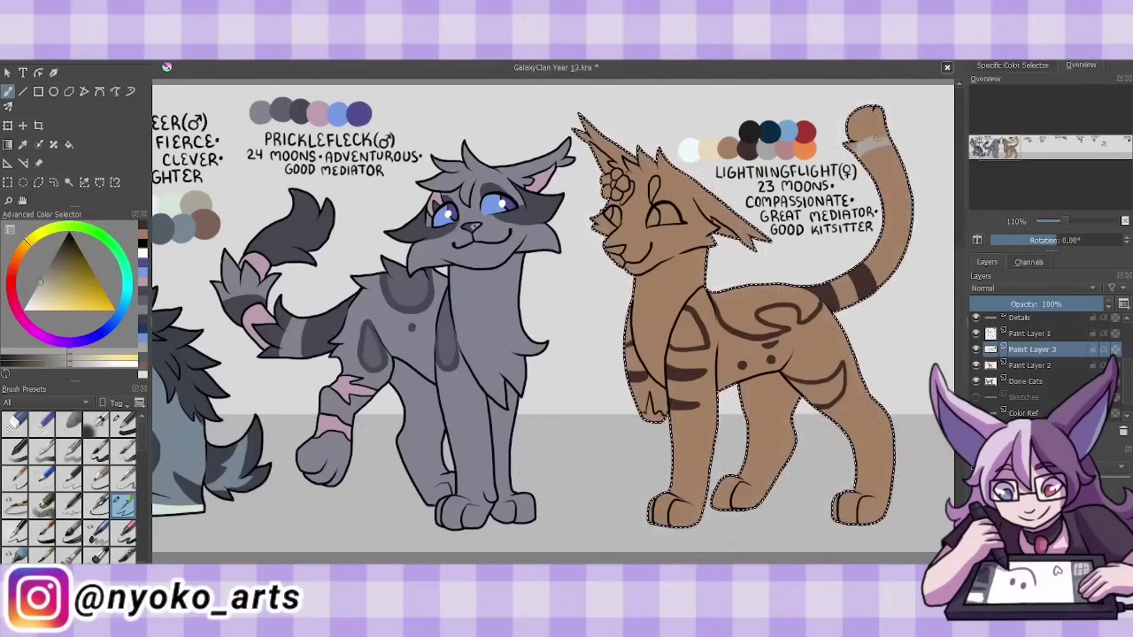
drag(827, 293, 863, 283)
key(Page_Down)
drag(894, 194, 881, 265)
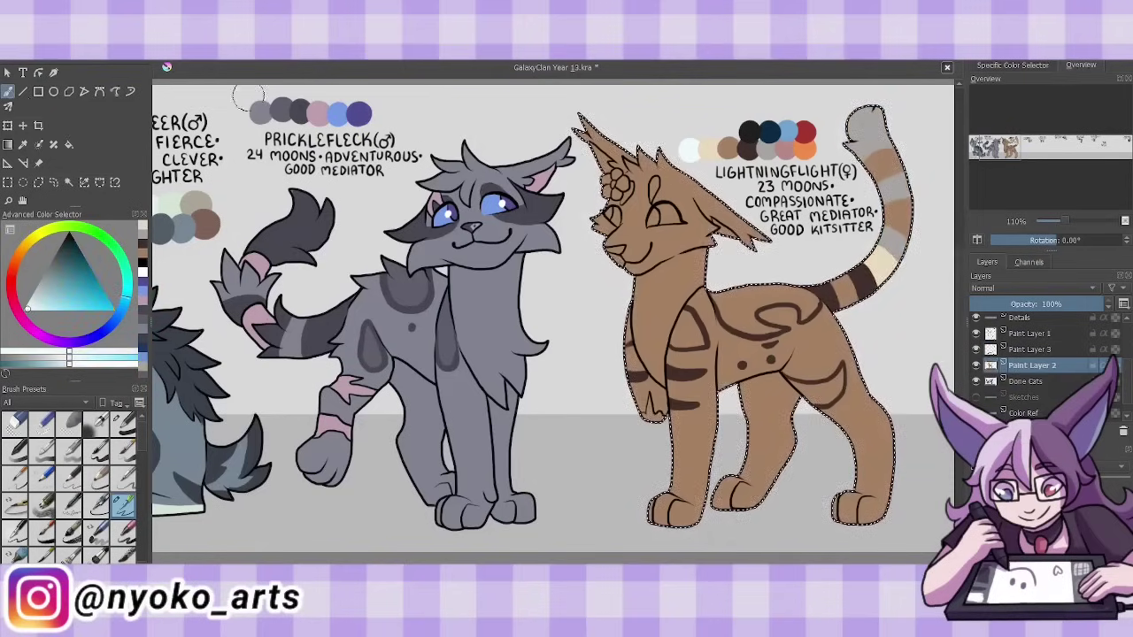
- Fill the outlined markings on Lightningflight's back with a medium brown on the base colour layer
click(769, 152)
key(b)
drag(743, 308, 801, 305)
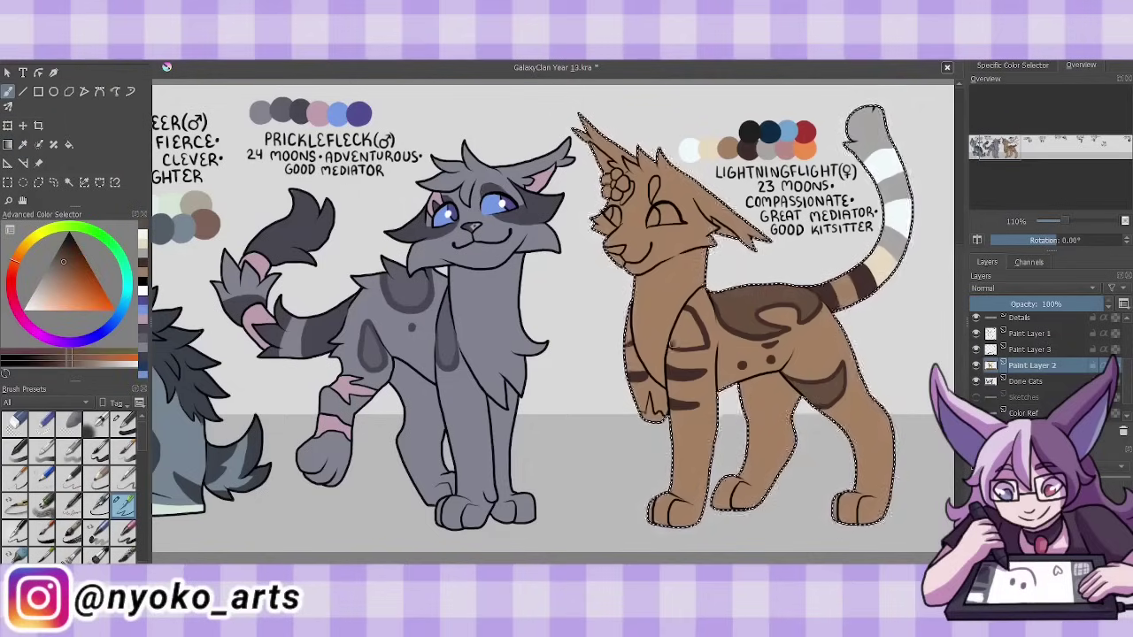
- Paint cream over Lightningflight's legs, chest and lower belly
ctrl+click(880, 262)
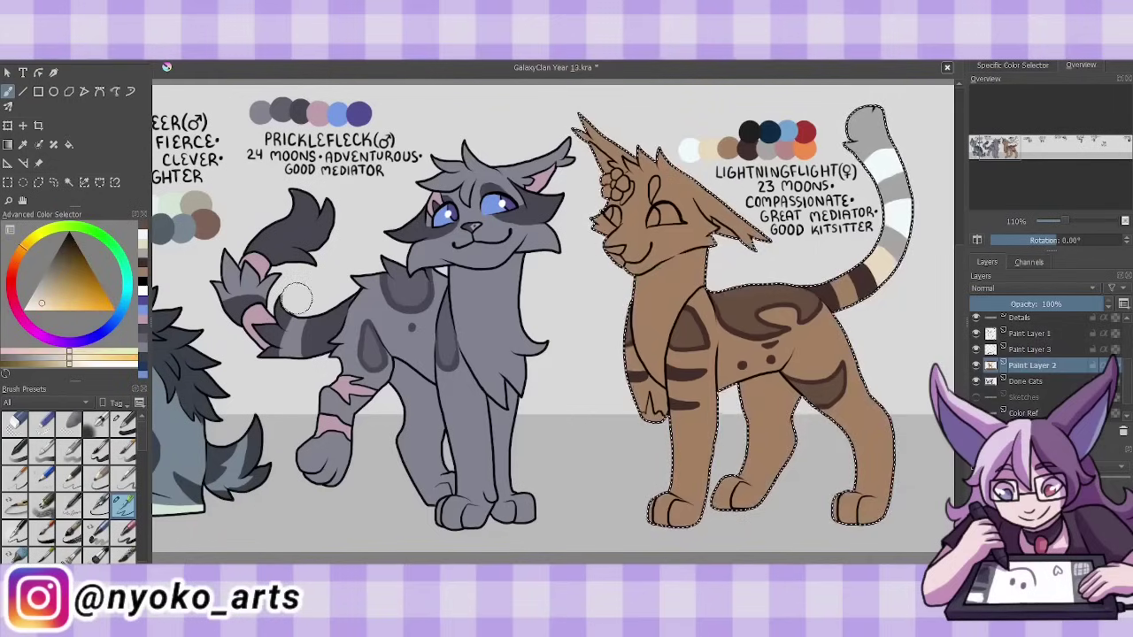
drag(863, 407, 858, 509)
drag(770, 425, 767, 472)
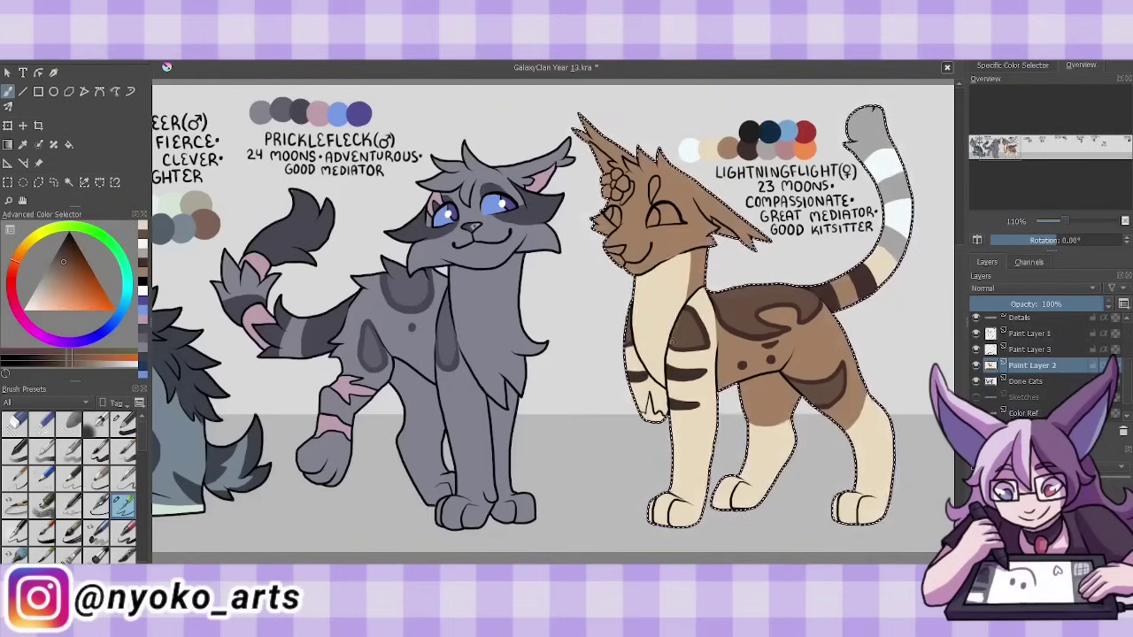
drag(719, 364, 777, 359)
- Paint Lightningflight's belly, chest, muzzle and paws white with the first palette swatch
ctrl+click(687, 150)
drag(718, 379, 778, 364)
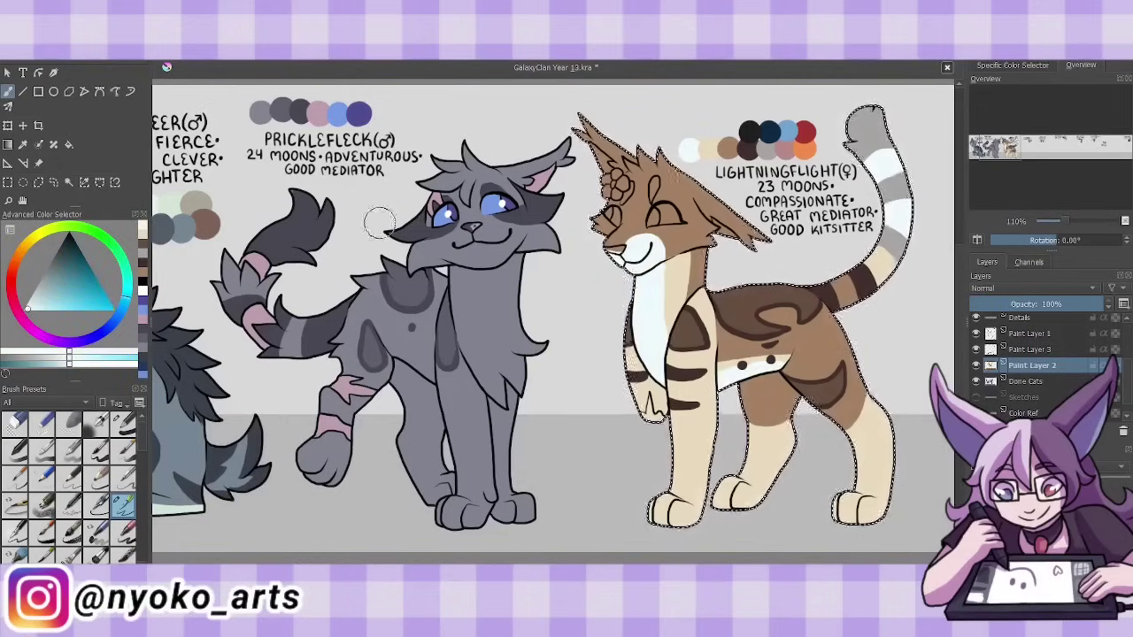
ctrl+click(643, 243)
drag(651, 257, 611, 253)
drag(668, 273, 670, 447)
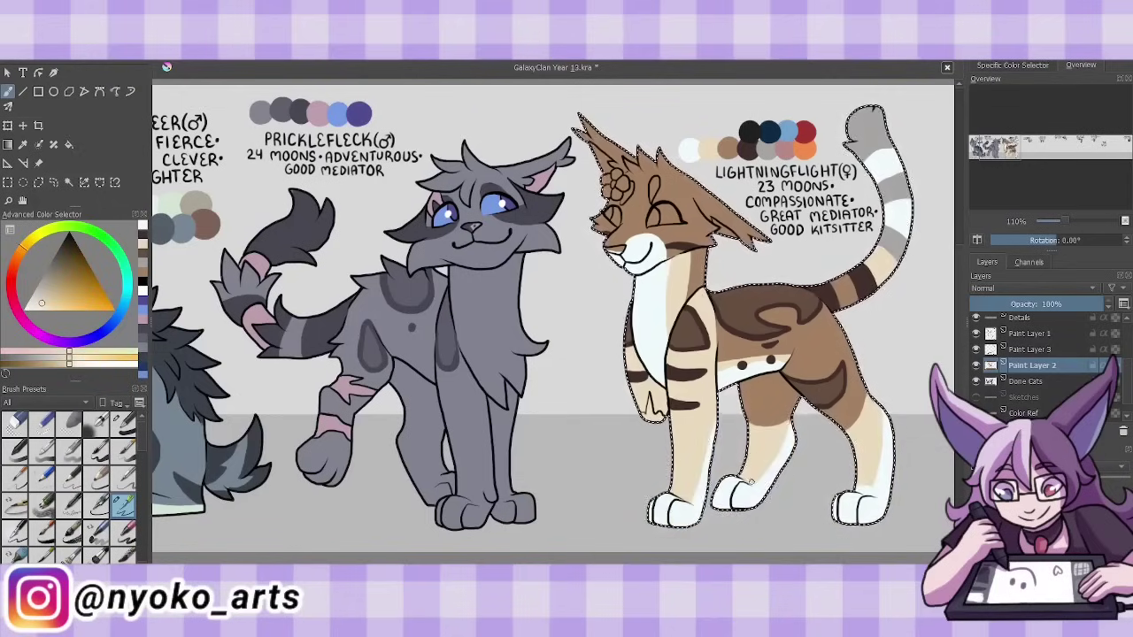
- Paint dark brown on Lightningflight's ears and face markings, and add light patches around the eyes
ctrl+click(778, 372)
drag(597, 212, 619, 232)
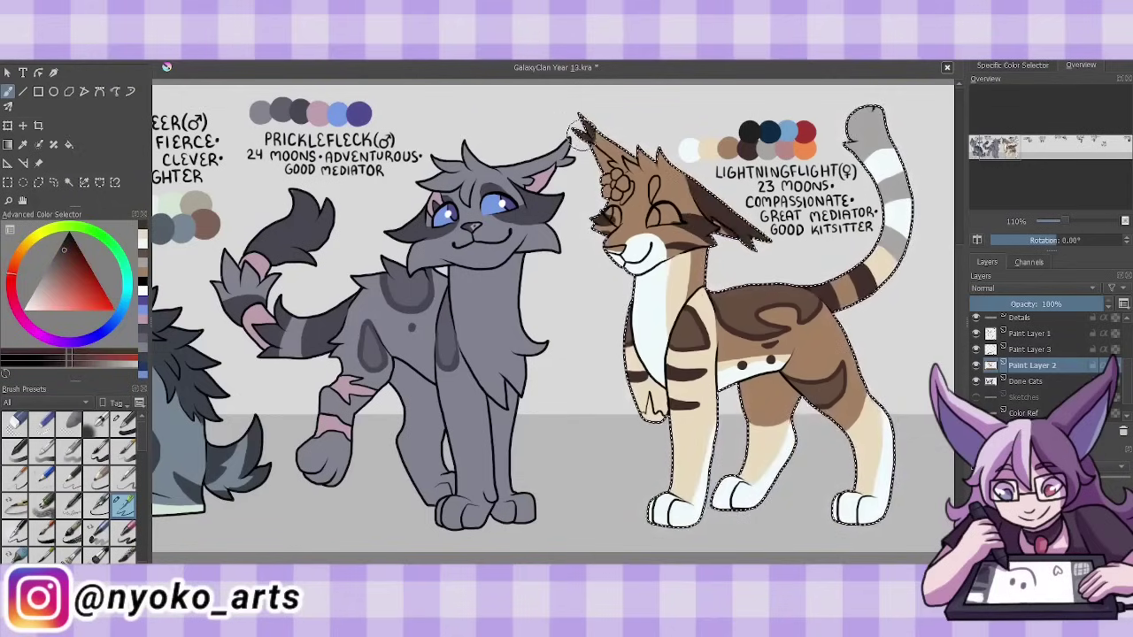
drag(677, 205, 620, 223)
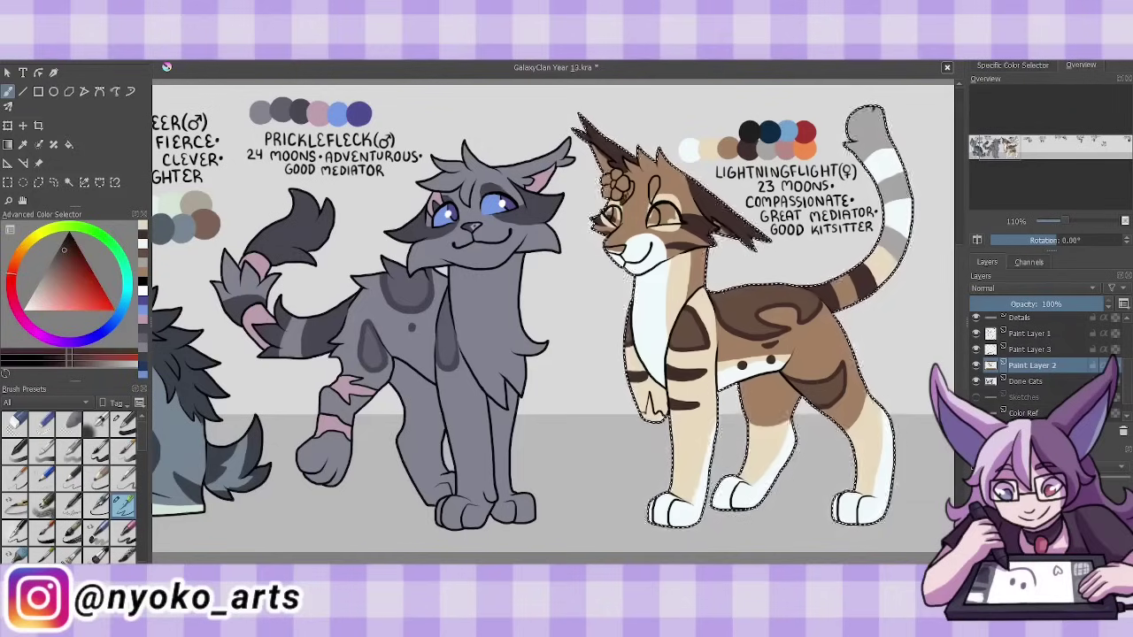
- Colour Lightningflight's raised paw pad pink, the flower red and the eyes blue using the palette swatches
ctrl+click(804, 152)
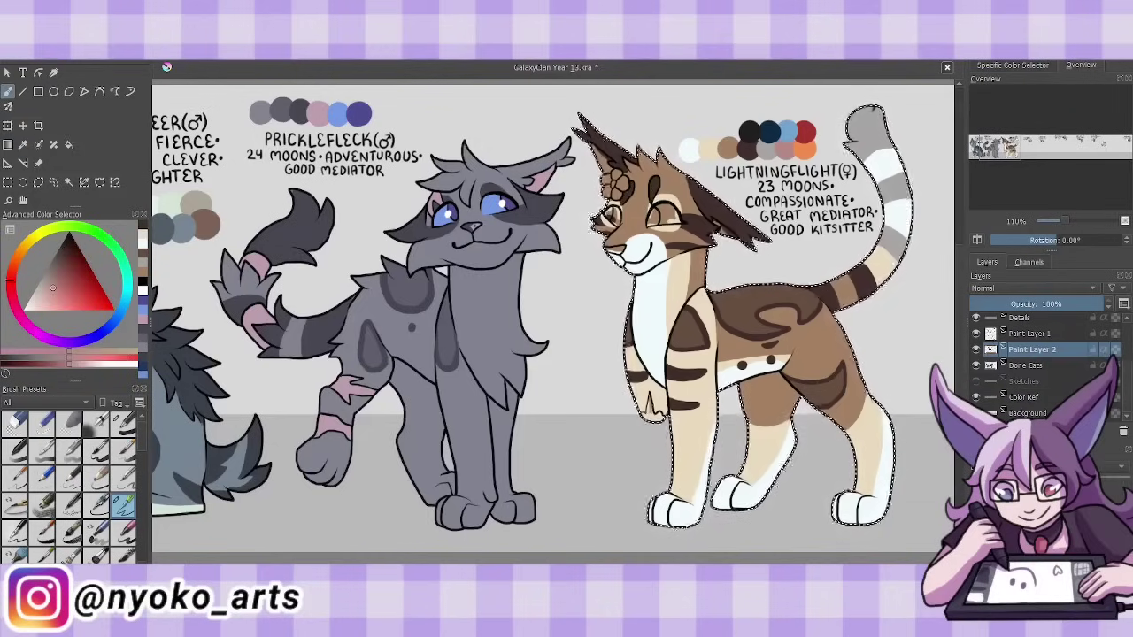
ctrl+click(808, 163)
ctrl+click(805, 133)
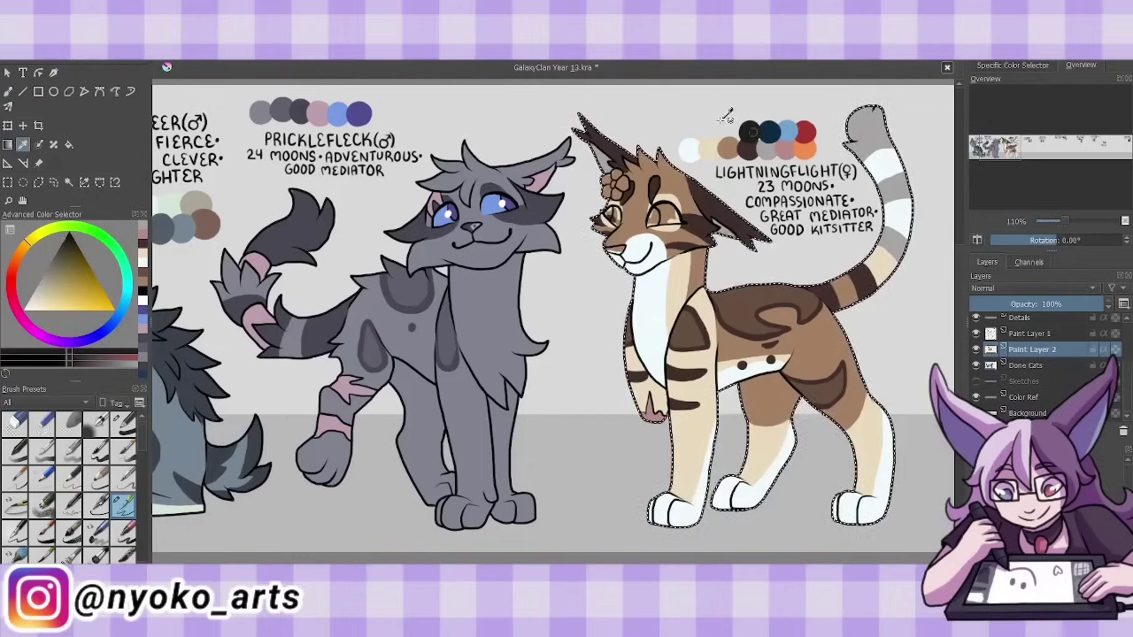
drag(607, 179, 673, 218)
ctrl+click(770, 132)
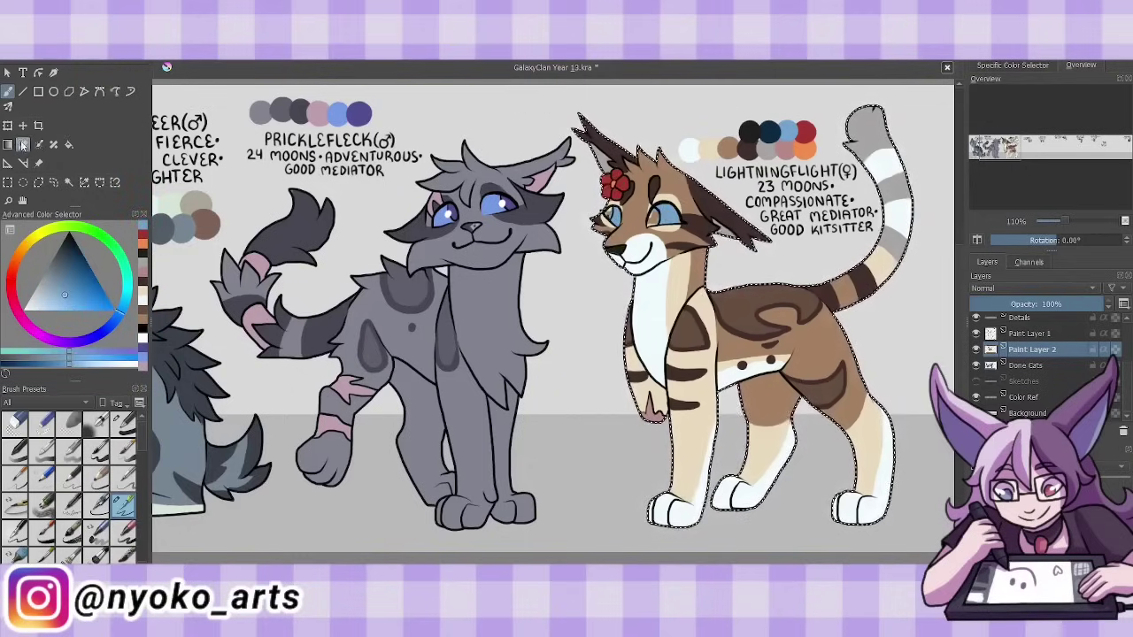
- Clear the selection, merge Lightningflight's paint layers into Done Cats and save the document
key(ctrl+shift+a)
key(ctrl+e)
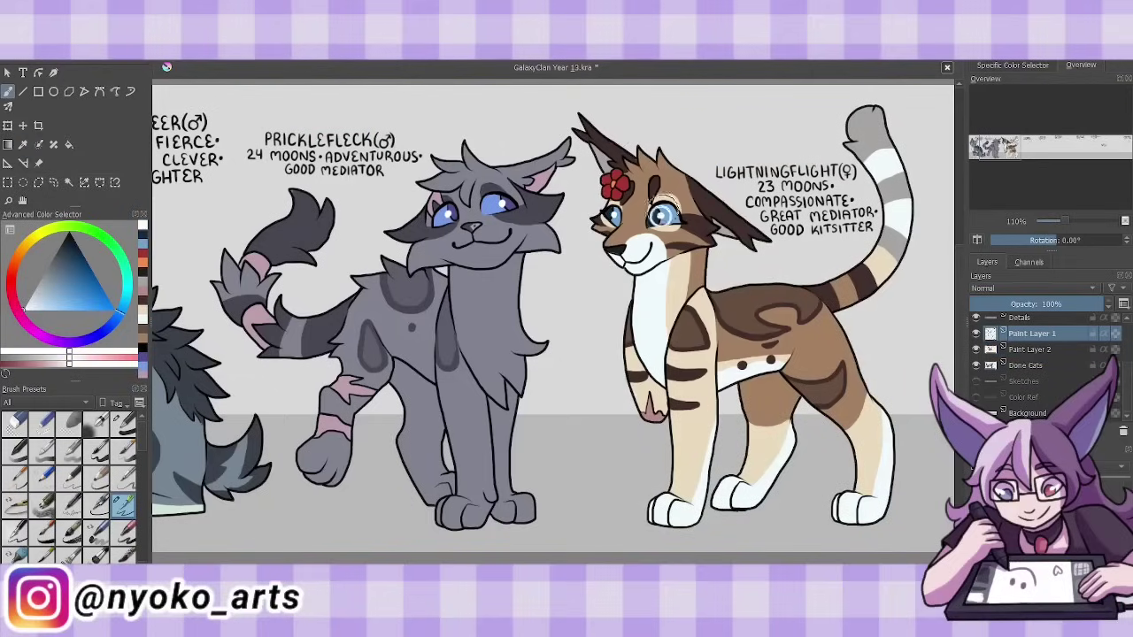
key(ctrl+e)
key(ctrl+s)
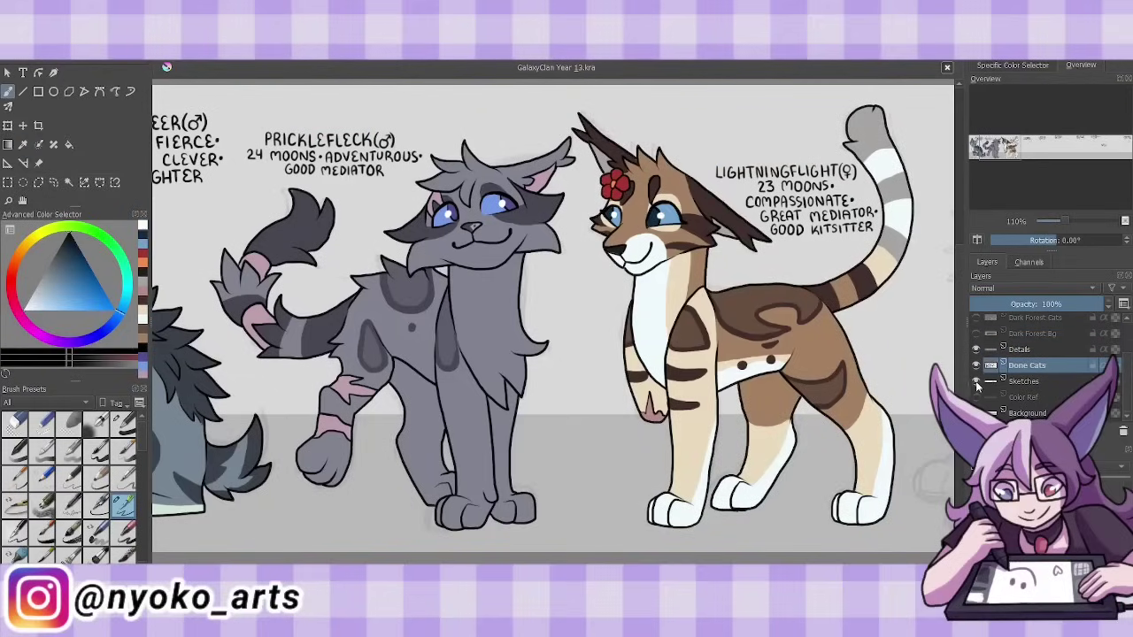
- Turn on the Sketches layer for Wormshade's sketch
click(976, 380)
scroll(754, 264, right, 5)
mouse_move(752, 285)
mouse_down()
mouse_move(791, 263)
mouse_move(750, 284)
mouse_up()
mouse_move(766, 281)
mouse_down()
mouse_move(786, 267)
mouse_move(791, 281)
mouse_up()
key(ctrl+z)
key(ctrl+z)
key(ctrl+z)
- Add a new paint layer and ink Wormshade's muzzle, eyes, forelock and folded ear
key(Insert)
mouse_move(778, 263)
mouse_down()
mouse_move(790, 283)
mouse_move(759, 325)
mouse_move(792, 287)
mouse_up()
drag(770, 237, 803, 298)
mouse_move(767, 245)
mouse_down()
mouse_move(781, 262)
mouse_move(709, 273)
mouse_move(731, 258)
mouse_move(735, 232)
mouse_move(792, 216)
mouse_move(823, 259)
mouse_up()
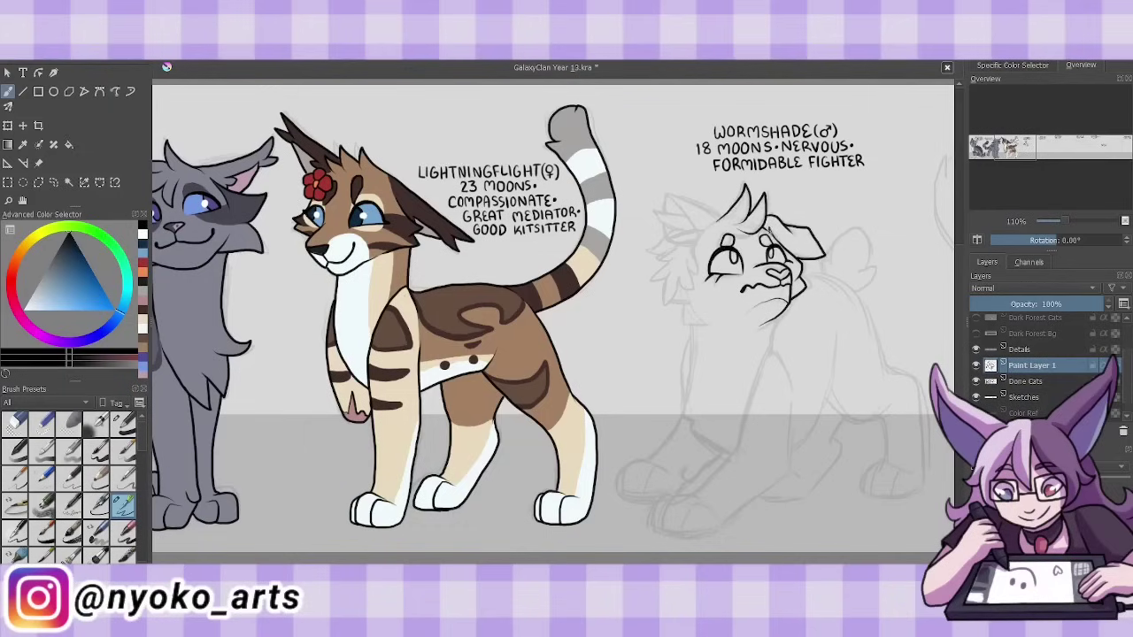
- Ink Wormshade's shaggy cheek fur and the pointed, tufted ear over the sketch
mouse_move(701, 231)
mouse_down()
mouse_move(658, 260)
mouse_move(680, 306)
mouse_move(689, 271)
mouse_up()
drag(680, 322, 712, 322)
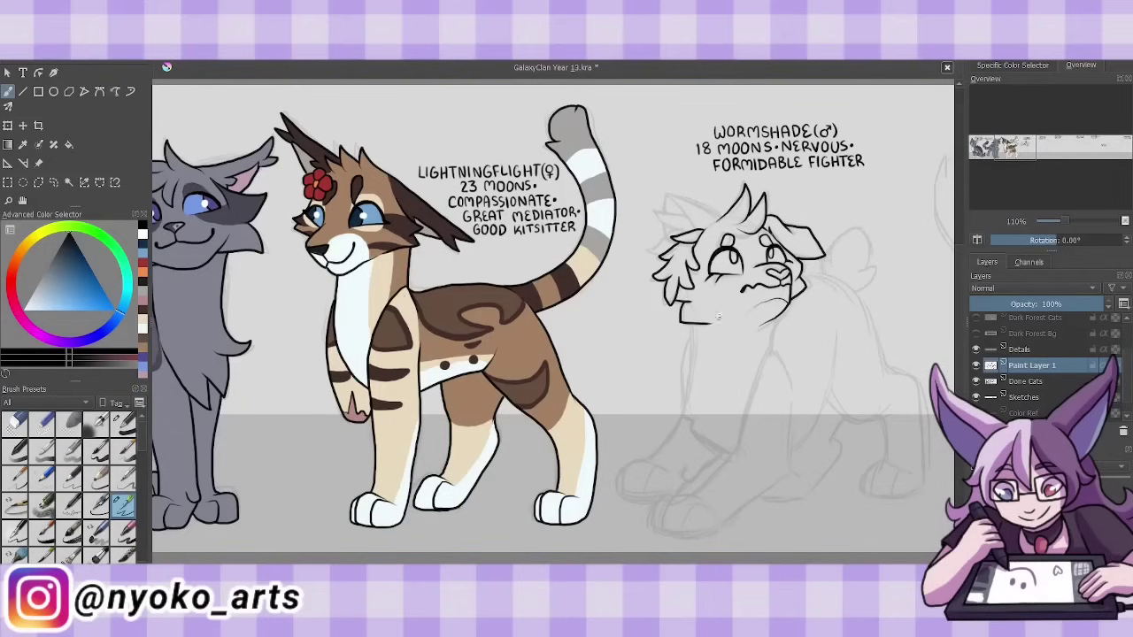
mouse_move(681, 227)
mouse_down()
mouse_move(703, 209)
mouse_move(648, 253)
mouse_up()
drag(665, 193, 666, 236)
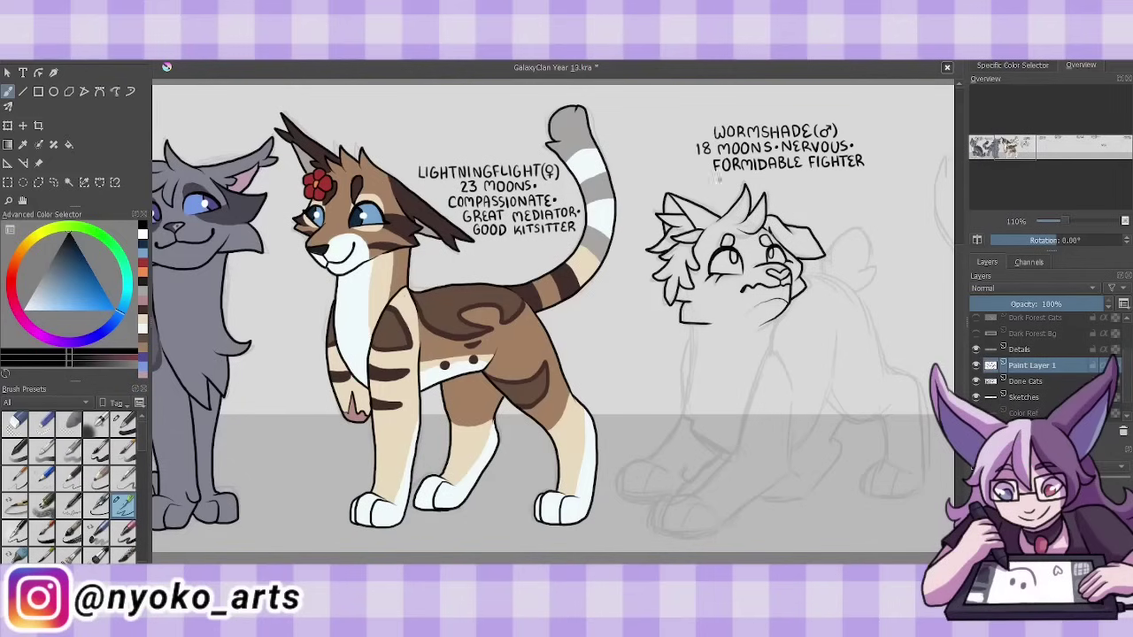
- Ink Wormshade's neck, chest and outstretched near front leg with its paw
mouse_move(683, 320)
mouse_down()
mouse_move(690, 434)
mouse_move(729, 455)
mouse_up()
drag(779, 317, 793, 450)
drag(791, 409, 779, 485)
drag(768, 485, 681, 538)
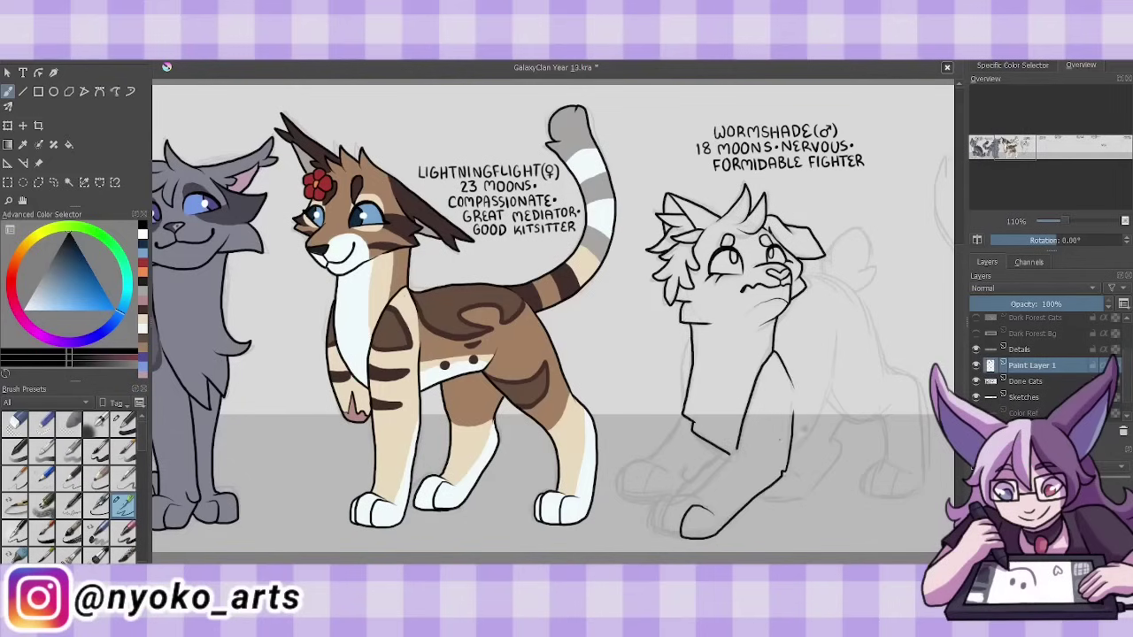
drag(701, 501, 655, 537)
drag(734, 453, 687, 496)
- Ink Wormshade's shoulder edge and far front leg down to its paw
drag(690, 333, 681, 375)
drag(757, 444, 728, 457)
drag(685, 368, 682, 403)
drag(684, 414, 651, 460)
drag(652, 462, 673, 501)
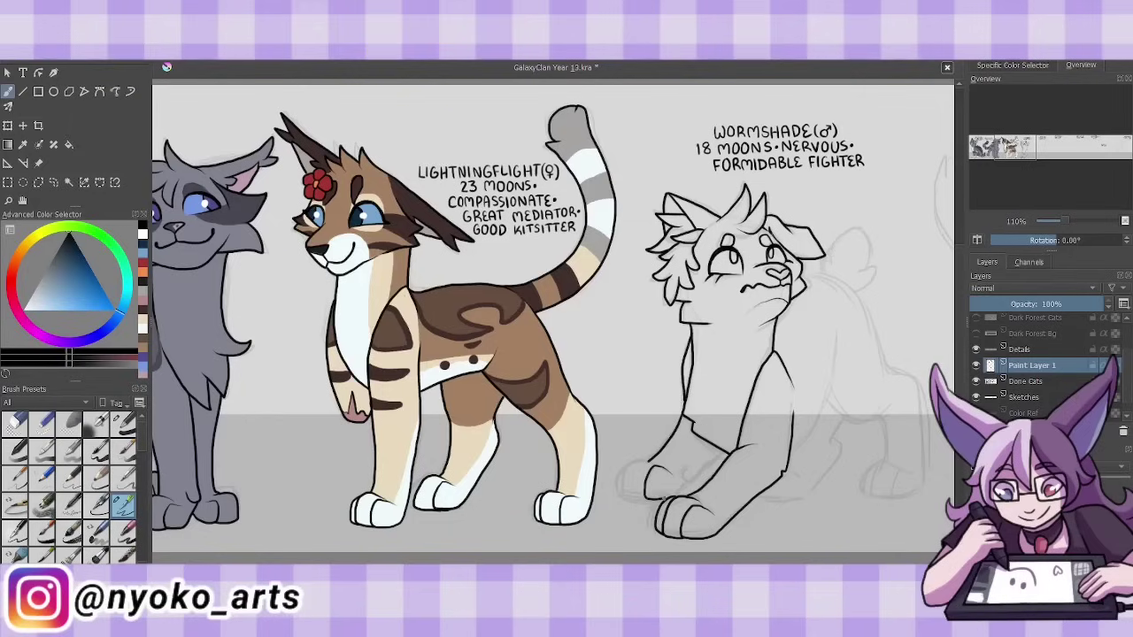
mouse_move(724, 452)
mouse_down()
mouse_move(681, 483)
mouse_move(625, 476)
mouse_up()
mouse_move(625, 474)
mouse_down()
mouse_move(647, 501)
mouse_move(630, 498)
mouse_up()
- Ink Wormshade's belly, hind legs and back over the sketch
drag(827, 402, 793, 453)
drag(823, 335, 839, 416)
mouse_move(891, 403)
mouse_down()
mouse_move(775, 498)
mouse_move(878, 462)
mouse_up()
mouse_move(849, 285)
mouse_down()
mouse_move(902, 384)
mouse_move(924, 485)
mouse_up()
mouse_move(921, 478)
mouse_down()
mouse_move(890, 501)
mouse_move(865, 494)
mouse_up()
drag(802, 281, 840, 269)
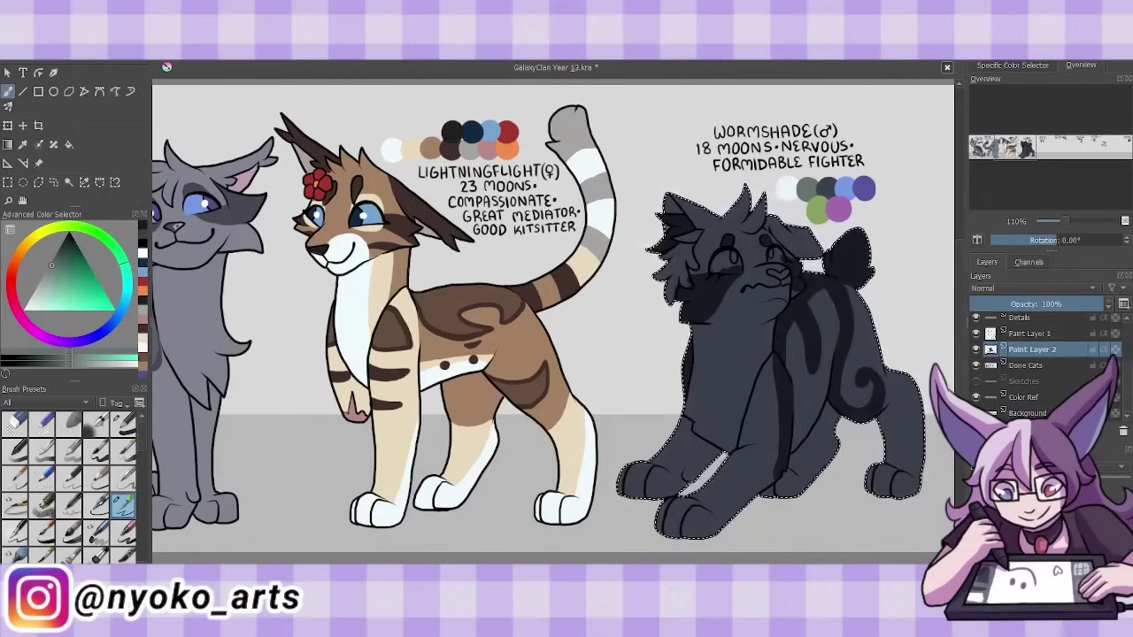
- Paint Wormshade's forelock, muzzle stripe, shoulder swirl and legs white, and colour both eyes light blue
drag(753, 252, 762, 261)
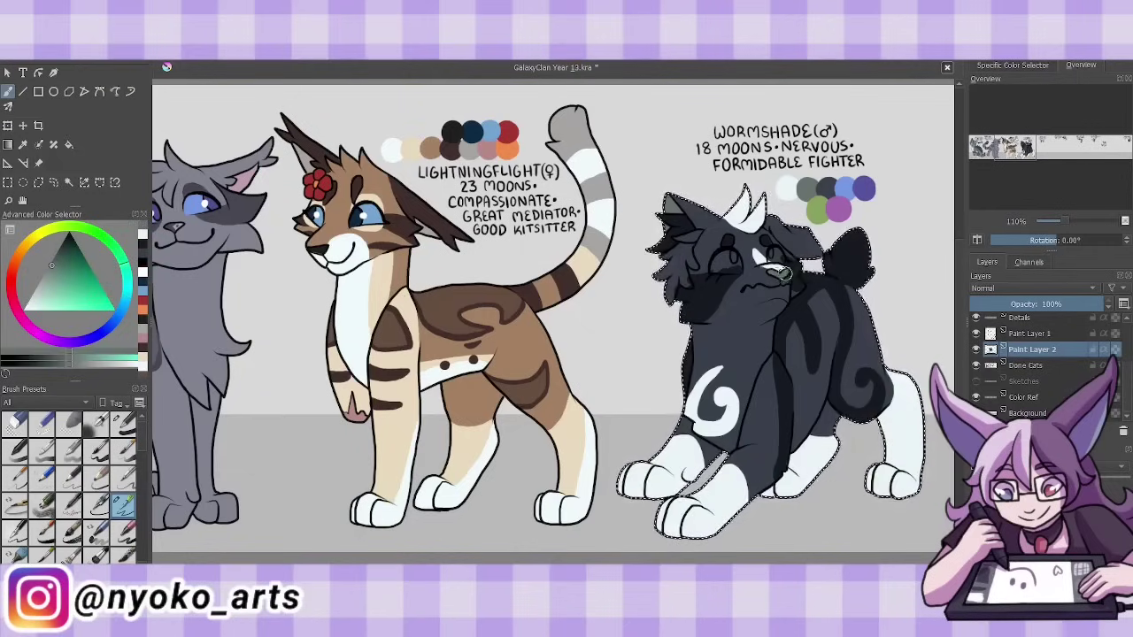
drag(769, 255, 783, 265)
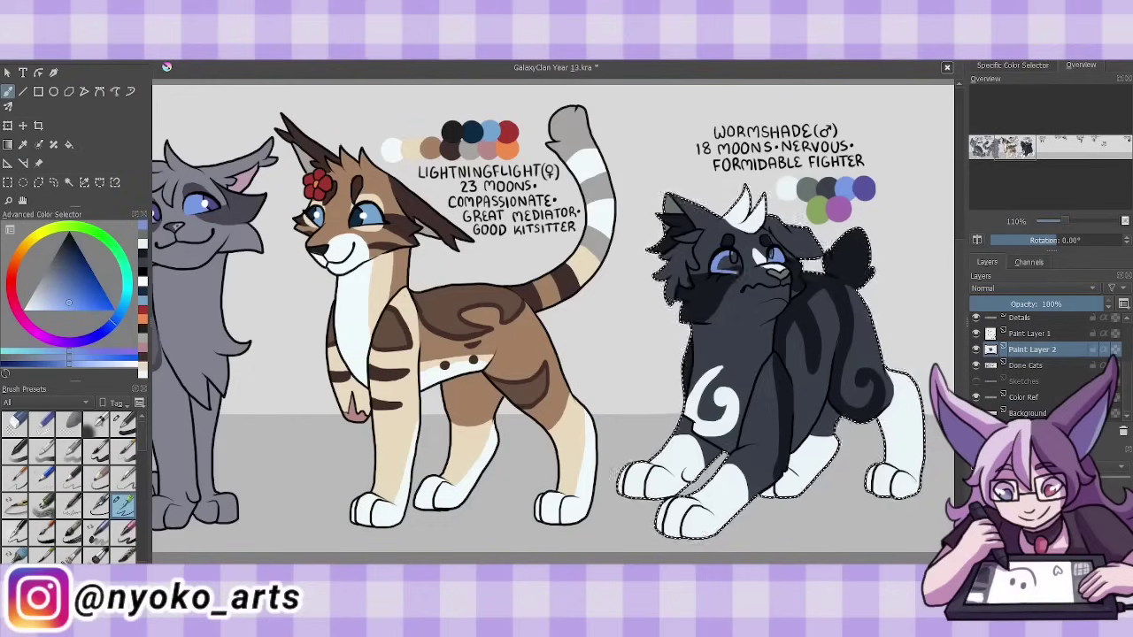
ctrl+click(735, 253)
- Colour the leaf by Wormshade's ear green and the cluster hanging below it purple, then save the drawing
ctrl+click(816, 209)
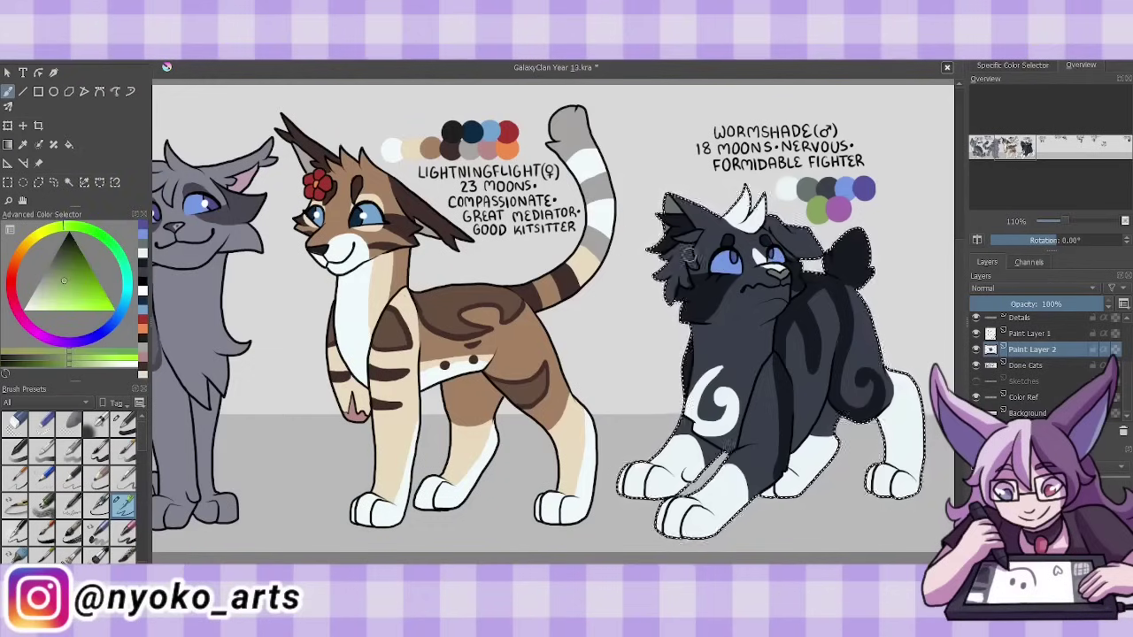
ctrl+click(839, 210)
drag(677, 244, 690, 261)
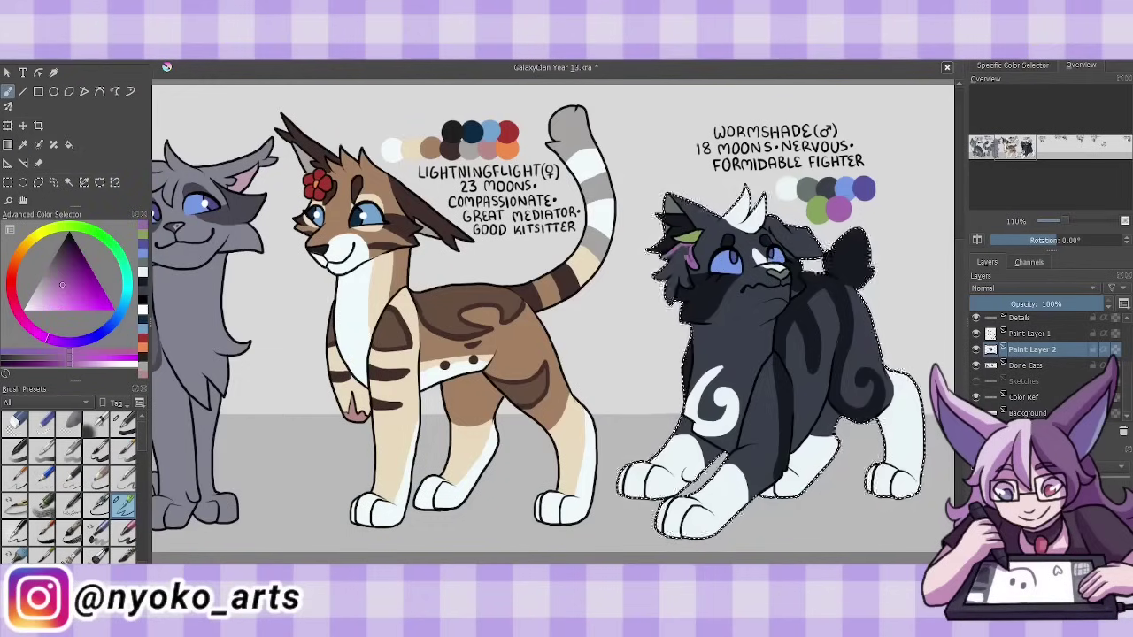
click(1031, 333)
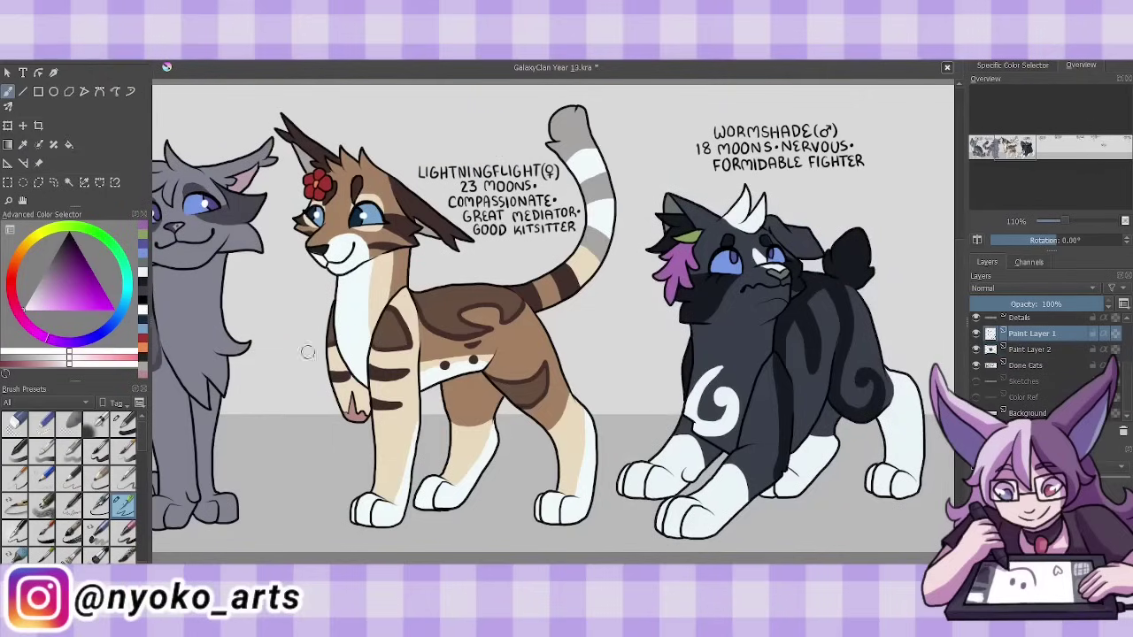
key(ctrl+s)
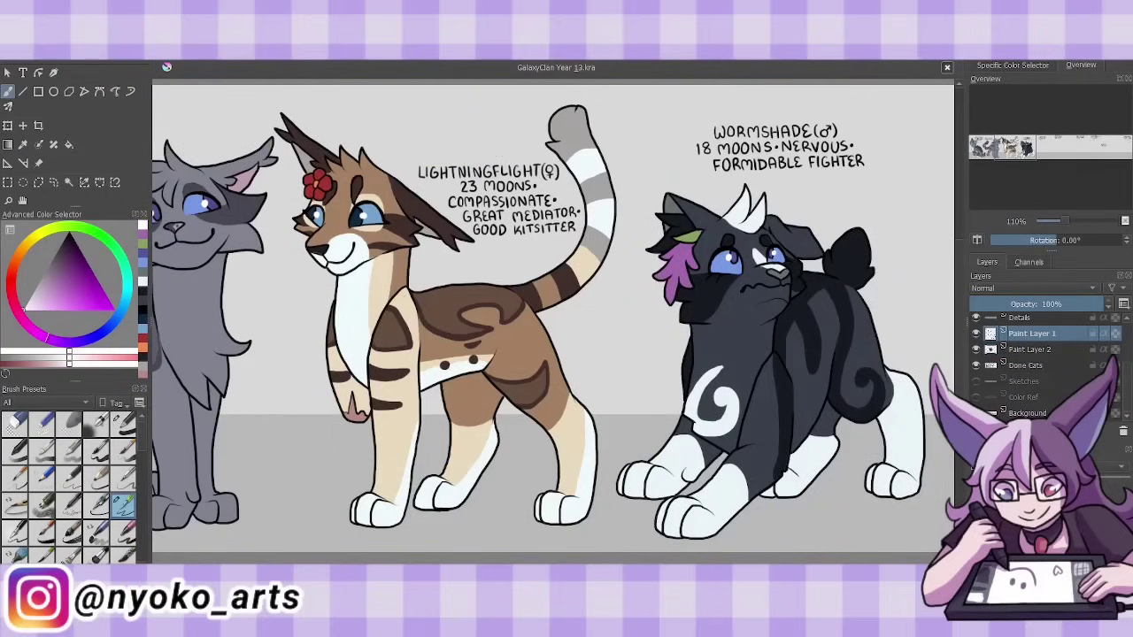
- Ink Pansybloom's nose, open mouth, jaw, flower and eyes over the sketch
drag(797, 266, 412, 266)
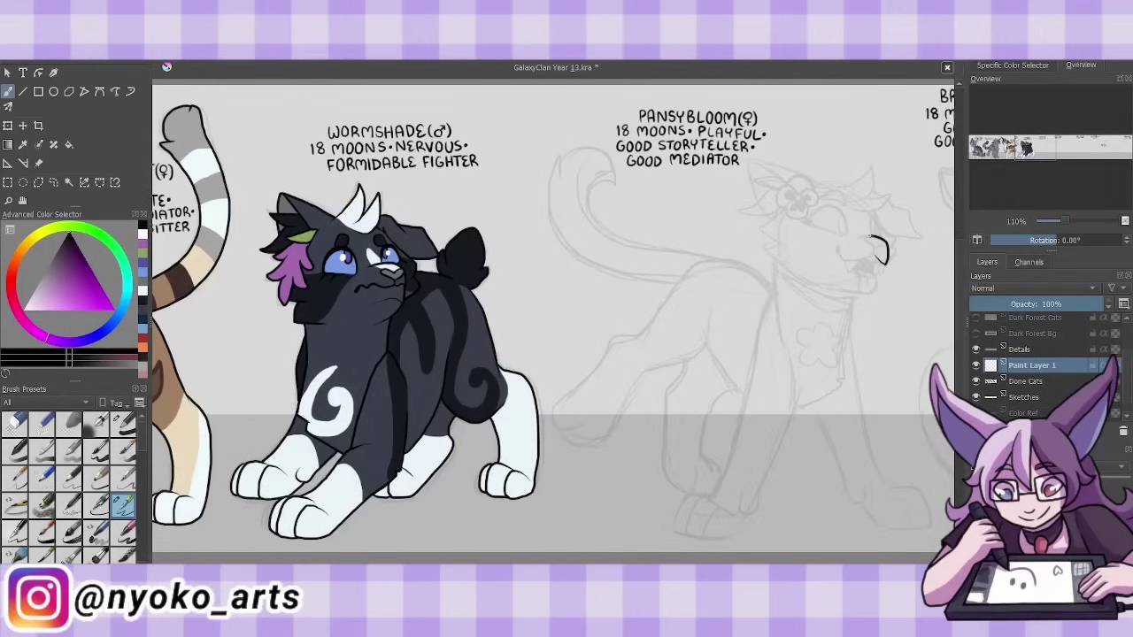
mouse_move(880, 259)
mouse_down()
mouse_move(837, 246)
mouse_move(885, 250)
mouse_up()
drag(846, 258, 875, 292)
mouse_move(860, 297)
mouse_down()
mouse_move(825, 288)
mouse_move(873, 274)
mouse_move(763, 235)
mouse_move(786, 211)
mouse_up()
mouse_move(790, 204)
mouse_down()
mouse_move(794, 216)
mouse_move(782, 187)
mouse_move(812, 187)
mouse_up()
drag(812, 221, 848, 237)
mouse_move(865, 234)
mouse_down()
mouse_move(883, 222)
mouse_move(876, 235)
mouse_up()
- Ink Pansybloom's tufted forelock, folded far ear and pointed near ear beside the flower
mouse_move(821, 191)
mouse_down()
mouse_move(853, 183)
mouse_move(889, 168)
mouse_up()
drag(868, 212, 921, 241)
mouse_move(788, 184)
mouse_down()
mouse_move(748, 157)
mouse_move(810, 177)
mouse_up()
mouse_move(747, 160)
mouse_down()
mouse_move(761, 189)
mouse_move(777, 221)
mouse_up()
- Ink Pansybloom's neck, pointed chest and the collar band under the jaw
drag(855, 299, 797, 410)
drag(776, 259, 797, 409)
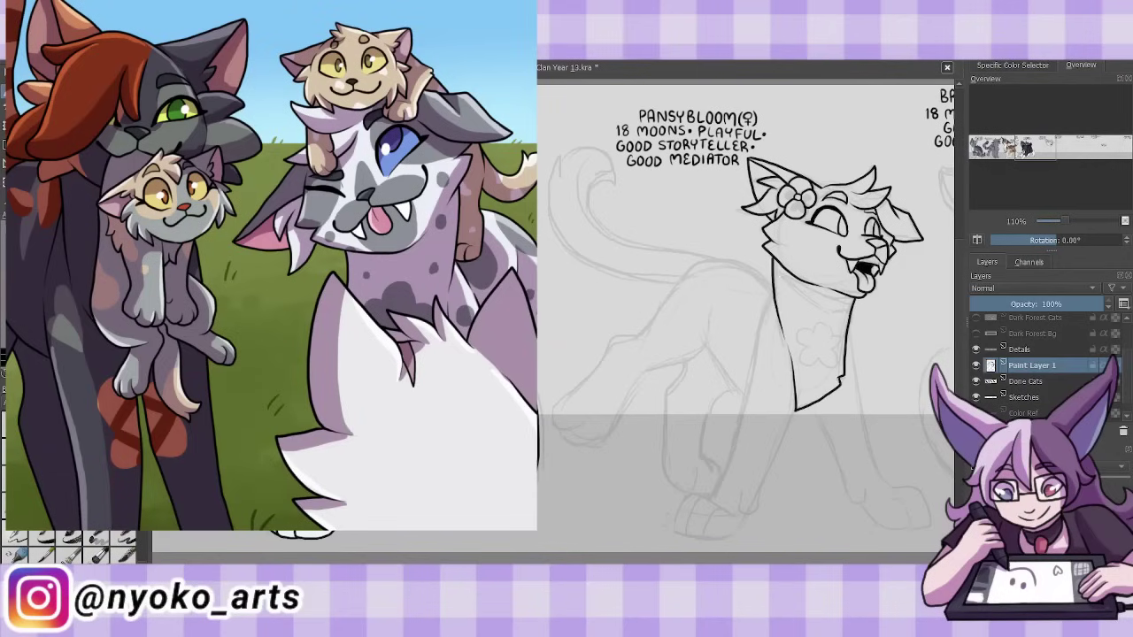
drag(777, 278, 855, 299)
- Ink Pansybloom's far and near front legs with their paws and the shoulder edge
mouse_move(811, 407)
mouse_down()
mouse_move(904, 526)
mouse_move(901, 487)
mouse_up()
drag(899, 486, 850, 322)
drag(763, 292, 768, 338)
mouse_move(795, 410)
mouse_down()
mouse_move(752, 536)
mouse_move(682, 531)
mouse_up()
drag(753, 350, 708, 502)
- Ink Pansybloom's back, both hind legs with paws, and the long curling tail
mouse_move(770, 256)
mouse_down()
mouse_move(699, 266)
mouse_move(630, 336)
mouse_up()
mouse_move(637, 336)
mouse_down()
mouse_move(555, 427)
mouse_move(607, 446)
mouse_up()
mouse_move(606, 438)
mouse_down()
mouse_move(704, 354)
mouse_move(624, 397)
mouse_up()
drag(699, 362, 665, 492)
drag(733, 386, 699, 487)
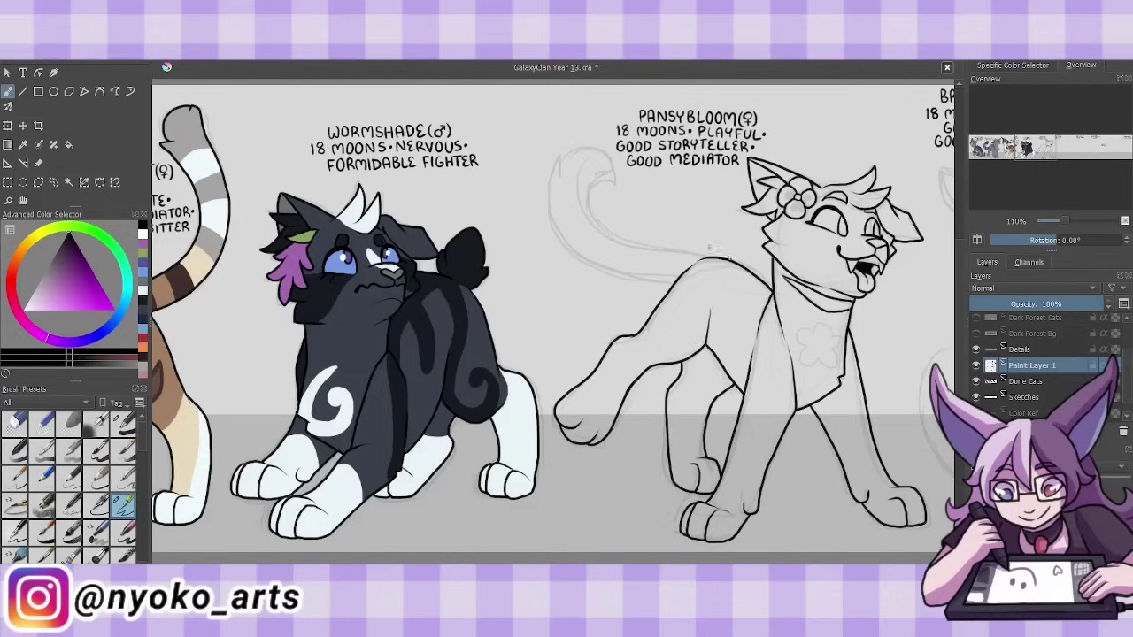
mouse_move(640, 248)
mouse_down()
mouse_move(553, 213)
mouse_move(676, 279)
mouse_up()
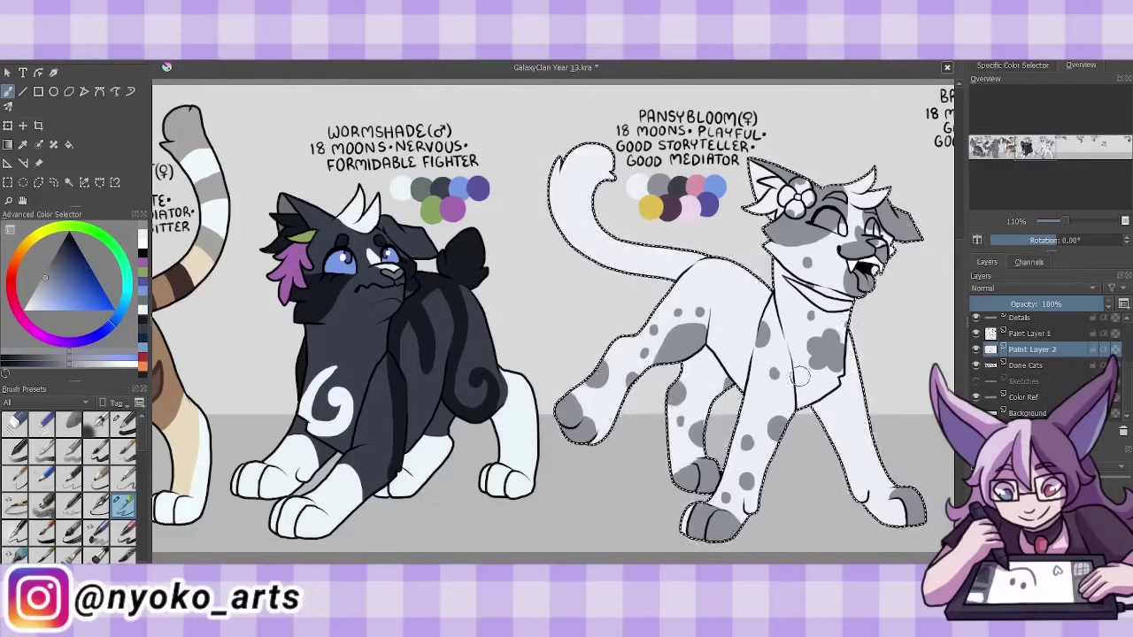
- Paint Pansybloom's tail and remaining body patches grey, and colour the tongue and collar pink
drag(571, 243, 690, 265)
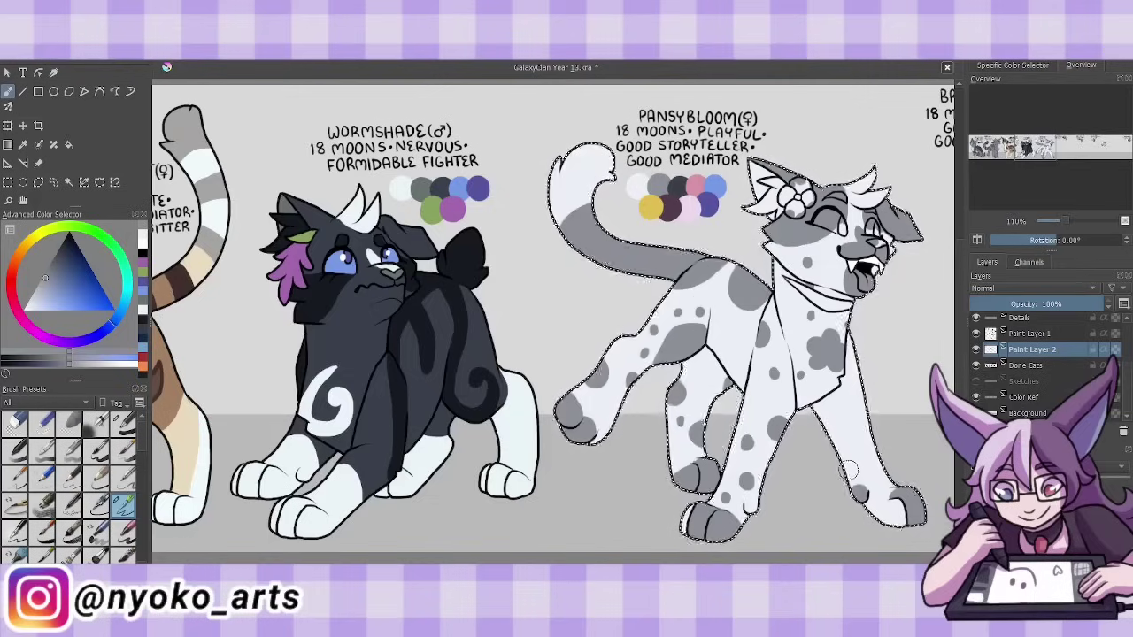
ctrl+click(866, 378)
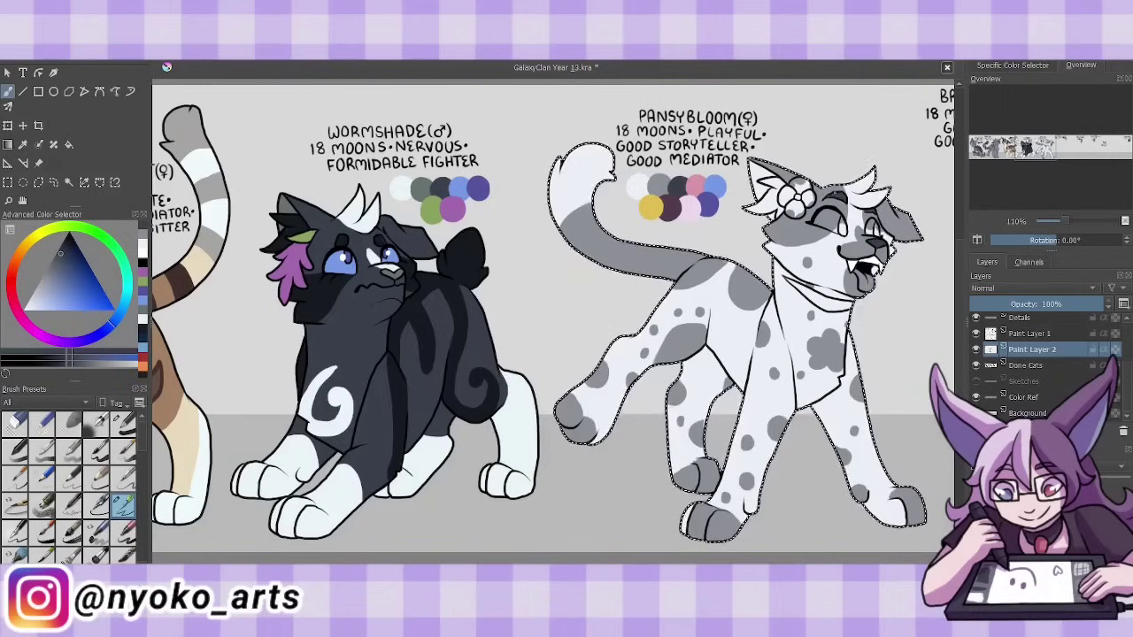
ctrl+click(695, 185)
drag(857, 270, 866, 287)
drag(783, 282, 852, 303)
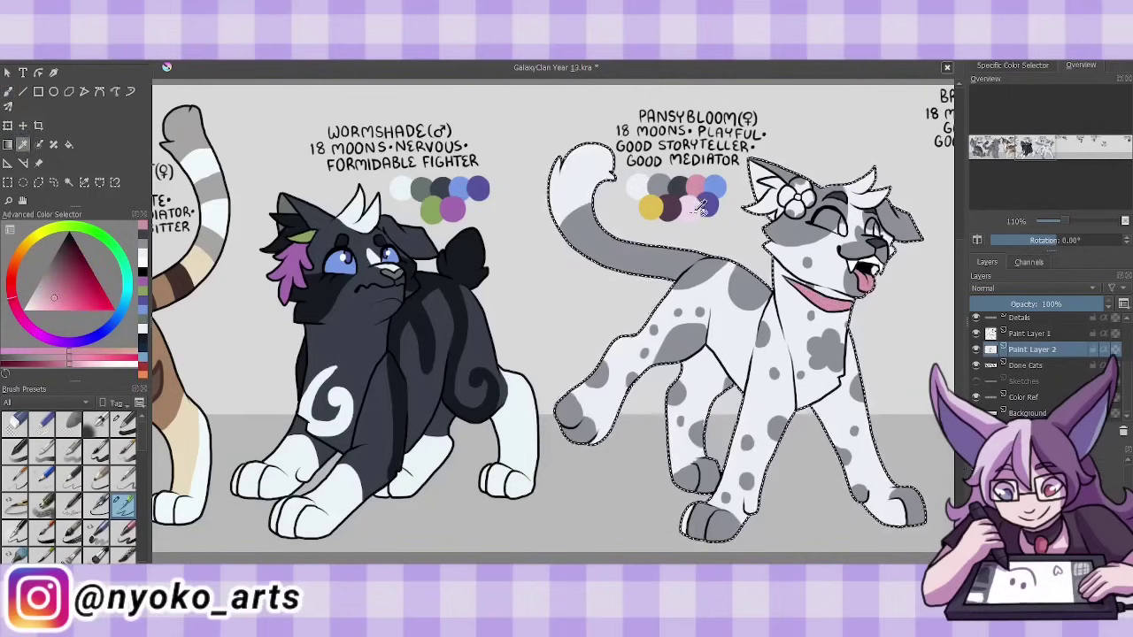
- Colour Pansybloom's flower pale pink with dark markings and a yellow centre, and fill the inner ear pink
drag(784, 186, 810, 208)
ctrl+click(796, 197)
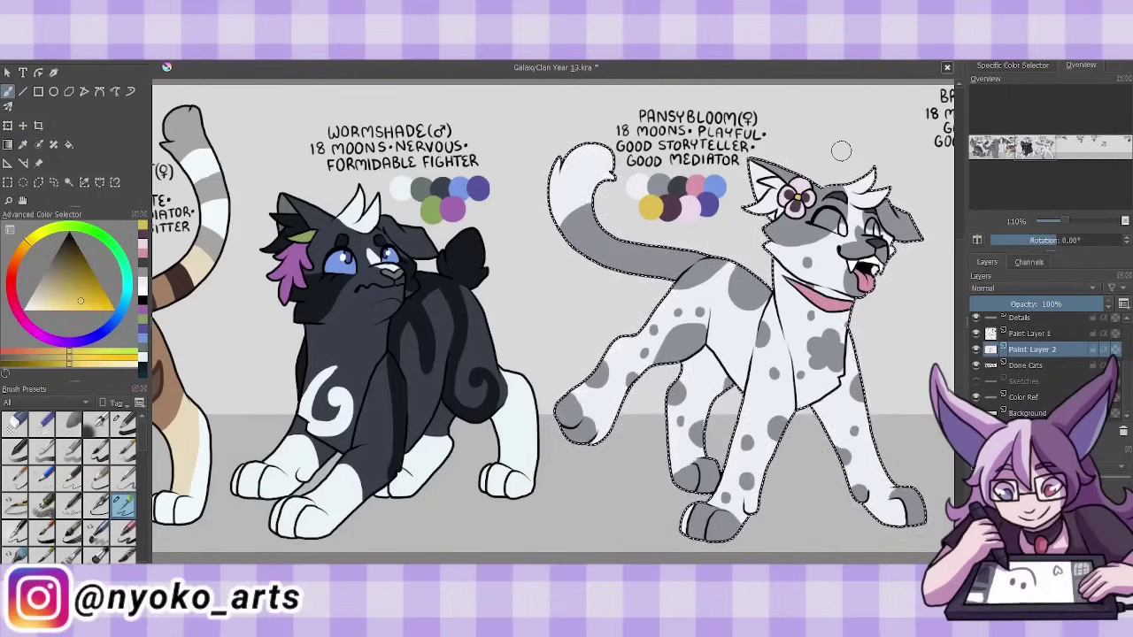
ctrl+click(790, 189)
drag(754, 166, 766, 182)
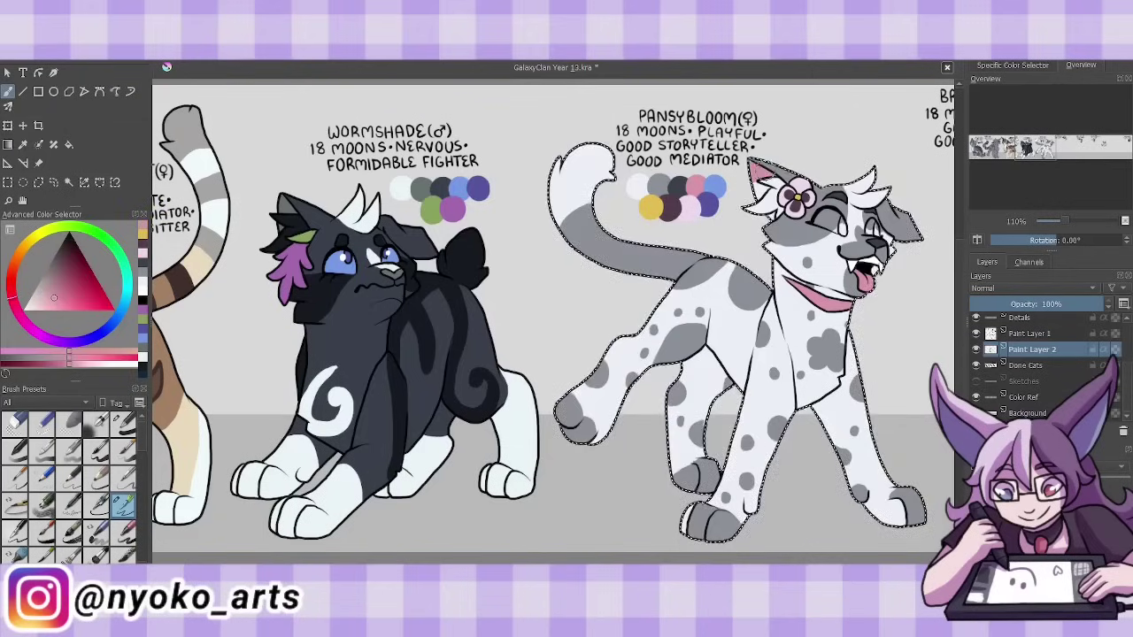
- Colour Pansybloom's eyes light blue with darker blue shading and clear the selection
ctrl+click(715, 184)
drag(819, 216, 839, 226)
key(ctrl+shift+a)
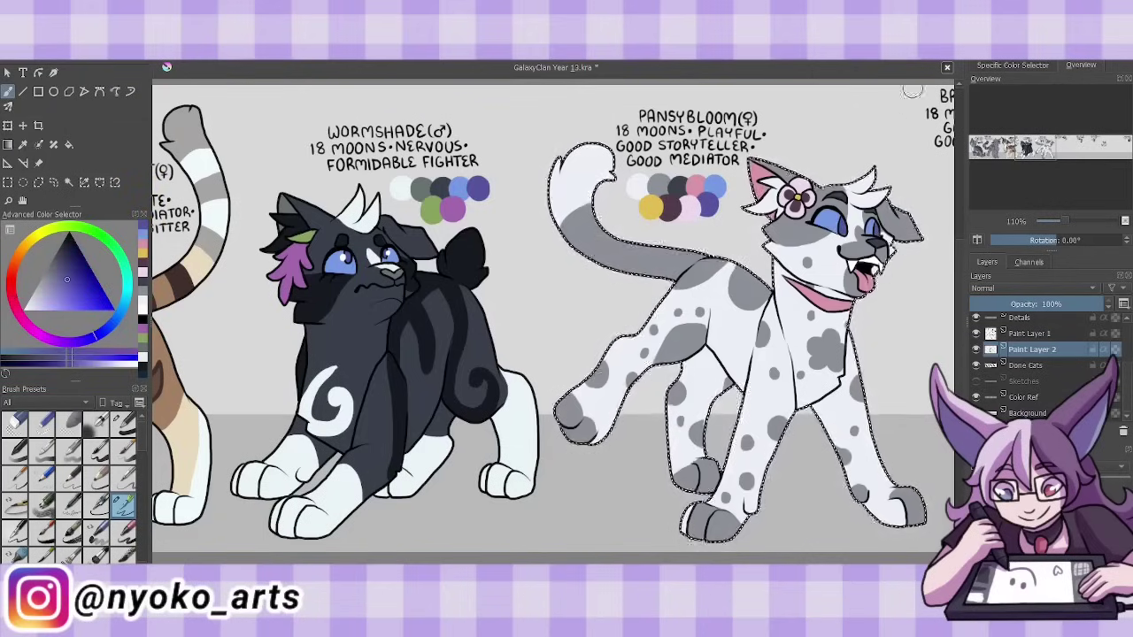
- Add white highlights to Pansybloom's eyes, save the drawing and merge her layers into Done Cats
key(Page_Up)
key(ctrl+s)
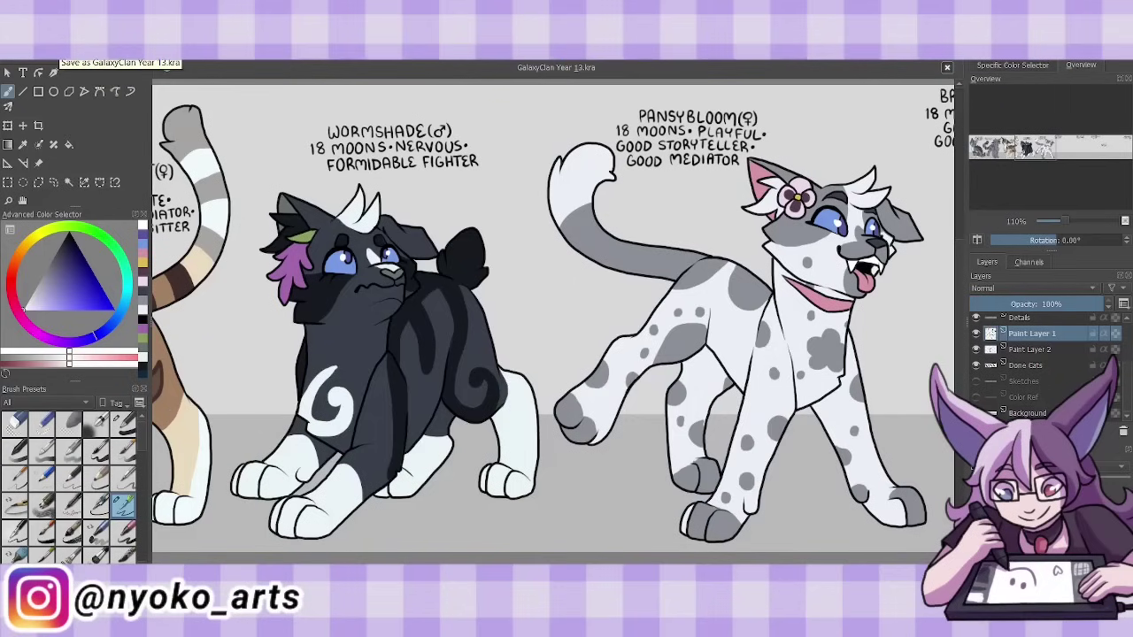
key(ctrl+e)
- Ink the three small pointed leaf shapes on Brindlehail's back and side over the sketch
drag(370, 67, 166, 68)
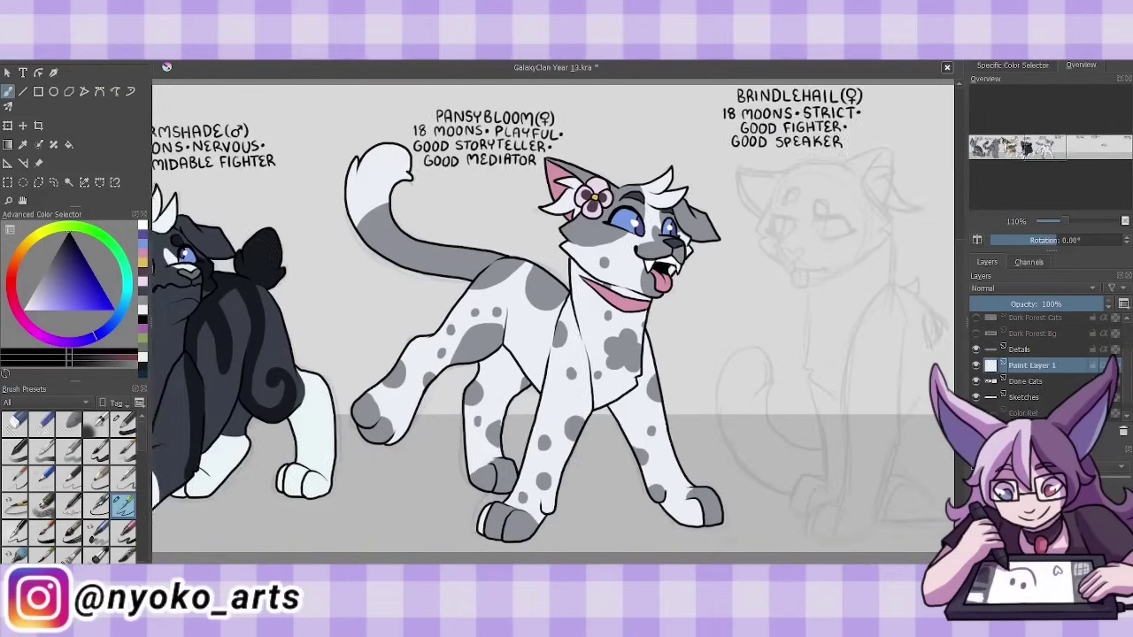
drag(619, 309, 531, 310)
drag(872, 363, 890, 379)
drag(837, 314, 848, 341)
drag(861, 396, 869, 420)
- Ink Brindlehail's head outline, cheeks and both ears with their tufts
drag(774, 186, 801, 257)
drag(694, 164, 735, 177)
drag(682, 186, 673, 257)
drag(650, 168, 641, 221)
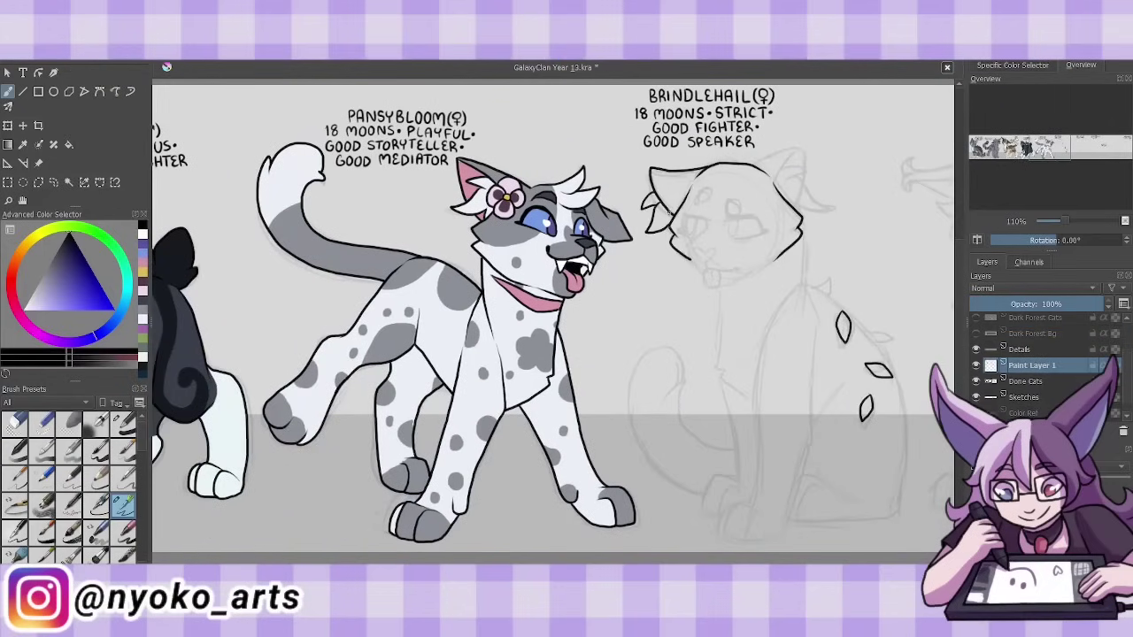
mouse_move(777, 166)
mouse_down()
mouse_move(806, 150)
mouse_move(827, 209)
mouse_move(801, 211)
mouse_up()
- Ink Brindlehail's eyes, brow spots, heart-shaped nose, mouth and protruding tongue
drag(724, 223, 770, 235)
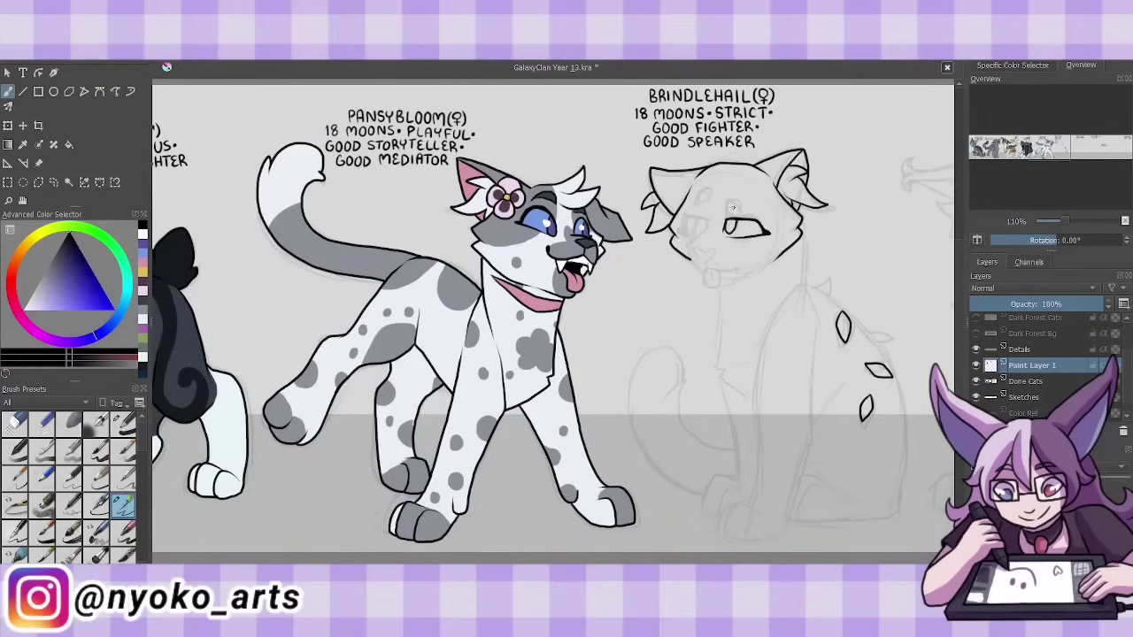
drag(695, 250, 742, 269)
drag(697, 254, 715, 285)
drag(681, 223, 708, 215)
drag(725, 201, 740, 218)
- Ink Brindlehail's front legs with paws, neck, back, haunch and curled tail
drag(814, 288, 751, 504)
drag(807, 319, 807, 521)
drag(774, 510, 732, 515)
drag(750, 516, 754, 531)
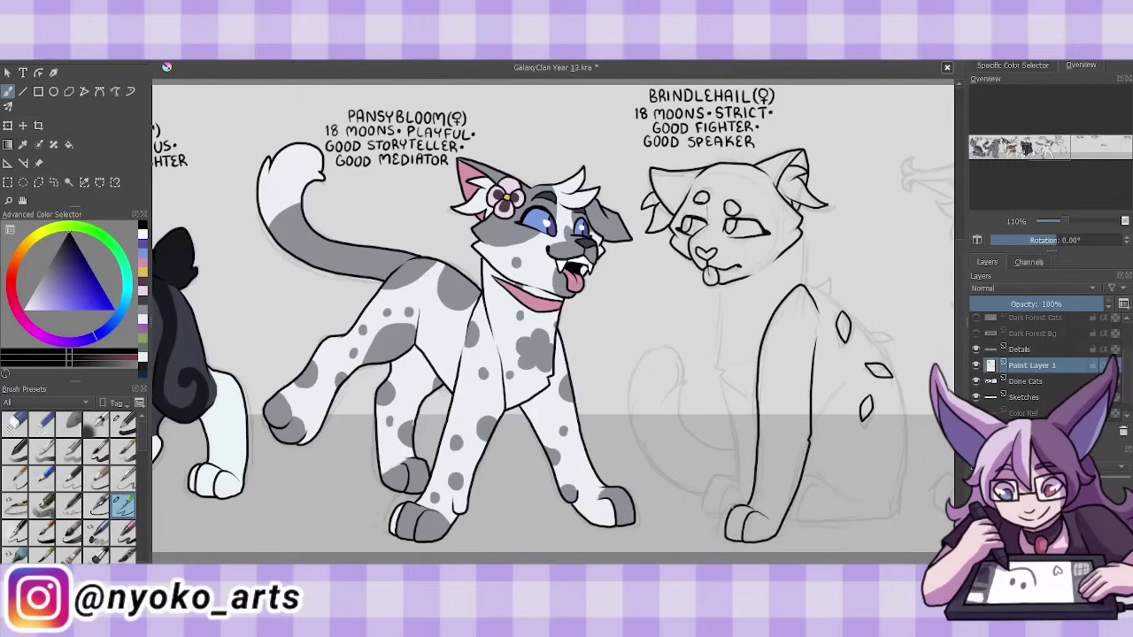
mouse_move(800, 221)
mouse_down()
mouse_move(806, 285)
mouse_move(849, 315)
mouse_move(902, 495)
mouse_up()
drag(681, 390, 708, 487)
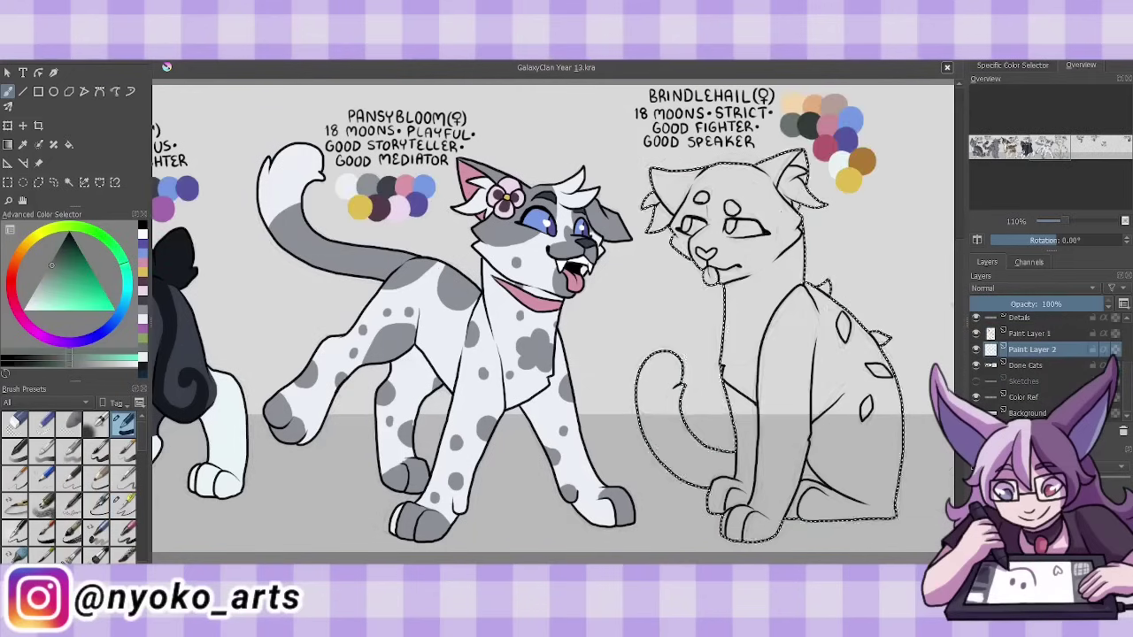
- Fill Brindlehail's body with the grey-green base and paint cream patches on the face, near front leg and haunch
key(shift+BackSpace)
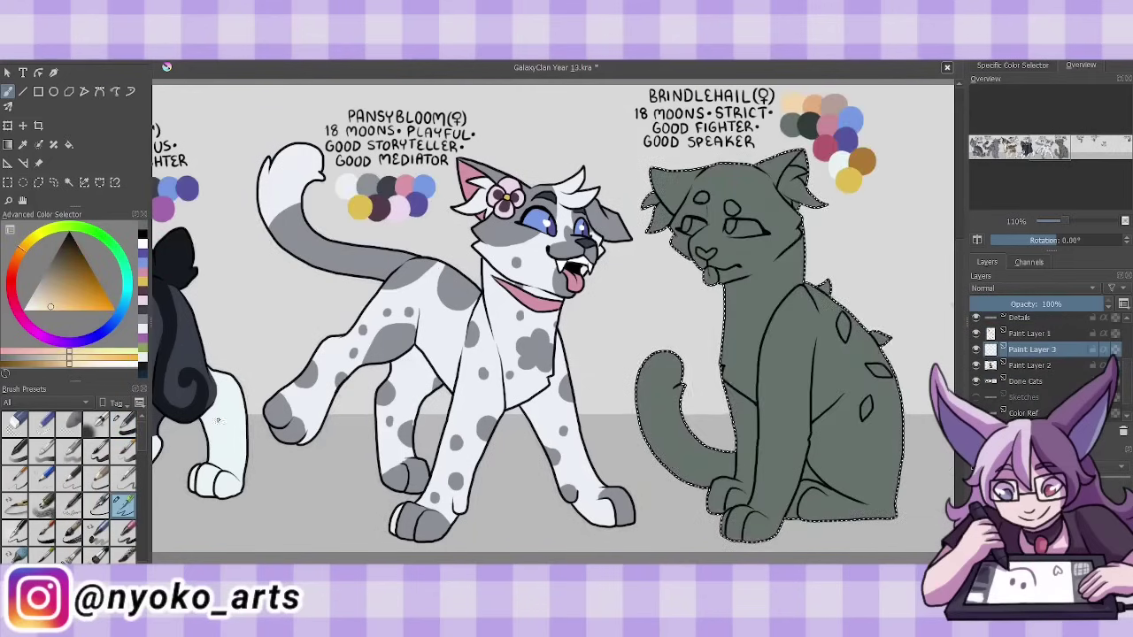
drag(672, 221, 686, 252)
drag(718, 168, 704, 252)
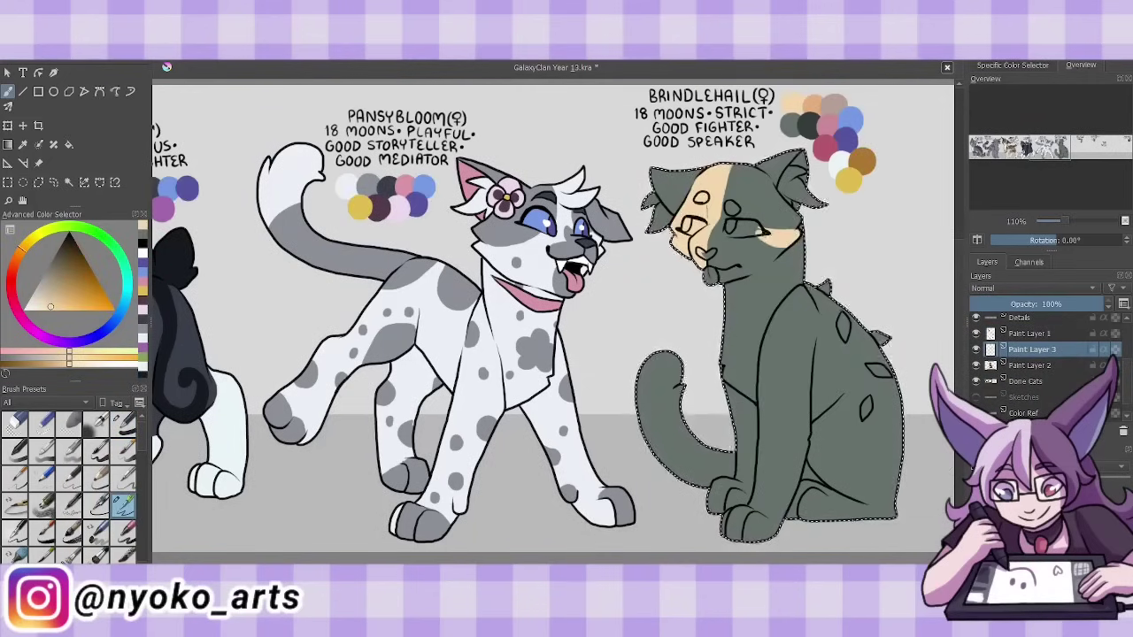
drag(762, 397, 797, 478)
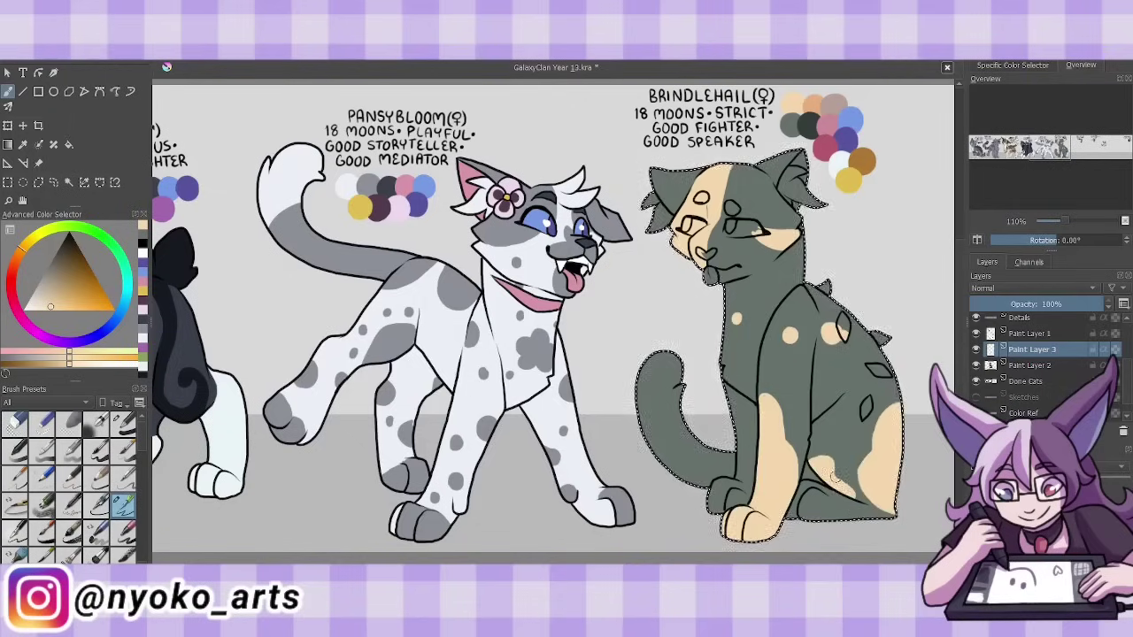
- Extend the cream patches to Brindlehail's tail and far front leg, and add orange patches on a merged extra layer
key(Insert)
drag(646, 432, 704, 447)
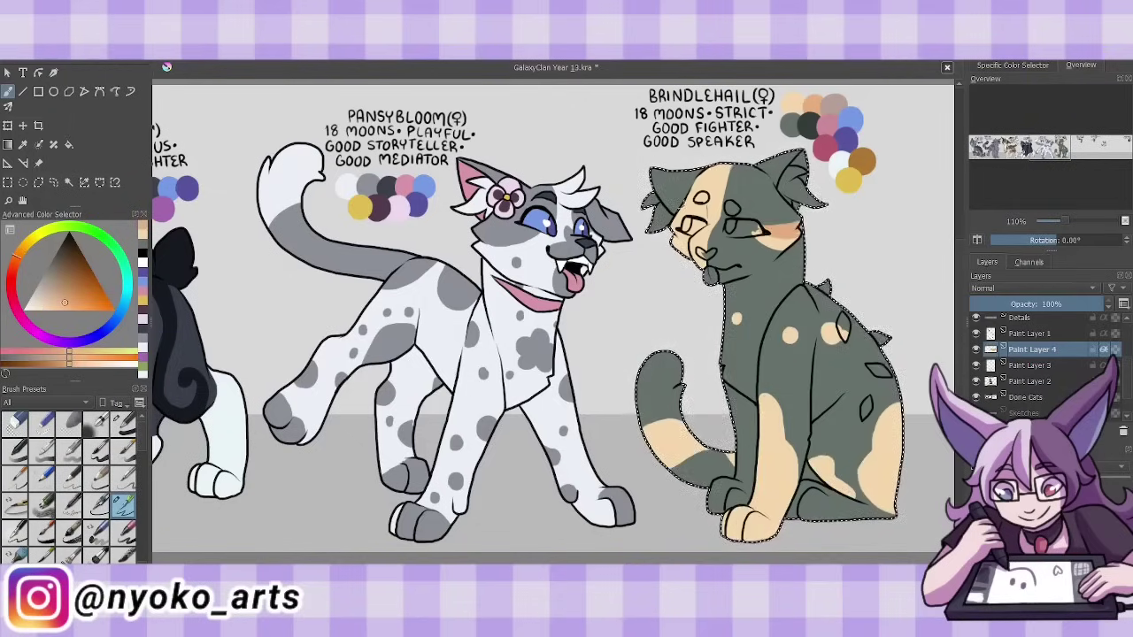
key(Page_Down)
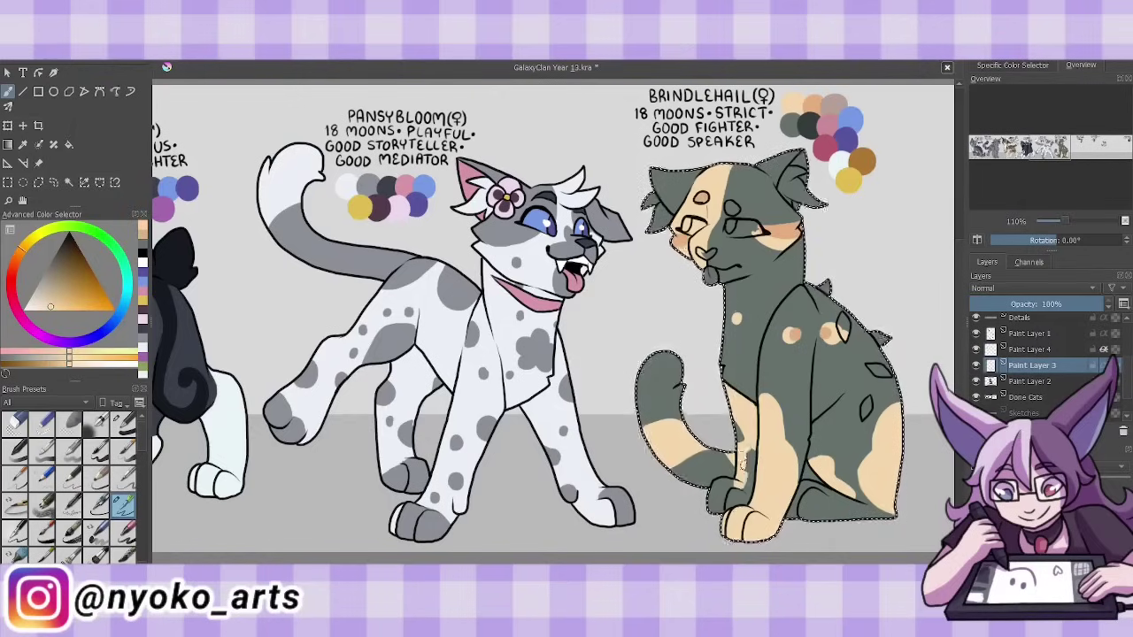
key(Page_Up)
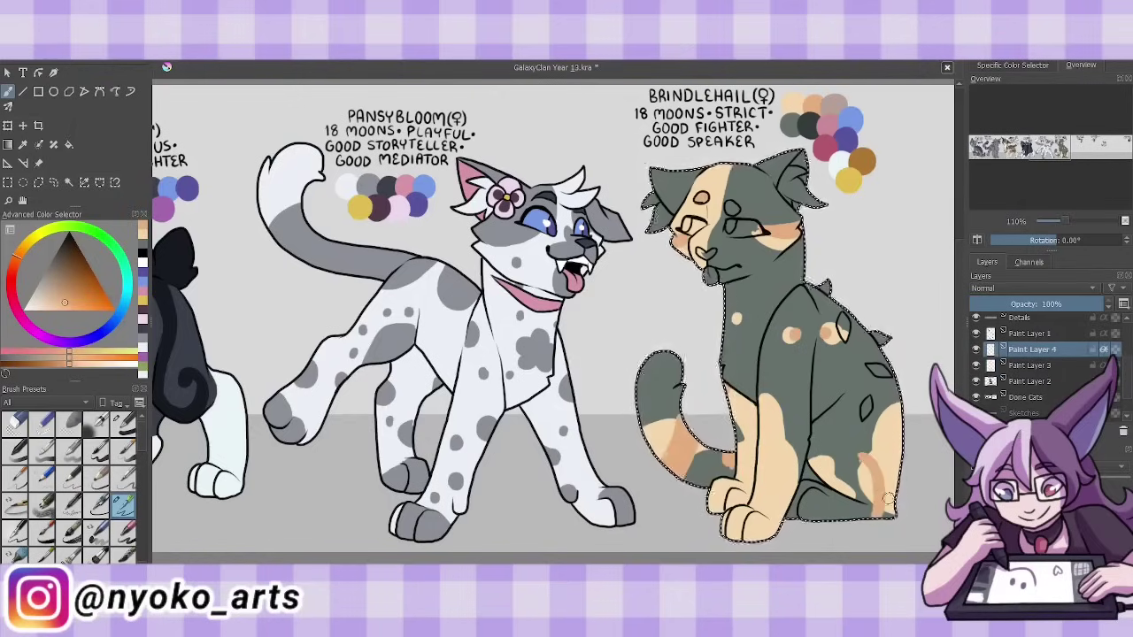
key(ctrl+e)
- Paint dark green markings on Brindlehail's tail tip, back, ear tufts and body spots, and a cream ear patch
key(Page_Down)
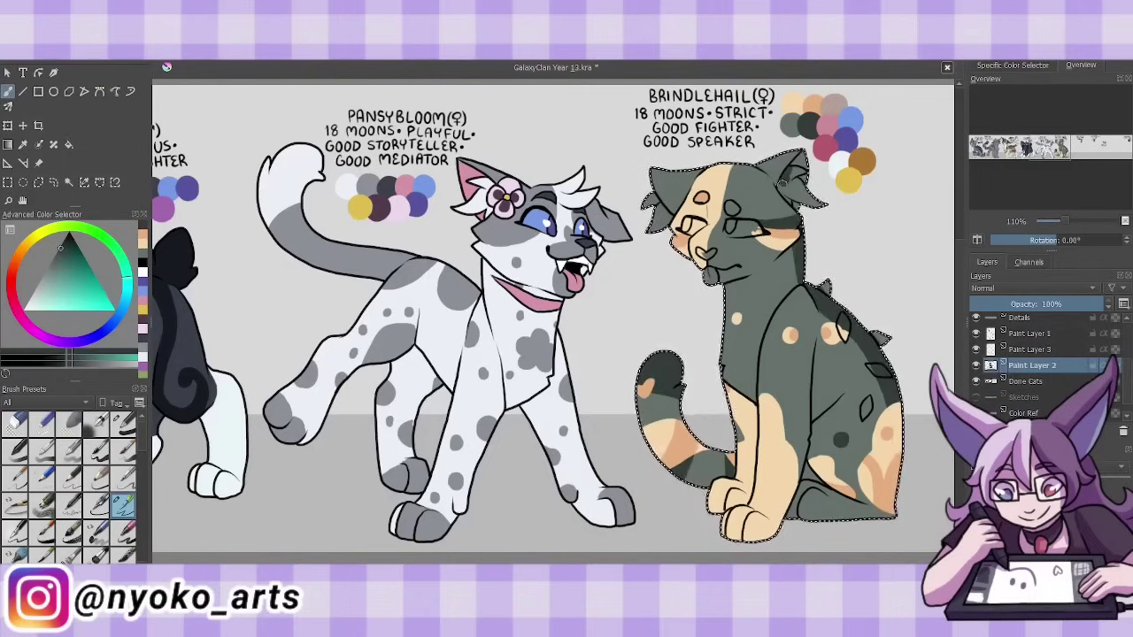
key(Page_Up)
key(Page_Down)
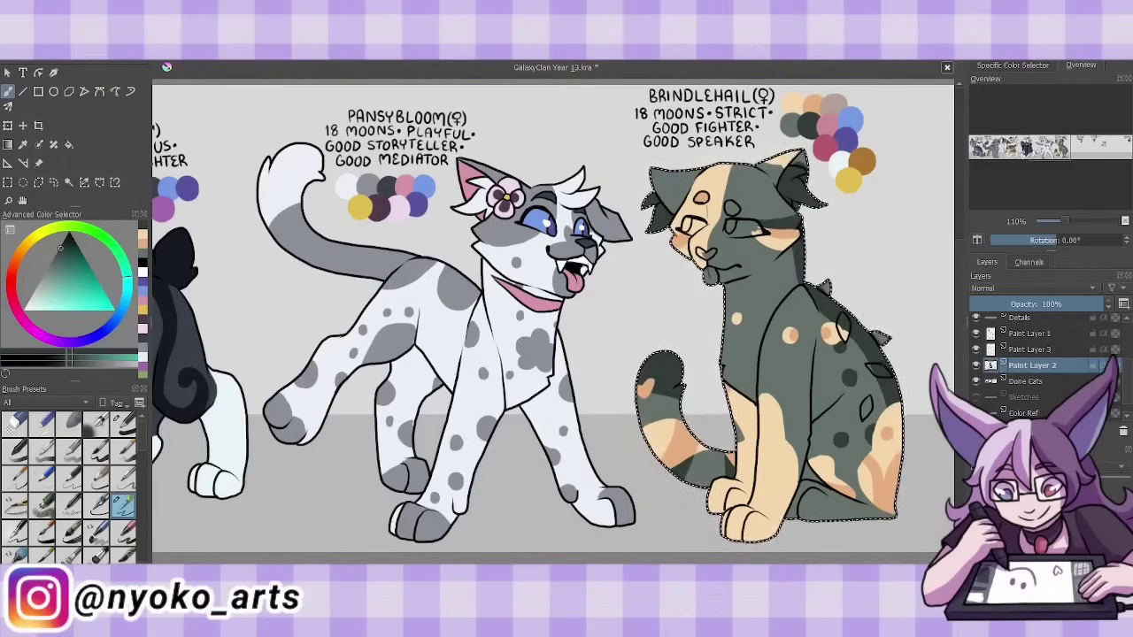
- Paint Brindlehail's far front paw white and colour the nose red, the tongue pink and the eyes blue
key(Page_Up)
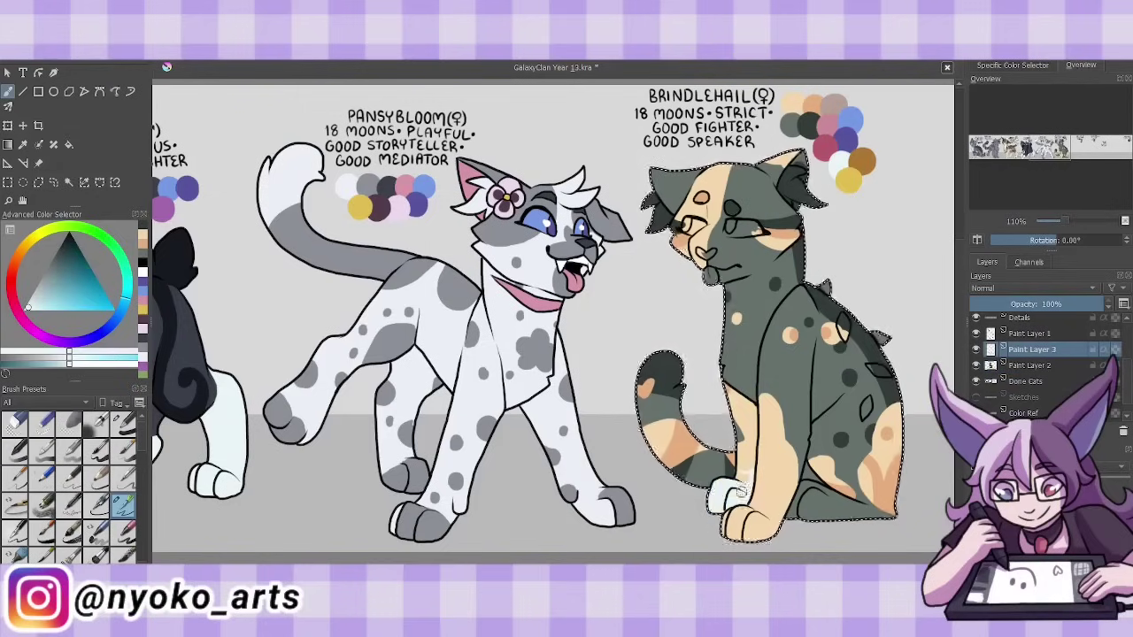
key(ctrl+e)
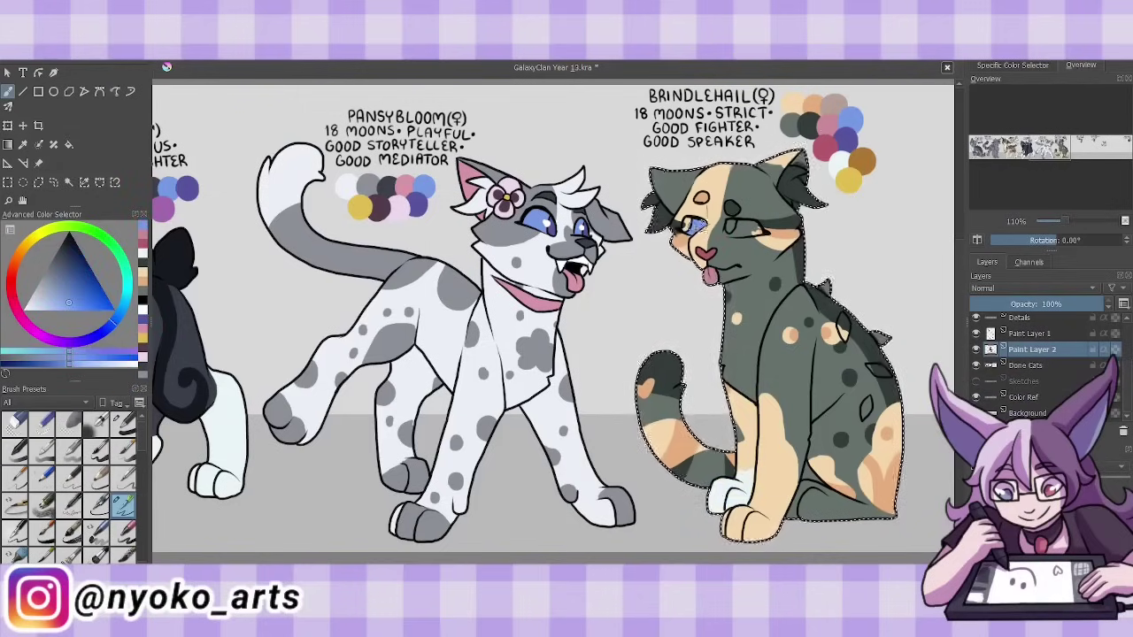
key(ctrl+z)
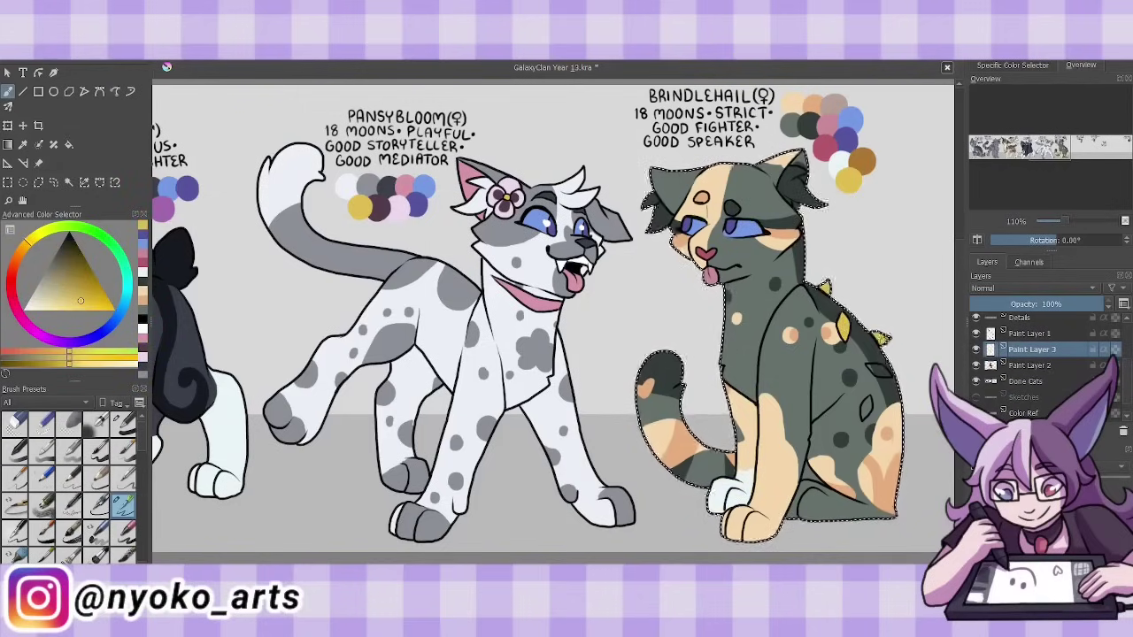
- Finish colouring the leaves on Brindlehail's back yellow and merge all her layers into Done Cats
key(ctrl+e)
key(ctrl+e)
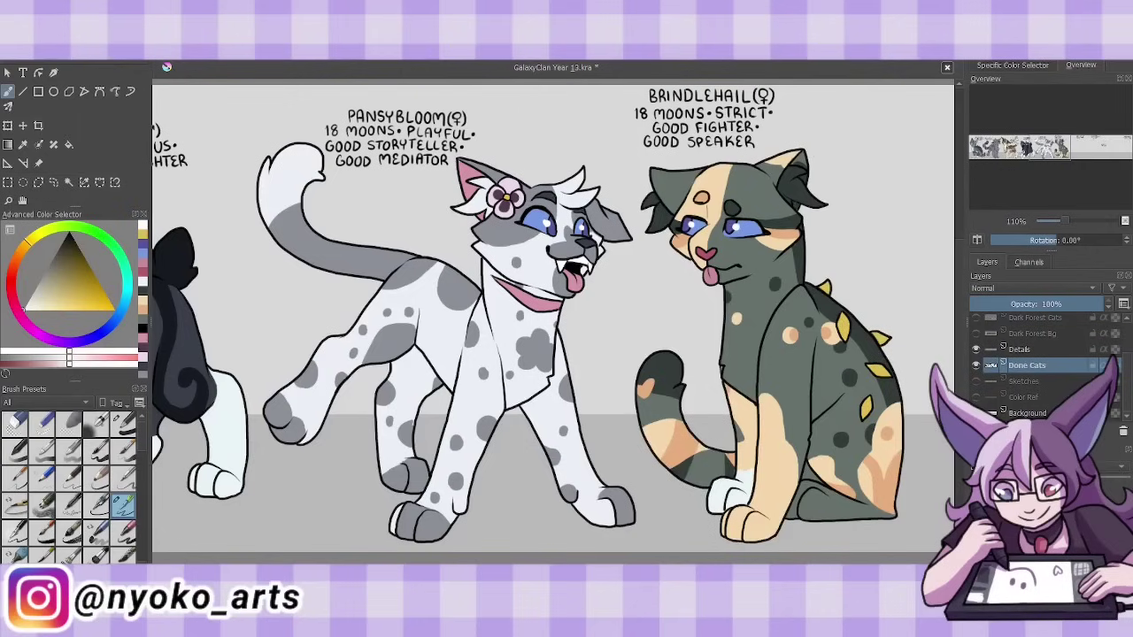
- On a new layer, ink Trufflesprout's near hind leg, the front leg in the foreground and the belly line over the sketch
key(Insert)
drag(867, 306, 880, 482)
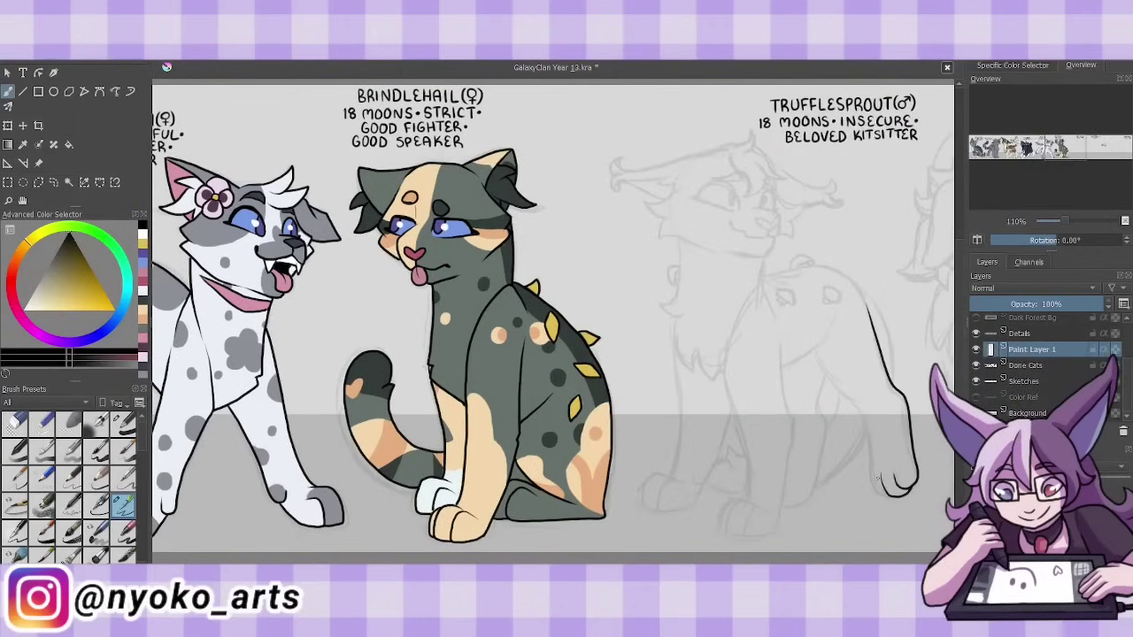
drag(812, 347, 885, 495)
mouse_move(780, 334)
mouse_down()
mouse_move(790, 423)
mouse_move(752, 536)
mouse_move(731, 503)
mouse_move(723, 534)
mouse_up()
drag(774, 284, 724, 452)
drag(751, 447, 746, 500)
drag(781, 316, 834, 377)
drag(827, 375, 807, 513)
- Ink Trufflesprout's fluffy chest and far front leg, undoing the last stroke beside the neck
drag(676, 238, 708, 375)
mouse_move(729, 414)
mouse_down()
mouse_move(664, 512)
mouse_move(643, 511)
mouse_up()
drag(683, 354, 671, 476)
drag(679, 266, 673, 285)
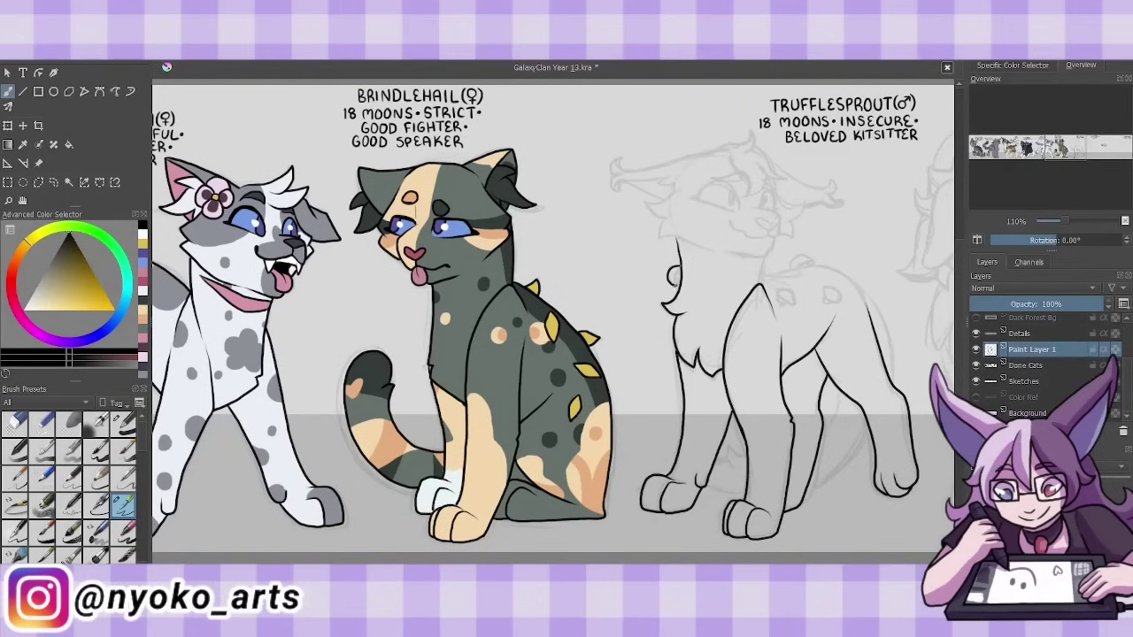
key(ctrl+z)
- Ink Trufflesprout's nape, back and rump lines and the small mushrooms growing on the back
drag(756, 258, 774, 248)
mouse_move(771, 252)
mouse_down()
mouse_move(763, 283)
mouse_move(790, 305)
mouse_up()
drag(823, 290, 842, 301)
drag(763, 292, 859, 282)
drag(788, 267, 827, 266)
drag(850, 280, 893, 381)
- Ink Trufflesprout's tail curling behind the legs, including its tufted tip
drag(869, 432, 811, 488)
drag(848, 396, 823, 426)
drag(745, 445, 713, 465)
drag(704, 486, 720, 494)
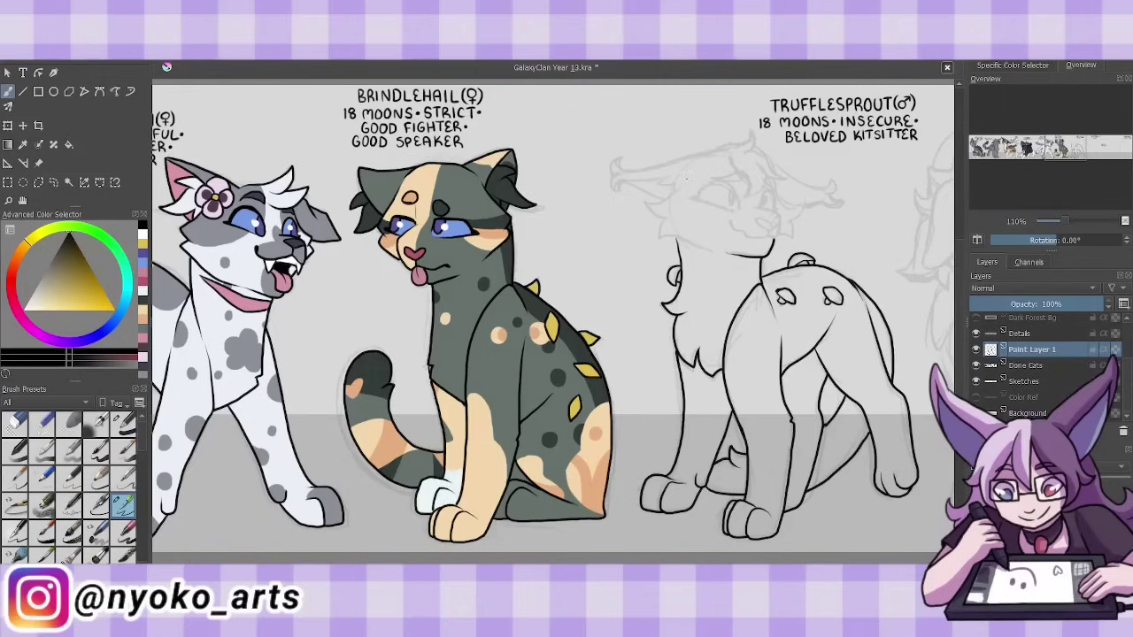
- Ink Trufflesprout's cheek fluff, jaw, nose, muzzle and mouth
drag(683, 181, 662, 238)
drag(677, 238, 708, 249)
drag(752, 206, 777, 239)
mouse_move(729, 227)
mouse_down()
mouse_move(772, 234)
mouse_move(777, 223)
mouse_up()
drag(774, 182, 804, 212)
drag(779, 232, 795, 237)
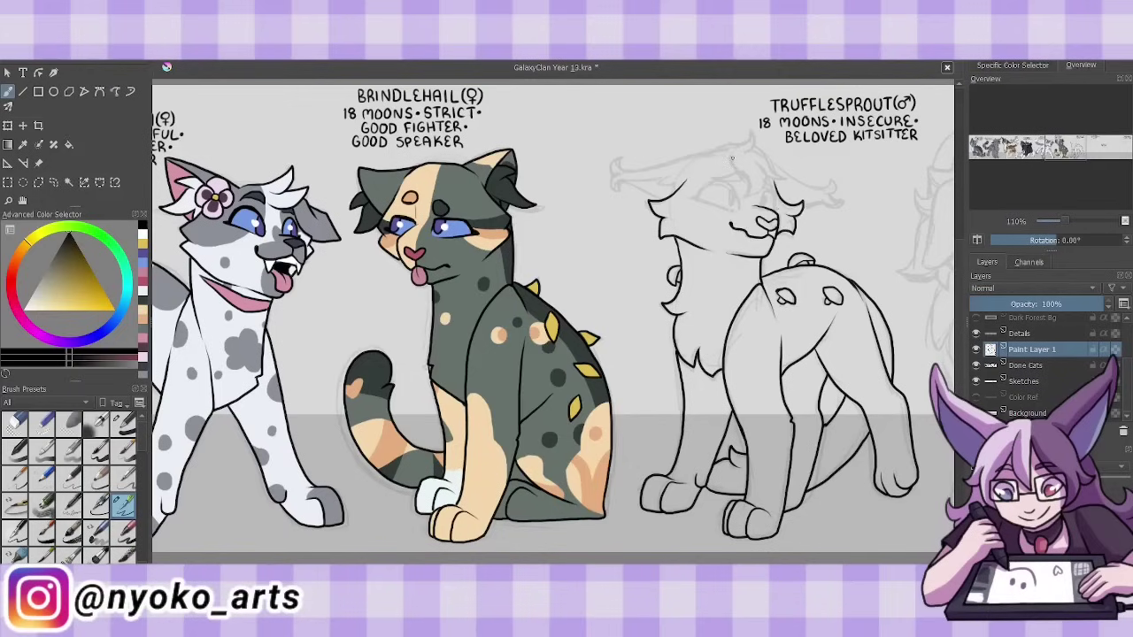
- Ink Trufflesprout's hair tuft, both curled ears, eyes and brows to complete the head
drag(731, 157, 749, 193)
drag(760, 153, 786, 177)
mouse_move(728, 147)
mouse_down()
mouse_move(758, 131)
mouse_move(839, 204)
mouse_up()
drag(807, 199, 841, 205)
mouse_move(760, 191)
mouse_down()
mouse_move(777, 211)
mouse_move(776, 189)
mouse_up()
mouse_move(704, 184)
mouse_down()
mouse_move(738, 211)
mouse_move(742, 167)
mouse_move(729, 145)
mouse_up()
mouse_move(611, 156)
mouse_down()
mouse_move(621, 189)
mouse_move(676, 193)
mouse_move(753, 234)
mouse_move(770, 261)
mouse_up()
- Show the Color Ref layer, fill Trufflesprout with warm grey and airbrush a soft grey-green shade over the face
click(975, 397)
click(778, 372)
click(51, 264)
click(96, 423)
drag(708, 190, 721, 248)
click(13, 262)
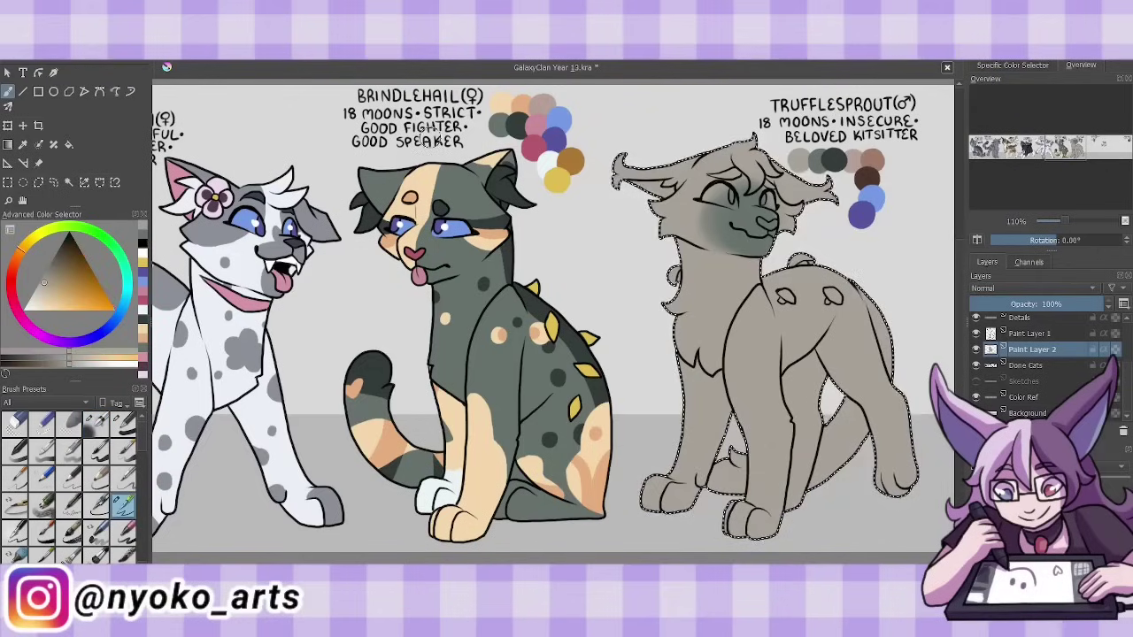
- Paint reddish-brown patches on Trufflesprout's ear, cheek, hindquarters and tail on a new layer
click(60, 279)
key(Insert)
mouse_move(690, 221)
mouse_down()
mouse_move(696, 152)
mouse_move(659, 199)
mouse_up()
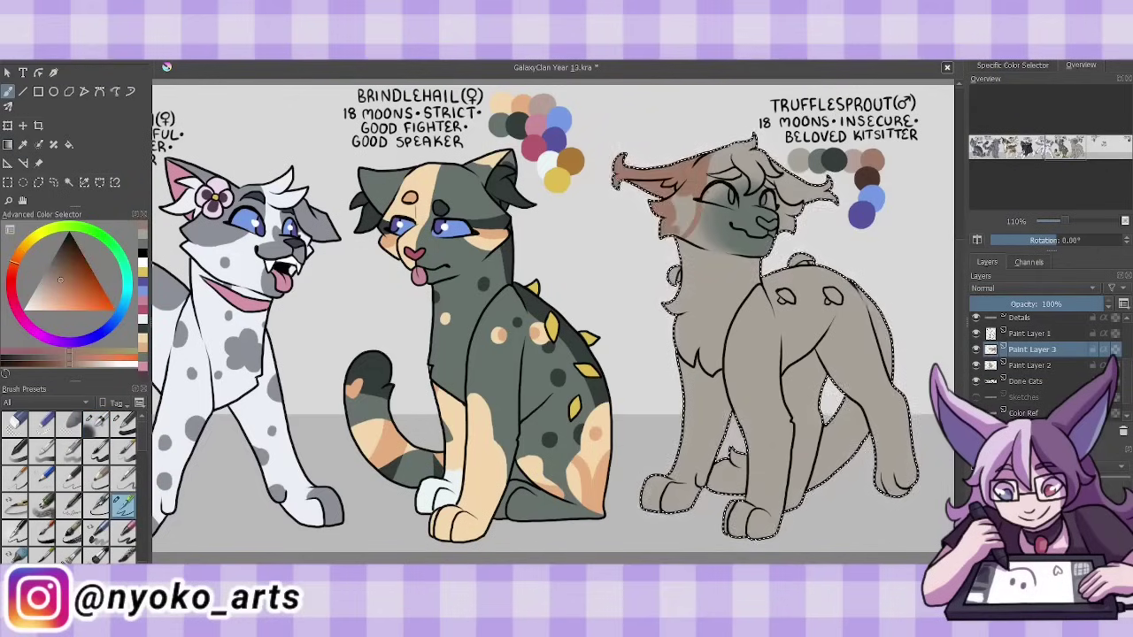
drag(801, 283, 885, 425)
- Paint dark brown stripes and a swirl on Trufflesprout's back, haunch and tail on a new layer, and merge the colour layers
key(Insert)
ctrl+click(892, 241)
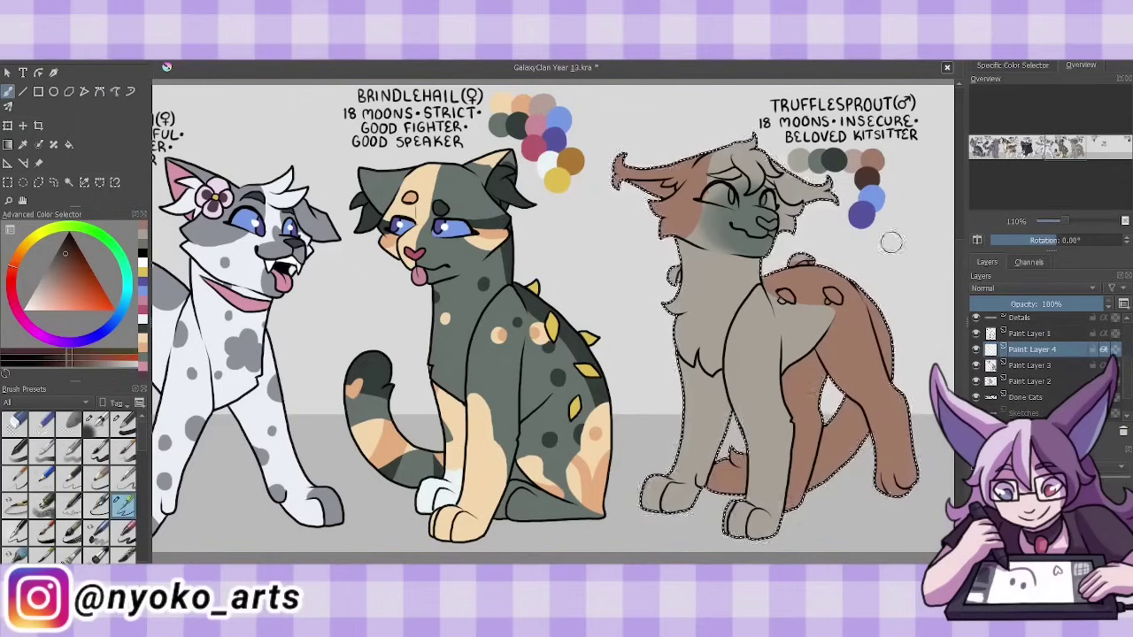
drag(760, 283, 856, 267)
drag(851, 352, 863, 380)
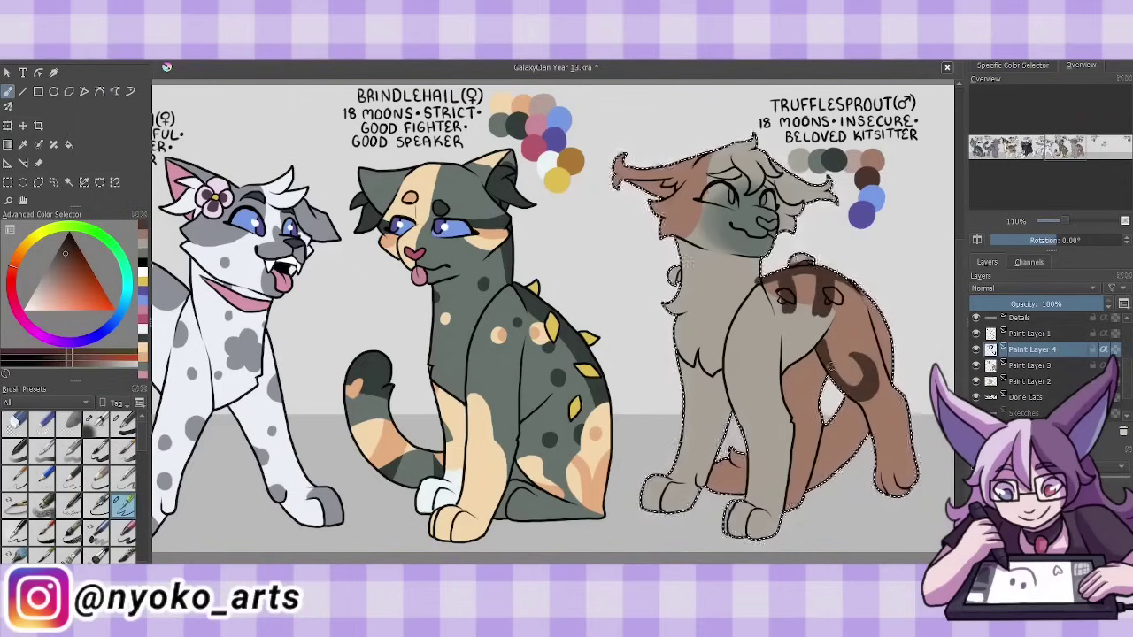
drag(863, 308, 889, 343)
drag(748, 449, 718, 487)
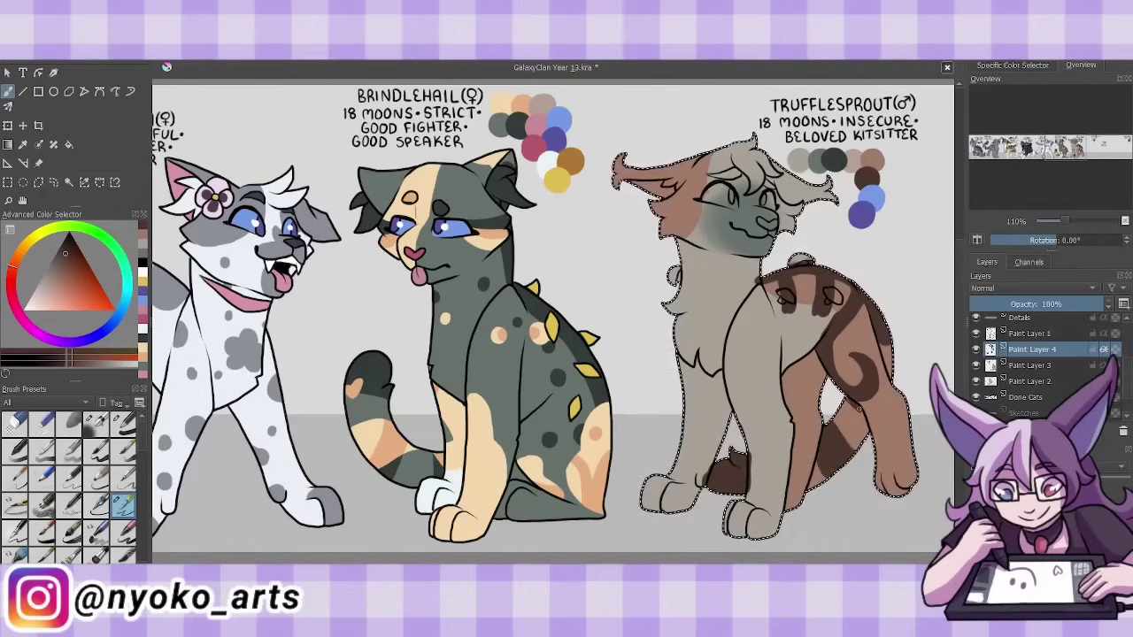
key(shift+Delete)
key(shift+Delete)
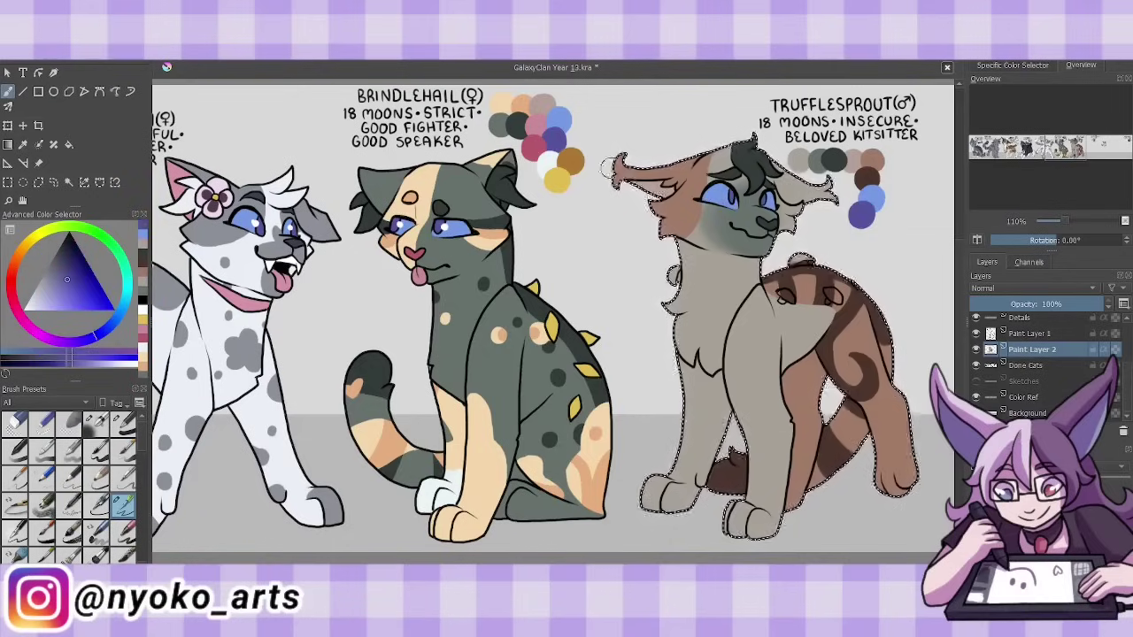
- Colour Trufflesprout's mushrooms cream, merge his layers into Done Cats and save the file
drag(71, 342, 27, 250)
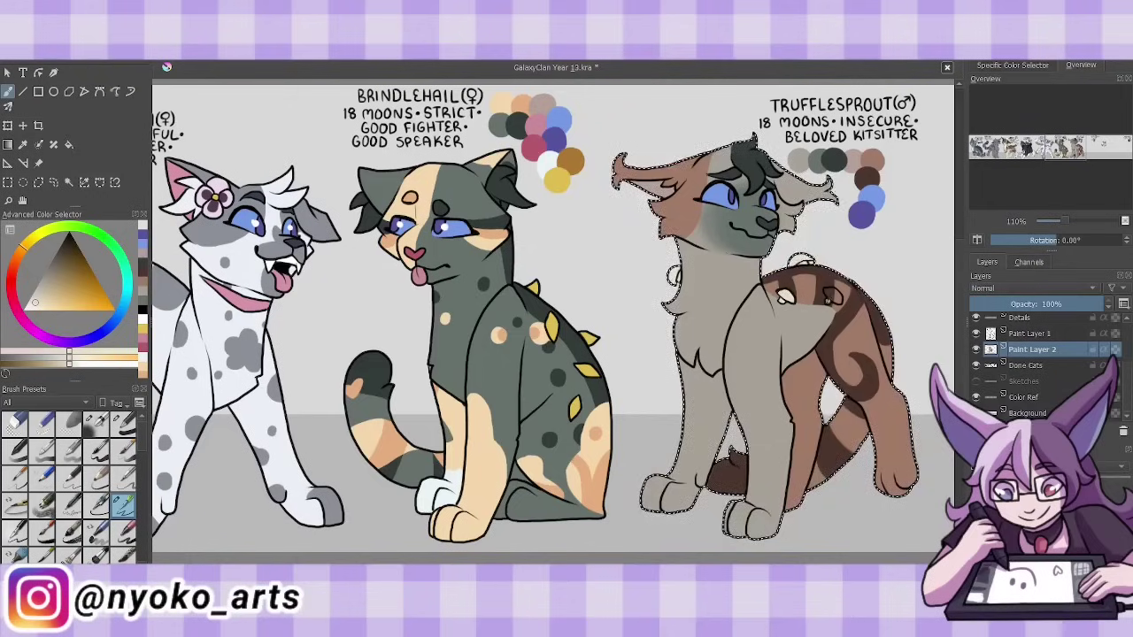
ctrl+click(872, 179)
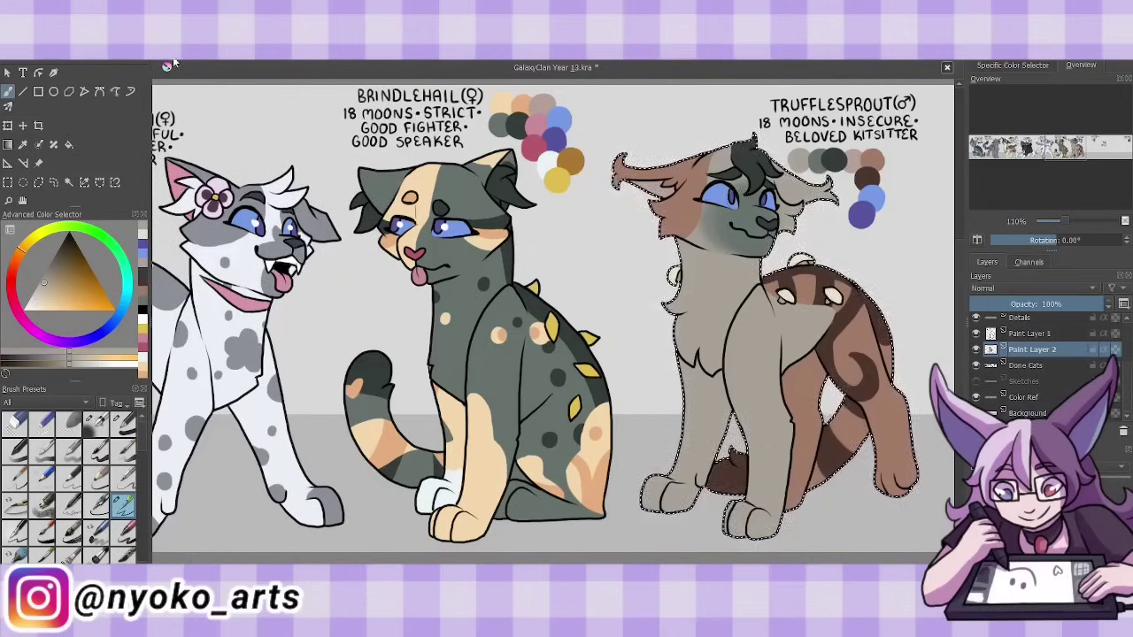
key(shift+Delete)
key(shift+Delete)
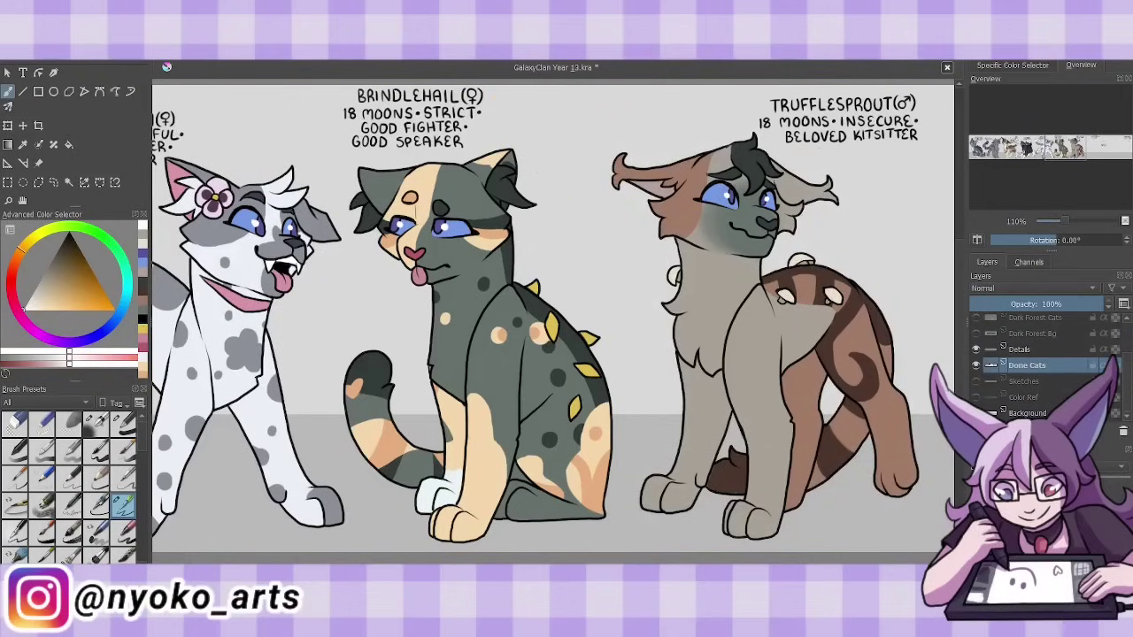
key(ctrl+s)
- On a new layer, ink Snipcloud's head in black, with ears, long fringe, eye, nose and grinning mouth
key(Insert)
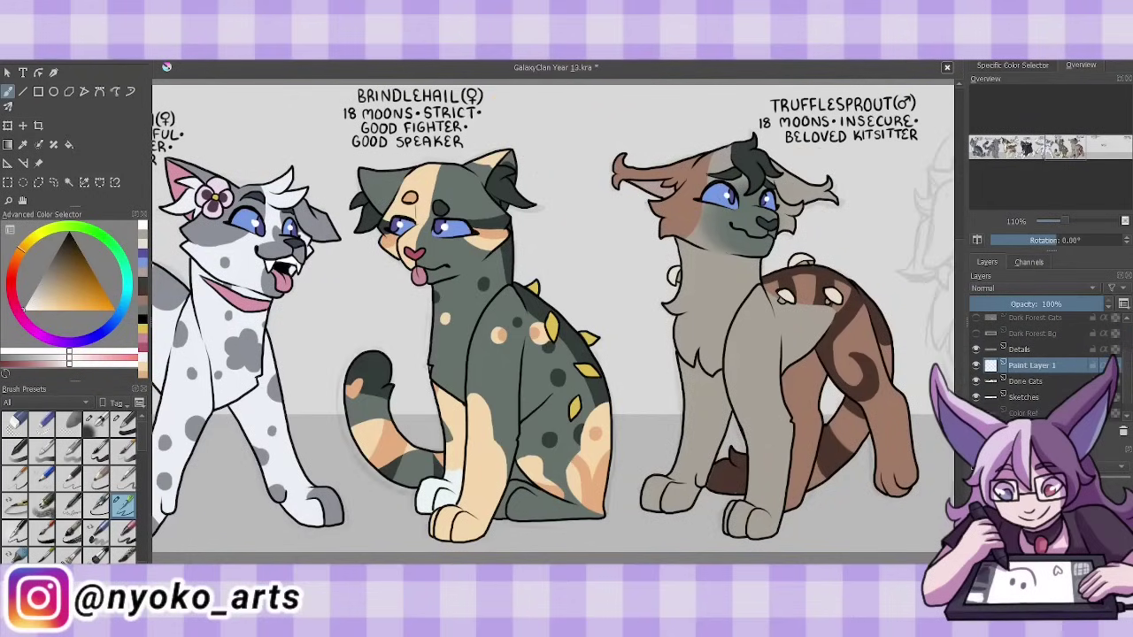
scroll(553, 319, right, 5)
key(d)
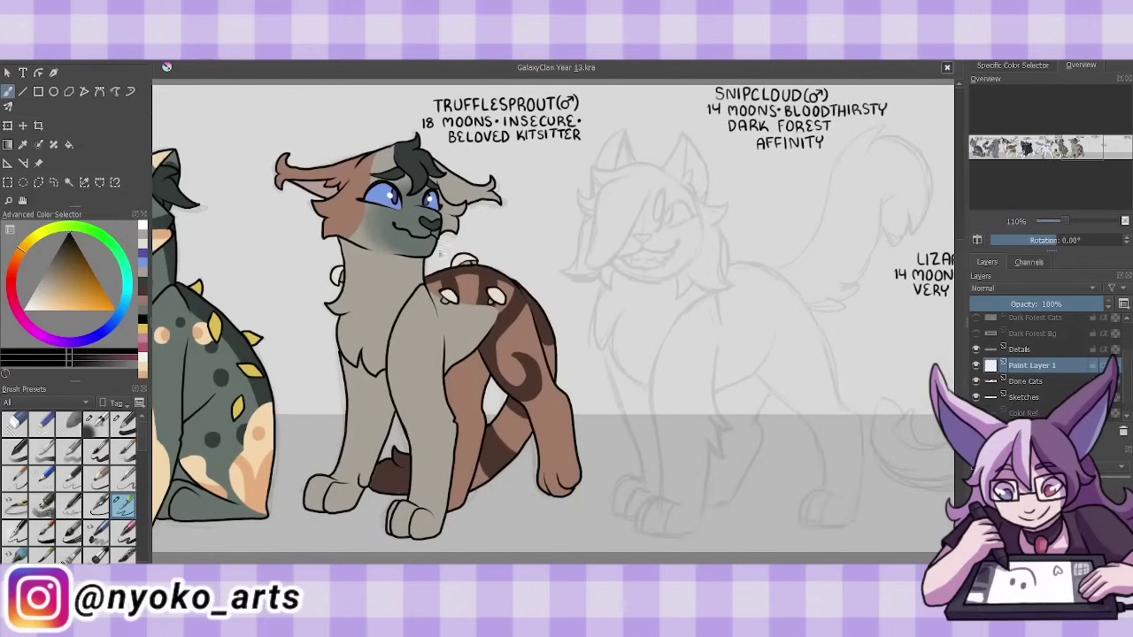
mouse_move(655, 184)
mouse_down()
mouse_move(589, 230)
mouse_move(625, 165)
mouse_move(594, 188)
mouse_move(564, 274)
mouse_move(690, 287)
mouse_move(727, 221)
mouse_move(695, 193)
mouse_up()
mouse_move(591, 203)
mouse_down()
mouse_move(599, 173)
mouse_move(625, 164)
mouse_move(708, 195)
mouse_move(659, 191)
mouse_up()
mouse_move(634, 233)
mouse_down()
mouse_move(678, 240)
mouse_move(638, 262)
mouse_move(669, 264)
mouse_up()
drag(667, 214, 692, 210)
drag(660, 224, 656, 230)
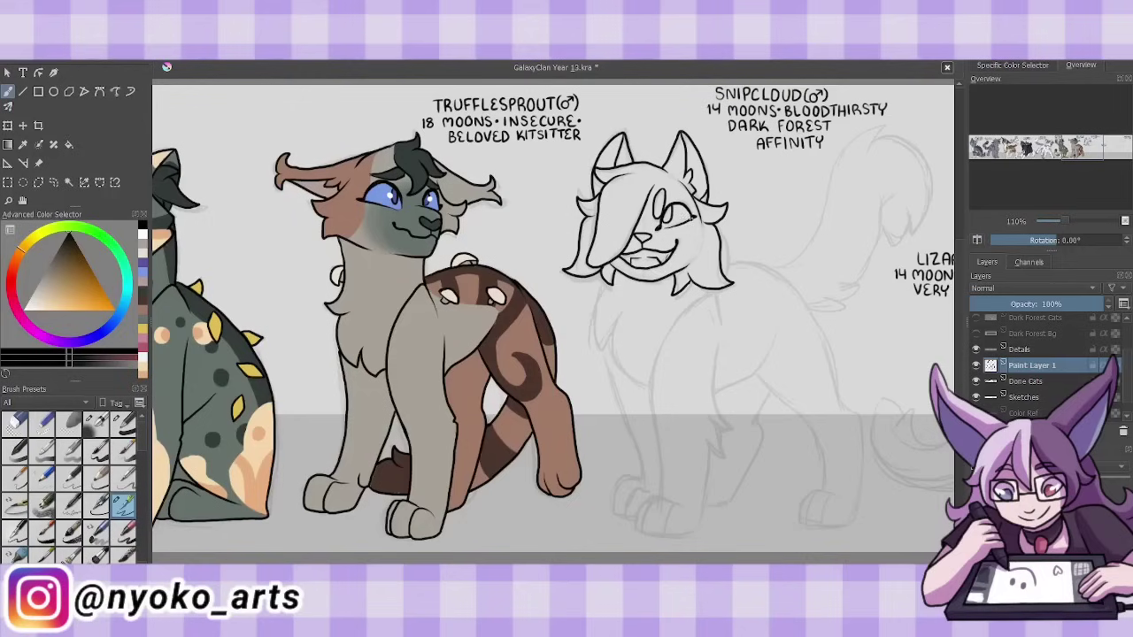
- Ink Snipcloud's chest, both front legs with their paws, and the start of the belly
mouse_move(591, 282)
mouse_down()
mouse_move(603, 348)
mouse_move(649, 388)
mouse_up()
drag(715, 286, 662, 495)
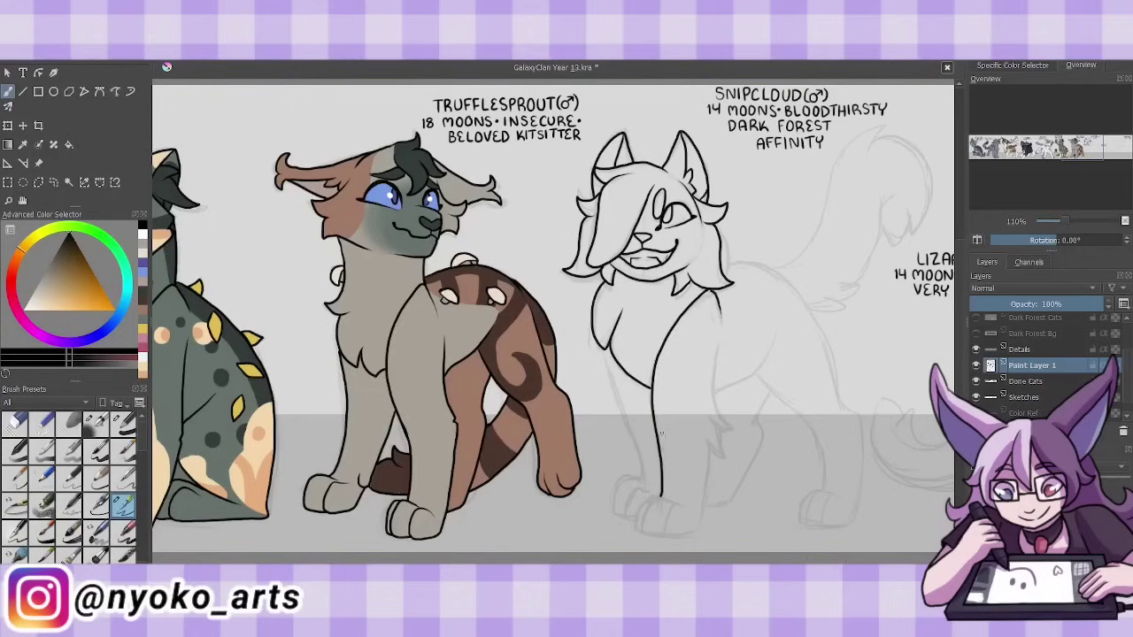
drag(728, 235, 721, 278)
mouse_move(717, 336)
mouse_down()
mouse_move(697, 529)
mouse_move(654, 504)
mouse_move(640, 536)
mouse_up()
drag(648, 487, 627, 522)
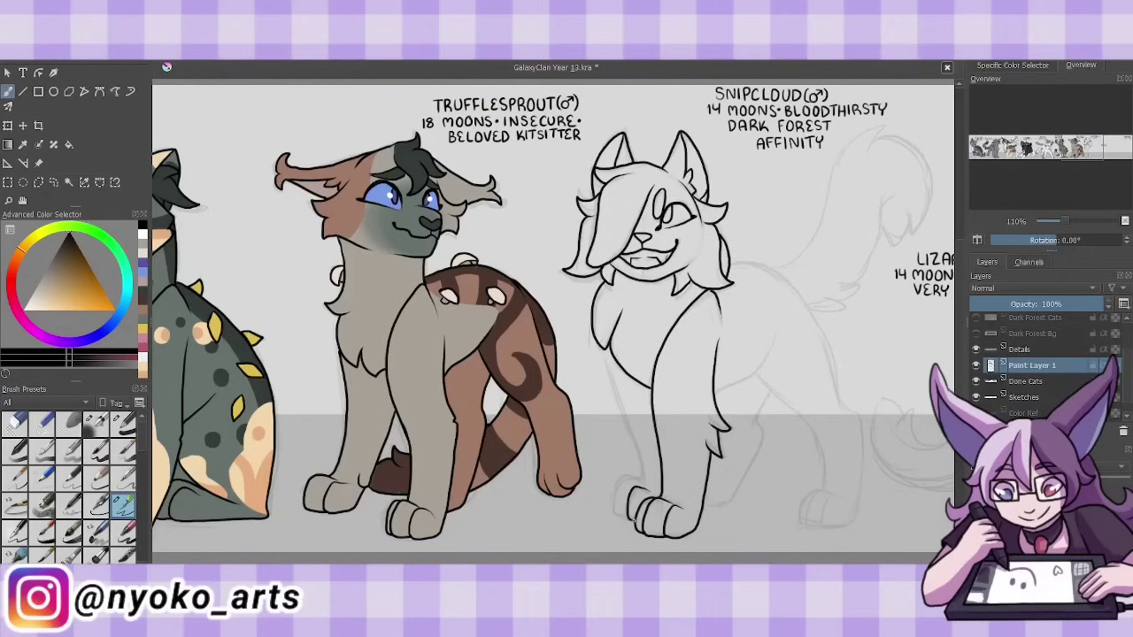
drag(612, 478, 646, 522)
drag(606, 350, 643, 475)
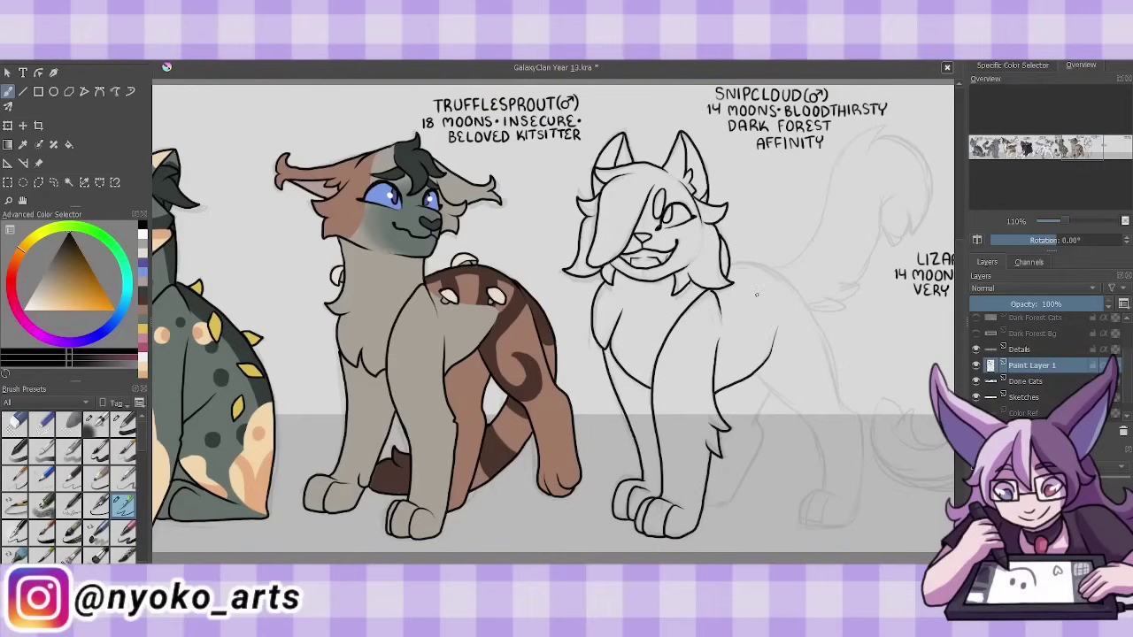
- Ink Snipcloud's back, both hind legs and the raised fluffy tail
mouse_move(729, 265)
mouse_down()
mouse_move(791, 285)
mouse_move(852, 407)
mouse_move(831, 525)
mouse_move(799, 523)
mouse_up()
mouse_move(772, 373)
mouse_down()
mouse_move(754, 393)
mouse_move(823, 489)
mouse_move(760, 413)
mouse_up()
drag(763, 414, 704, 508)
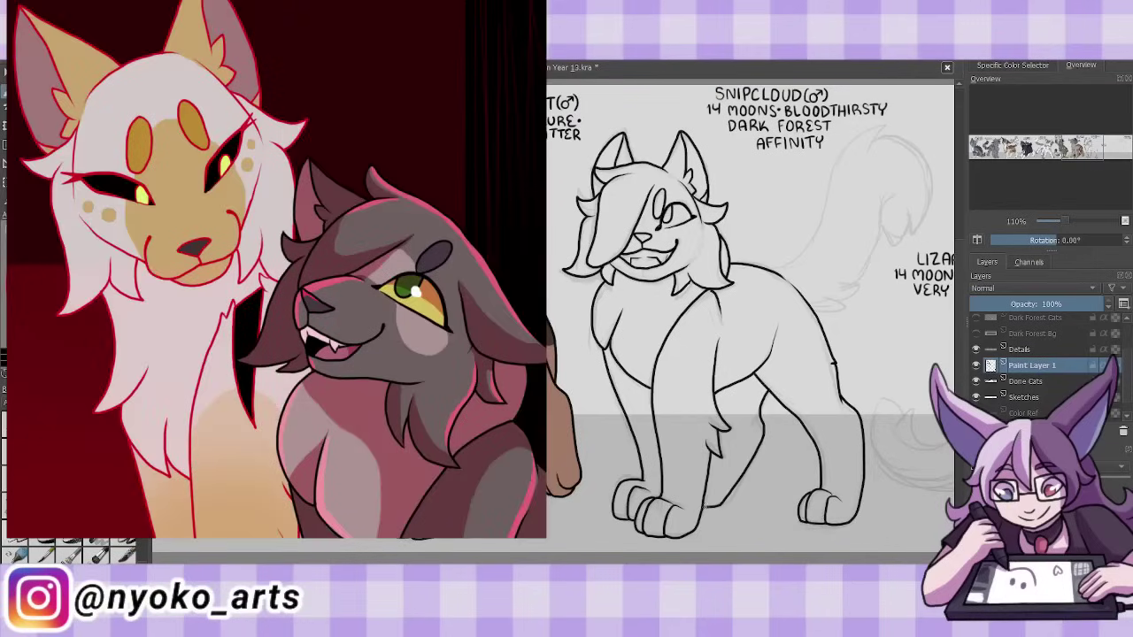
mouse_move(777, 271)
mouse_down()
mouse_move(885, 133)
mouse_move(920, 232)
mouse_move(882, 241)
mouse_up()
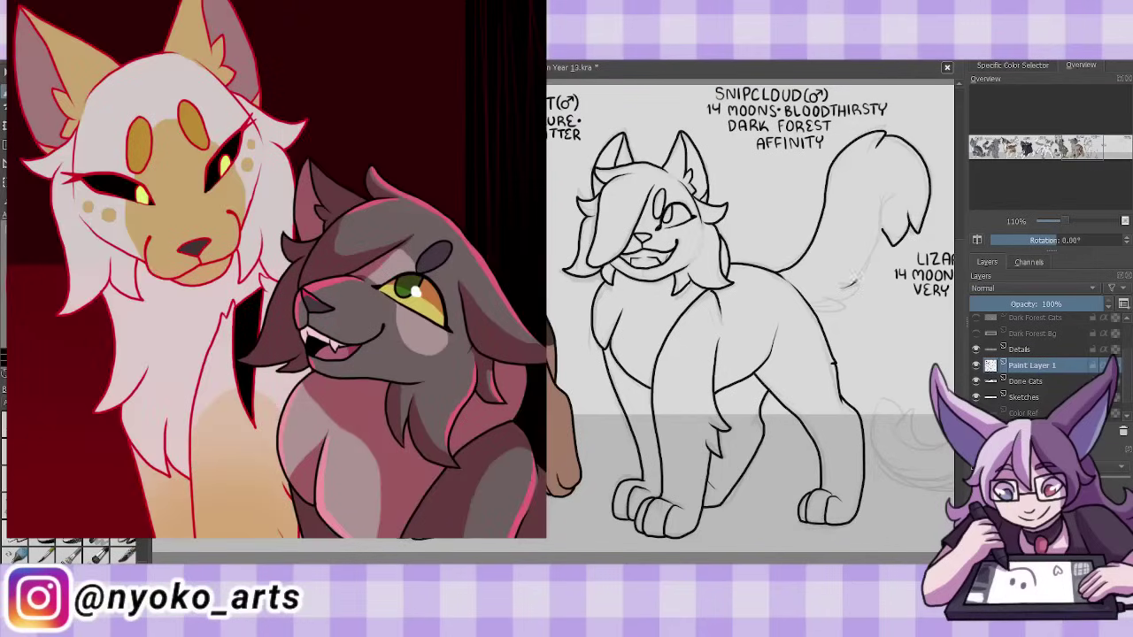
drag(894, 200, 852, 282)
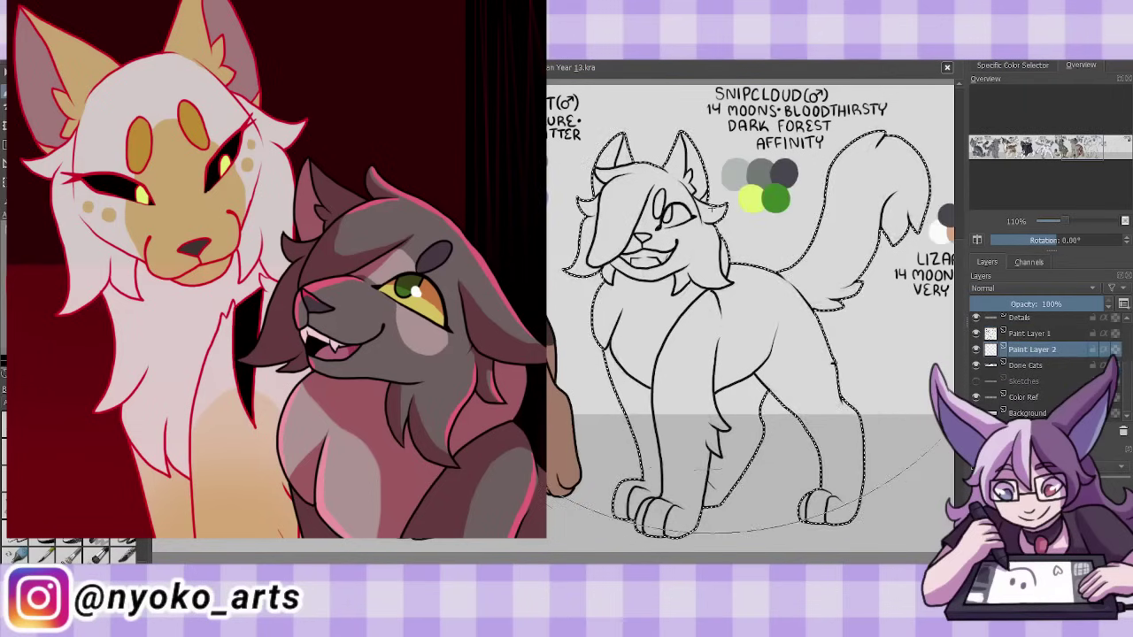
- Fill Snipcloud with dark grey and paint the light grey chest and cheek, dark brow, white teeth and yellow-green eye
key(shift+BackSpace)
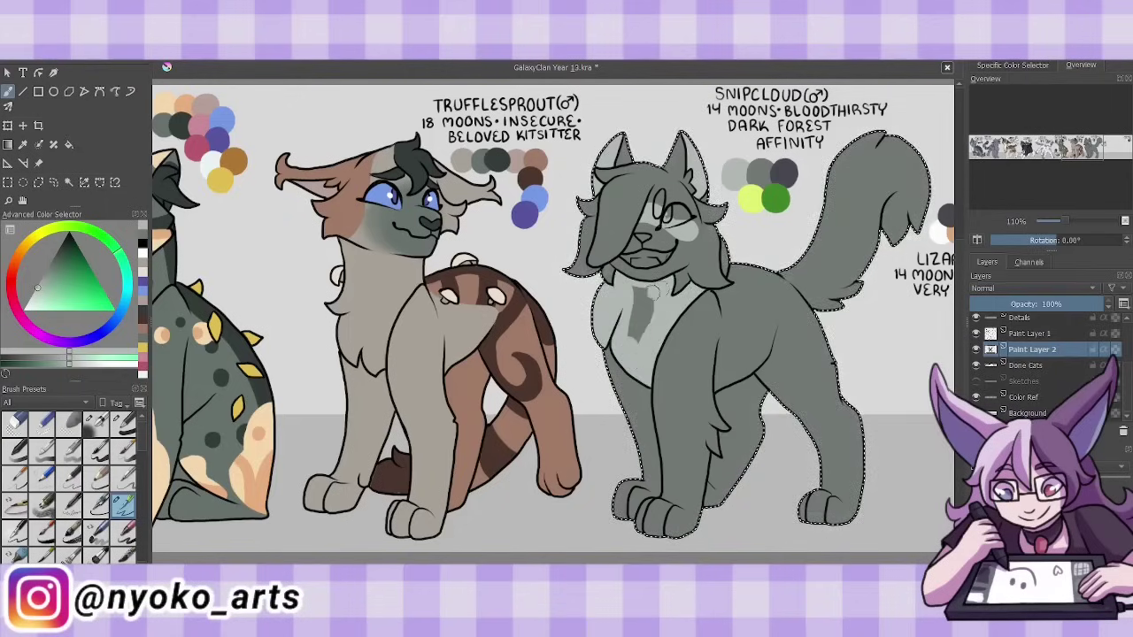
ctrl+click(495, 161)
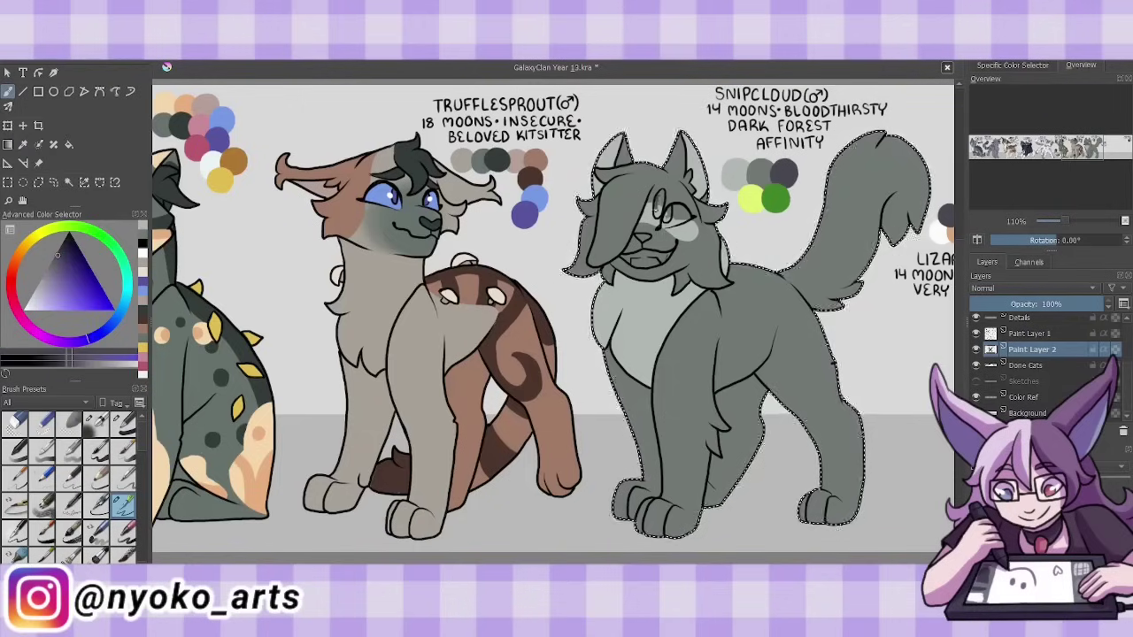
ctrl+click(660, 252)
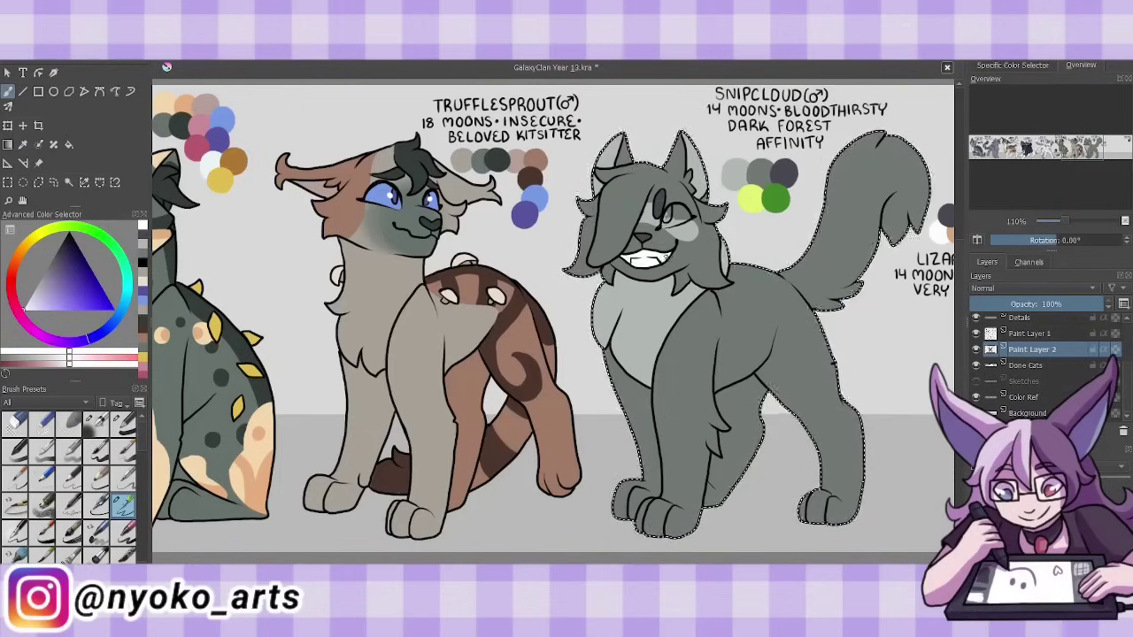
ctrl+click(748, 200)
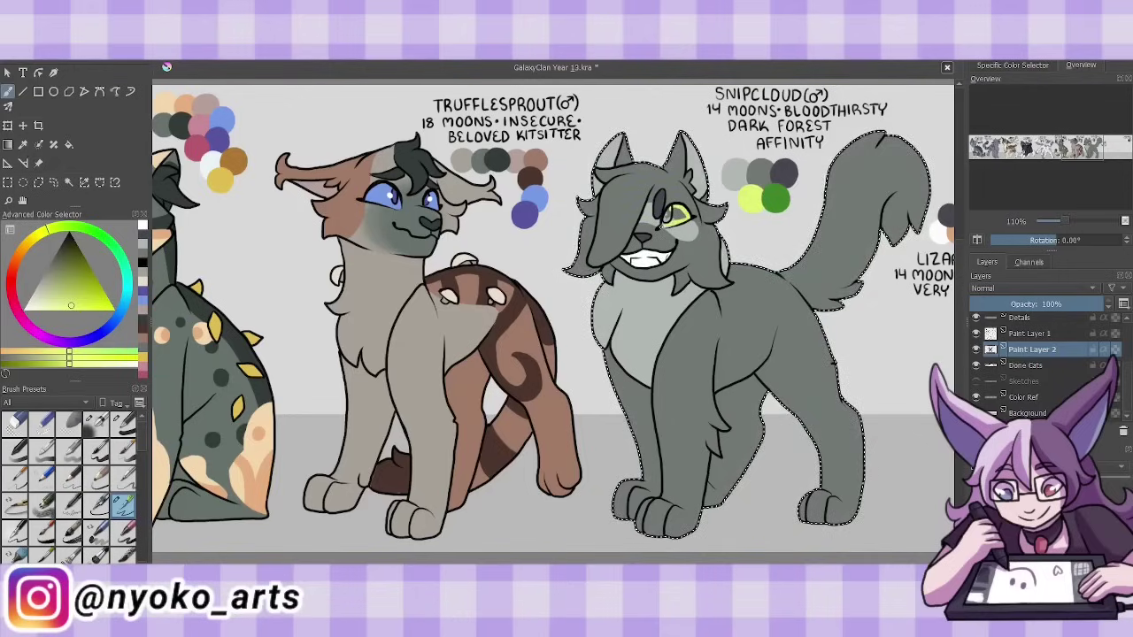
ctrl+click(665, 212)
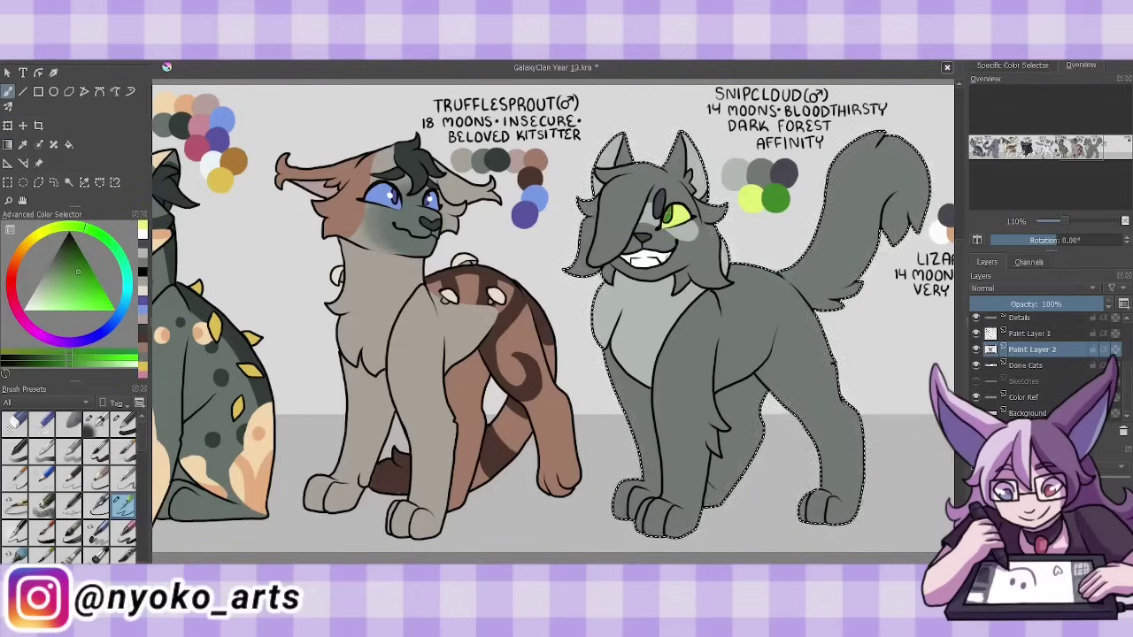
- Clear the selection, hide the Color Ref layer, merge Snipcloud's layers into Done Cats and save the file
key(ctrl+shift+a)
click(976, 396)
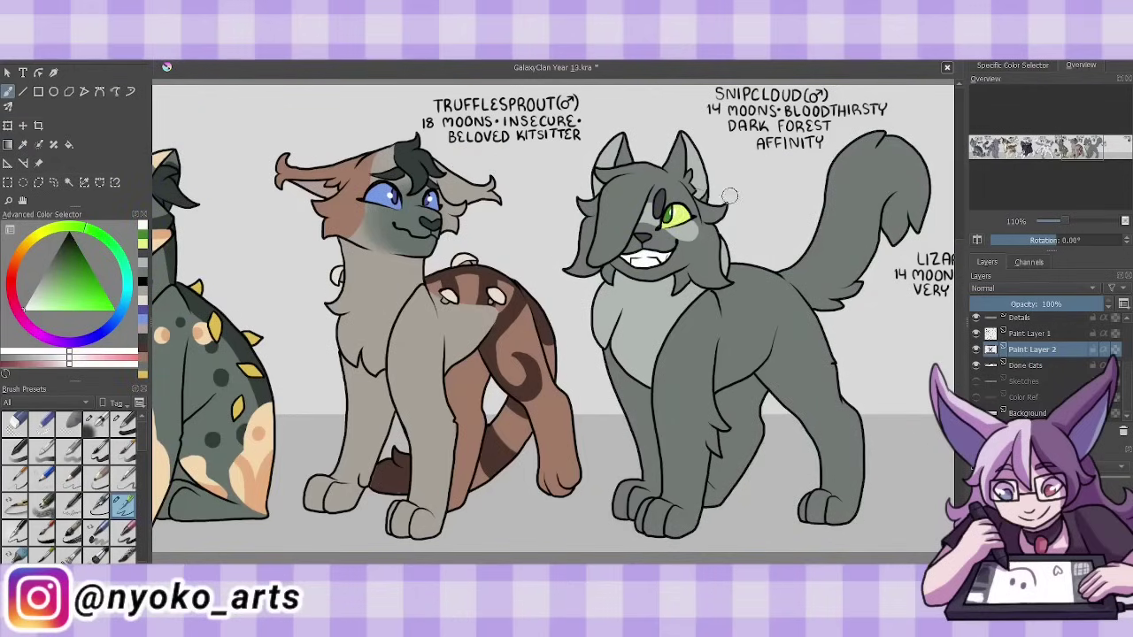
key(ctrl+e)
key(ctrl+e)
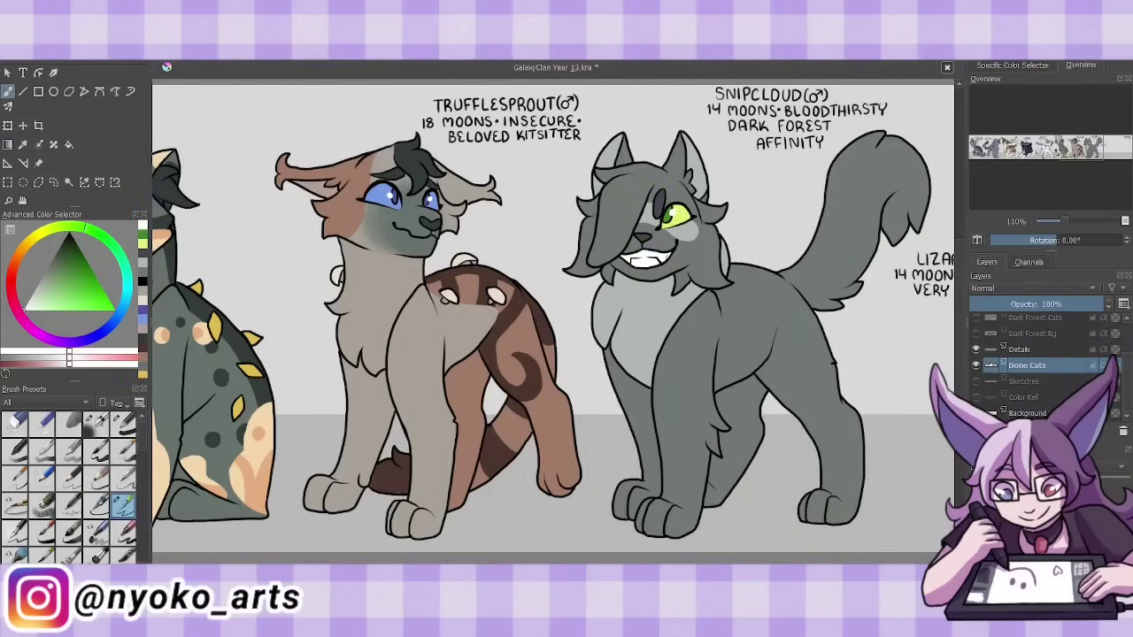
key(ctrl+s)
- Ink Lizardsnap's head in black on a new layer, with cheek fluff, ears, forehead, nose and mouth
key(d)
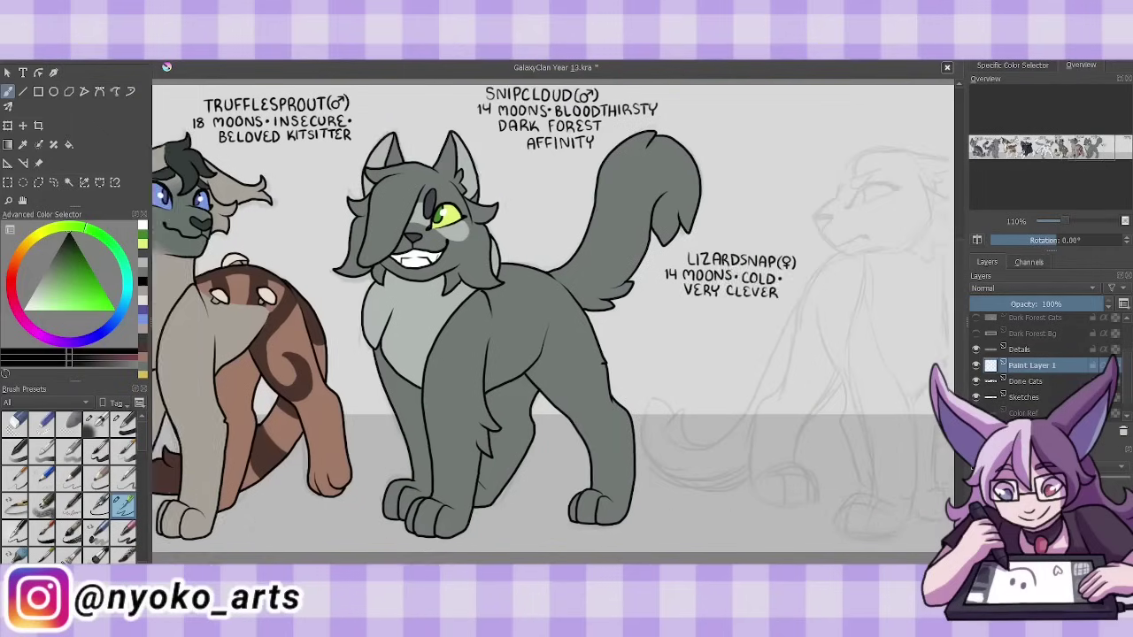
mouse_move(883, 227)
mouse_down()
mouse_move(855, 254)
mouse_move(918, 212)
mouse_up()
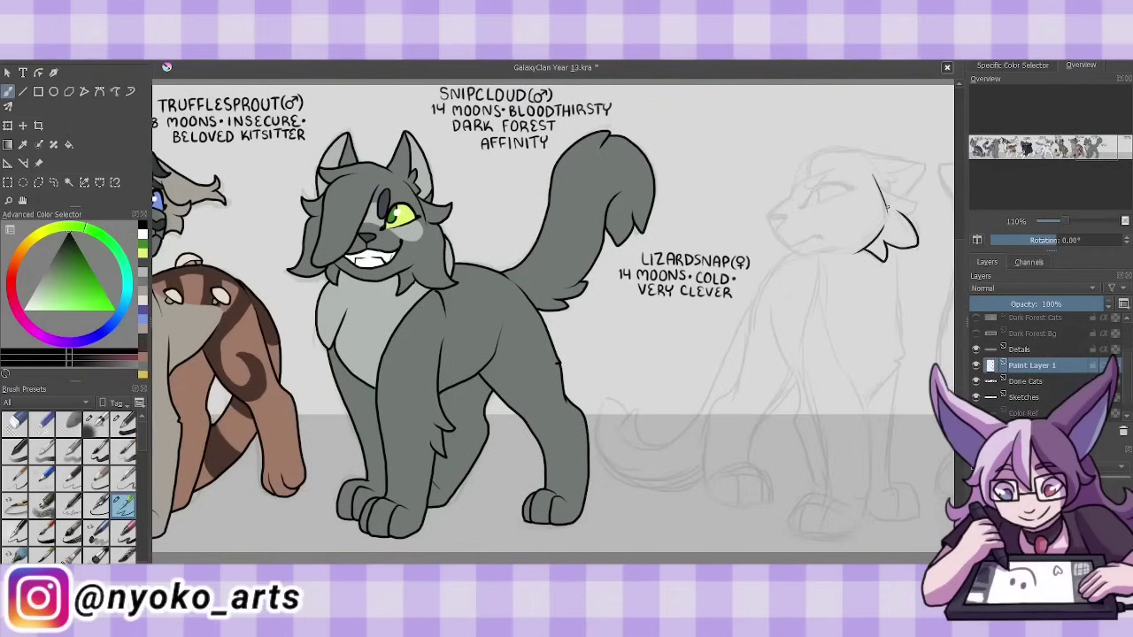
drag(878, 181, 916, 214)
mouse_move(801, 165)
mouse_down()
mouse_move(792, 196)
mouse_move(921, 158)
mouse_move(896, 193)
mouse_up()
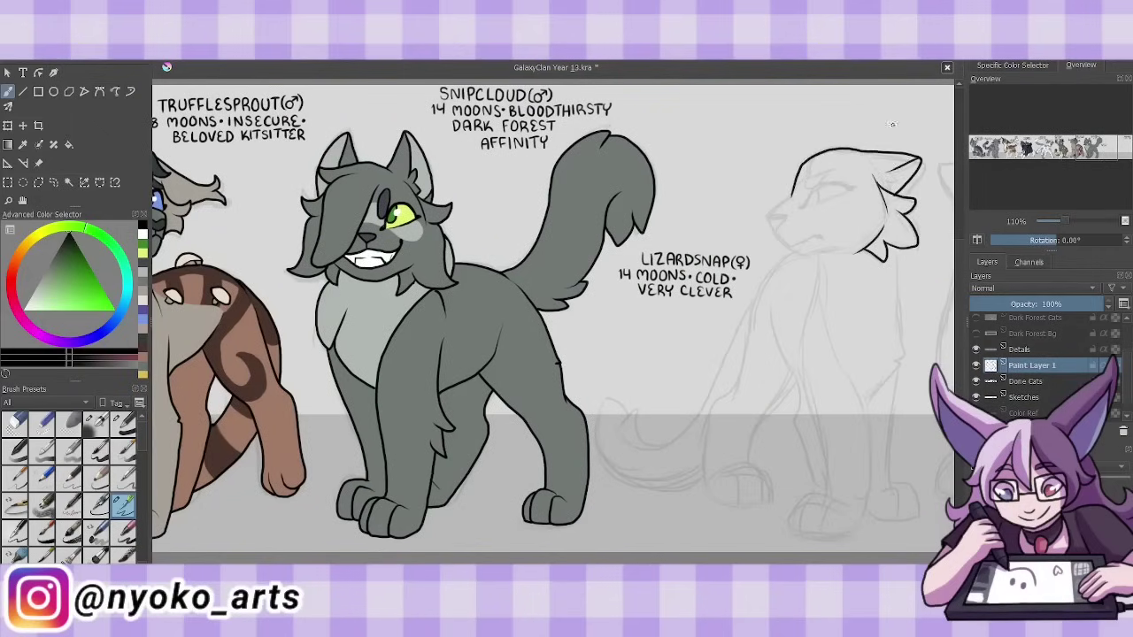
drag(840, 148, 885, 152)
drag(793, 197, 768, 221)
mouse_move(778, 231)
mouse_down()
mouse_move(825, 229)
mouse_move(787, 232)
mouse_move(836, 256)
mouse_up()
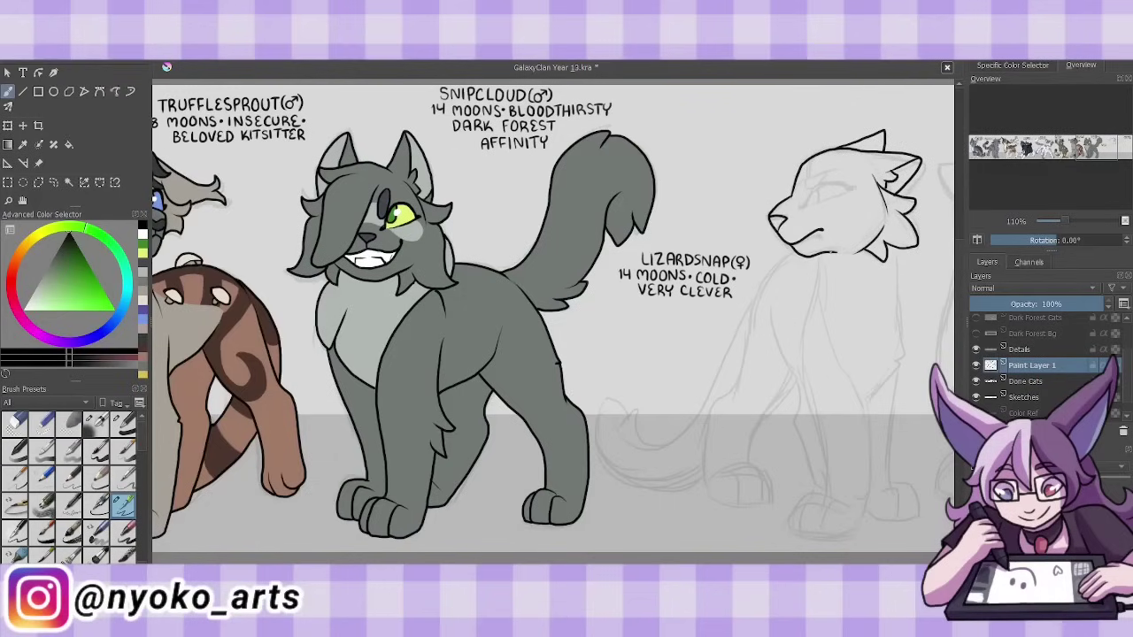
- Ink Lizardsnap's narrowed eye and lowered brow
mouse_move(806, 204)
mouse_down()
mouse_move(848, 187)
mouse_move(837, 168)
mouse_up()
drag(804, 185, 842, 163)
drag(803, 205, 816, 203)
- Ink Lizardsnap's throat and near front leg, undoing the first paw strokes and redrawing the paw
mouse_move(813, 253)
mouse_down()
mouse_move(869, 469)
mouse_move(858, 517)
mouse_move(827, 540)
mouse_up()
mouse_move(832, 501)
mouse_down()
mouse_move(801, 528)
mouse_move(805, 503)
mouse_move(795, 536)
mouse_up()
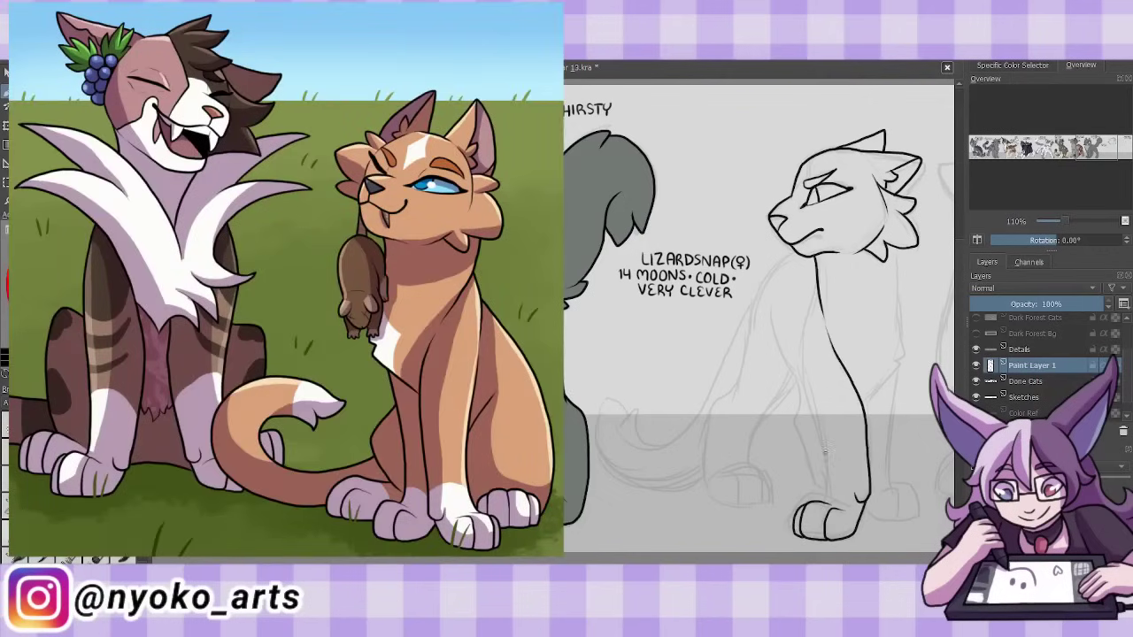
key(ctrl+z)
key(ctrl+z)
key(ctrl+z)
drag(866, 497, 827, 536)
mouse_move(823, 497)
mouse_down()
mouse_move(805, 534)
mouse_move(827, 536)
mouse_up()
drag(811, 277, 804, 360)
drag(828, 460, 823, 501)
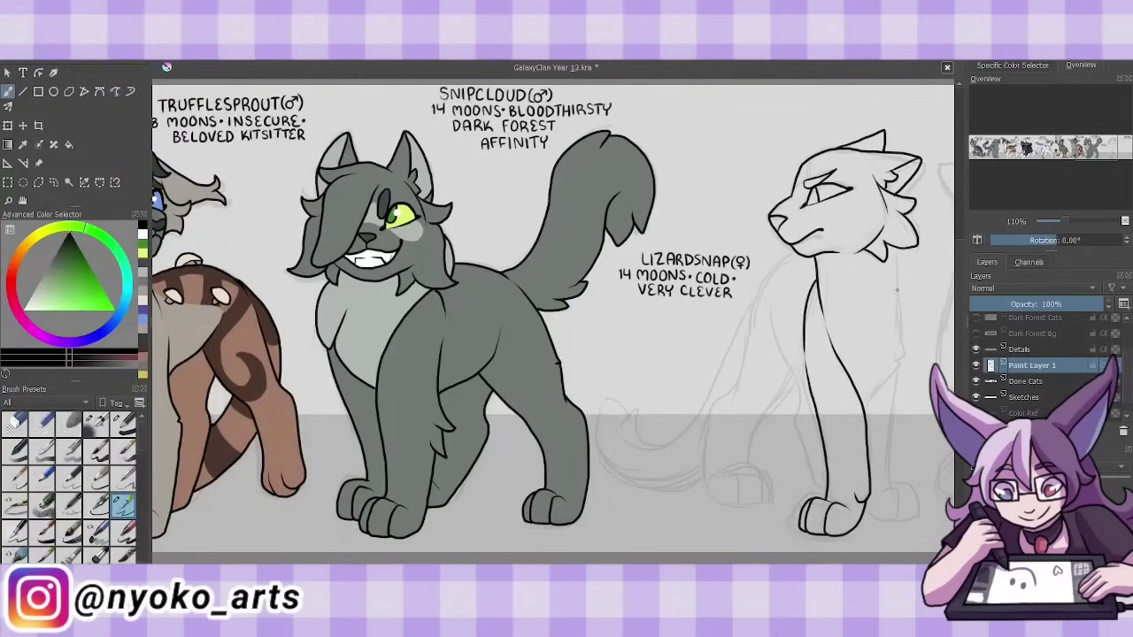
- Ink the rest of Lizardsnap's body: chest, far front leg and paw, back, hind leg and tail
mouse_move(895, 249)
mouse_down()
mouse_move(901, 354)
mouse_move(864, 410)
mouse_up()
mouse_move(866, 514)
mouse_down()
mouse_move(917, 492)
mouse_move(915, 521)
mouse_up()
drag(890, 483, 900, 349)
drag(778, 335, 807, 375)
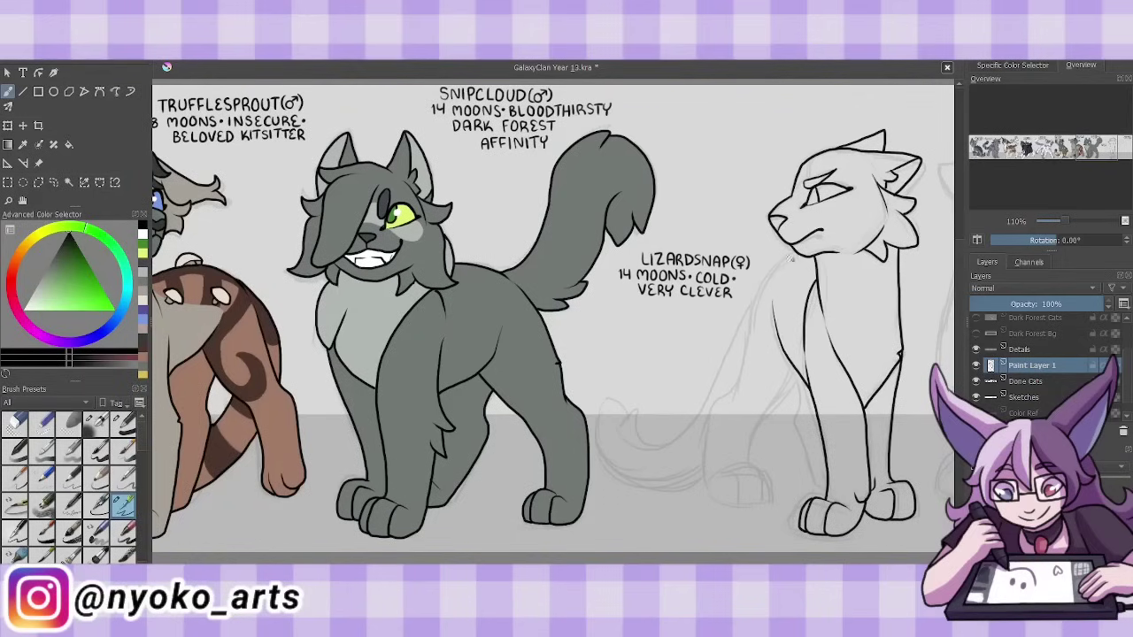
mouse_move(791, 252)
mouse_down()
mouse_move(743, 365)
mouse_move(713, 495)
mouse_move(747, 504)
mouse_move(801, 444)
mouse_move(825, 474)
mouse_up()
mouse_move(767, 278)
mouse_down()
mouse_move(644, 422)
mouse_move(601, 446)
mouse_move(708, 482)
mouse_up()
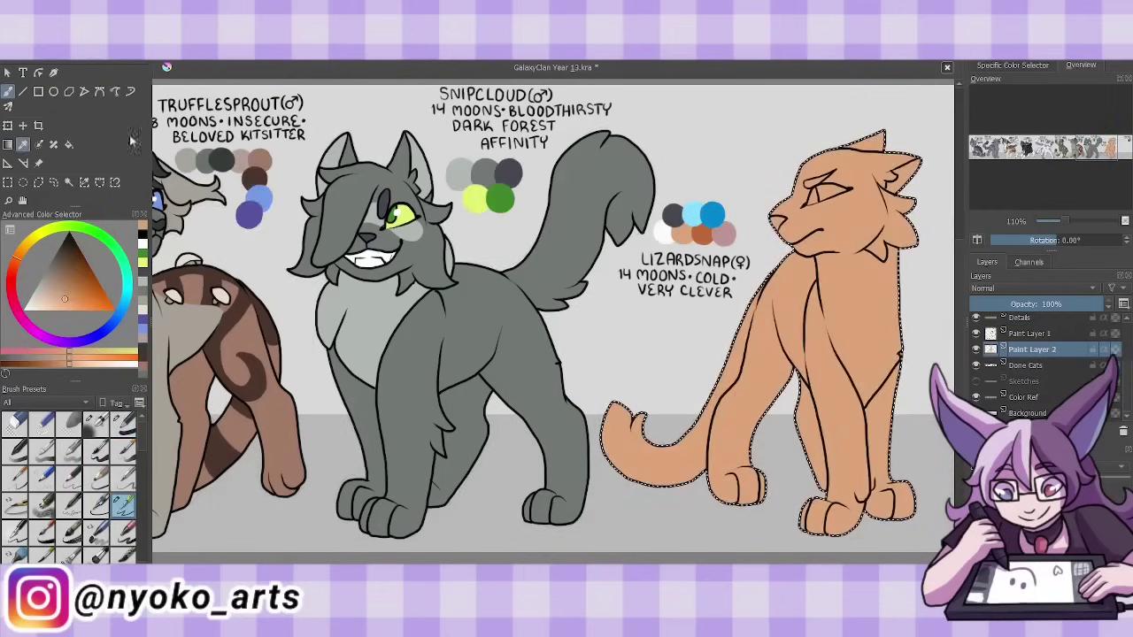
- Paint Lizardsnap's white markings: forehead streak, chest diamond, all paws and tail tip, trimming the diamond with the base orange
click(666, 232)
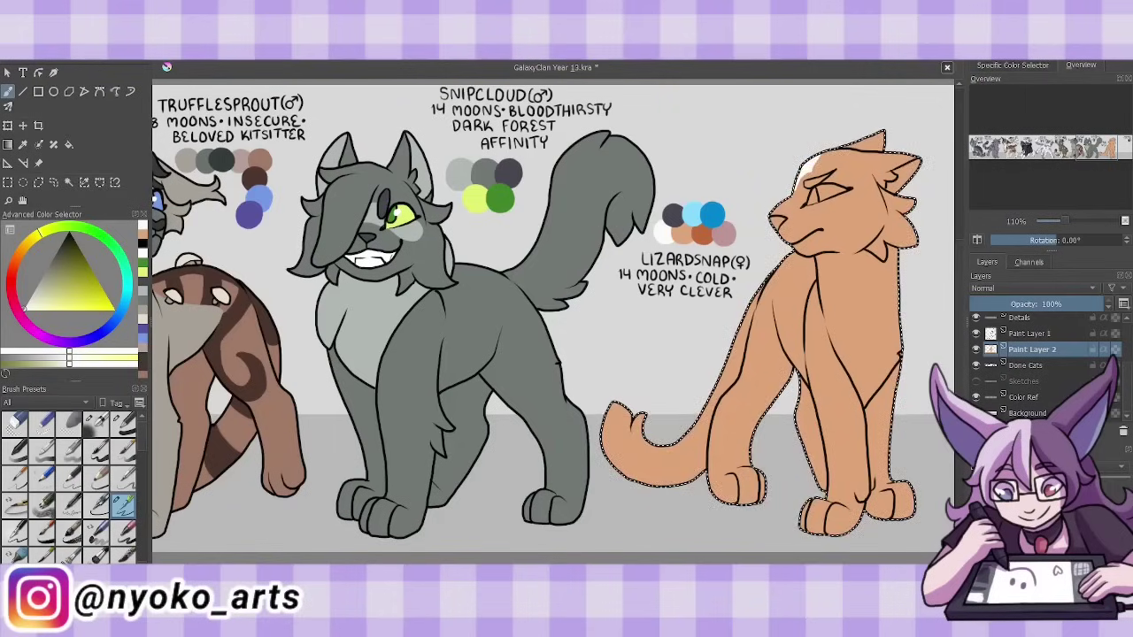
mouse_move(859, 279)
mouse_down()
mouse_move(853, 313)
mouse_move(863, 282)
mouse_move(876, 320)
mouse_move(865, 329)
mouse_move(858, 301)
mouse_up()
ctrl+click(880, 346)
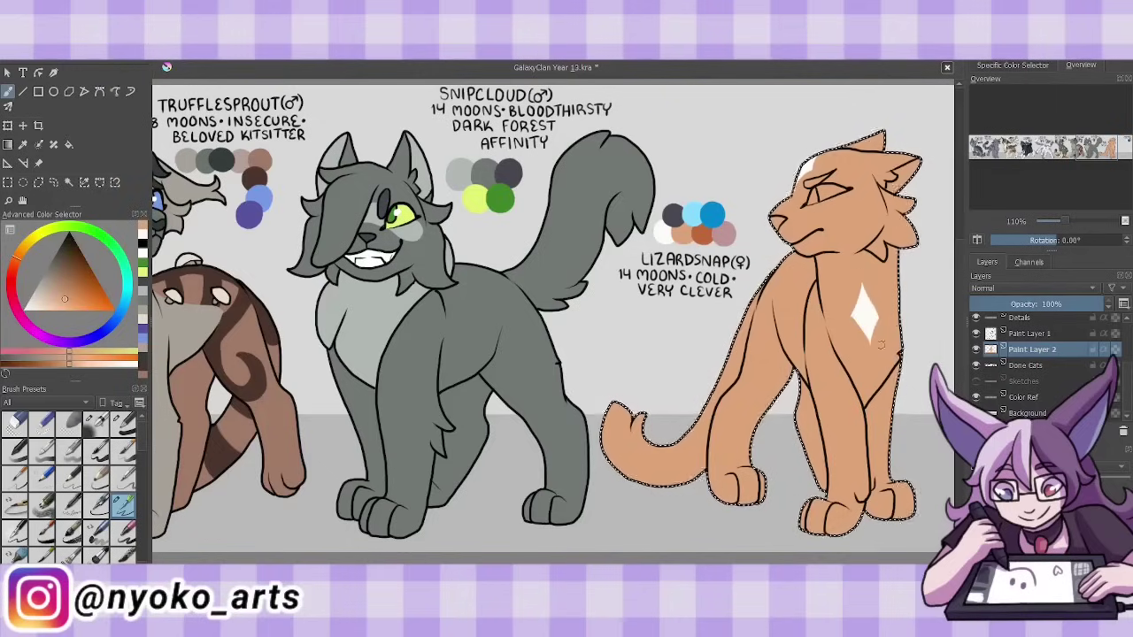
ctrl+click(863, 314)
mouse_move(830, 483)
mouse_down()
mouse_move(887, 485)
mouse_move(834, 489)
mouse_up()
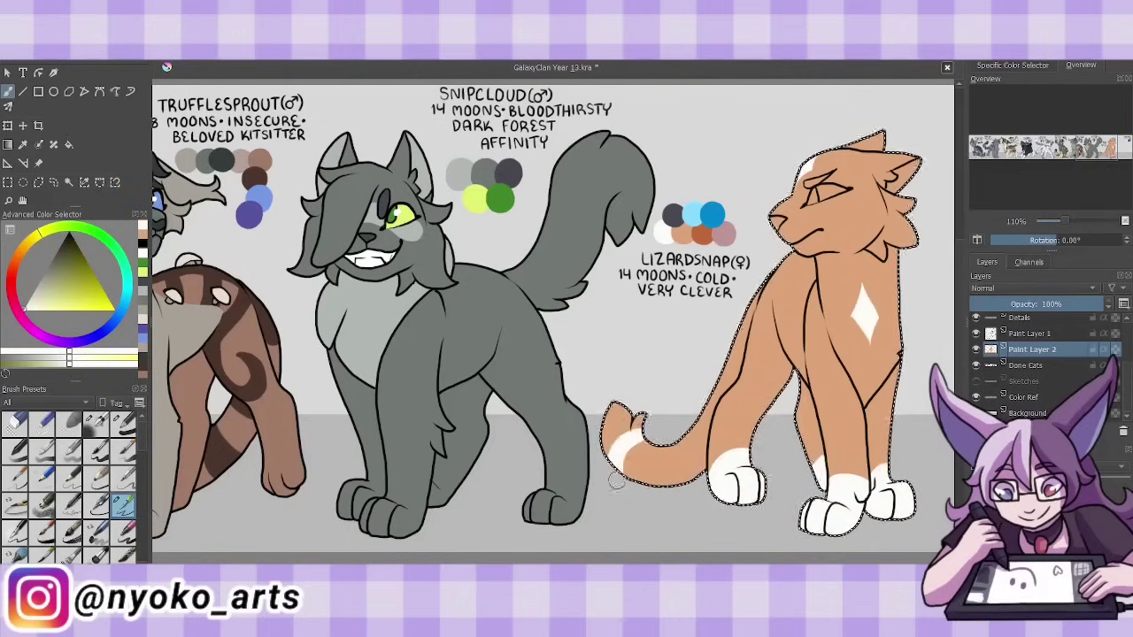
- Colour Lizardsnap's brow dark orange, inner ear pink, nose dark grey and eye light blue with a deeper blue iris
ctrl+click(699, 234)
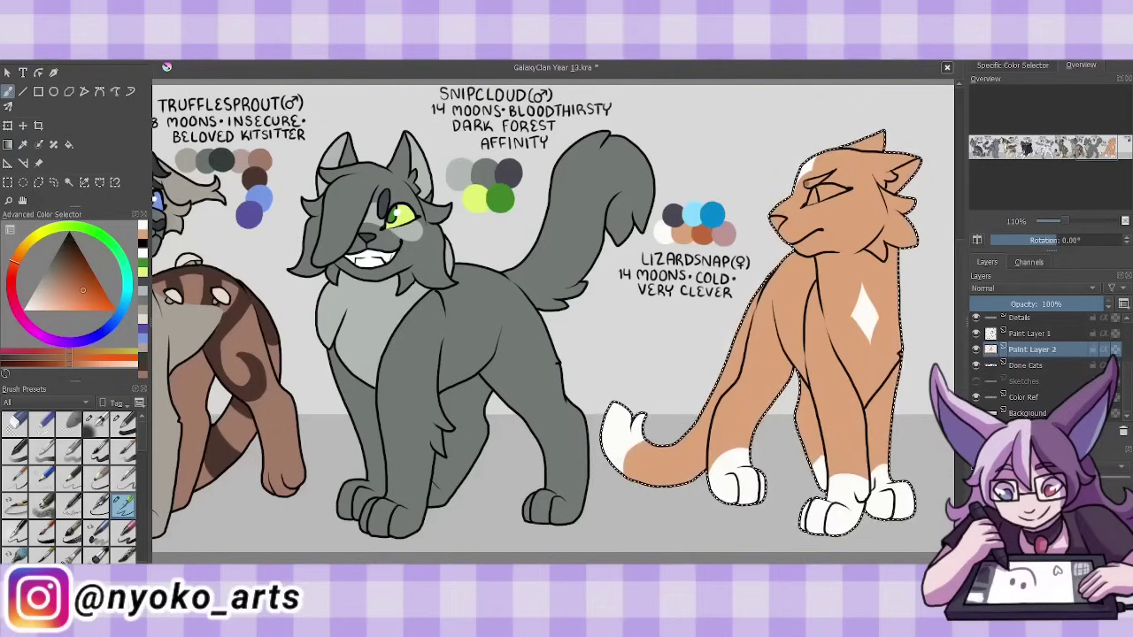
click(47, 288)
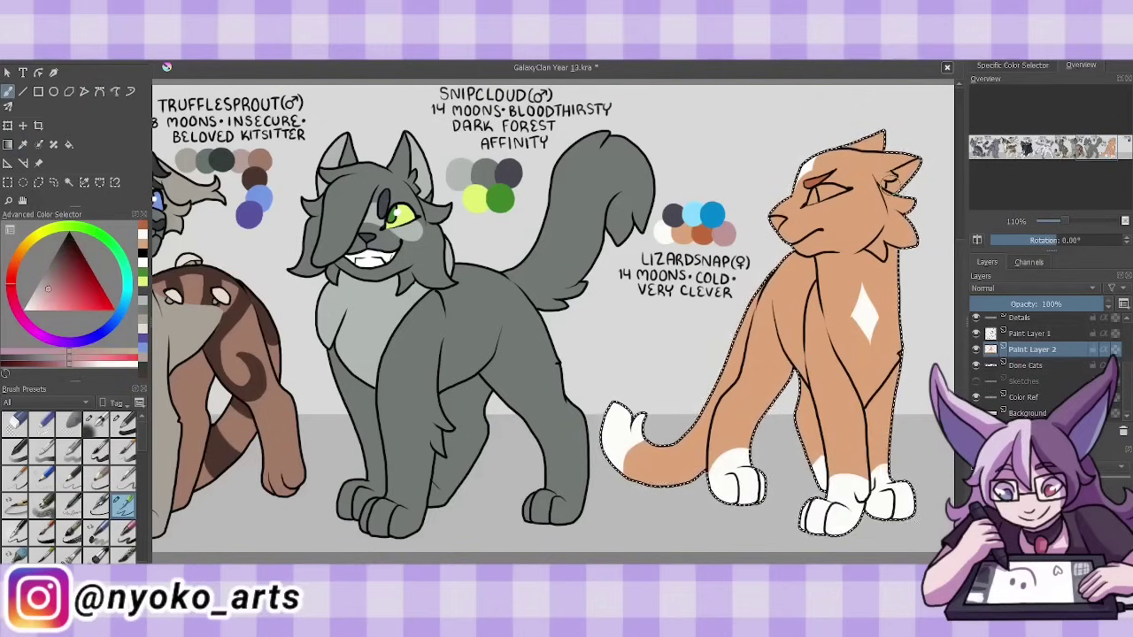
ctrl+click(484, 171)
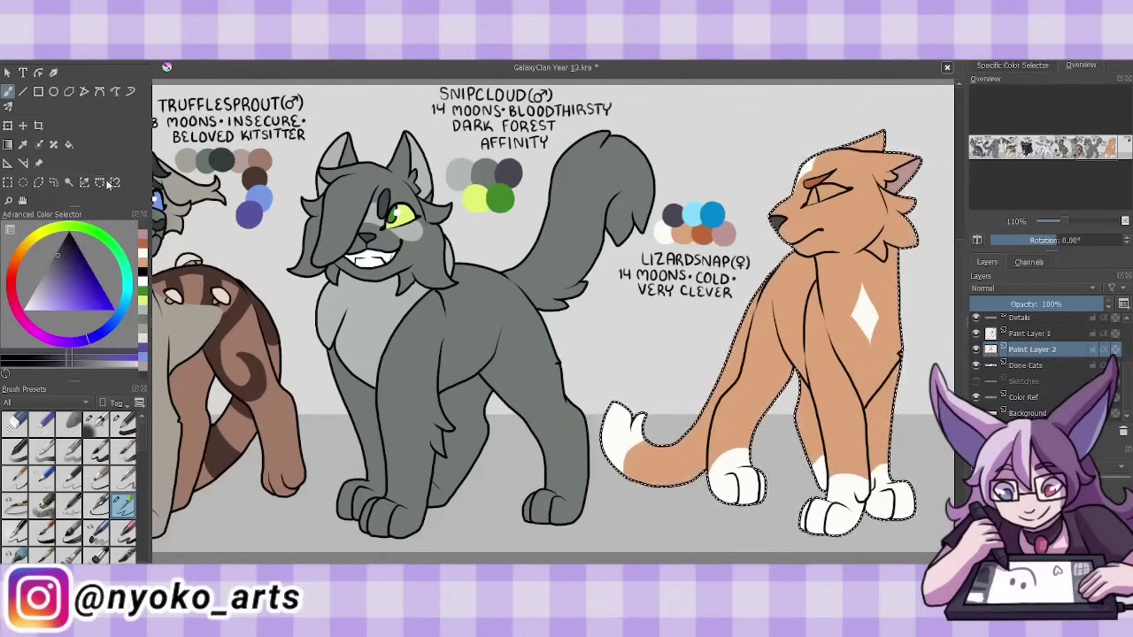
ctrl+click(711, 214)
drag(819, 187, 844, 191)
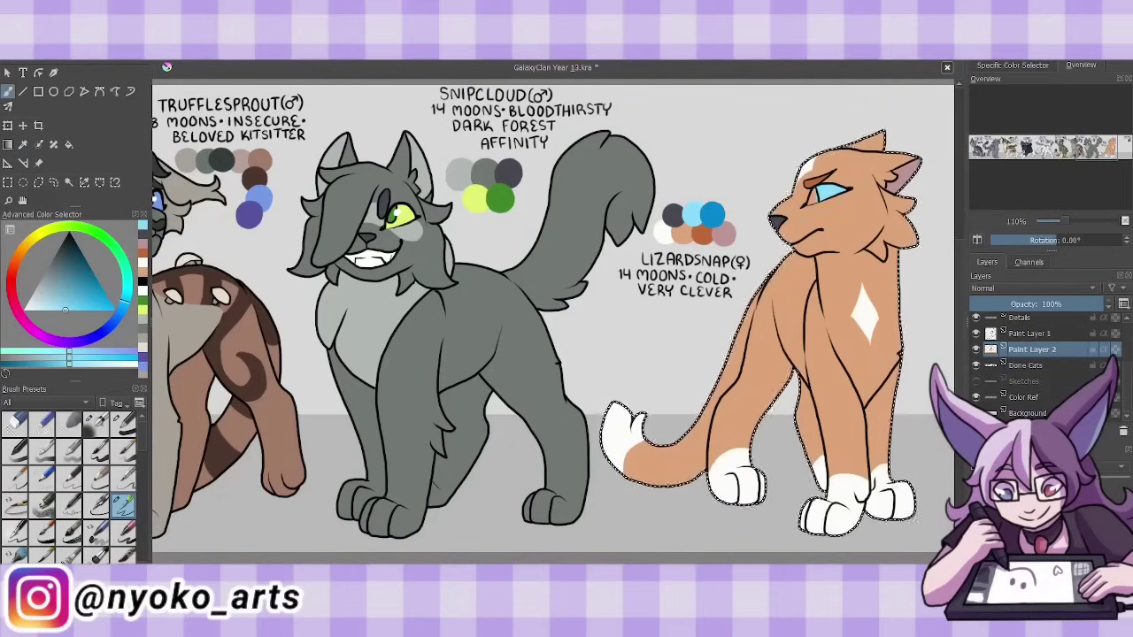
ctrl+click(819, 196)
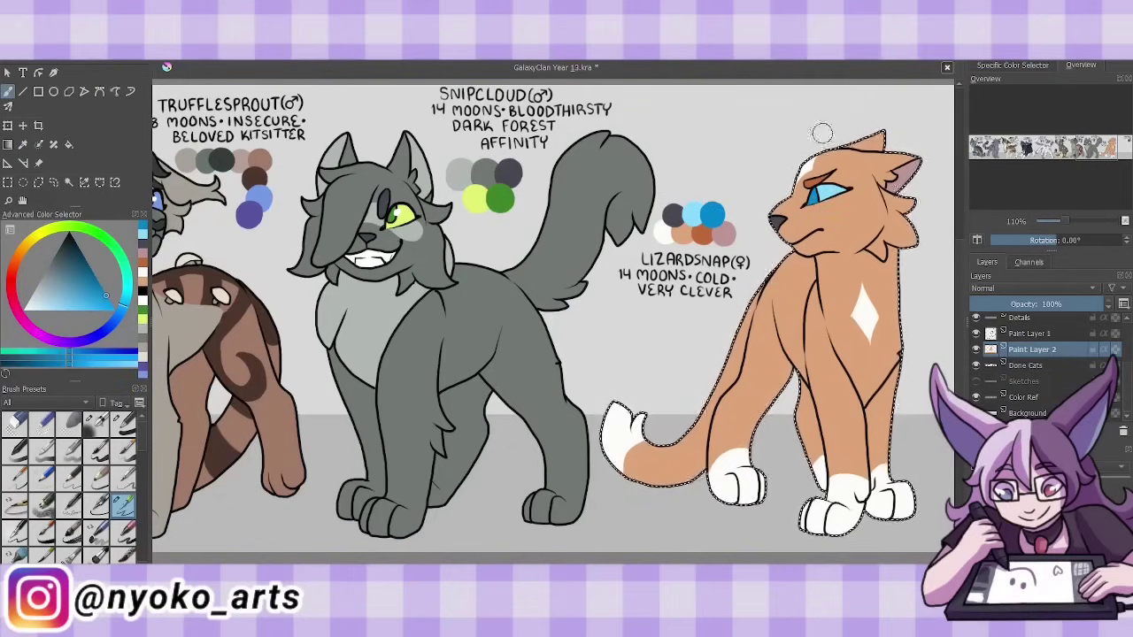
- Clear the selection, hide the Color Ref layer and add a white highlight to Lizardsnap's eye
key(ctrl+shift+a)
click(976, 397)
click(144, 303)
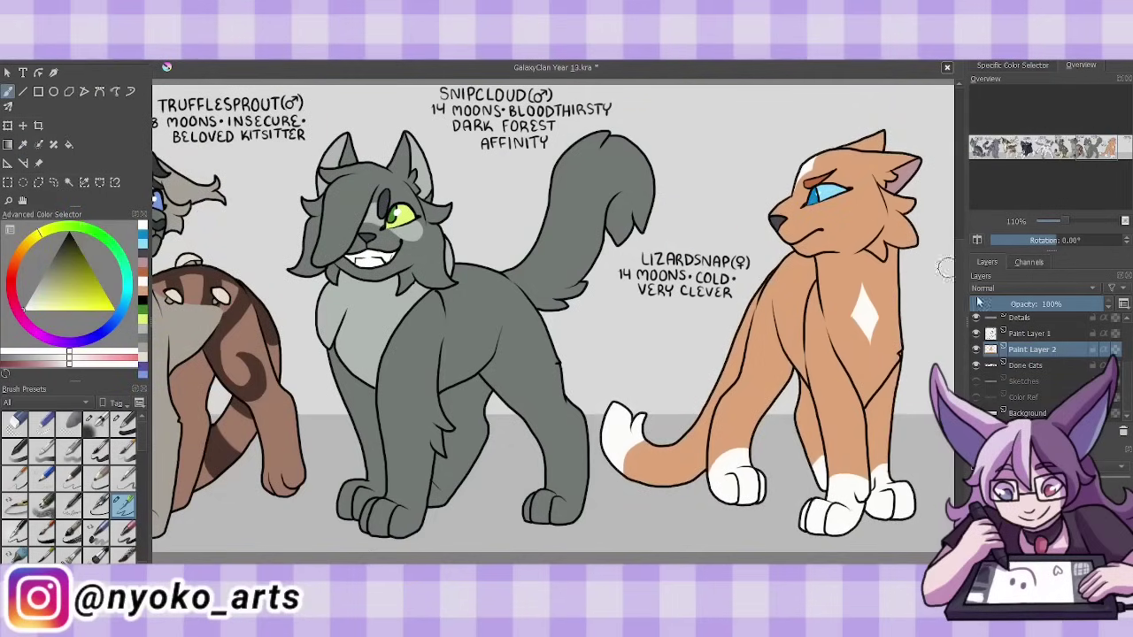
- Merge Lizardsnap's line and colour layers down into Done Cats and save the file
key(ctrl+e)
key(ctrl+e)
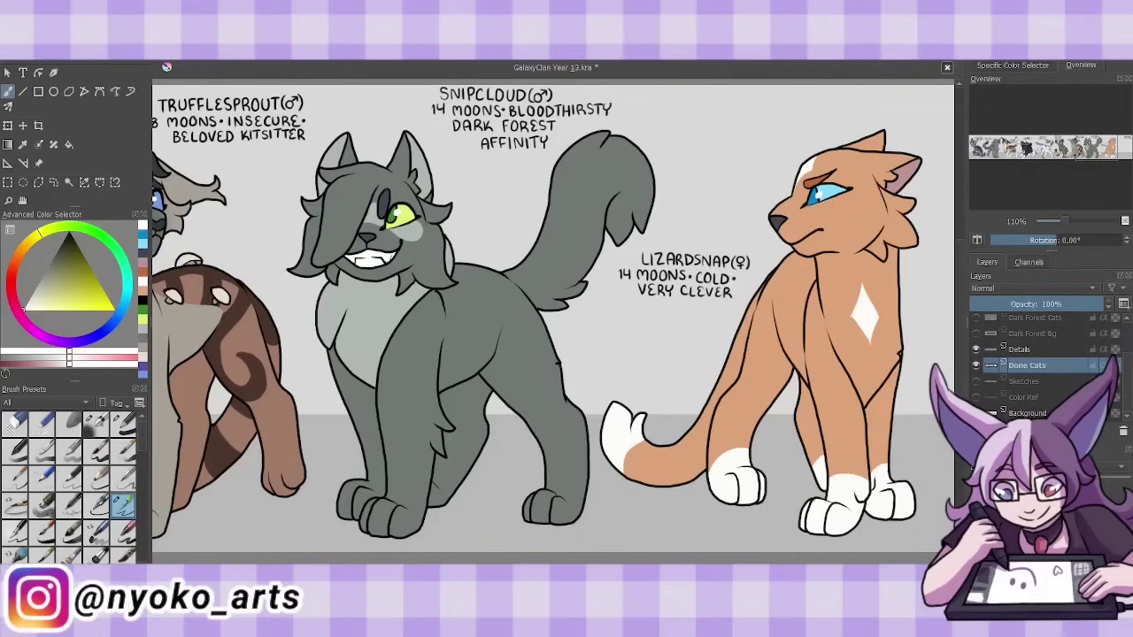
key(ctrl+s)
- Show the Sketches layer and ink Magpieegg's cheeks, chin and raised front paw in black on a new layer above Done Cats
click(79, 264)
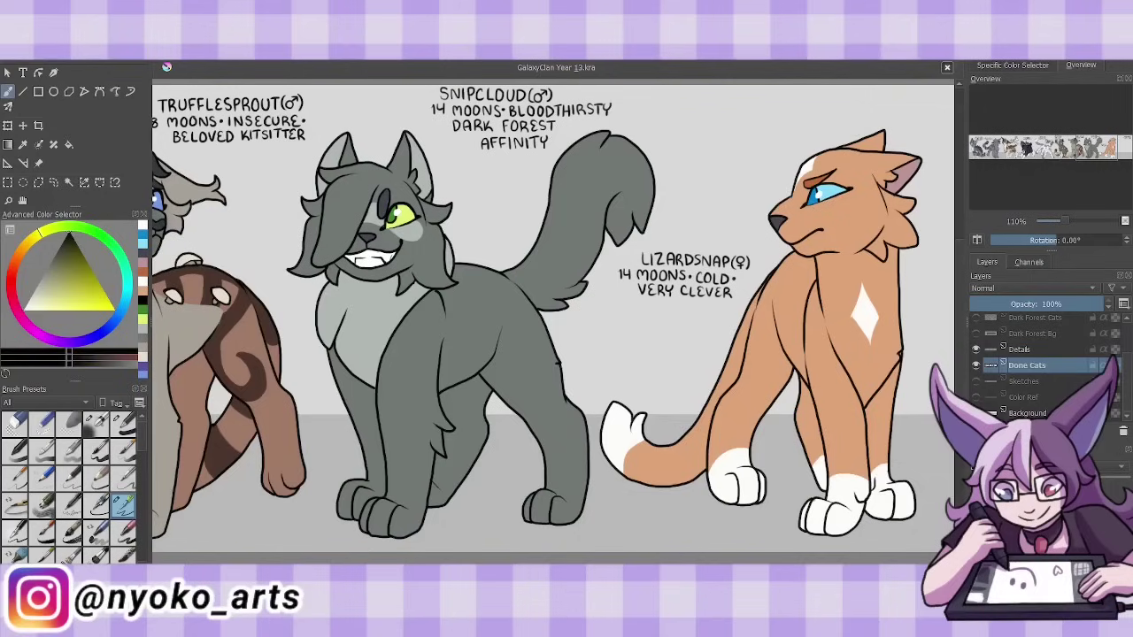
key(Insert)
key(ctrl+s)
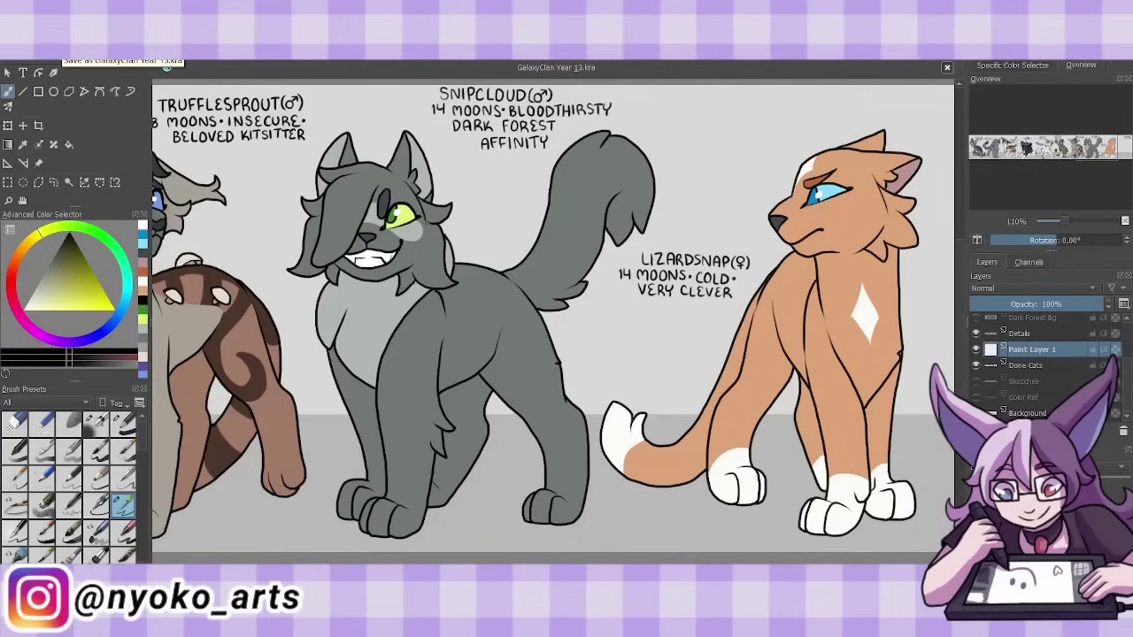
click(976, 381)
scroll(531, 318, right, 5)
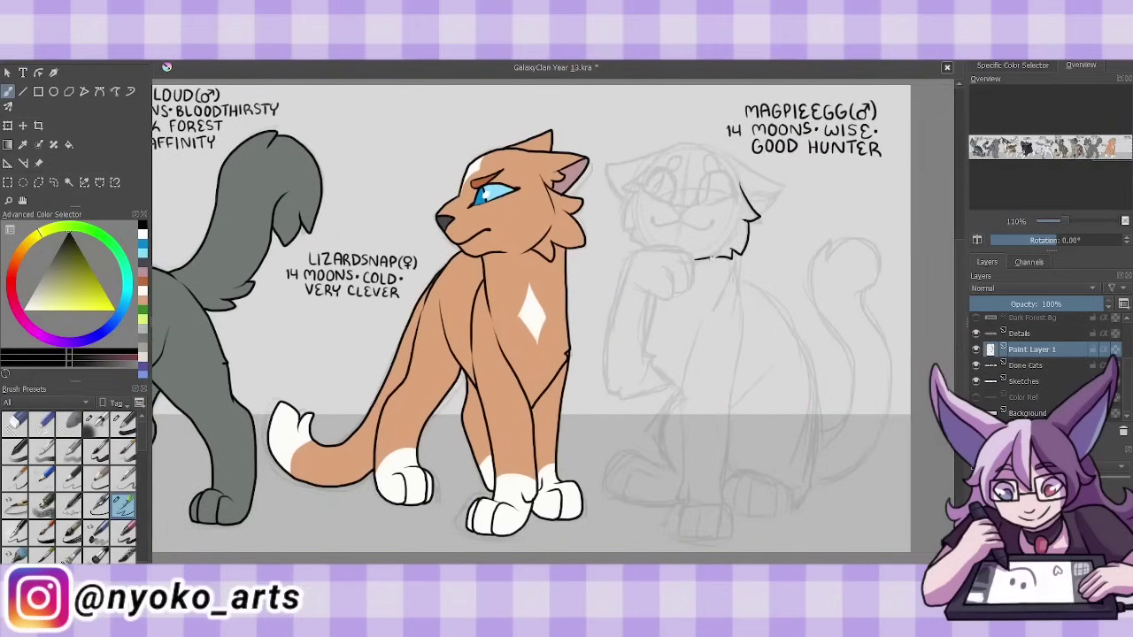
mouse_move(676, 287)
mouse_down()
mouse_move(641, 296)
mouse_move(696, 257)
mouse_move(681, 394)
mouse_move(653, 386)
mouse_up()
drag(655, 251, 666, 395)
mouse_move(654, 162)
mouse_down()
mouse_move(622, 193)
mouse_move(652, 249)
mouse_up()
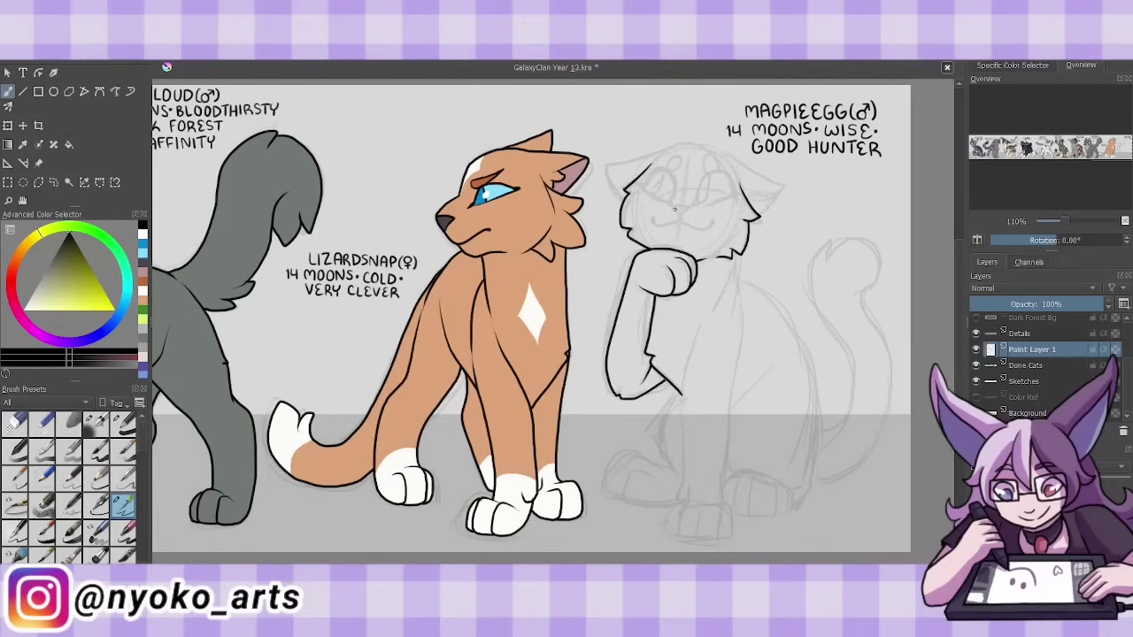
- Ink Magpieegg's nose, smiling mouth, eyes, brows, top of the head and folded ears
drag(672, 213, 715, 226)
drag(681, 225, 655, 223)
mouse_move(665, 166)
mouse_down()
mouse_move(729, 163)
mouse_move(738, 201)
mouse_move(706, 211)
mouse_up()
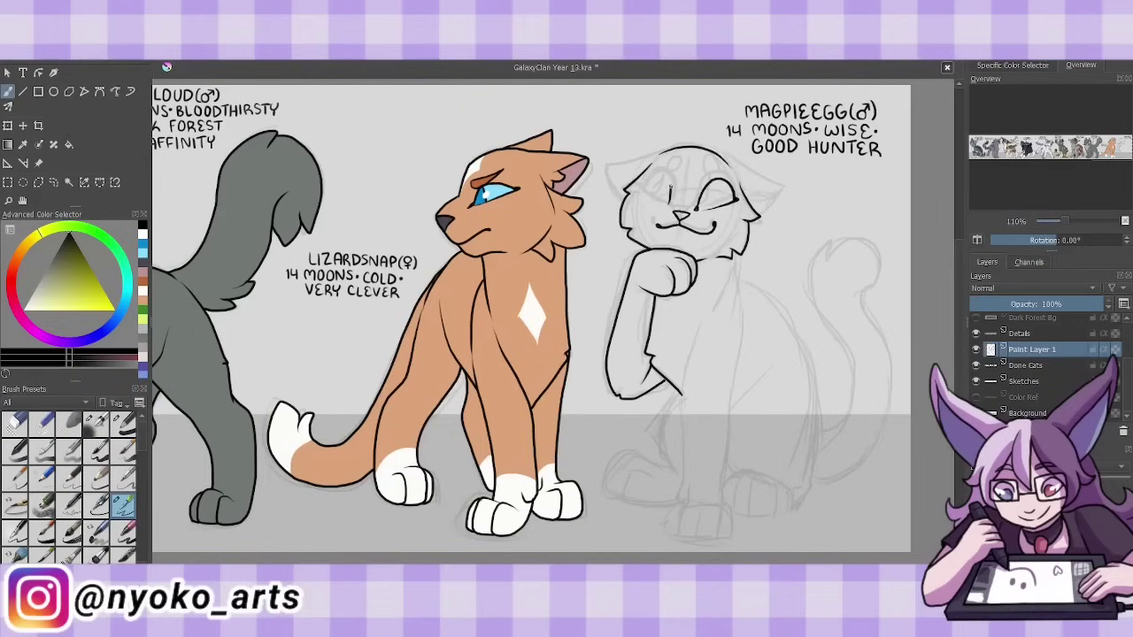
drag(640, 193, 670, 199)
mouse_move(639, 189)
mouse_down()
mouse_move(668, 202)
mouse_move(687, 161)
mouse_move(715, 166)
mouse_move(713, 205)
mouse_up()
mouse_move(642, 193)
mouse_down()
mouse_move(660, 172)
mouse_move(782, 188)
mouse_move(759, 213)
mouse_up()
drag(607, 163, 671, 152)
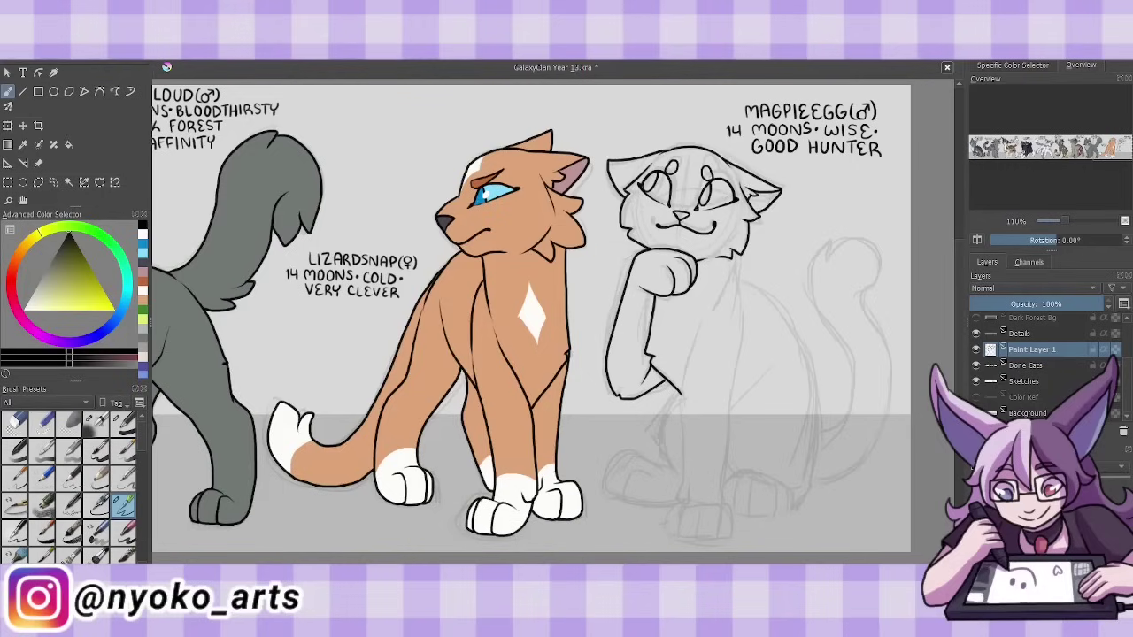
- Ink Magpieegg's neck, straight front leg with its paw, back and thigh line
mouse_move(740, 255)
mouse_down()
mouse_move(744, 324)
mouse_move(676, 499)
mouse_up()
mouse_move(743, 331)
mouse_down()
mouse_move(726, 510)
mouse_move(671, 534)
mouse_move(719, 535)
mouse_up()
mouse_move(738, 283)
mouse_down()
mouse_move(761, 306)
mouse_move(816, 460)
mouse_up()
drag(768, 370, 735, 403)
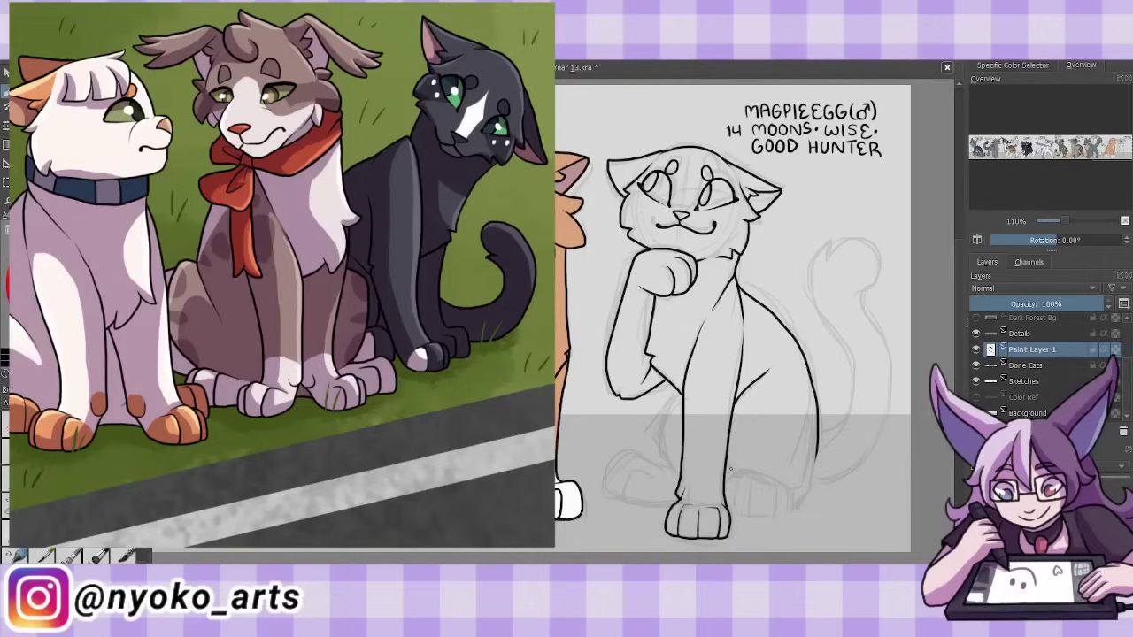
- Ink Magpieegg's near hind paw, rump, far hind leg and raised, curving tail
mouse_move(728, 460)
mouse_down()
mouse_move(732, 503)
mouse_move(787, 515)
mouse_up()
mouse_move(777, 485)
mouse_down()
mouse_move(789, 513)
mouse_move(735, 511)
mouse_up()
drag(796, 462, 812, 510)
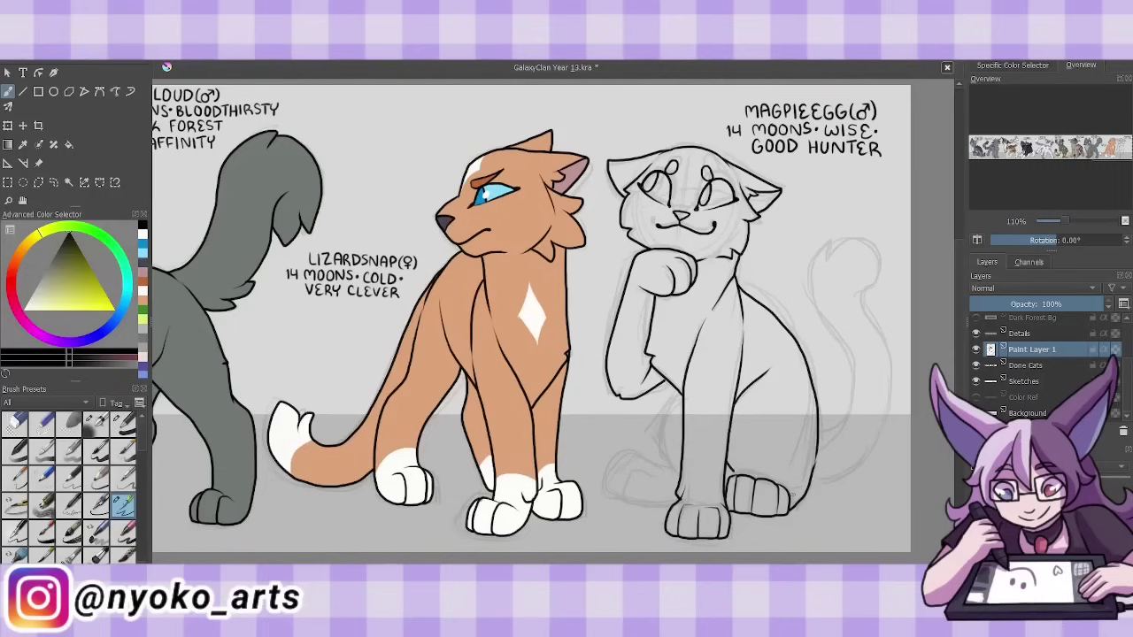
drag(673, 480, 676, 389)
mouse_move(671, 455)
mouse_down()
mouse_move(619, 501)
mouse_move(675, 504)
mouse_up()
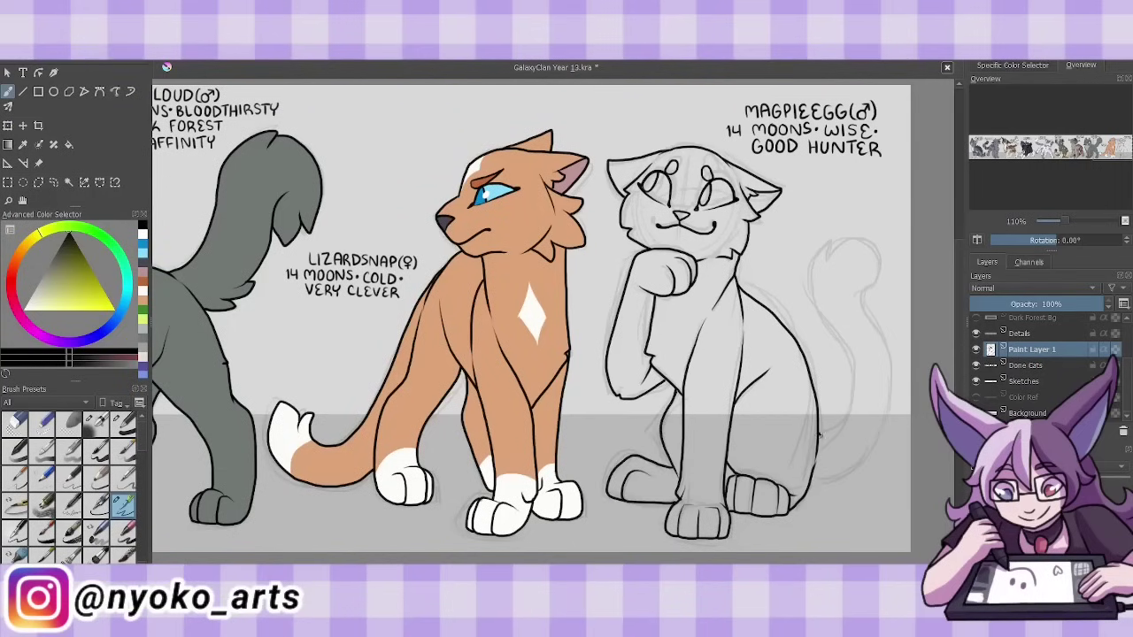
mouse_move(849, 437)
mouse_down()
mouse_move(890, 366)
mouse_move(815, 476)
mouse_up()
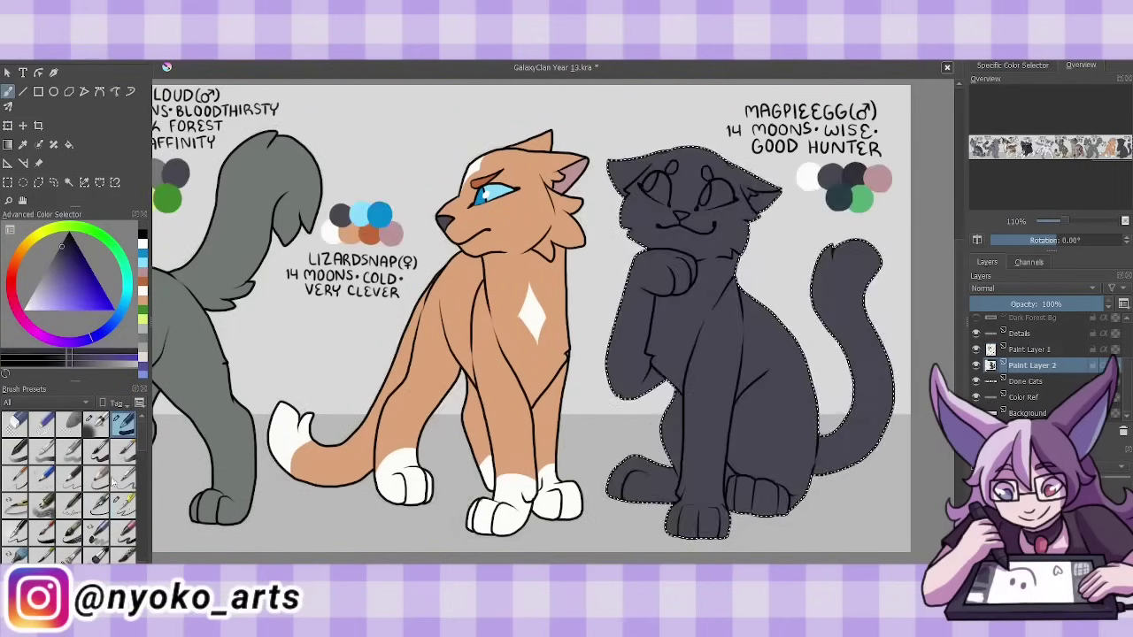
- Paint darker patches on Magpieegg's cheeks and tail with stripes below the tip, and white patches on three paws
drag(748, 206, 728, 232)
drag(639, 184, 625, 223)
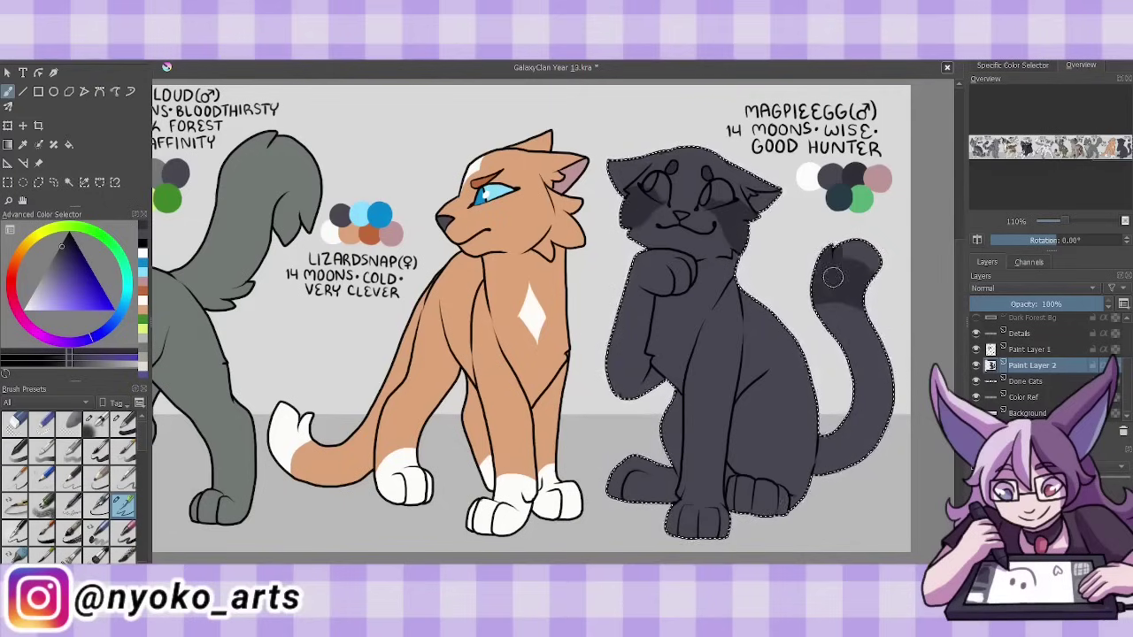
ctrl+click(602, 397)
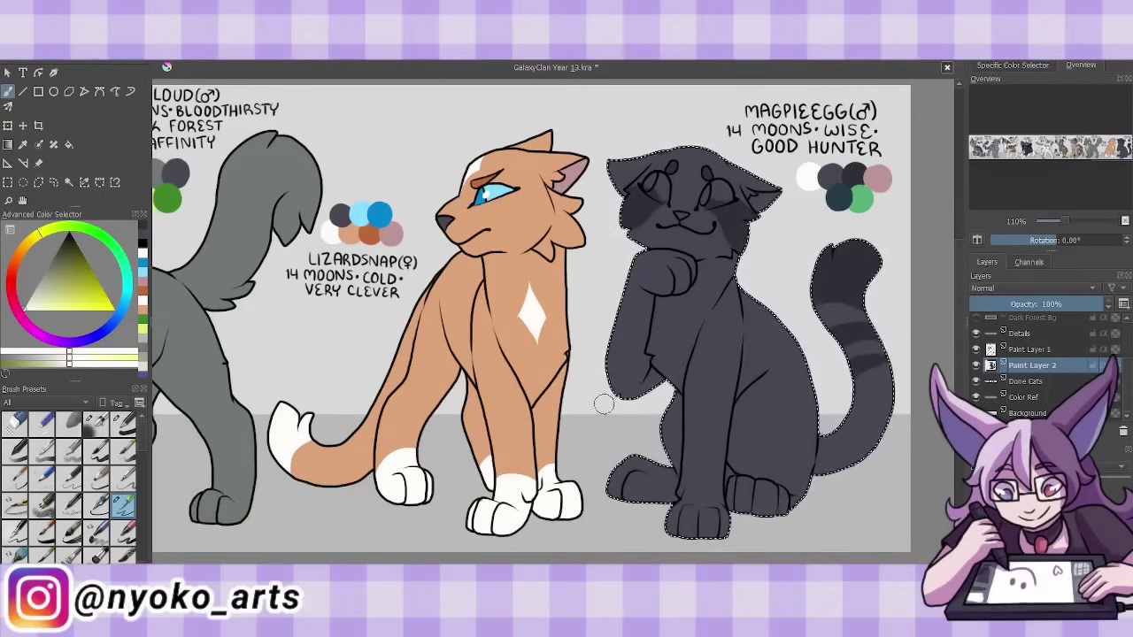
drag(644, 276, 665, 285)
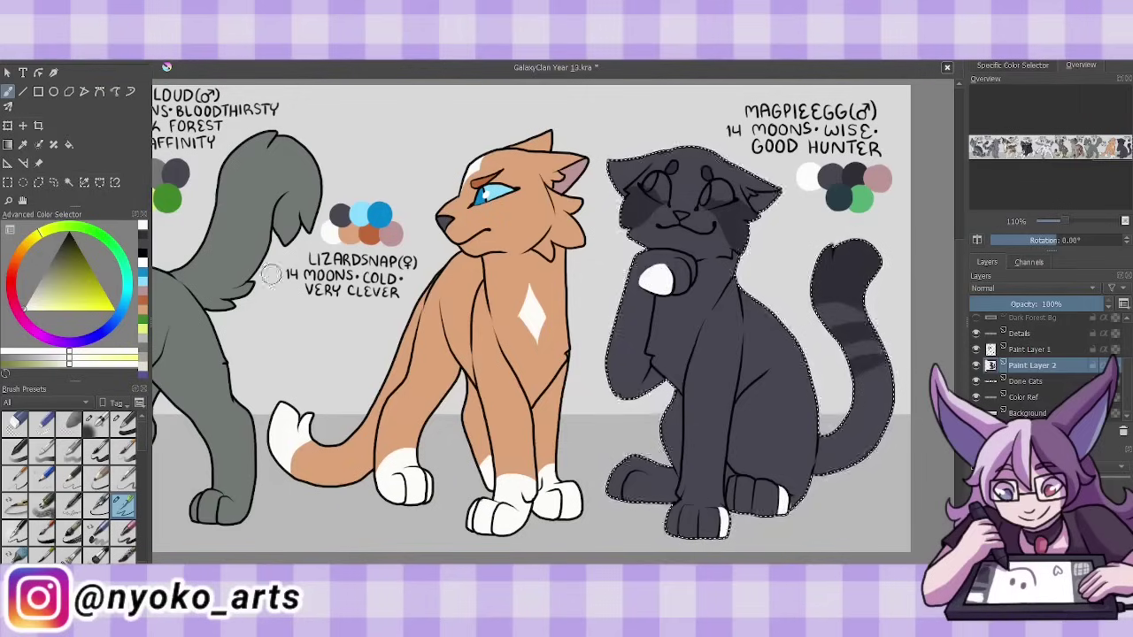
- Colour Magpieegg's nose dark and dot white freckles under both eyes
ctrl+click(679, 215)
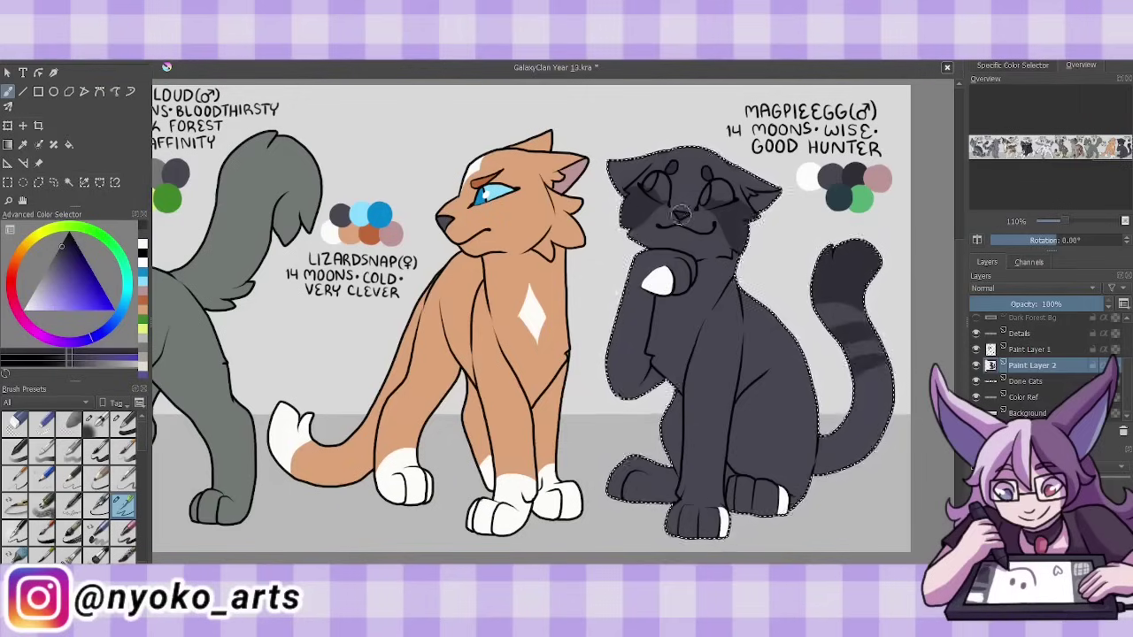
ctrl+click(659, 282)
click(734, 206)
click(723, 213)
click(636, 196)
- Paint Magpieegg's inner ear pink and the eyes green with dark teal pupils, and clear the selection
click(175, 172)
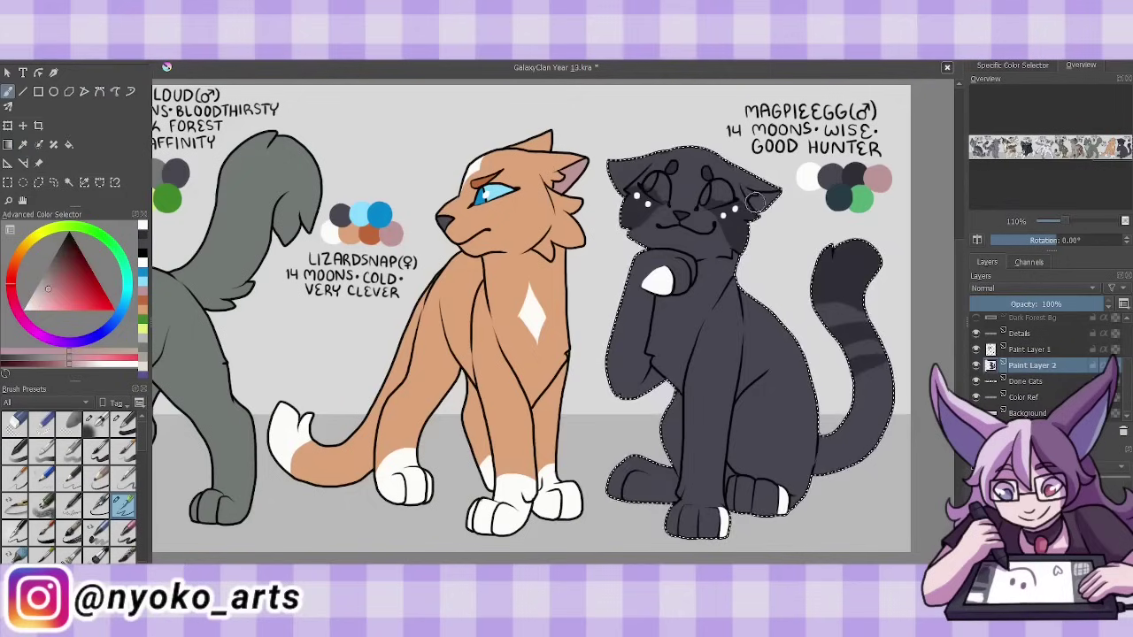
click(166, 199)
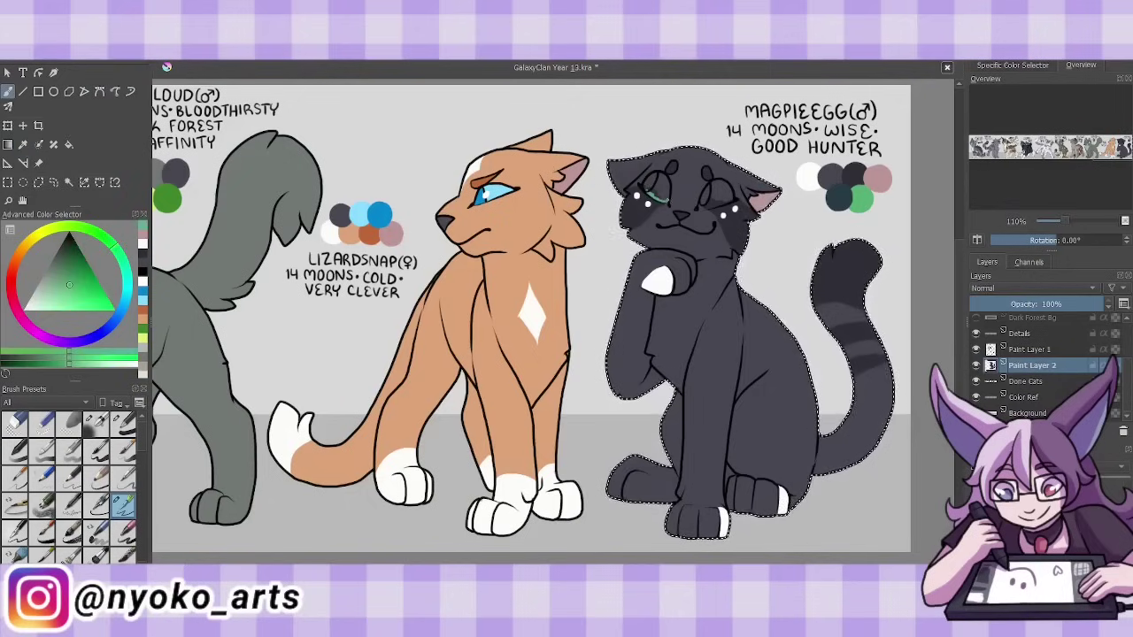
drag(646, 182, 659, 190)
drag(712, 186, 726, 194)
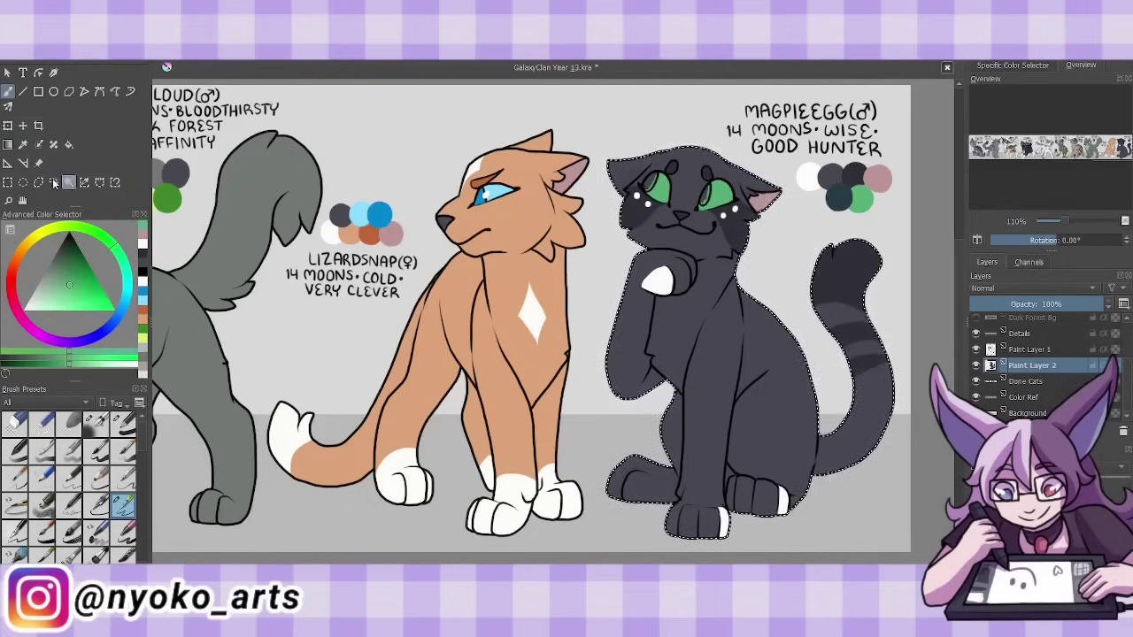
key(d)
key(ctrl+shift+a)
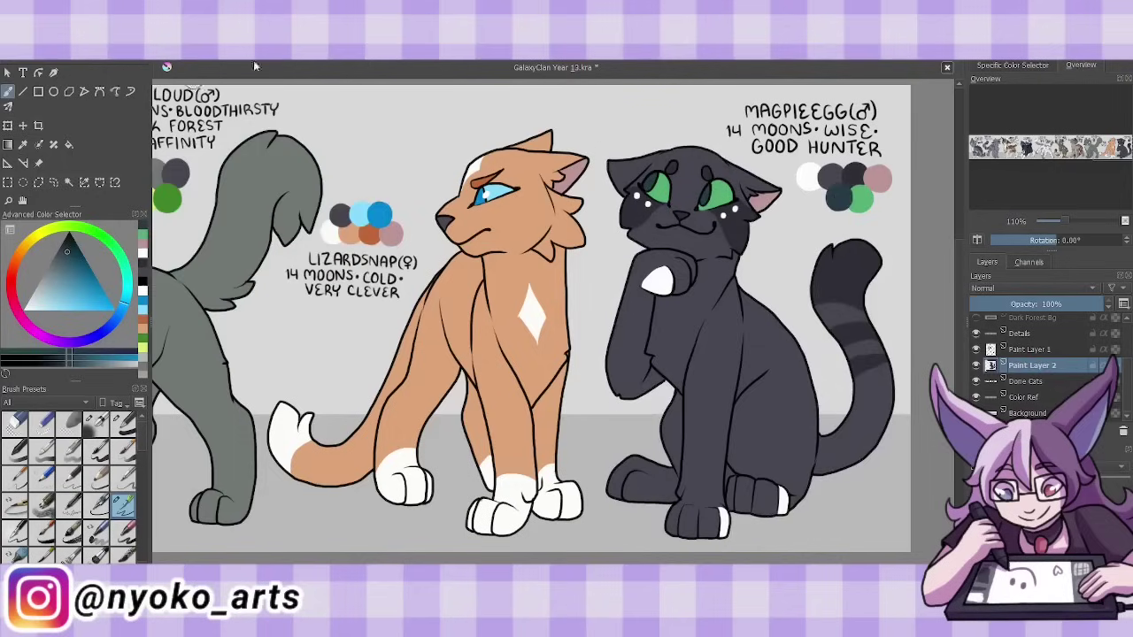
- Merge the Details layer and Magpieegg's two paint layers down into Done Cats and save the file
key(Page_Up)
key(ctrl+e)
key(ctrl+e)
key(ctrl+e)
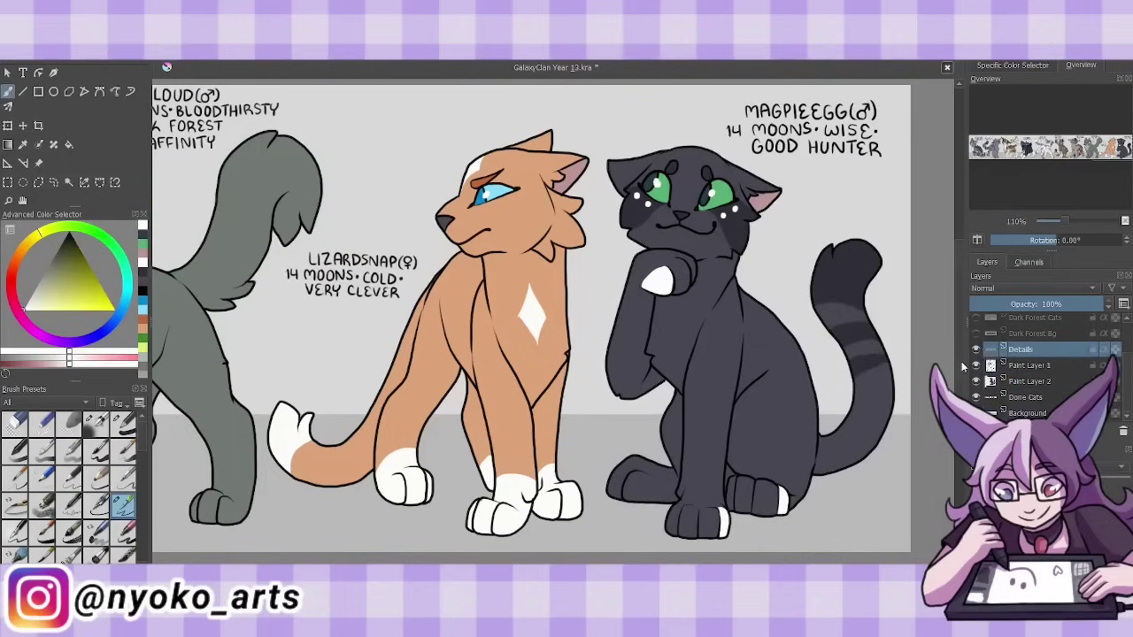
key(ctrl+s)
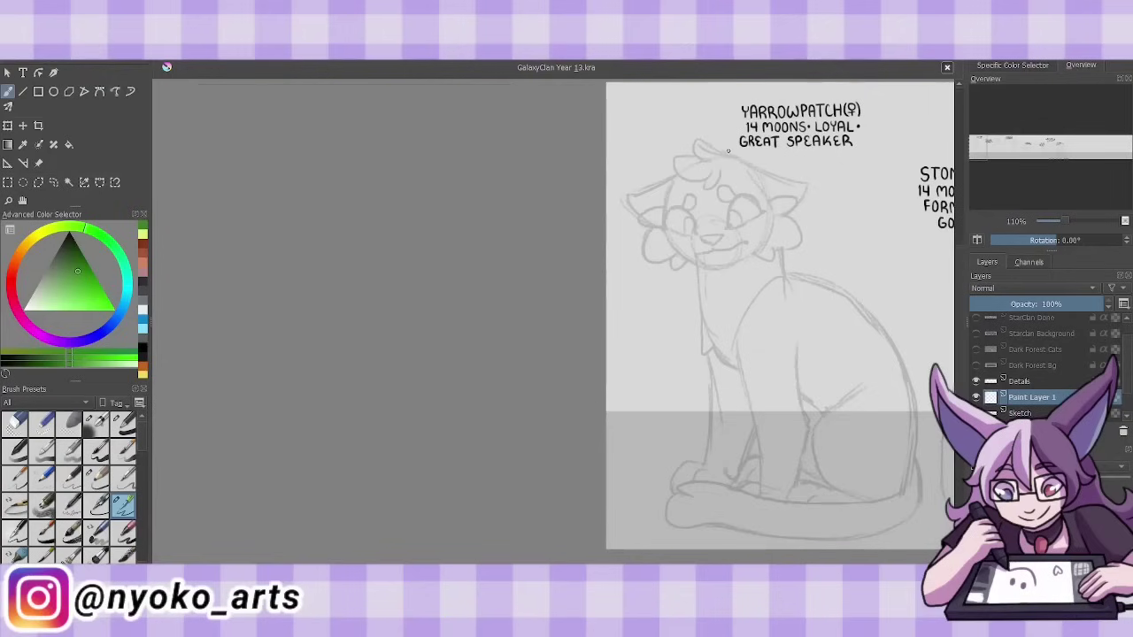
- Ink Yarrowpatch's forelock and head outline in black, undoing and redrawing strokes that miss the sketch
mouse_move(697, 150)
mouse_down()
mouse_move(743, 142)
mouse_move(746, 165)
mouse_move(721, 170)
mouse_move(772, 210)
mouse_up()
key(ctrl+z)
mouse_move(672, 184)
mouse_down()
mouse_move(665, 221)
mouse_move(750, 262)
mouse_up()
key(ctrl+z)
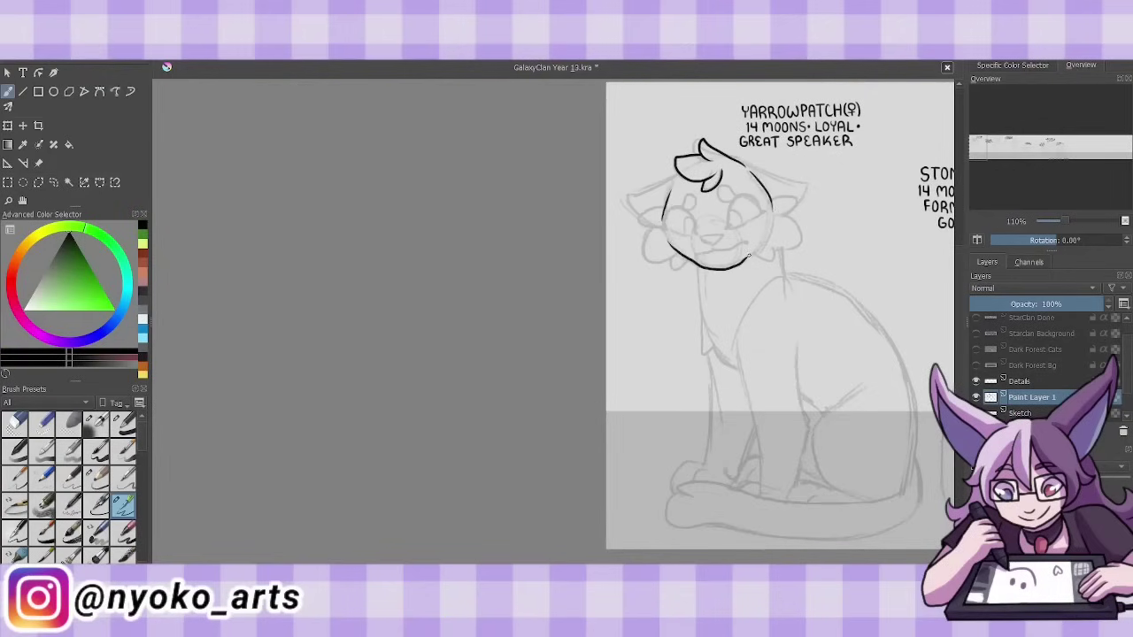
- Ink Yarrowpatch's two eyes, nose and mouth over the sketch
mouse_move(671, 228)
mouse_down()
mouse_move(699, 235)
mouse_move(676, 207)
mouse_move(661, 224)
mouse_move(683, 211)
mouse_move(692, 232)
mouse_move(753, 198)
mouse_move(761, 212)
mouse_up()
mouse_move(730, 200)
mouse_down()
mouse_move(733, 232)
mouse_move(764, 217)
mouse_up()
mouse_move(731, 209)
mouse_down()
mouse_move(740, 223)
mouse_move(717, 241)
mouse_up()
drag(708, 243, 720, 257)
drag(715, 249, 745, 244)
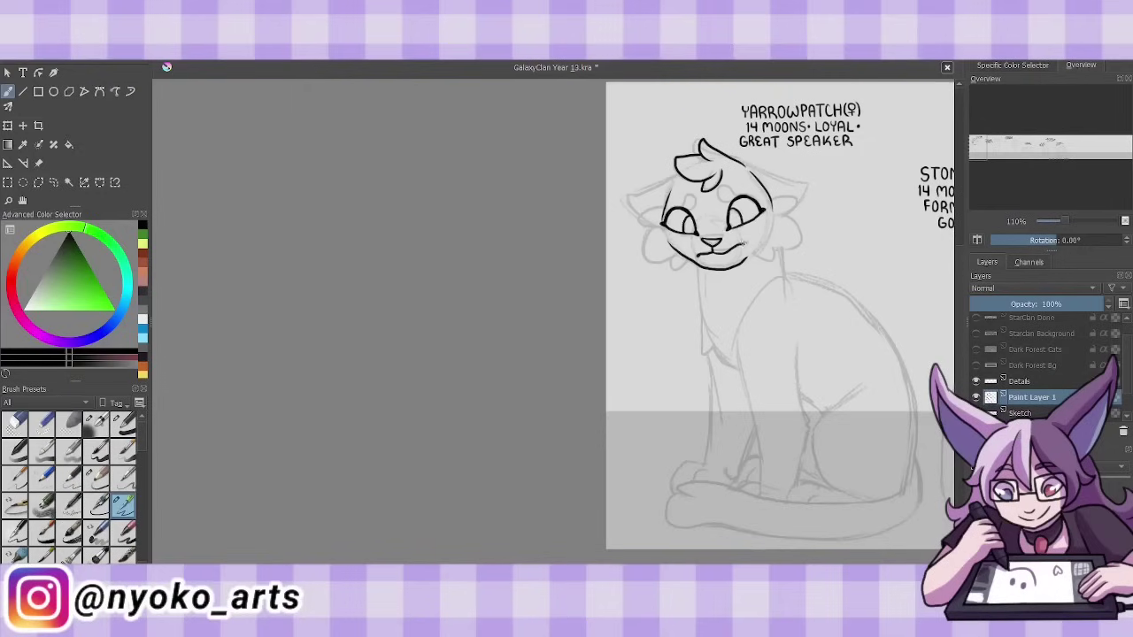
- Ink Yarrowpatch's brows, ears and cheek fluff, plus the throat line down to the chest tuft
mouse_move(687, 200)
mouse_down()
mouse_move(719, 197)
mouse_move(711, 162)
mouse_move(683, 237)
mouse_move(644, 212)
mouse_move(645, 239)
mouse_move(671, 265)
mouse_move(772, 259)
mouse_move(765, 239)
mouse_move(793, 218)
mouse_up()
mouse_move(679, 172)
mouse_down()
mouse_move(630, 209)
mouse_move(643, 216)
mouse_up()
mouse_move(742, 165)
mouse_down()
mouse_move(803, 179)
mouse_move(794, 209)
mouse_up()
drag(630, 196, 660, 208)
drag(697, 265, 725, 361)
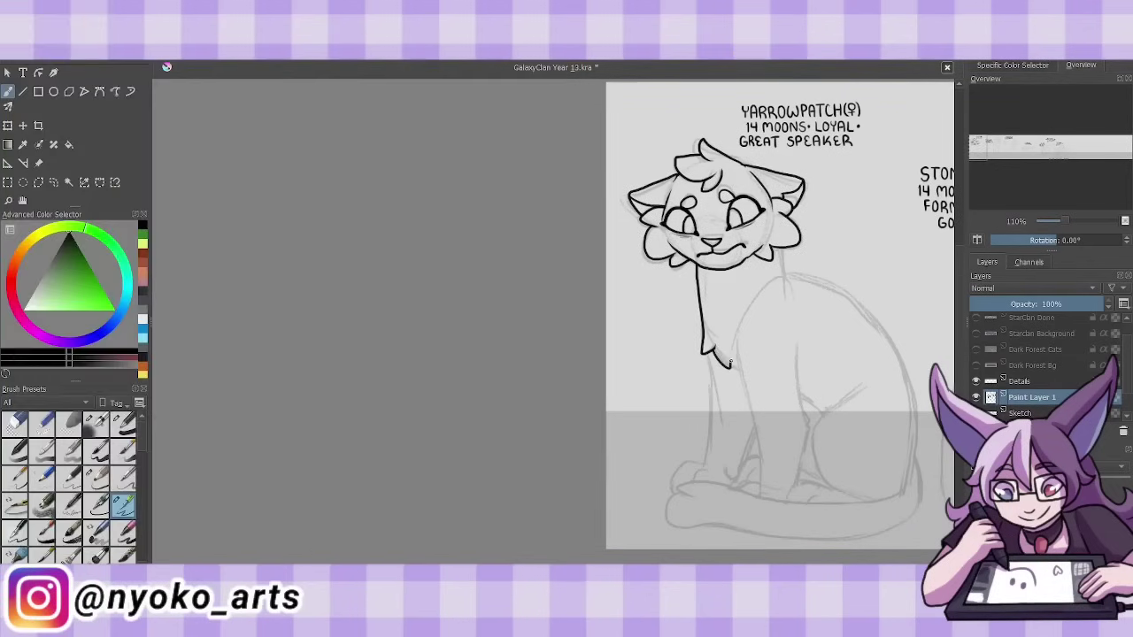
- Ink Yarrowpatch's neck, chest, front legs, hind leg, back and curled tail over the sketch
mouse_move(784, 255)
mouse_down()
mouse_move(790, 289)
mouse_move(742, 381)
mouse_move(759, 487)
mouse_up()
mouse_move(906, 475)
mouse_down()
mouse_move(726, 497)
mouse_move(749, 533)
mouse_move(921, 460)
mouse_up()
mouse_move(862, 384)
mouse_down()
mouse_move(848, 494)
mouse_move(819, 489)
mouse_move(825, 499)
mouse_up()
mouse_move(798, 336)
mouse_down()
mouse_move(805, 482)
mouse_move(764, 493)
mouse_up()
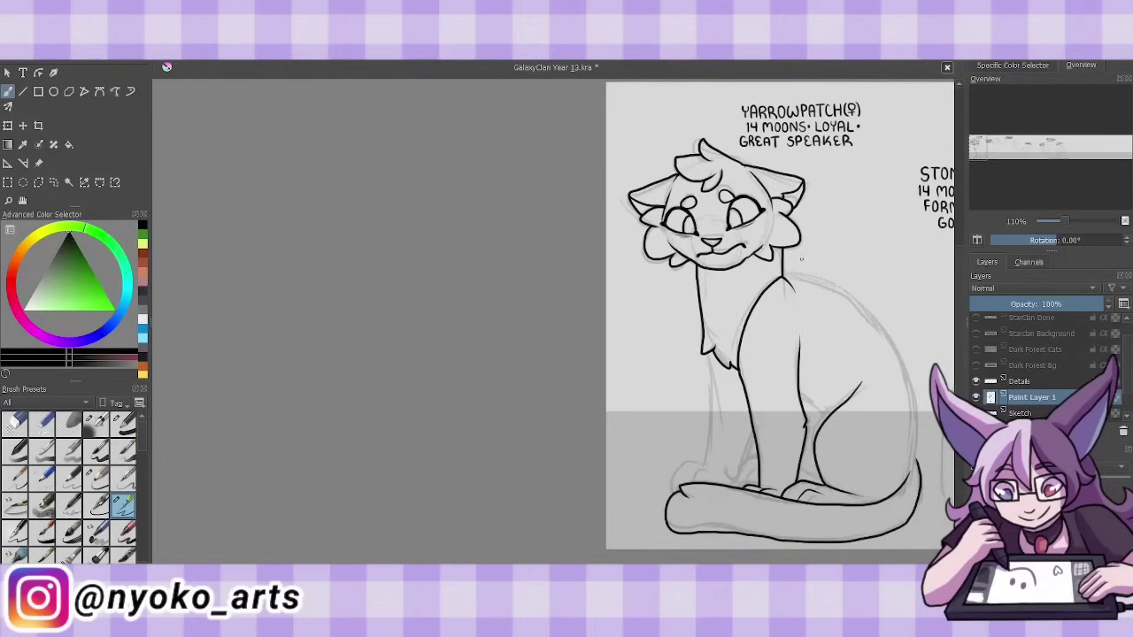
mouse_move(753, 439)
mouse_down()
mouse_move(728, 478)
mouse_move(708, 464)
mouse_move(708, 349)
mouse_up()
mouse_move(783, 276)
mouse_down()
mouse_move(890, 350)
mouse_move(917, 469)
mouse_up()
drag(801, 398, 827, 423)
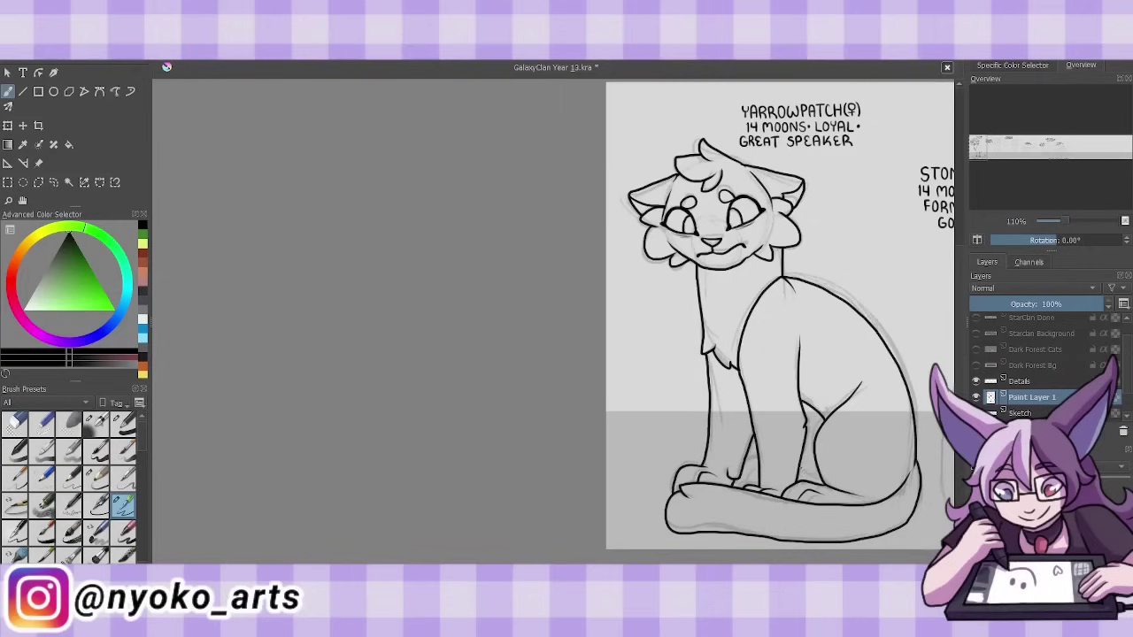
drag(816, 466, 800, 480)
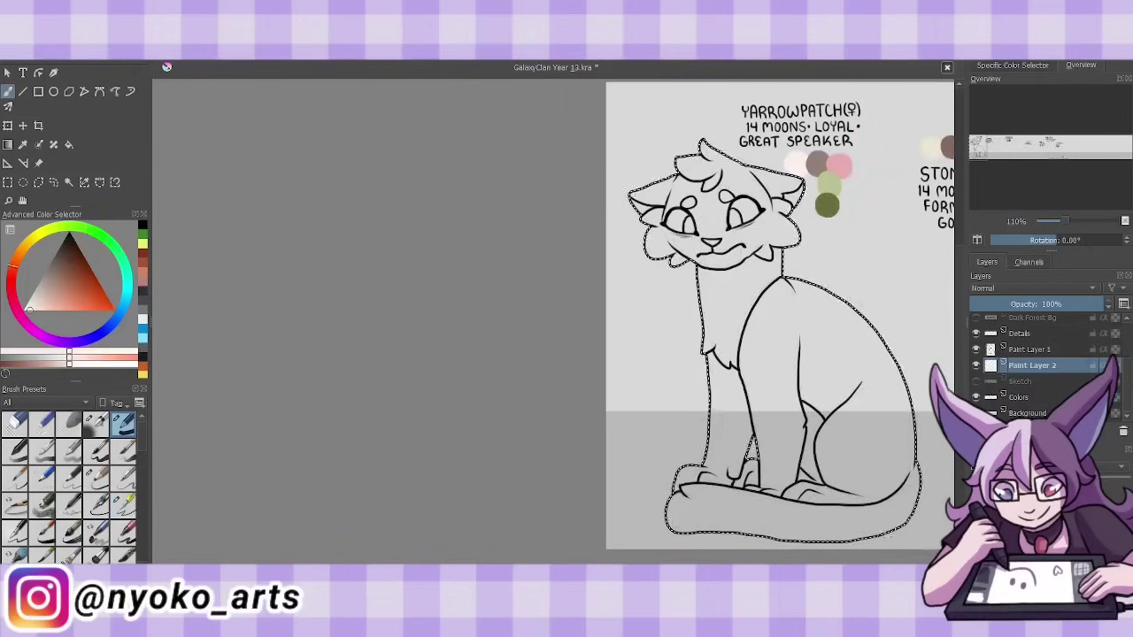
- Fill Yarrowpatch's selected silhouette with pale pinkish white and paint brown-grey patches on the face, shoulder, leg, haunch and tail
key(shift+BackSpace)
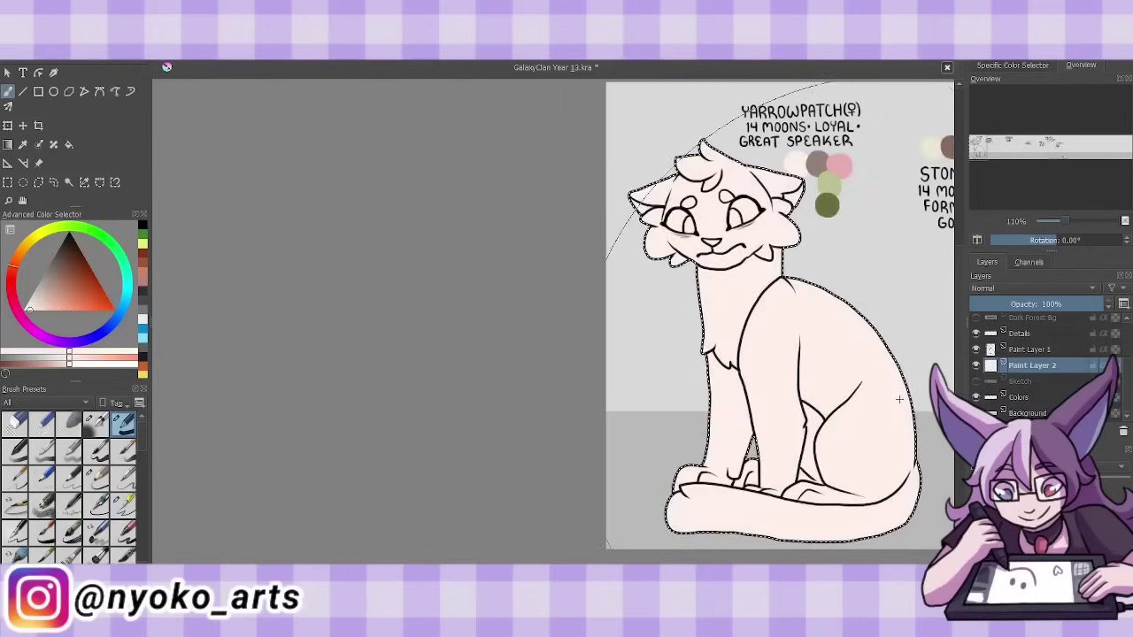
click(123, 504)
drag(896, 358, 887, 489)
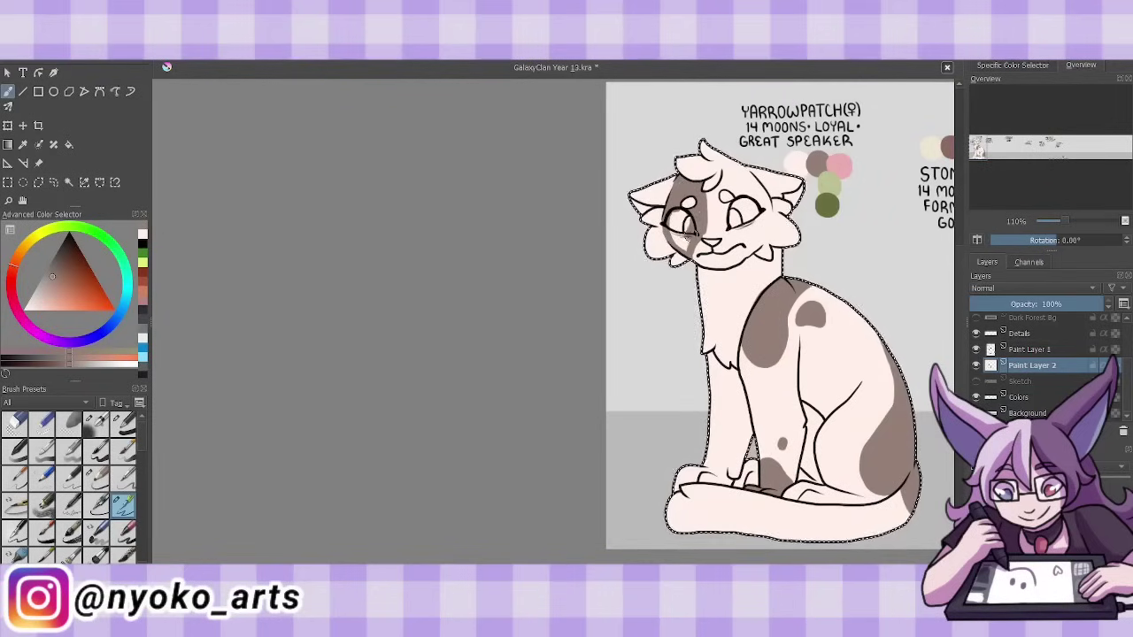
ctrl+click(686, 252)
ctrl+click(744, 205)
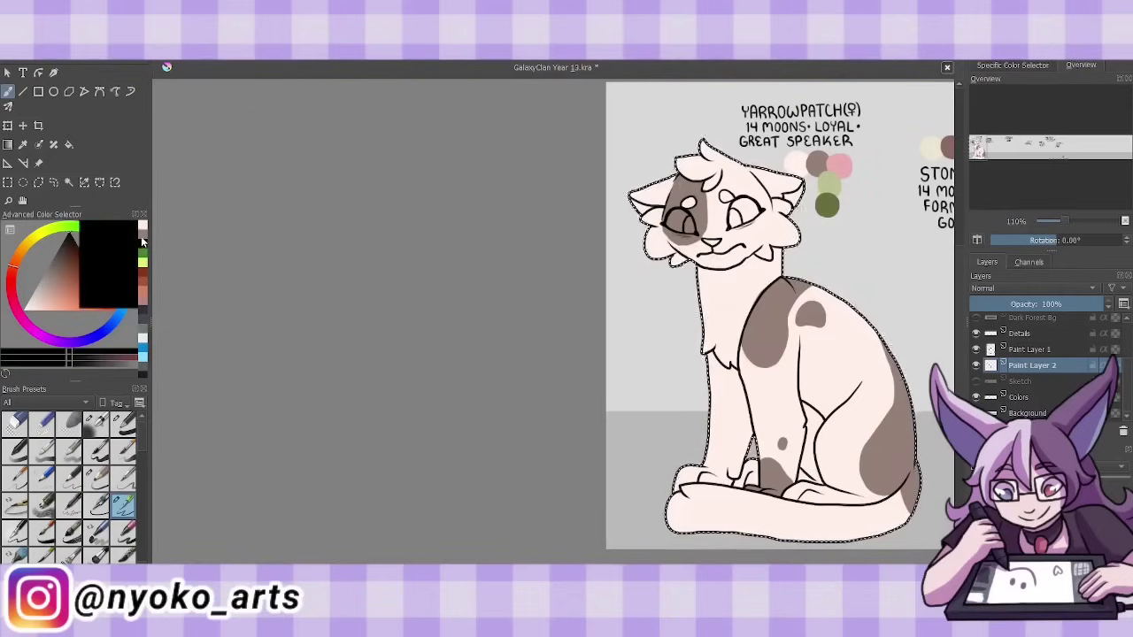
- Colour Yarrowpatch's inner ears and nose pink and the eyes light and dark green with the palette swatches, and clear the selection
ctrl+click(839, 166)
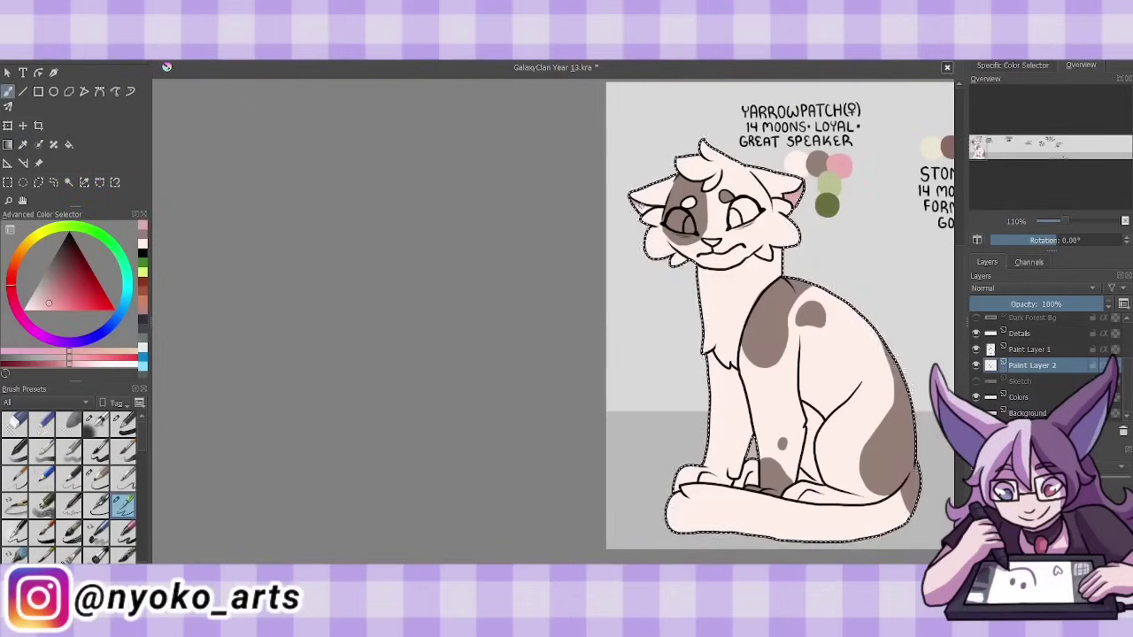
ctrl+click(828, 182)
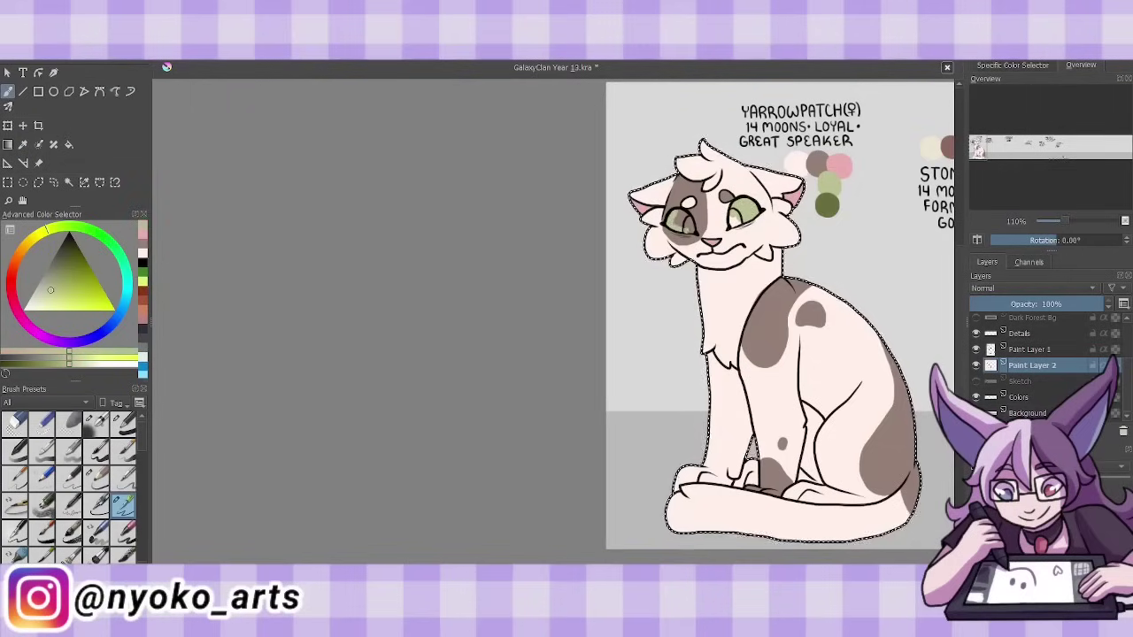
ctrl+click(828, 206)
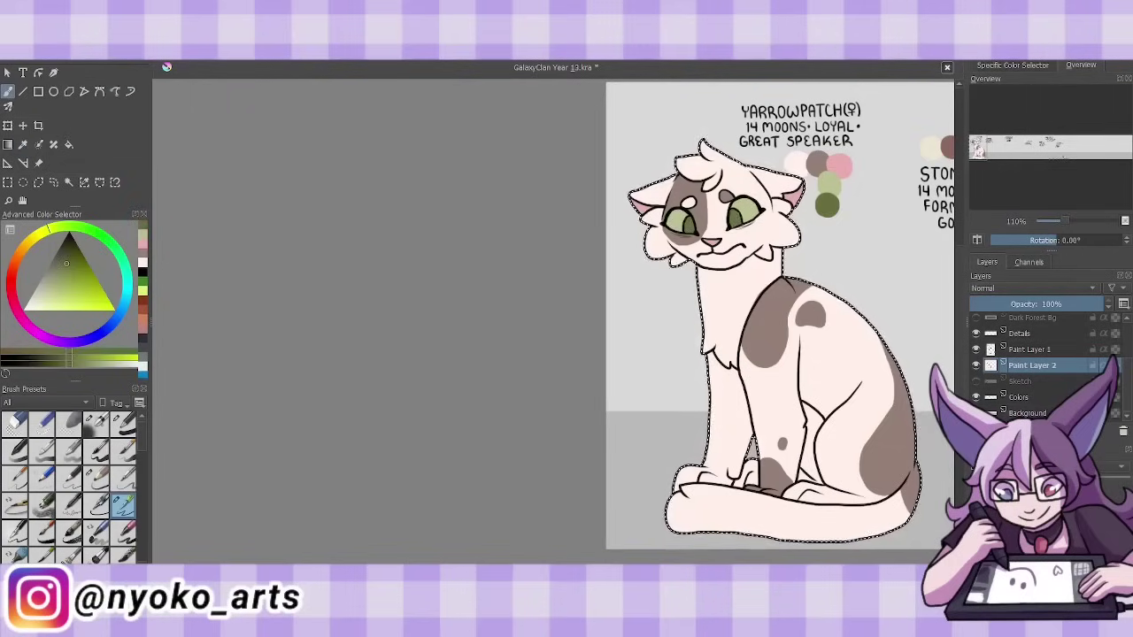
key(ctrl+shift+a)
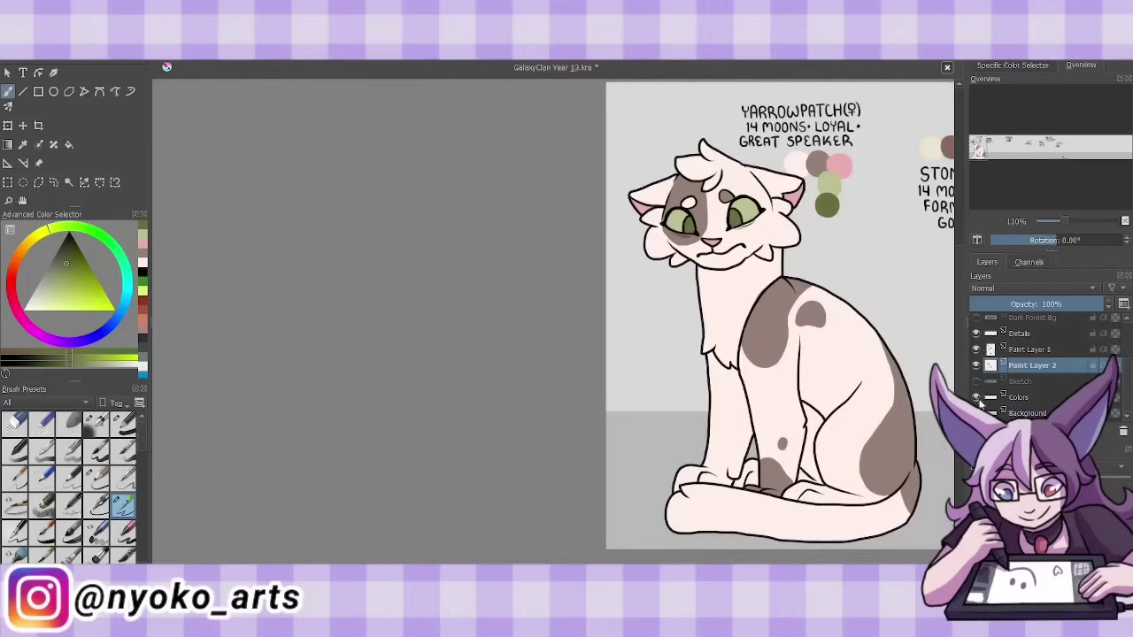
- Hide the Colors layer and merge Yarrowpatch's line layer into Paint Layer 2, adding white eye highlights
click(976, 396)
click(990, 349)
key(ctrl+e)
ctrl+click(747, 261)
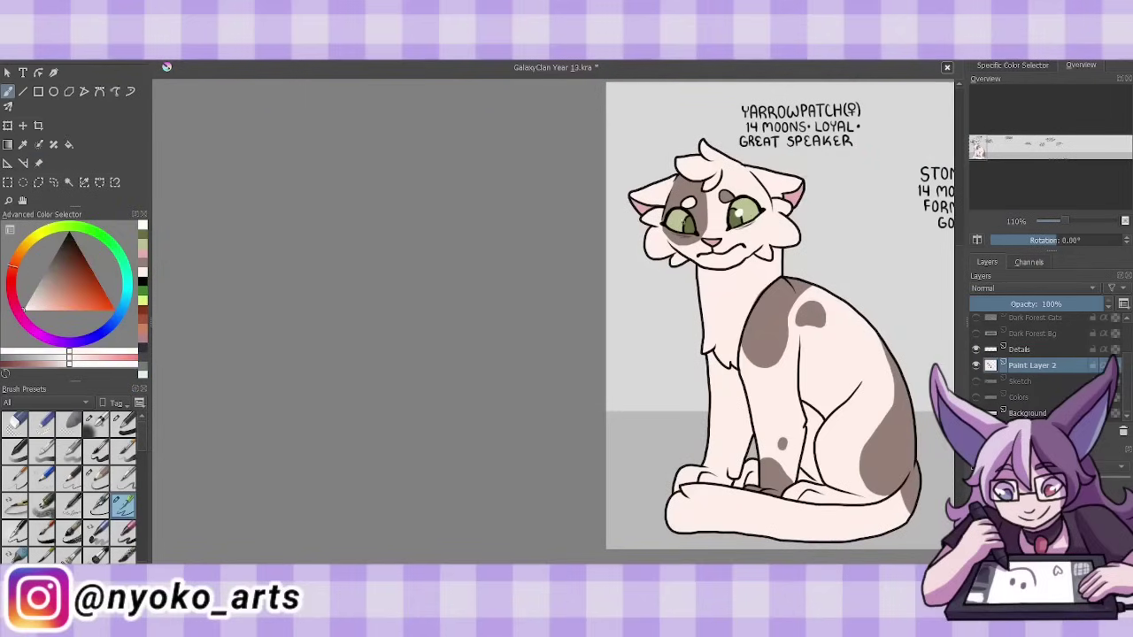
- Rename the merged layer Done Cats and save the file
key(ctrl+s)
right_click(1061, 366)
double_click(1046, 364)
text(Done Cats)
key(Return)
key(ctrl+s)
- Show the sketch and, on a new paint layer, ink Stonefawn's forelock, ears, cheek fluff and head outline in black
click(976, 380)
key(Insert)
scroll(619, 309, right, 5)
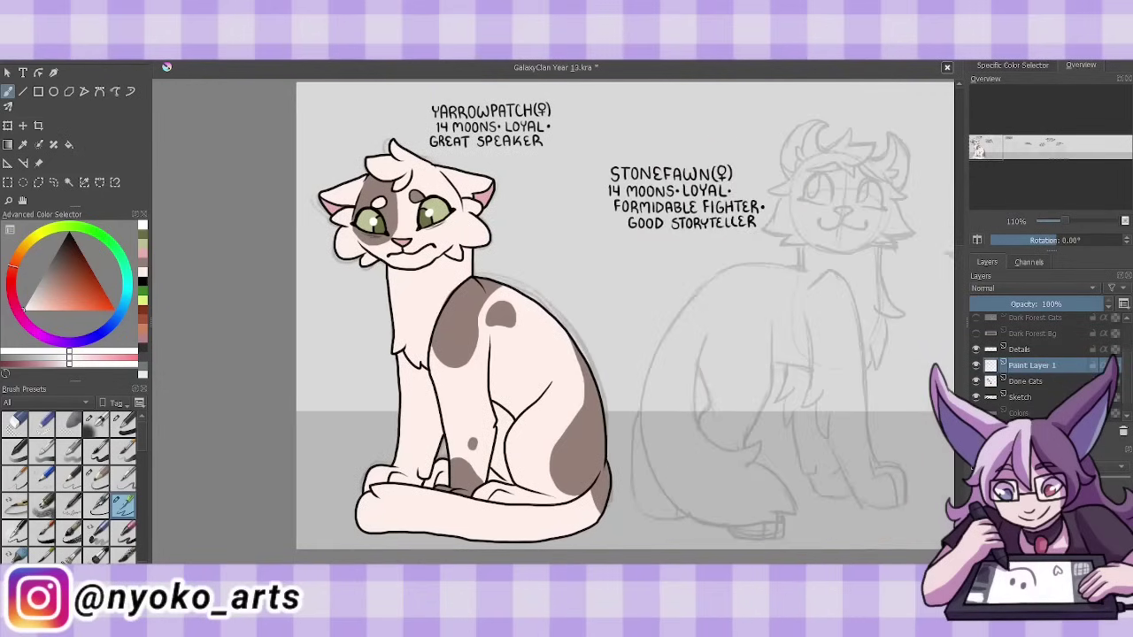
key(d)
mouse_move(885, 174)
mouse_down()
mouse_move(905, 203)
mouse_move(889, 250)
mouse_move(780, 245)
mouse_move(761, 232)
mouse_move(803, 165)
mouse_move(873, 142)
mouse_move(863, 177)
mouse_move(909, 142)
mouse_move(912, 187)
mouse_move(895, 182)
mouse_up()
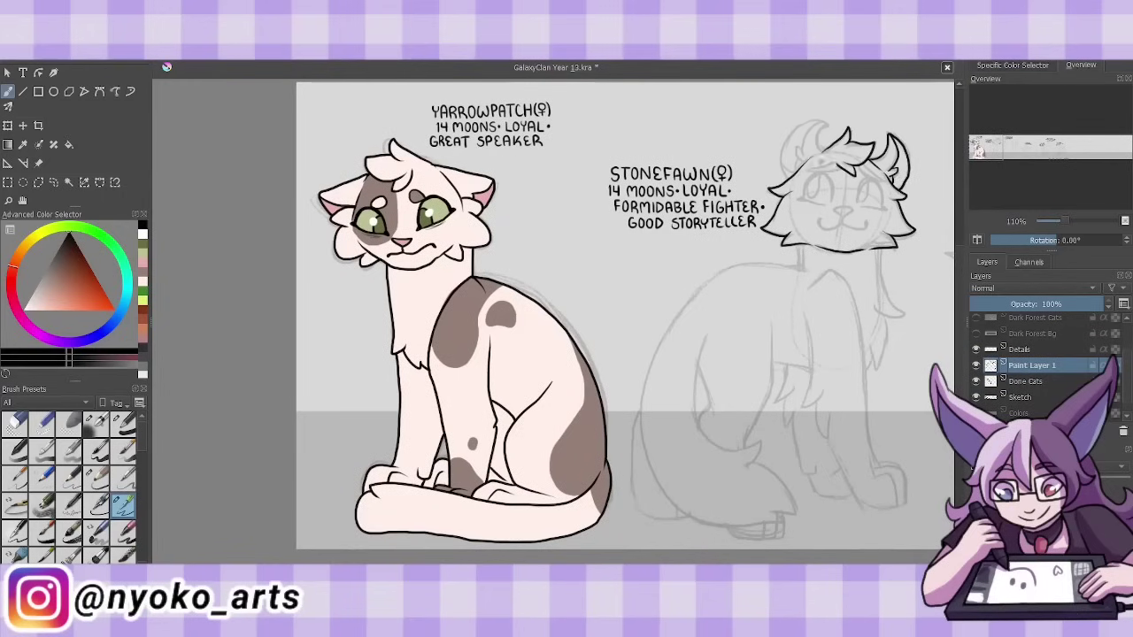
drag(825, 148, 779, 177)
mouse_move(827, 122)
mouse_down()
mouse_move(782, 175)
mouse_move(889, 181)
mouse_move(859, 209)
mouse_move(879, 206)
mouse_up()
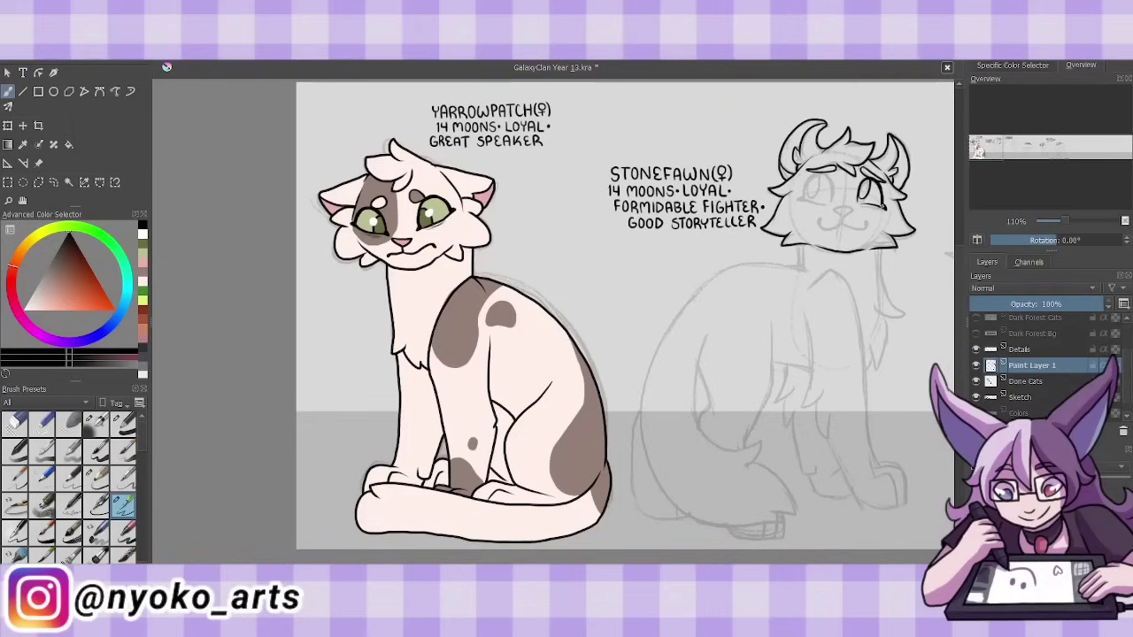
- Ink Stonefawn's brow, remaining eye, nose and smiling mouth over the sketch
drag(832, 175, 800, 199)
mouse_move(807, 182)
mouse_down()
mouse_move(802, 200)
mouse_move(821, 186)
mouse_up()
mouse_move(816, 177)
mouse_down()
mouse_move(814, 197)
mouse_move(846, 223)
mouse_move(818, 218)
mouse_move(869, 221)
mouse_up()
- Ink Stonefawn's shoulder, near front leg and paw, plus the chest fluff and neck lines
drag(809, 301, 881, 466)
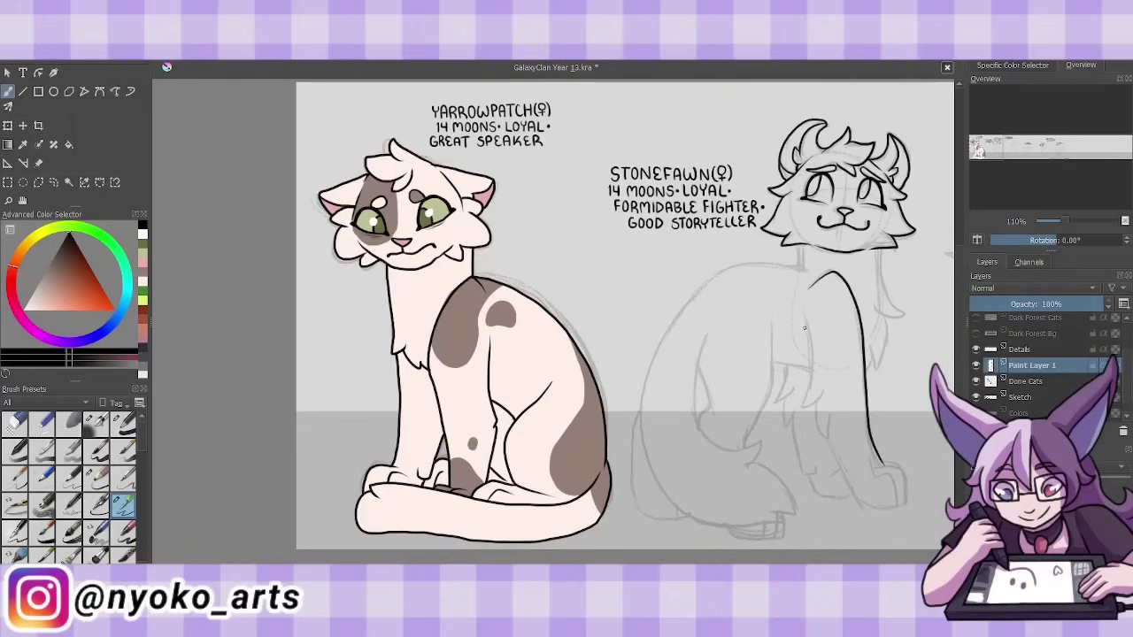
mouse_move(803, 327)
mouse_down()
mouse_move(818, 413)
mouse_move(910, 506)
mouse_up()
mouse_move(865, 376)
mouse_down()
mouse_move(905, 269)
mouse_move(889, 324)
mouse_up()
drag(882, 246, 906, 317)
drag(802, 246, 804, 269)
- Ink Stonefawn's bushy tail, belly, far front leg, back line and hind paws
mouse_move(708, 331)
mouse_down()
mouse_move(699, 355)
mouse_move(758, 466)
mouse_up()
mouse_move(756, 460)
mouse_down()
mouse_move(794, 512)
mouse_move(644, 390)
mouse_move(710, 287)
mouse_up()
mouse_move(706, 370)
mouse_down()
mouse_move(701, 389)
mouse_move(718, 416)
mouse_move(767, 446)
mouse_up()
mouse_move(770, 404)
mouse_down()
mouse_move(775, 363)
mouse_move(816, 372)
mouse_up()
mouse_move(779, 365)
mouse_down()
mouse_move(815, 460)
mouse_move(855, 499)
mouse_up()
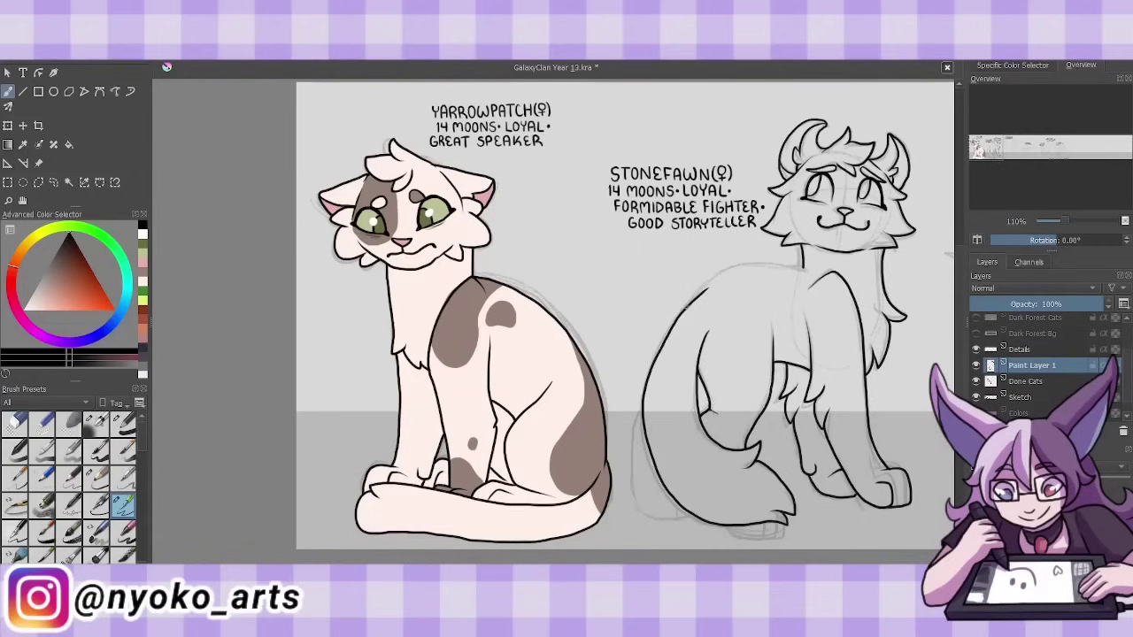
drag(685, 305, 802, 264)
mouse_move(634, 413)
mouse_down()
mouse_move(689, 521)
mouse_move(779, 534)
mouse_up()
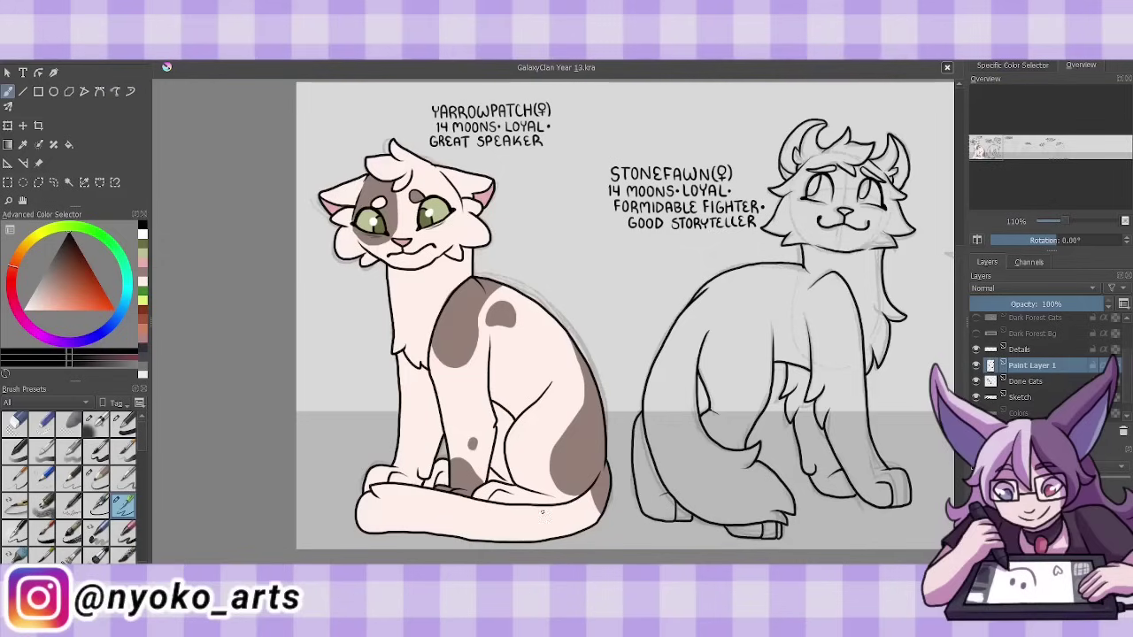
- Fill Stonefawn's silhouette with cream and paint the rump patch, tail and ears dark grey on a separate layer
key(BackSpace)
click(124, 505)
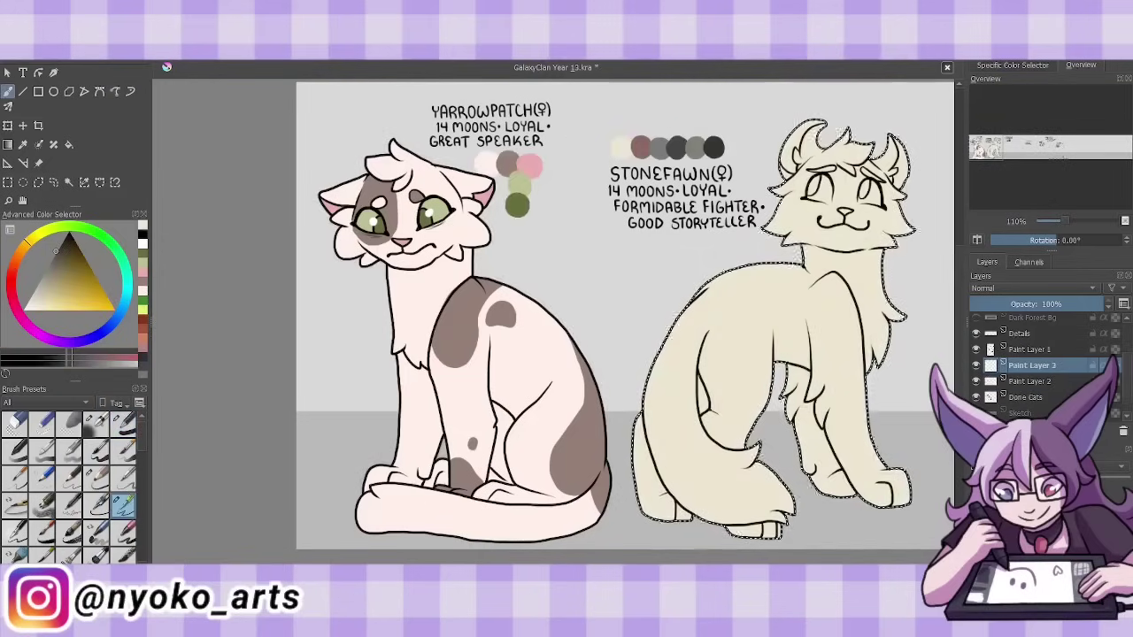
key(Insert)
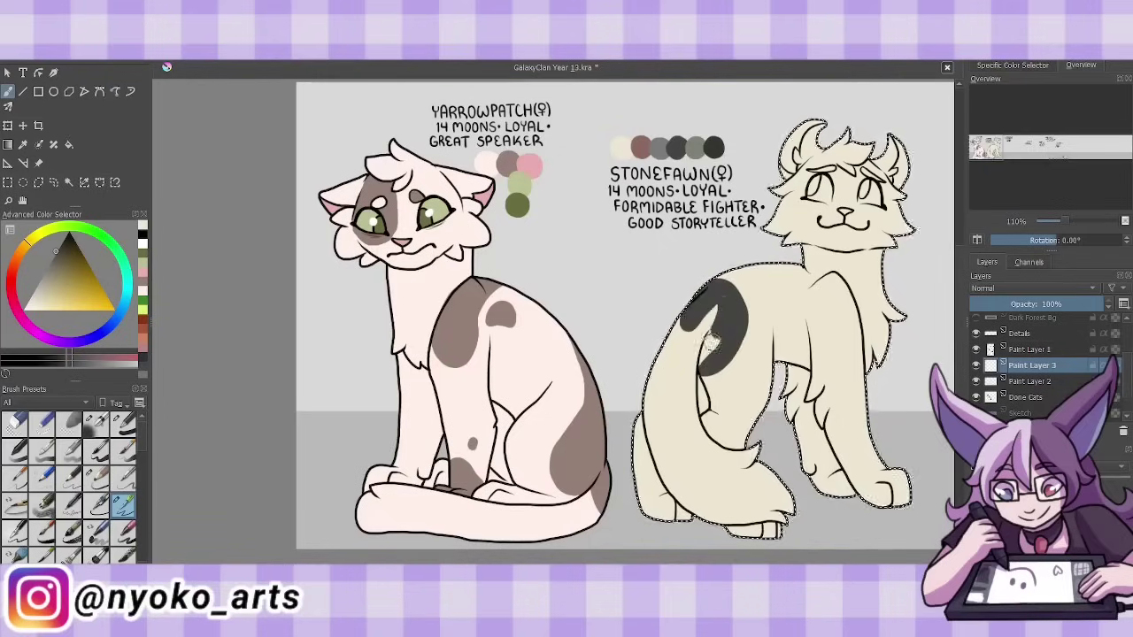
mouse_move(711, 341)
mouse_down()
mouse_move(726, 288)
mouse_move(709, 364)
mouse_move(691, 362)
mouse_move(691, 401)
mouse_up()
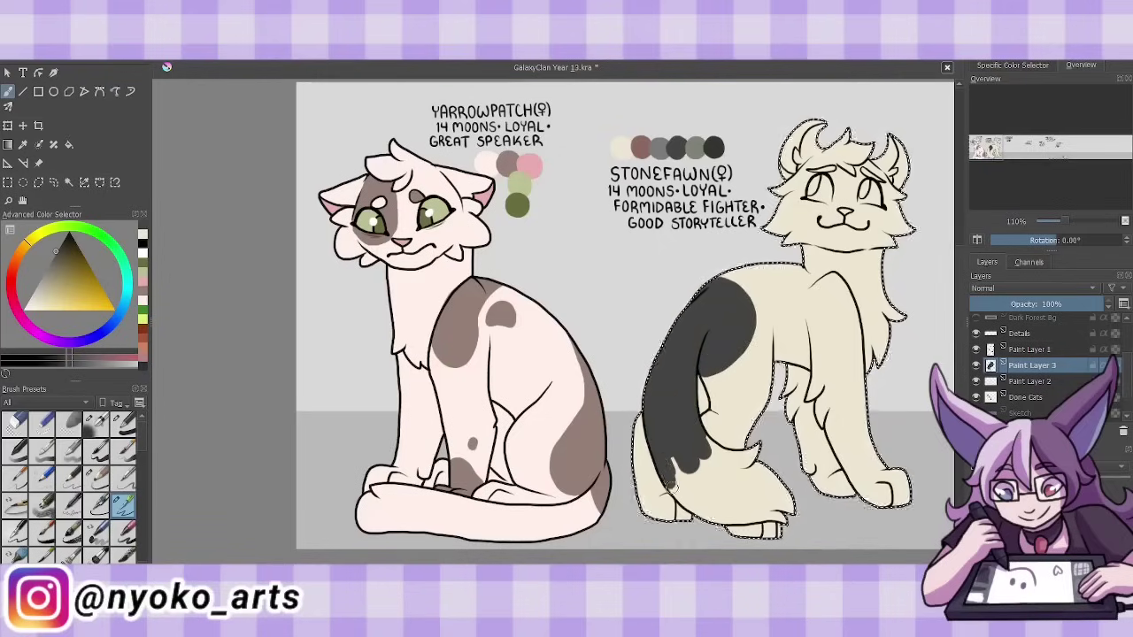
mouse_move(670, 485)
mouse_down()
mouse_move(727, 513)
mouse_move(703, 439)
mouse_move(745, 448)
mouse_move(763, 470)
mouse_move(727, 519)
mouse_move(760, 515)
mouse_up()
drag(814, 152, 799, 175)
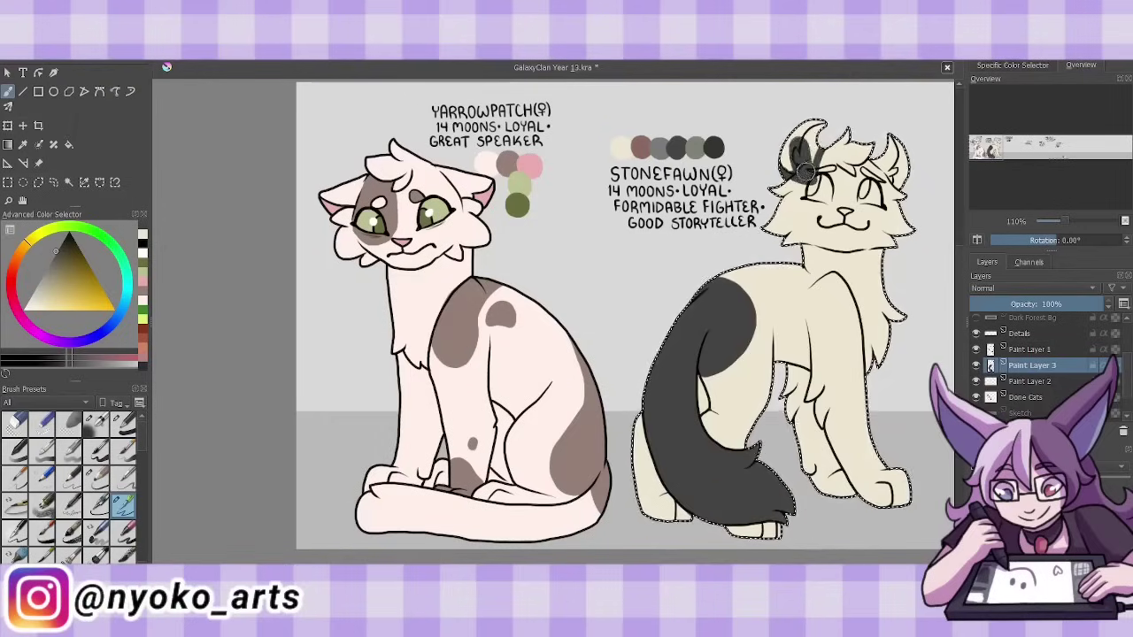
drag(894, 142, 885, 172)
- Paint lighter grey markings over Stonefawn's dark rump and tail on a new layer, and merge it down into Paint Layer 3
key(Insert)
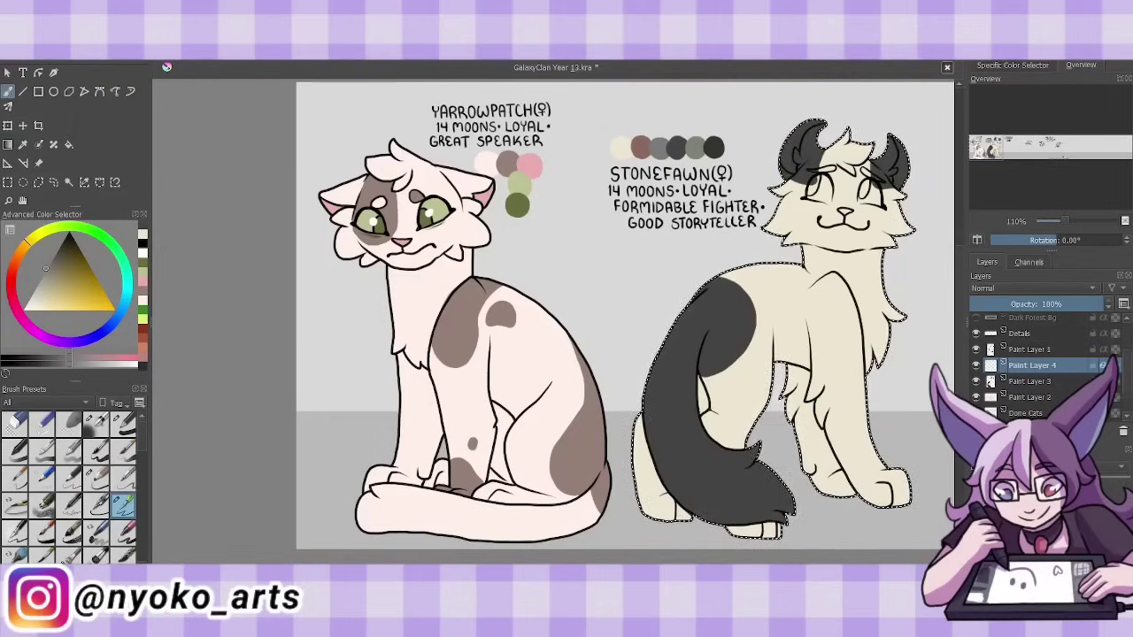
mouse_move(710, 329)
mouse_down()
mouse_move(773, 305)
mouse_move(732, 345)
mouse_up()
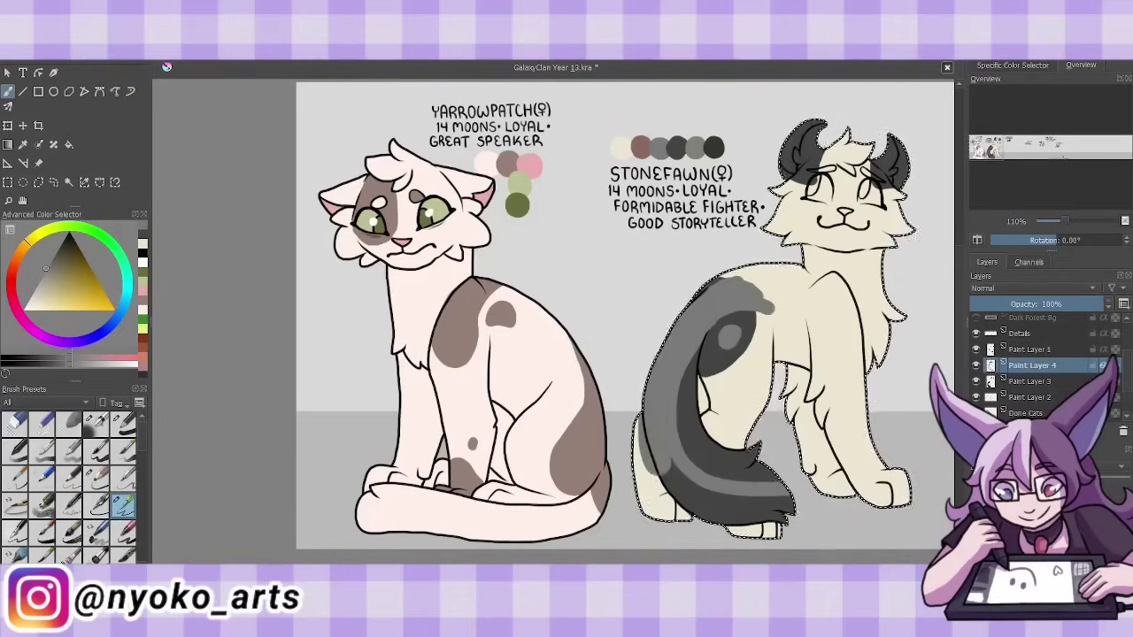
drag(681, 495, 779, 482)
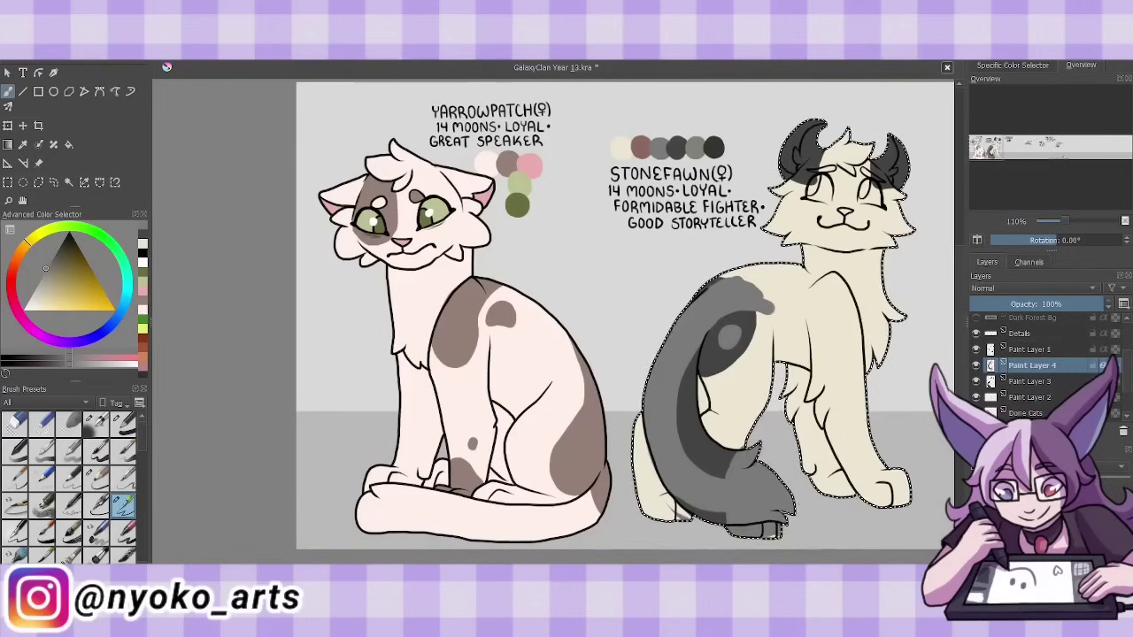
key(shift+Delete)
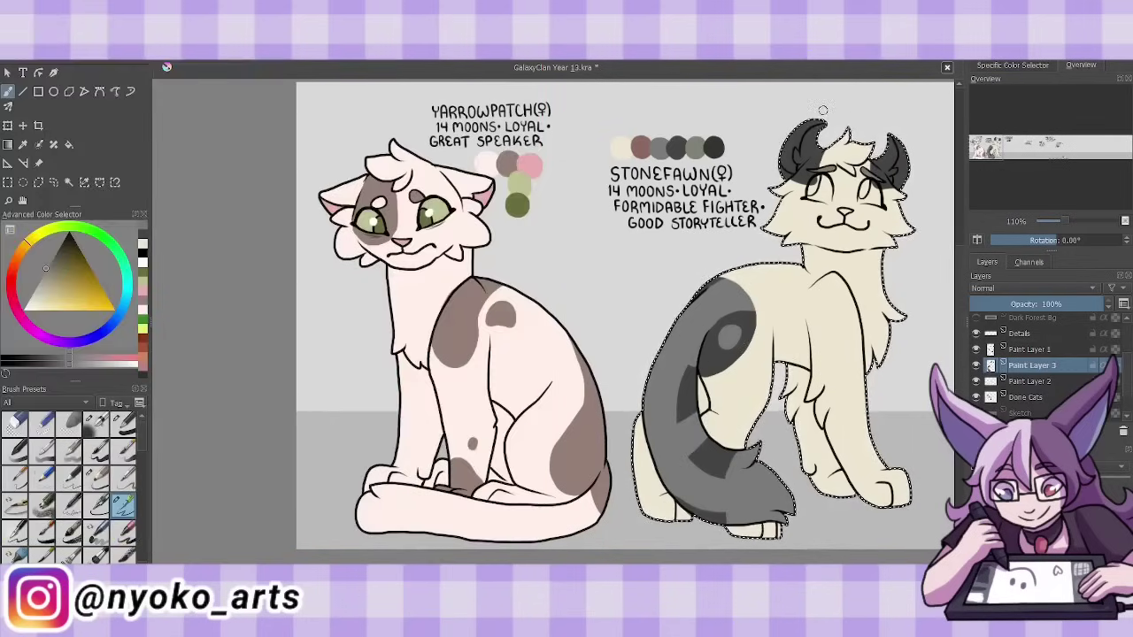
- Colour Stonefawn's inner ears reddish brown and the eyes grey-green with darker pupils
key(b)
drag(797, 131, 803, 136)
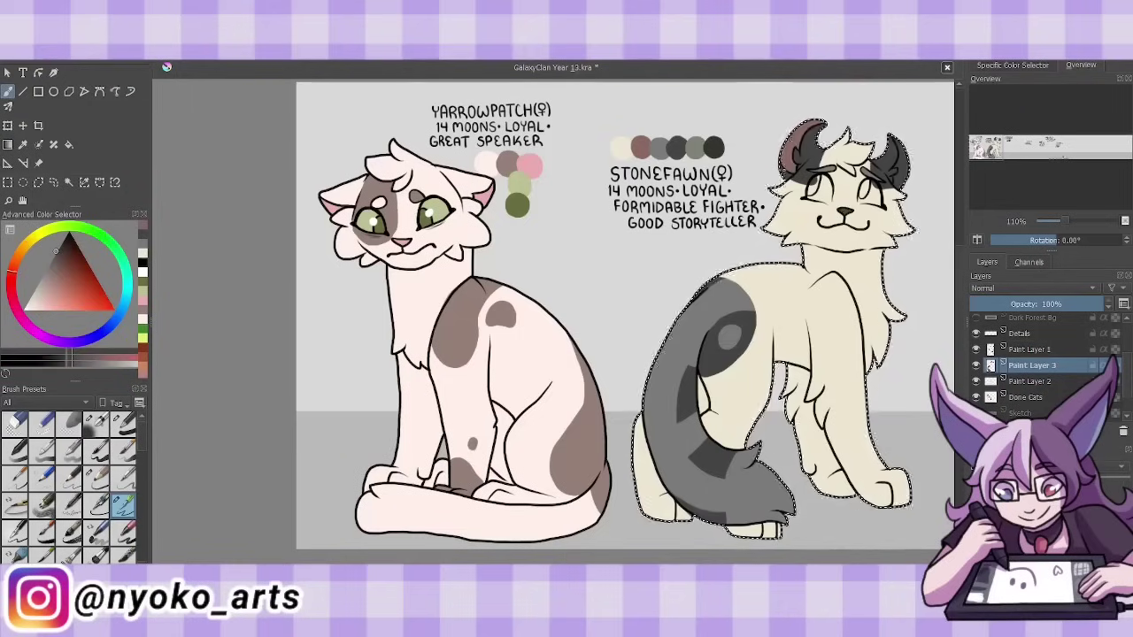
drag(890, 162, 894, 166)
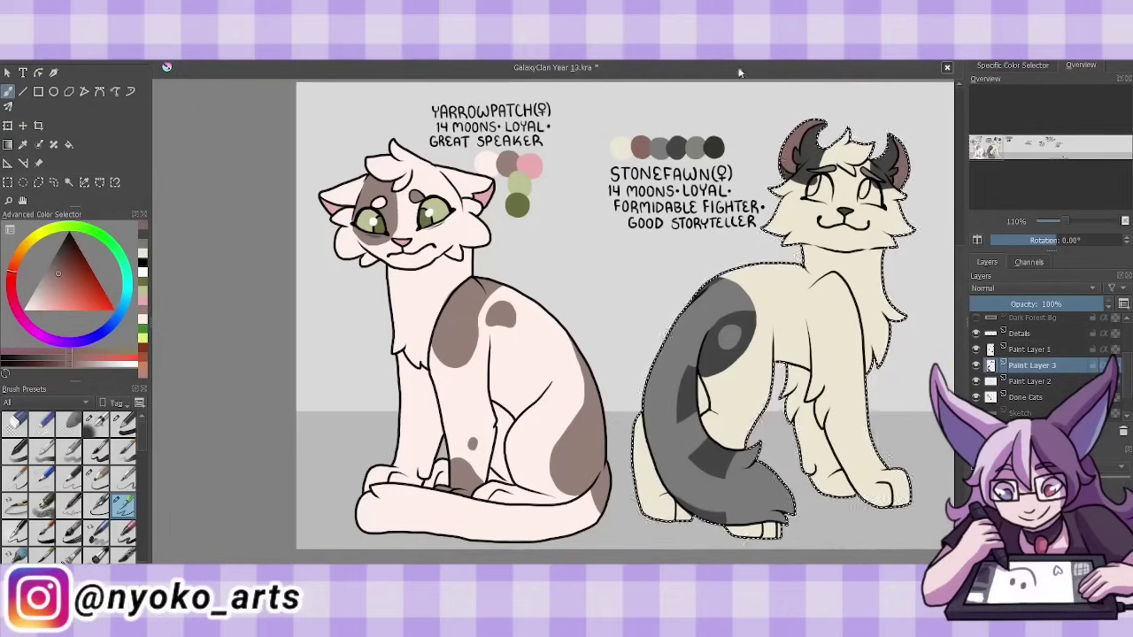
ctrl+click(912, 231)
drag(869, 188, 875, 193)
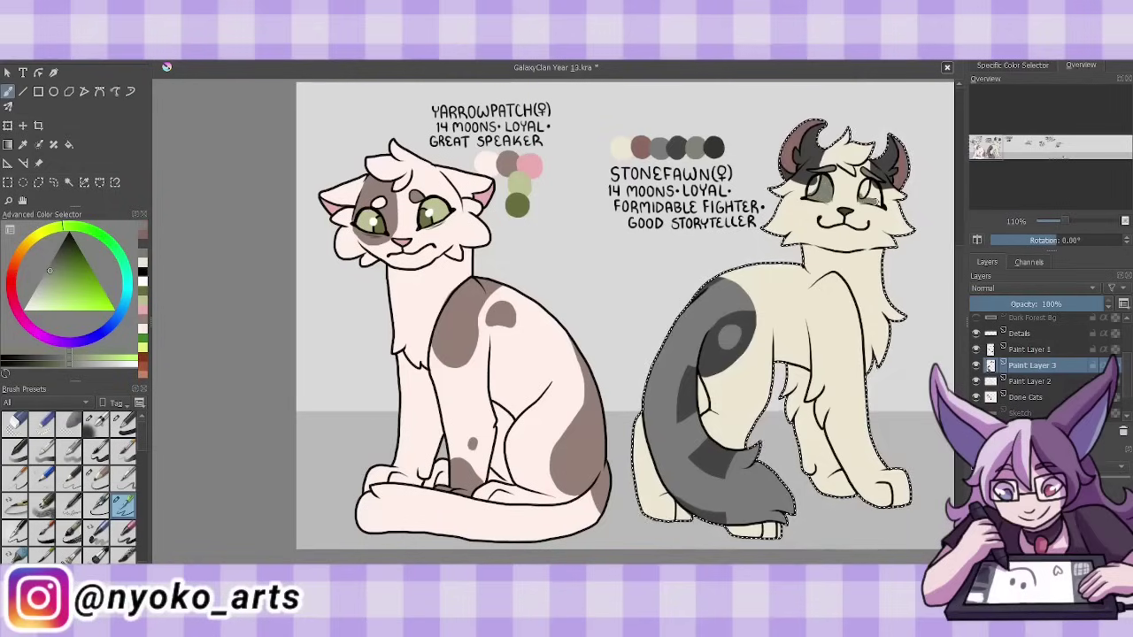
ctrl+click(912, 232)
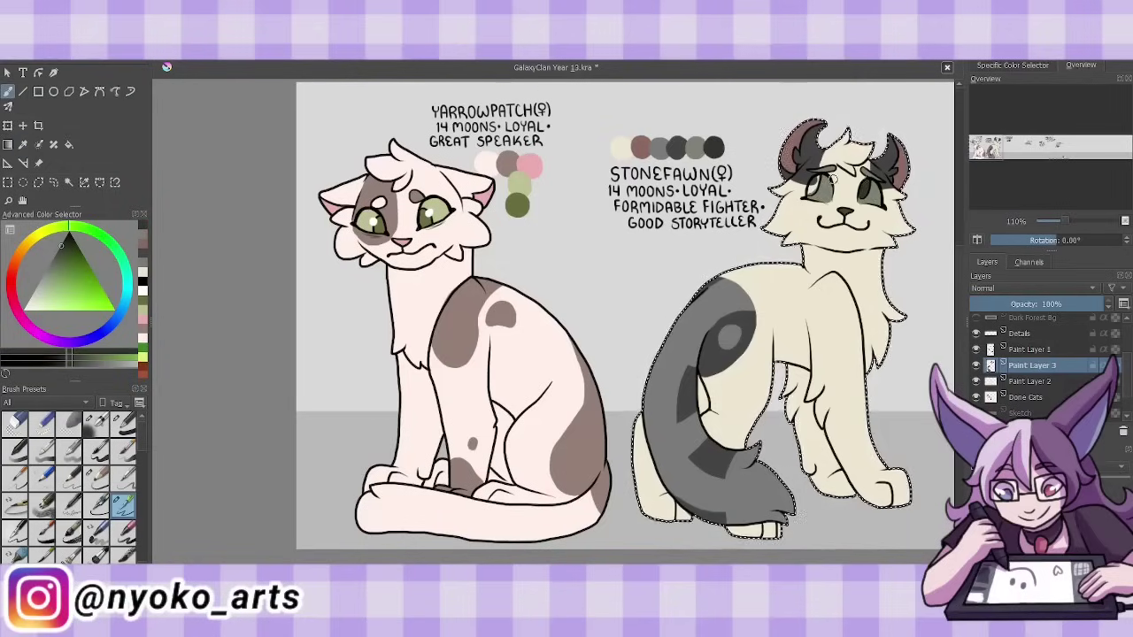
- Clear the selection, hide the Colors layer, merge Stonefawn's paint layers down into Done Cats and save the file
key(ctrl+shift+a)
scroll(1026, 372, down, 1)
click(976, 400)
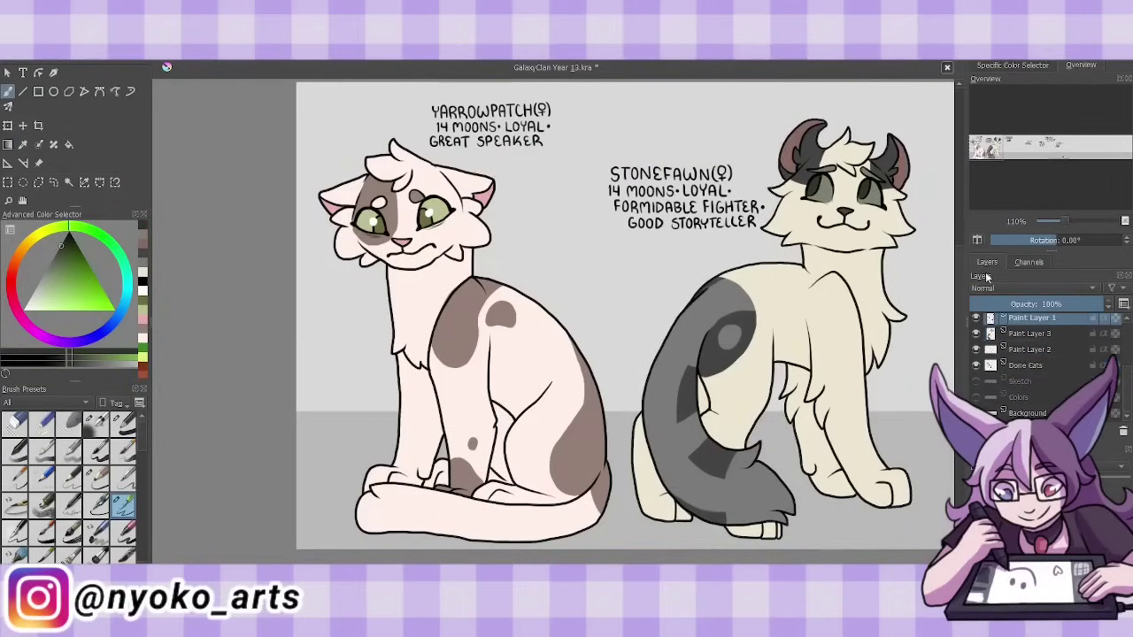
click(1031, 320)
key(ctrl+e)
key(ctrl+e)
key(ctrl+e)
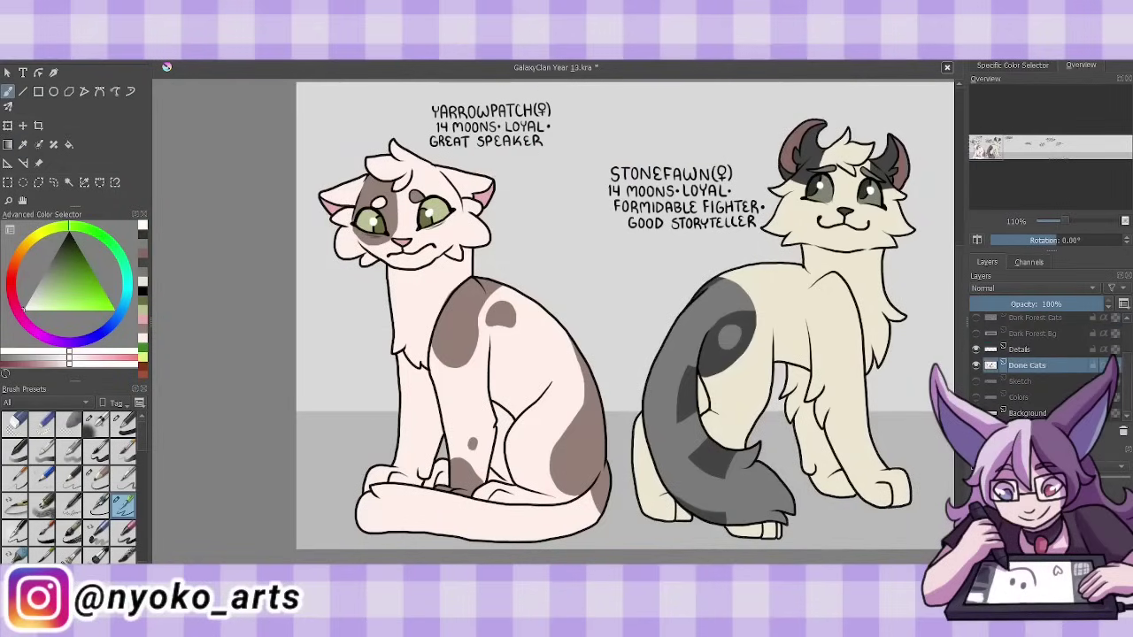
key(ctrl+s)
- Show the sketch and, on a new paint layer, ink Condorpaw's forelock, head outline, near ear, cheek fluff and chin
key(Insert)
click(975, 381)
drag(708, 310, 350, 310)
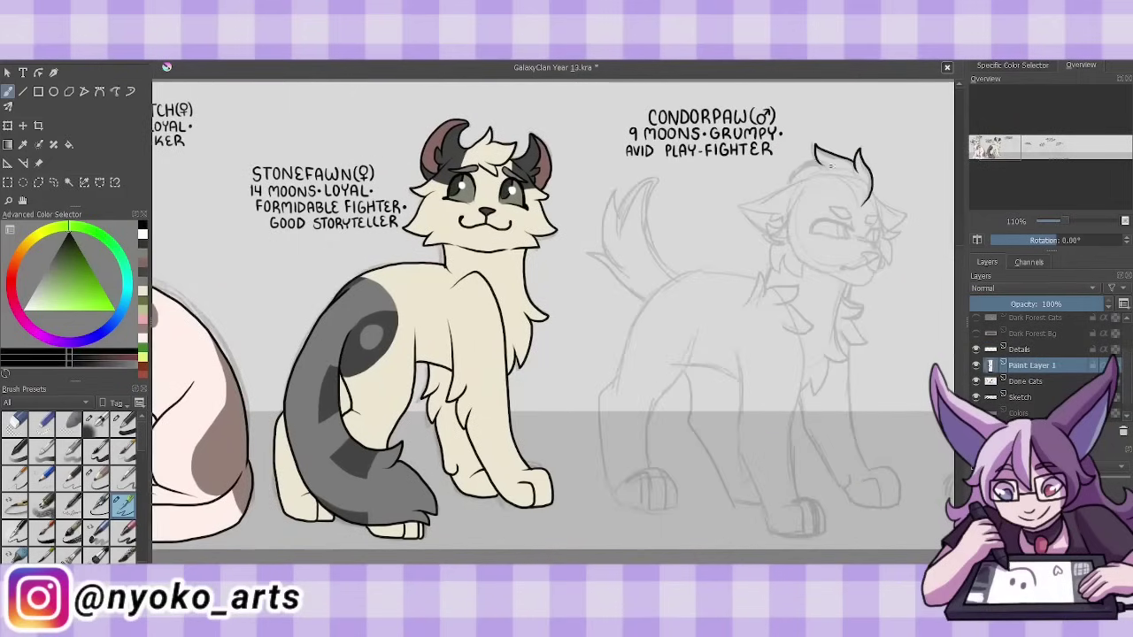
mouse_move(832, 168)
mouse_down()
mouse_move(748, 208)
mouse_move(786, 241)
mouse_up()
drag(751, 205, 784, 221)
mouse_move(768, 217)
mouse_down()
mouse_move(788, 270)
mouse_move(807, 273)
mouse_up()
drag(823, 269, 876, 285)
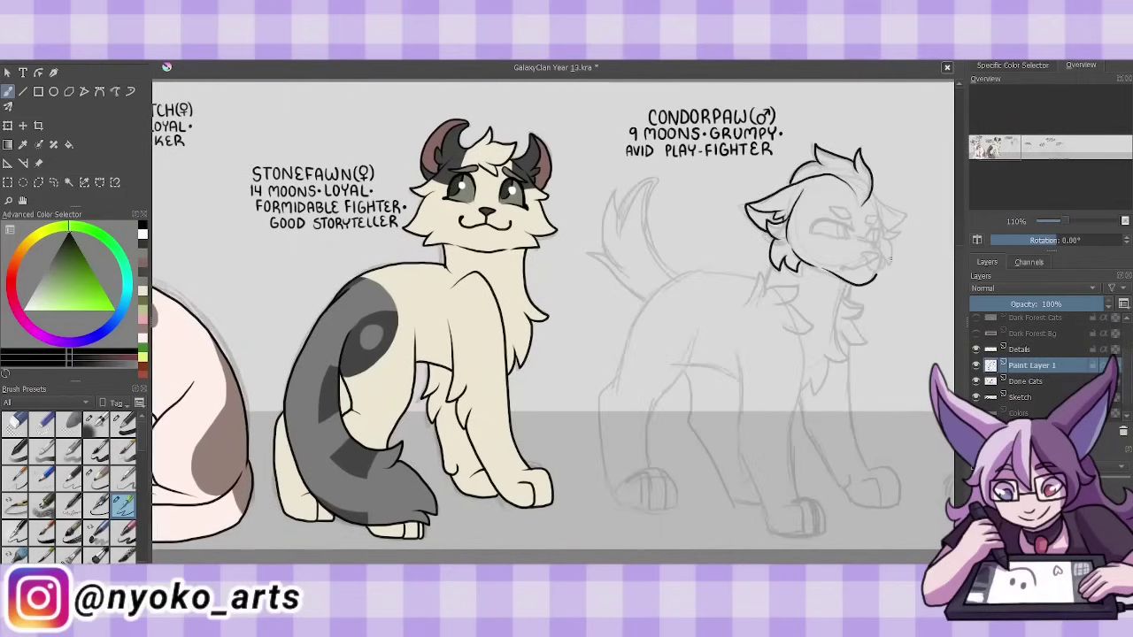
- Ink Condorpaw's muzzle, nose, mouth and far cheek, plus the narrowed eyes and brows
drag(864, 237, 879, 274)
drag(862, 251, 881, 265)
mouse_move(874, 201)
mouse_down()
mouse_move(904, 231)
mouse_move(895, 266)
mouse_up()
mouse_move(811, 223)
mouse_down()
mouse_move(855, 222)
mouse_move(848, 237)
mouse_up()
mouse_move(840, 225)
mouse_down()
mouse_move(841, 236)
mouse_move(866, 238)
mouse_up()
drag(830, 221, 852, 207)
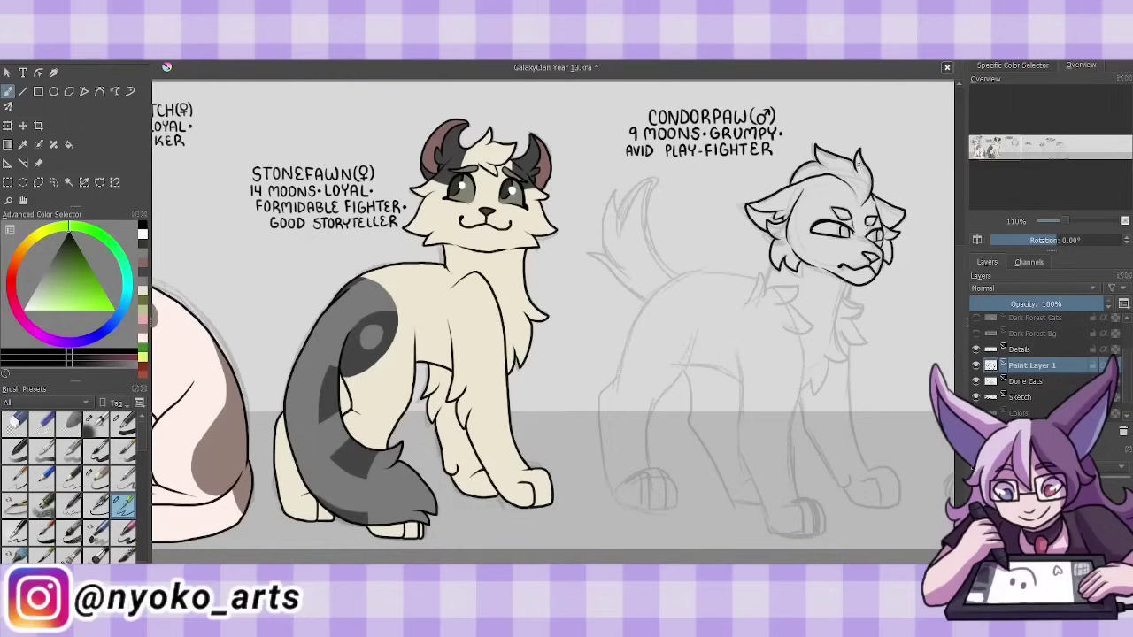
- Ink Condorpaw's shoulder and chest fluff and the far front leg with its paw
mouse_move(848, 282)
mouse_down()
mouse_move(801, 395)
mouse_move(761, 335)
mouse_up()
drag(745, 265, 772, 308)
mouse_move(839, 296)
mouse_down()
mouse_move(862, 347)
mouse_move(802, 395)
mouse_up()
drag(848, 347, 865, 473)
mouse_move(802, 394)
mouse_down()
mouse_move(846, 498)
mouse_move(897, 508)
mouse_up()
- Ink Condorpaw's near front leg and paw, the back line and the rear edge of the hind leg
mouse_move(740, 344)
mouse_down()
mouse_move(735, 448)
mouse_move(797, 535)
mouse_up()
drag(797, 522, 828, 531)
mouse_move(759, 273)
mouse_down()
mouse_move(664, 285)
mouse_move(604, 400)
mouse_up()
drag(603, 400, 619, 510)
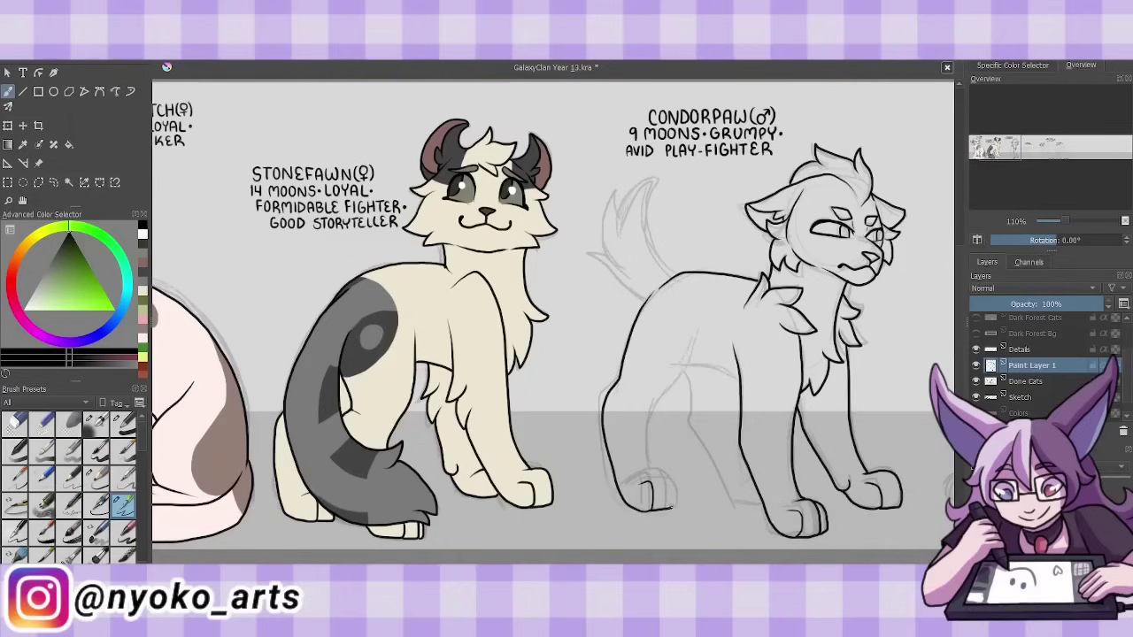
- Ink the toes of Condorpaw's near hind paw, the belly line with the inner hind leg, and the far hind leg
drag(654, 476, 678, 508)
drag(742, 329, 651, 473)
drag(697, 398, 712, 451)
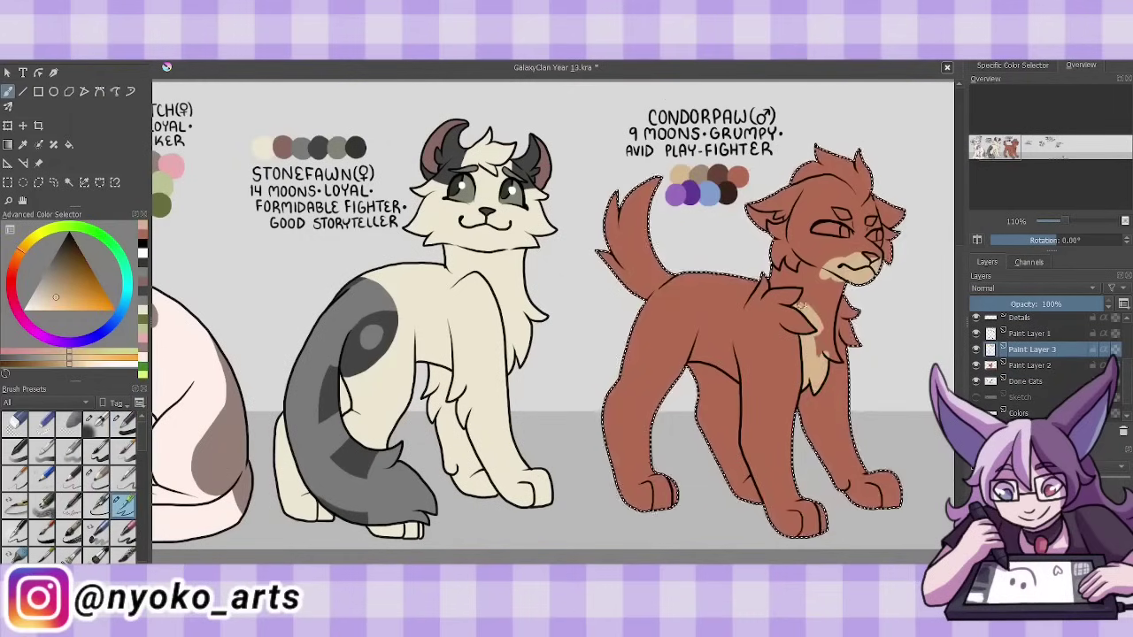
- Paint Condorpaw's tan markings on the face, chest and lower legs, plus the brown stripes across the legs
drag(812, 225, 841, 233)
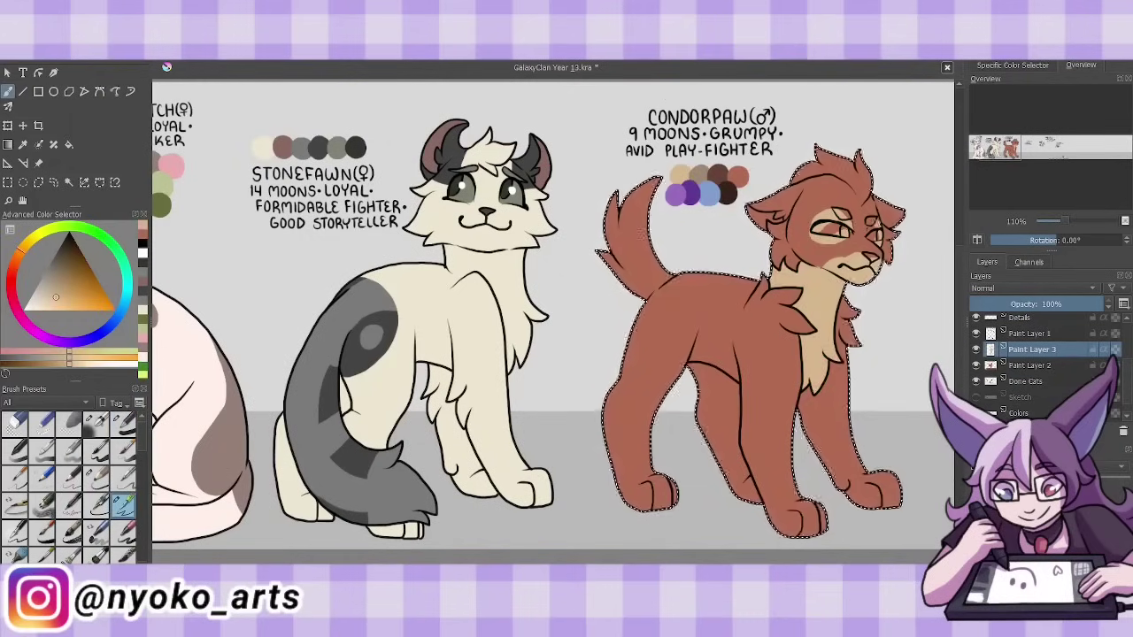
drag(620, 416, 876, 495)
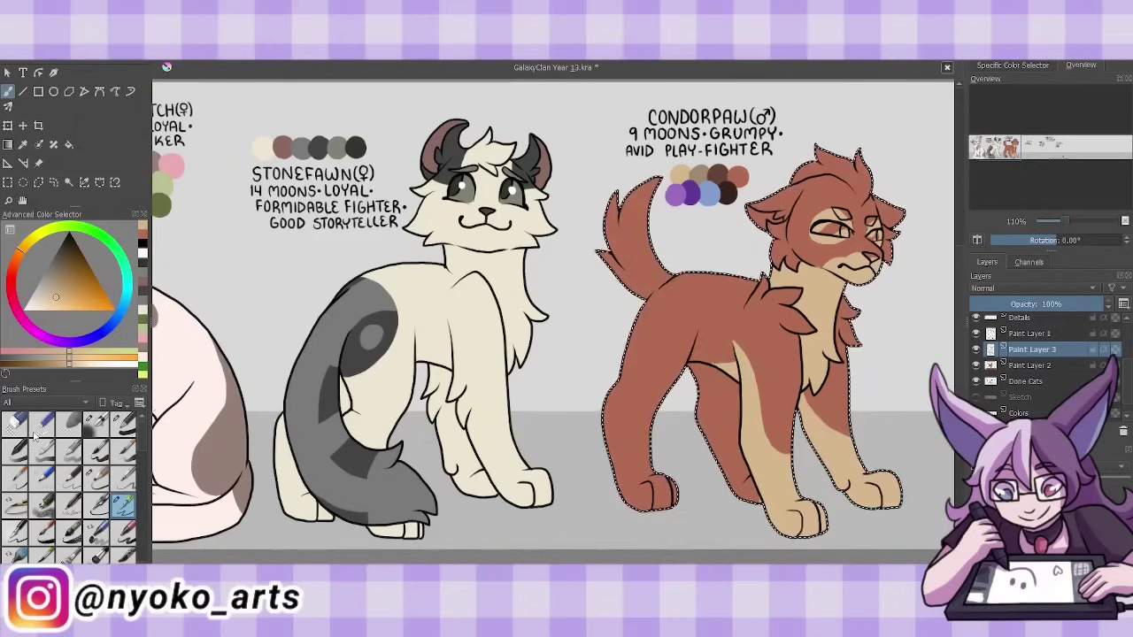
drag(625, 409, 731, 428)
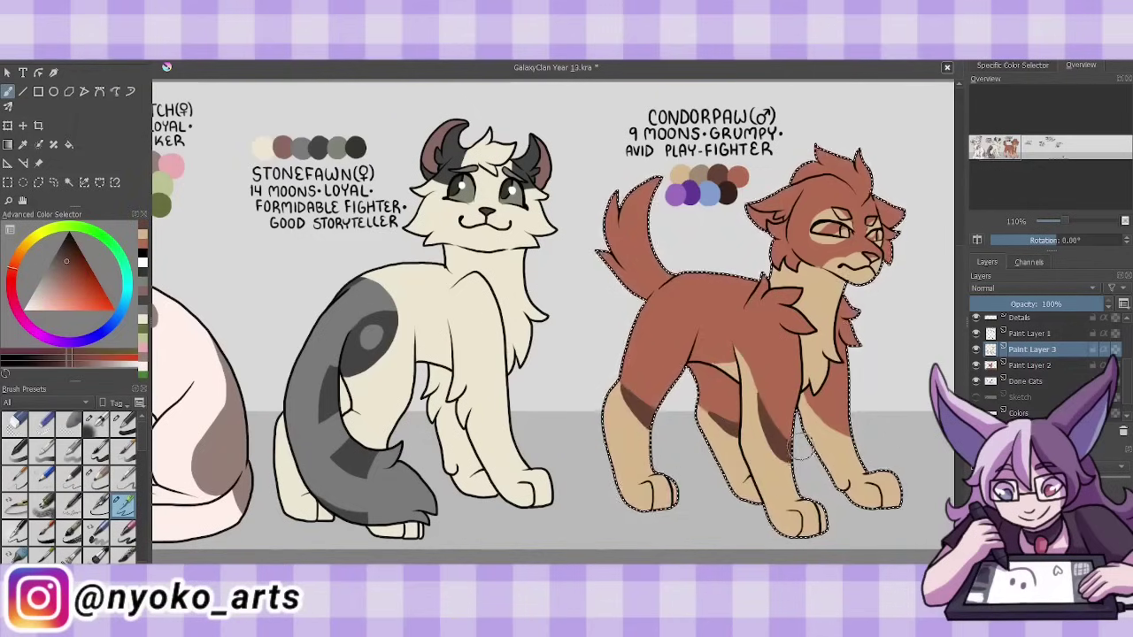
drag(832, 427, 885, 467)
- Paint Condorpaw's dark brown back, shoulder fluff, haunch stripes and tail, with lighter brown inside the stripes and a tan tail band
mouse_move(655, 292)
mouse_down()
mouse_move(762, 282)
mouse_move(801, 305)
mouse_up()
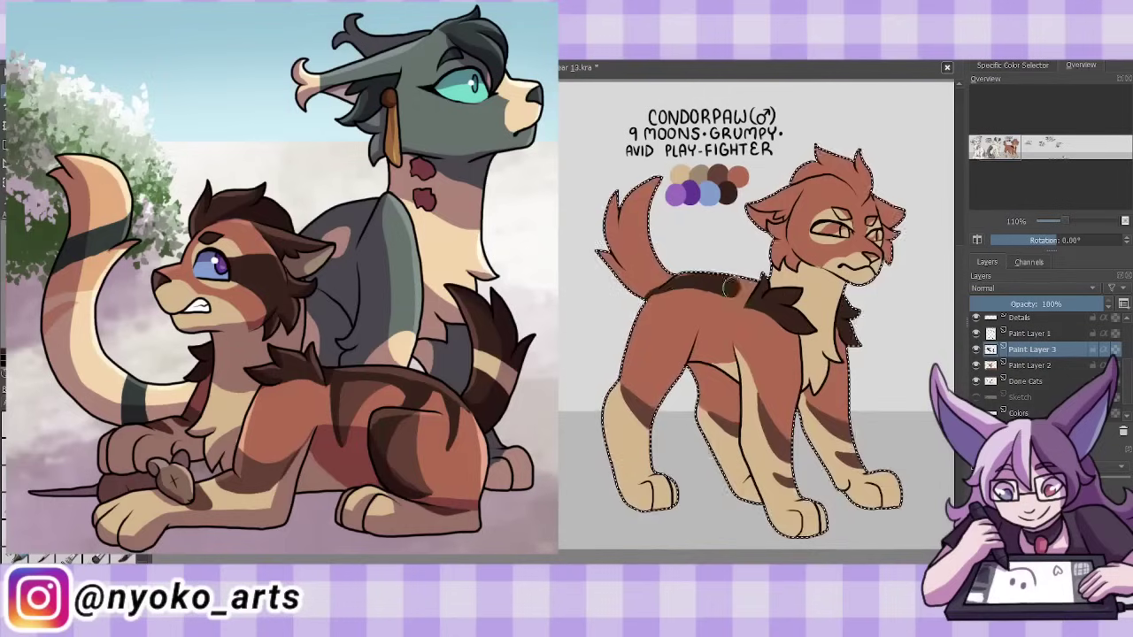
drag(708, 283, 684, 368)
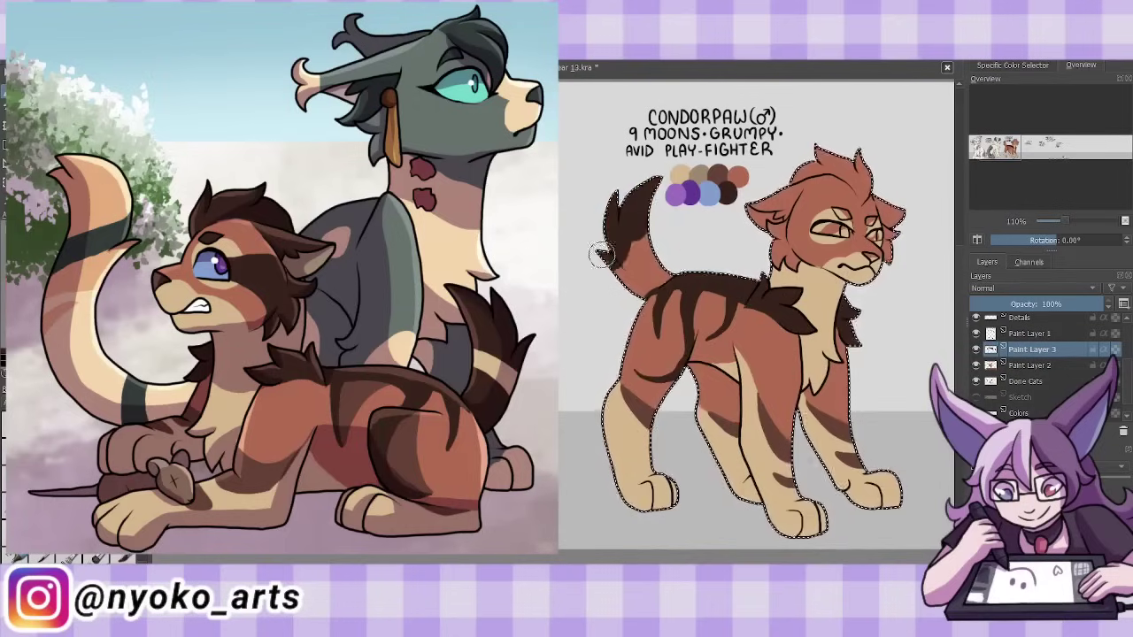
key(Page_Down)
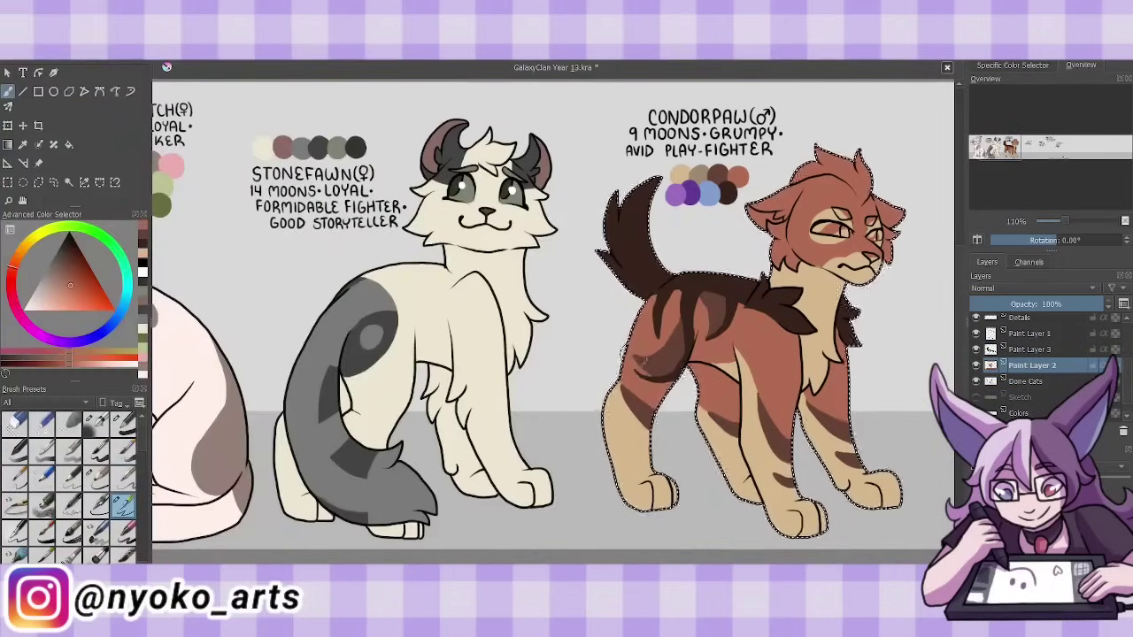
key(Page_Up)
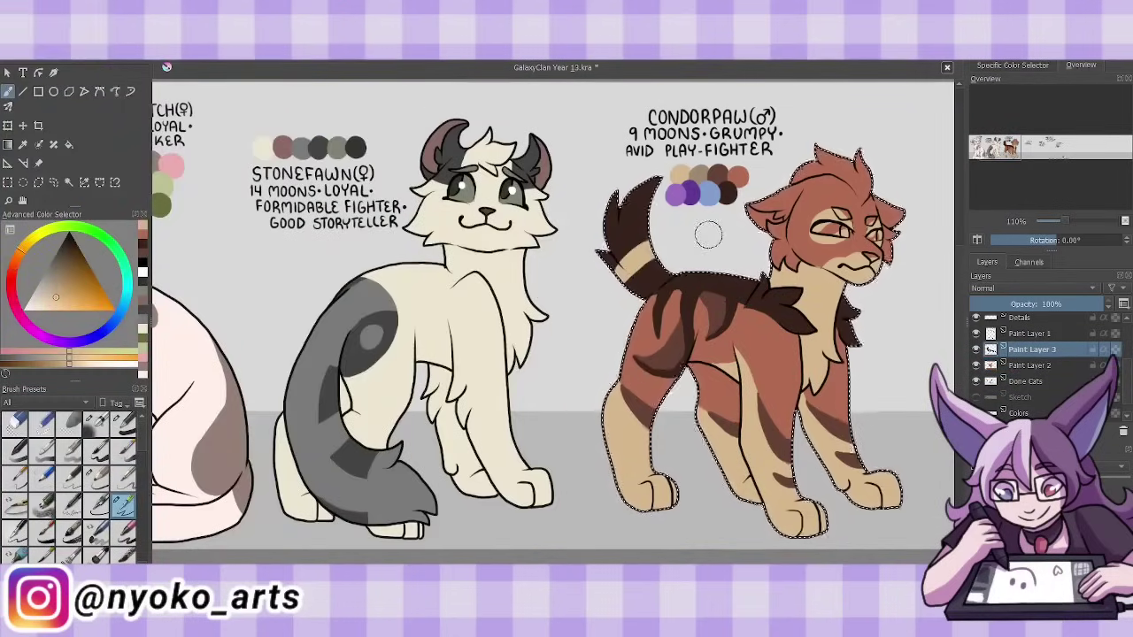
- Paint Condorpaw's dark brown cheek patches, brows, forelock and ears, plus the tan inner ear and light blue irises
ctrl+click(807, 235)
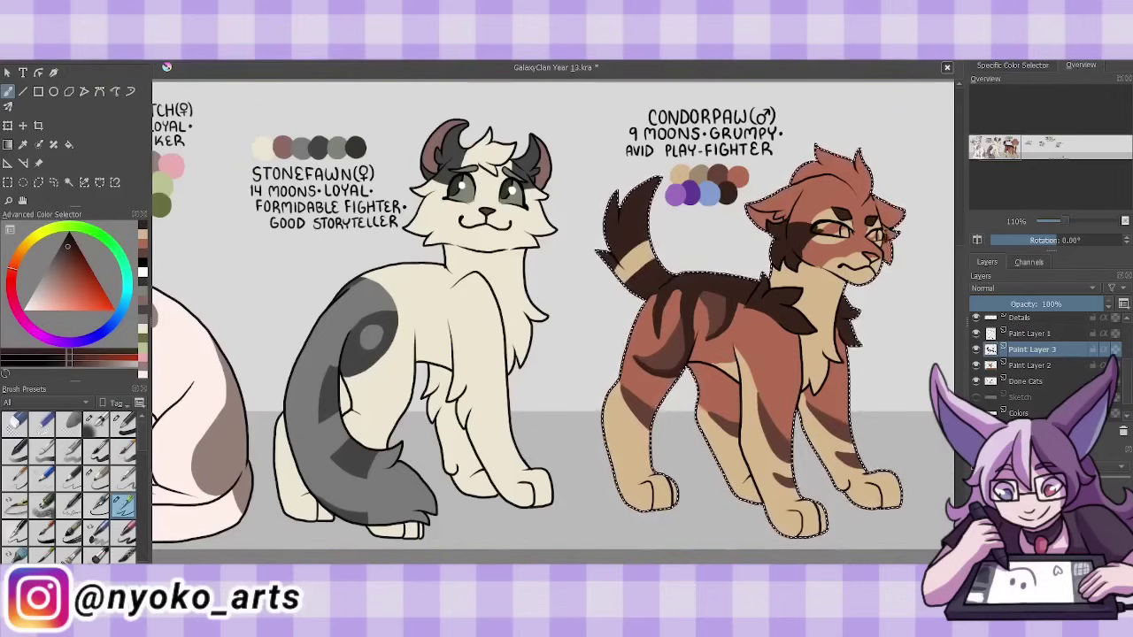
drag(885, 232, 894, 237)
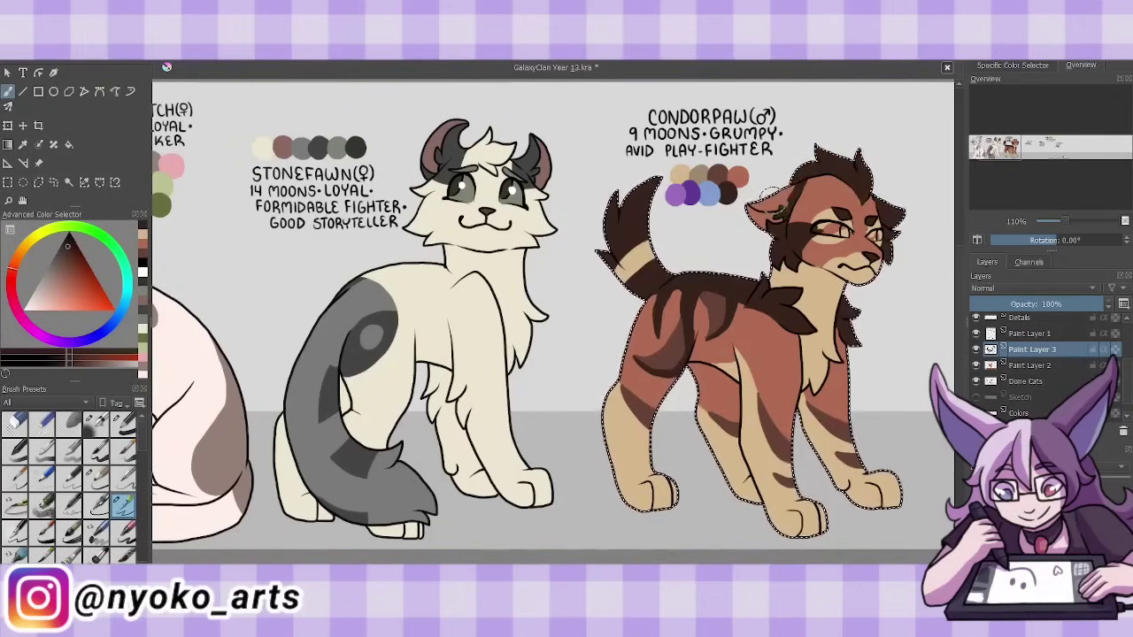
key(shift+Delete)
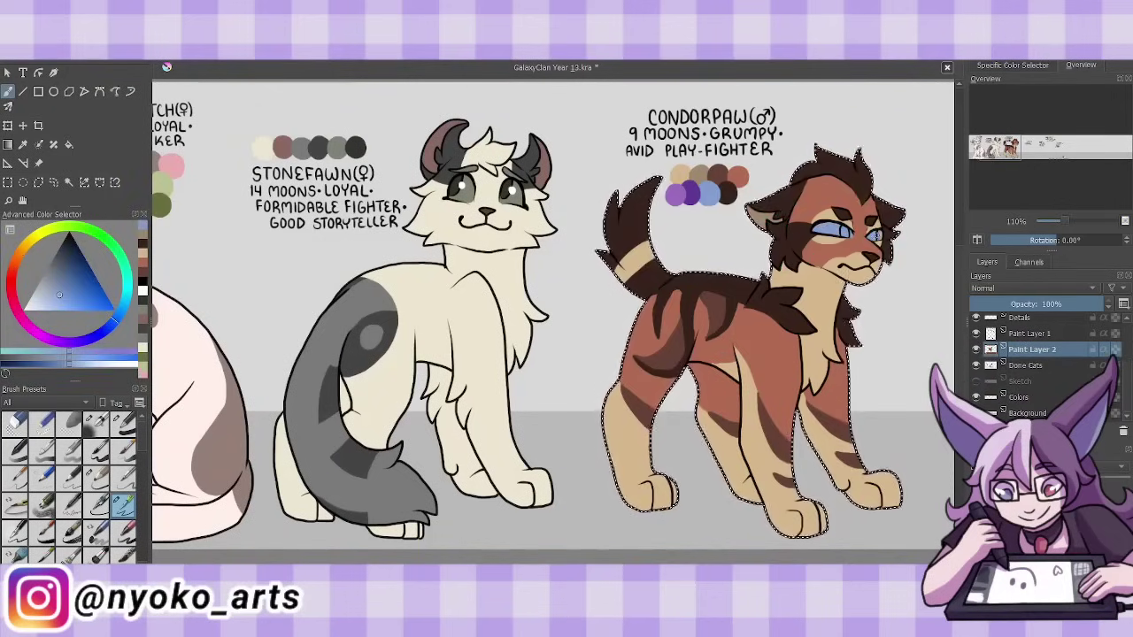
- Finish Condorpaw's purple eyes with white highlights, hide the Colors layer, merge the cat into Done Cats and save
key(ctrl+shift+a)
click(1031, 332)
click(975, 396)
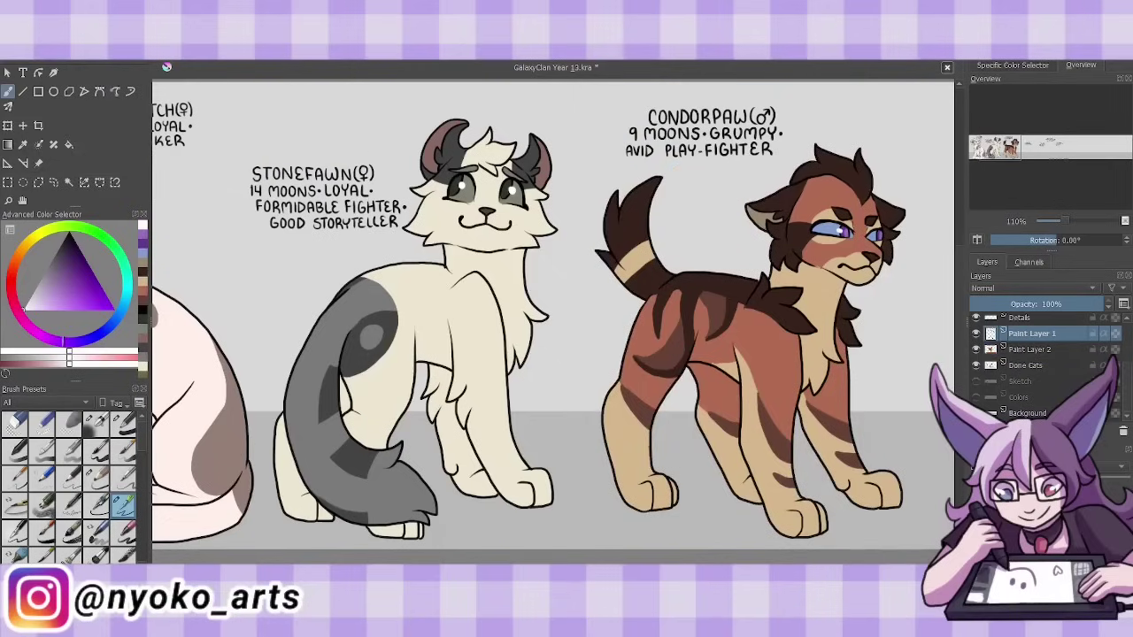
key(ctrl+e)
key(ctrl+e)
key(ctrl+s)
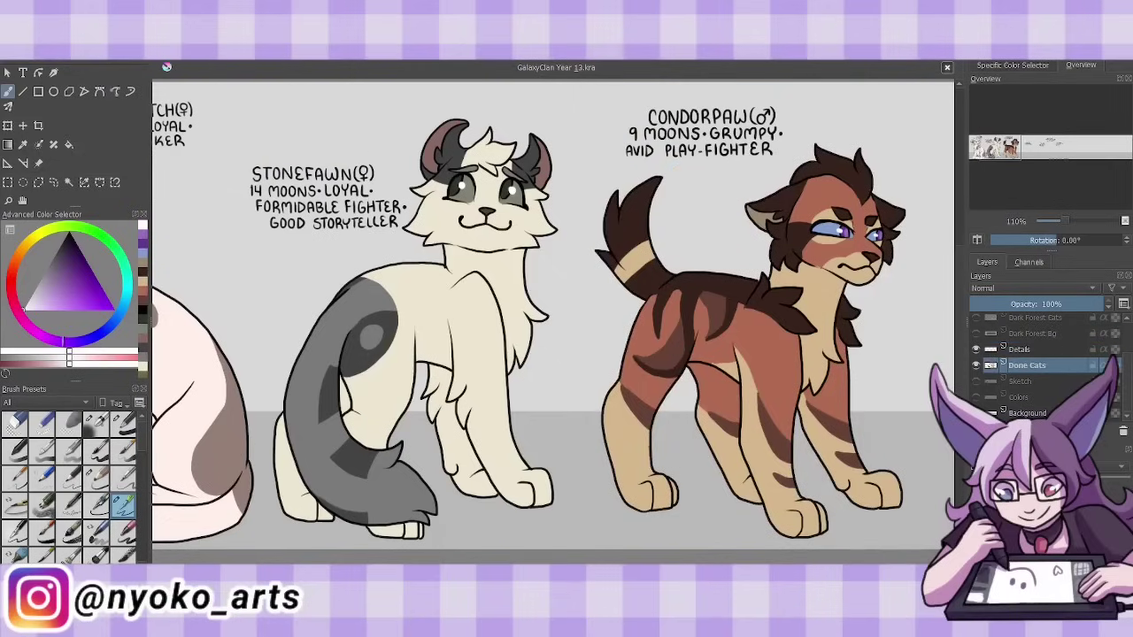
- On a new paint layer, ink Mistlekit's face, forelock and ears, plus the legs, body and tail
key(Insert)
scroll(553, 319, right, 5)
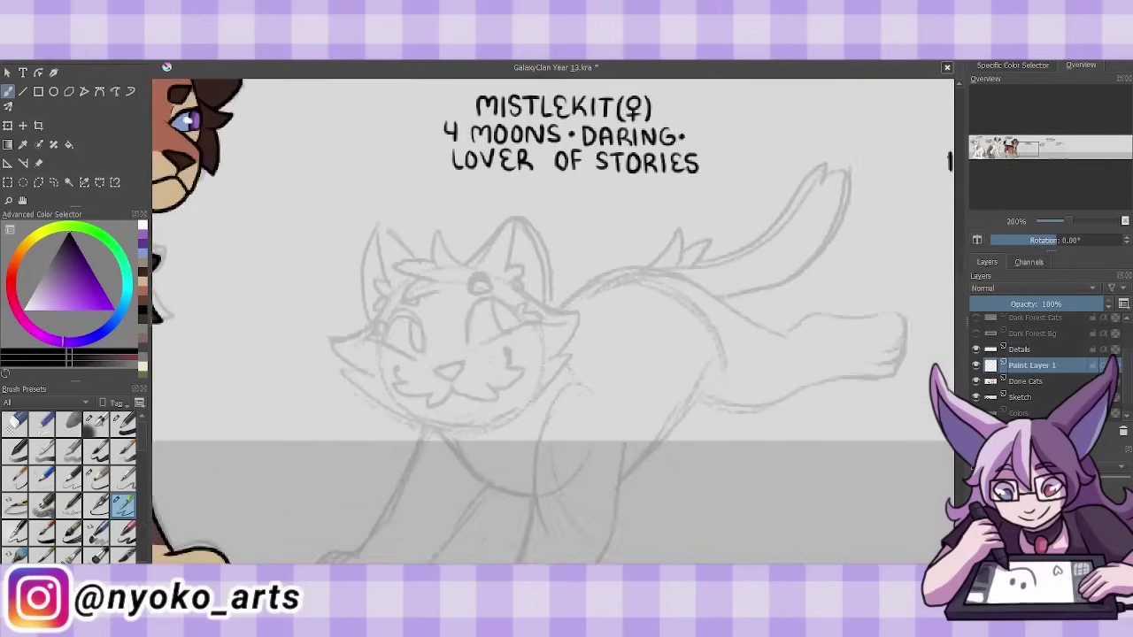
scroll(818, 328, up, 1)
drag(569, 333, 699, 306)
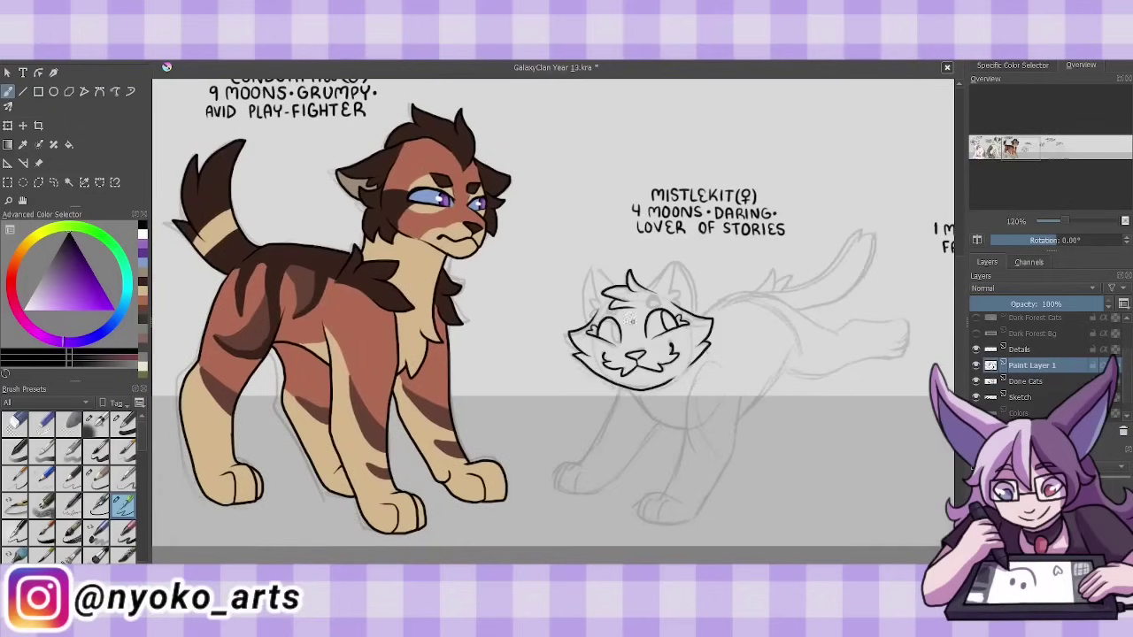
drag(586, 310, 621, 287)
drag(653, 269, 694, 301)
drag(669, 487, 650, 521)
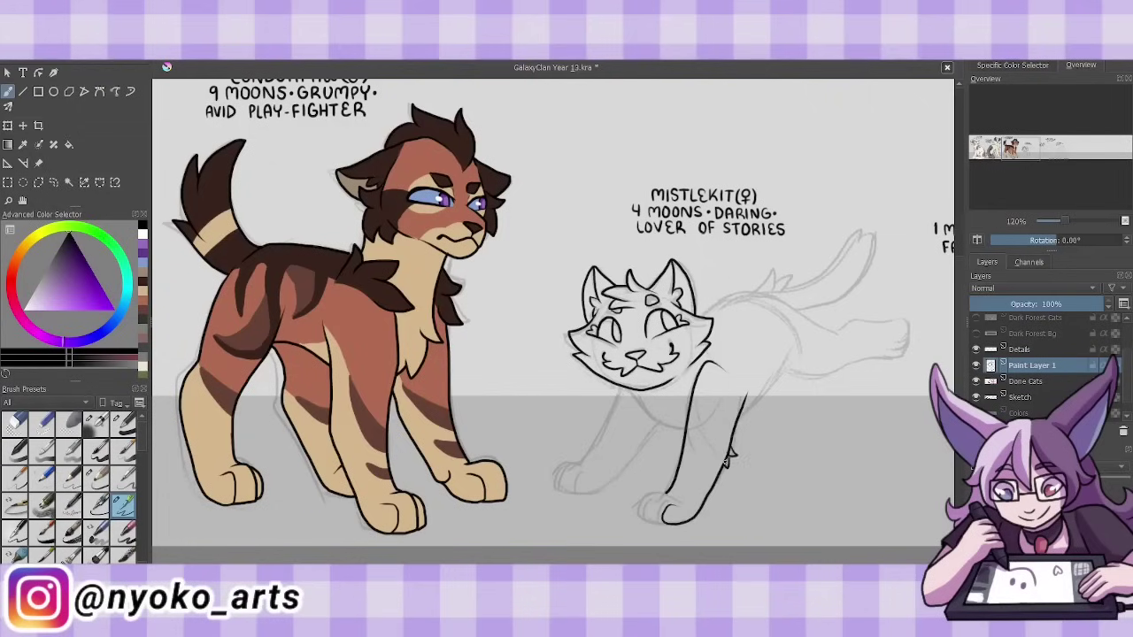
drag(743, 398, 703, 518)
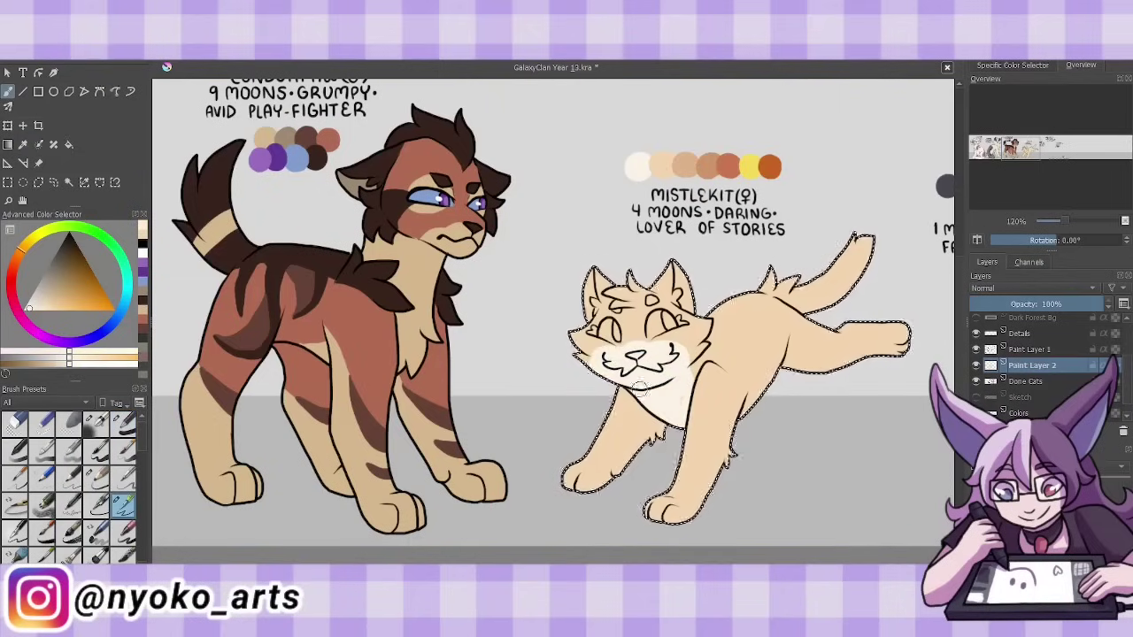
- Paint Mistlekit's markings: white chest and paws, brown swirls, tan back, leg and tail stripes and moustache, merging the swirl layer down
drag(637, 385, 672, 416)
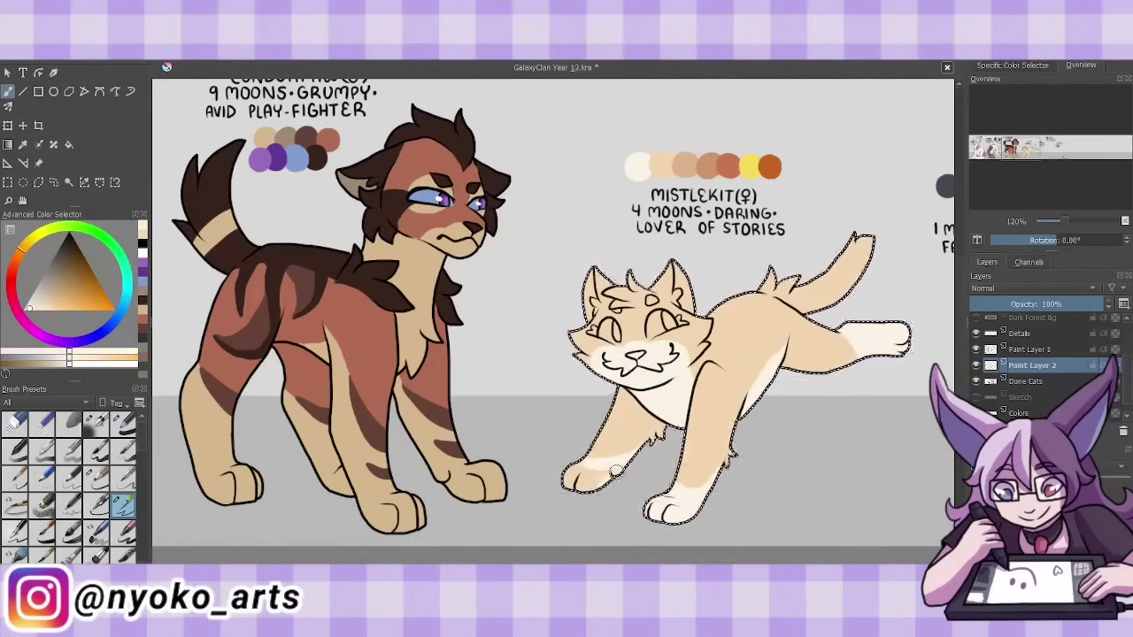
mouse_move(708, 390)
mouse_down()
mouse_move(743, 335)
mouse_move(784, 316)
mouse_move(759, 351)
mouse_up()
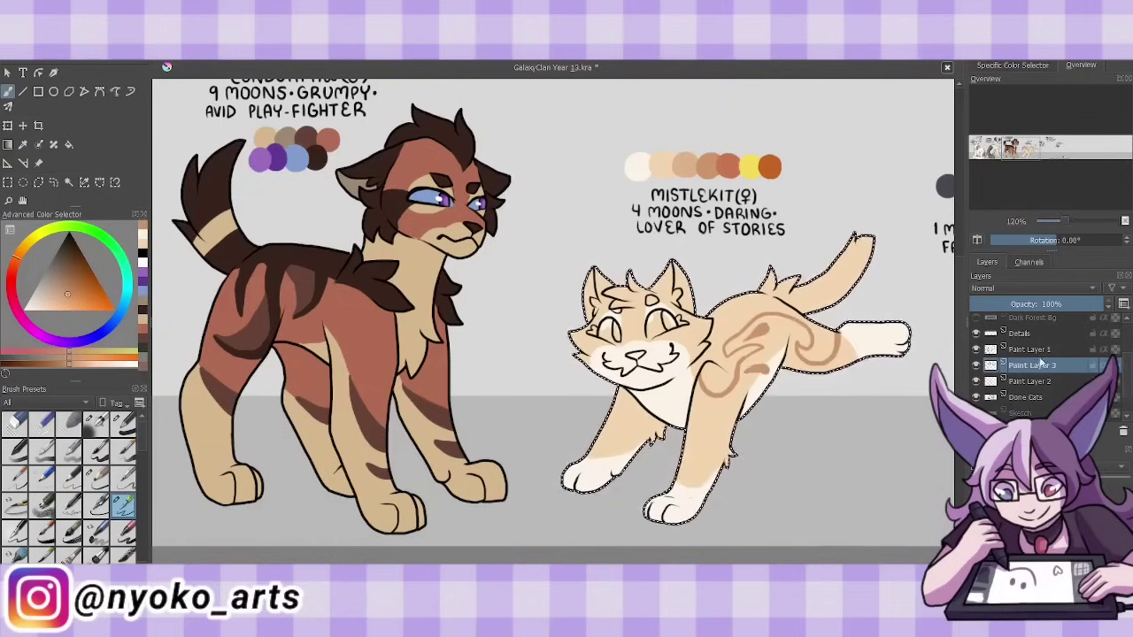
click(1029, 381)
drag(752, 336, 813, 308)
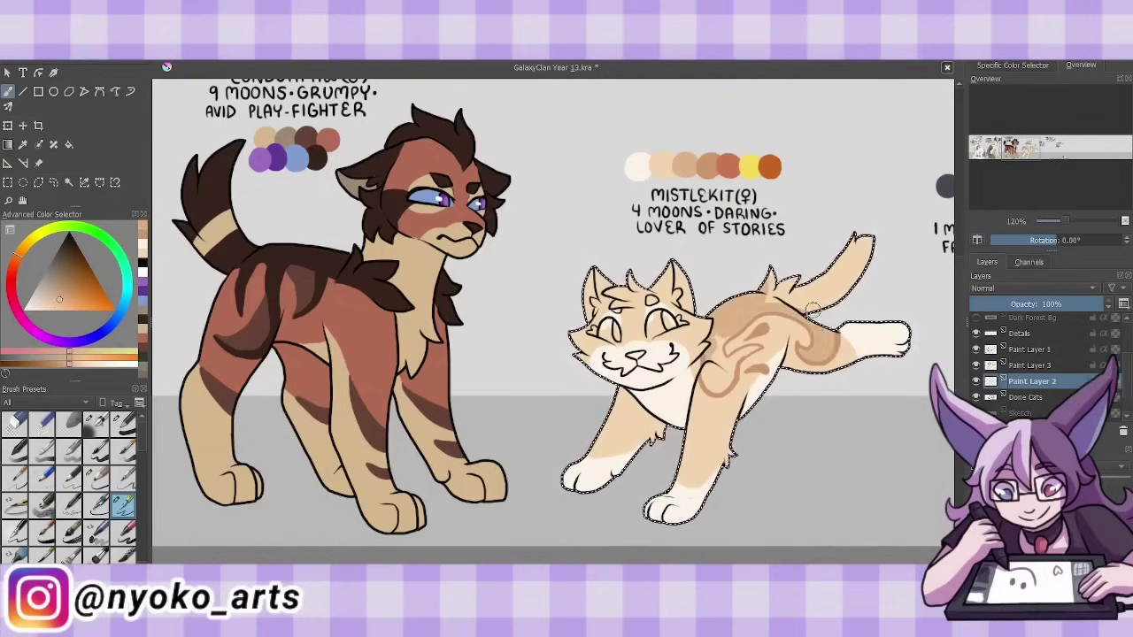
key(ctrl+e)
drag(731, 366, 619, 416)
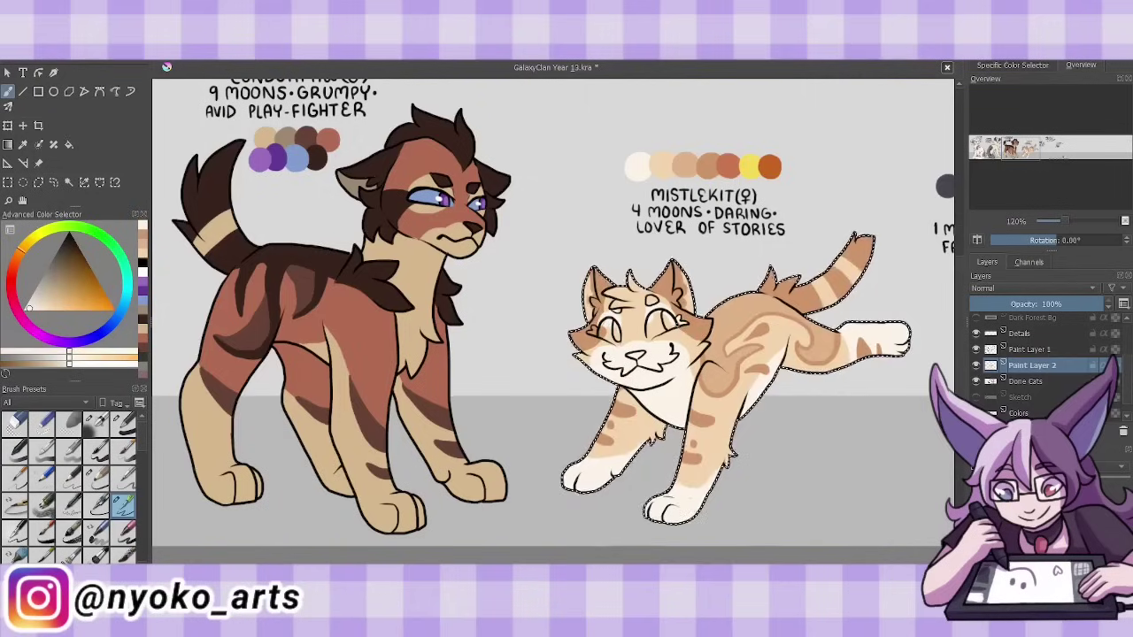
drag(611, 354, 642, 363)
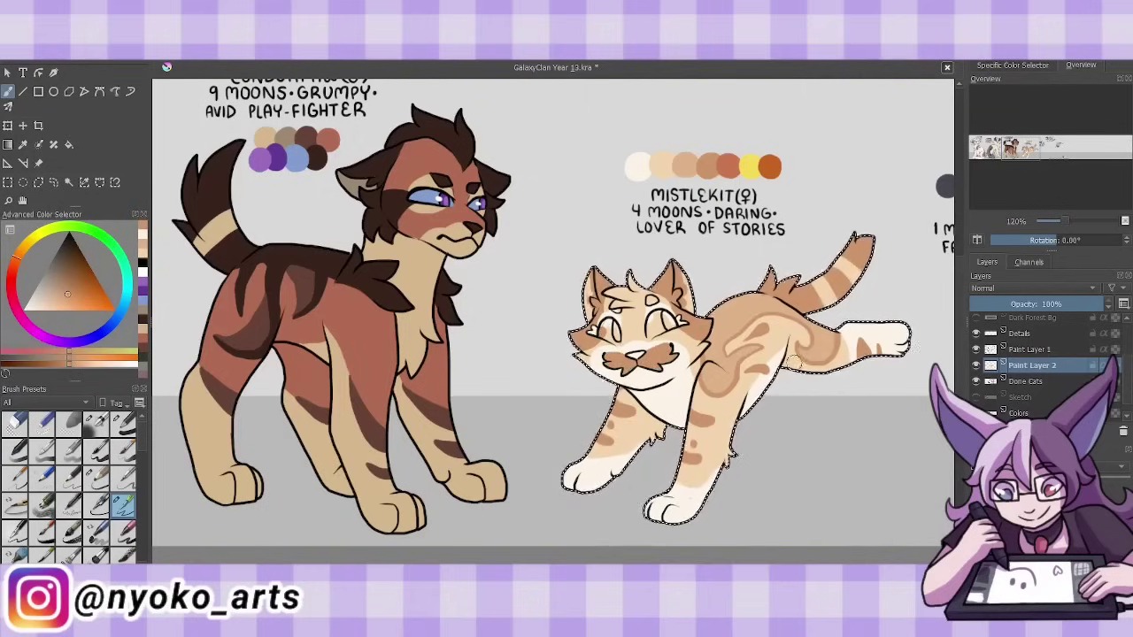
- Colour Mistlekit's inner ears and nose reddish brown and fill the eyes with yellow and orange, clearing the selection
click(76, 292)
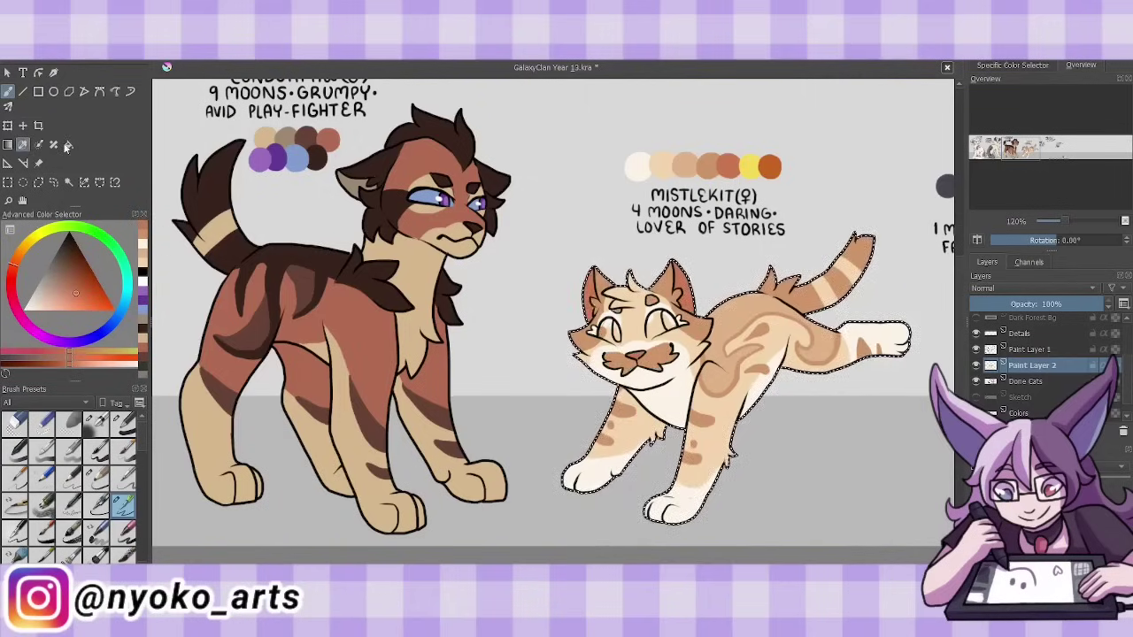
ctrl+click(748, 165)
click(610, 330)
click(660, 324)
key(ctrl+shift+a)
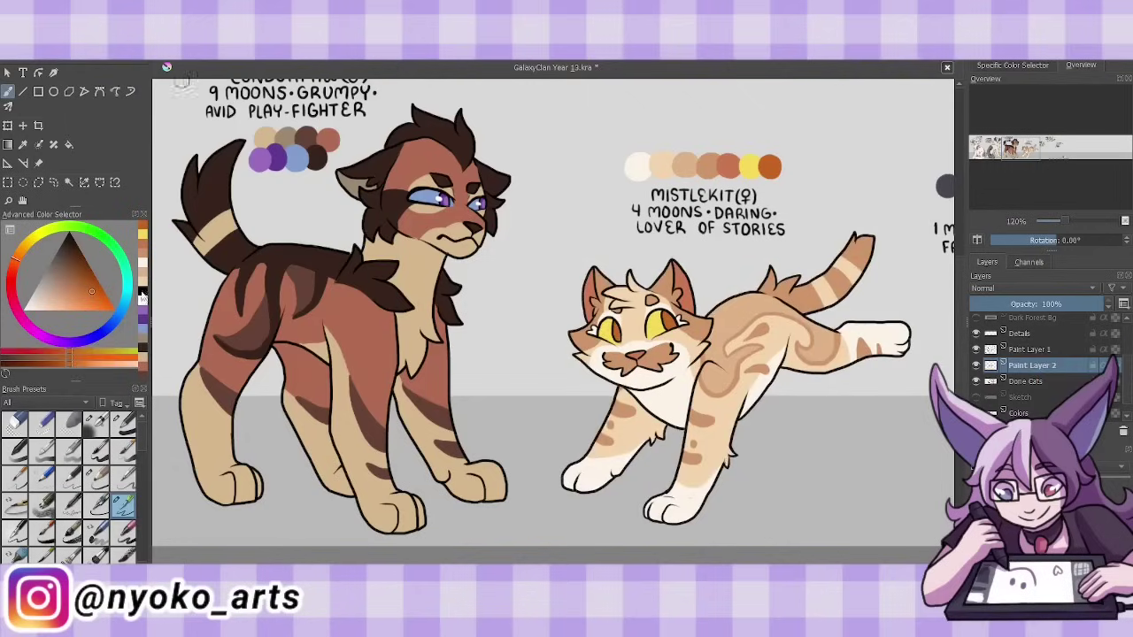
- Add white highlights to Mistlekit's eyes, merge the cat into Done Cats and save the drawing
key(ctrl+e)
key(ctrl+e)
key(ctrl+s)
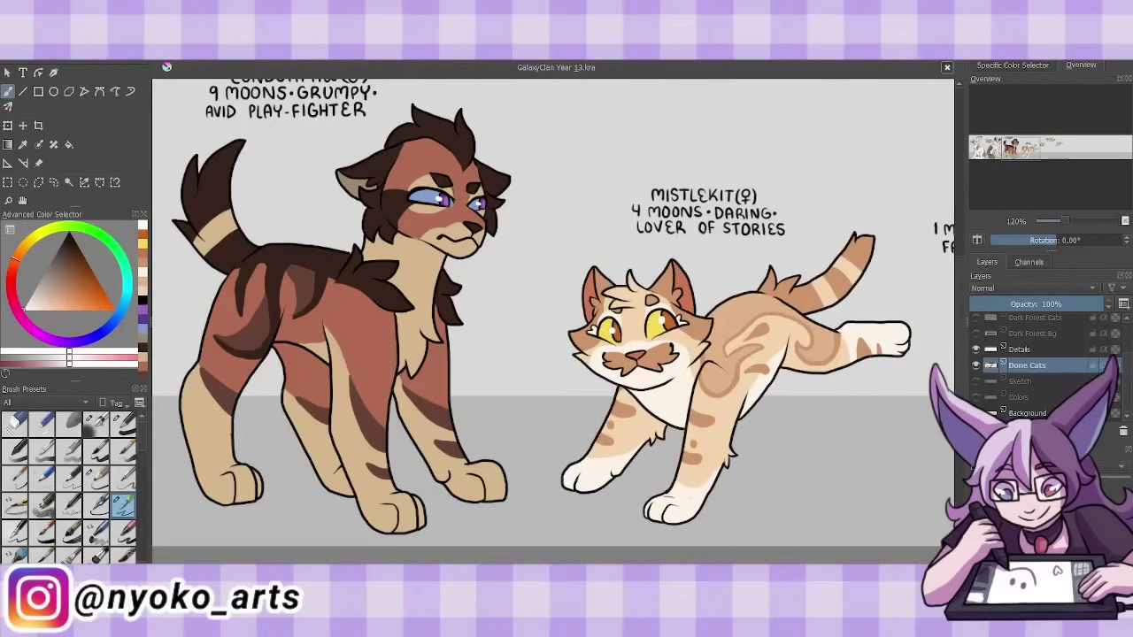
- On a new paint layer, ink Hopefern's near cheek fluff, inner fringe strands, muzzle, nose, mouth and the front of the neck
scroll(553, 314, down, 1)
scroll(553, 315, right, 10)
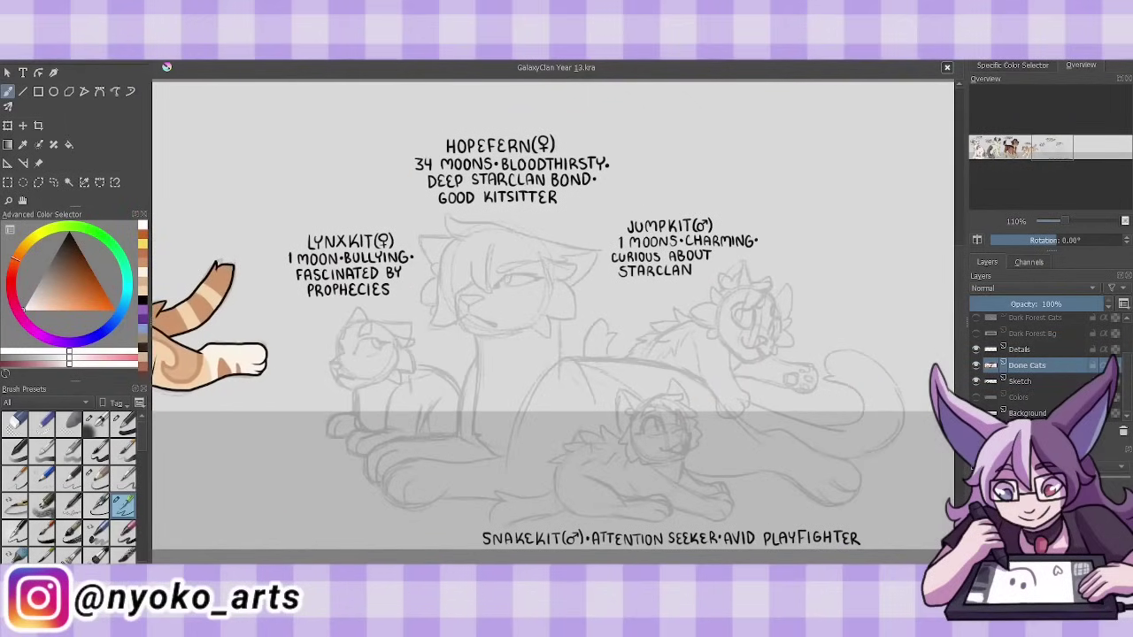
key(Insert)
key(d)
mouse_move(541, 266)
mouse_down()
mouse_move(548, 292)
mouse_move(530, 331)
mouse_up()
drag(549, 274, 557, 320)
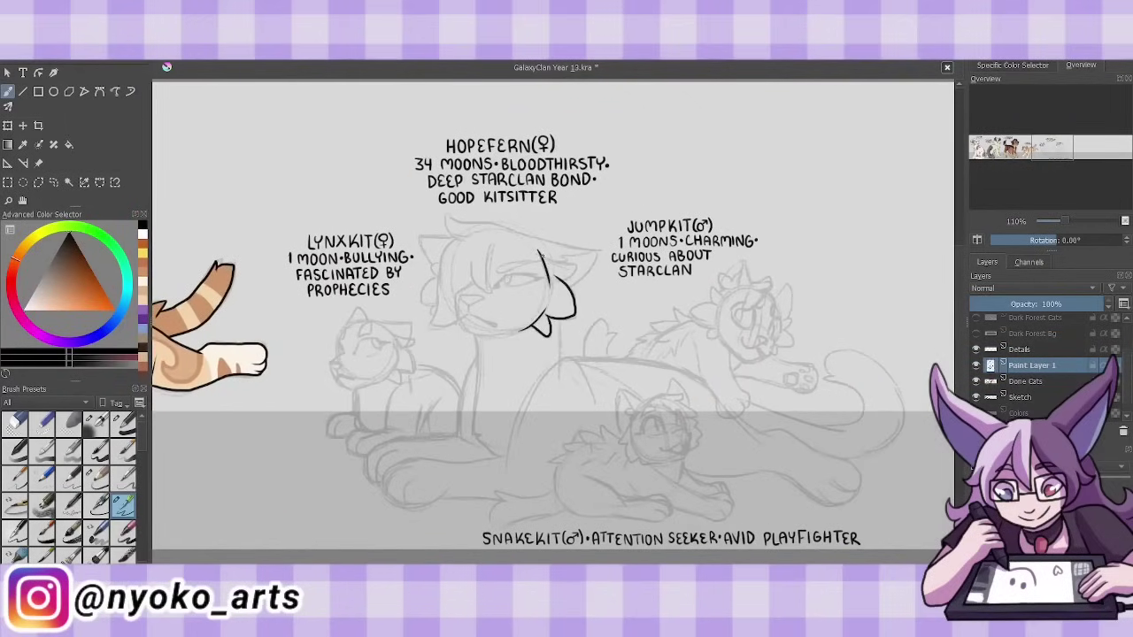
drag(540, 255, 574, 281)
mouse_move(490, 244)
mouse_down()
mouse_move(485, 294)
mouse_move(459, 316)
mouse_up()
mouse_move(477, 319)
mouse_down()
mouse_move(496, 326)
mouse_move(480, 305)
mouse_up()
mouse_move(462, 324)
mouse_down()
mouse_move(510, 335)
mouse_move(493, 456)
mouse_up()
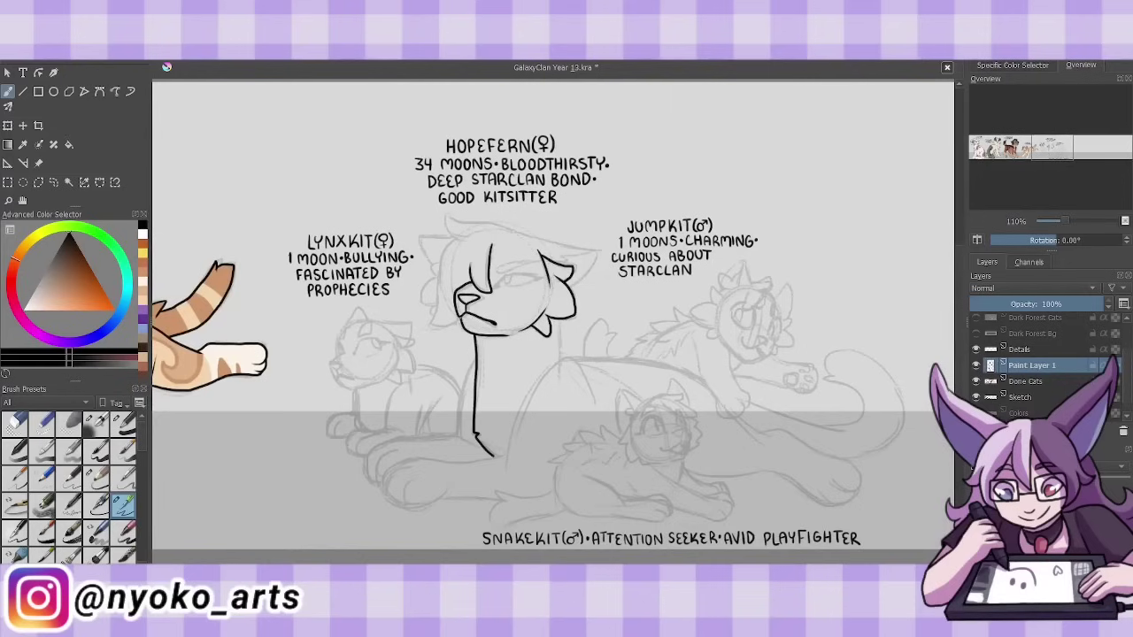
- Ink Hopefern's long forelock, crown, far cheek and both ears, plus the narrowed eye and brow
drag(471, 236, 442, 326)
mouse_move(466, 227)
mouse_down()
mouse_move(533, 232)
mouse_move(465, 217)
mouse_up()
mouse_move(439, 262)
mouse_down()
mouse_move(423, 310)
mouse_move(432, 320)
mouse_up()
mouse_move(430, 239)
mouse_down()
mouse_move(463, 234)
mouse_move(434, 268)
mouse_up()
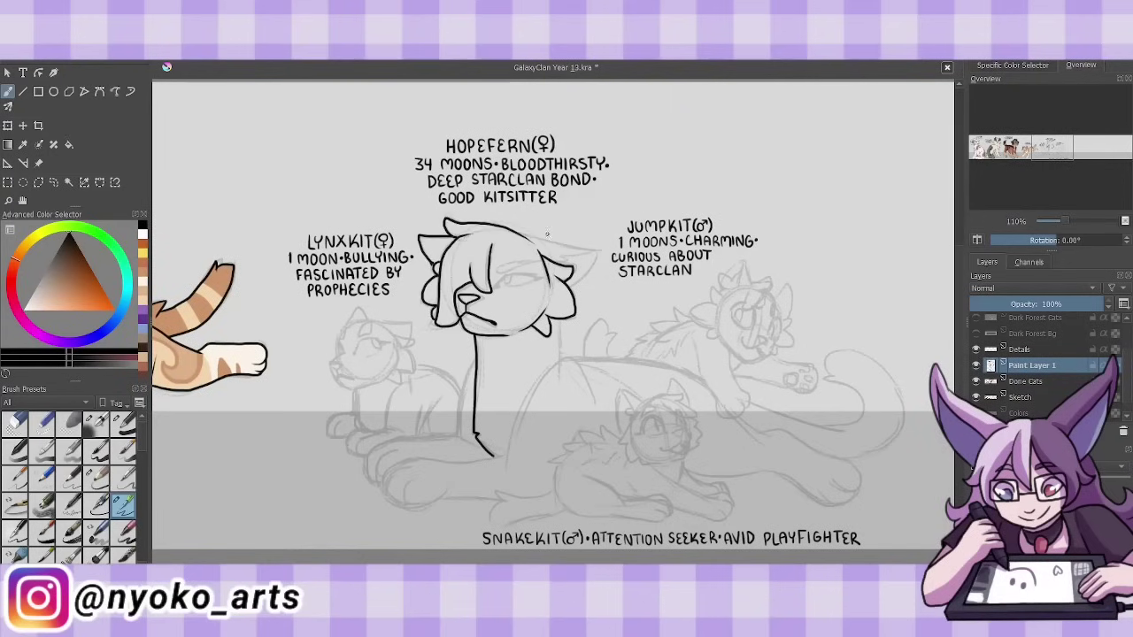
drag(541, 233, 577, 265)
drag(589, 251, 559, 258)
mouse_move(503, 284)
mouse_down()
mouse_move(538, 274)
mouse_move(536, 262)
mouse_up()
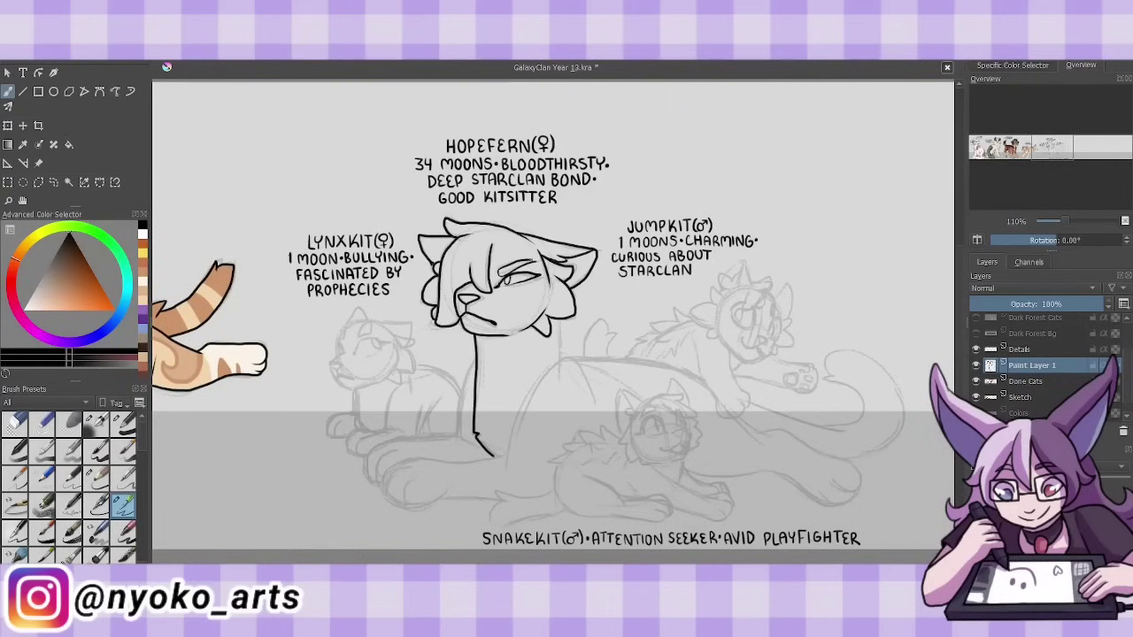
- Ink Hopefern's shoulder line and the near front leg with its paw and toes
mouse_move(589, 394)
mouse_down()
mouse_move(509, 455)
mouse_move(407, 462)
mouse_up()
mouse_move(403, 464)
mouse_down()
mouse_move(385, 490)
mouse_move(414, 501)
mouse_up()
drag(439, 501, 498, 501)
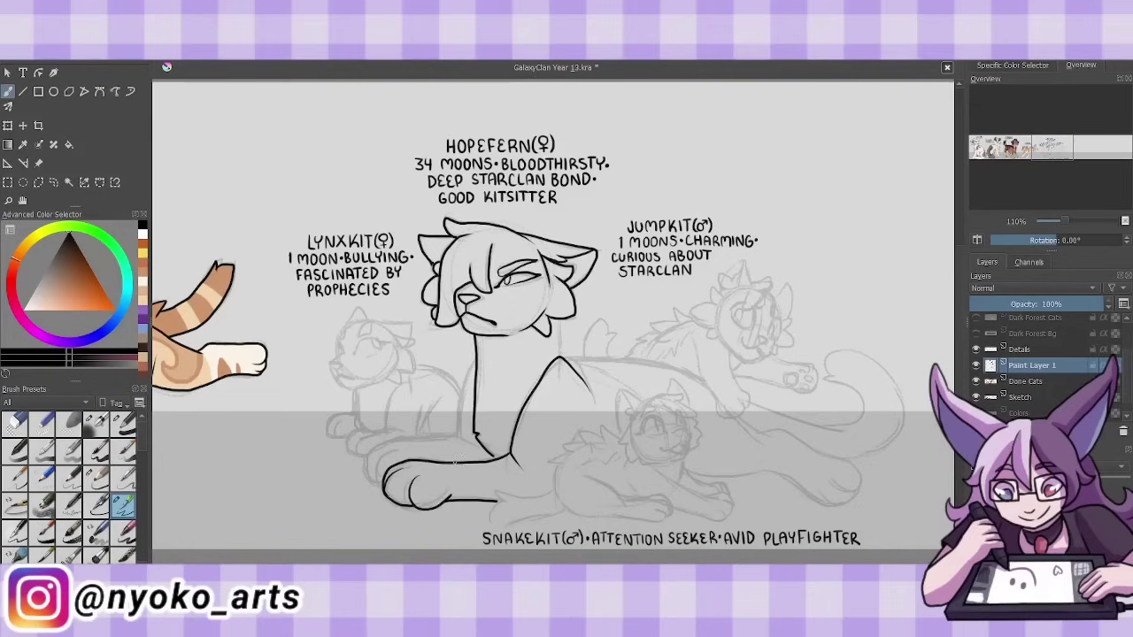
drag(423, 460, 512, 458)
key(/)
key(/)
- Ink the back of Hopefern's neck, the far side of the chest and the far front leg with its paw
drag(563, 321, 536, 386)
drag(472, 352, 459, 409)
mouse_move(469, 409)
mouse_down()
mouse_move(405, 439)
mouse_move(363, 485)
mouse_up()
- Ink Lynxkit's head outline, cheek fluff, eyes, brows, forelock and ears
mouse_move(385, 331)
mouse_down()
mouse_move(389, 382)
mouse_move(400, 382)
mouse_up()
mouse_move(354, 350)
mouse_down()
mouse_move(386, 342)
mouse_move(375, 321)
mouse_move(336, 354)
mouse_up()
drag(366, 325, 382, 320)
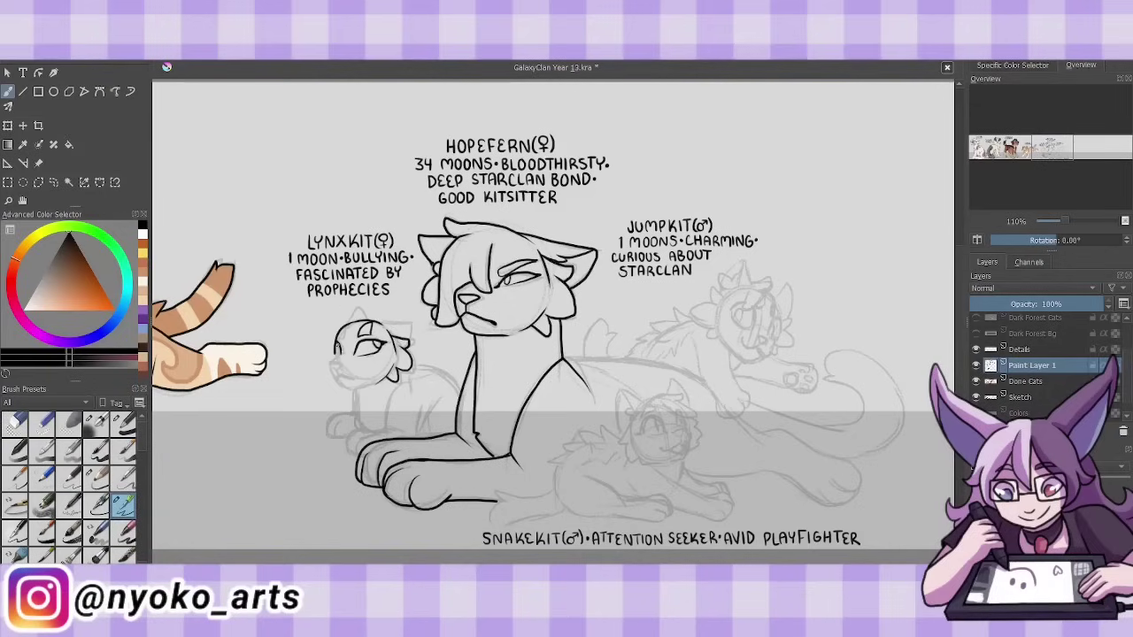
mouse_move(340, 350)
mouse_down()
mouse_move(335, 380)
mouse_move(358, 306)
mouse_move(407, 336)
mouse_up()
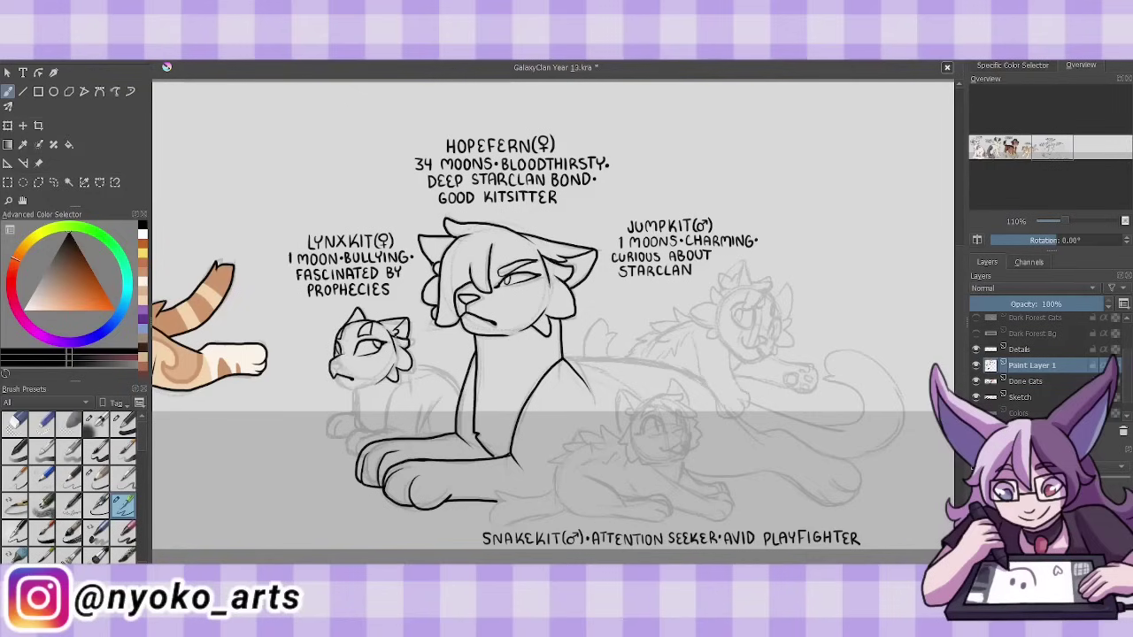
- Ink Lynxkit's muzzle and chin, the chest and back lines, and both front legs with their paws
mouse_move(331, 363)
mouse_down()
mouse_move(367, 390)
mouse_move(377, 430)
mouse_move(349, 458)
mouse_up()
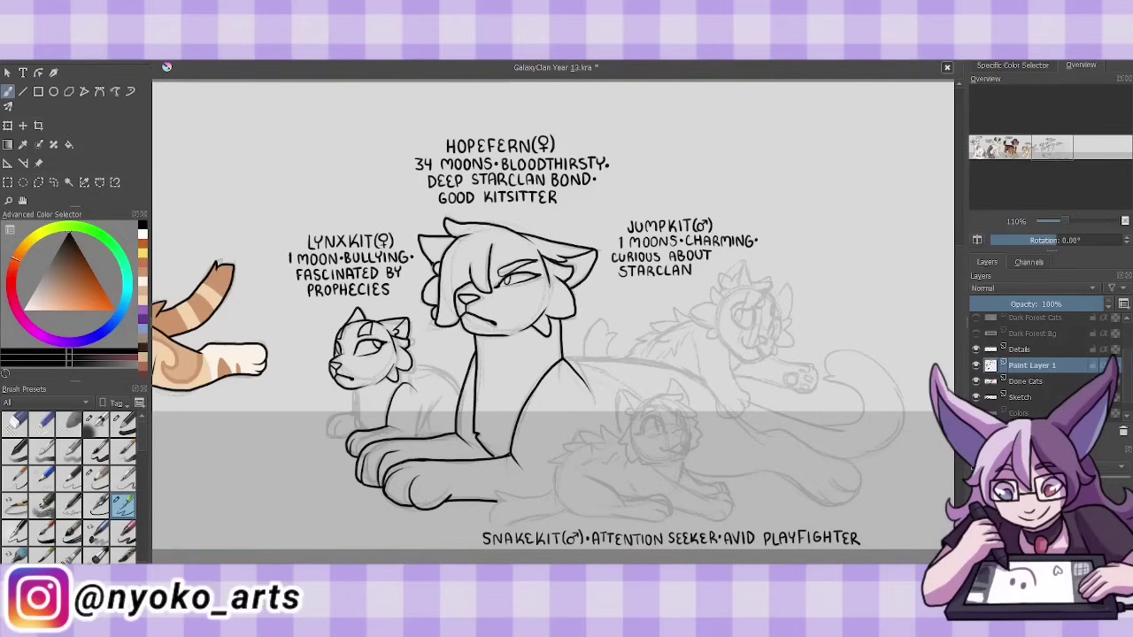
drag(423, 407, 418, 439)
drag(352, 409, 330, 438)
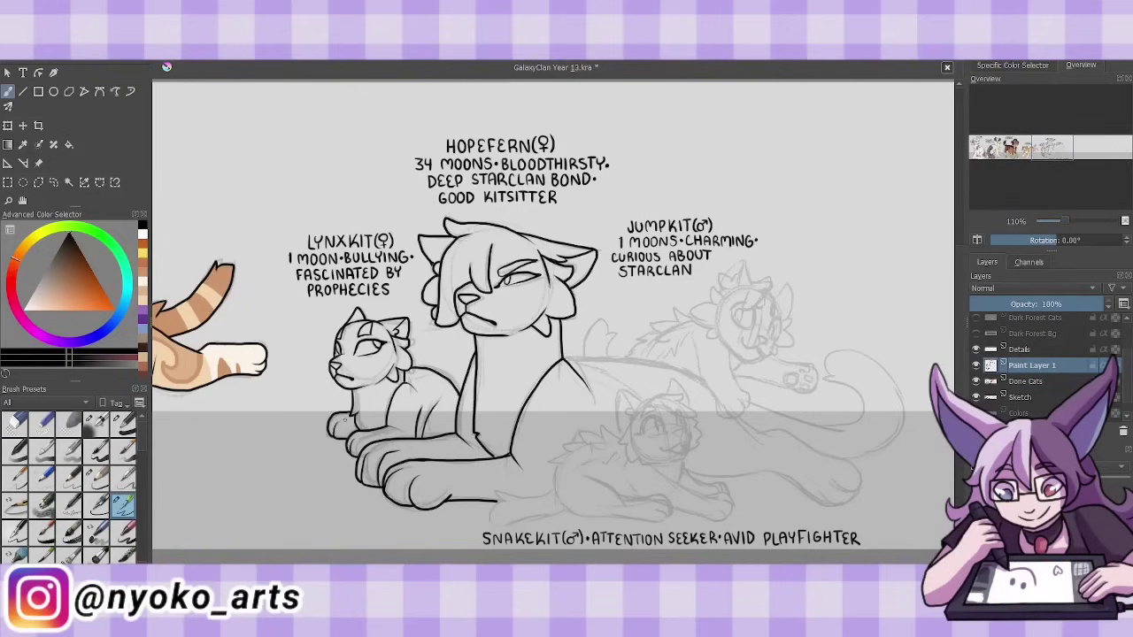
- Ink Snakekit's face outline, open mouth, eyes, cheek fluff, forelock and ears
mouse_move(623, 420)
mouse_down()
mouse_move(663, 462)
mouse_move(683, 465)
mouse_move(685, 437)
mouse_up()
mouse_move(662, 444)
mouse_down()
mouse_move(684, 449)
mouse_move(697, 414)
mouse_up()
mouse_move(687, 394)
mouse_down()
mouse_move(655, 400)
mouse_move(694, 453)
mouse_up()
mouse_move(621, 416)
mouse_down()
mouse_move(655, 398)
mouse_move(628, 431)
mouse_up()
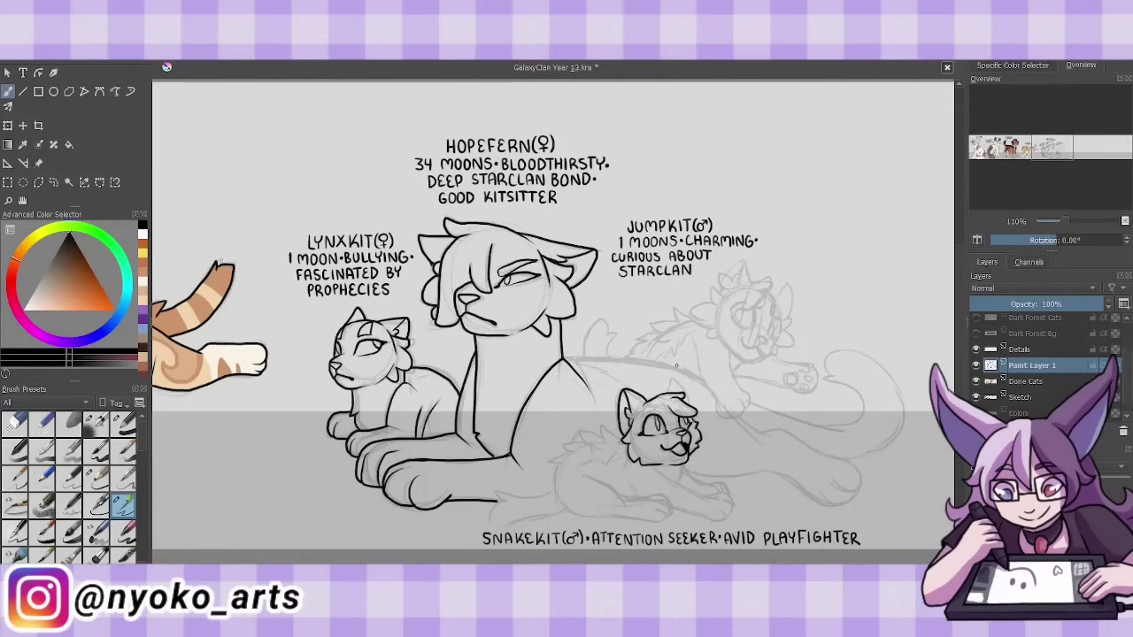
- Ink Snakekit's chest and both outstretched front legs with their paws
drag(681, 467, 704, 495)
mouse_move(701, 492)
mouse_down()
mouse_move(731, 506)
mouse_move(708, 522)
mouse_up()
drag(707, 522, 675, 513)
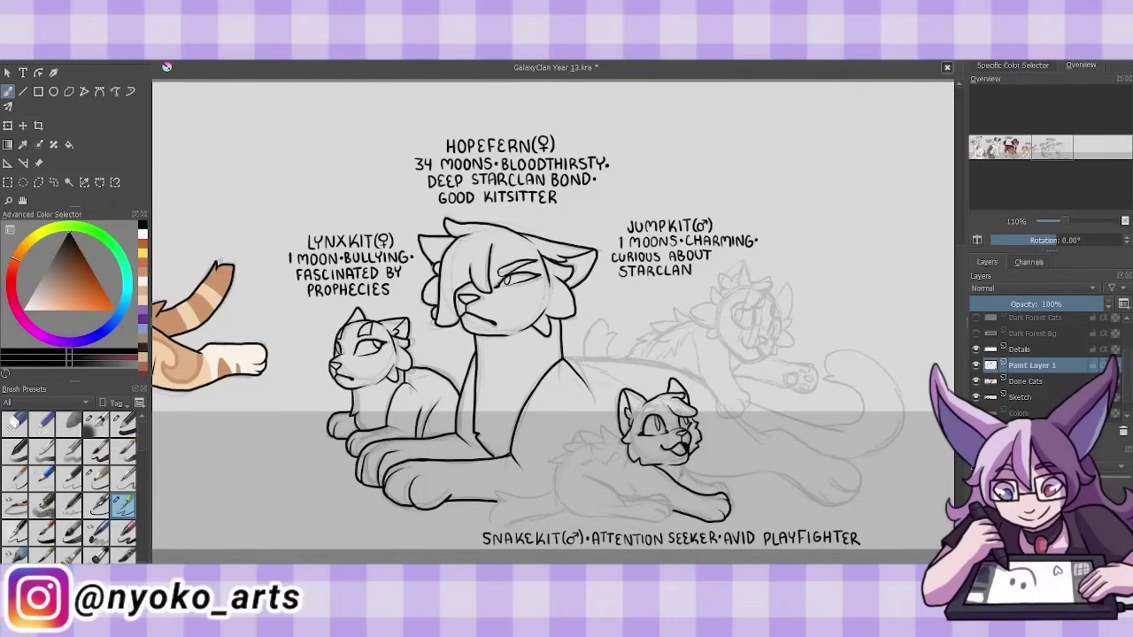
drag(681, 464, 678, 485)
drag(699, 470, 733, 501)
- Ink Snakekit's folded near leg, spiky neck and back fur, rump and tail
mouse_move(632, 485)
mouse_down()
mouse_move(676, 510)
mouse_move(580, 478)
mouse_move(561, 513)
mouse_up()
mouse_move(623, 427)
mouse_down()
mouse_move(563, 450)
mouse_move(549, 492)
mouse_up()
mouse_move(574, 468)
mouse_down()
mouse_move(607, 457)
mouse_move(593, 451)
mouse_up()
drag(551, 488, 497, 499)
mouse_move(508, 504)
mouse_down()
mouse_move(494, 524)
mouse_move(565, 497)
mouse_up()
key(ctrl+z)
- Ink Hopefern's outstretched hind leg with its paw, toes and upper thigh line
drag(687, 478, 772, 470)
mouse_move(764, 470)
mouse_down()
mouse_move(821, 470)
mouse_move(851, 506)
mouse_up()
key(ctrl+z)
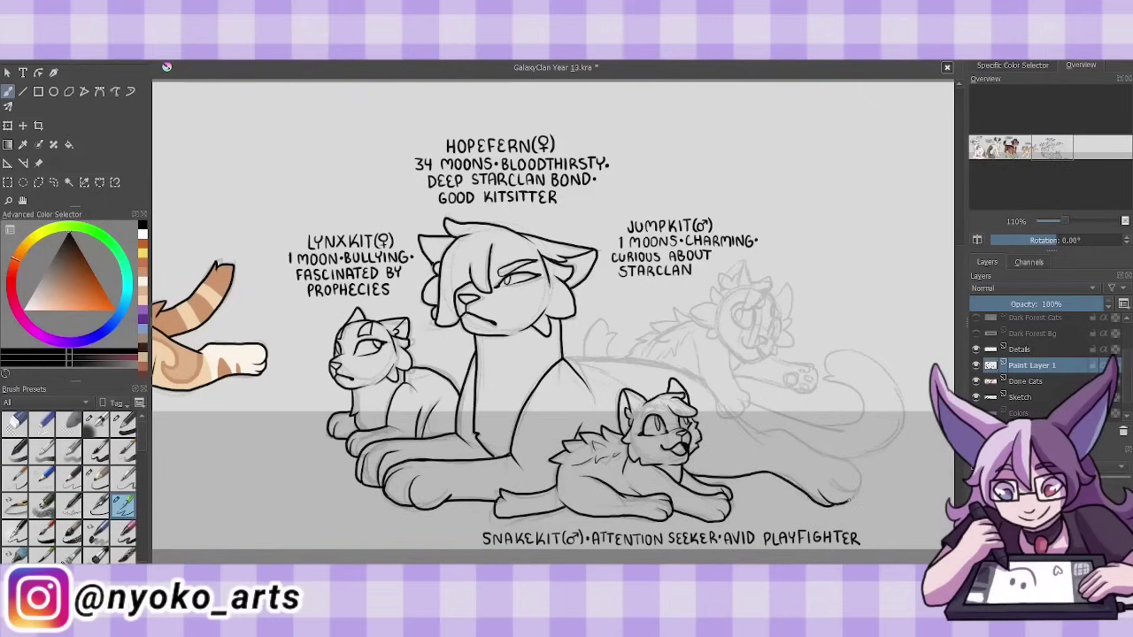
drag(827, 460, 857, 501)
drag(758, 432, 839, 459)
- Ink Jumpkit's hanging front leg and the raised front paw with its pads
drag(693, 347, 718, 404)
mouse_move(713, 398)
mouse_down()
mouse_move(747, 416)
mouse_move(731, 353)
mouse_move(763, 362)
mouse_move(767, 352)
mouse_move(743, 372)
mouse_up()
mouse_move(766, 358)
mouse_down()
mouse_move(807, 372)
mouse_move(796, 395)
mouse_up()
mouse_move(784, 377)
mouse_down()
mouse_move(752, 387)
mouse_move(791, 390)
mouse_up()
drag(800, 379, 806, 395)
- Ink Jumpkit's head outline, cheek fluff, forelock, eyes, muzzle and ears
drag(720, 304, 740, 291)
drag(695, 320, 724, 287)
drag(708, 327, 791, 352)
mouse_move(775, 312)
mouse_down()
mouse_move(754, 285)
mouse_move(774, 280)
mouse_move(791, 317)
mouse_up()
drag(753, 310, 745, 326)
drag(766, 322, 784, 339)
drag(770, 305, 773, 321)
mouse_move(740, 283)
mouse_down()
mouse_move(761, 261)
mouse_move(730, 271)
mouse_up()
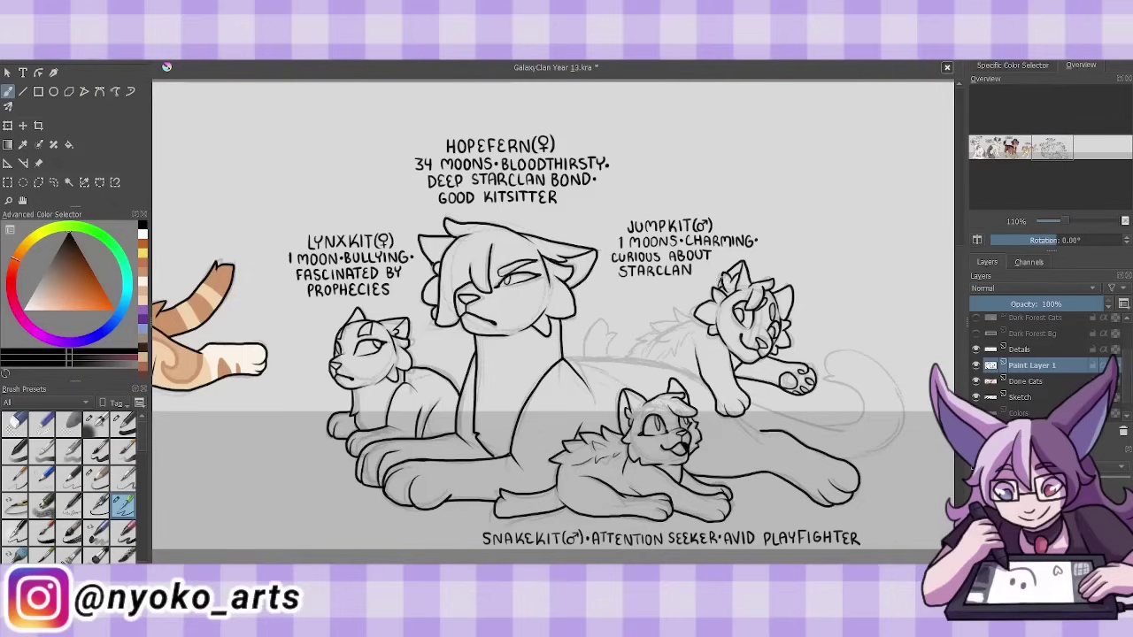
- Ink Hopefern's back line and curled tail, and Jumpkit's spiky back fur and small tail
drag(585, 358, 699, 377)
drag(697, 327, 674, 356)
mouse_move(699, 308)
mouse_down()
mouse_move(653, 324)
mouse_move(627, 355)
mouse_up()
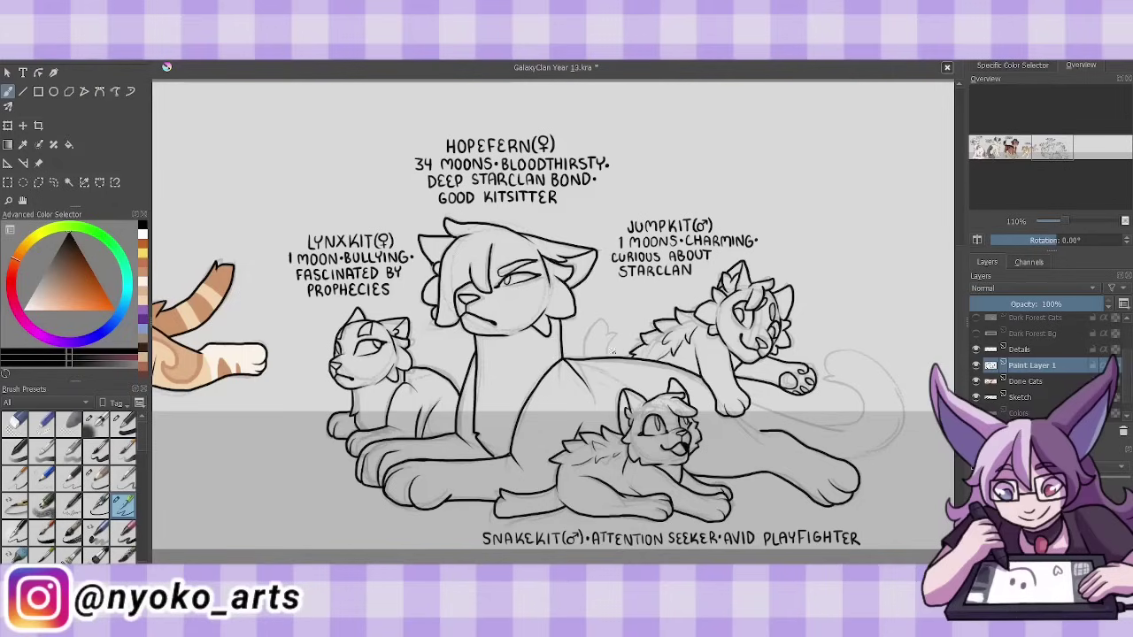
drag(603, 318, 586, 358)
drag(753, 416, 849, 394)
drag(841, 390, 825, 359)
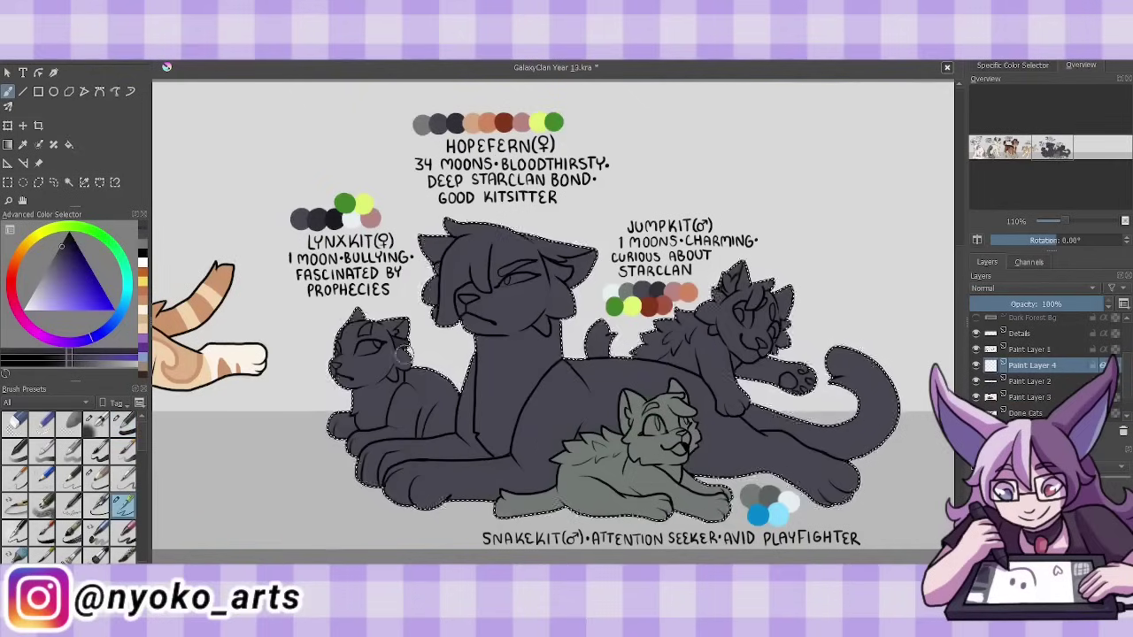
- Paint Lynxkit's dark spots and head markings, pink inner ear and nose, and yellow eyes with green shading
mouse_move(431, 419)
mouse_down()
mouse_move(451, 401)
mouse_move(437, 424)
mouse_up()
ctrl+click(396, 404)
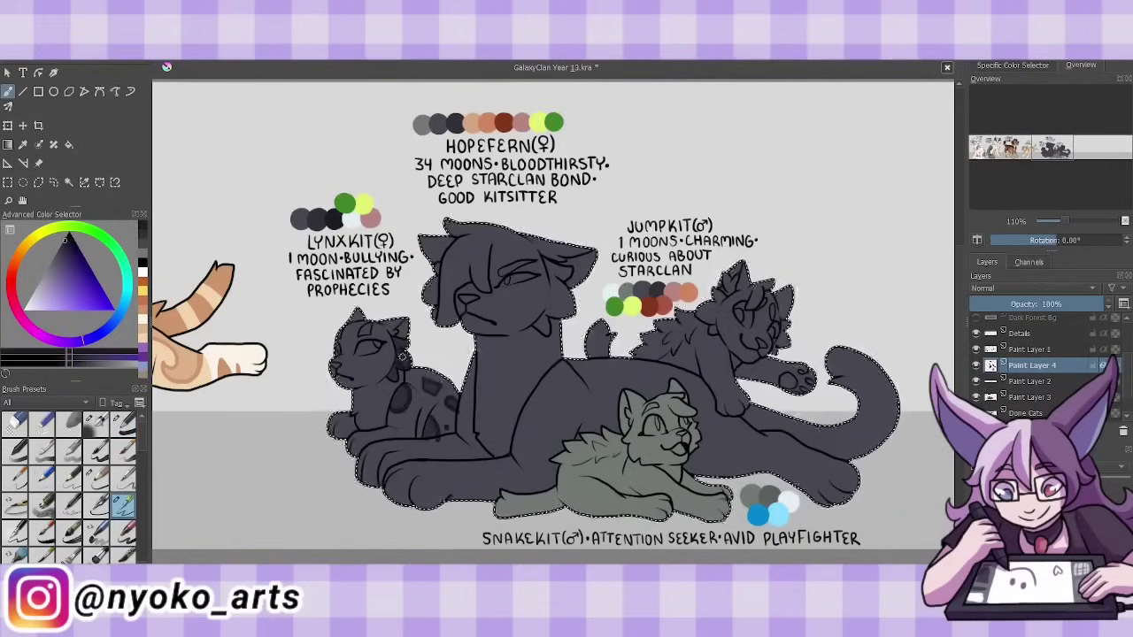
ctrl+click(370, 217)
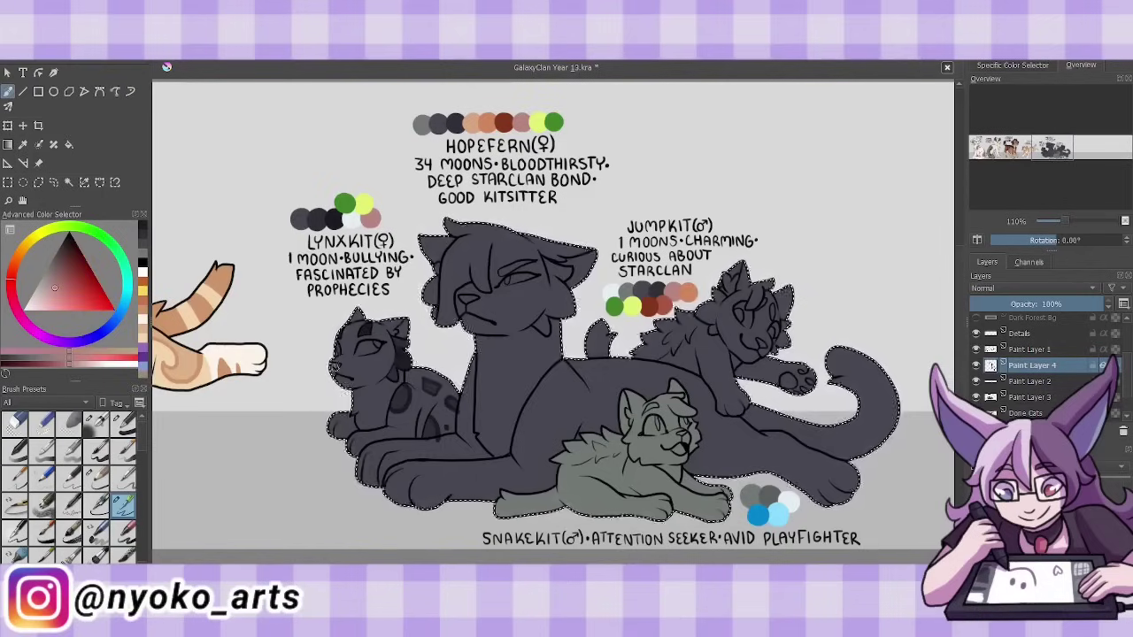
drag(397, 325, 405, 336)
drag(334, 351, 339, 356)
ctrl+click(363, 205)
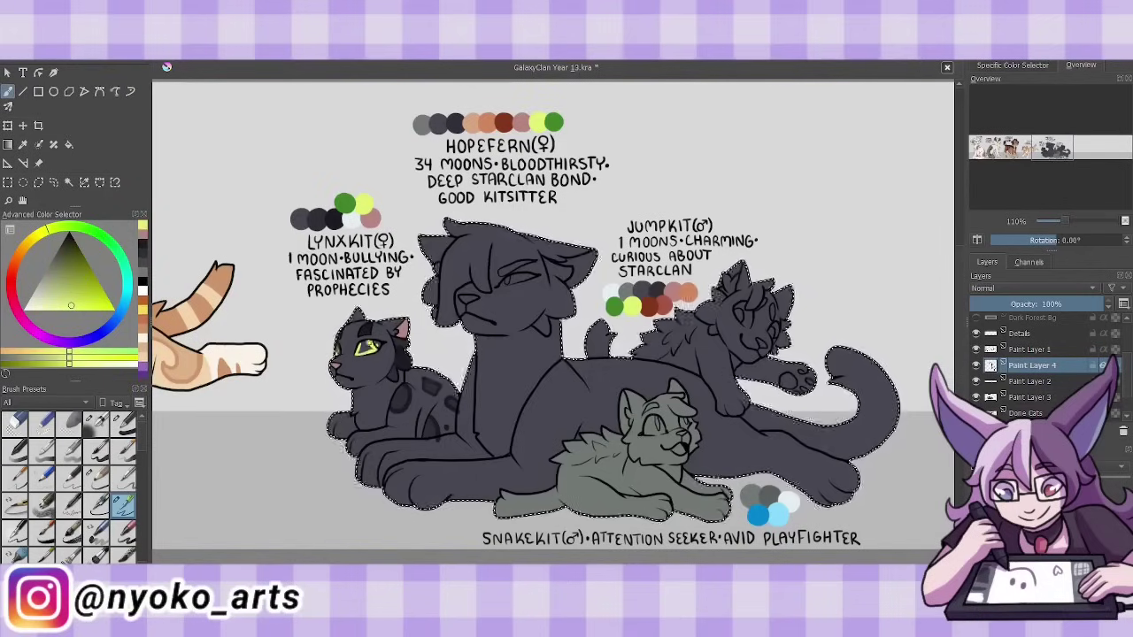
ctrl+click(340, 204)
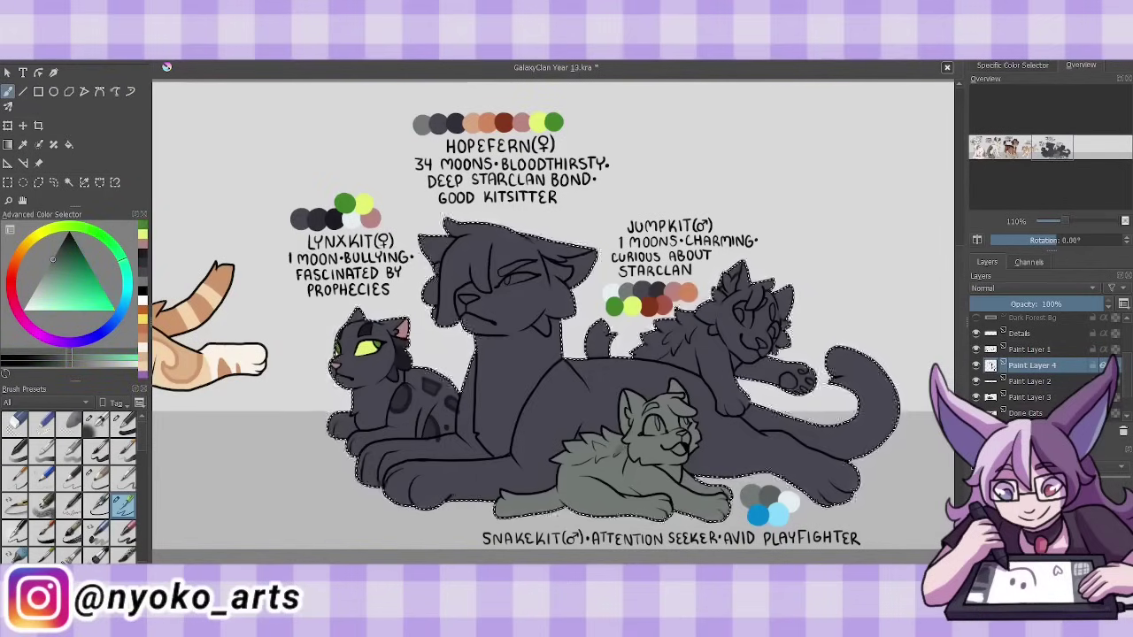
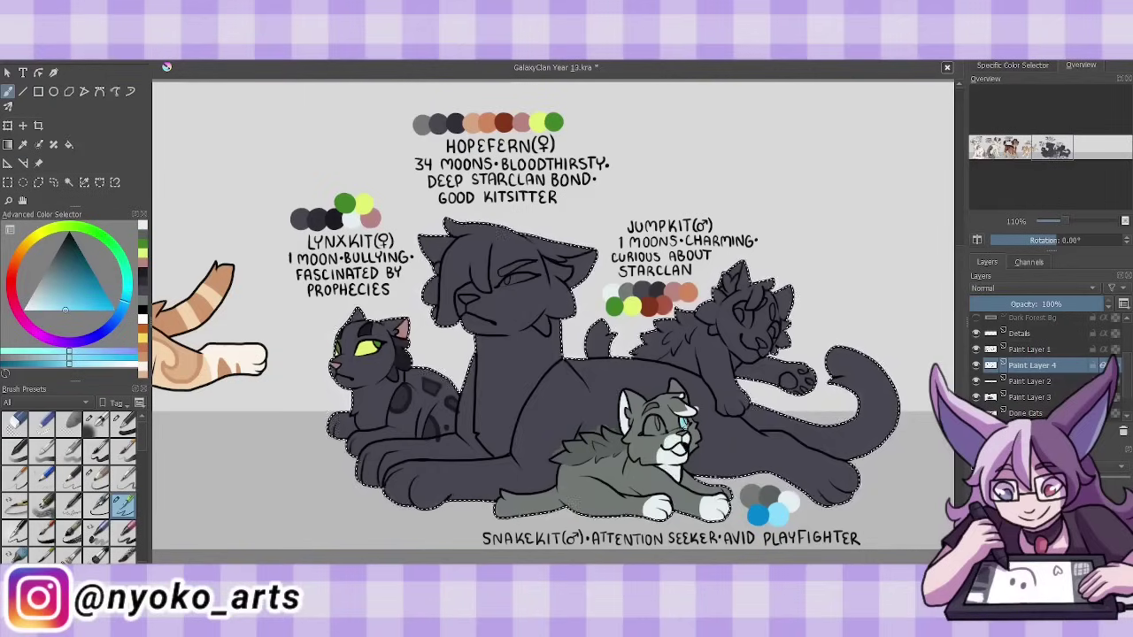
- Finish colouring Snakekit's eyes in two blues and paint the tongue pink
click(14, 422)
click(123, 505)
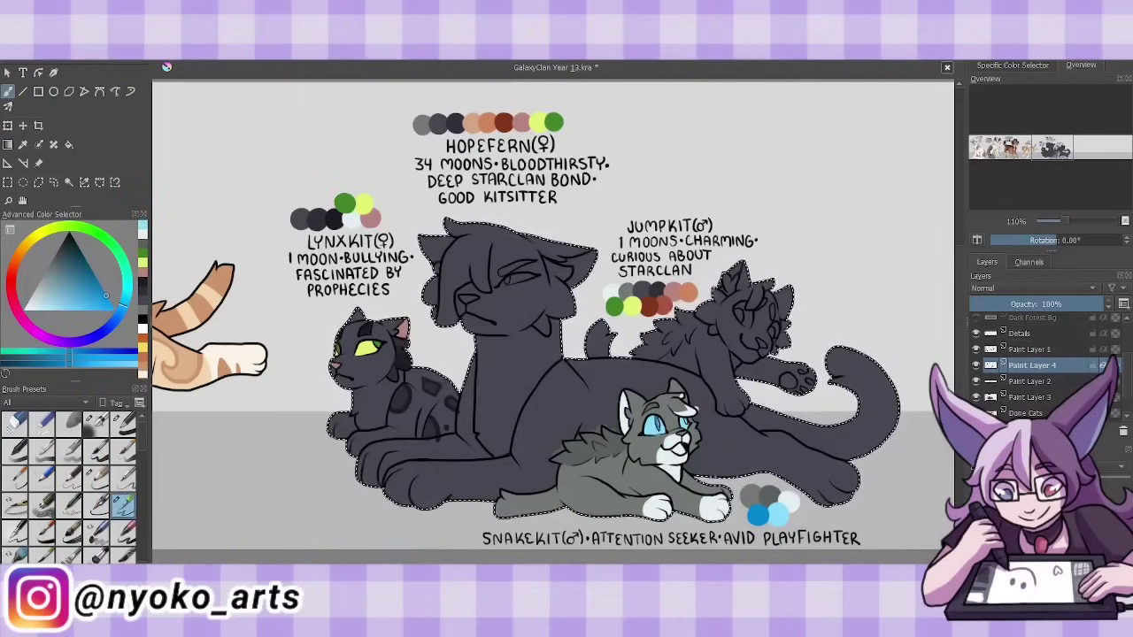
ctrl+click(758, 392)
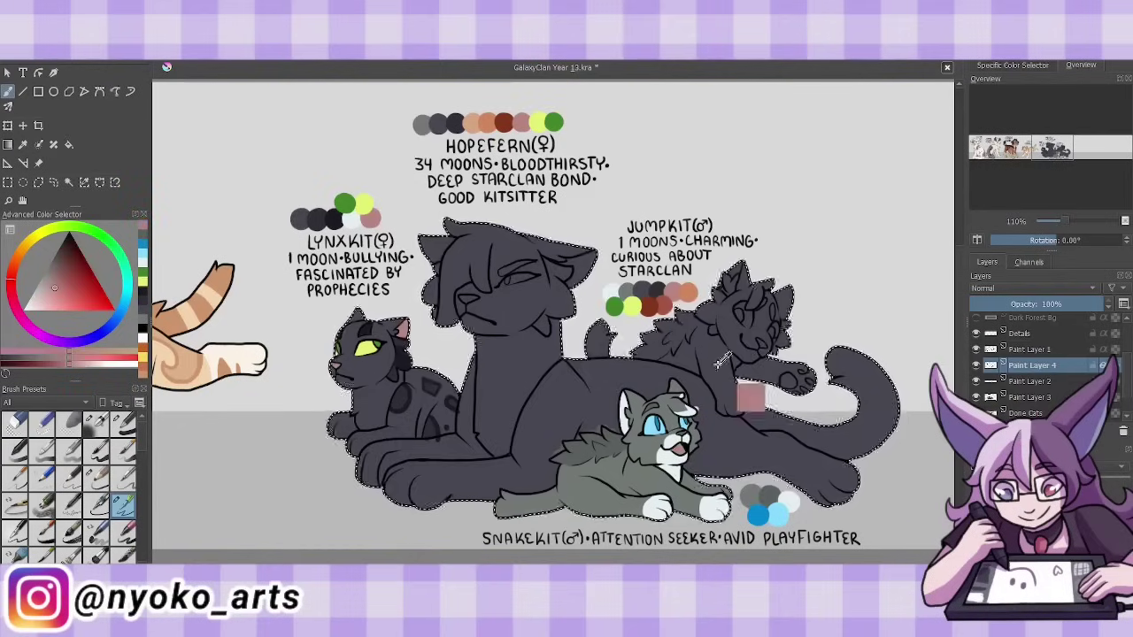
drag(672, 443, 681, 450)
- Paint red patches on Jumpkit's head and forelock, back fur, tail and raised front leg
ctrl+click(402, 329)
drag(754, 294, 766, 319)
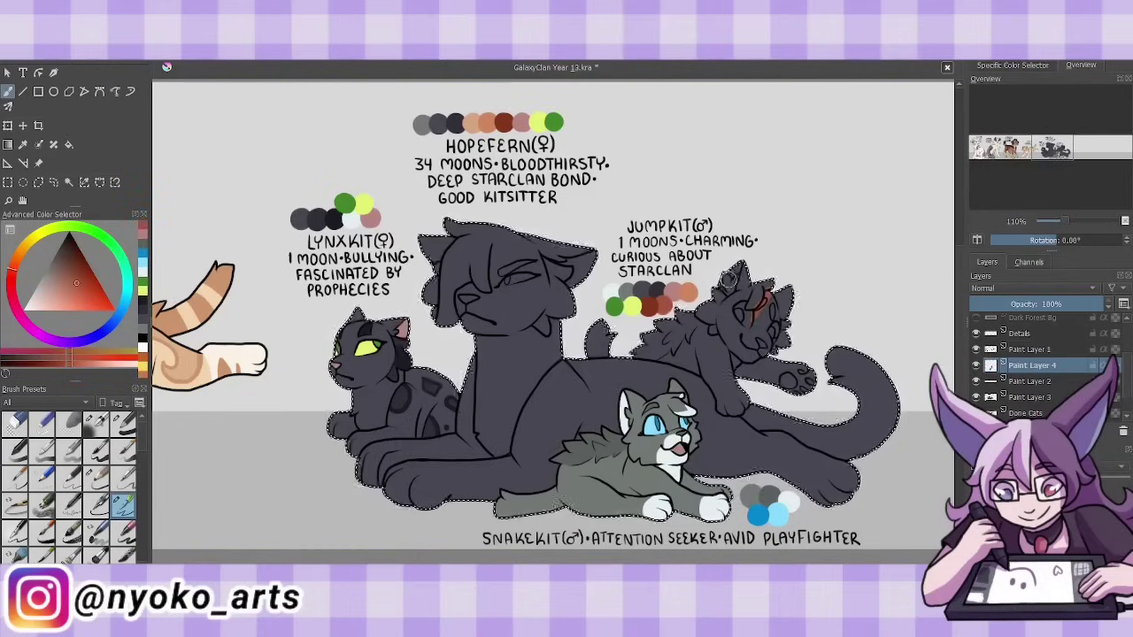
key(ctrl+z)
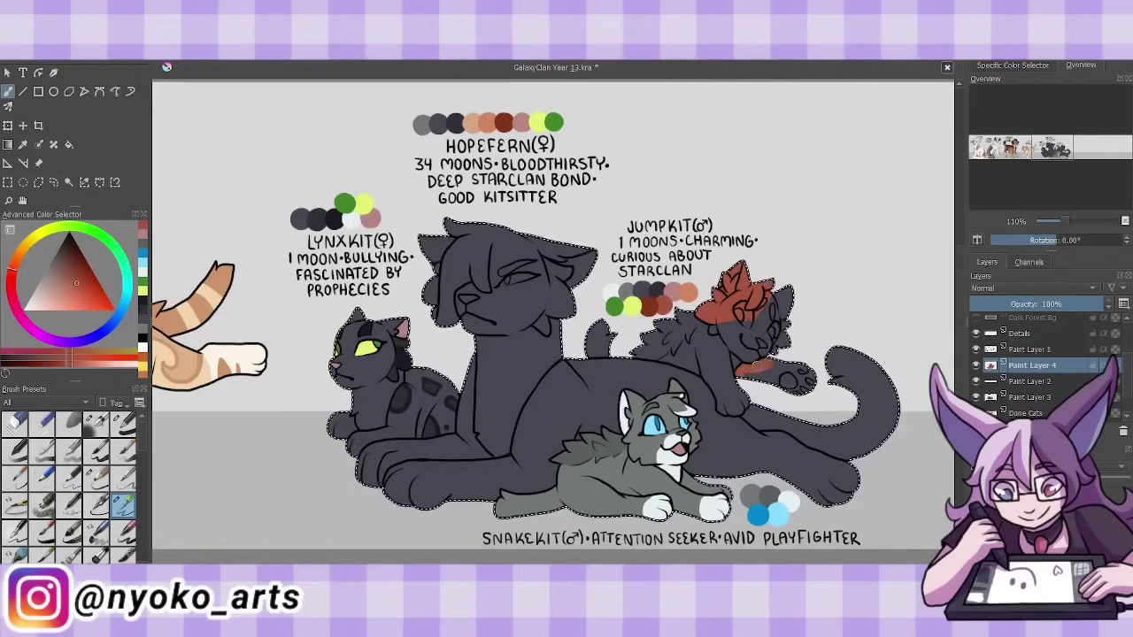
drag(756, 363, 752, 399)
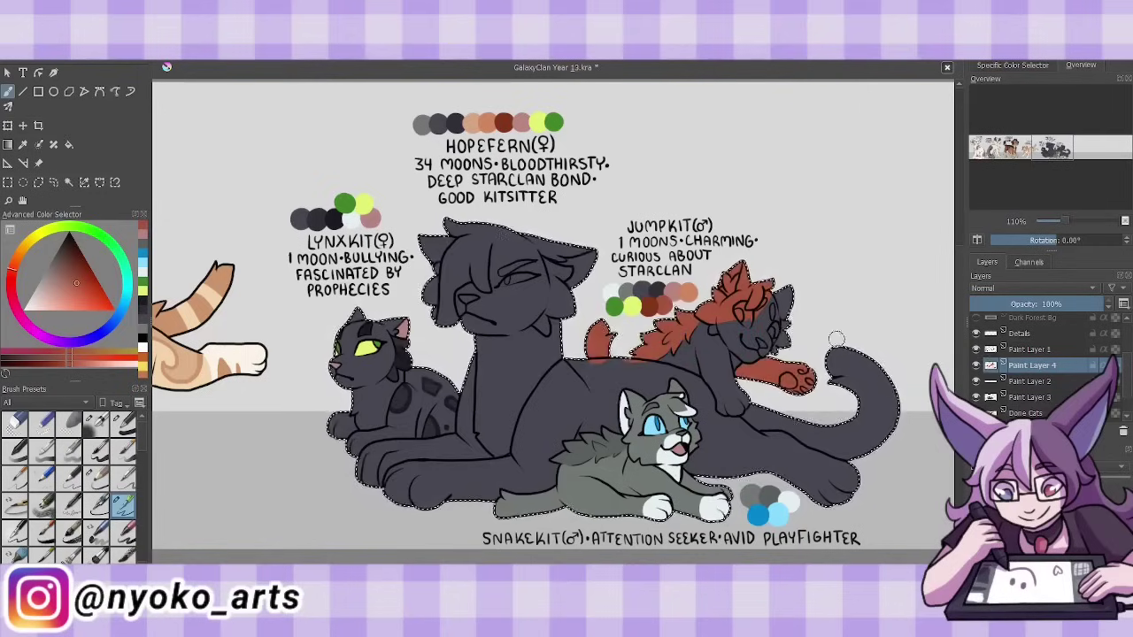
- Add darker red stripes over Jumpkit's red fur on a new layer and merge it down
key(Insert)
ctrl+click(672, 345)
drag(646, 336, 690, 350)
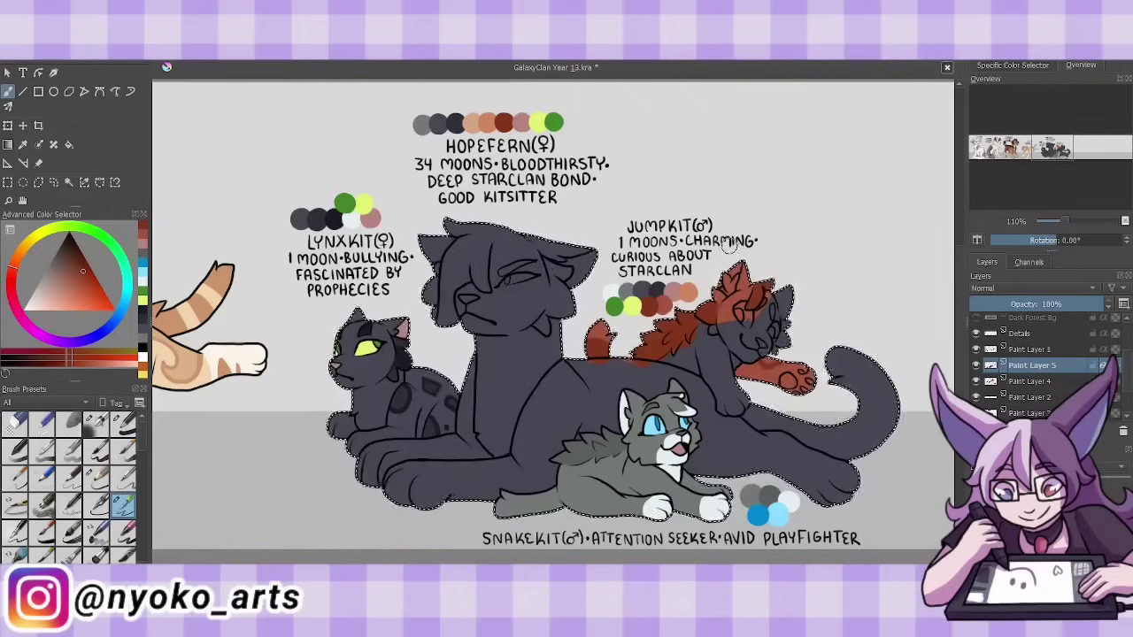
key(ctrl+e)
- Paint Jumpkit's tail tip, hanging front paw and inner ear white on Paint Layer 4
ctrl+click(549, 324)
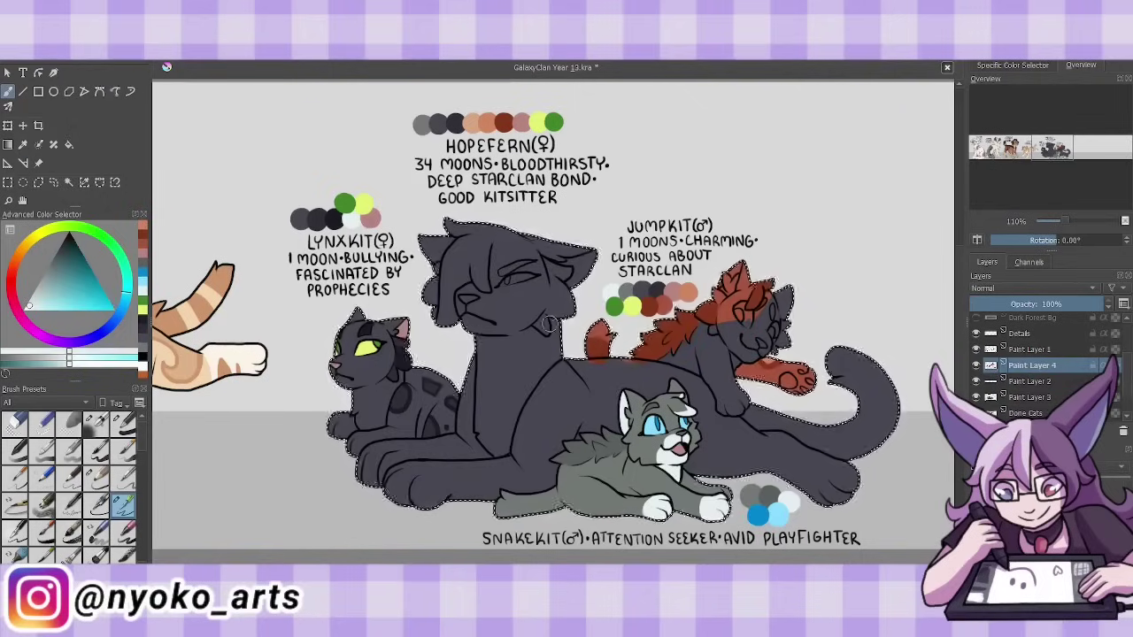
drag(591, 343, 607, 329)
key(Page_Up)
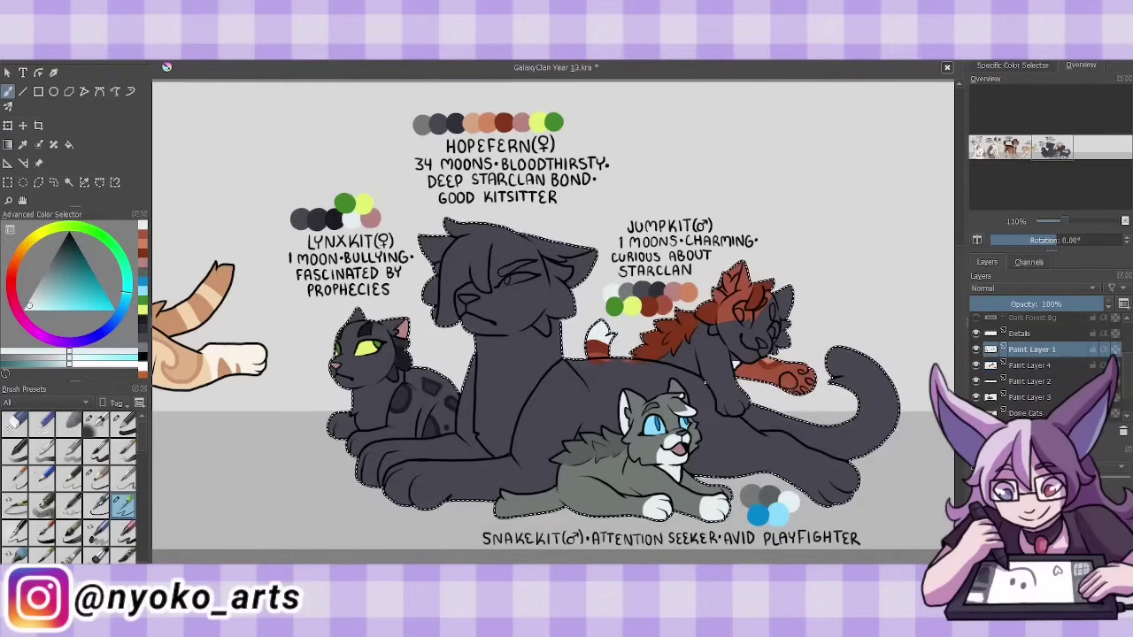
key(Page_Down)
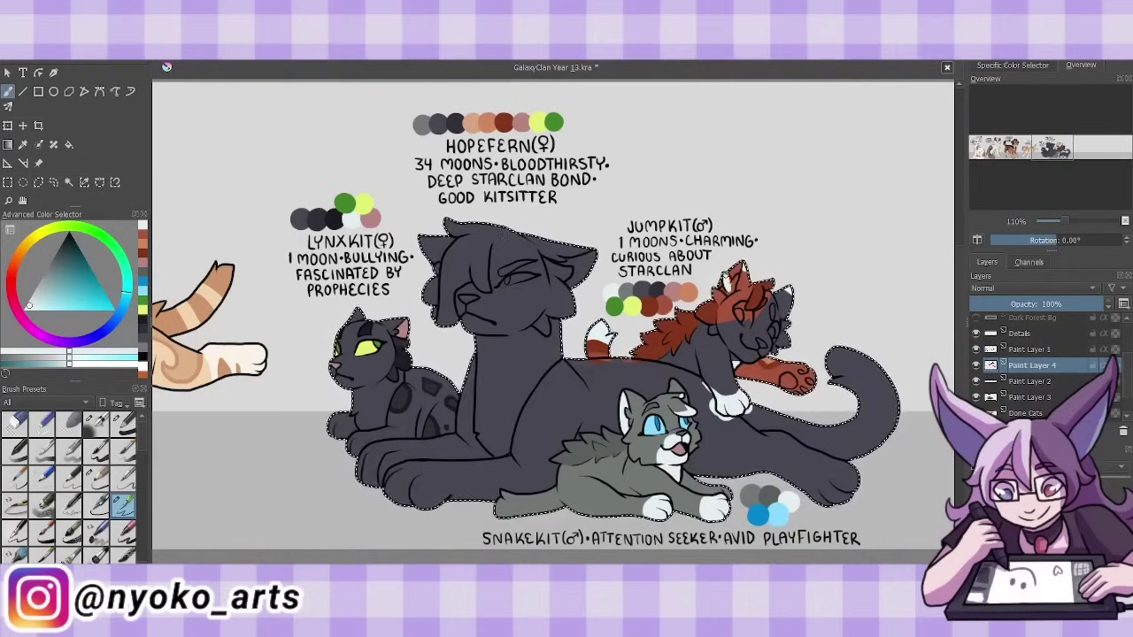
- Paint grey stripes on Jumpkit's front leg and white in the far ear, then merge Paint Layer 4 into Paint Layer 2
ctrl+click(698, 423)
key(Page_Down)
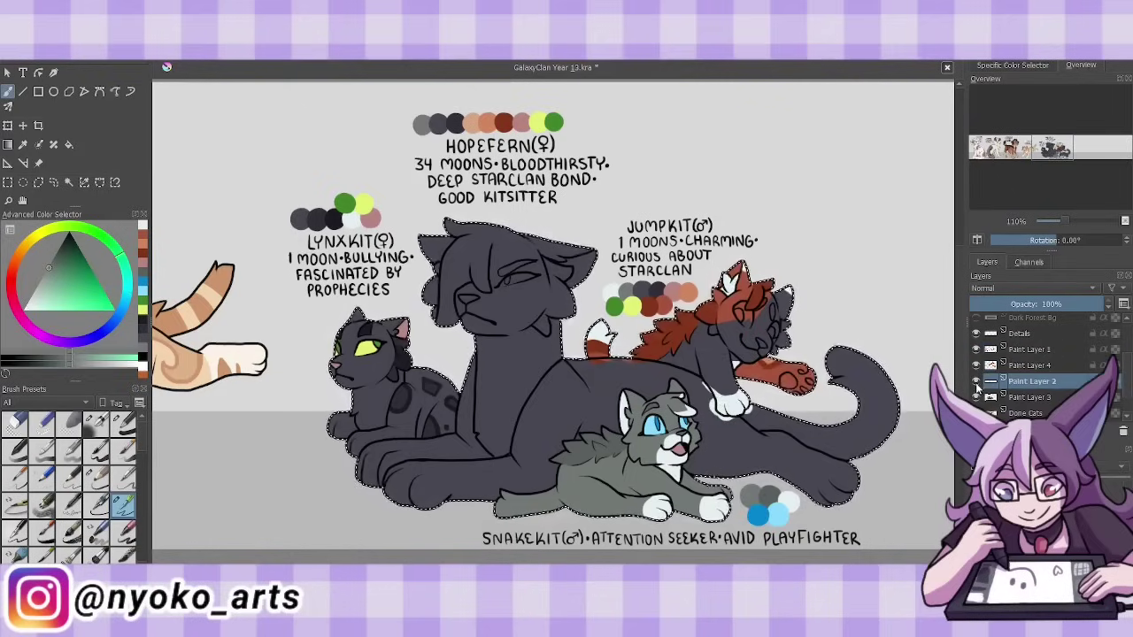
drag(718, 391, 705, 379)
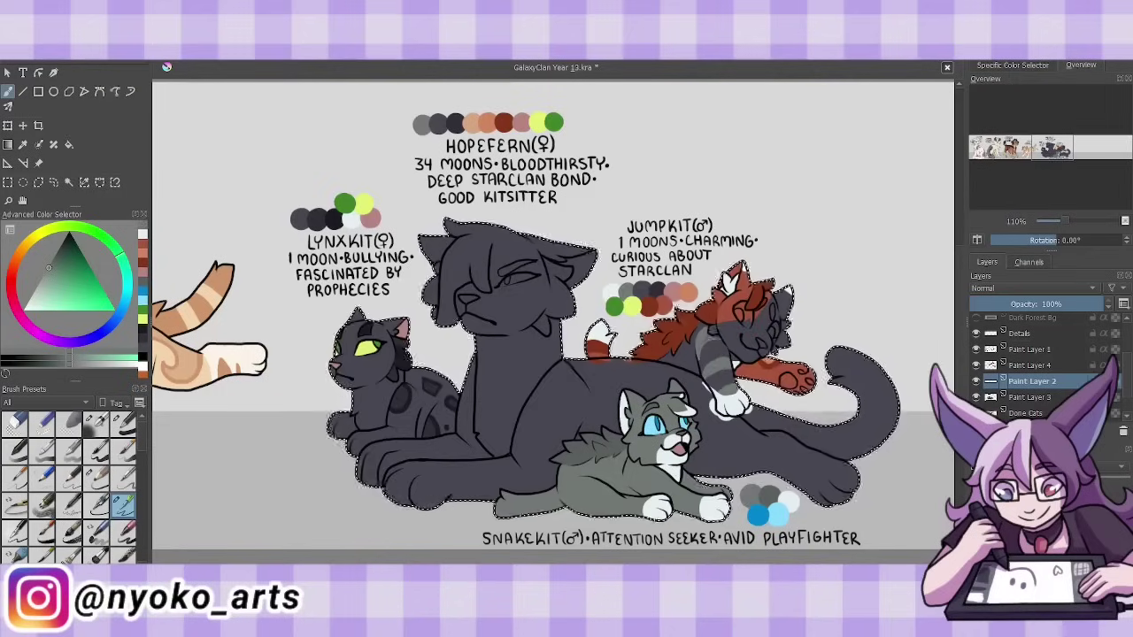
key(x)
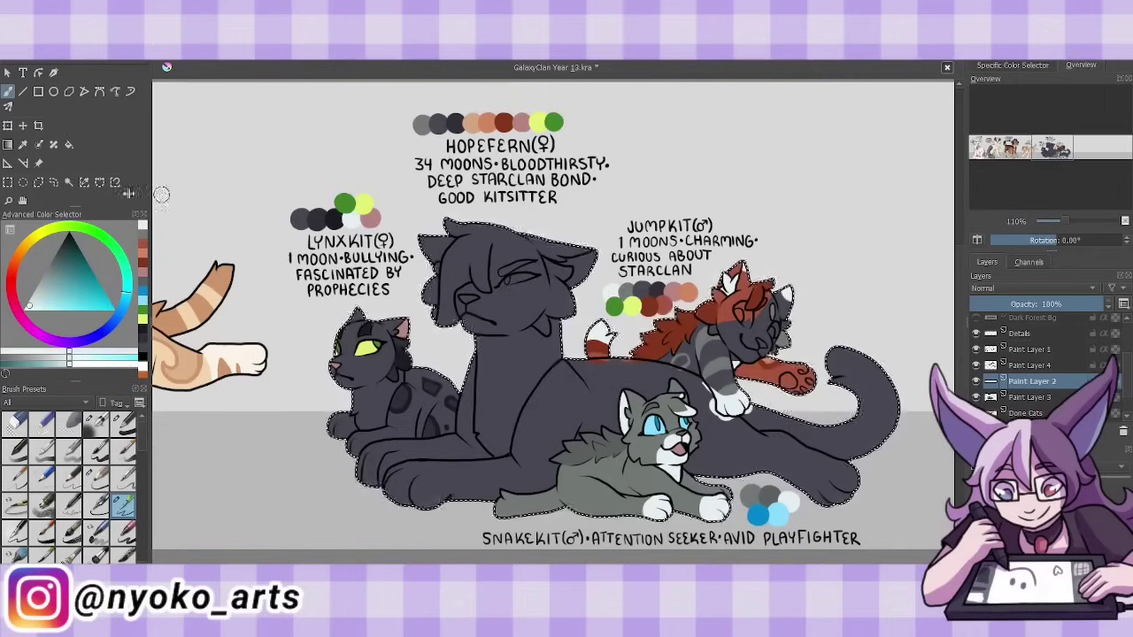
scroll(977, 357, down, 1)
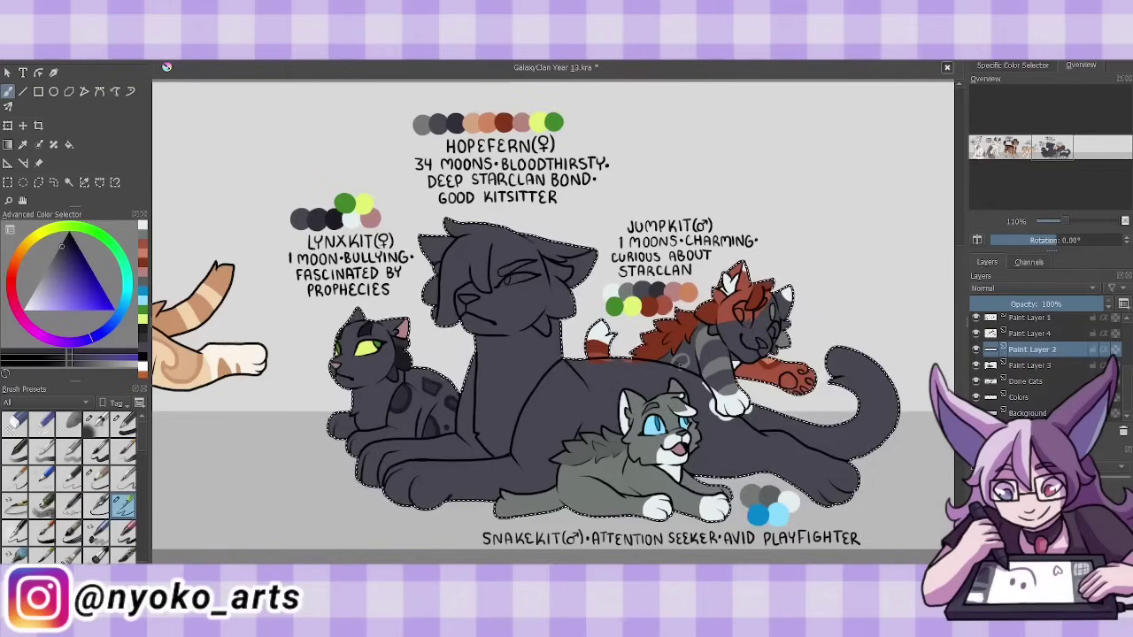
key(ctrl+e)
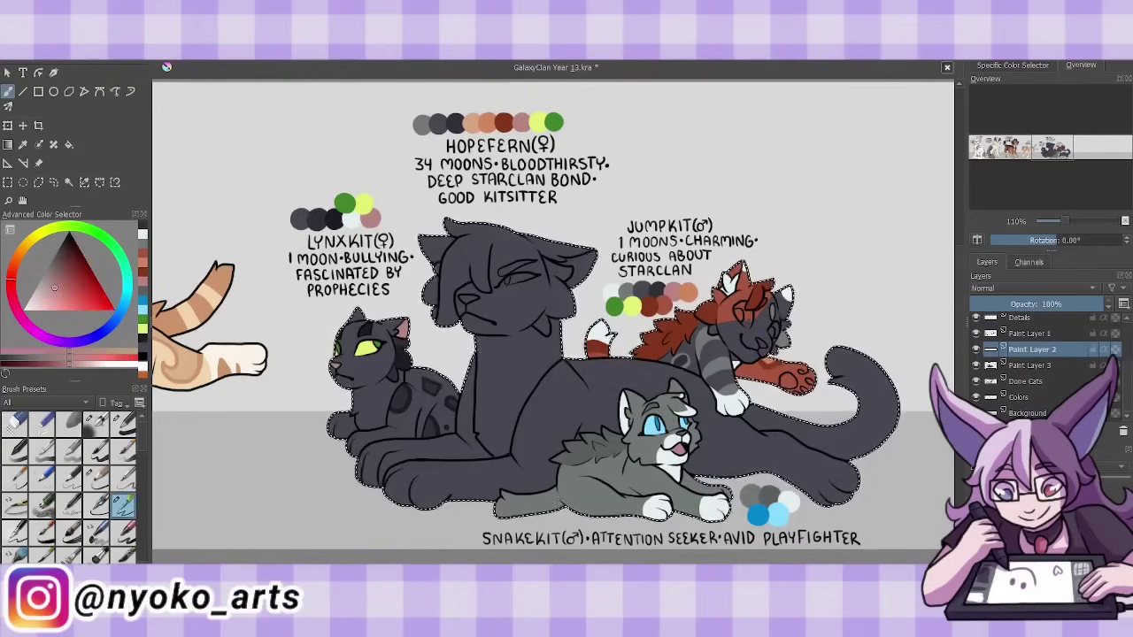
- Colour Jumpkit's eyes yellow with green shading and the paw pads dark
ctrl+click(631, 306)
drag(741, 312, 749, 315)
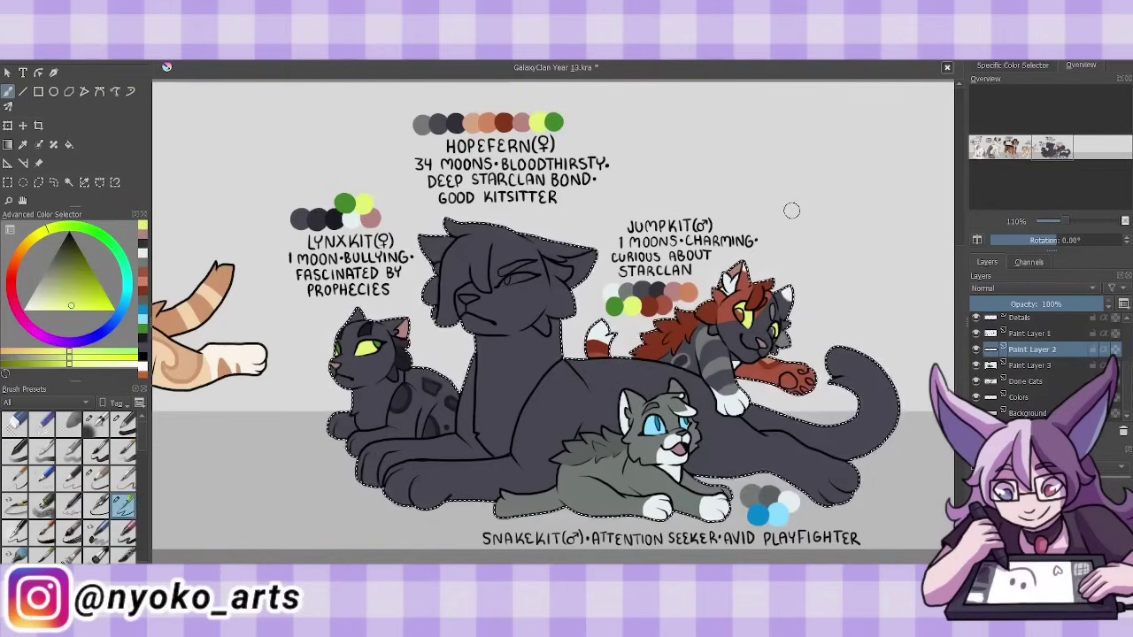
ctrl+click(778, 318)
ctrl+click(300, 217)
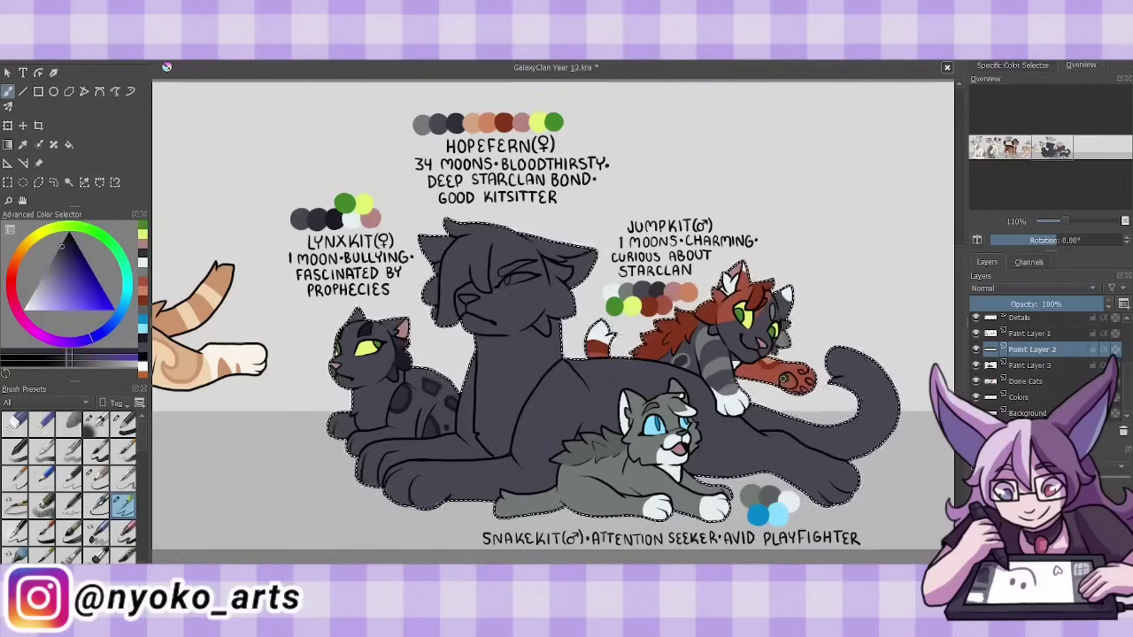
drag(783, 379, 802, 381)
- Paint an orange patch over Hopefern's forelock, ear and cheek on a new layer
key(Insert)
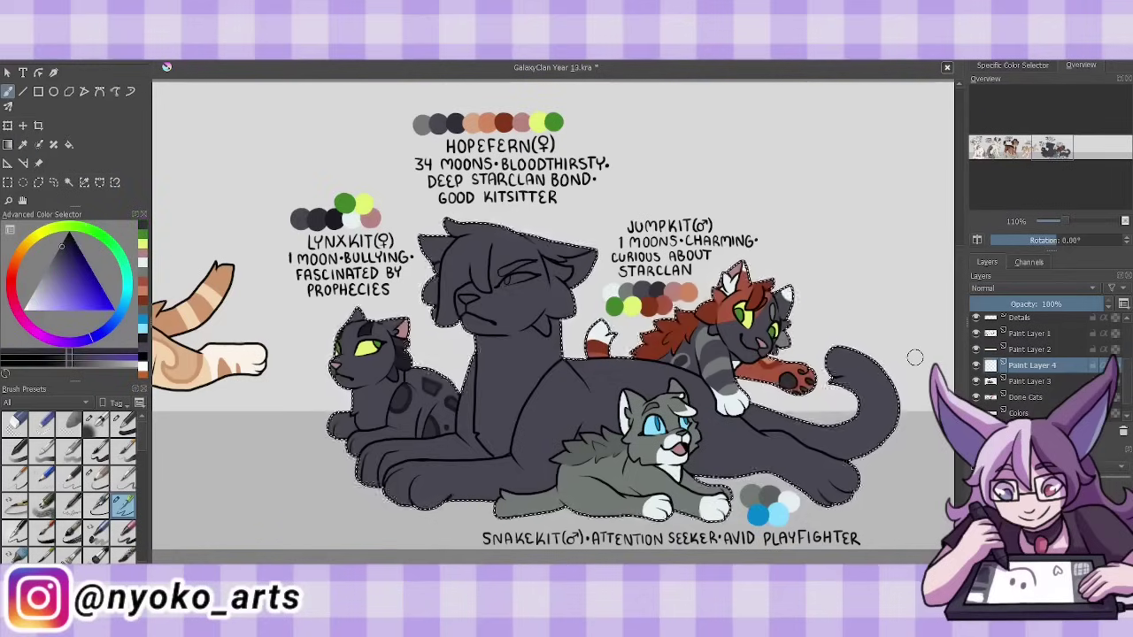
ctrl+click(486, 121)
drag(459, 232, 483, 258)
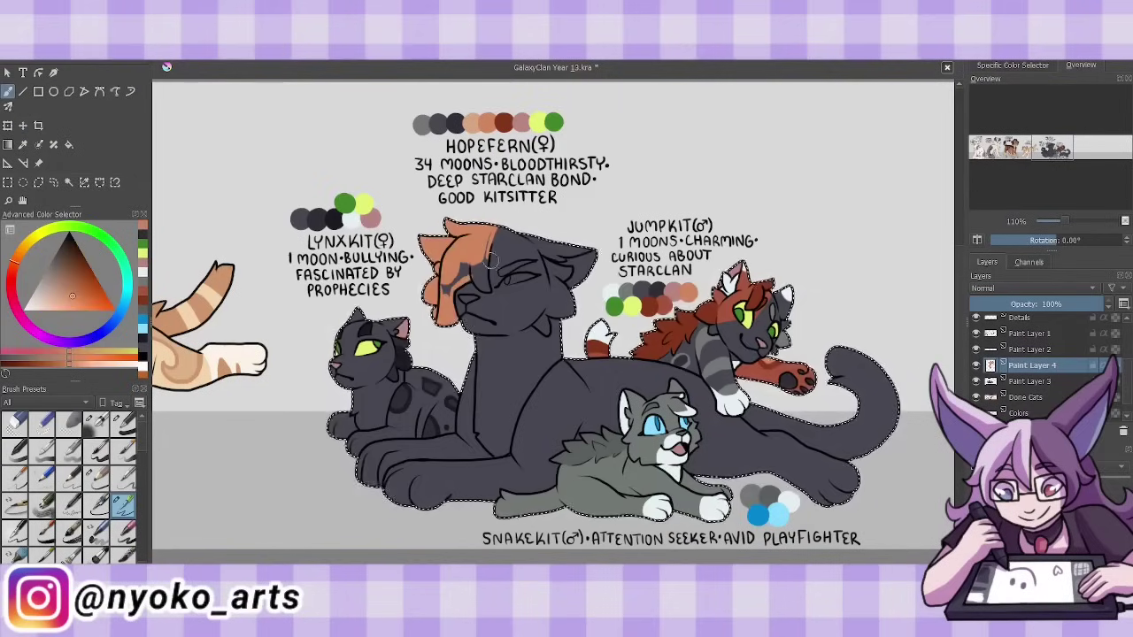
- Paint grey patches on Hopefern's muzzle, cheek, back, far front paw and hind paw on a new layer
key(Insert)
ctrl+click(748, 494)
drag(495, 297, 522, 308)
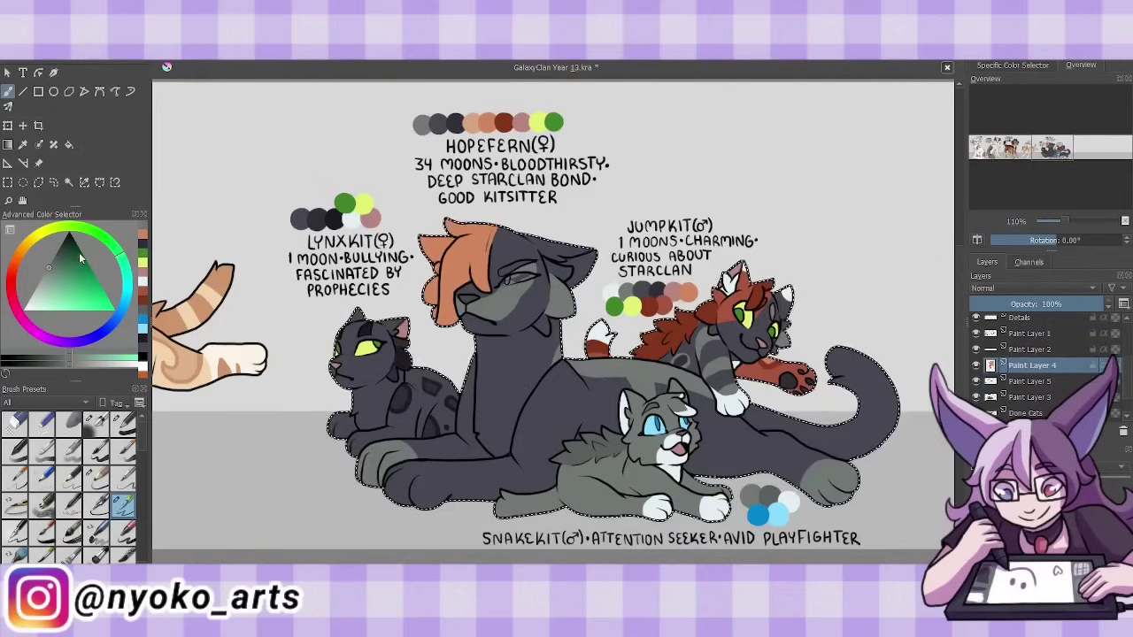
- Paint orange patches on Hopefern's back, near front paw, belly, thigh and tail, plus a grey side patch, merging the patch layers
drag(588, 371, 620, 378)
click(141, 247)
ctrl+click(543, 405)
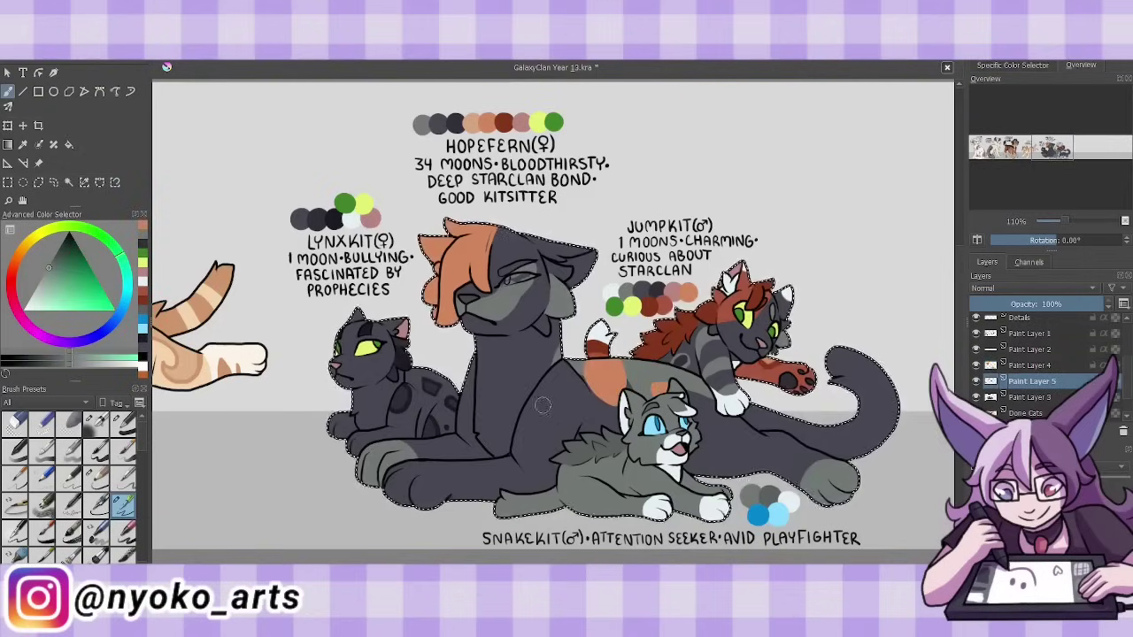
key(ctrl+e)
ctrl+click(443, 476)
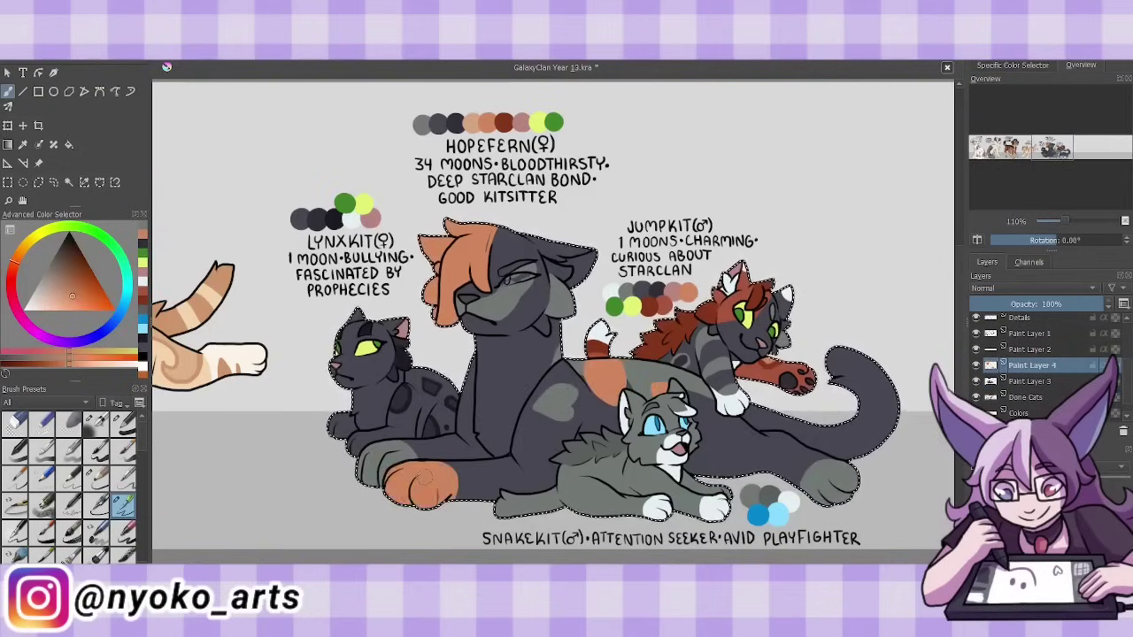
drag(522, 485, 553, 468)
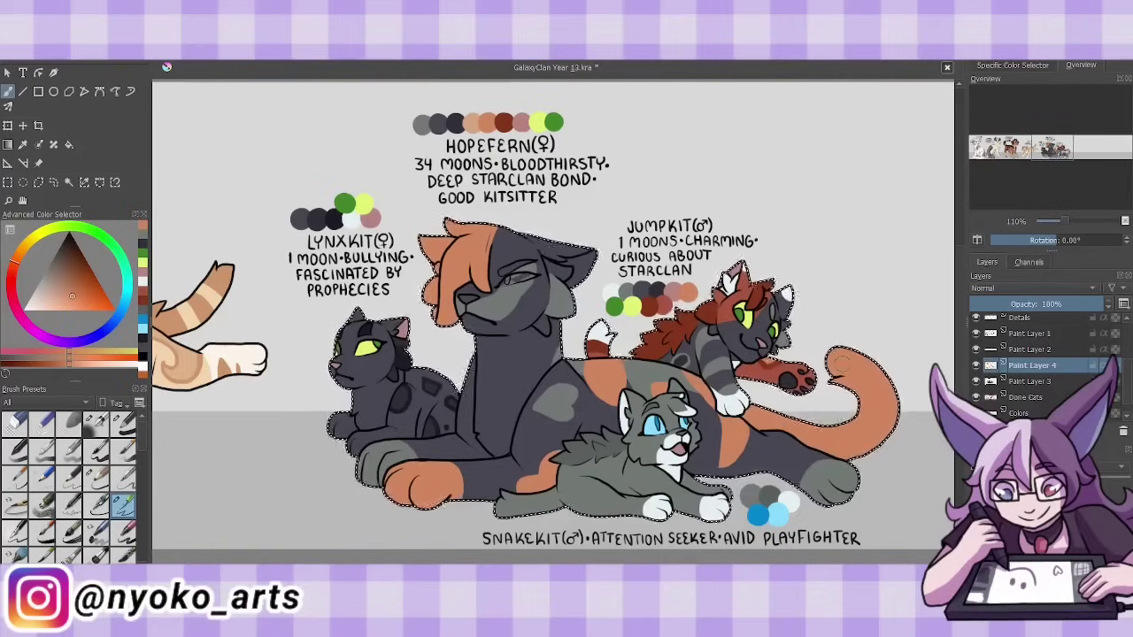
- Paint red-brown stripes over the orange patches on Hopefern's front paw, belly, back and tail on a new layer, and darken the forelock
key(Insert)
ctrl+click(456, 493)
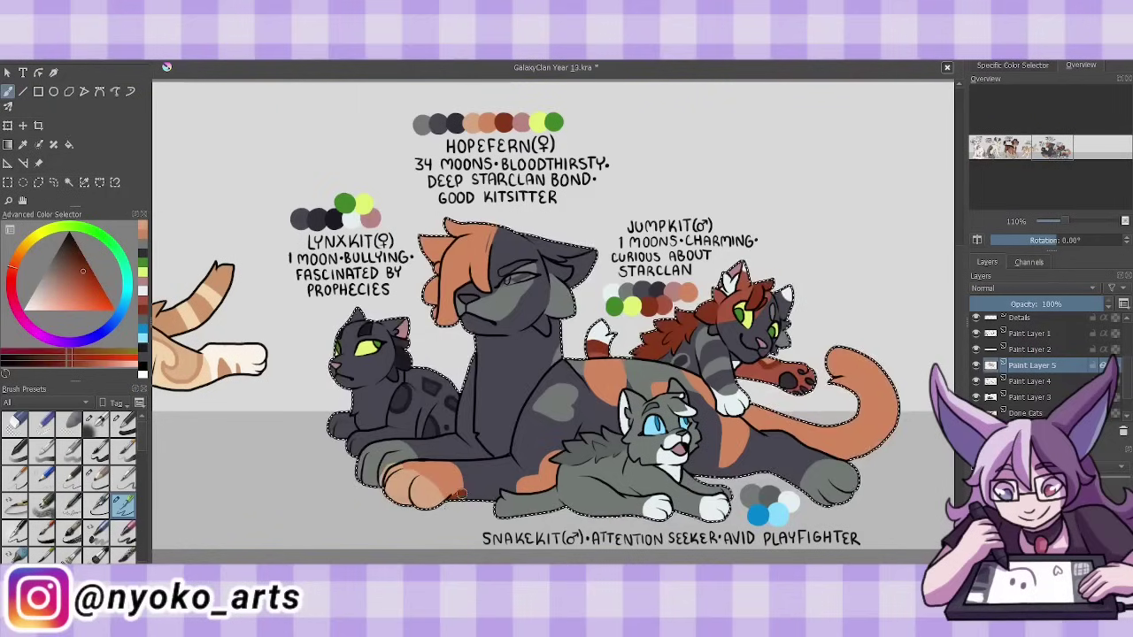
drag(455, 493, 544, 483)
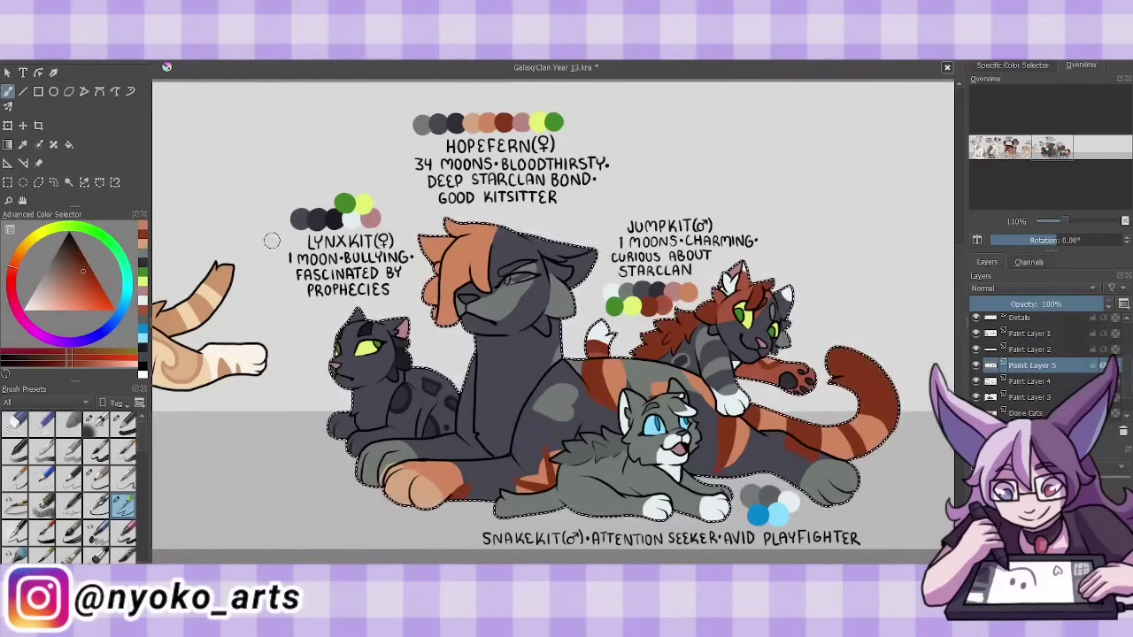
key(shift+Delete)
ctrl+click(465, 299)
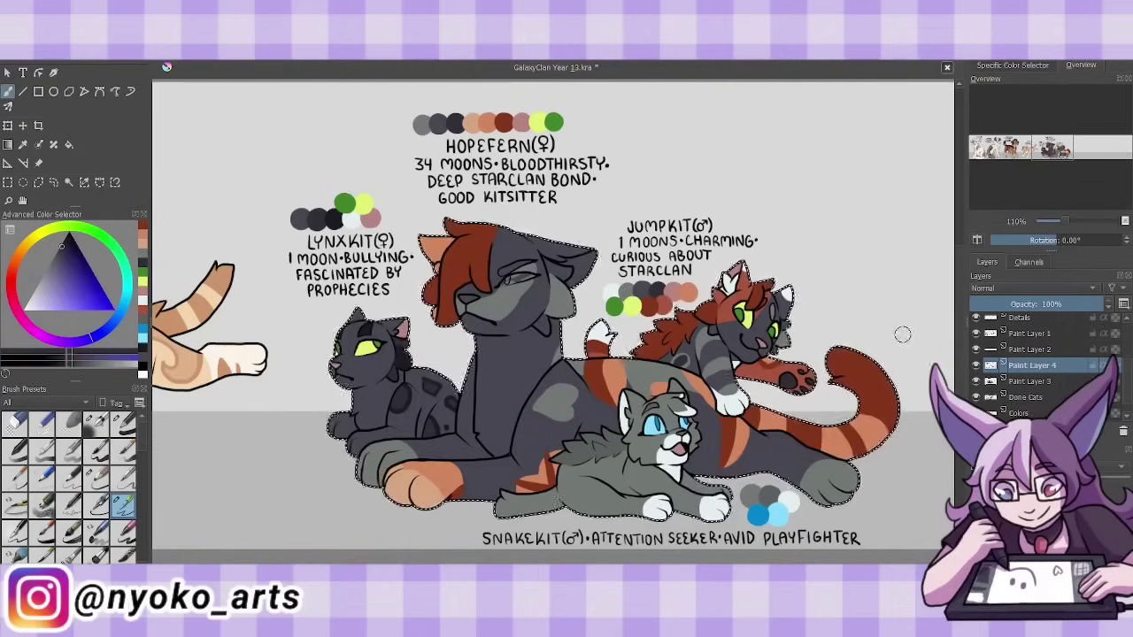
- Colour Hopefern's inner ear pink and the eye yellow-green, merging the marking layers
ctrl+click(455, 284)
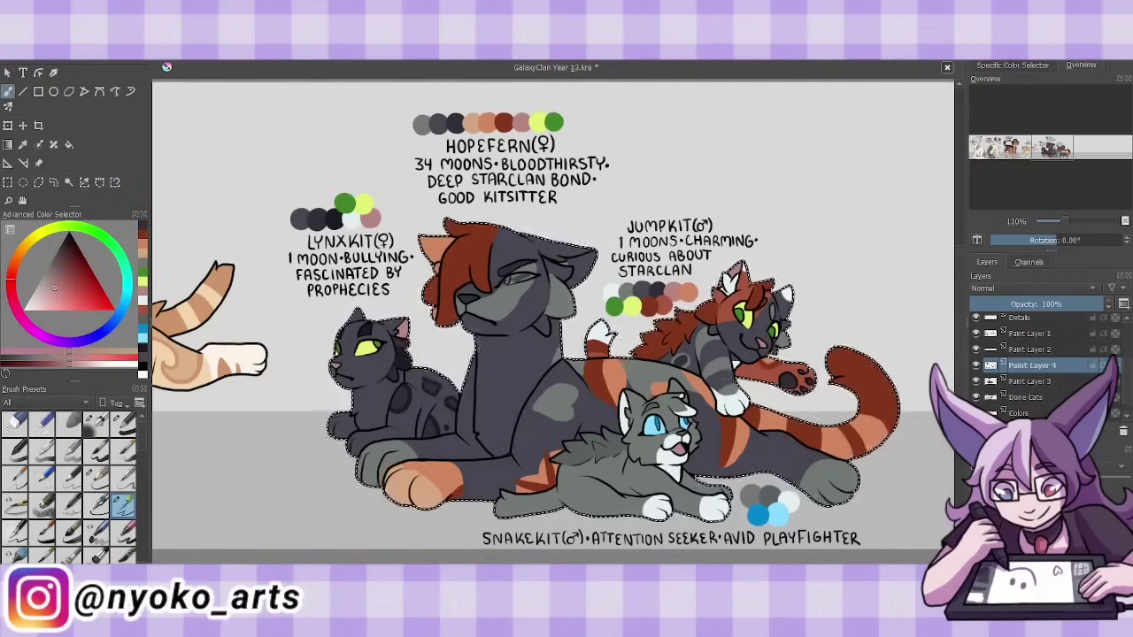
ctrl+click(536, 301)
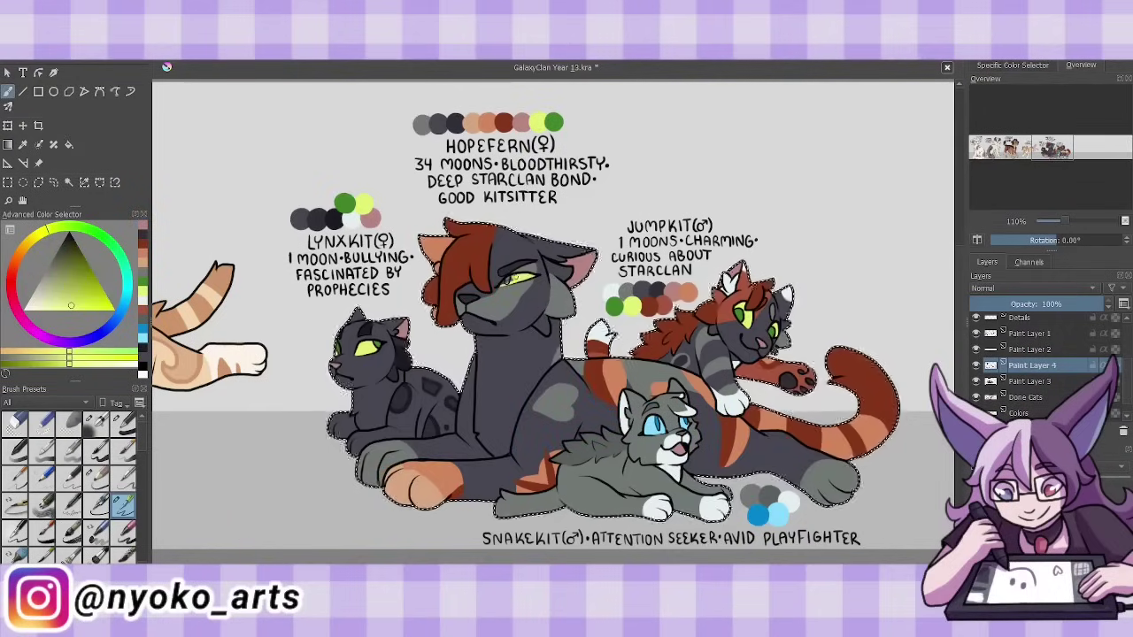
key(ctrl+e)
- Add white highlights to the cats' eyes on the line art layer and save the file
click(1001, 387)
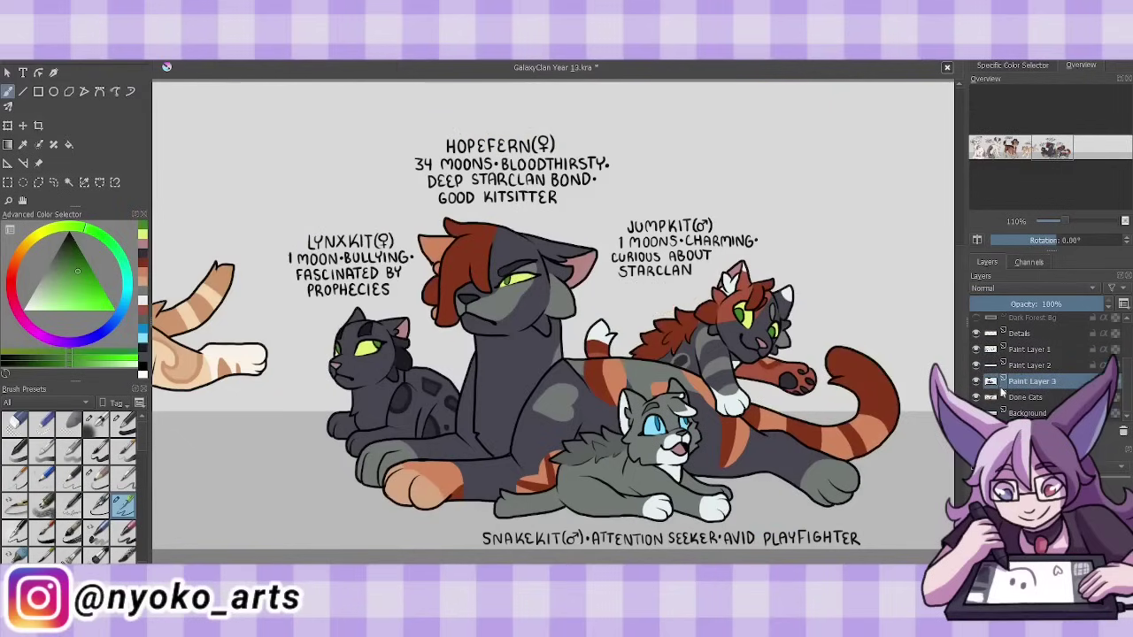
key(Page_Up)
key(Page_Up)
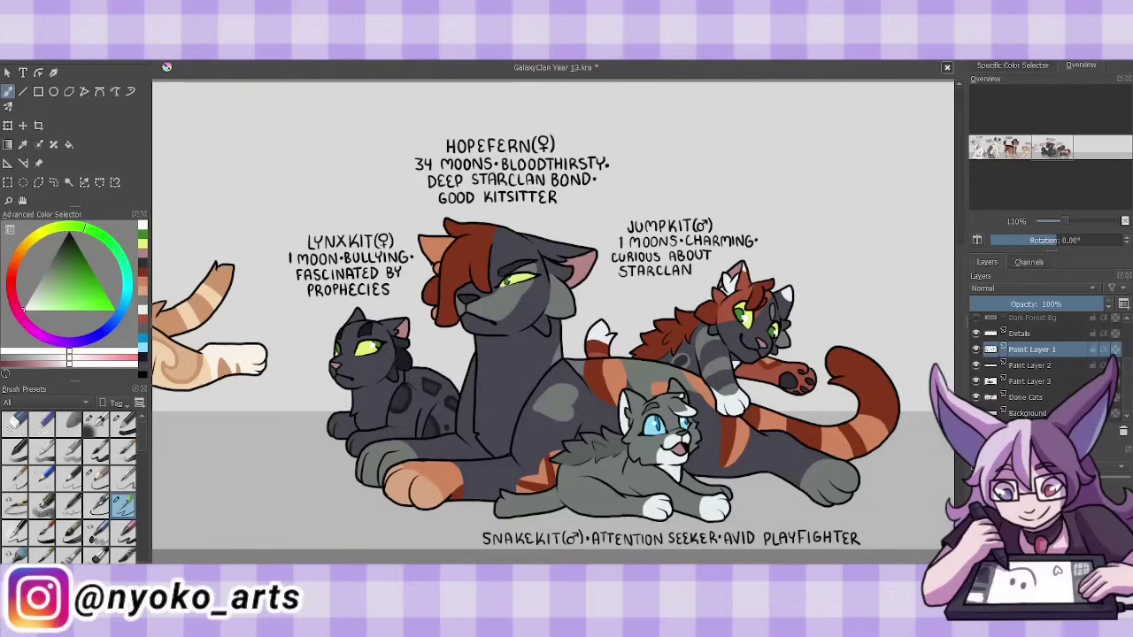
key(ctrl+s)
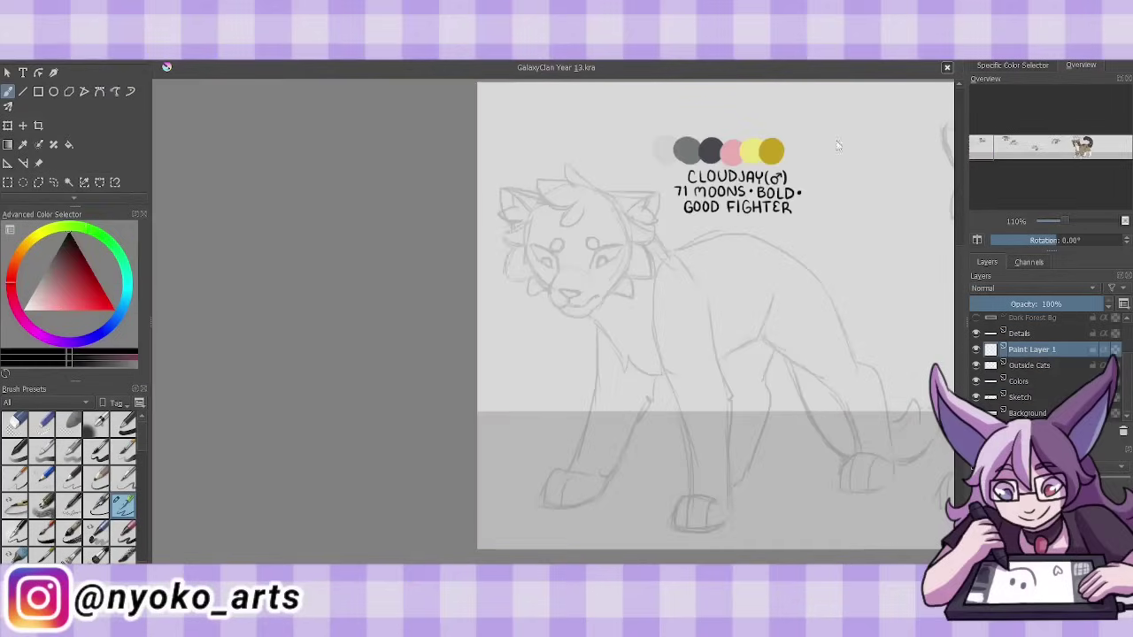
- Ink Cloudjay's head over the sketch, including the forelock, ears, cheek fur, eyes, nose and mouth
mouse_move(612, 198)
mouse_down()
mouse_move(586, 214)
mouse_move(547, 293)
mouse_move(579, 304)
mouse_up()
drag(586, 256, 621, 250)
drag(531, 251, 559, 270)
drag(535, 215, 545, 298)
drag(658, 216, 620, 301)
drag(534, 221, 501, 192)
drag(609, 202, 657, 223)
- Ink Cloudjay's chest fur, shoulder and both front legs with the Colors layer hidden
drag(594, 321, 630, 370)
mouse_move(657, 257)
mouse_down()
mouse_move(697, 281)
mouse_move(731, 529)
mouse_up()
click(975, 380)
mouse_move(669, 382)
mouse_down()
mouse_move(686, 496)
mouse_move(708, 531)
mouse_up()
drag(655, 381, 611, 485)
drag(598, 327, 568, 469)
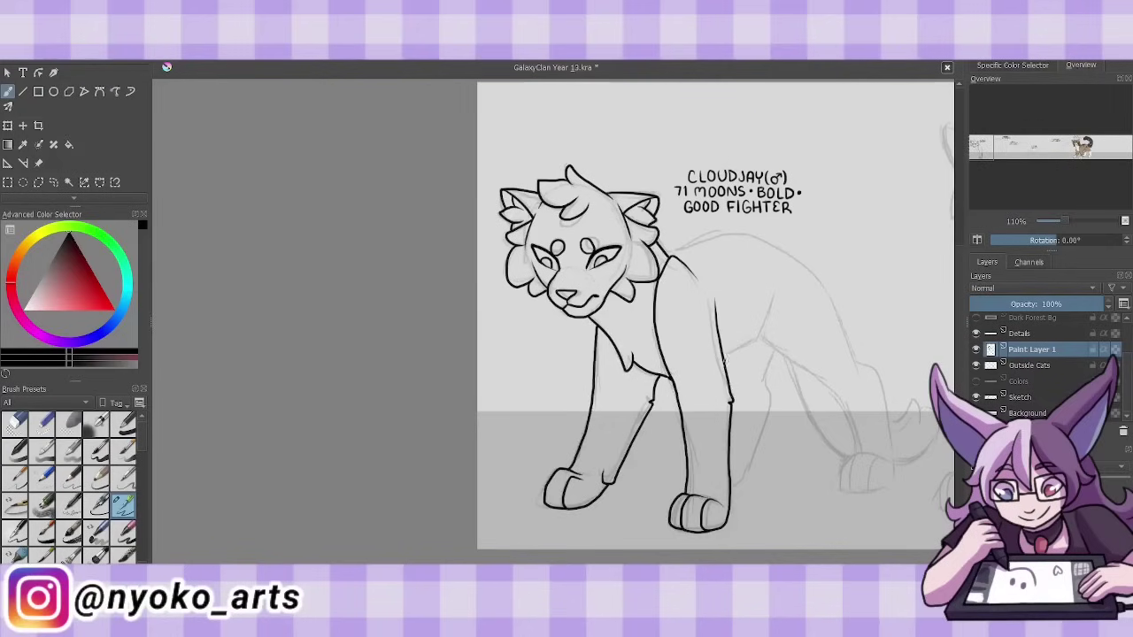
- Ink Cloudjay's back, belly, hind legs and tail
drag(724, 357, 855, 453)
mouse_move(790, 256)
mouse_down()
mouse_move(875, 379)
mouse_move(850, 492)
mouse_move(837, 493)
mouse_up()
drag(773, 347, 733, 483)
drag(785, 363, 855, 458)
drag(894, 421, 929, 465)
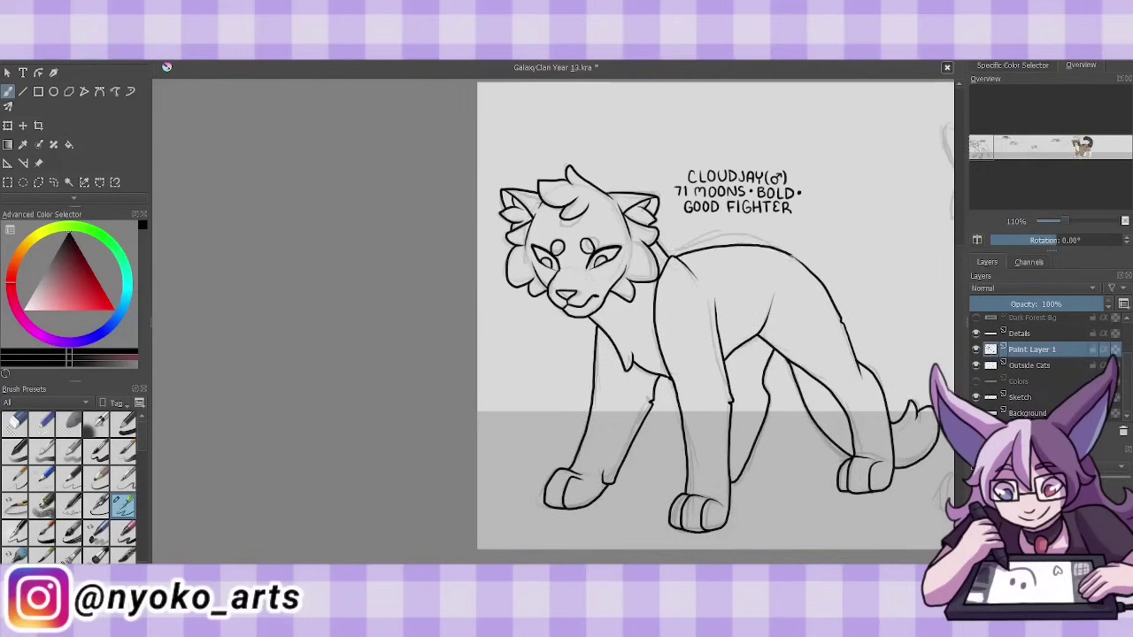
- Show the colour palettes and paint dark grey patches over Cloudjay's light grey base on the head, back, front paw, hind leg and tail
click(975, 380)
mouse_move(542, 206)
mouse_down()
mouse_move(529, 289)
mouse_move(522, 205)
mouse_move(601, 257)
mouse_move(566, 181)
mouse_move(644, 238)
mouse_move(611, 200)
mouse_move(655, 222)
mouse_up()
drag(701, 255, 762, 265)
click(743, 299)
drag(699, 464, 714, 526)
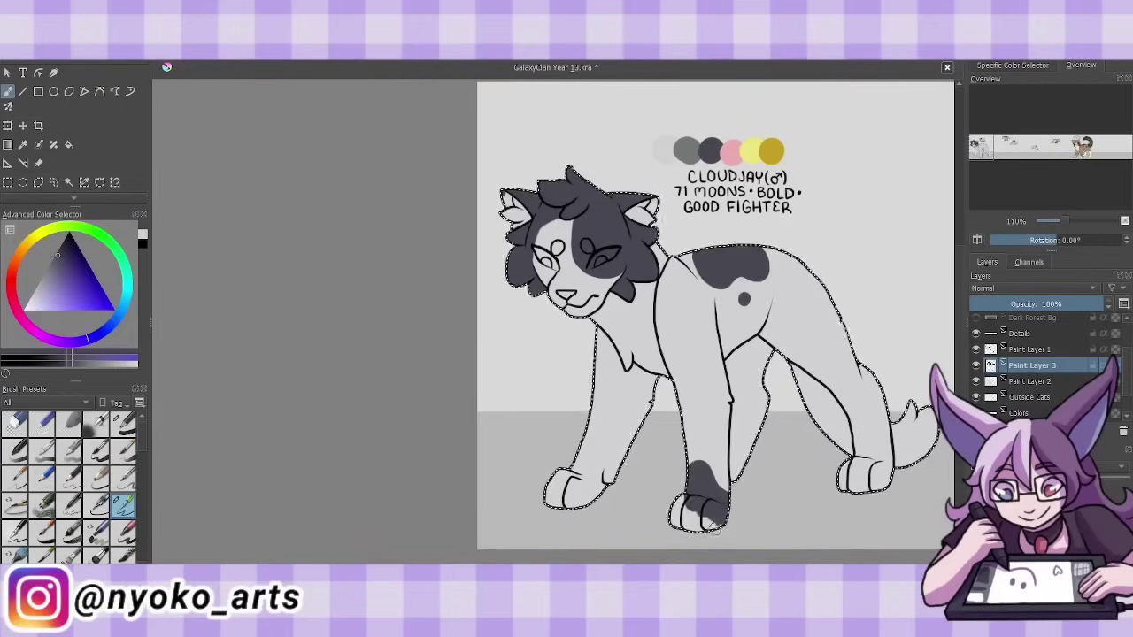
ctrl+click(805, 400)
drag(805, 400, 911, 434)
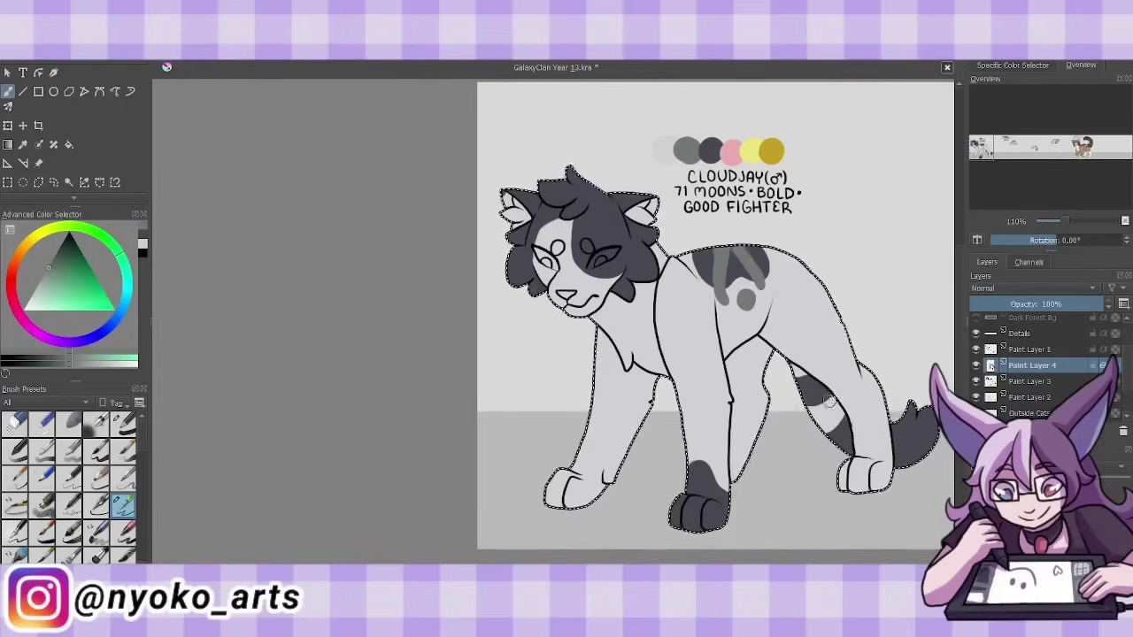
- Paint mid-grey stripes over Cloudjay's dark patches on a new layer, and colour the inner ears pink and the eyes yellow
key(Insert)
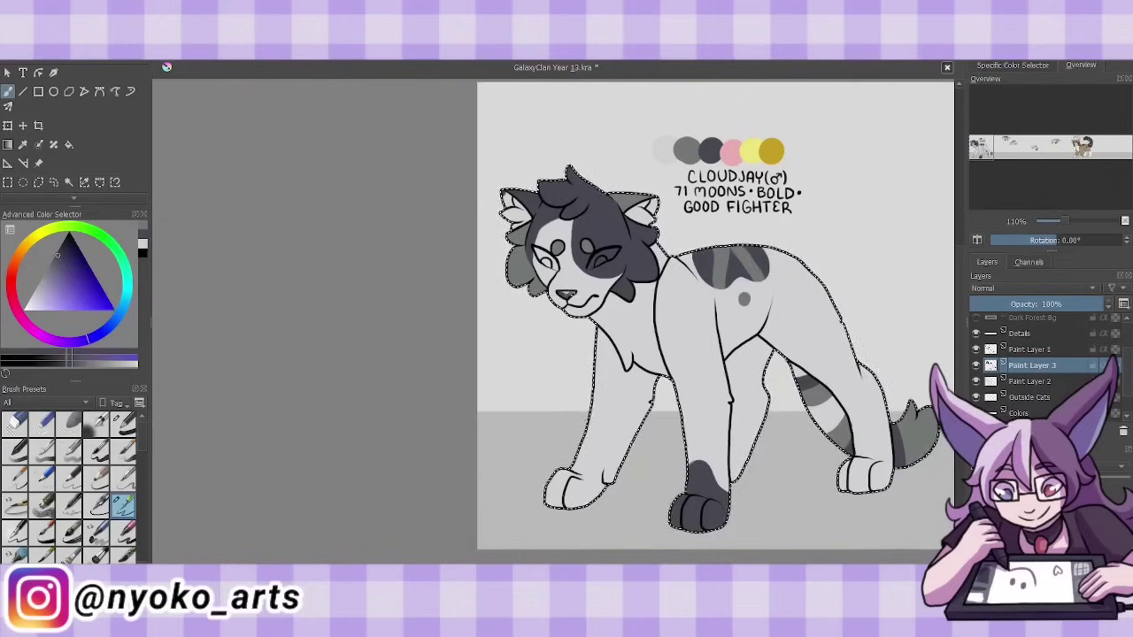
drag(506, 196, 517, 212)
drag(646, 200, 655, 212)
click(65, 304)
drag(536, 257, 553, 262)
drag(597, 258, 615, 253)
key(ctrl+shift+a)
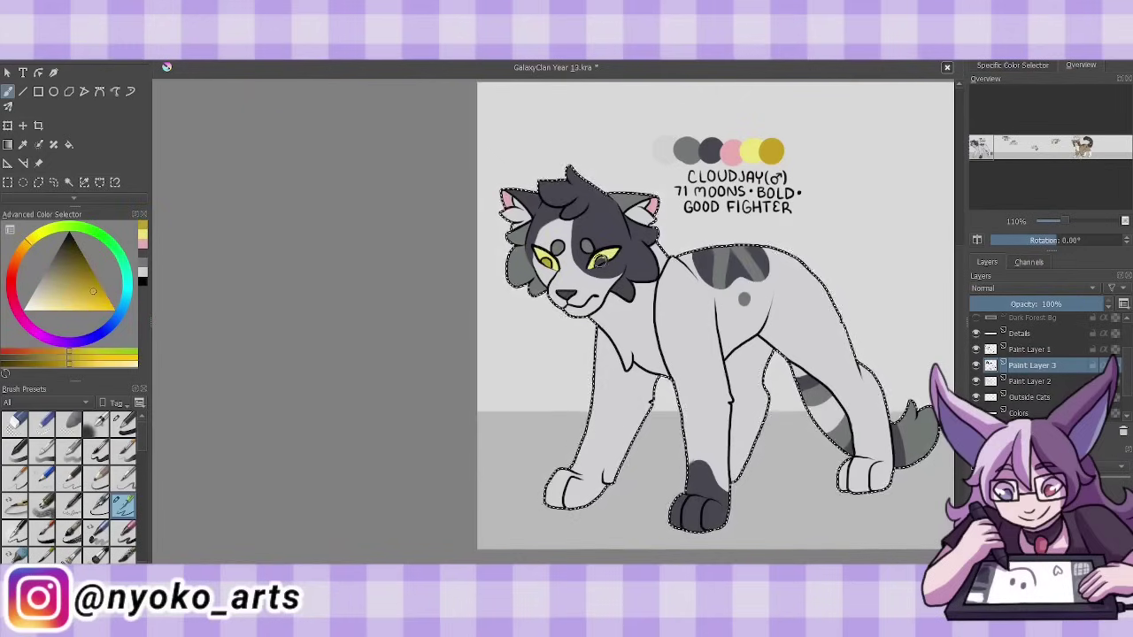
- Merge Cloudjay's layers into Outside Cats, save the file and reset the brush colours to default
key(ctrl+e)
key(ctrl+e)
key(ctrl+e)
key(ctrl+s)
key(d)
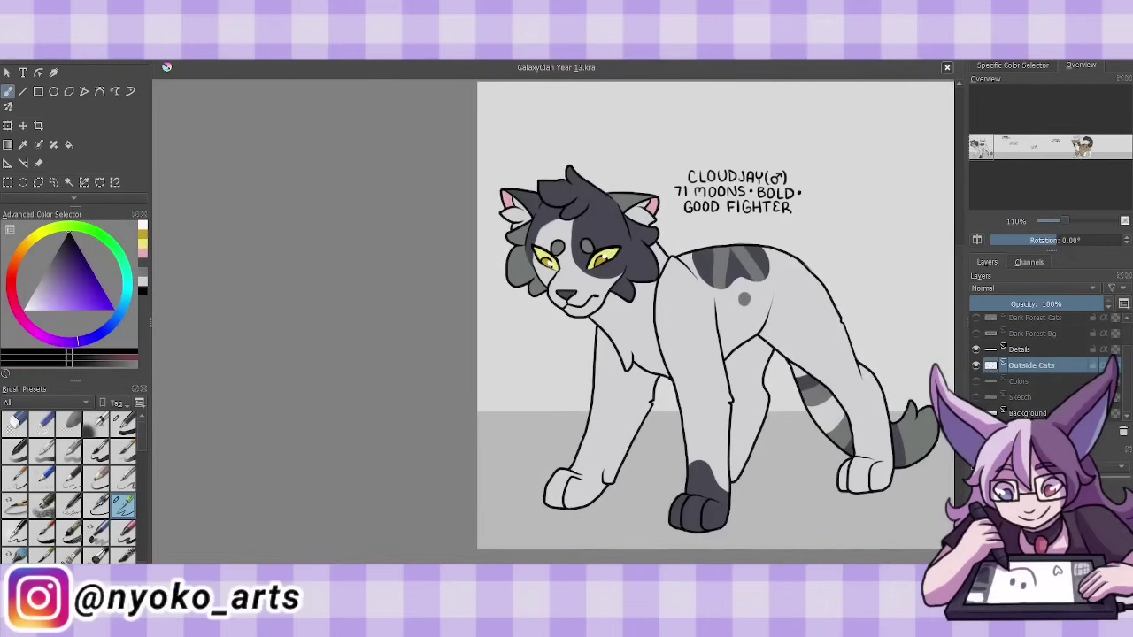
- Ink the outline of Flaxroar's head, ears, forelock and cheek fur on a new layer
key(Insert)
drag(797, 310, 447, 310)
drag(652, 144, 620, 228)
mouse_move(620, 228)
mouse_down()
mouse_move(748, 231)
mouse_move(684, 131)
mouse_move(731, 146)
mouse_up()
drag(717, 137, 757, 169)
drag(672, 124, 600, 173)
drag(718, 150, 745, 170)
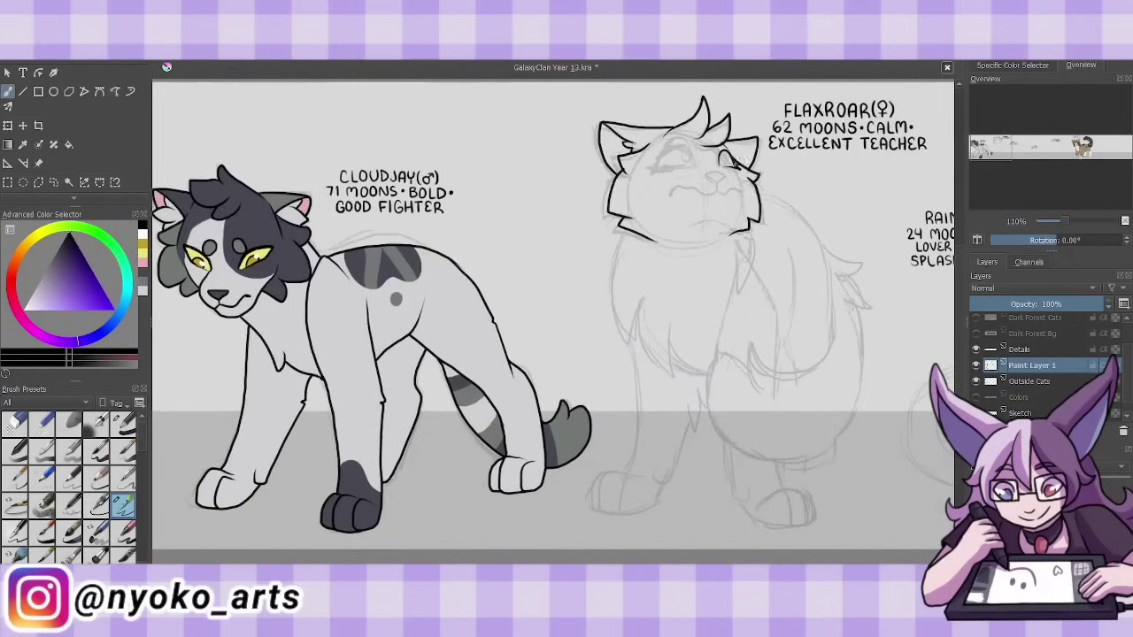
- Ink Flaxroar's upturned eyes, lashes, nose and mouth
drag(673, 155, 700, 150)
drag(721, 148, 734, 162)
mouse_move(653, 168)
mouse_down()
mouse_move(697, 151)
mouse_move(744, 189)
mouse_up()
drag(669, 187, 719, 190)
- Ink Flaxroar's fluffy chest, back and the large tail curling in front of the body
mouse_move(627, 230)
mouse_down()
mouse_move(639, 338)
mouse_move(681, 366)
mouse_up()
drag(771, 253, 733, 301)
mouse_move(745, 232)
mouse_down()
mouse_move(718, 352)
mouse_move(823, 453)
mouse_up()
drag(823, 454, 832, 283)
drag(757, 195, 871, 337)
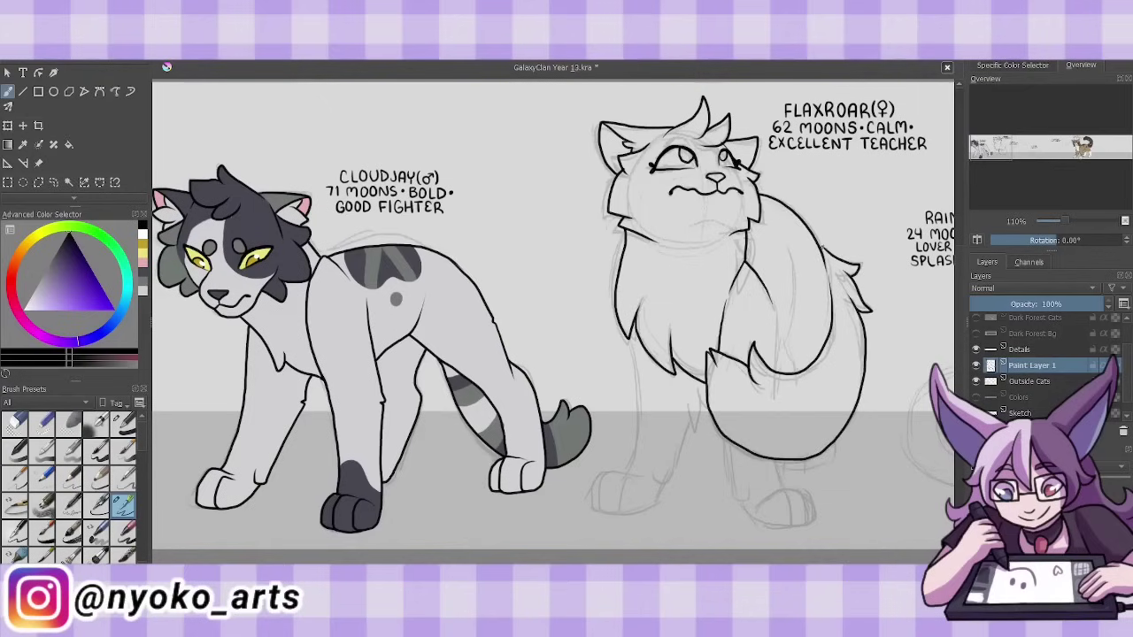
- Ink Flaxroar's side fur line, front legs and paws
drag(792, 257, 776, 340)
drag(724, 438, 750, 499)
drag(743, 492, 788, 525)
drag(779, 460, 811, 524)
mouse_move(697, 390)
mouse_down()
mouse_move(710, 411)
mouse_move(655, 489)
mouse_up()
drag(667, 470, 598, 515)
drag(639, 322, 625, 473)
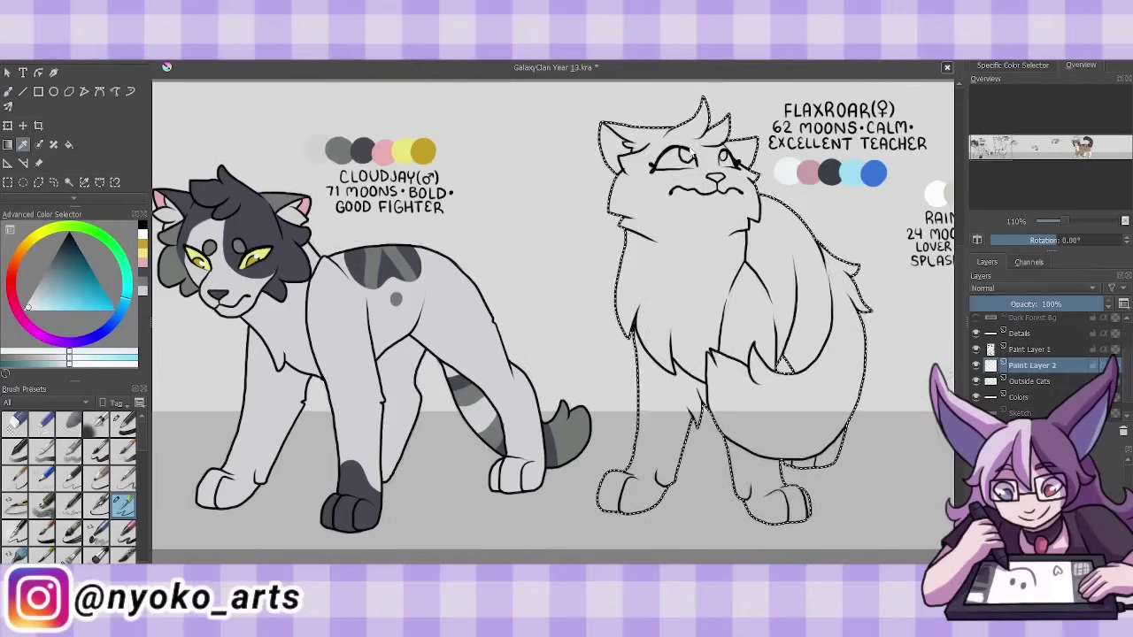
- Fill Flaxroar with icy white and paint dark navy-grey patches on the head, ears, back and tail
key(shift+BackSpace)
click(60, 254)
key(b)
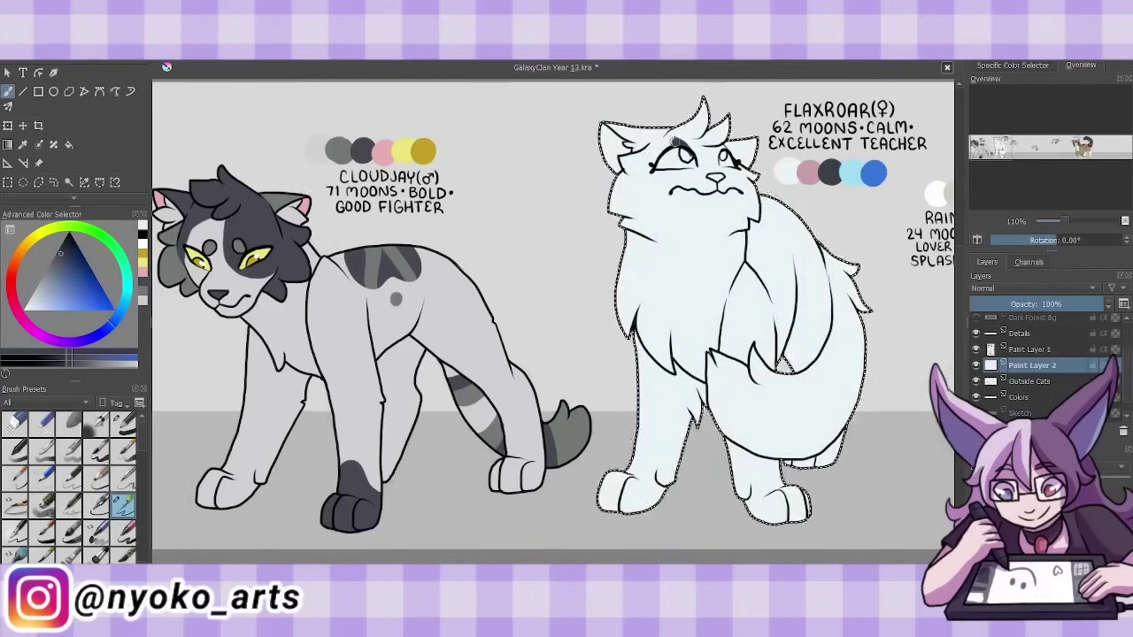
mouse_move(612, 133)
mouse_down()
mouse_move(754, 177)
mouse_move(862, 336)
mouse_up()
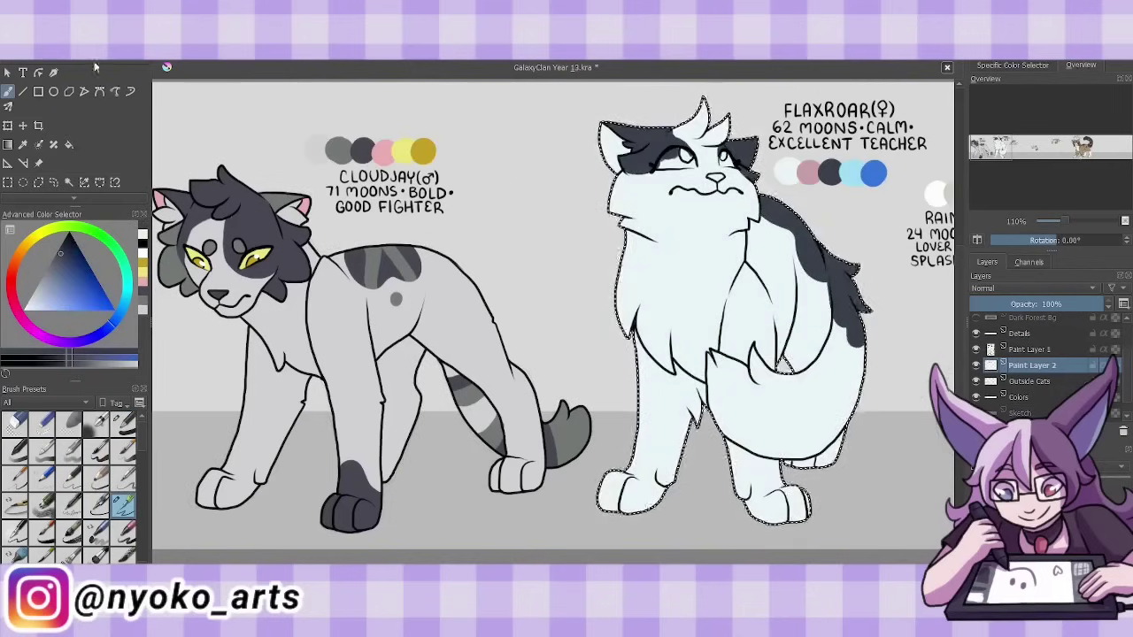
drag(845, 266, 867, 345)
mouse_move(753, 372)
mouse_down()
mouse_move(830, 351)
mouse_move(779, 389)
mouse_move(823, 416)
mouse_move(850, 381)
mouse_move(757, 428)
mouse_move(818, 411)
mouse_up()
- Colour Flaxroar's inner ear pink and the eyes light blue with darker blue irises
click(124, 306)
click(47, 293)
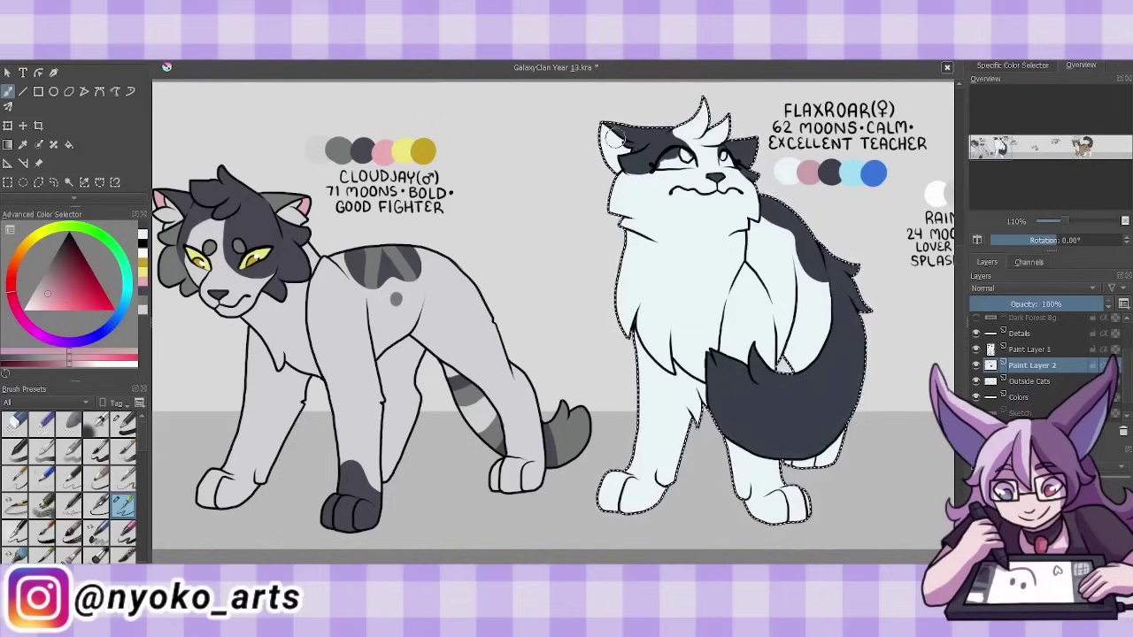
mouse_move(607, 133)
mouse_down()
mouse_move(620, 164)
mouse_move(731, 159)
mouse_up()
click(62, 340)
click(88, 299)
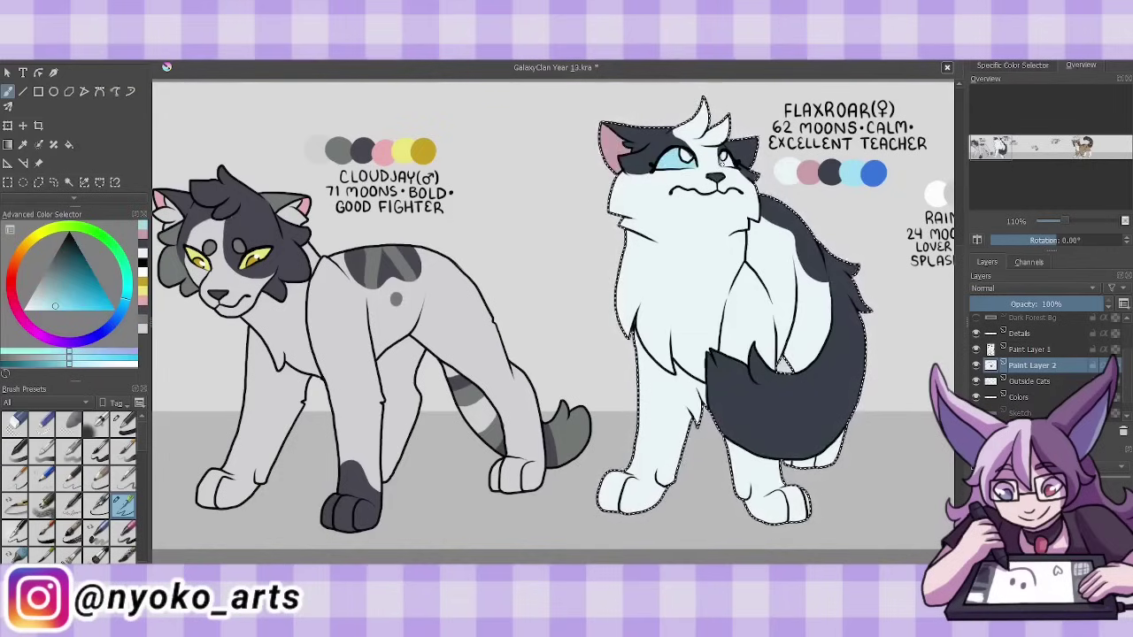
click(178, 64)
click(177, 74)
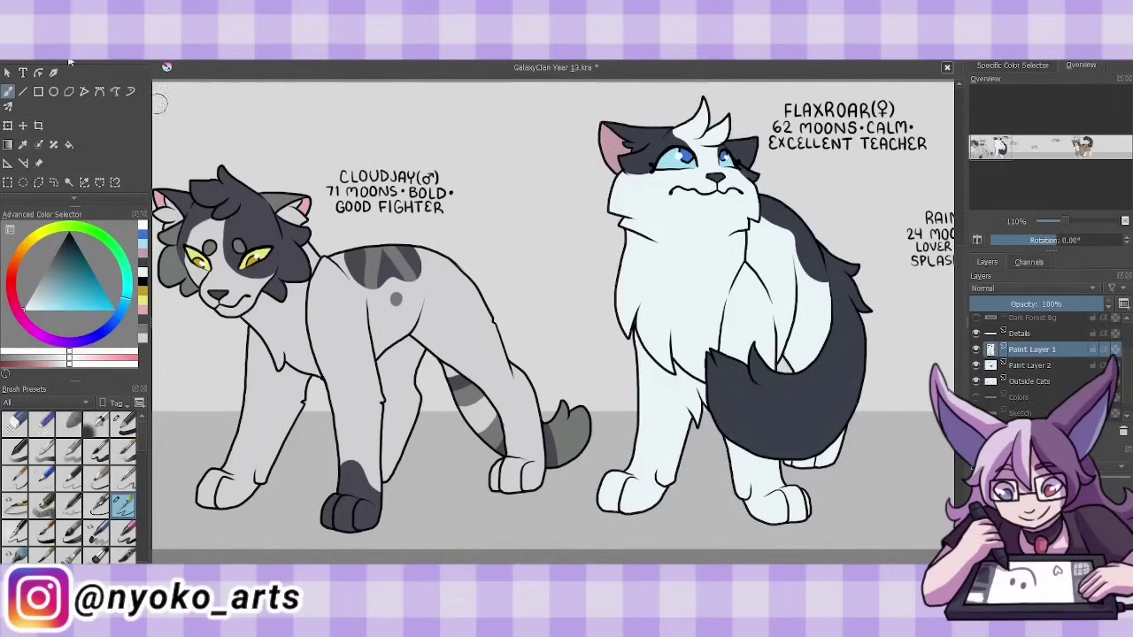
- Ink Rainpaw's head over the sketch, including the muzzle, tufted ears, cheek fur and eyes
drag(708, 310, 372, 310)
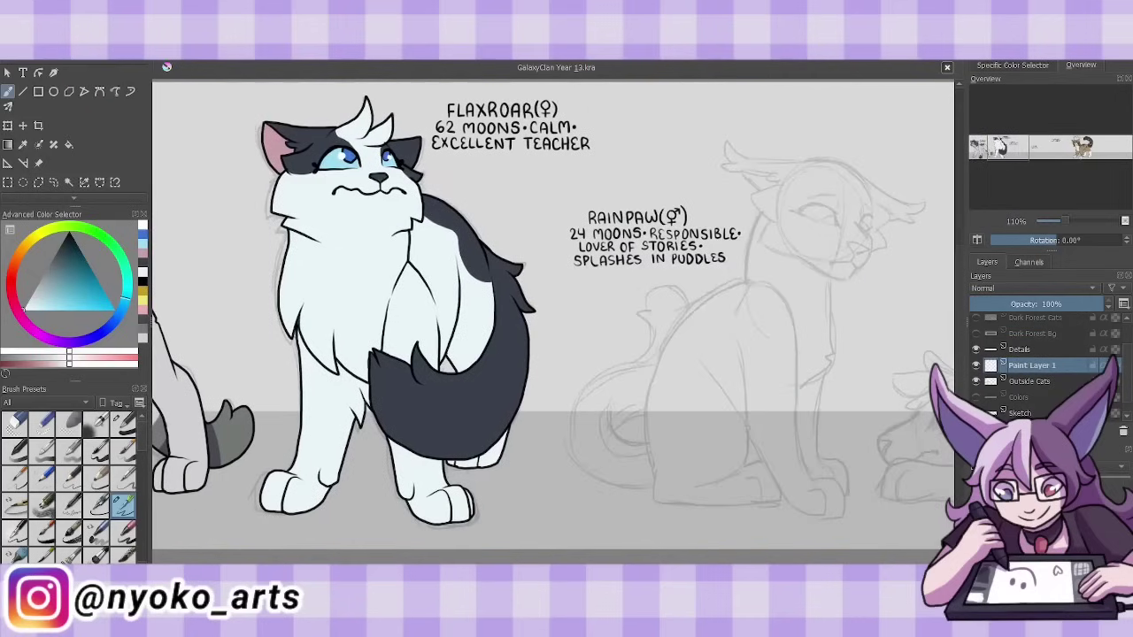
drag(784, 237, 867, 253)
drag(766, 182, 800, 255)
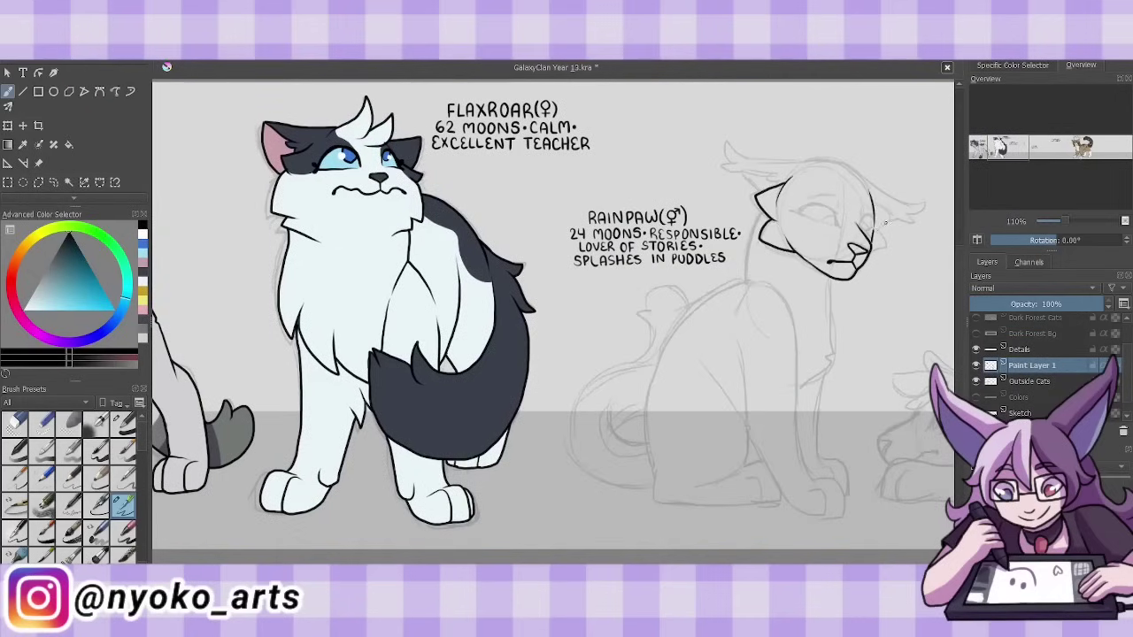
drag(808, 163, 888, 253)
mouse_move(855, 177)
mouse_down()
mouse_move(903, 209)
mouse_move(888, 223)
mouse_up()
mouse_move(823, 162)
mouse_down()
mouse_move(724, 143)
mouse_move(782, 182)
mouse_move(830, 194)
mouse_up()
drag(795, 207, 837, 221)
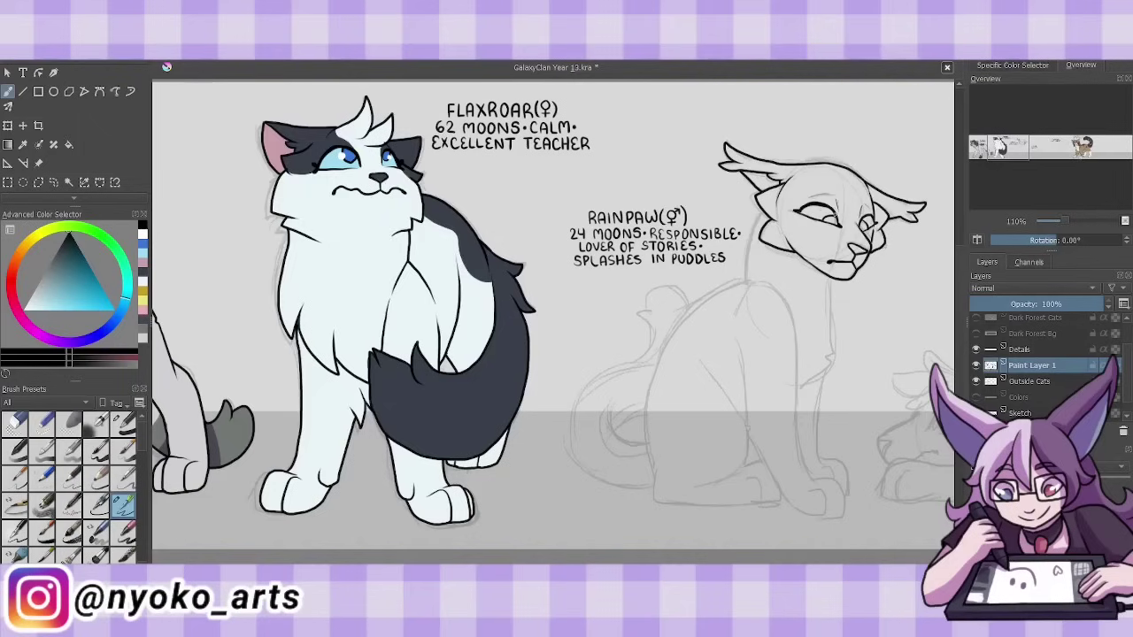
- Ink Rainpaw's neck, chest, front legs, back and seated hind leg
drag(828, 280, 832, 365)
mouse_move(767, 281)
mouse_down()
mouse_move(738, 367)
mouse_move(839, 512)
mouse_up()
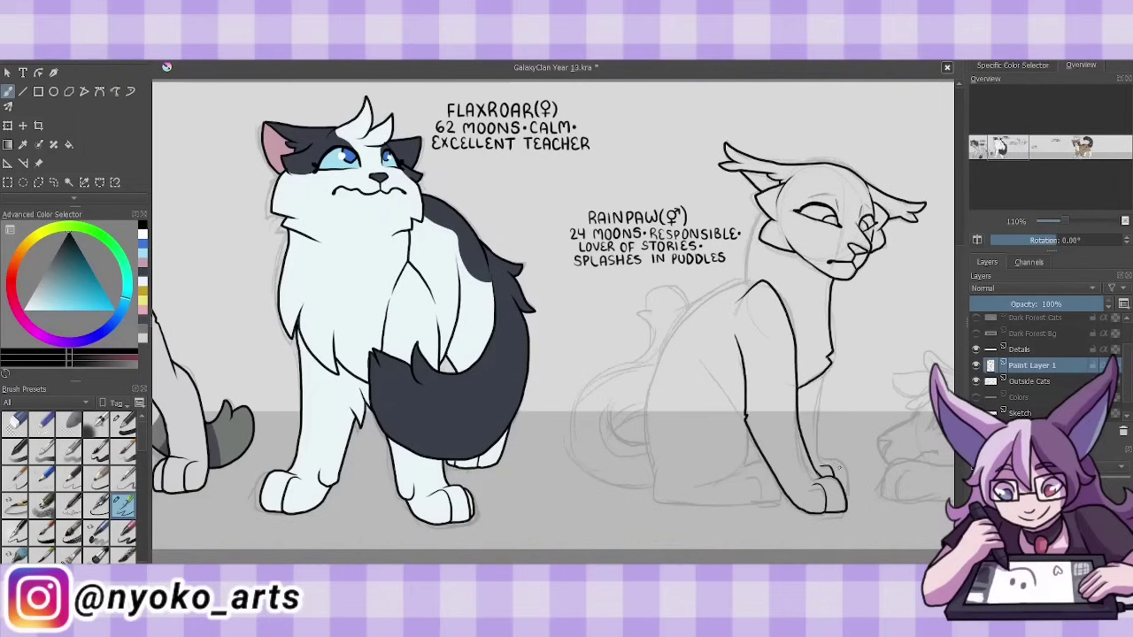
drag(759, 281, 653, 397)
drag(757, 210, 752, 281)
drag(706, 372, 747, 452)
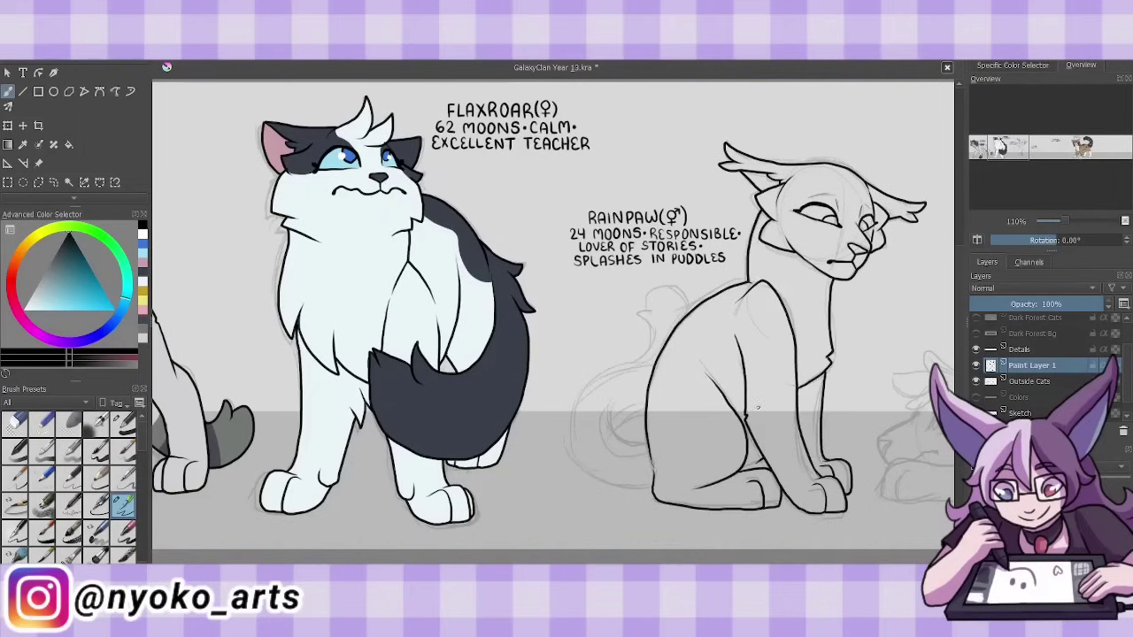
- Ink Rainpaw's curled tail with its tufted tip
drag(621, 366, 653, 485)
drag(623, 423, 619, 434)
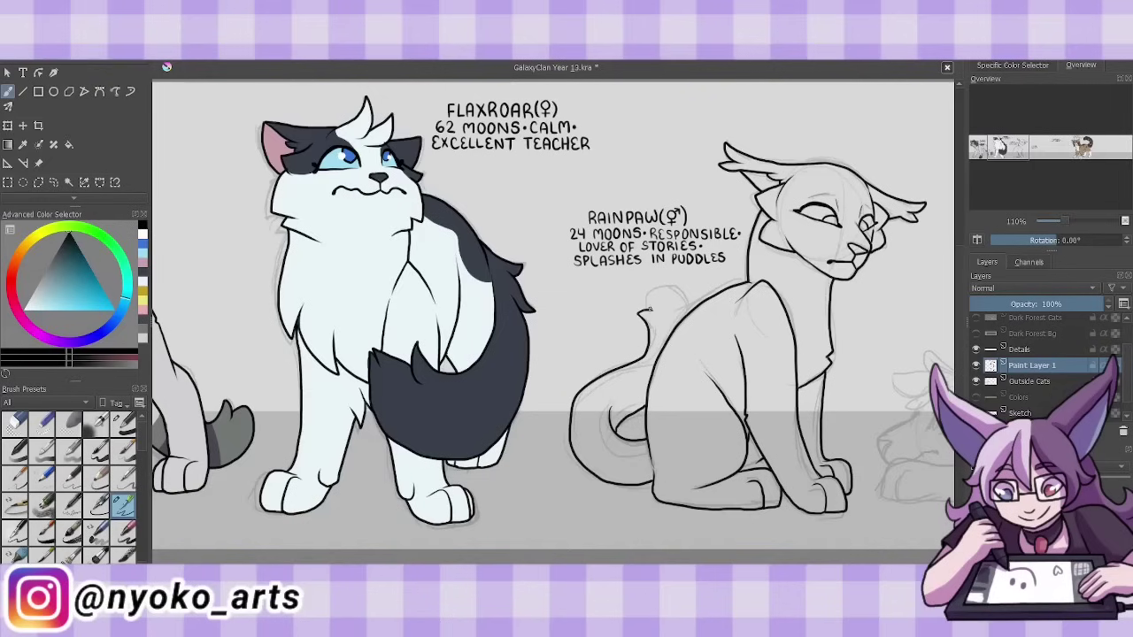
drag(649, 309, 681, 292)
- Fill Rainpaw with white and paint pale beige-grey patches on the face, ears, shoulder, back, hind leg and tail
click(769, 373)
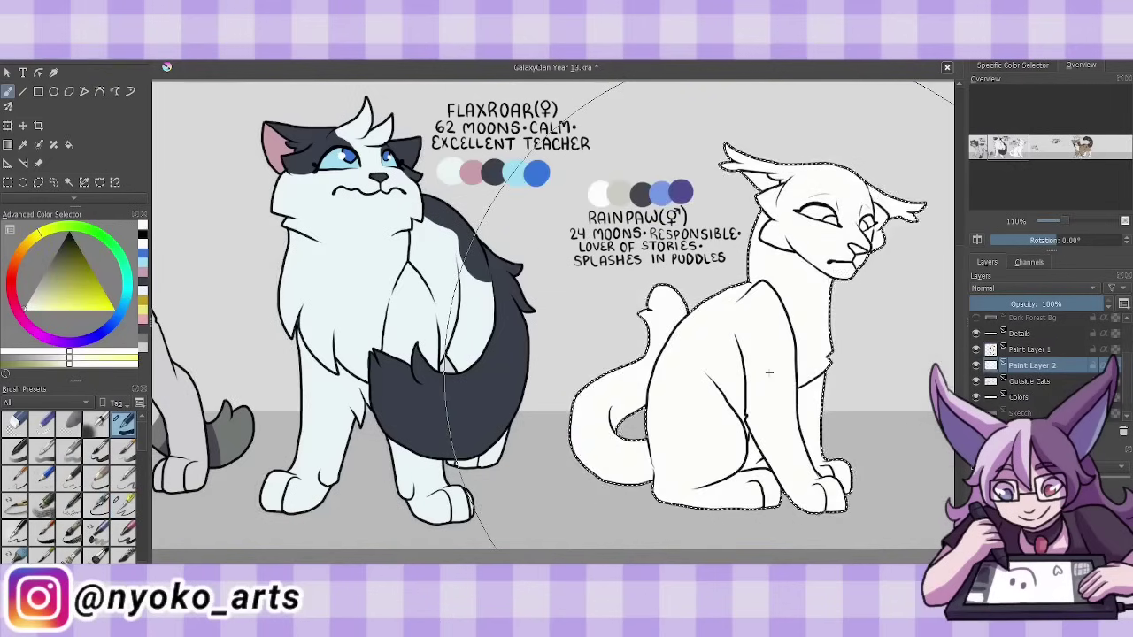
click(123, 502)
click(34, 295)
mouse_move(801, 202)
mouse_down()
mouse_move(850, 204)
mouse_move(778, 229)
mouse_move(872, 235)
mouse_move(894, 222)
mouse_move(766, 332)
mouse_move(708, 336)
mouse_move(761, 323)
mouse_move(726, 380)
mouse_move(662, 407)
mouse_move(699, 442)
mouse_move(628, 451)
mouse_move(593, 389)
mouse_move(635, 402)
mouse_up()
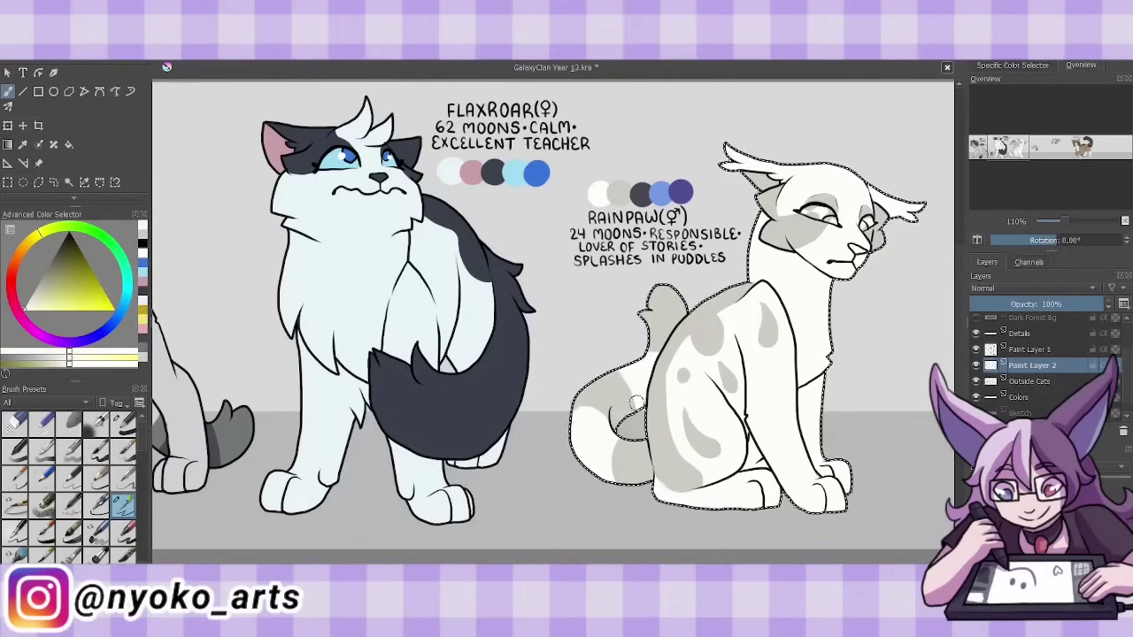
- Colour Rainpaw's eyes blue with purple shading and the nose dark grey
click(111, 321)
click(68, 303)
drag(801, 210, 837, 213)
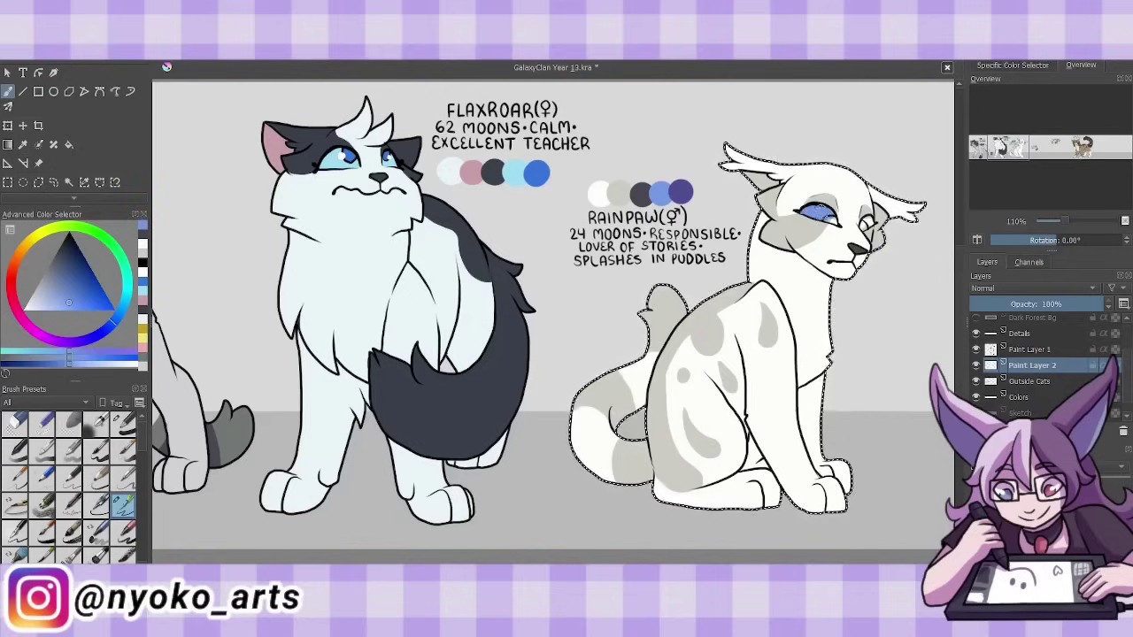
key(ctrl+shift+a)
- Add white highlights to Rainpaw's eyes, merge the cat's layers into Outside Cats and save the file
click(975, 397)
click(1031, 349)
click(16, 265)
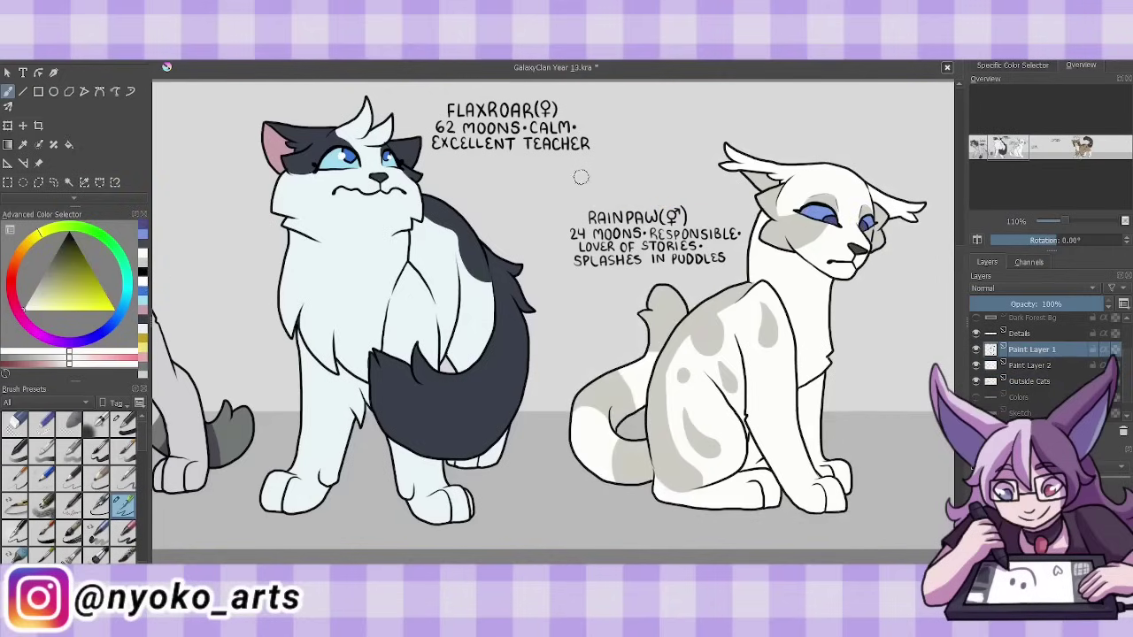
key(ctrl+e)
key(ctrl+e)
key(d)
key(ctrl+s)
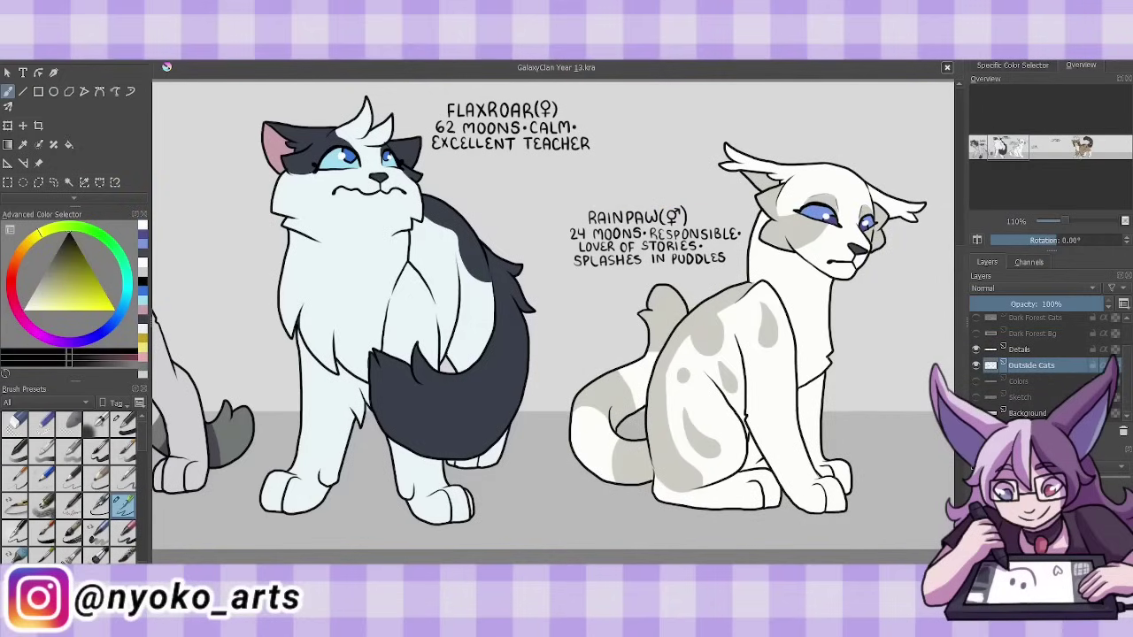
- On a new layer above Outside Cats, ink Stagpaw's curled tail and rounded haunch over the sketch
key(Insert)
drag(708, 309, 314, 310)
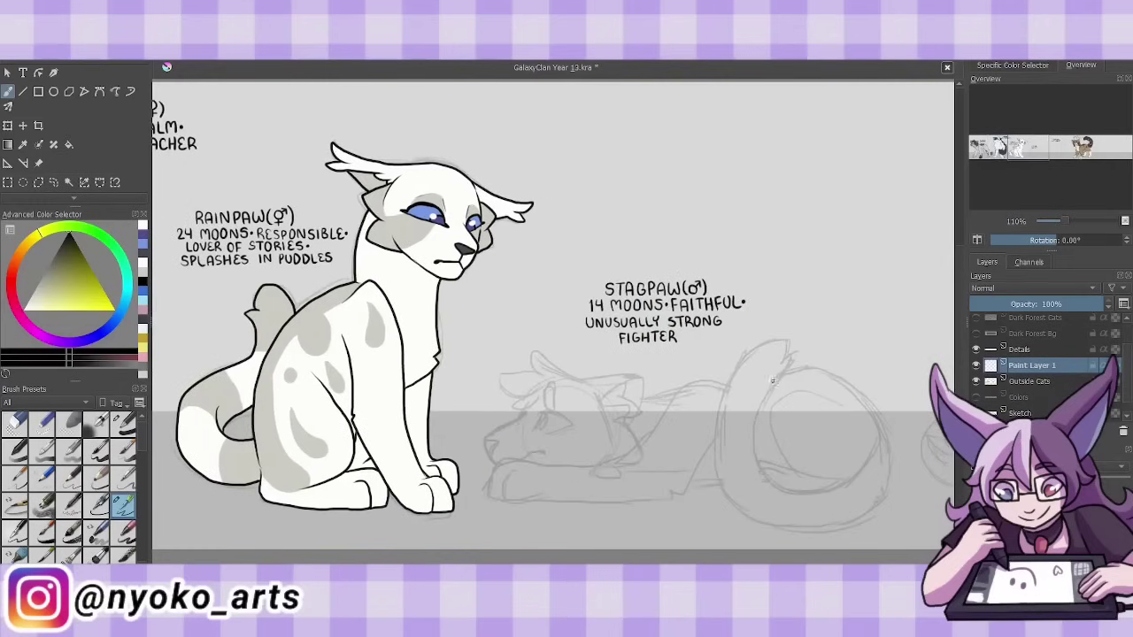
drag(783, 363, 849, 491)
drag(787, 341, 885, 443)
drag(788, 372, 881, 438)
drag(850, 393, 796, 478)
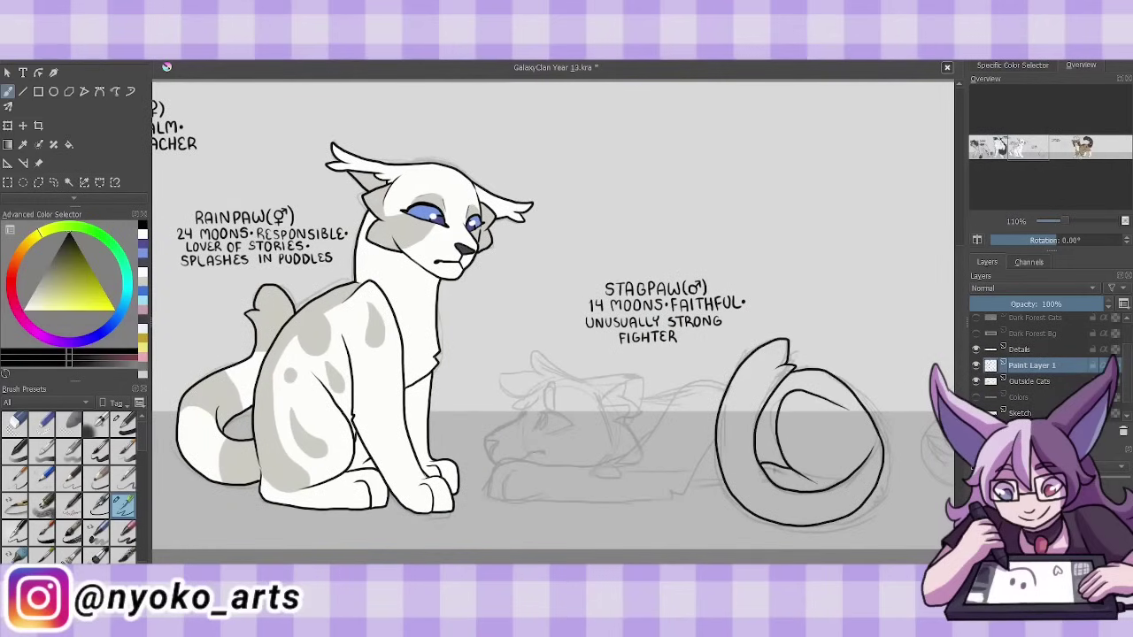
- Ink Stagpaw's back, cheek fur, head, ears and stretched-out front legs
drag(643, 442, 733, 379)
drag(625, 469, 630, 421)
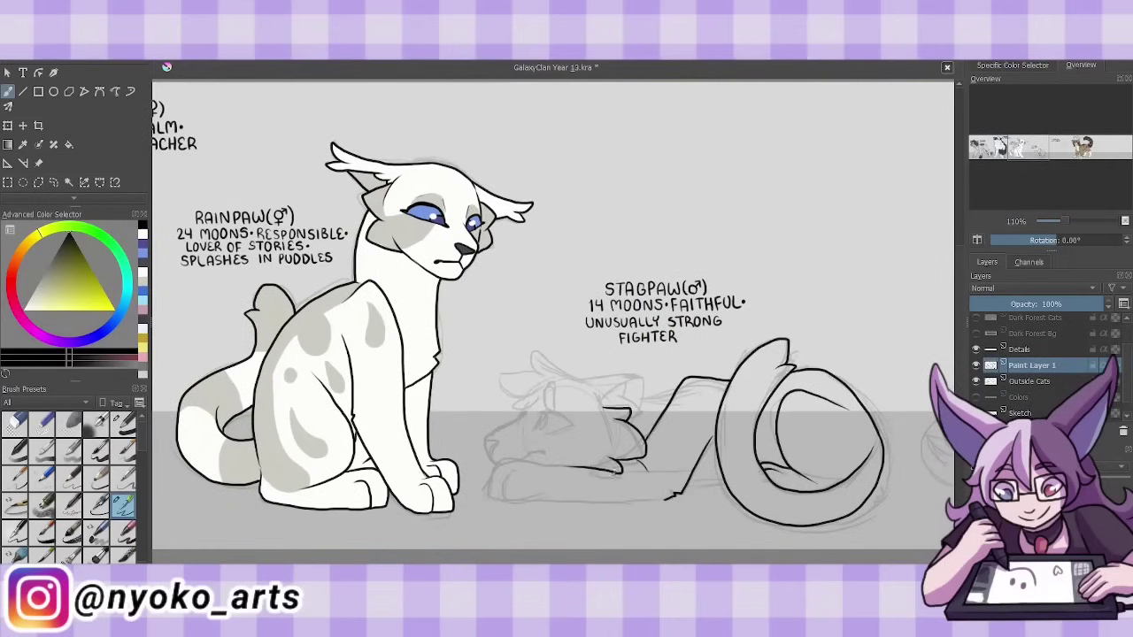
drag(503, 471, 672, 497)
mouse_move(566, 461)
mouse_down()
mouse_move(491, 495)
mouse_move(504, 501)
mouse_up()
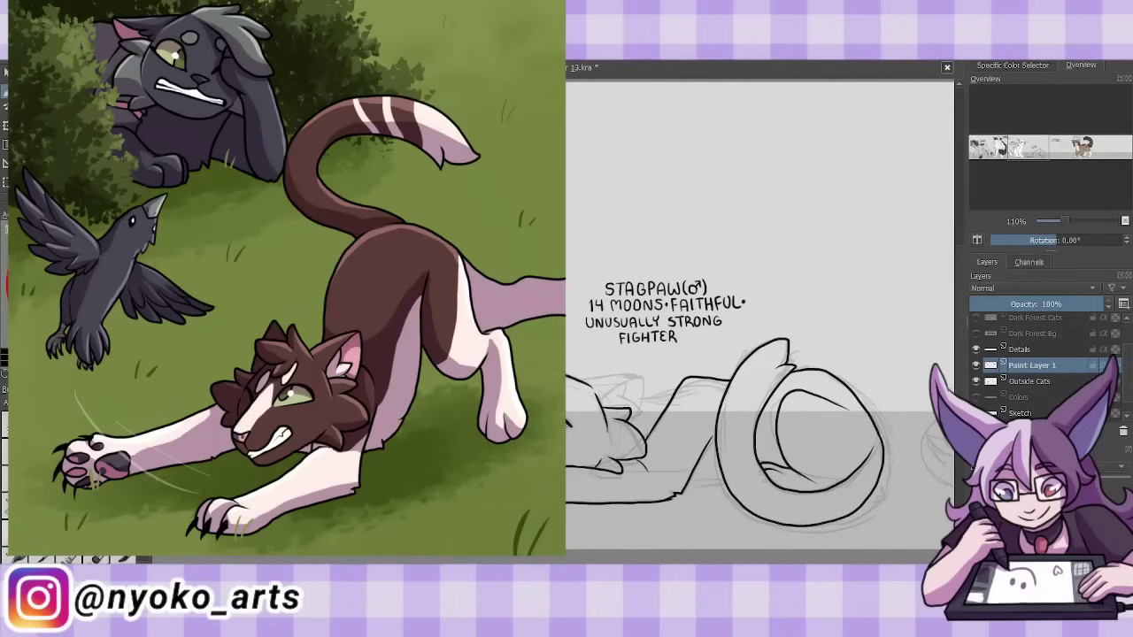
drag(618, 384, 639, 411)
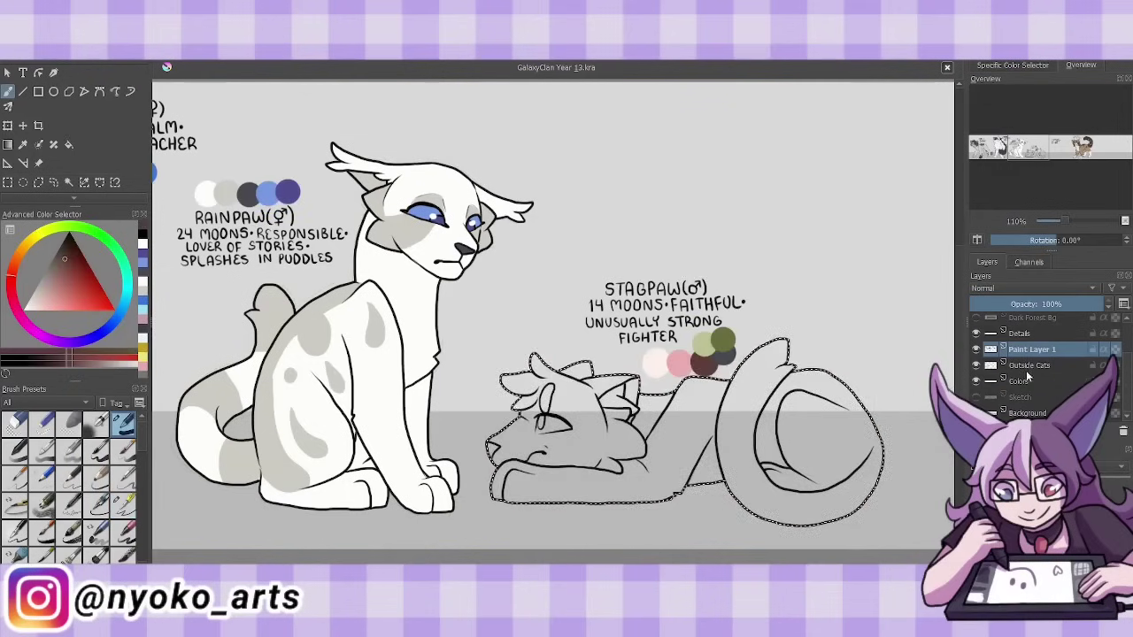
- Fill Stagpaw with pale pink and paint dark brown fur over the head, back, haunch and striped tail
key(shift+BackSpace)
drag(495, 443, 524, 426)
drag(546, 389, 546, 409)
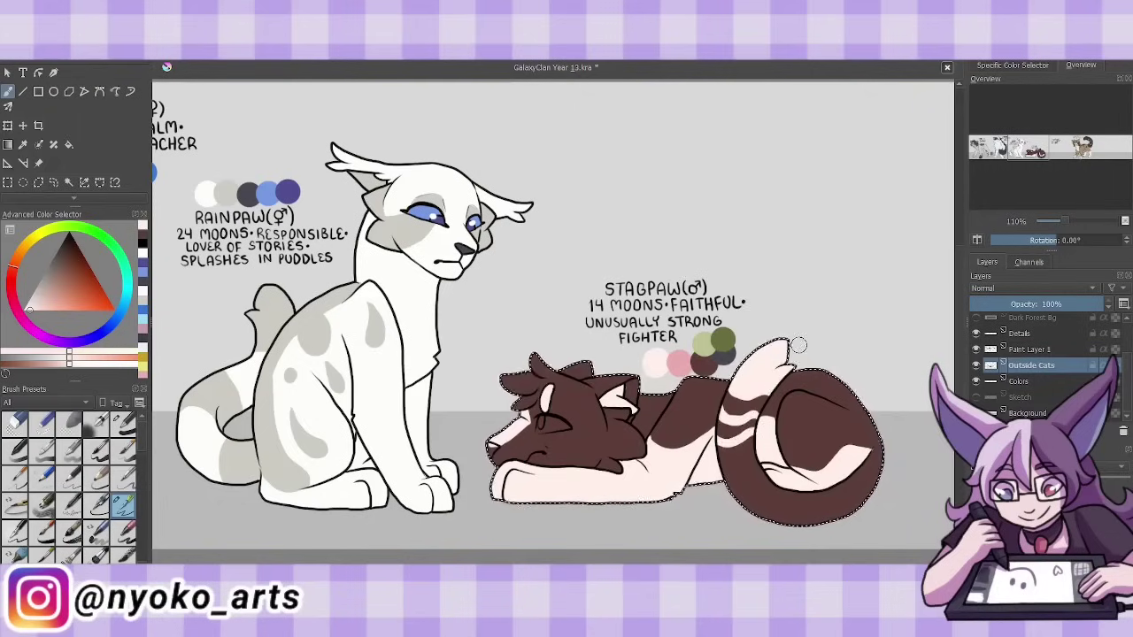
- Colour Stagpaw's nose and inner ear pink and the eye green with a darker green iris
click(23, 145)
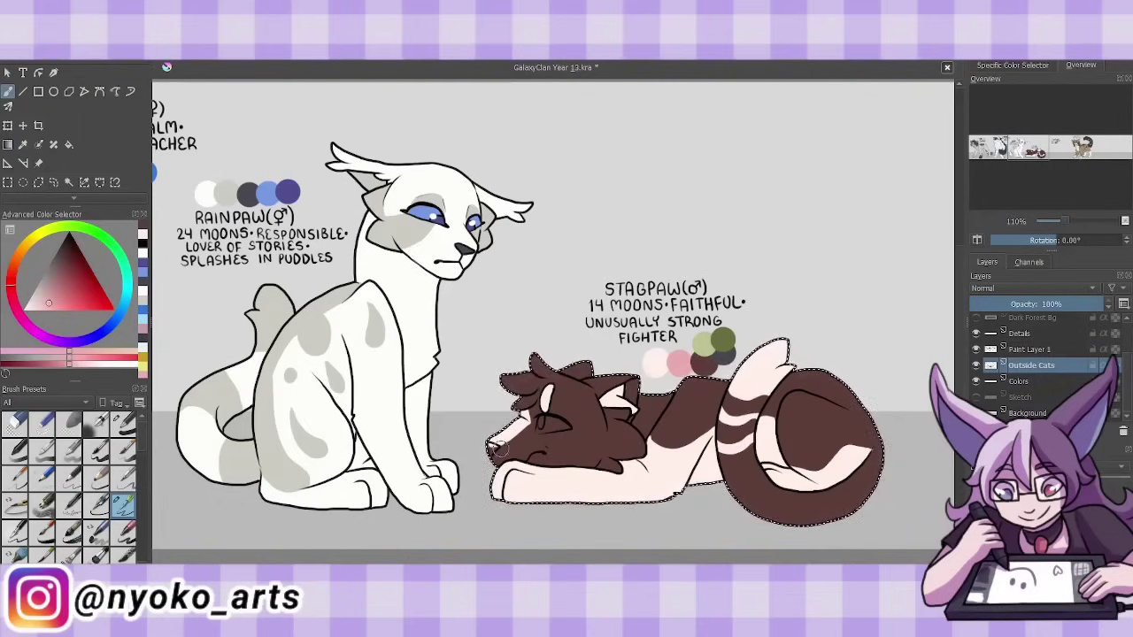
click(722, 340)
key(b)
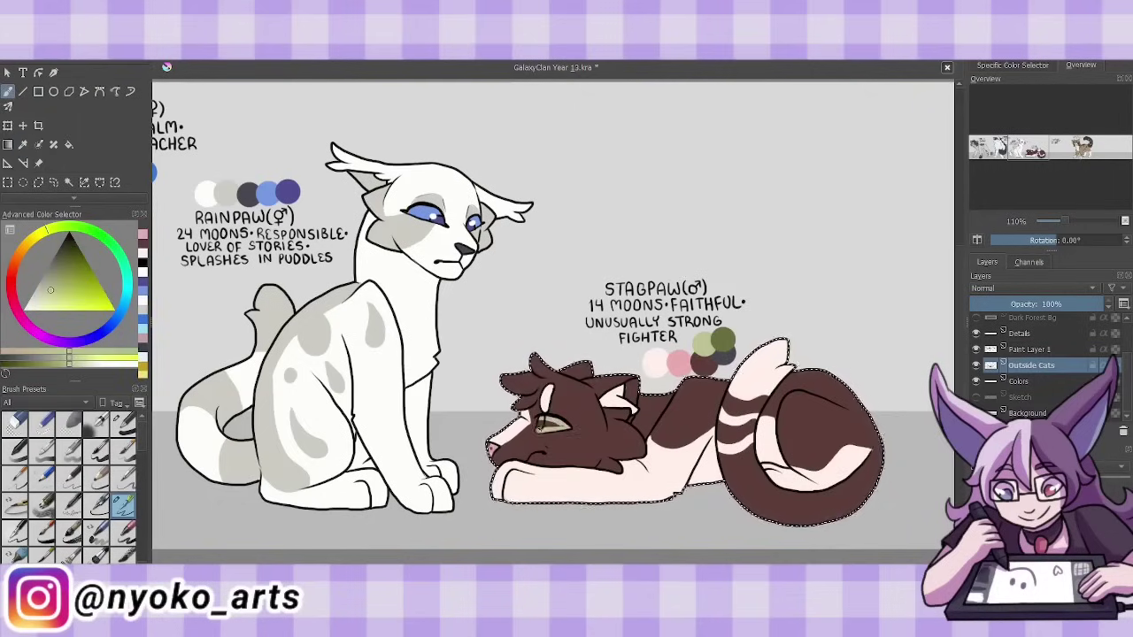
drag(542, 424, 566, 427)
ctrl+click(551, 425)
- Deselect, hide the Colors layer, merge Stagpaw's line art into Outside Cats and save the file
key(ctrl+shift+a)
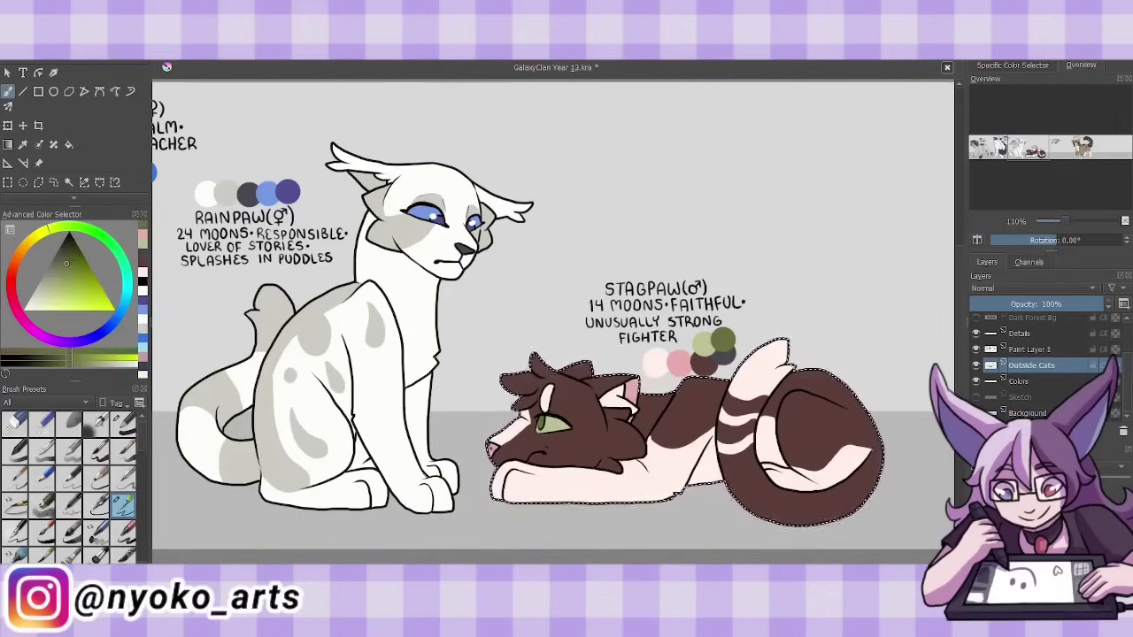
click(975, 381)
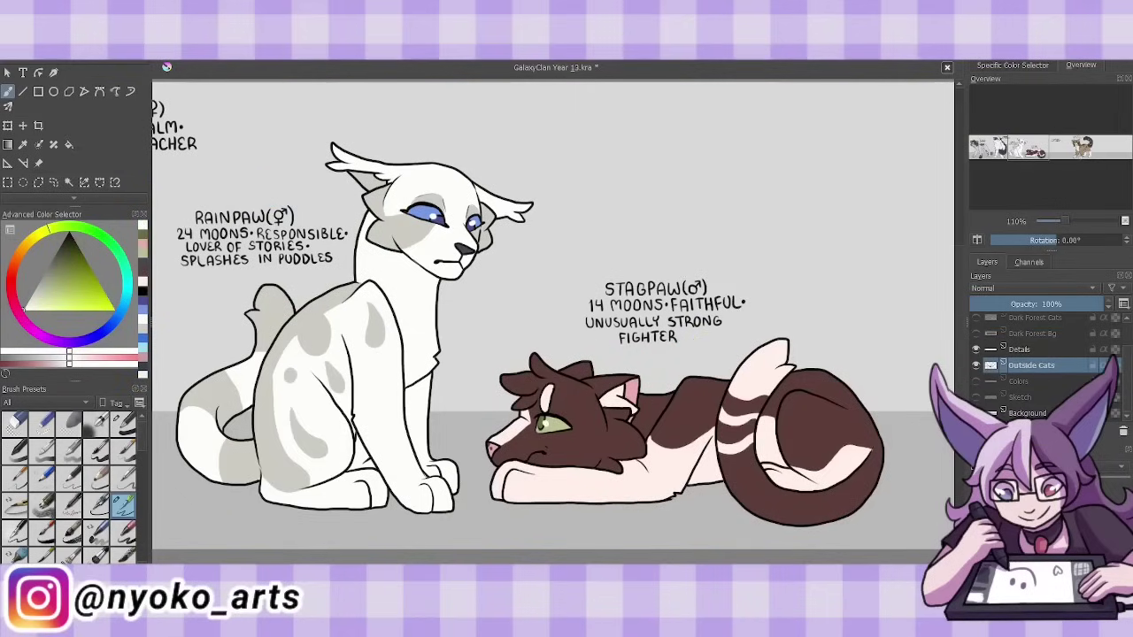
key(ctrl+s)
key(d)
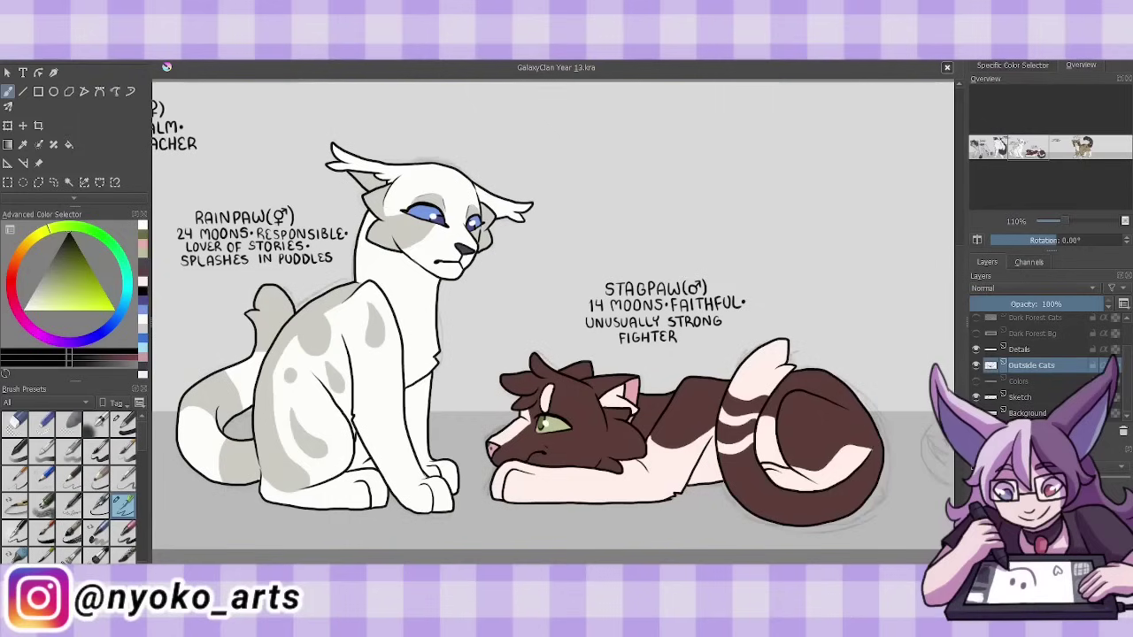
- On a new layer, ink Cinderpetal's head with its nose, eyes, brow spots, ears and tufted fur
key(Insert)
drag(708, 310, 243, 310)
mouse_move(866, 226)
mouse_down()
mouse_move(872, 285)
mouse_move(827, 301)
mouse_move(835, 262)
mouse_move(852, 244)
mouse_up()
key(ctrl+z)
drag(808, 218, 828, 221)
drag(791, 283, 802, 305)
drag(770, 214, 731, 266)
mouse_move(724, 223)
mouse_down()
mouse_move(773, 182)
mouse_move(858, 186)
mouse_move(905, 251)
mouse_up()
mouse_move(795, 167)
mouse_down()
mouse_move(724, 143)
mouse_move(742, 203)
mouse_up()
mouse_move(728, 147)
mouse_down()
mouse_move(760, 196)
mouse_move(814, 221)
mouse_move(810, 239)
mouse_up()
- Ink Cinderpetal's chest fur, shoulder and near front leg with its paw
drag(796, 290, 716, 374)
drag(708, 265, 643, 296)
drag(719, 310, 710, 447)
mouse_move(644, 319)
mouse_down()
mouse_move(659, 432)
mouse_move(744, 522)
mouse_up()
drag(744, 487, 771, 520)
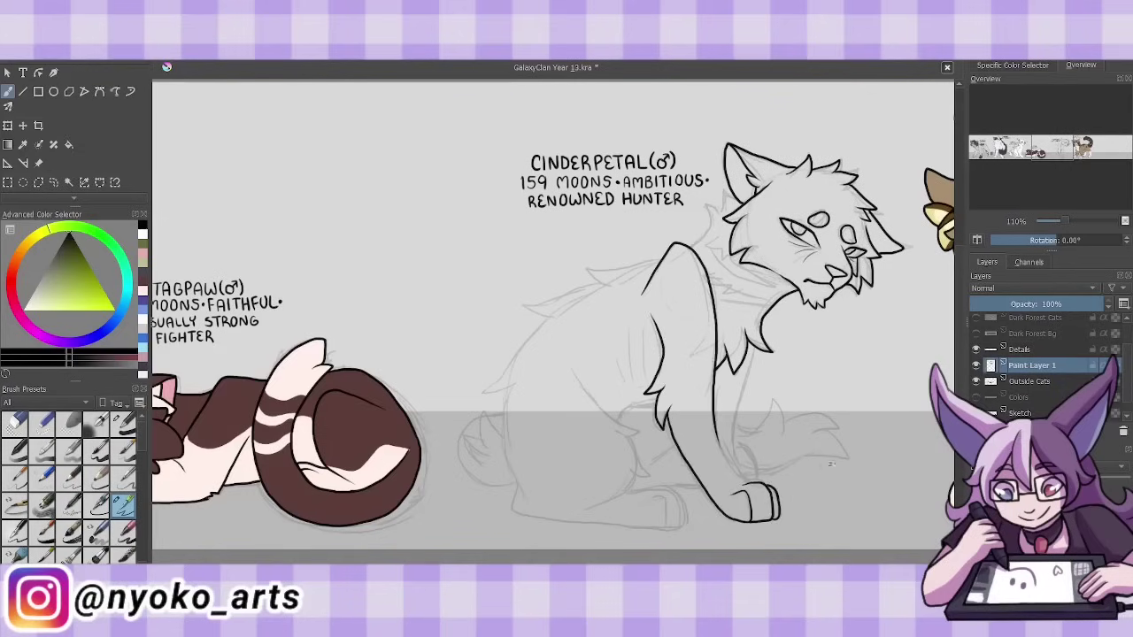
- Ink Cinderpetal's far front leg, neck scars, back, ribs, hind leg and tail
drag(750, 348, 734, 445)
mouse_move(691, 244)
mouse_down()
mouse_move(722, 189)
mouse_move(772, 285)
mouse_move(770, 307)
mouse_up()
mouse_move(749, 434)
mouse_down()
mouse_move(827, 433)
mouse_move(783, 461)
mouse_up()
mouse_move(570, 367)
mouse_down()
mouse_move(642, 438)
mouse_move(580, 510)
mouse_move(637, 506)
mouse_up()
drag(617, 402, 655, 420)
mouse_move(637, 328)
mouse_down()
mouse_move(624, 389)
mouse_move(652, 356)
mouse_up()
mouse_move(664, 254)
mouse_down()
mouse_move(563, 297)
mouse_move(507, 458)
mouse_move(682, 527)
mouse_up()
drag(673, 442, 703, 488)
mouse_move(485, 412)
mouse_down()
mouse_move(467, 461)
mouse_move(508, 488)
mouse_up()
- Fill Cinderpetal with beige on Outside Cats and lighten the muzzle using a merged Screen-mode layer
click(1031, 380)
click(976, 397)
click(96, 423)
key(Insert)
drag(620, 354, 672, 416)
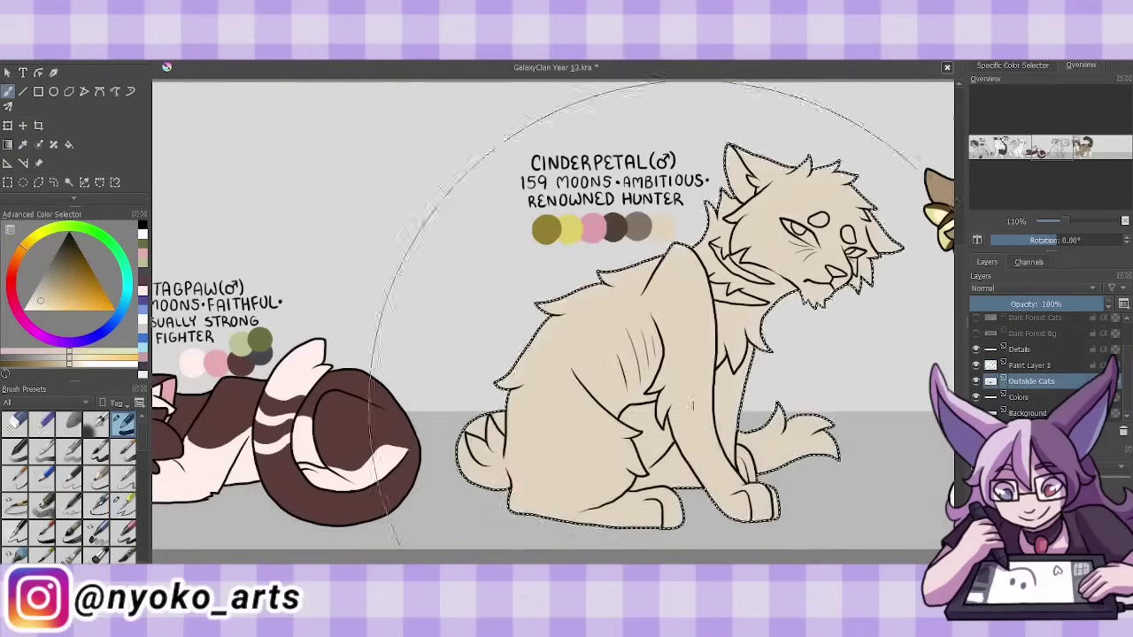
key(ctrl+e)
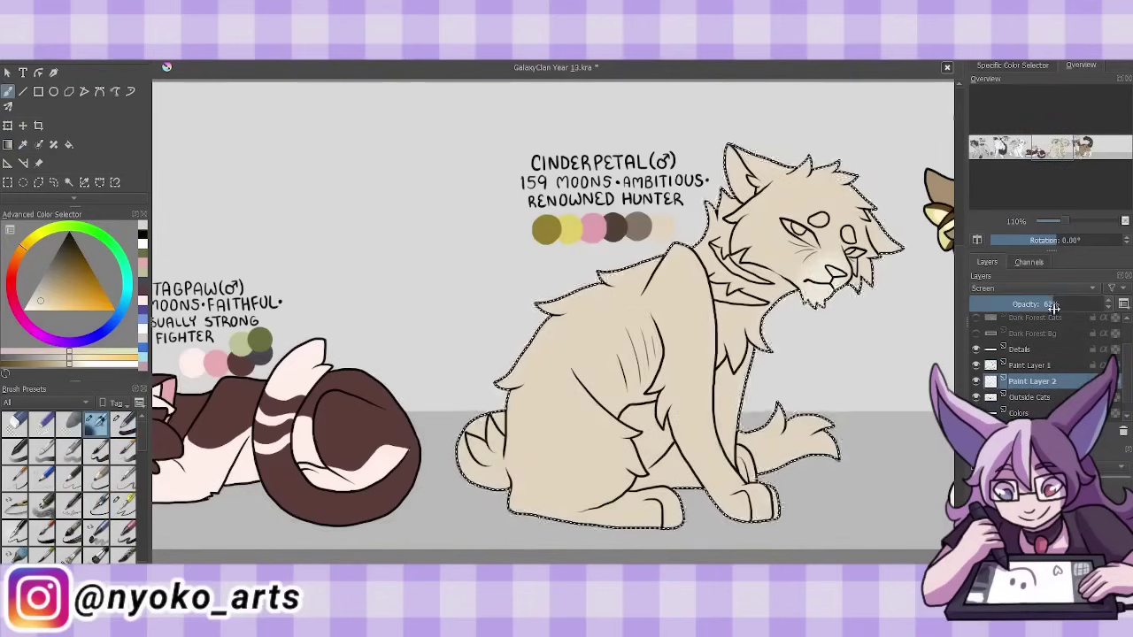
- Paint Cinderpetal's nose very dark brown with the inking brush
click(124, 506)
key(d)
drag(827, 267, 839, 271)
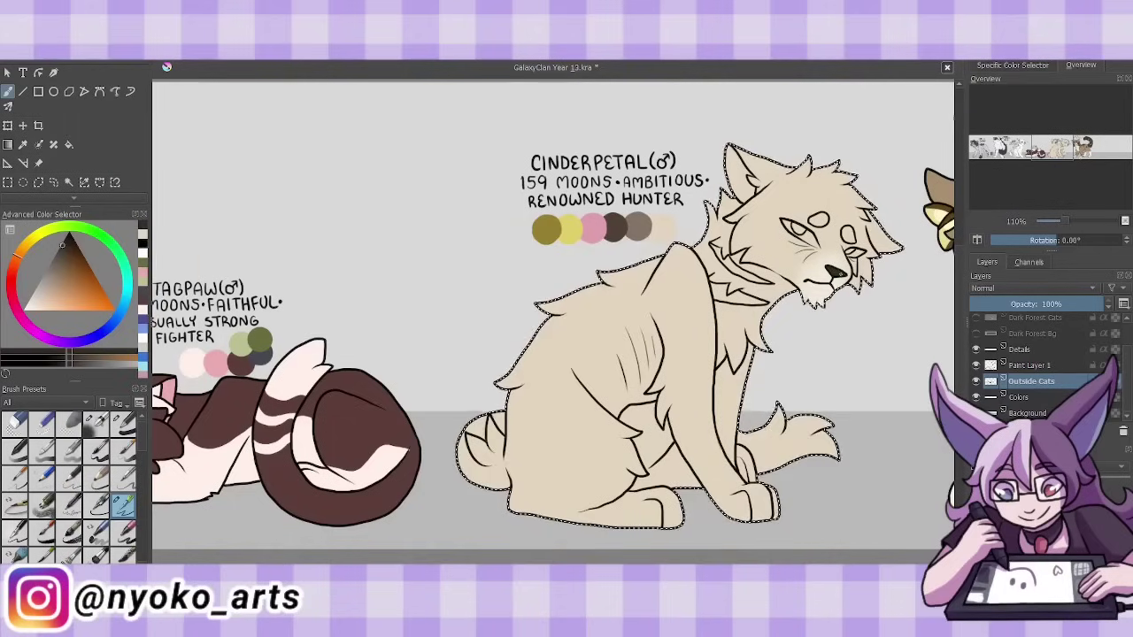
- Paint grey-brown patches on Cinderpetal's ears, face, rump and tail using the palette swatch
ctrl+click(637, 229)
drag(736, 228, 797, 226)
drag(806, 200, 807, 218)
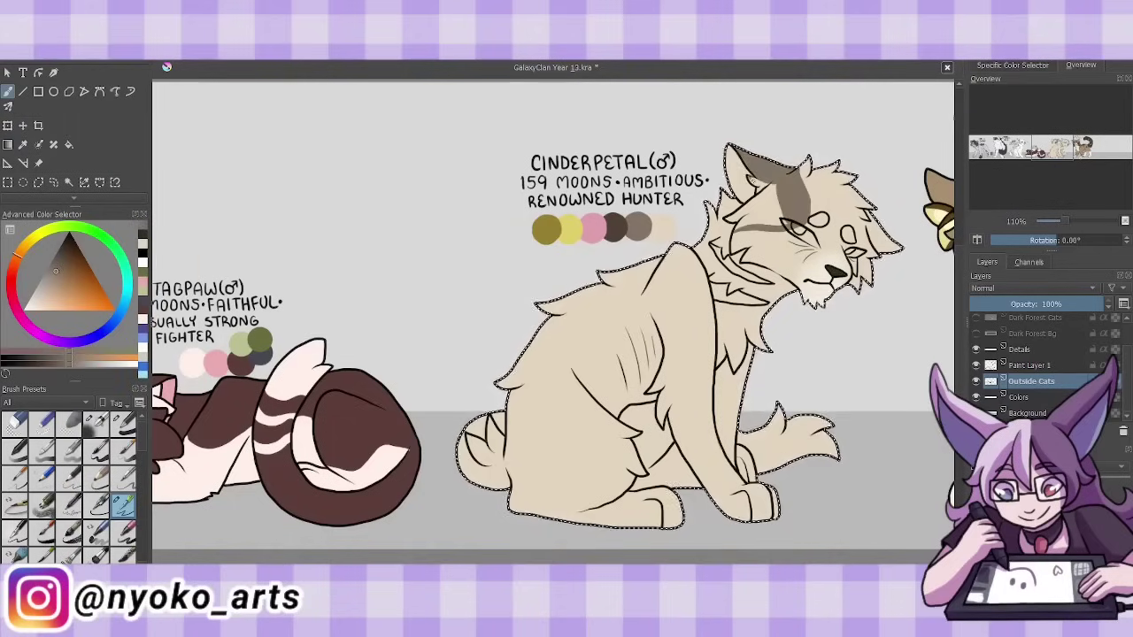
ctrl+click(846, 221)
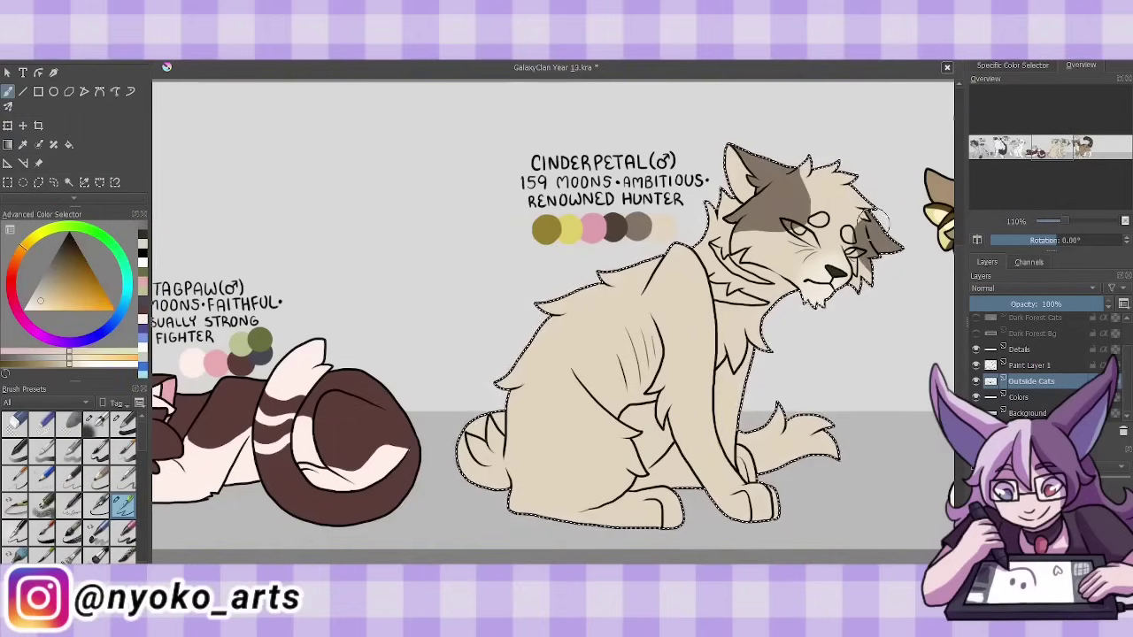
drag(866, 232, 880, 252)
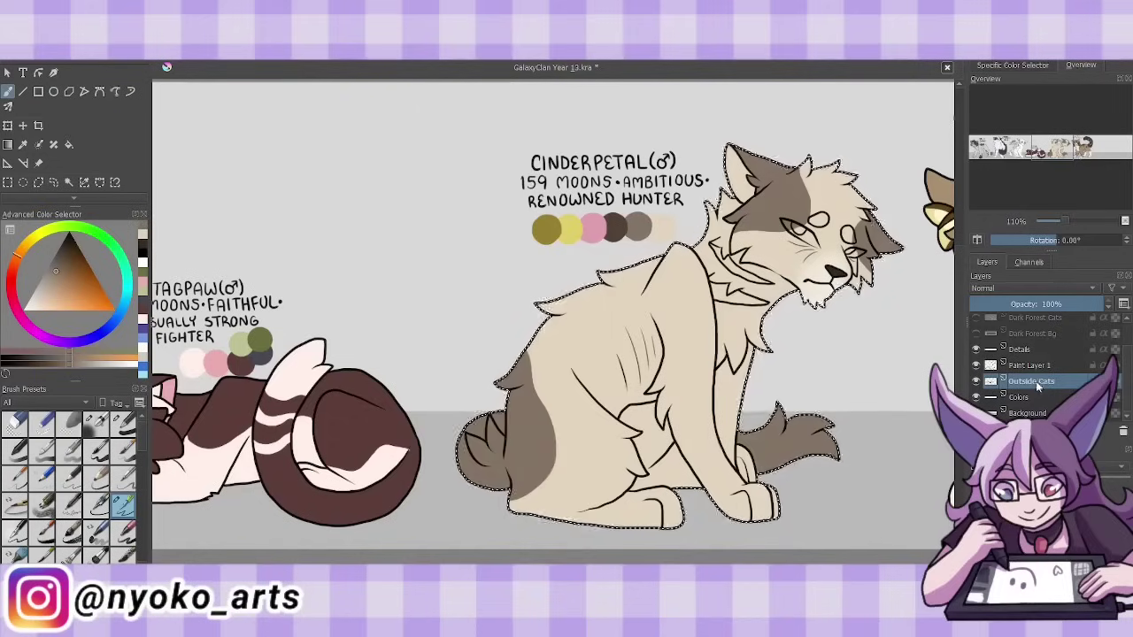
- Colour Cinderpetal's brow spots dark brown and the neck scars pink
ctrl+click(602, 224)
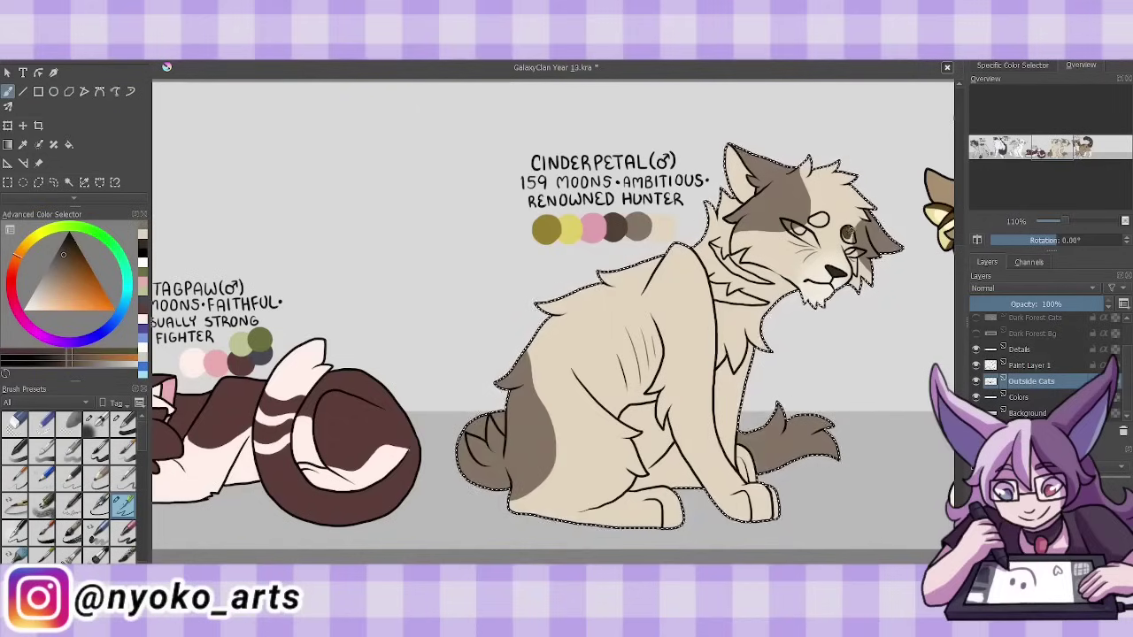
ctrl+click(600, 227)
drag(724, 267, 762, 298)
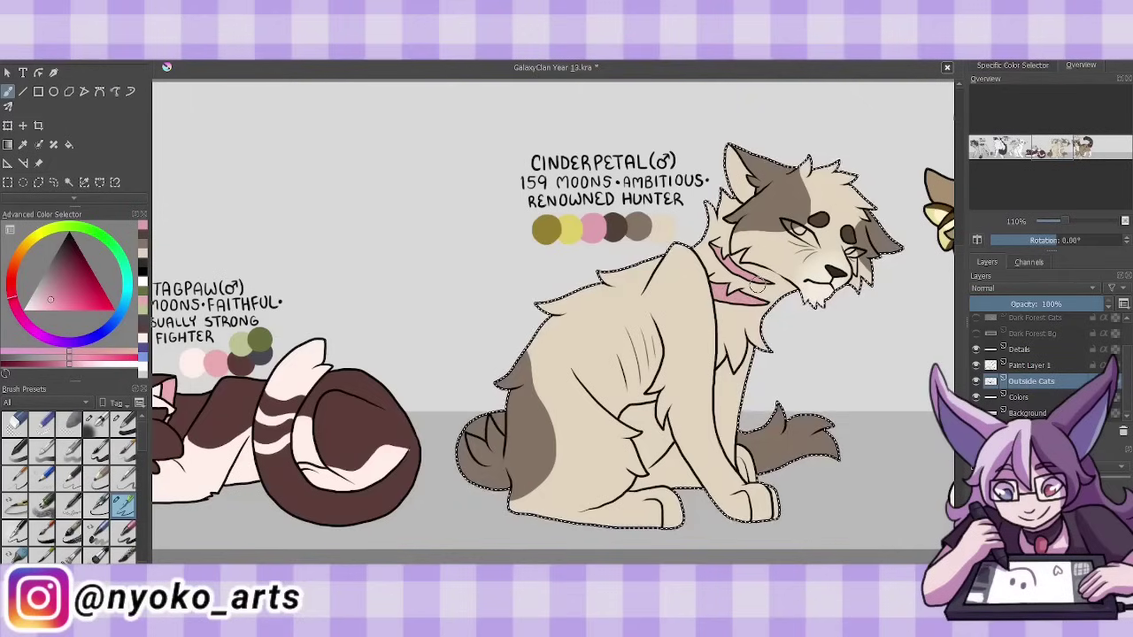
- Colour Cinderpetal's eyes yellow with olive irises, paint the eye scar pink and add the finishing eye details
ctrl+click(569, 228)
drag(797, 228, 854, 252)
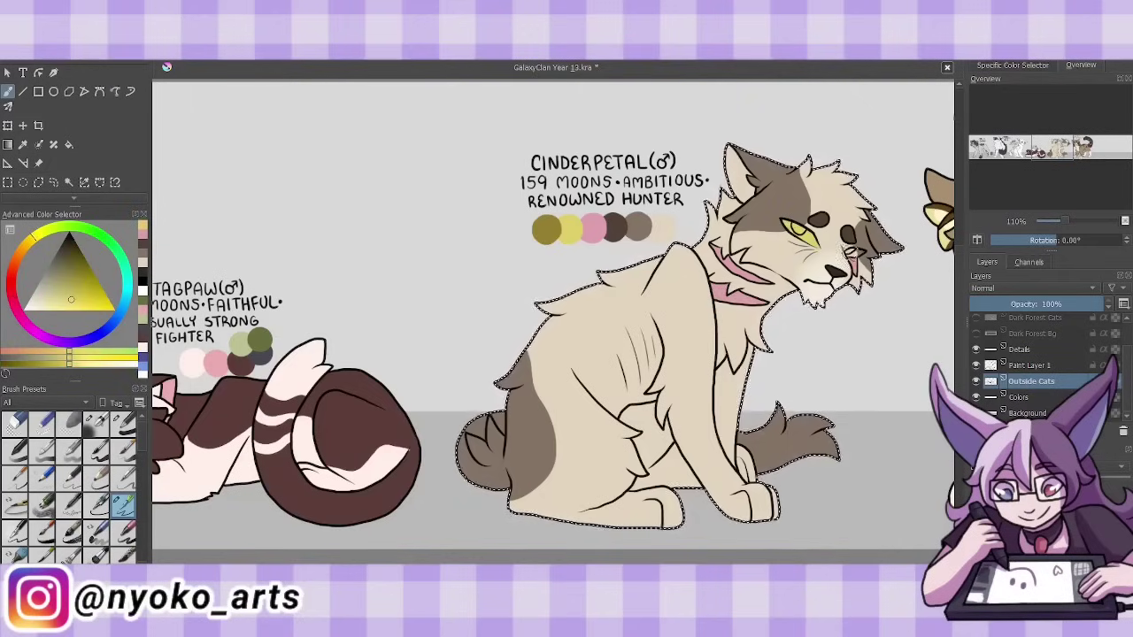
ctrl+click(599, 226)
key(ctrl+shift+a)
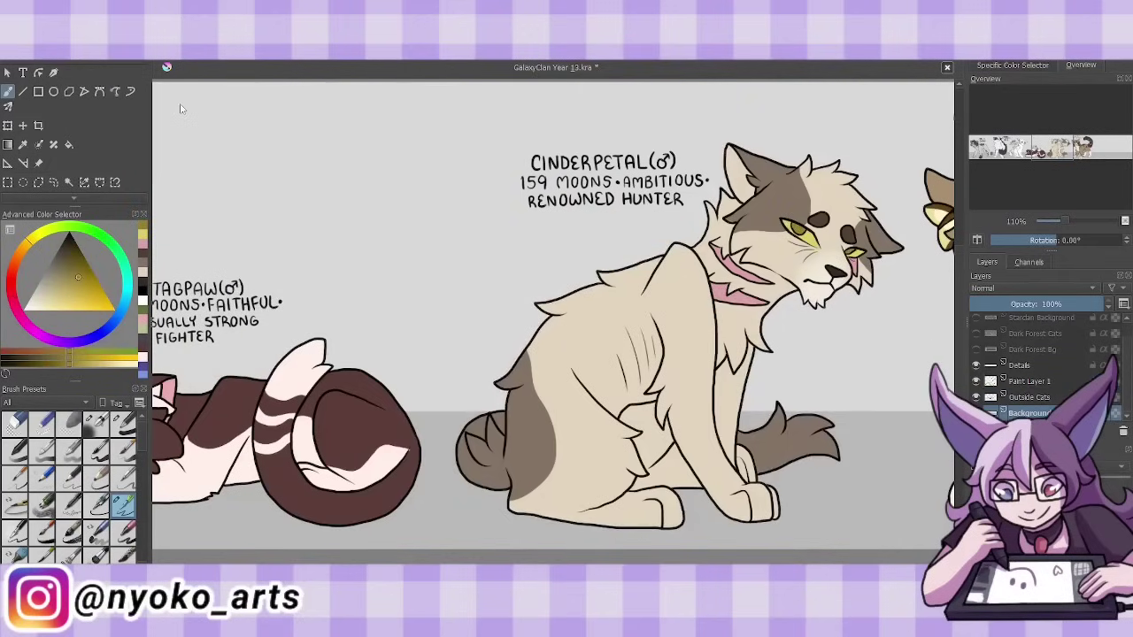
drag(794, 250, 812, 258)
- Merge Cinderpetal's line art and the Details layer into Outside Cats and save the file
key(ctrl+e)
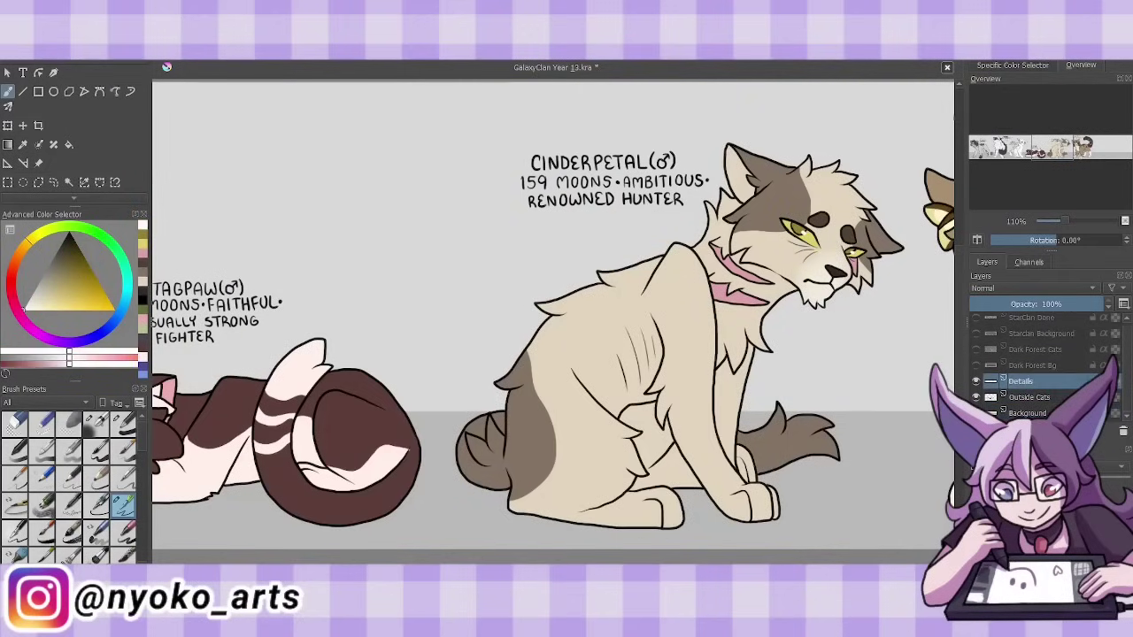
key(ctrl+e)
drag(485, 516, 43, 515)
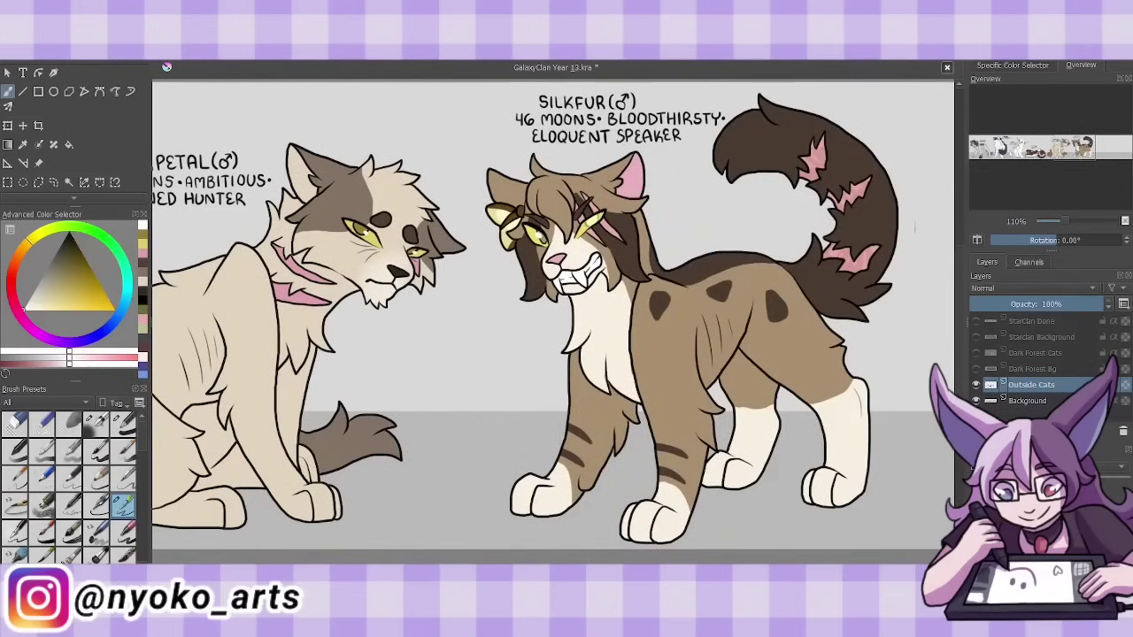
key(ctrl+s)
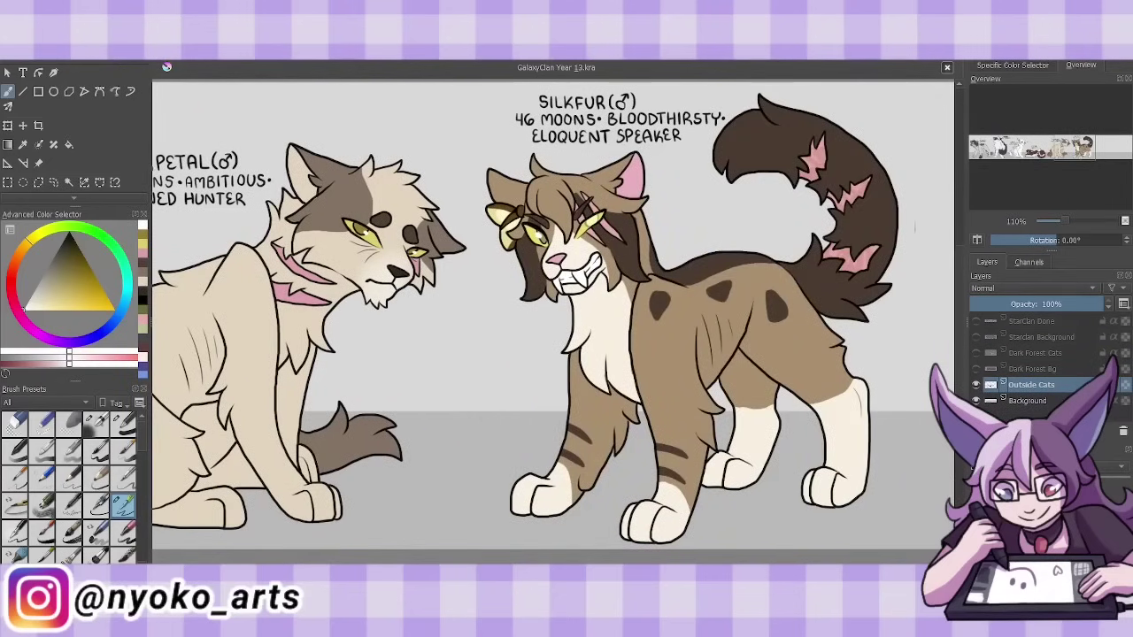